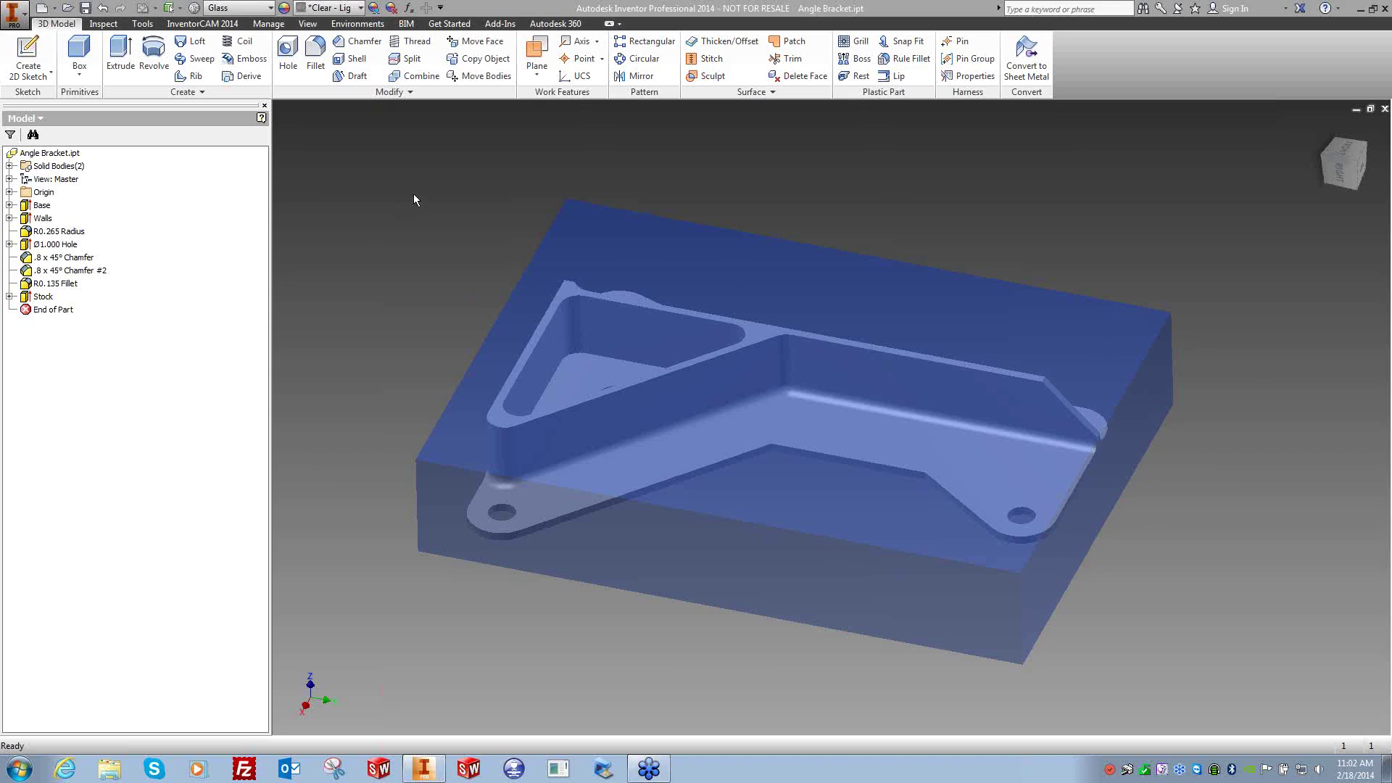
Create a new inch-unit milling CAM part named Angle Bracket in the model file's directory.
{"action": "left_click", "coordinate": [195, 24]}
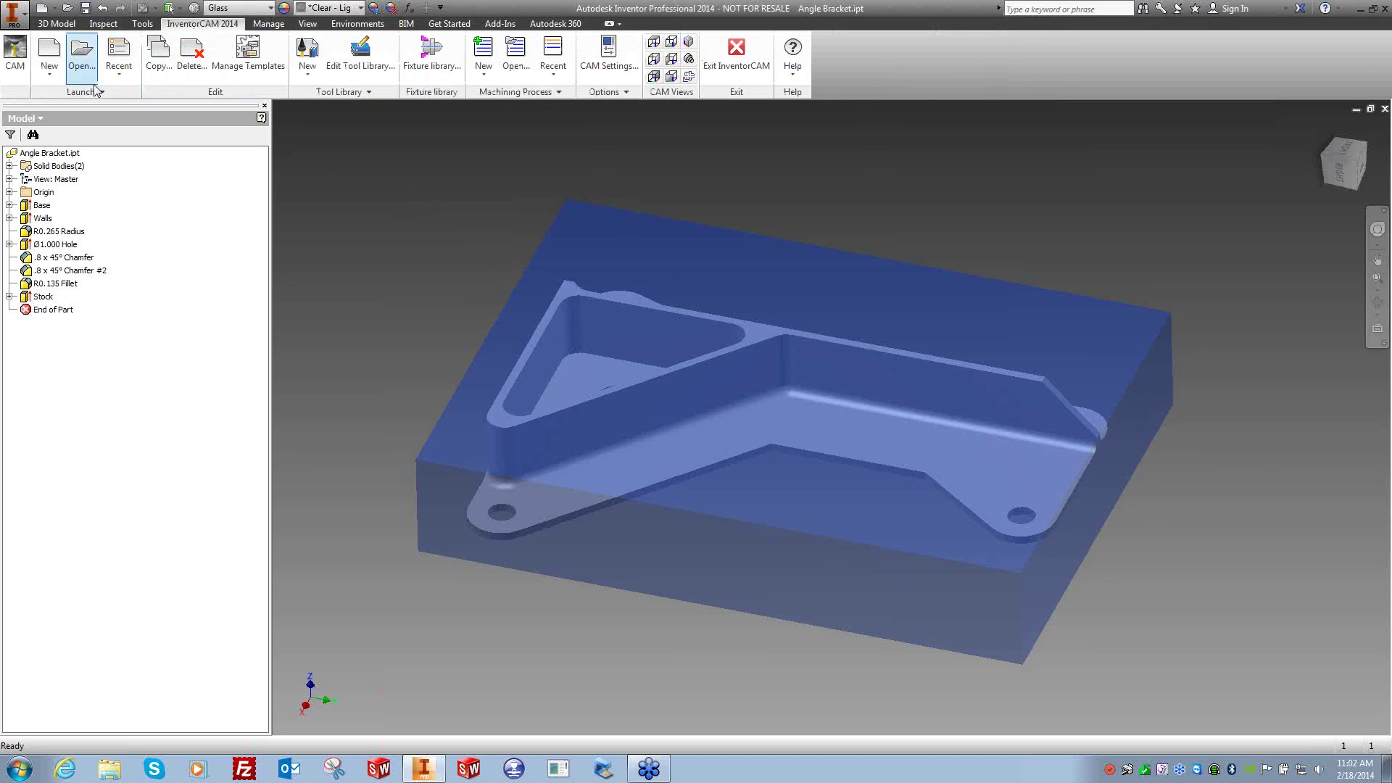
{"action": "left_click", "coordinate": [49, 51]}
{"action": "left_click", "coordinate": [65, 94]}
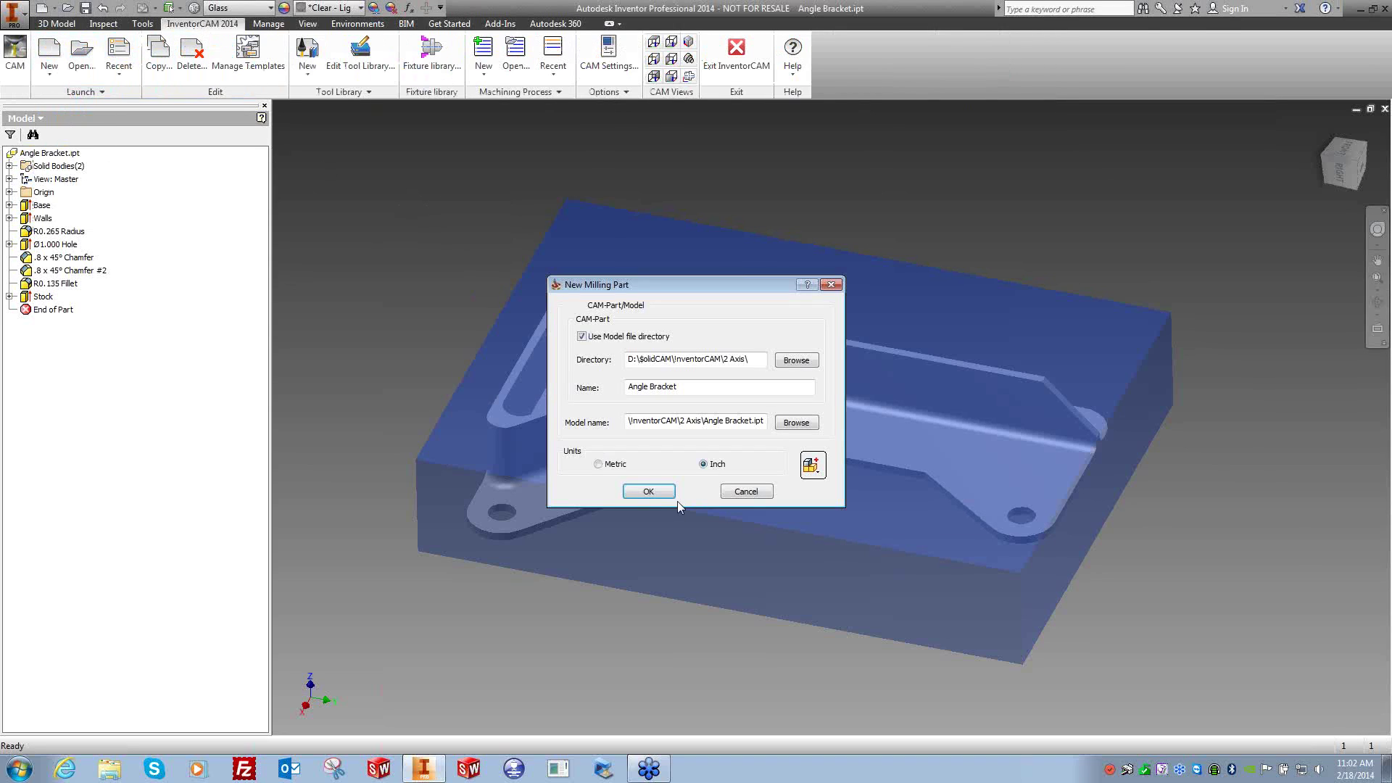
{"action": "left_click_drag", "start_coordinate": [661, 290], "coordinate": [411, 136]}
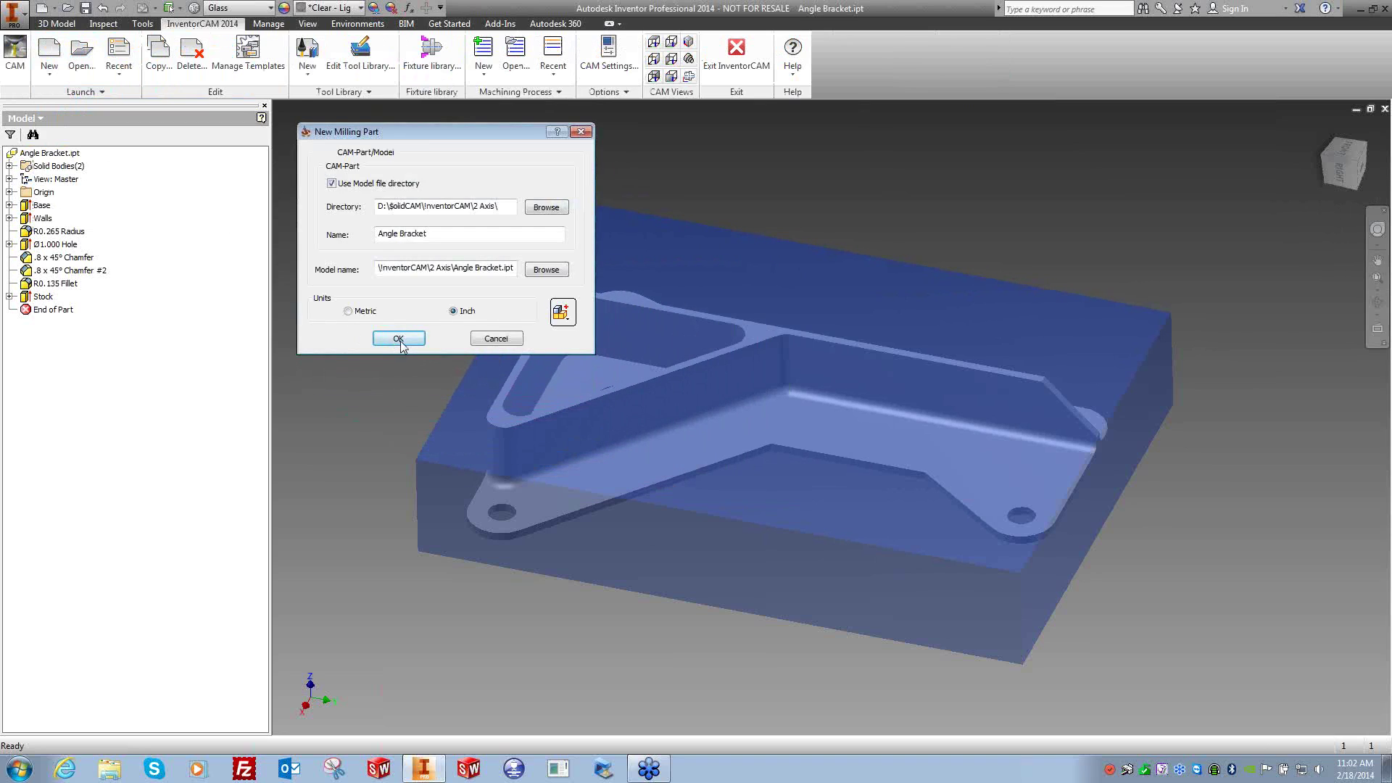
{"action": "left_click", "coordinate": [399, 339]}
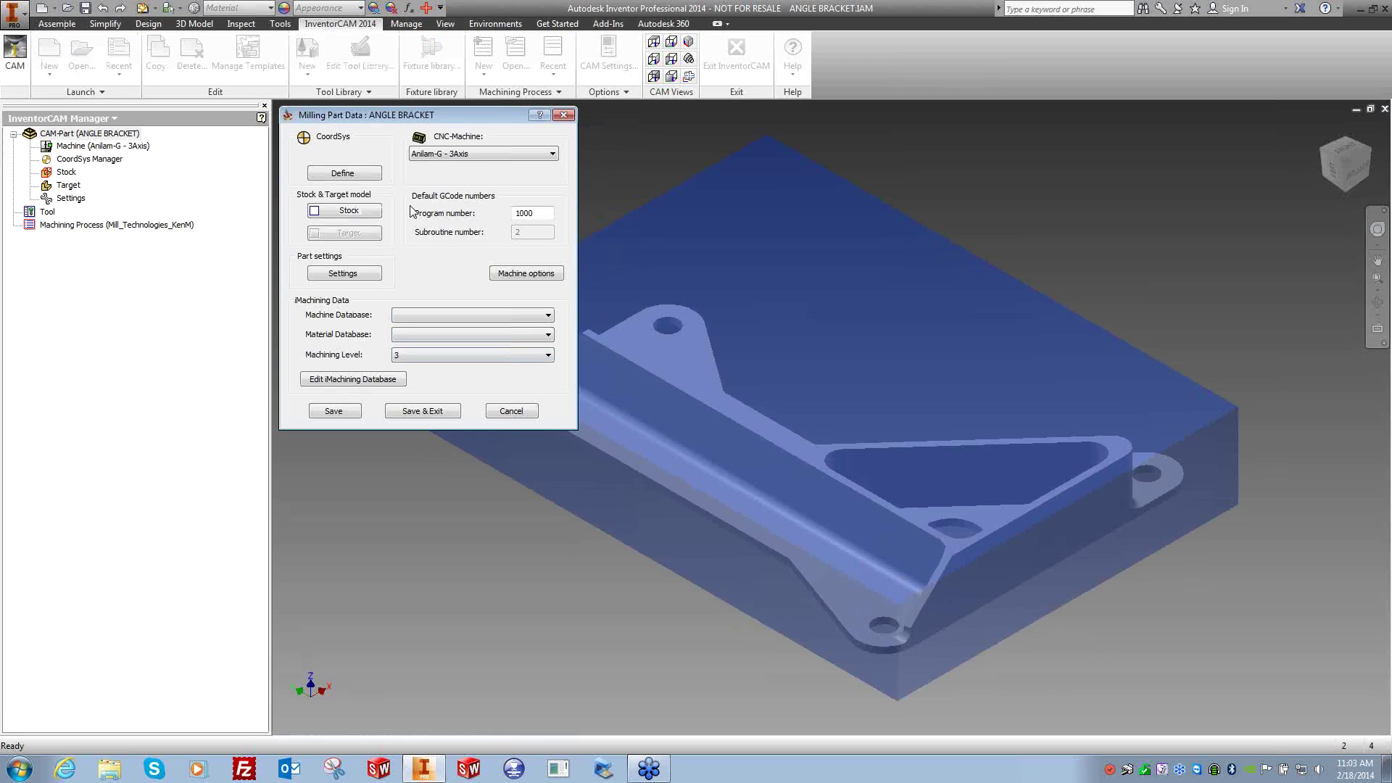
Set the CNC machine to Haas VF3 SS - 3Axis.
{"action": "left_click", "coordinate": [507, 154]}
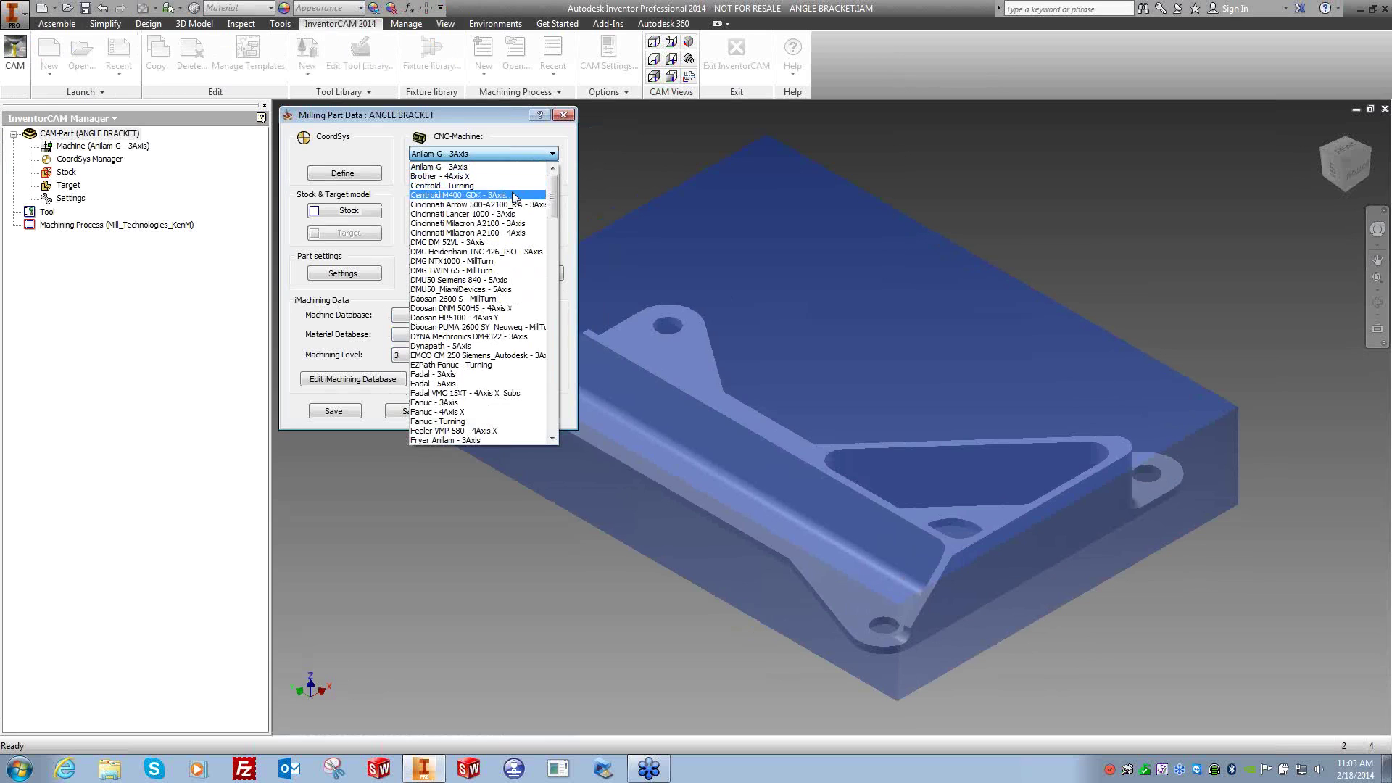
{"action": "left_click_drag", "start_coordinate": [552, 181], "coordinate": [556, 259]}
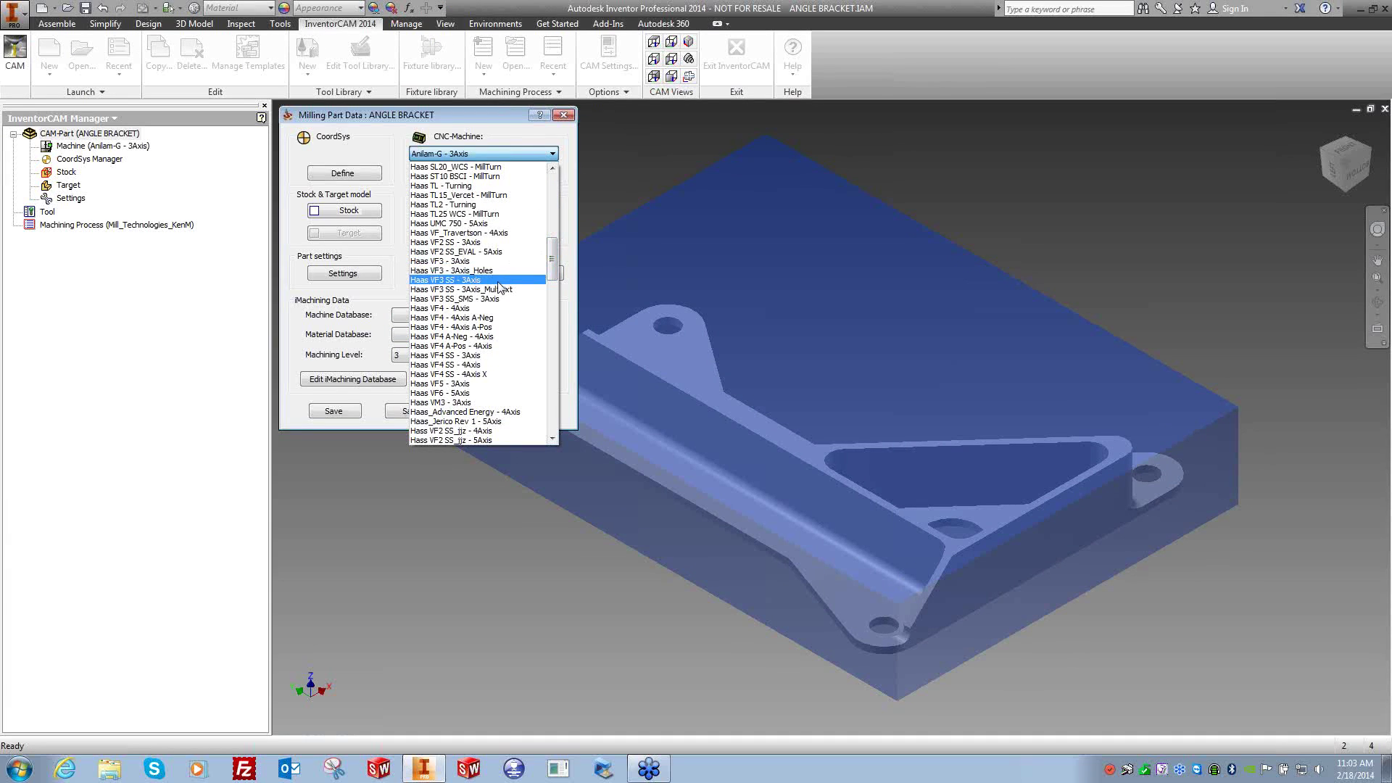
{"action": "left_click", "coordinate": [460, 280]}
Define the machine coordinate system on the stock's top face with its origin at the back corner, keeping the default machining levels.
{"action": "left_click", "coordinate": [362, 174]}
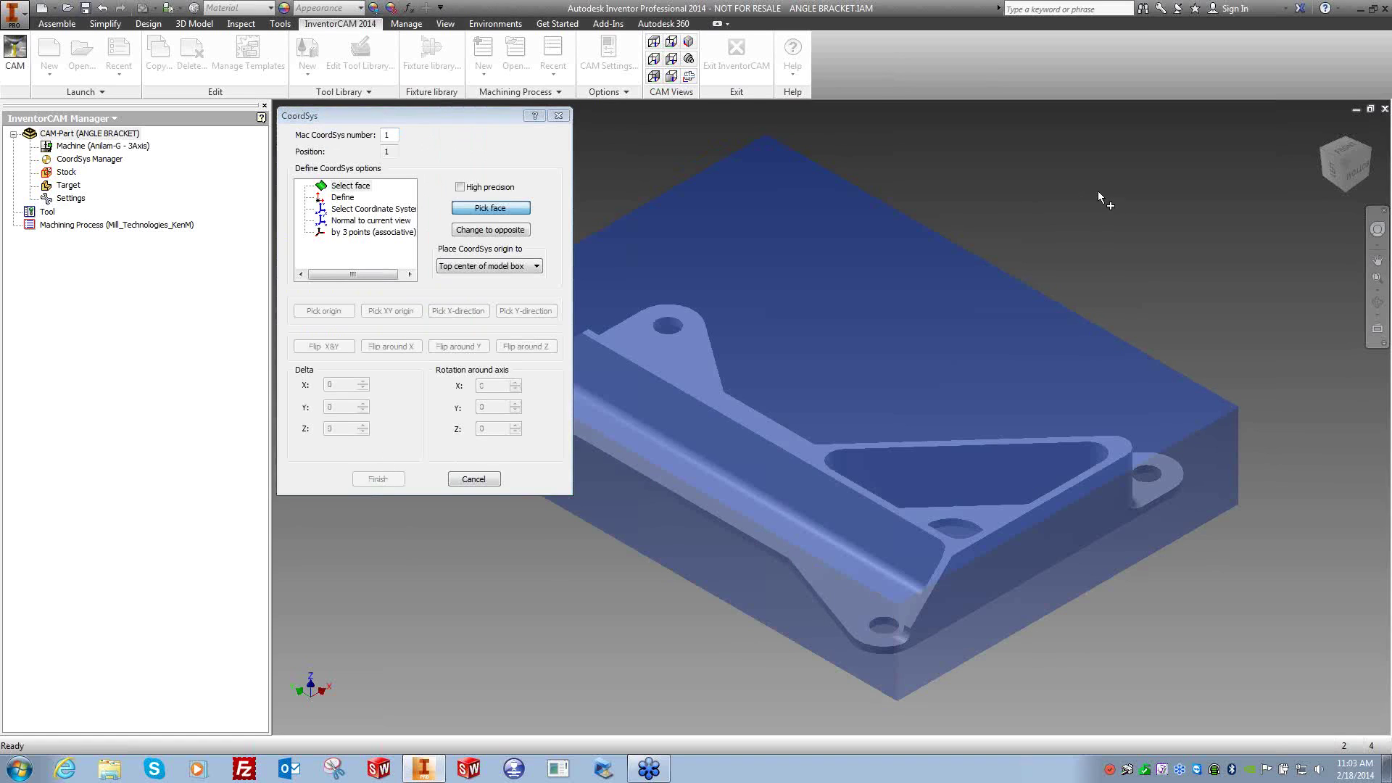
{"action": "left_click", "coordinate": [1098, 190]}
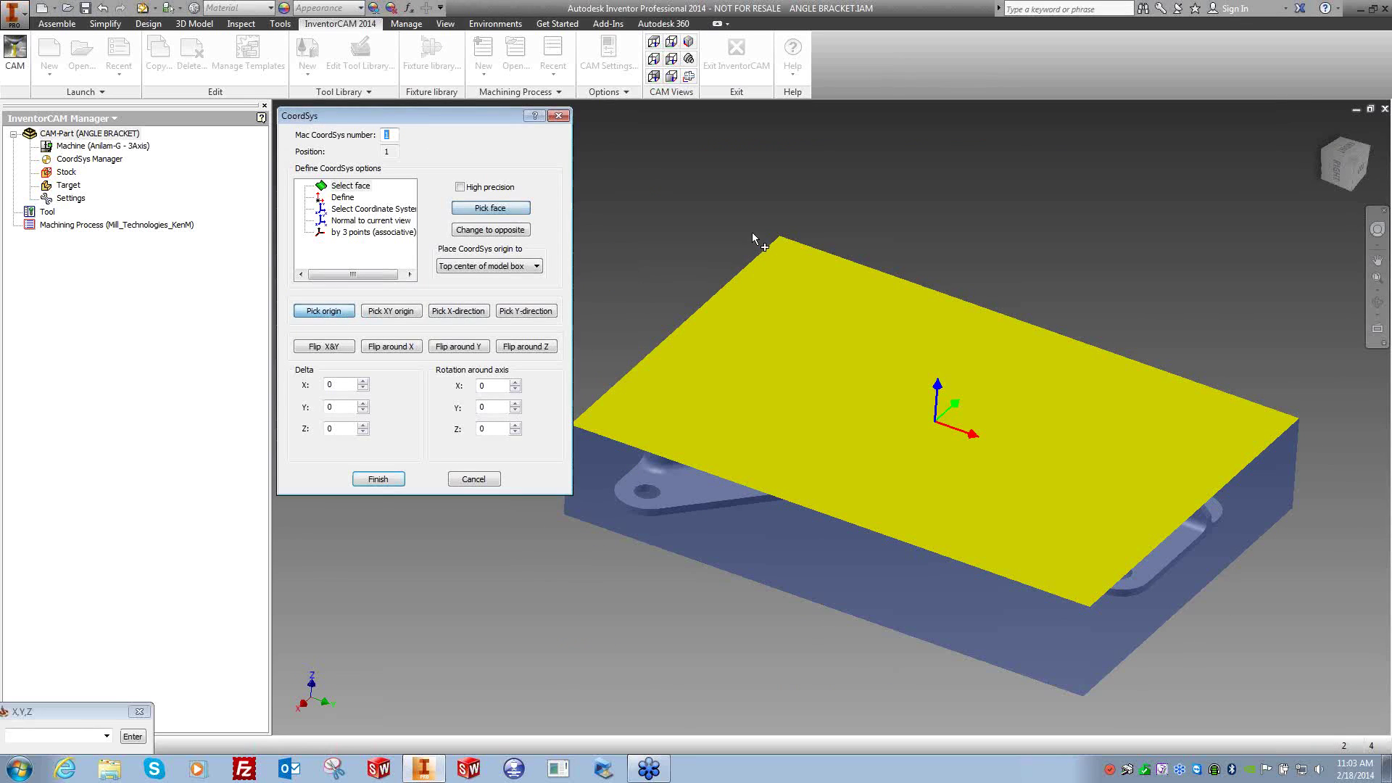
{"action": "left_click", "coordinate": [780, 238]}
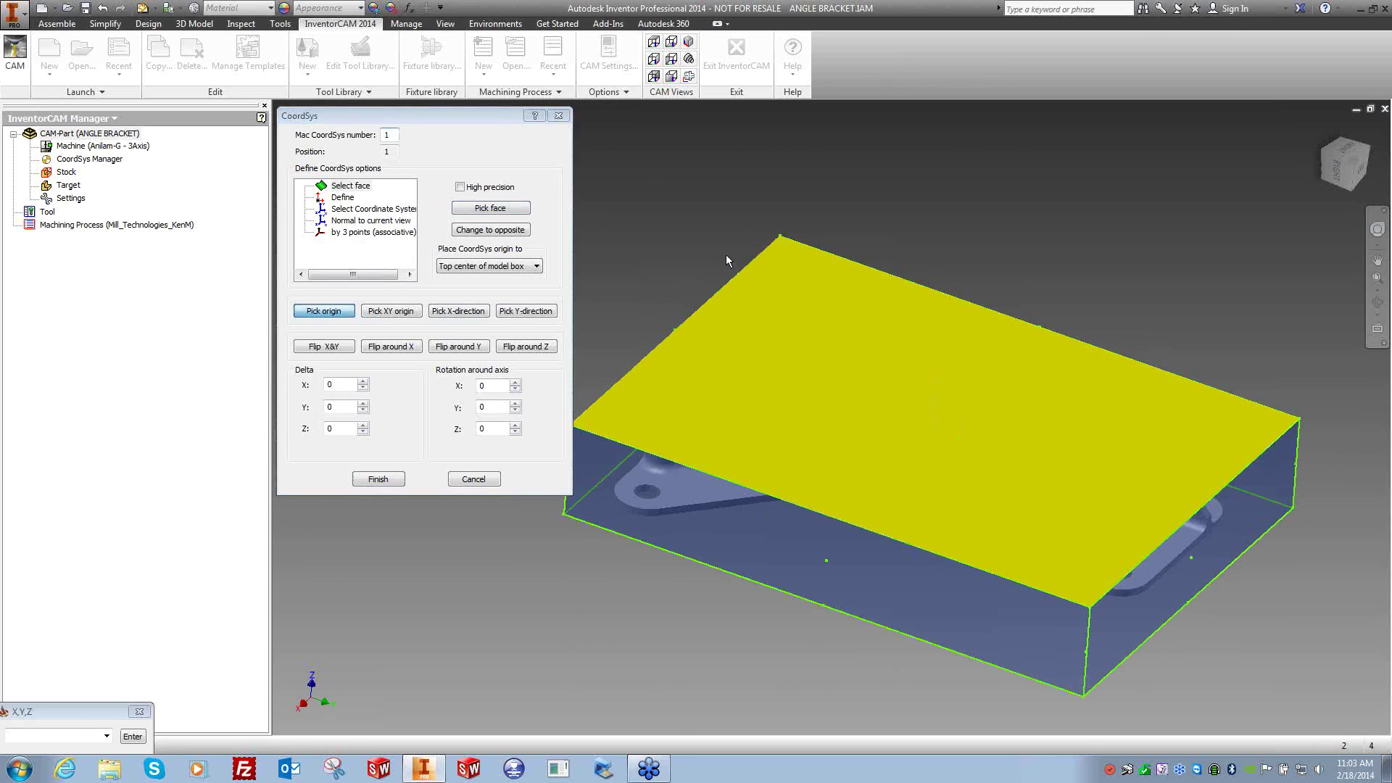
{"action": "left_click", "coordinate": [378, 479]}
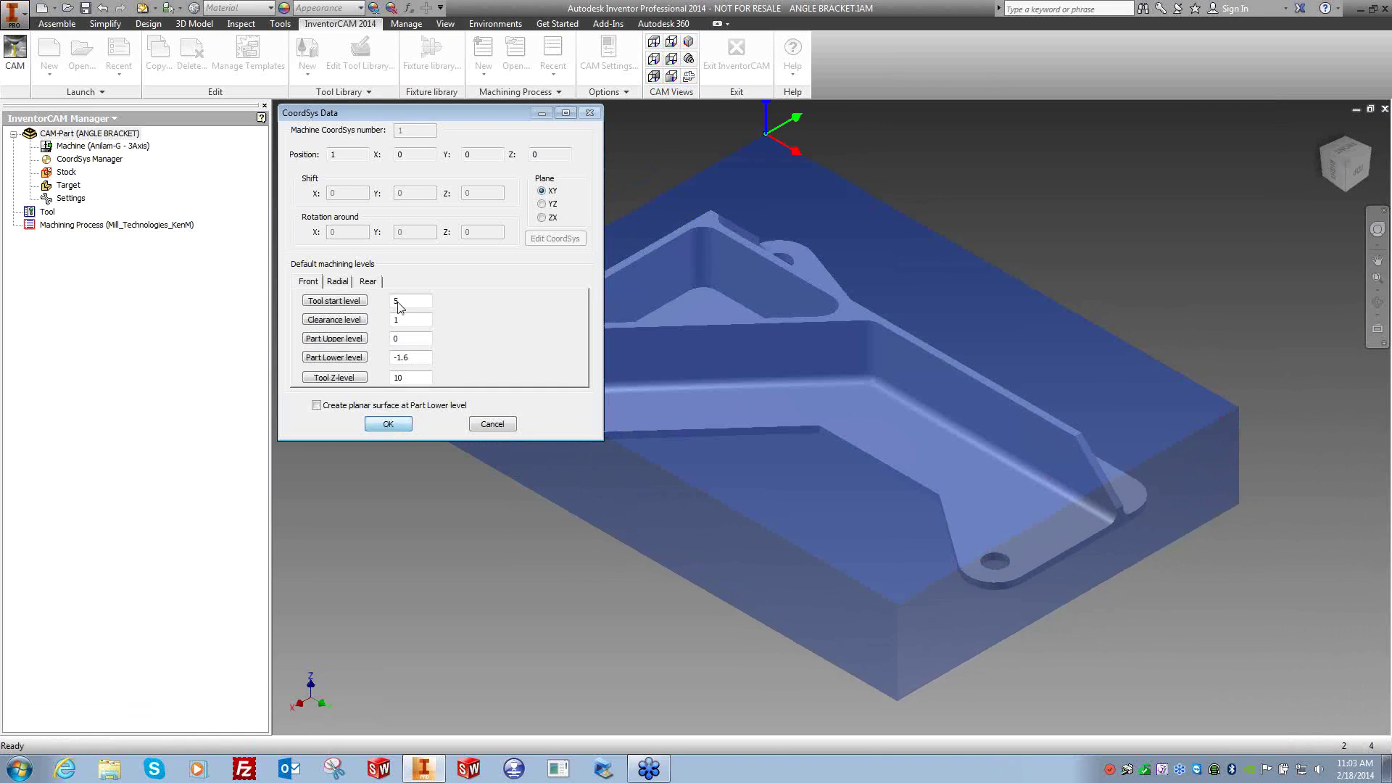
{"action": "left_click", "coordinate": [388, 424]}
Define the stock as a 3D Model using the solid block surrounding the bracket.
{"action": "left_click", "coordinate": [336, 211]}
{"action": "left_click", "coordinate": [356, 203]}
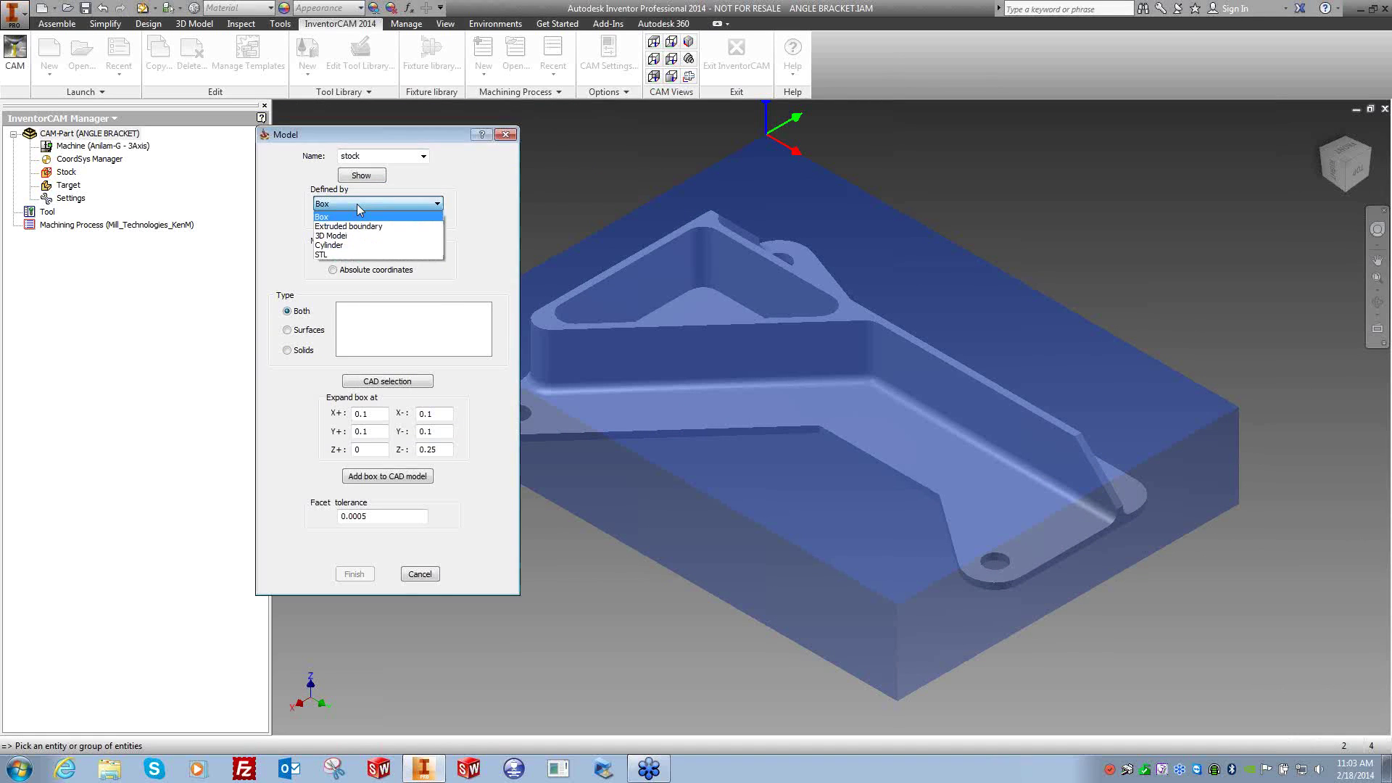
{"action": "left_click", "coordinate": [334, 236]}
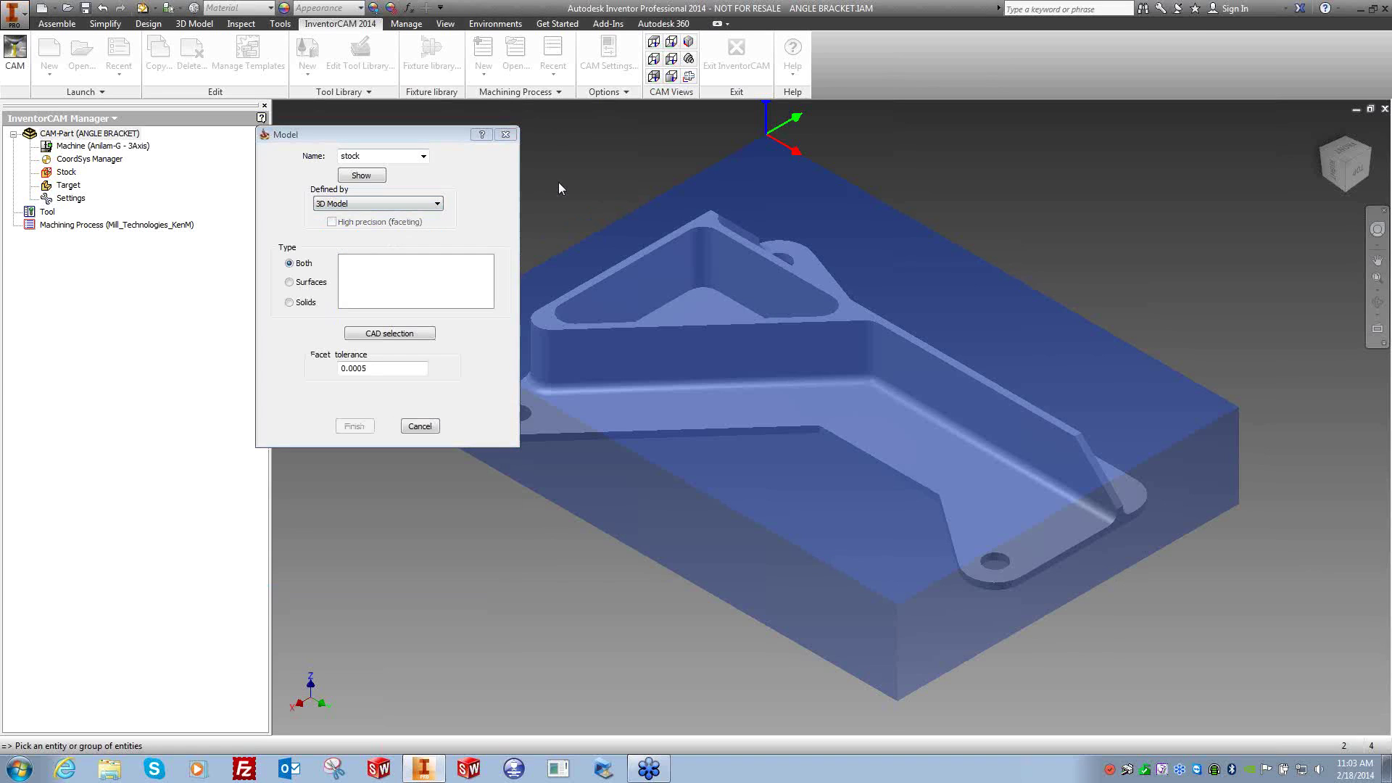
{"action": "left_click", "coordinate": [783, 193]}
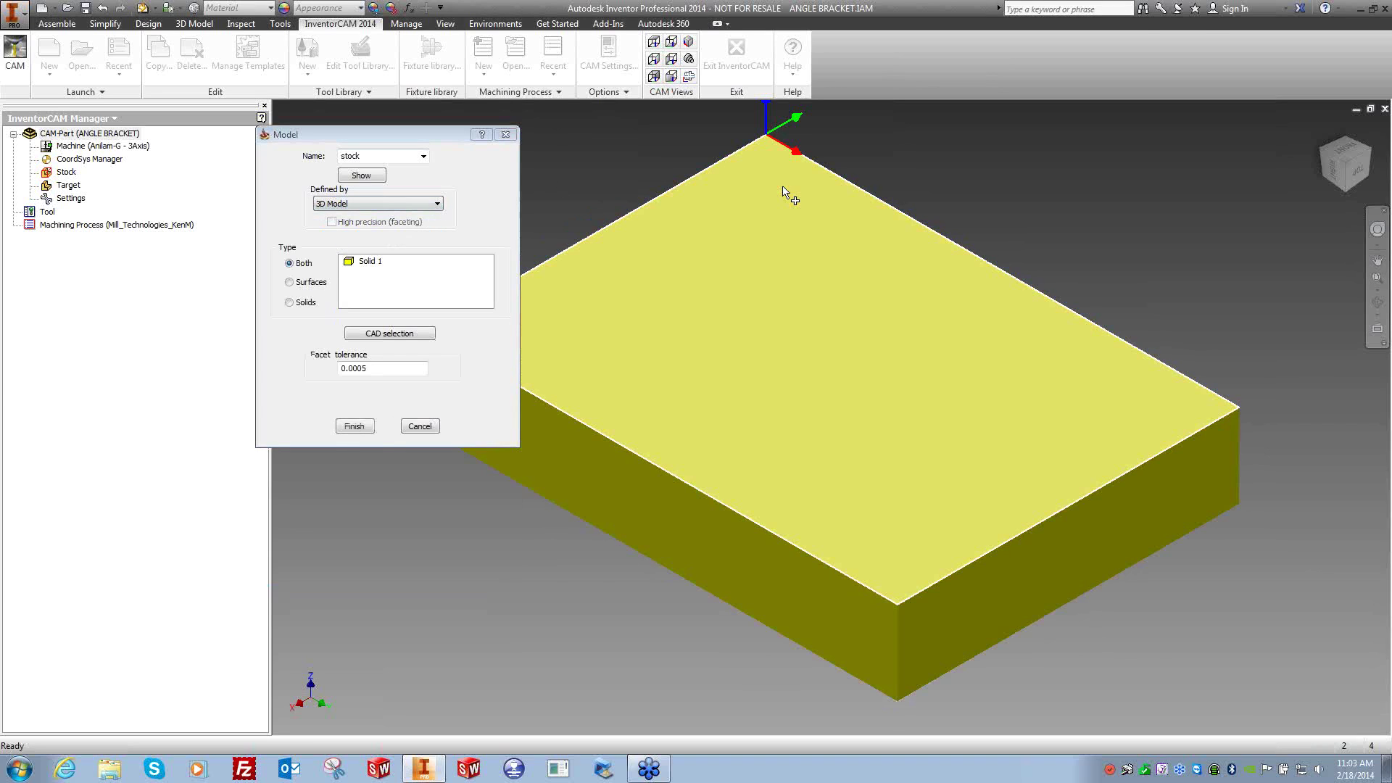
{"action": "left_click", "coordinate": [366, 428]}
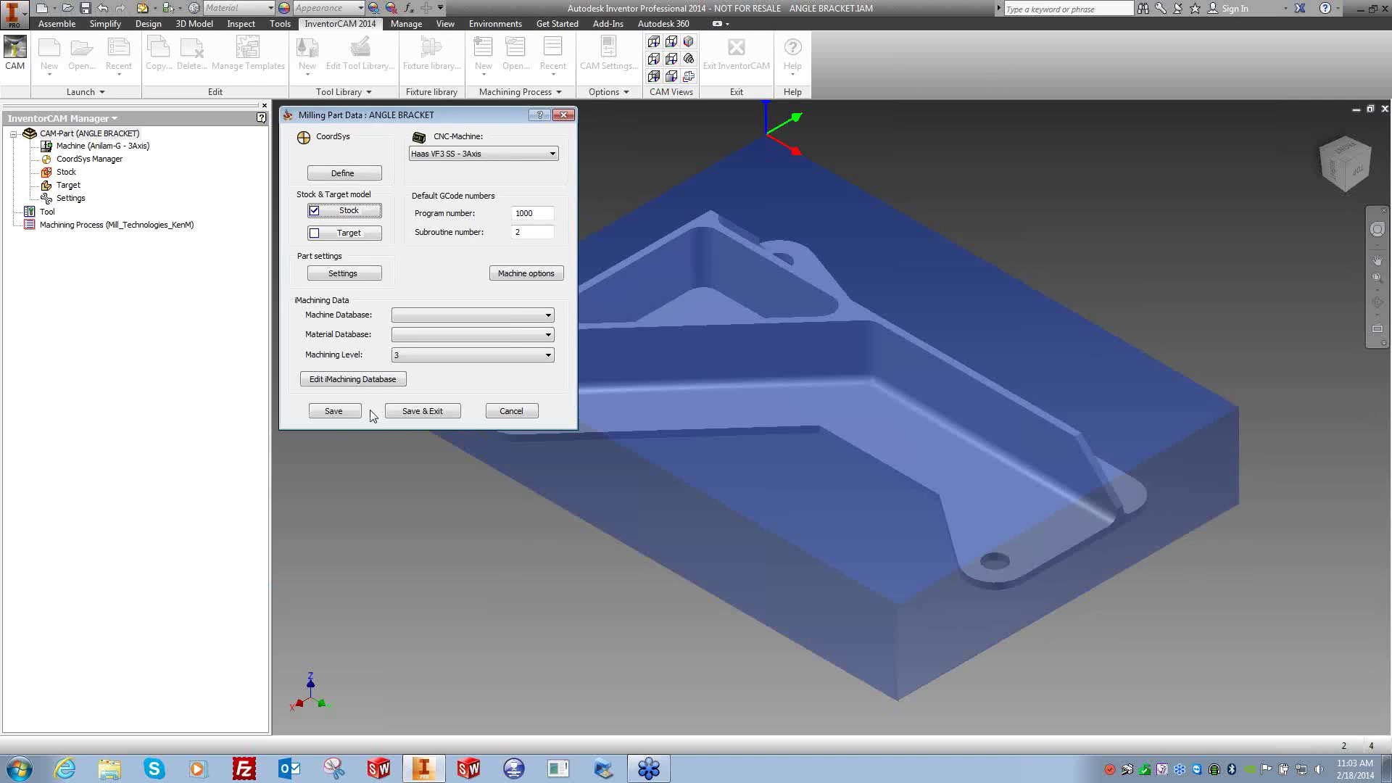
Define the bracket solid as the target model, and save the milling part data and exit.
{"action": "left_click", "coordinate": [346, 233]}
{"action": "left_click", "coordinate": [733, 351]}
{"action": "left_click", "coordinate": [767, 355]}
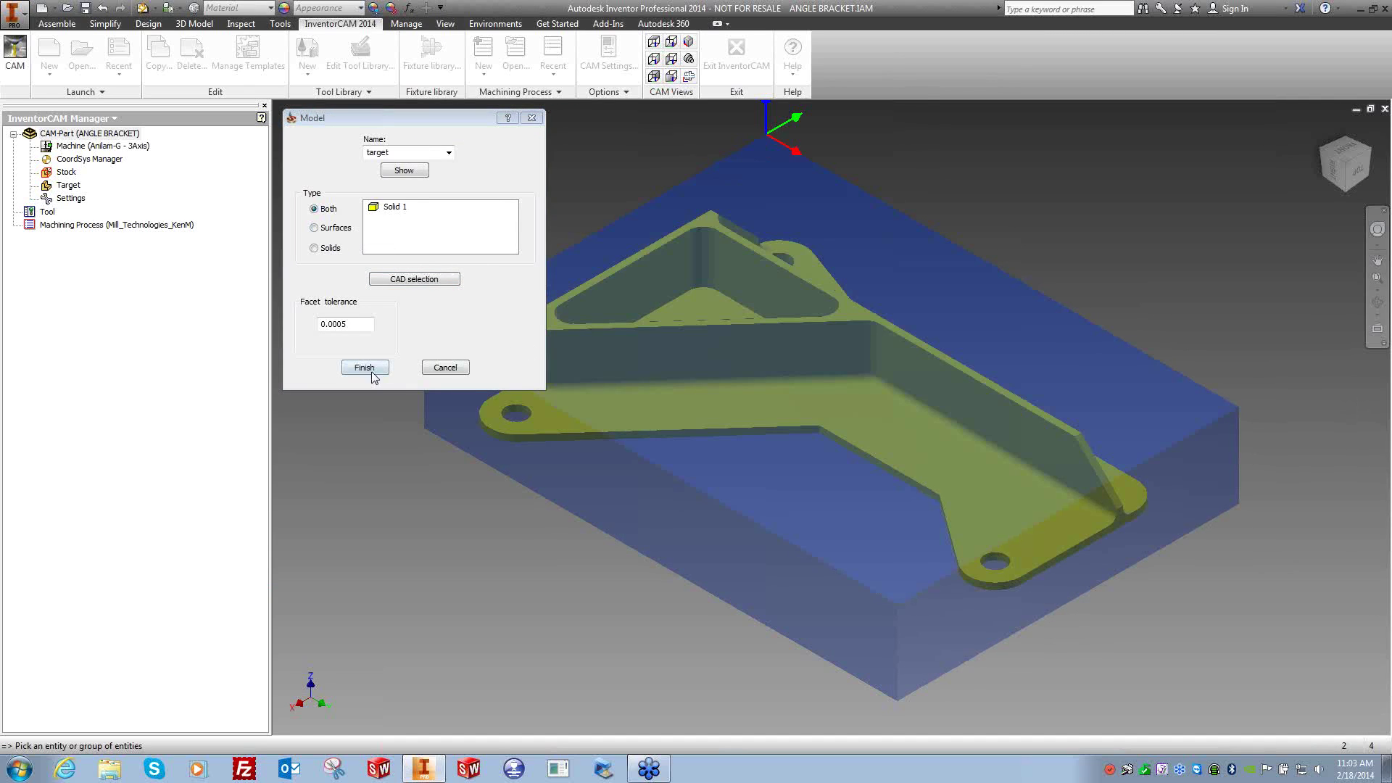
{"action": "left_click", "coordinate": [364, 367]}
{"action": "left_click", "coordinate": [418, 410]}
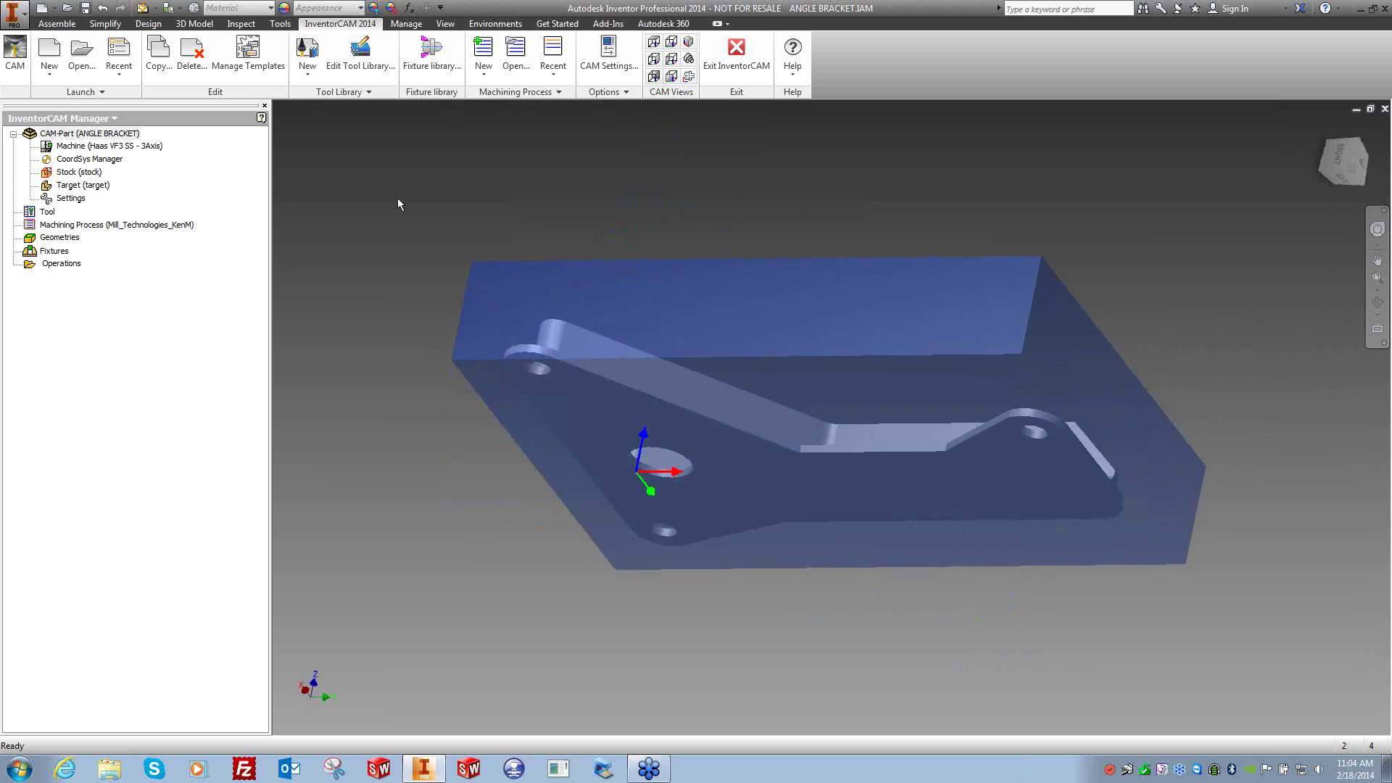
Add a Face milling operation that uses the MAC 1 (1- Position) coordinate system.
{"action": "right_click", "coordinate": [67, 265]}
{"action": "mouse_move", "coordinate": [163, 286]}
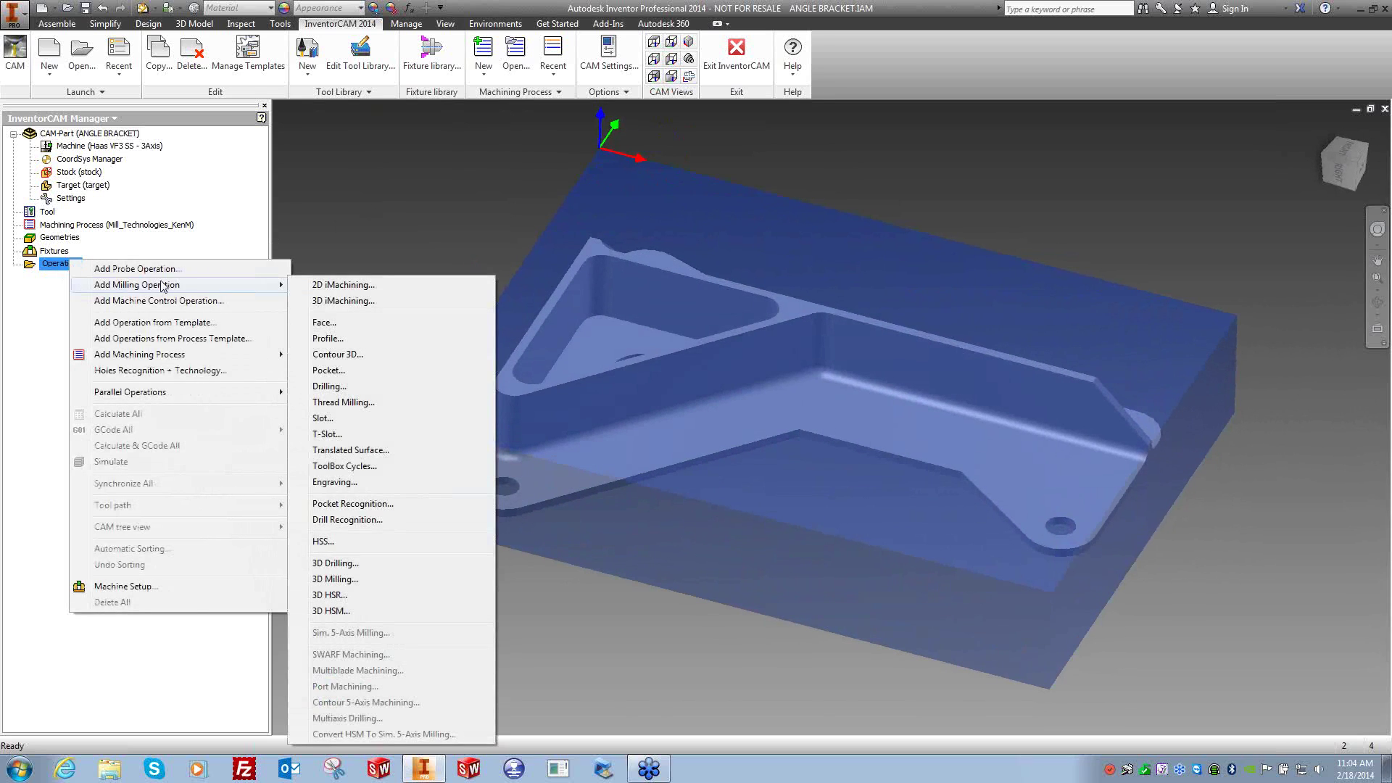
{"action": "left_click", "coordinate": [342, 322]}
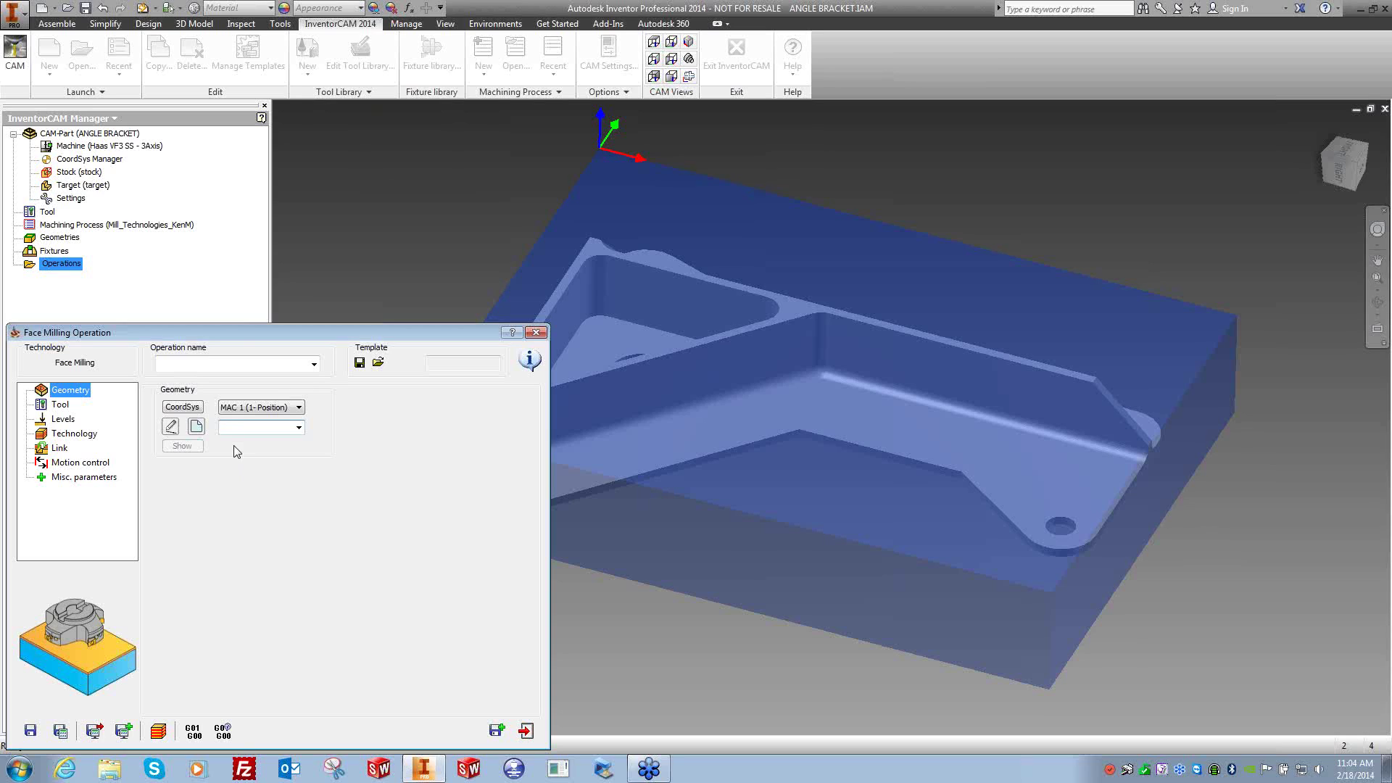
{"action": "left_click", "coordinate": [299, 409]}
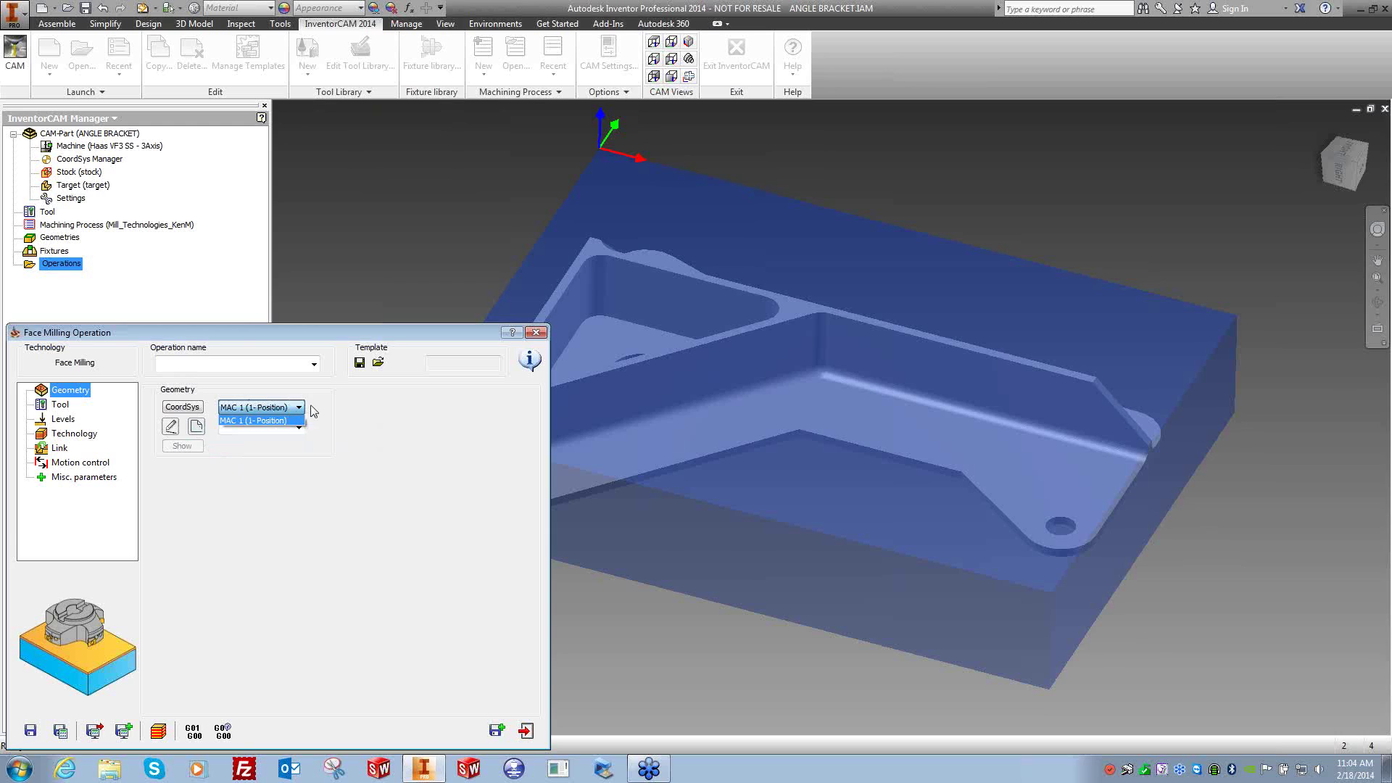
{"action": "left_click", "coordinate": [292, 411]}
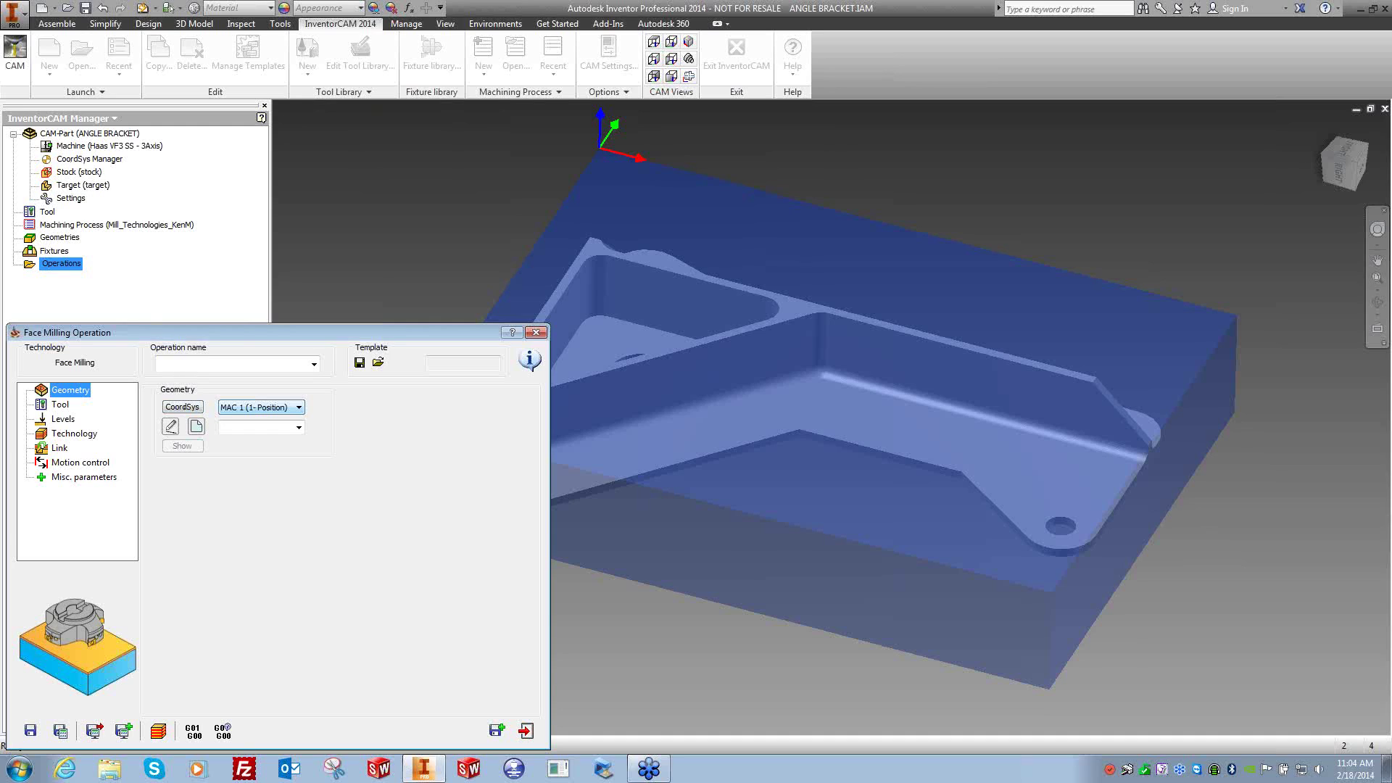
{"action": "left_click", "coordinate": [197, 427]}
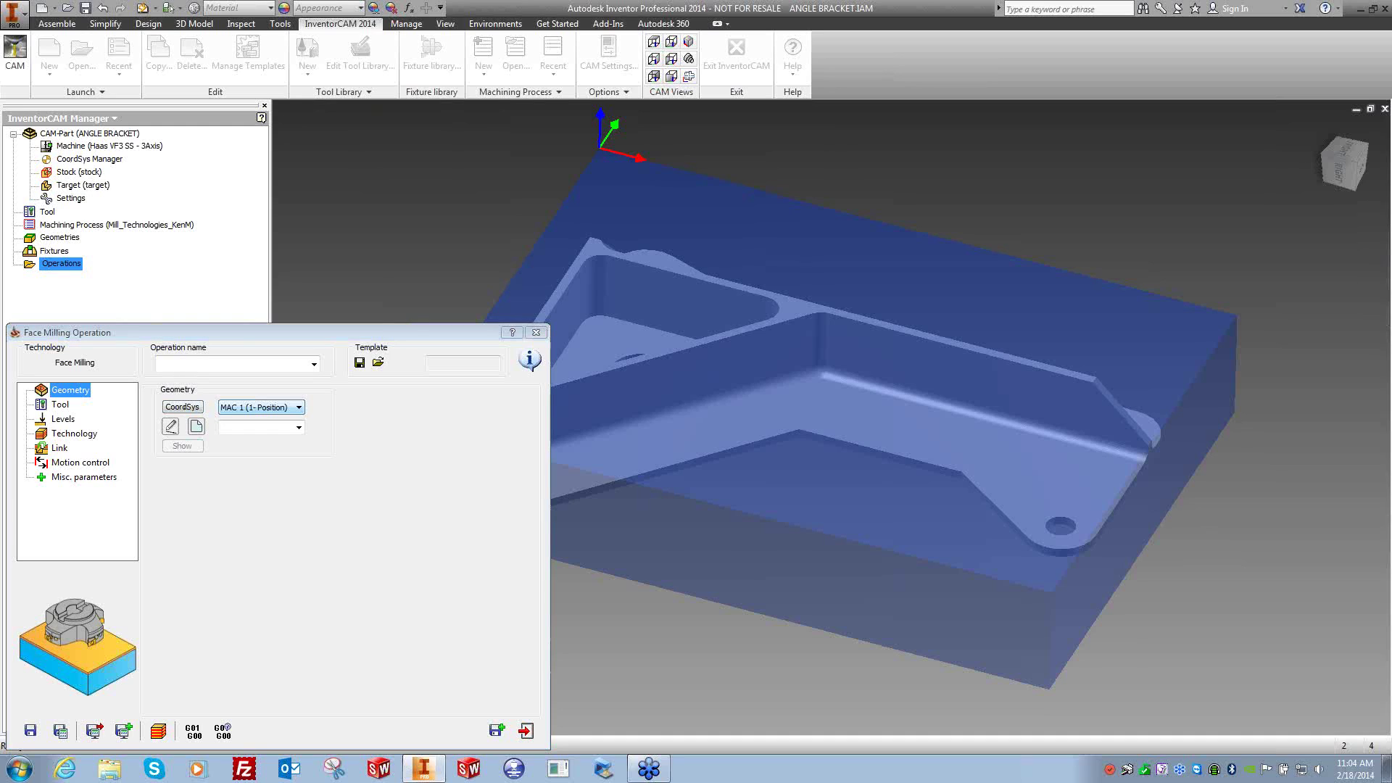
{"action": "left_click", "coordinate": [225, 454]}
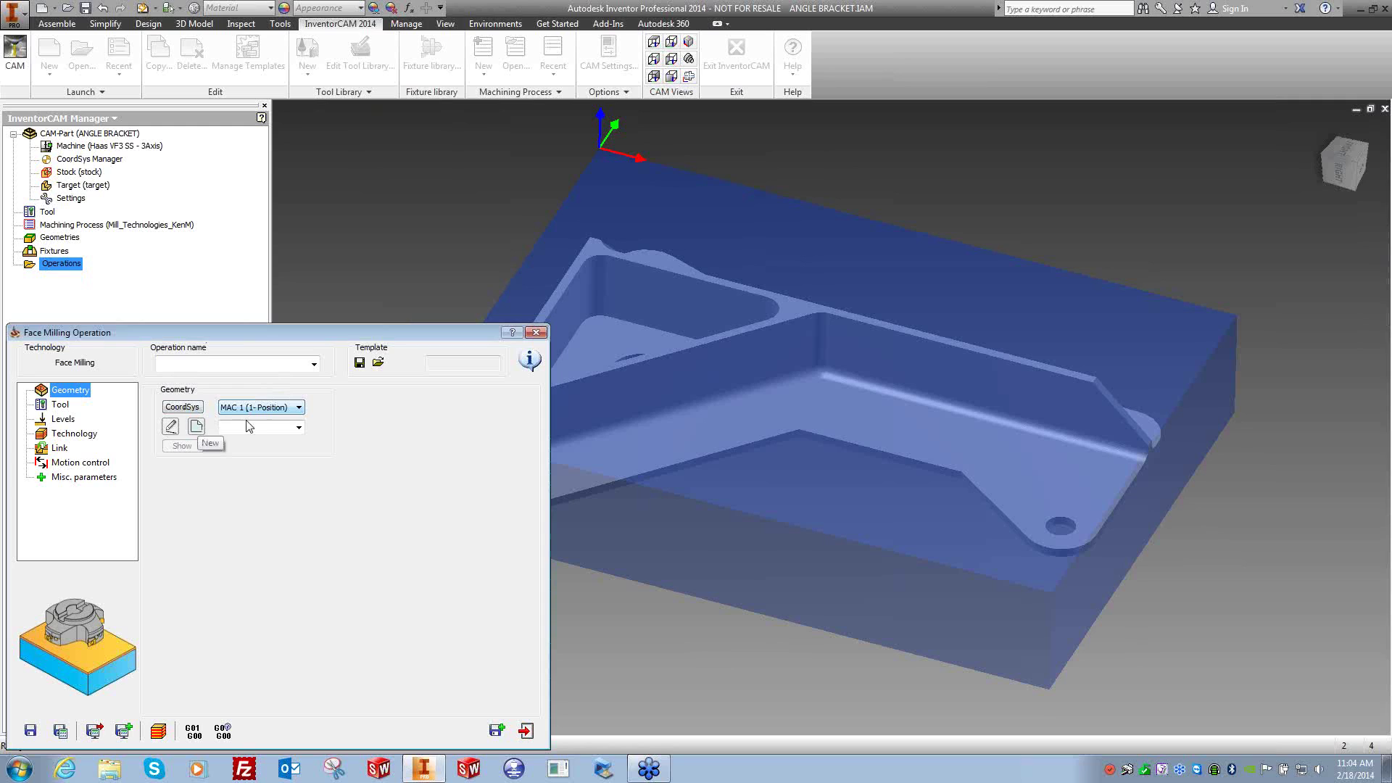
{"action": "left_click", "coordinate": [196, 426]}
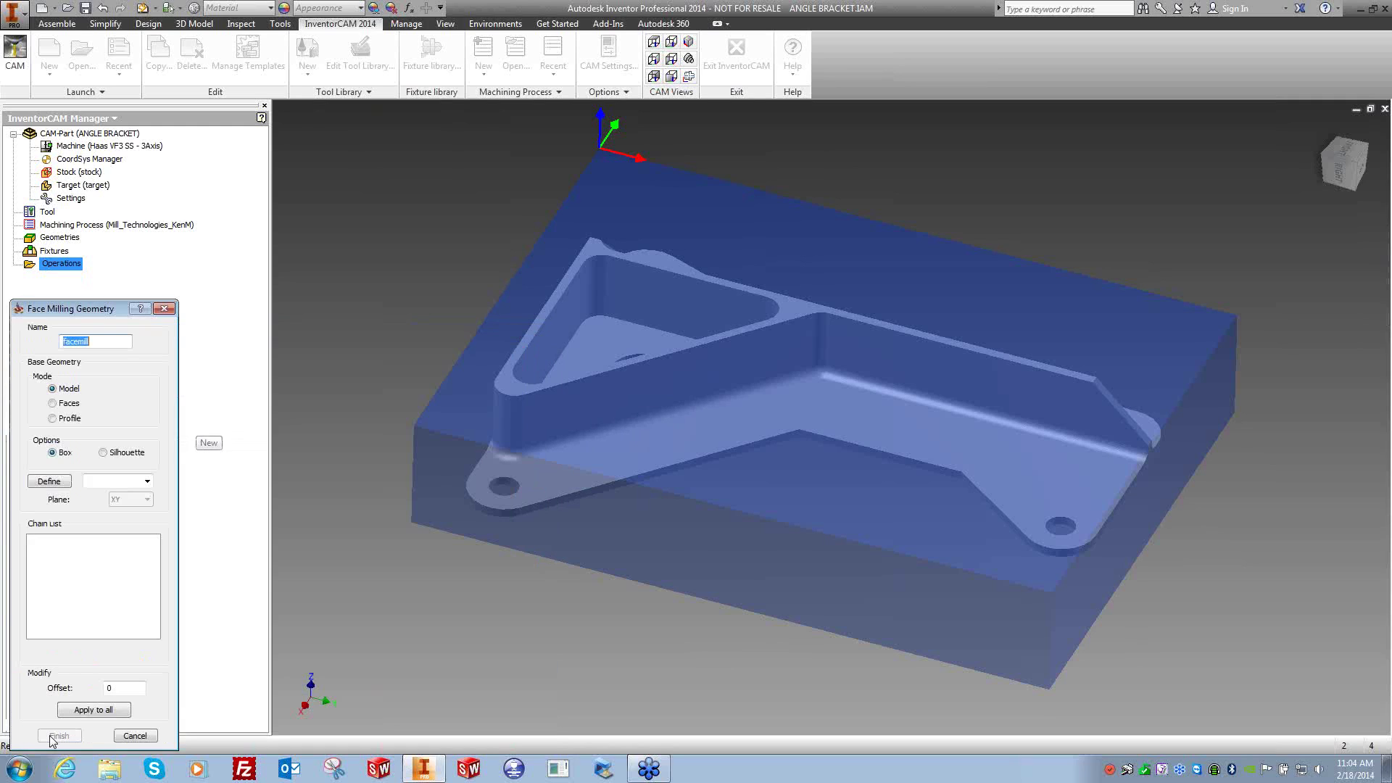
{"action": "left_click", "coordinate": [144, 735]}
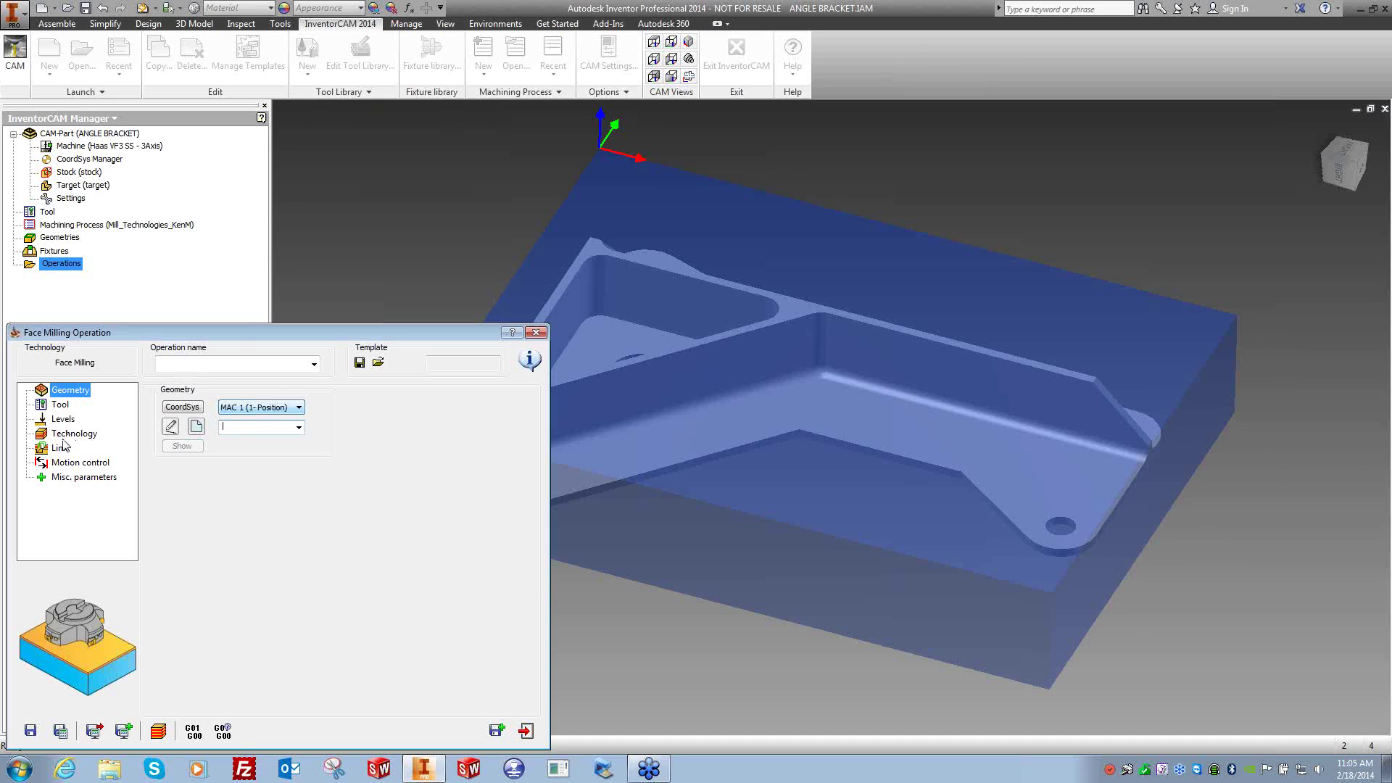
Start a new geometry definition for the face milling operation.
{"action": "left_click", "coordinate": [196, 428]}
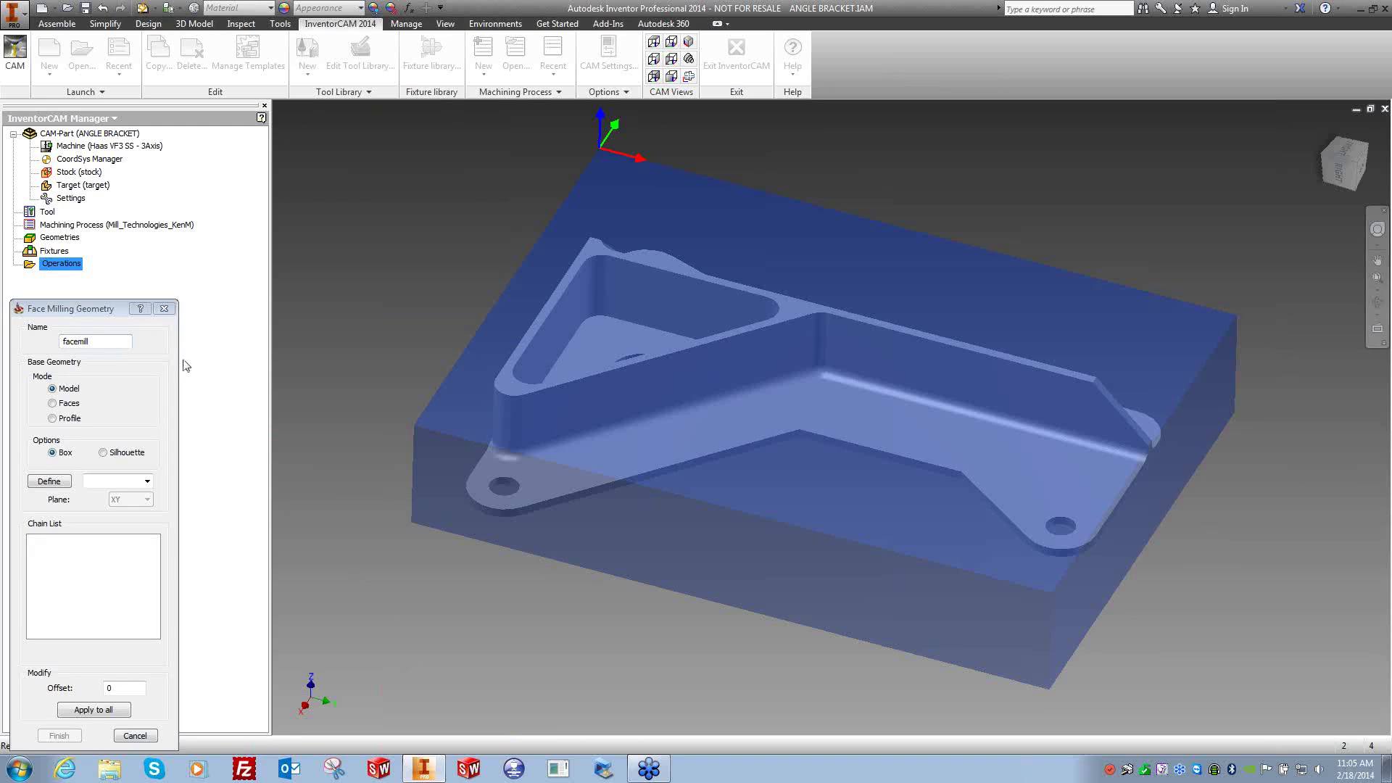
{"action": "left_click_drag", "start_coordinate": [78, 311], "coordinate": [110, 289]}
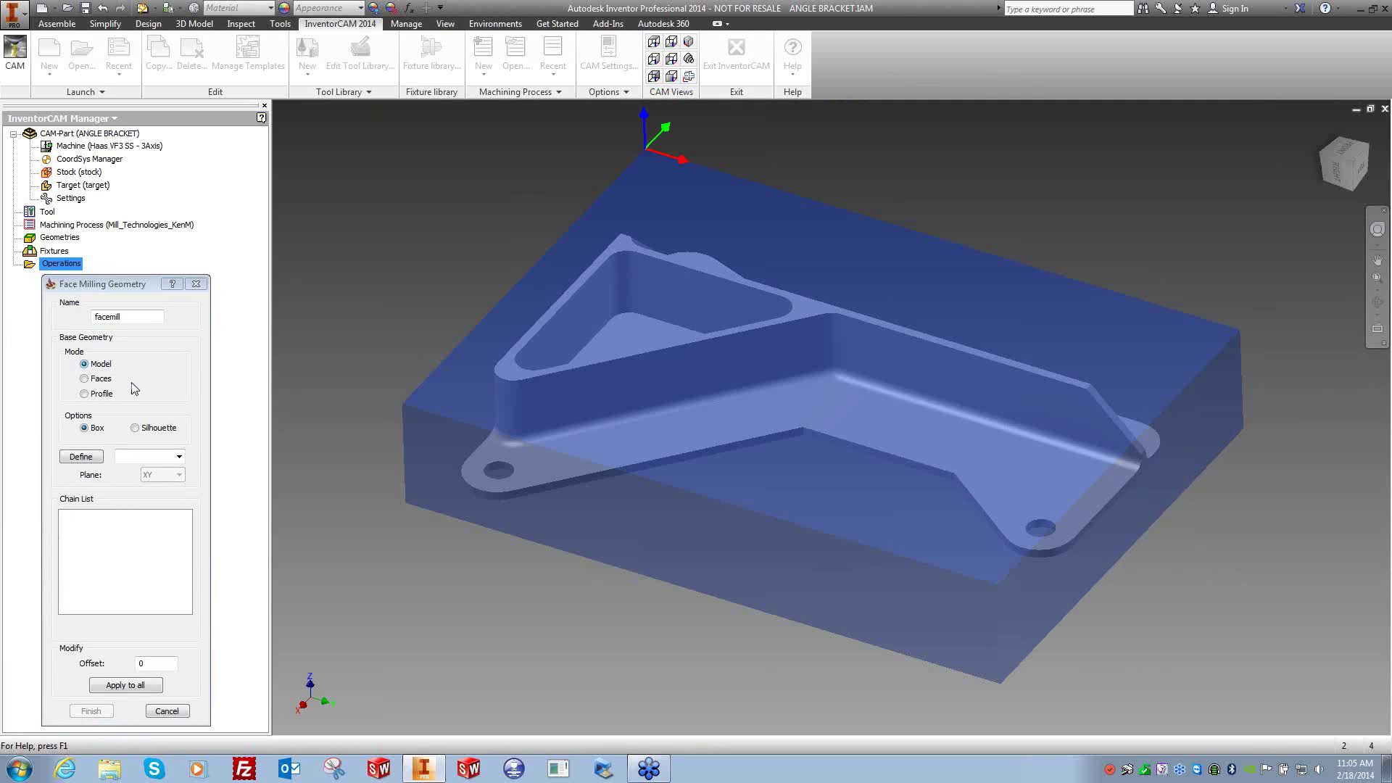
{"action": "left_click", "coordinate": [93, 382]}
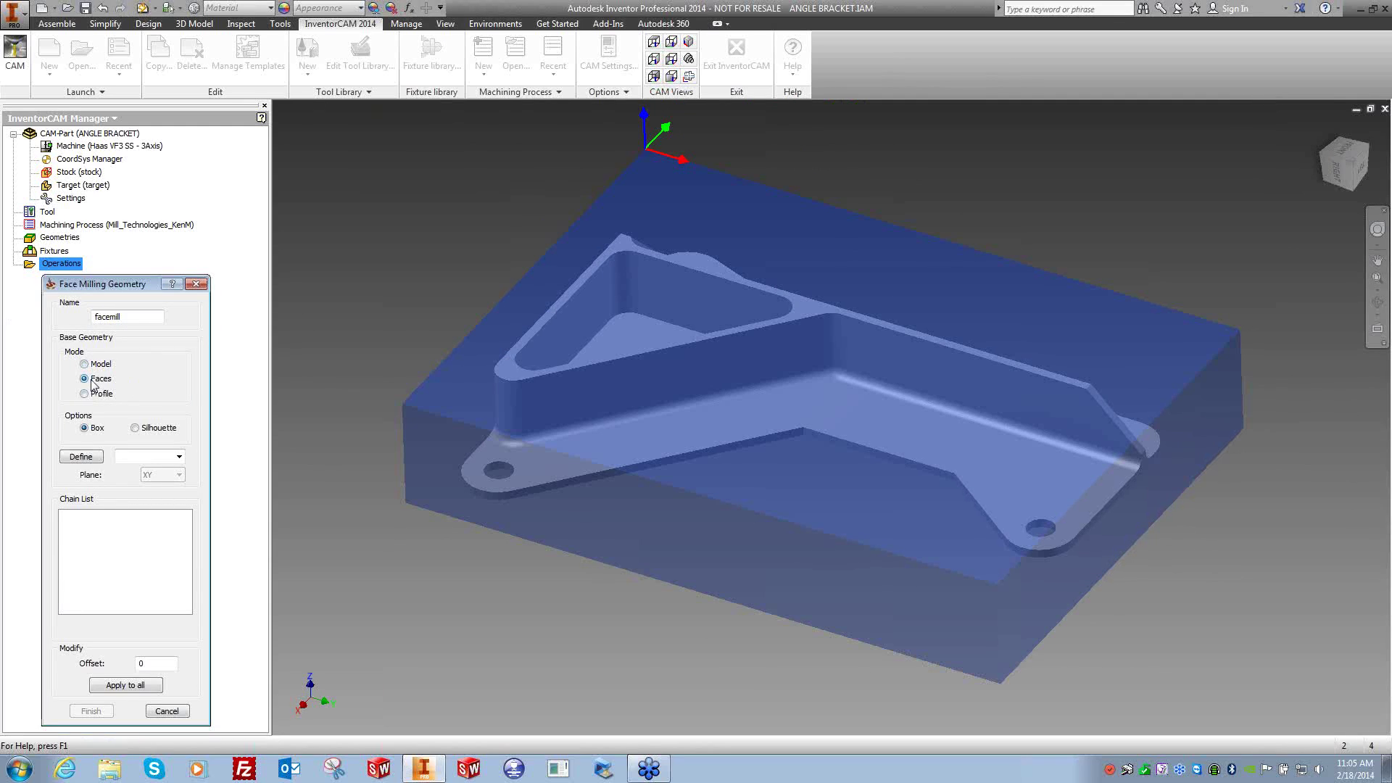
{"action": "left_click", "coordinate": [84, 457]}
{"action": "left_click", "coordinate": [677, 210]}
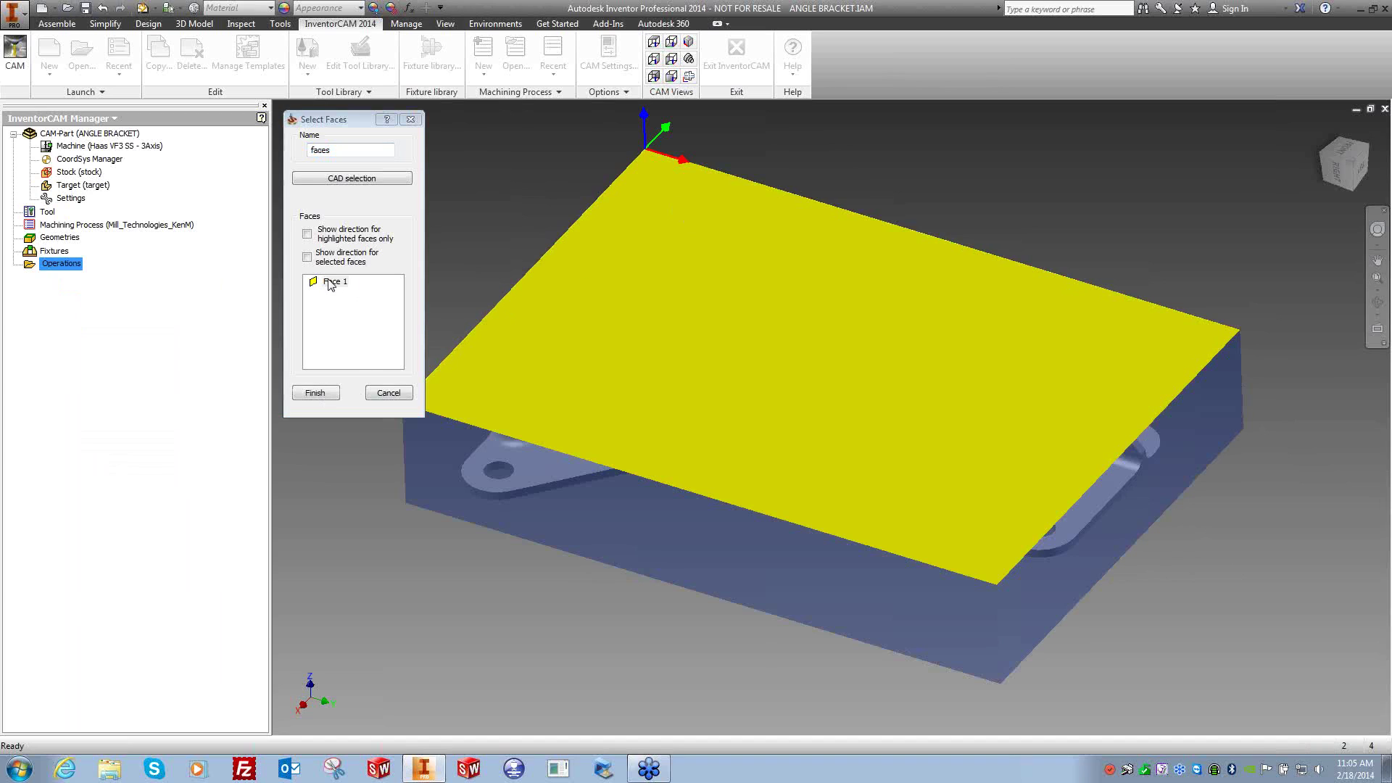
{"action": "left_click", "coordinate": [398, 393]}
{"action": "left_click", "coordinate": [681, 198]}
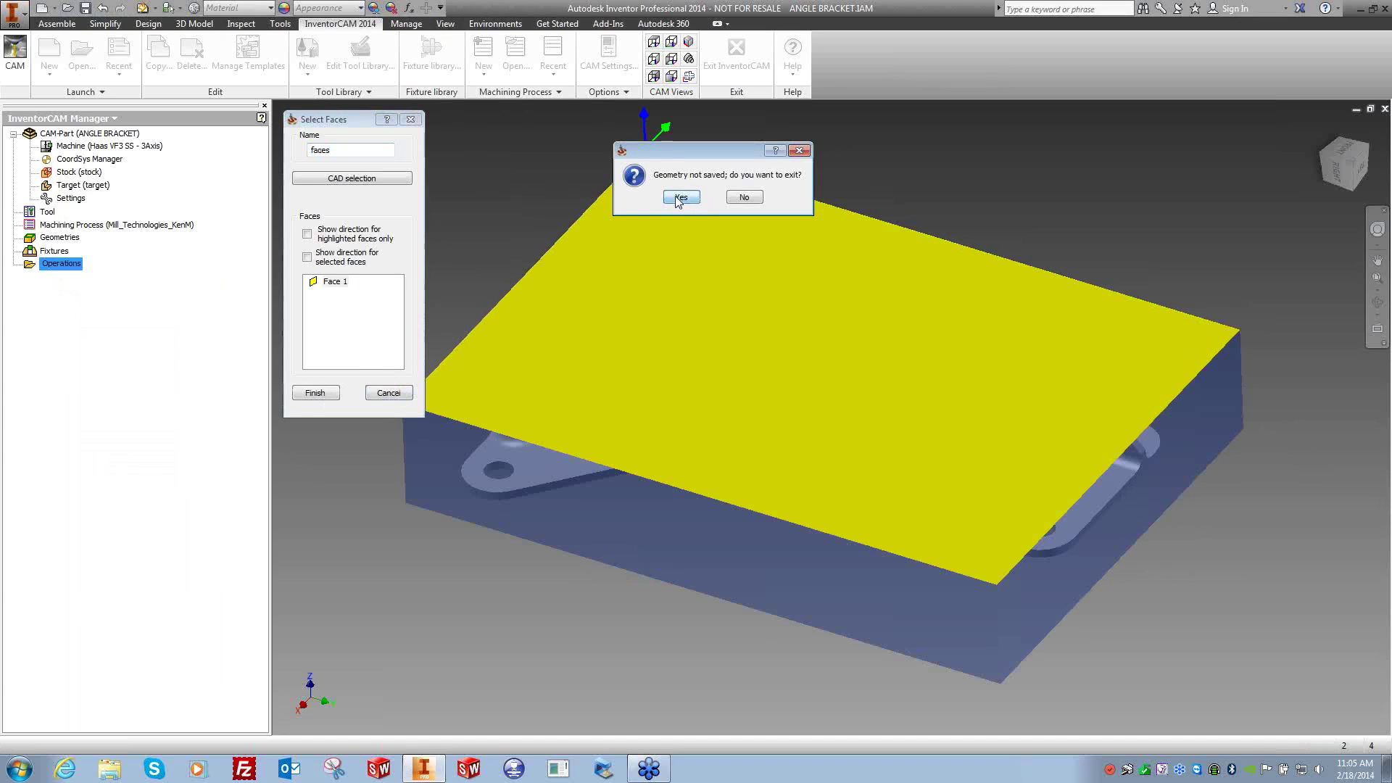
{"action": "left_click", "coordinate": [95, 395]}
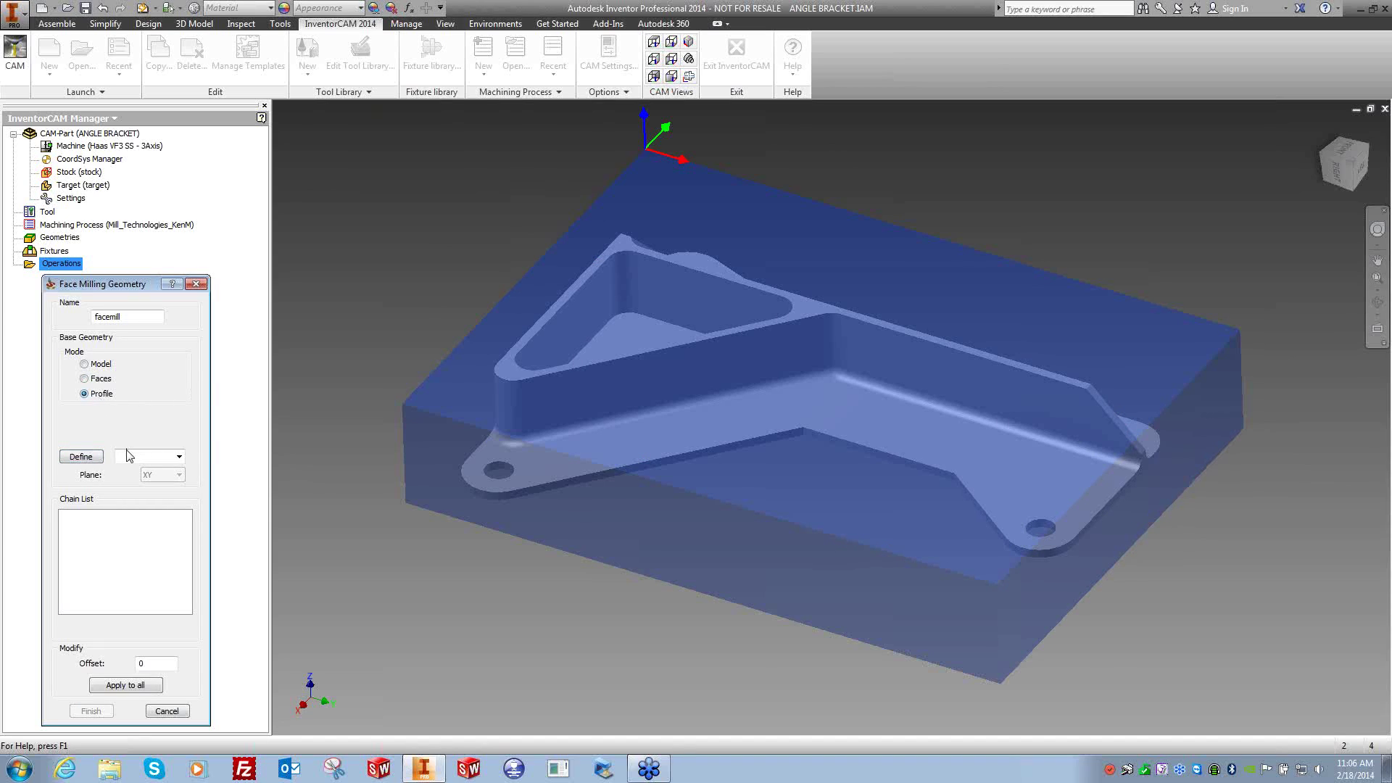
{"action": "left_click", "coordinate": [90, 459]}
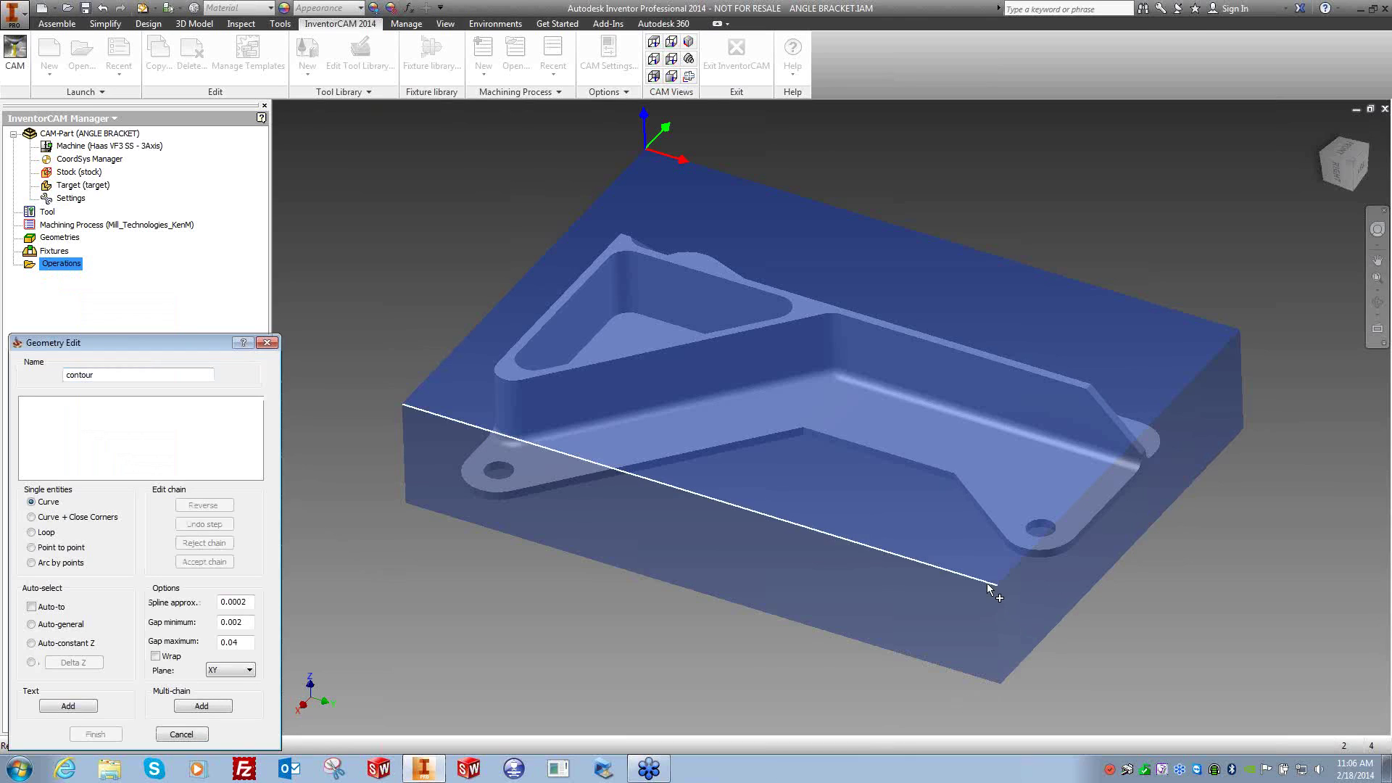
{"action": "left_click", "coordinate": [986, 583]}
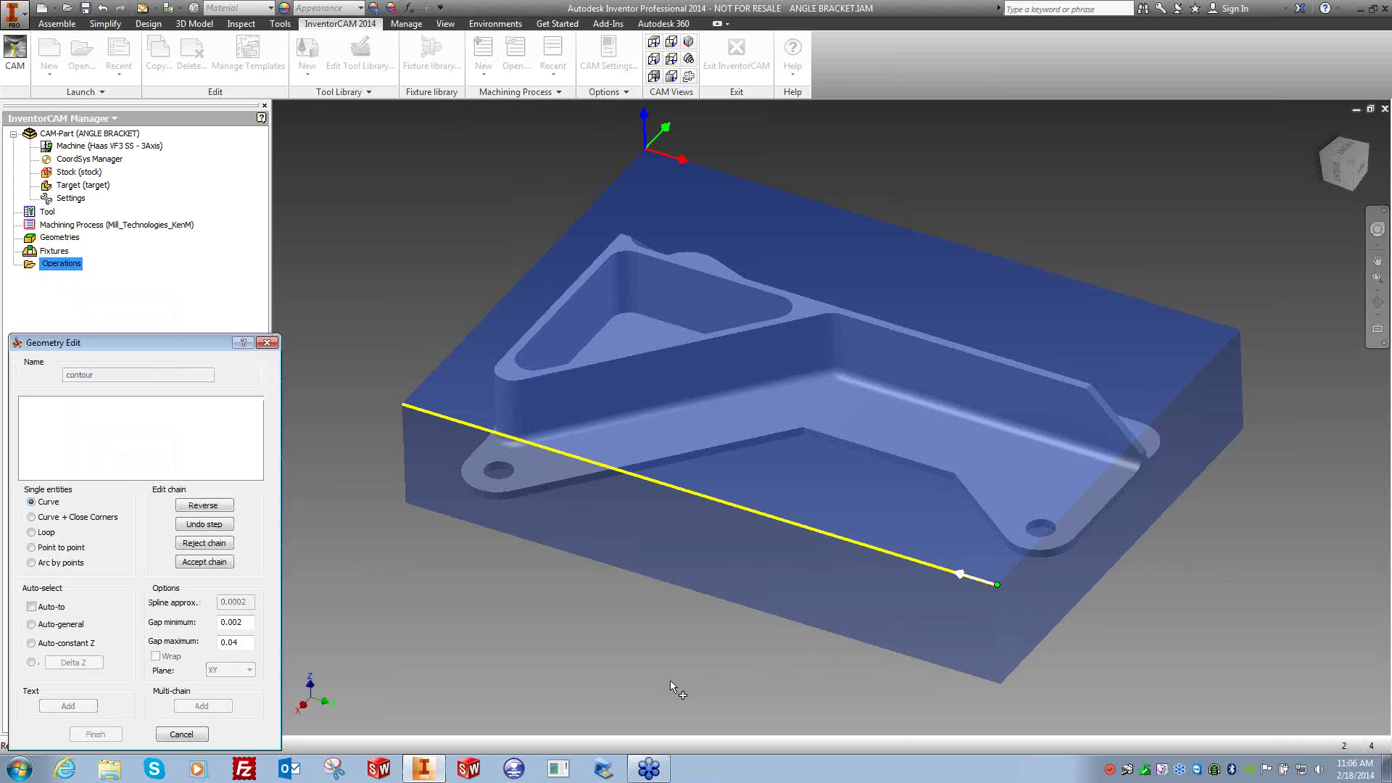
{"action": "left_click", "coordinate": [182, 734]}
Set the face milling base geometry mode to Profile and start defining its contour chain.
{"action": "left_click", "coordinate": [101, 365]}
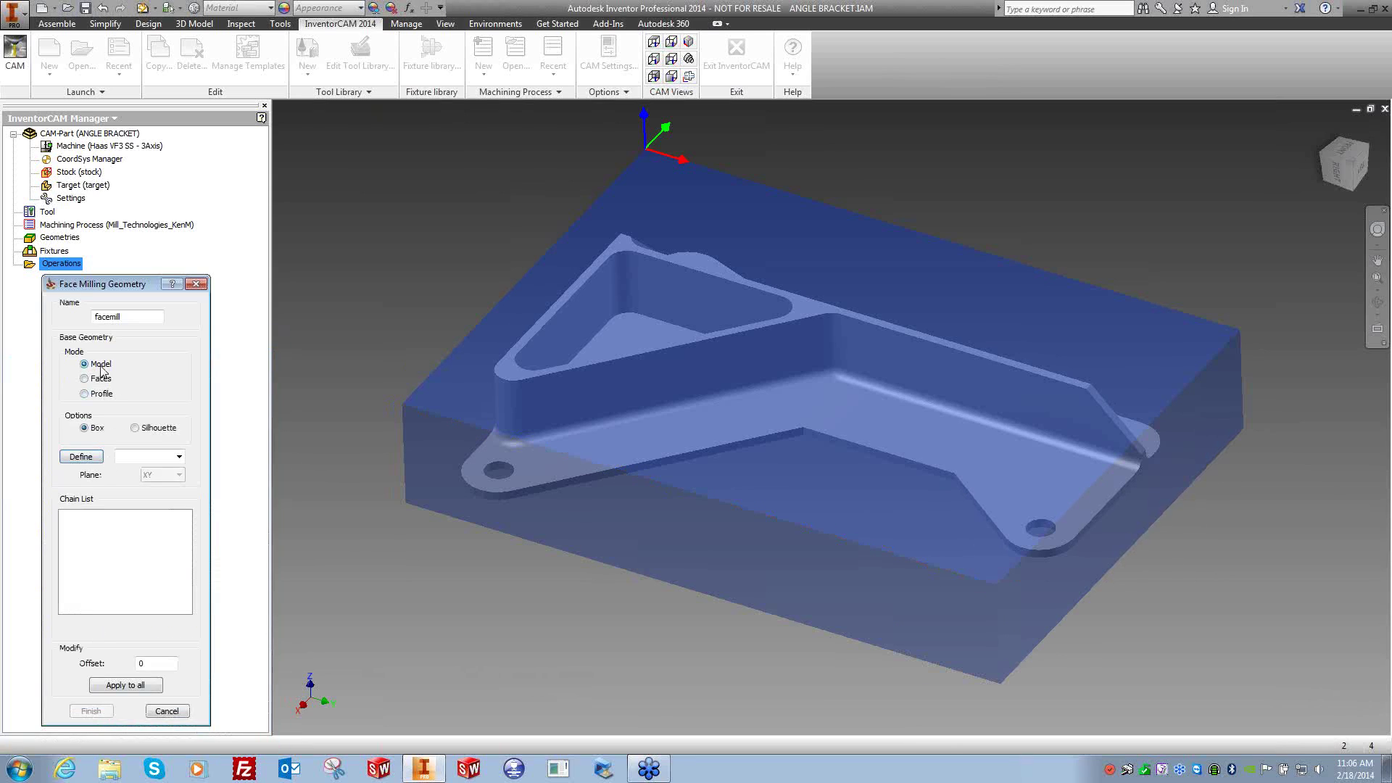
{"action": "left_click", "coordinate": [178, 458]}
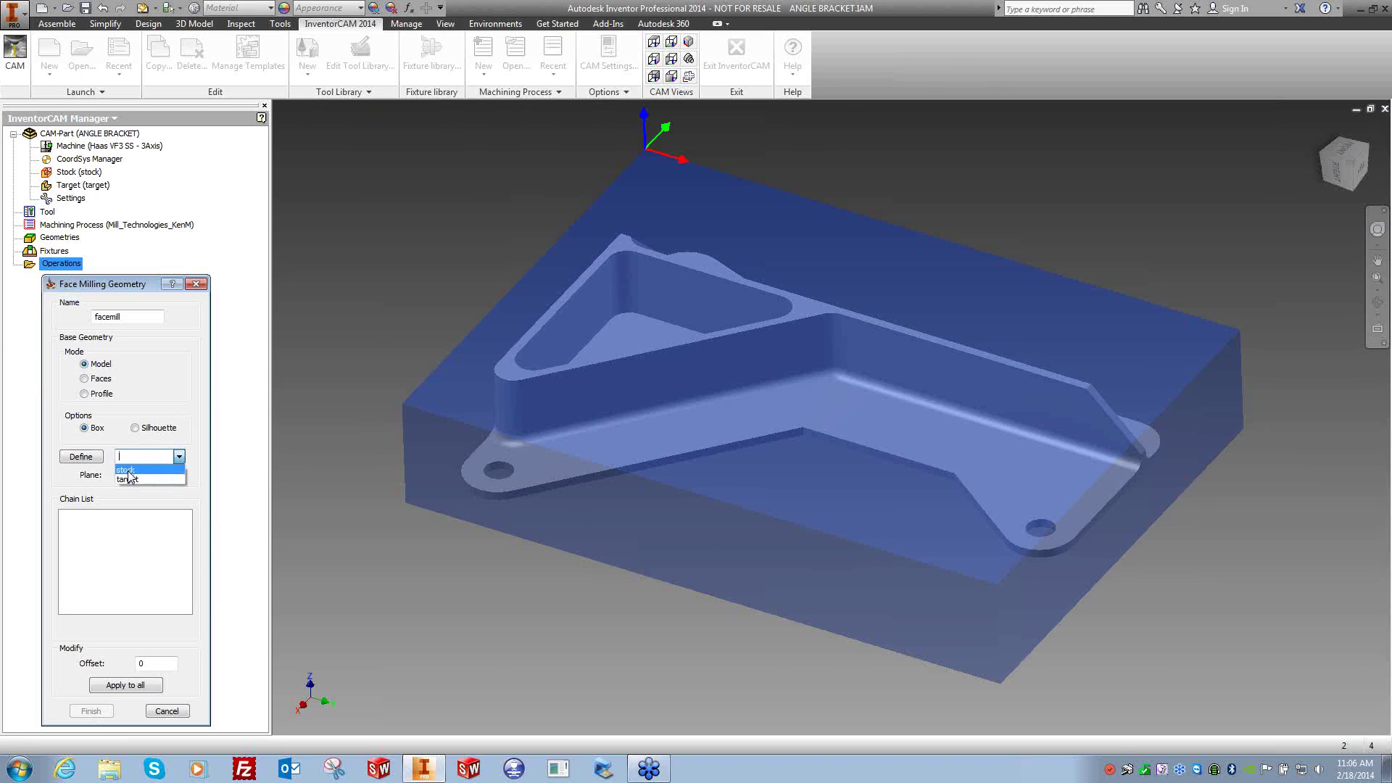
{"action": "left_click", "coordinate": [150, 386]}
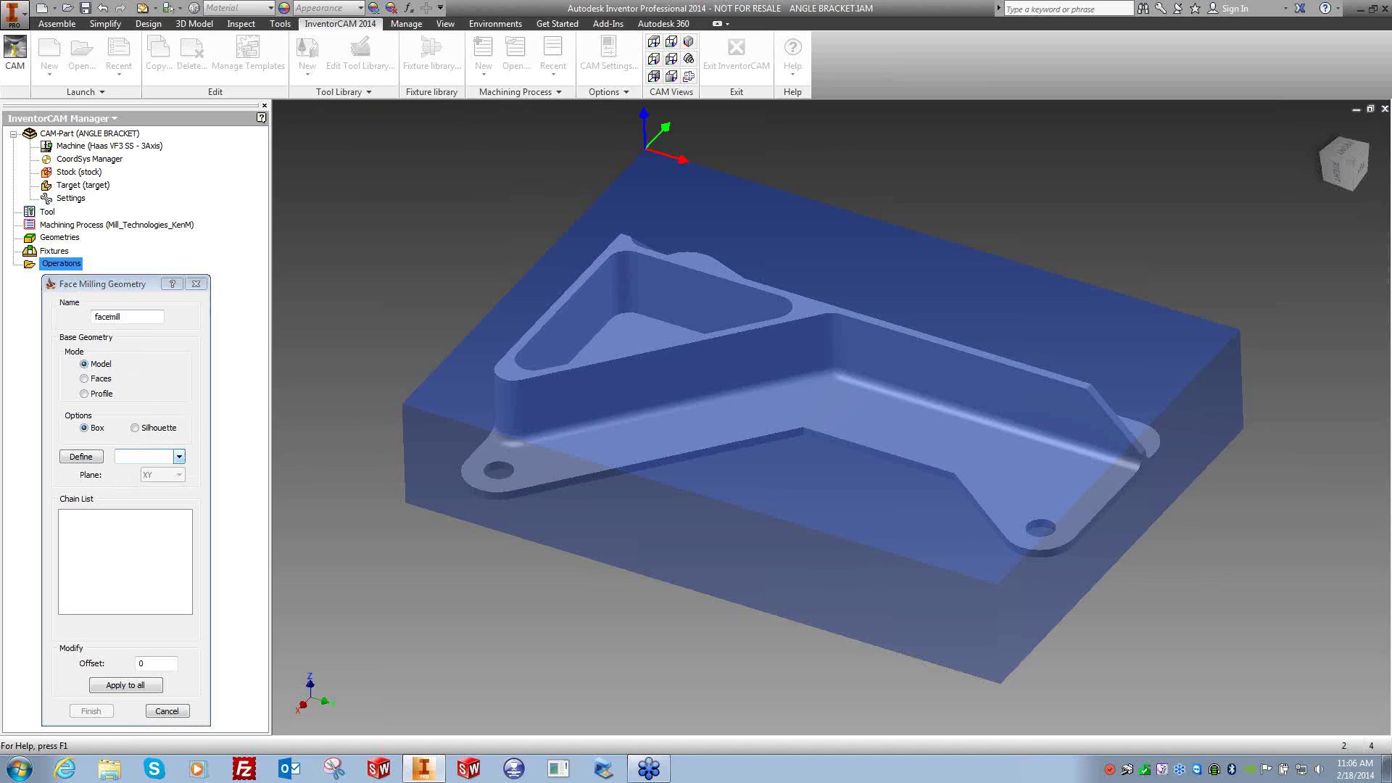
{"action": "left_click", "coordinate": [101, 394]}
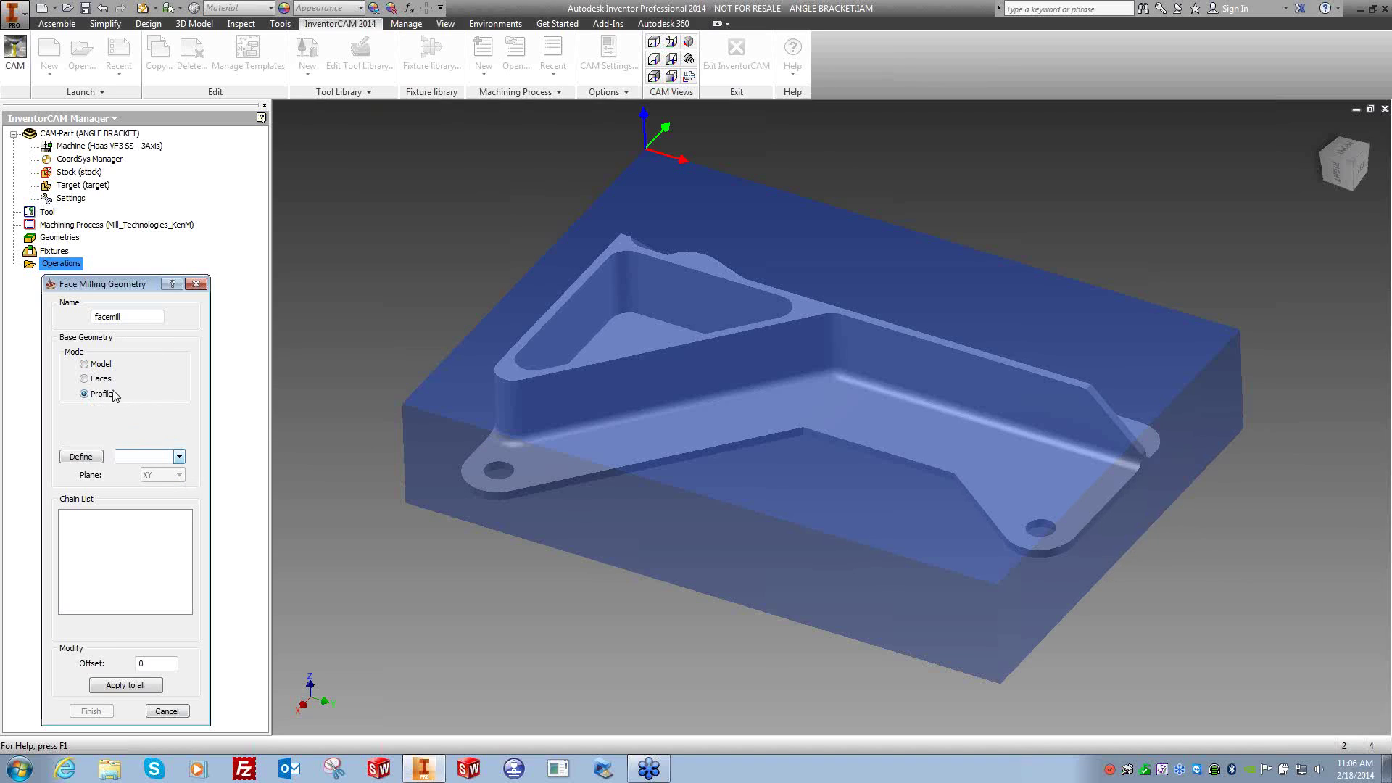
{"action": "left_click", "coordinate": [94, 456]}
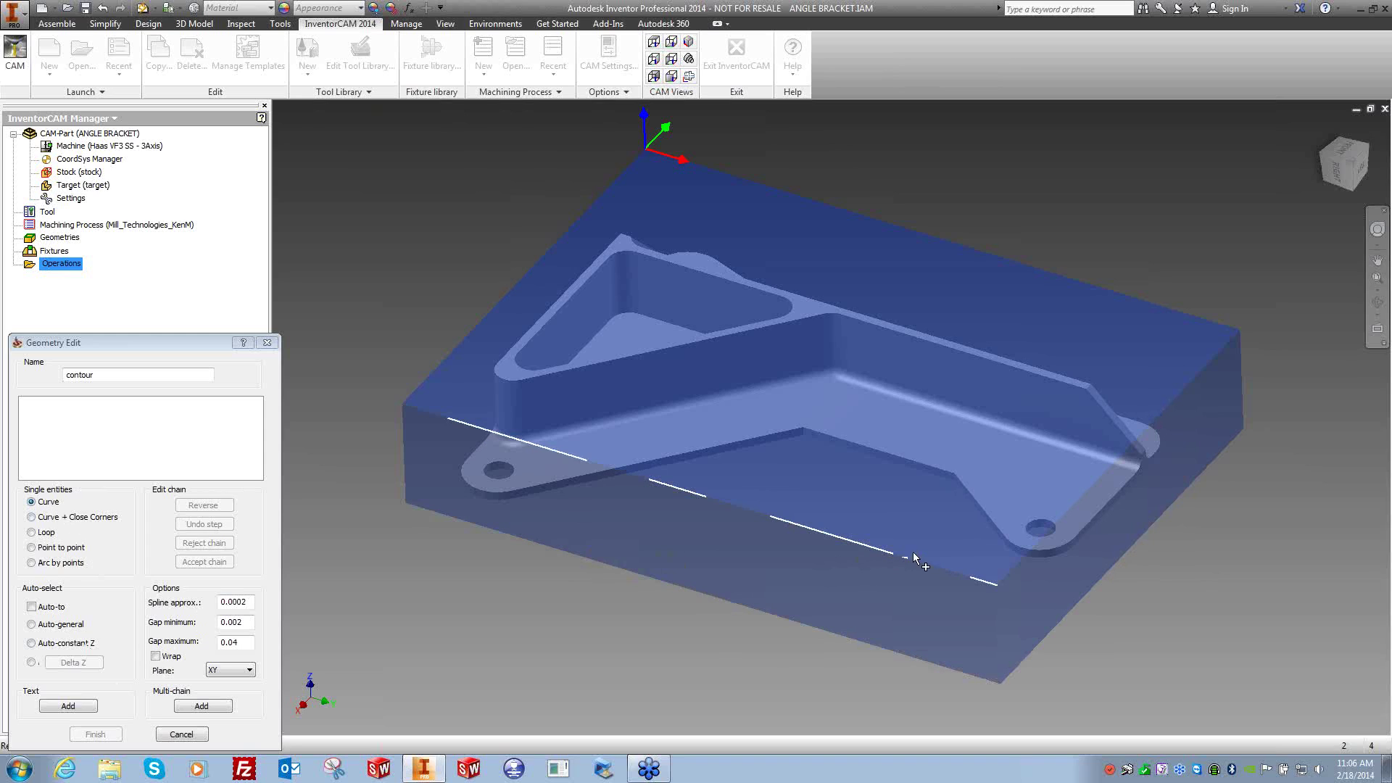
Try Curve selection on the stock's front upper edge and Curve + Close Corners on the bracket's triangular wall edges, rejecting both chains.
{"action": "left_click", "coordinate": [941, 570]}
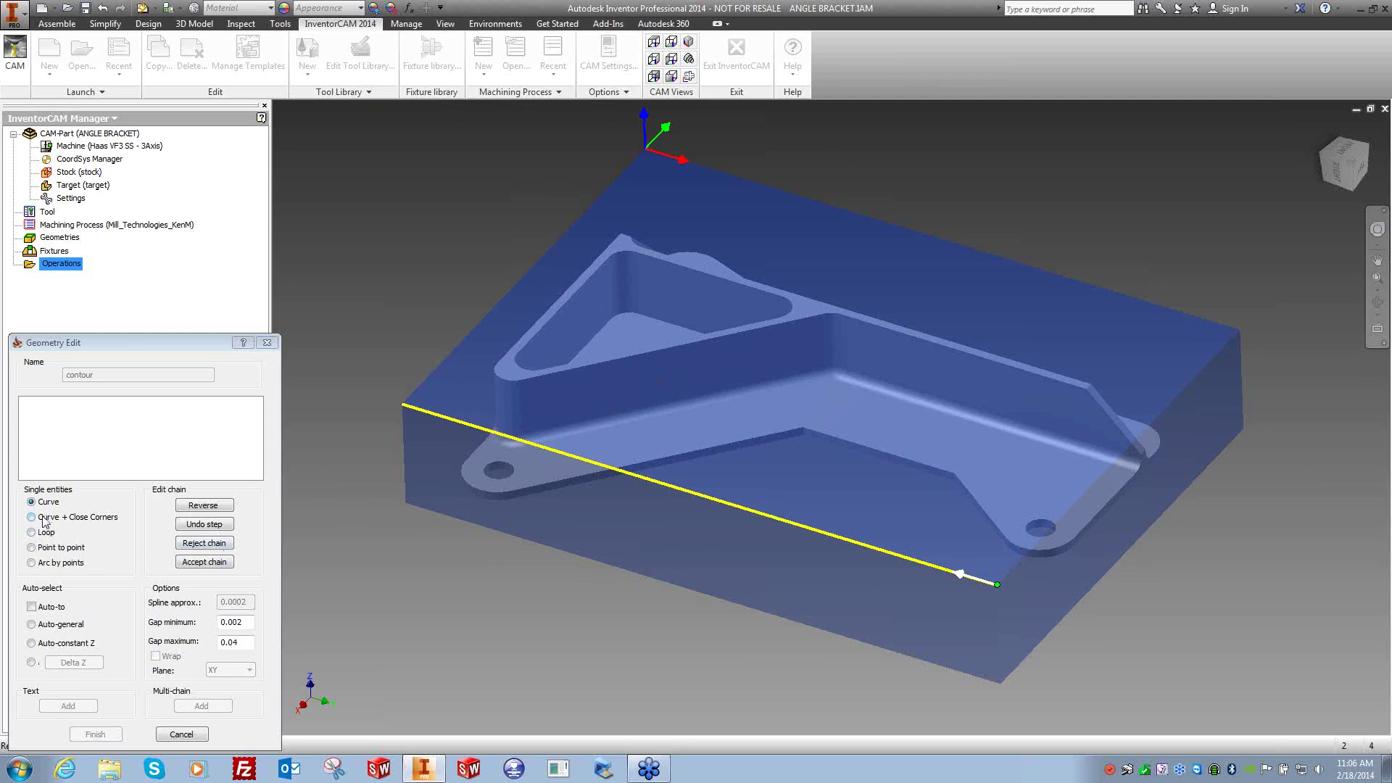
{"action": "left_click", "coordinate": [203, 542]}
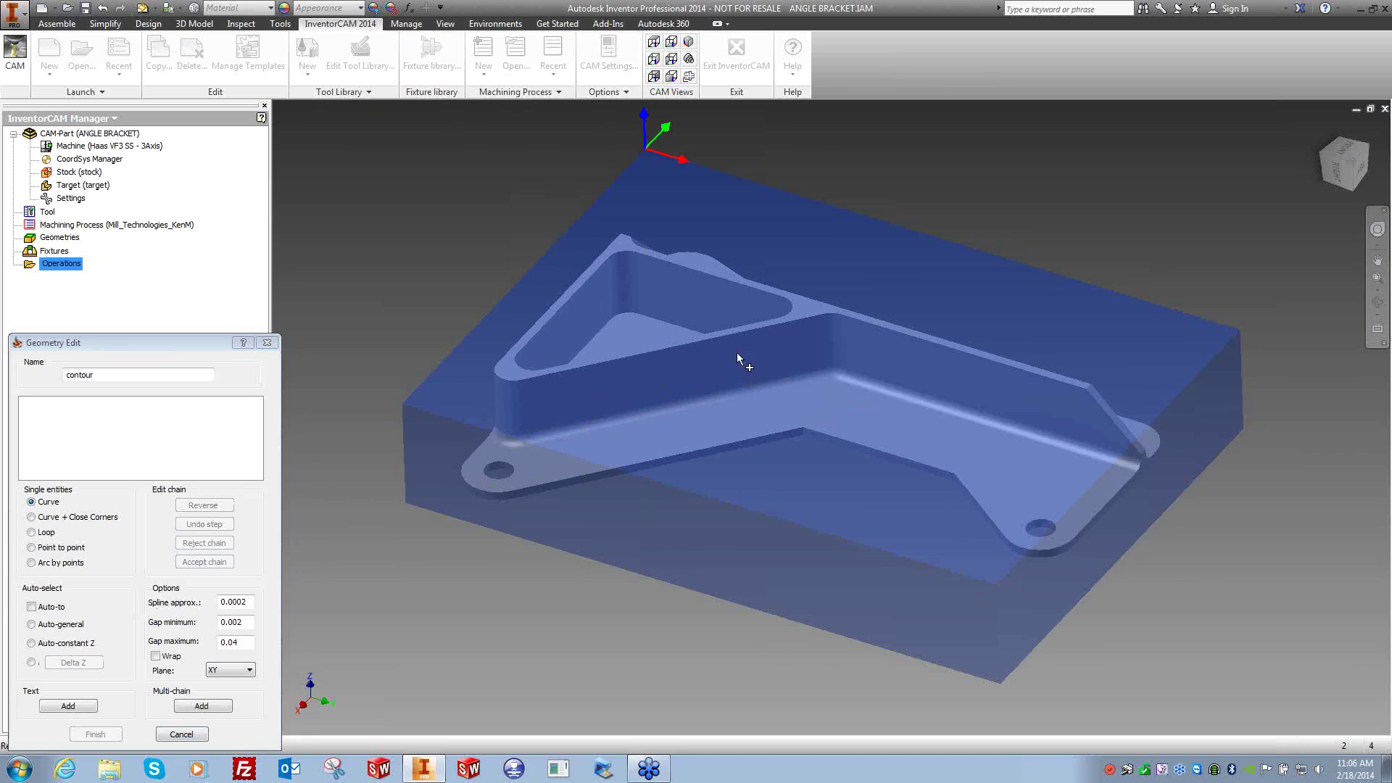
{"action": "left_click", "coordinate": [771, 327]}
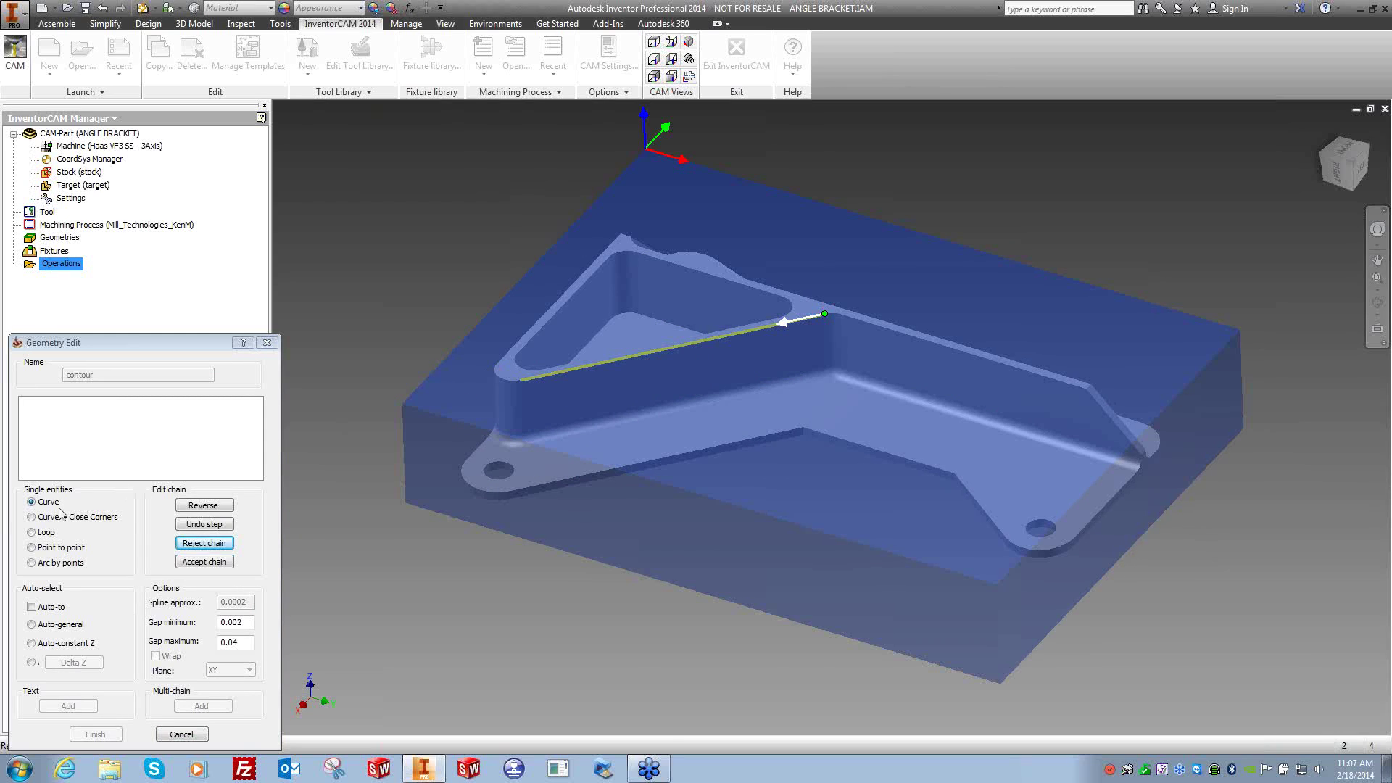
{"action": "left_click", "coordinate": [42, 522]}
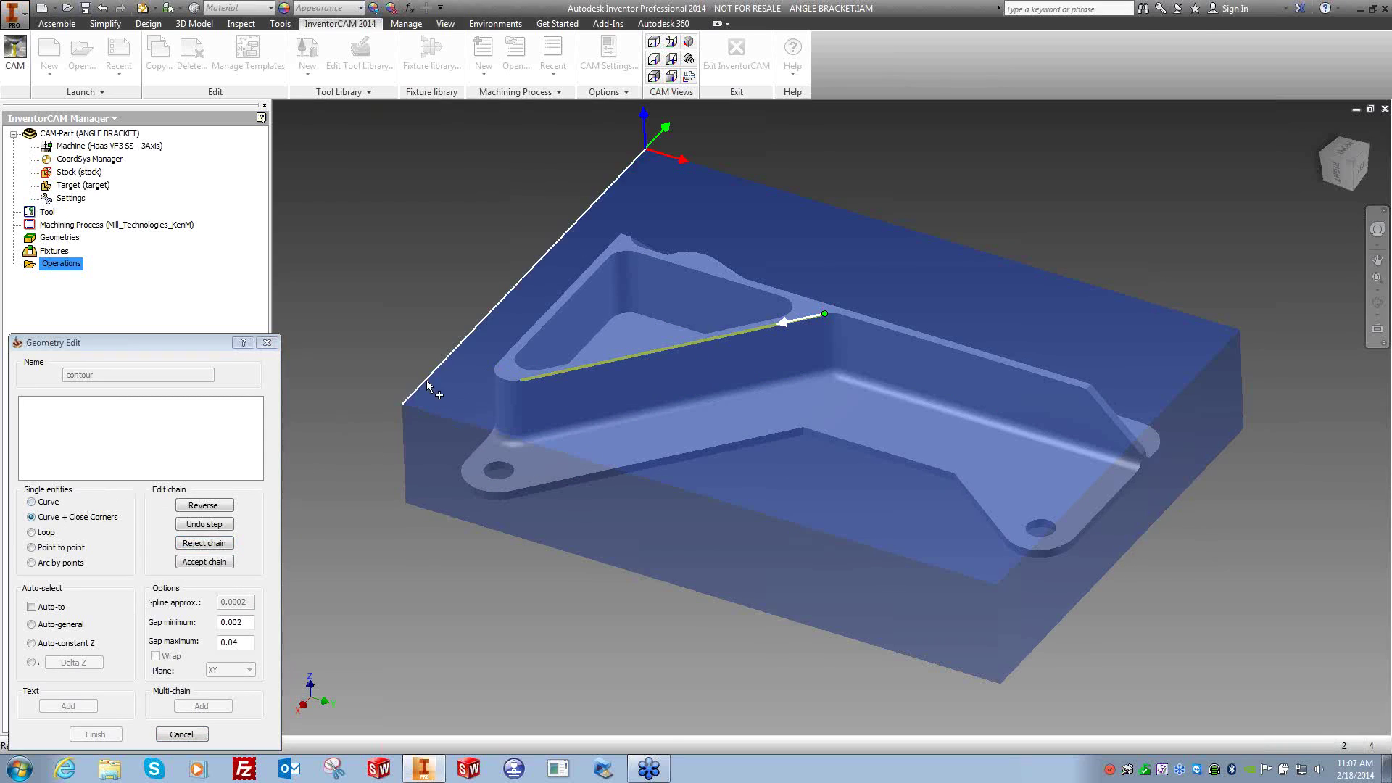
{"action": "left_click", "coordinate": [519, 341]}
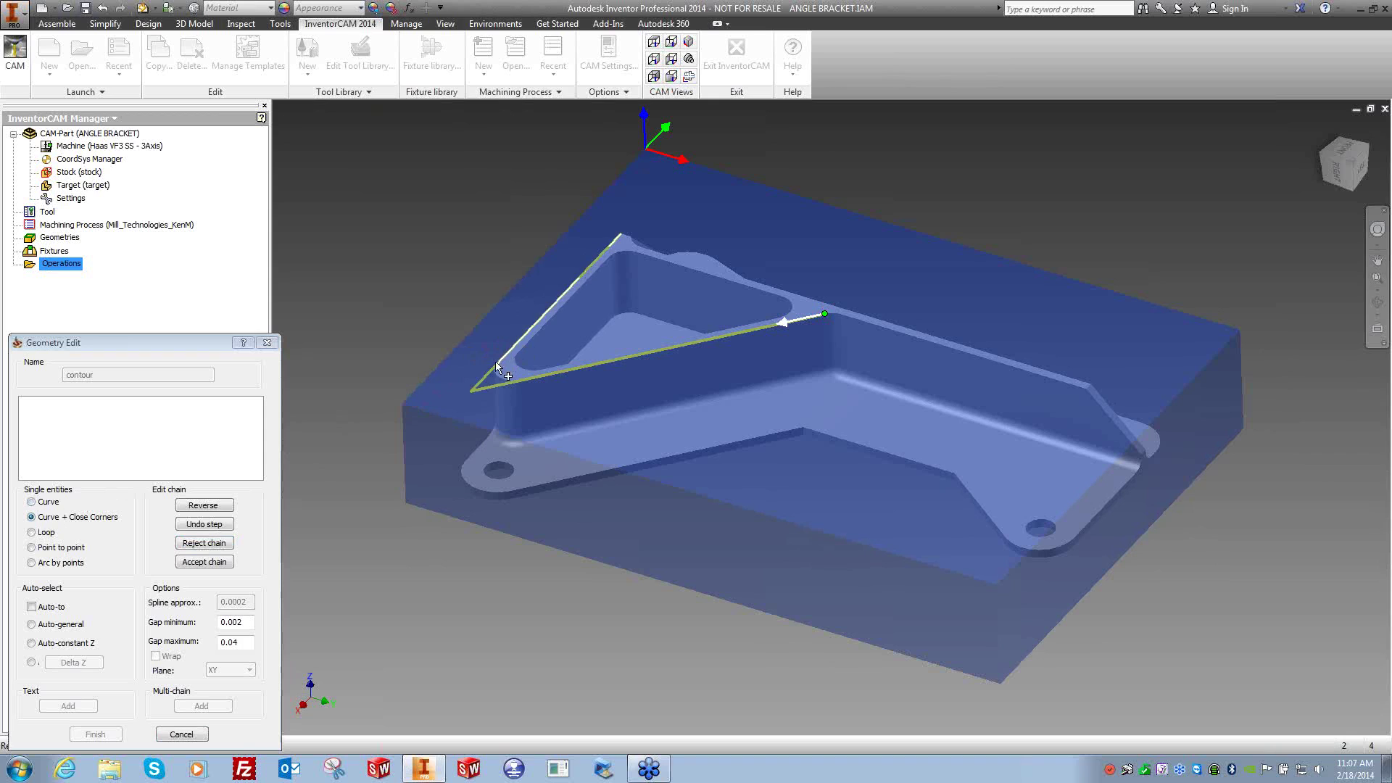
{"action": "left_click", "coordinate": [48, 503]}
{"action": "left_click", "coordinate": [211, 545]}
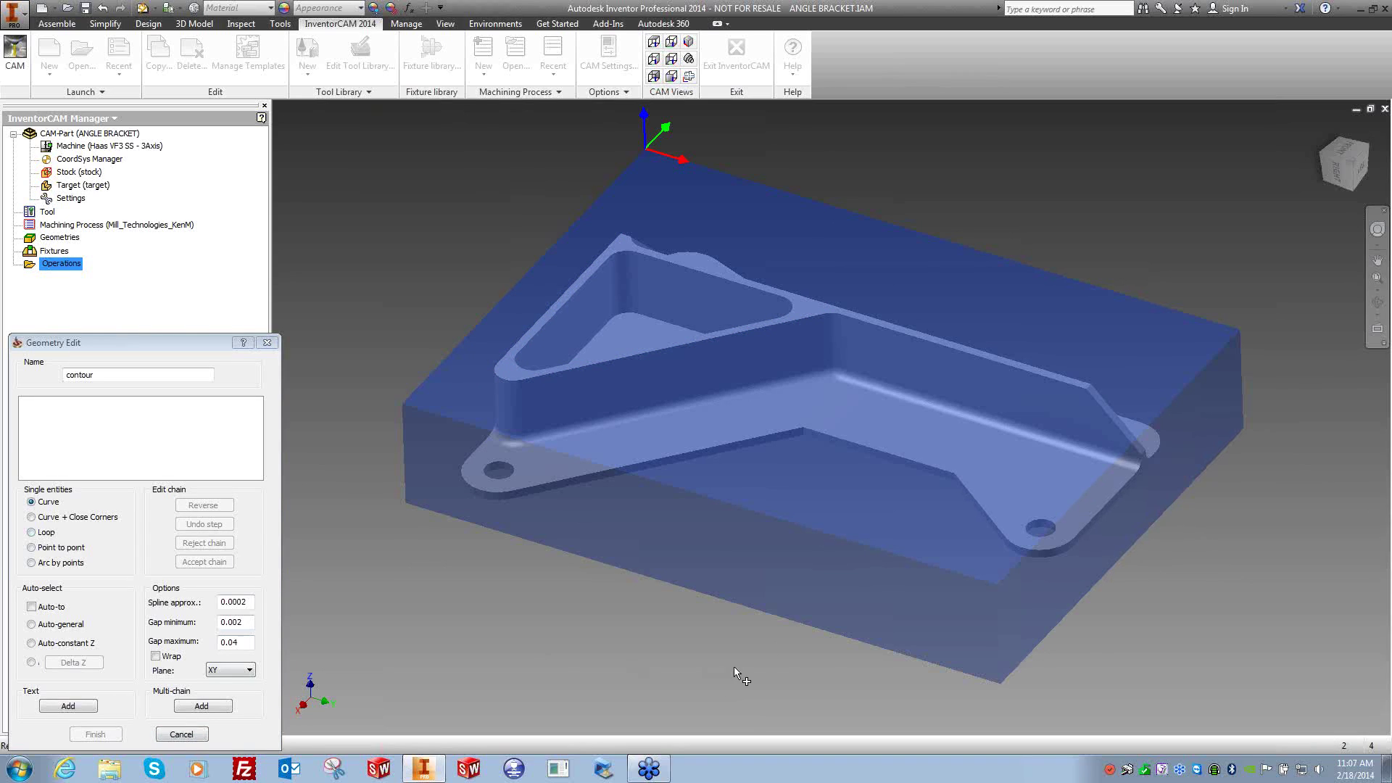
Create a contour chain with Loop selection around the stock's front side face, starting from its upper edge.
{"action": "left_click", "coordinate": [978, 580]}
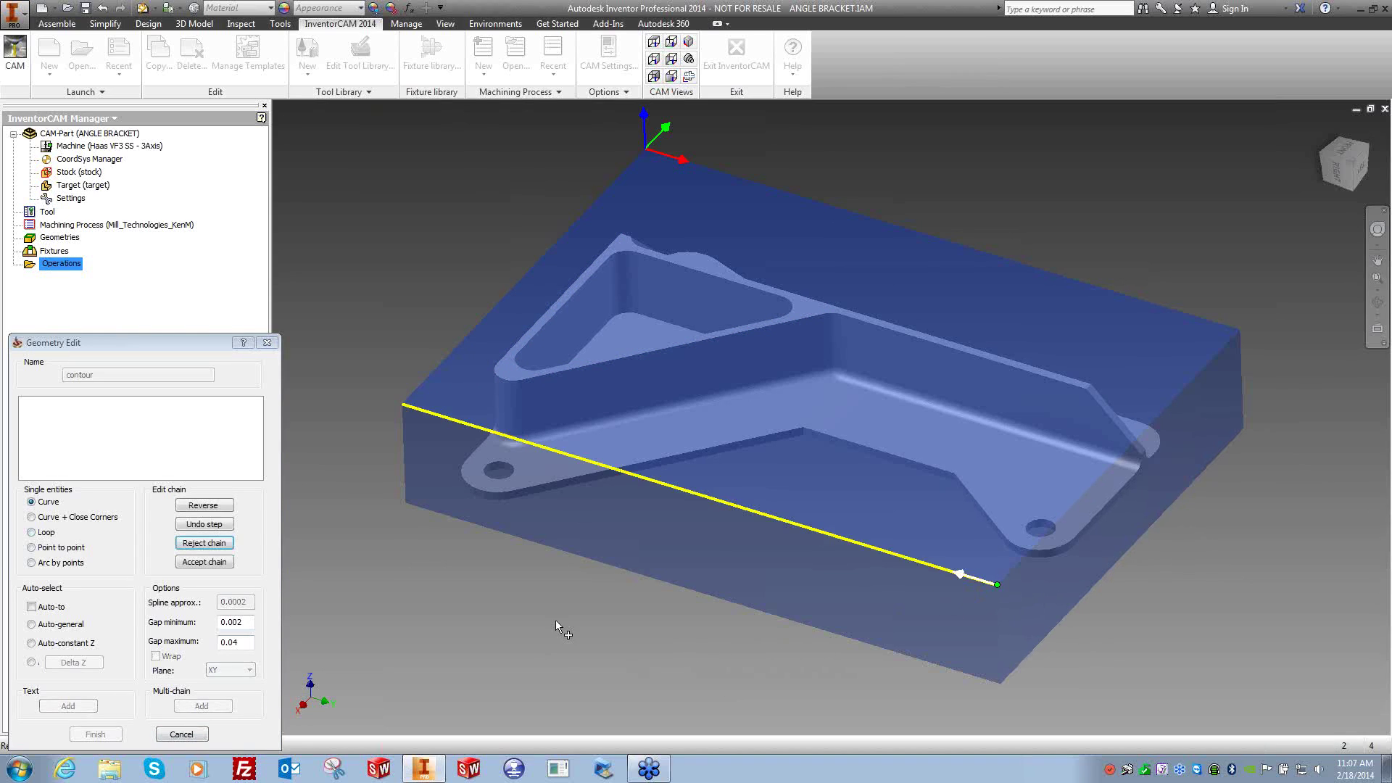
{"action": "left_click", "coordinate": [32, 532]}
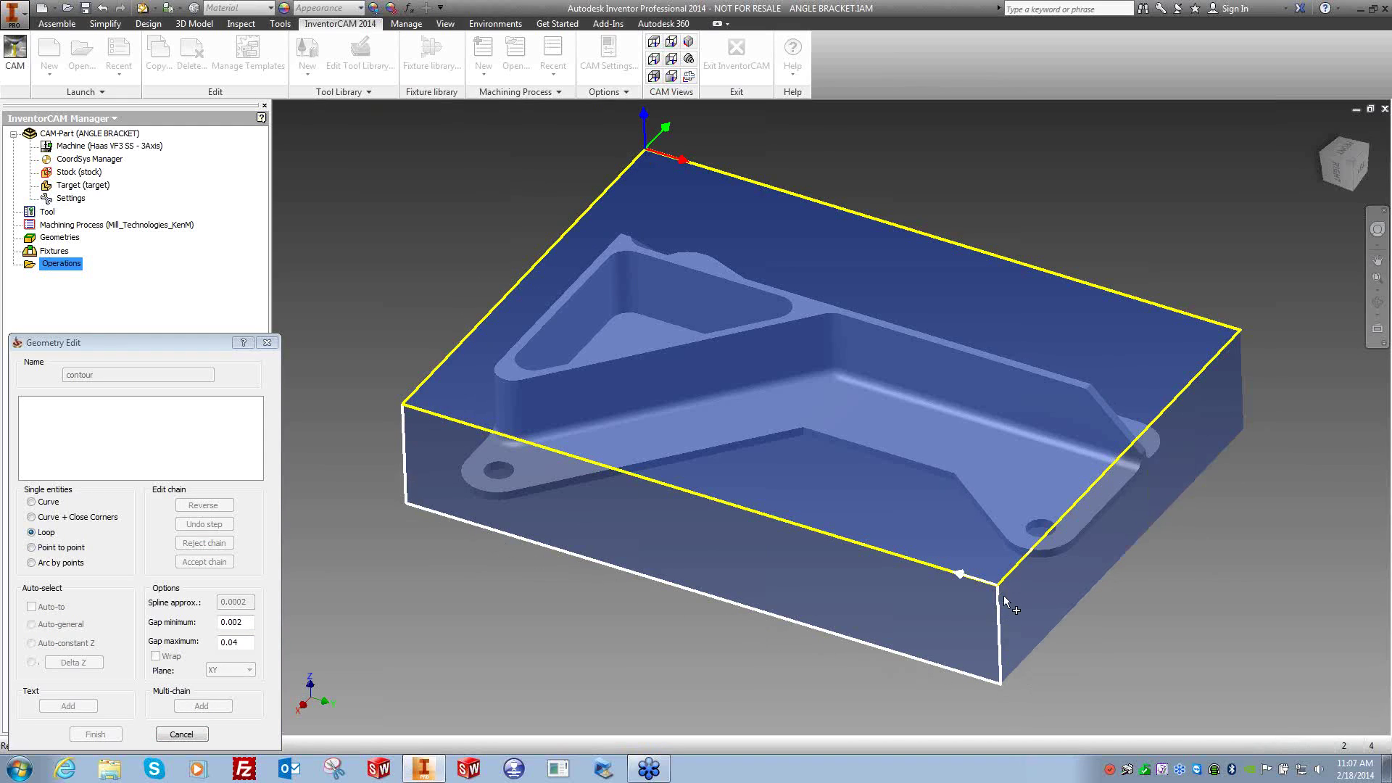
{"action": "left_click", "coordinate": [403, 446]}
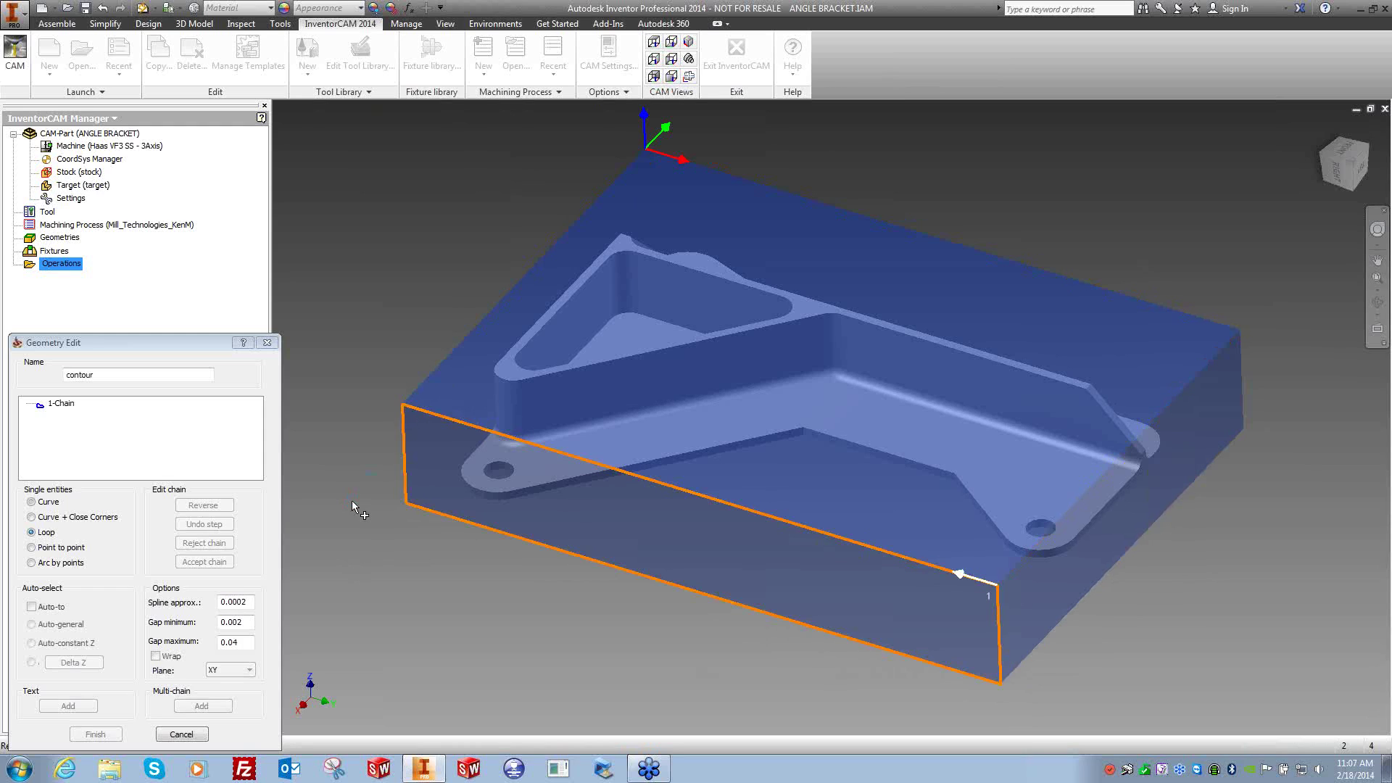
Start replacing the front-face loop chain with a new one that begins at the stock's front upper edge.
{"action": "right_click", "coordinate": [71, 404]}
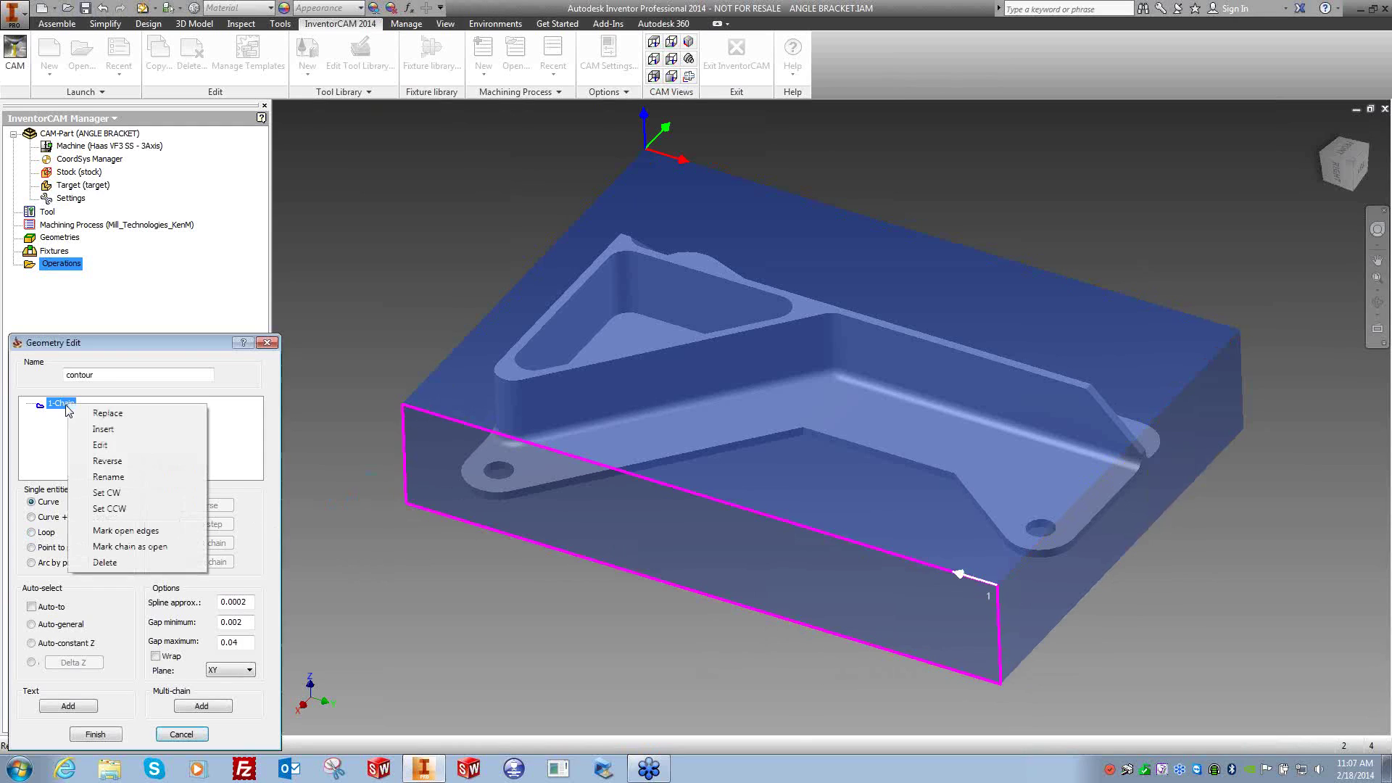
{"action": "left_click", "coordinate": [48, 427]}
{"action": "right_click", "coordinate": [58, 405]}
{"action": "left_click", "coordinate": [94, 415]}
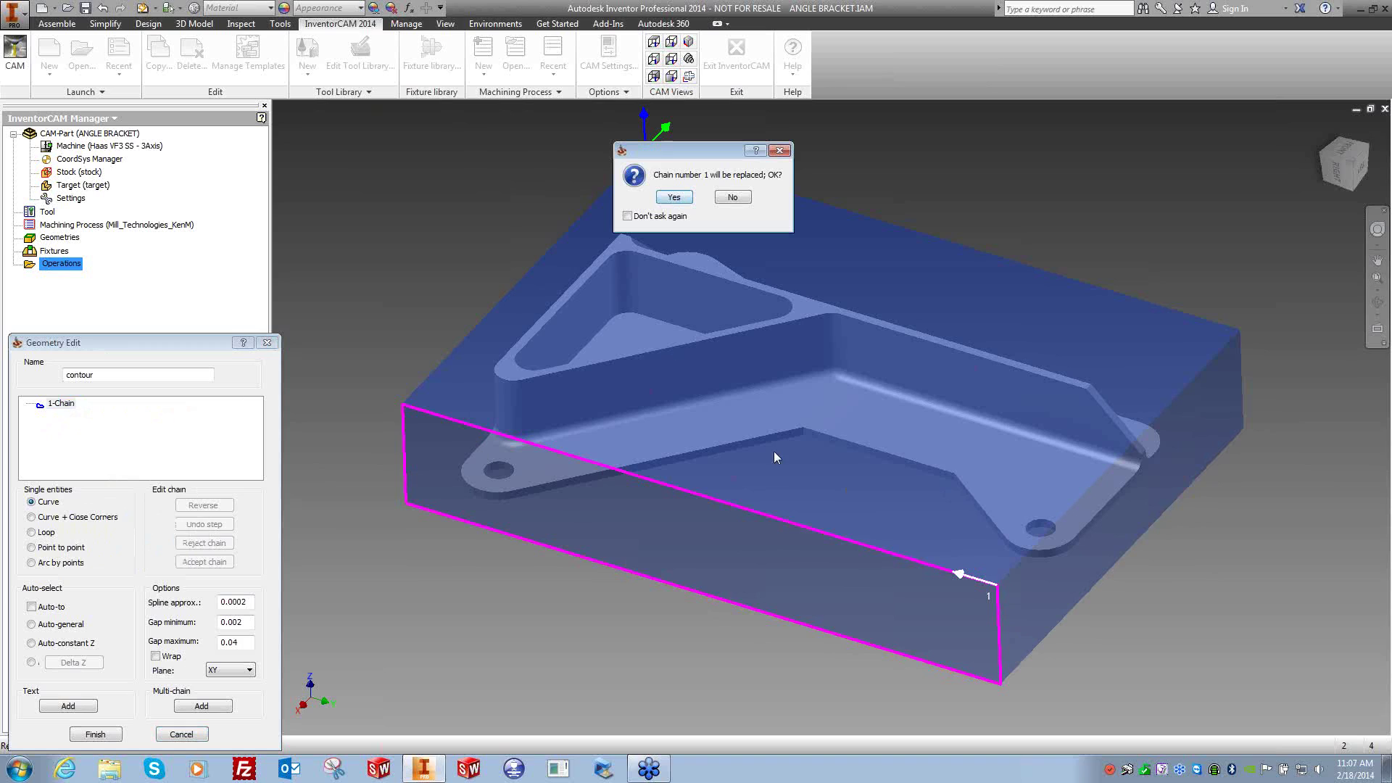
{"action": "left_click", "coordinate": [673, 197]}
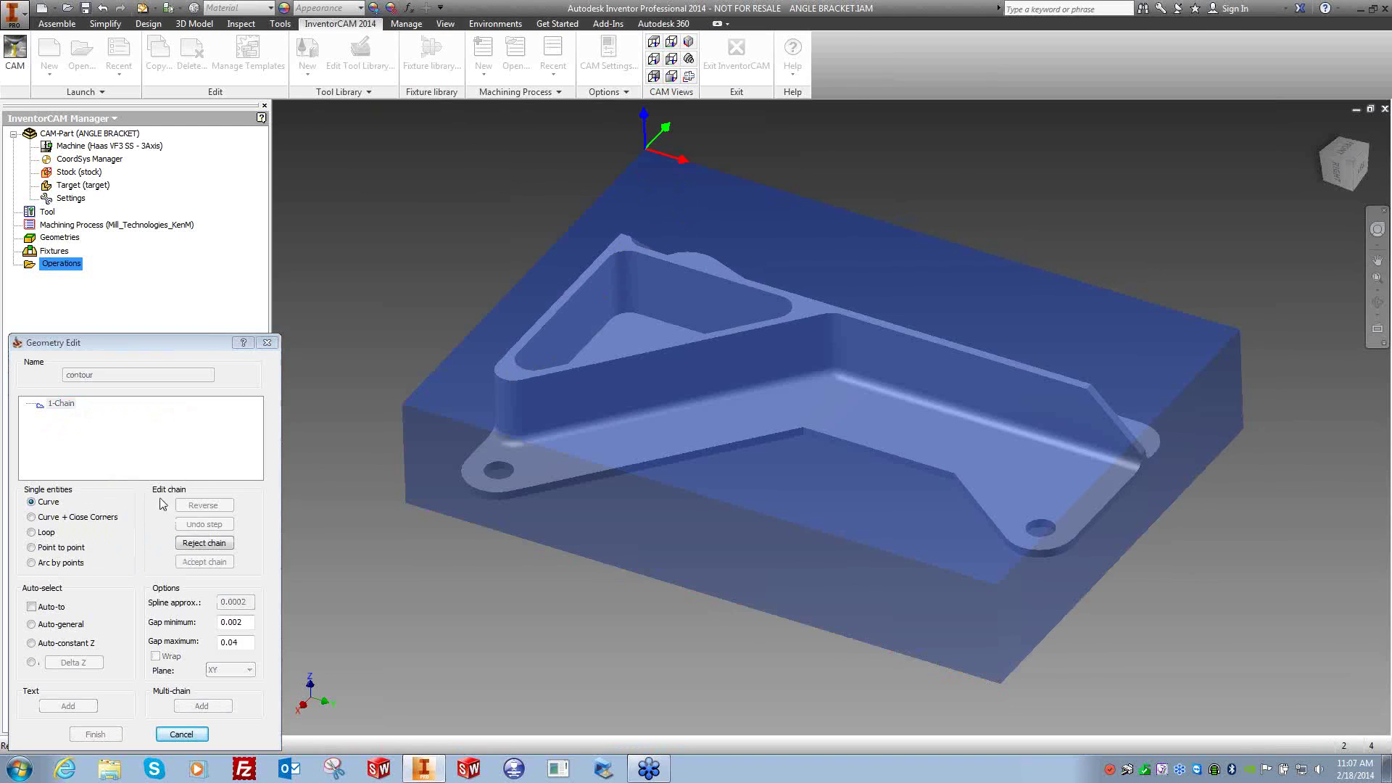
{"action": "left_click", "coordinate": [974, 577]}
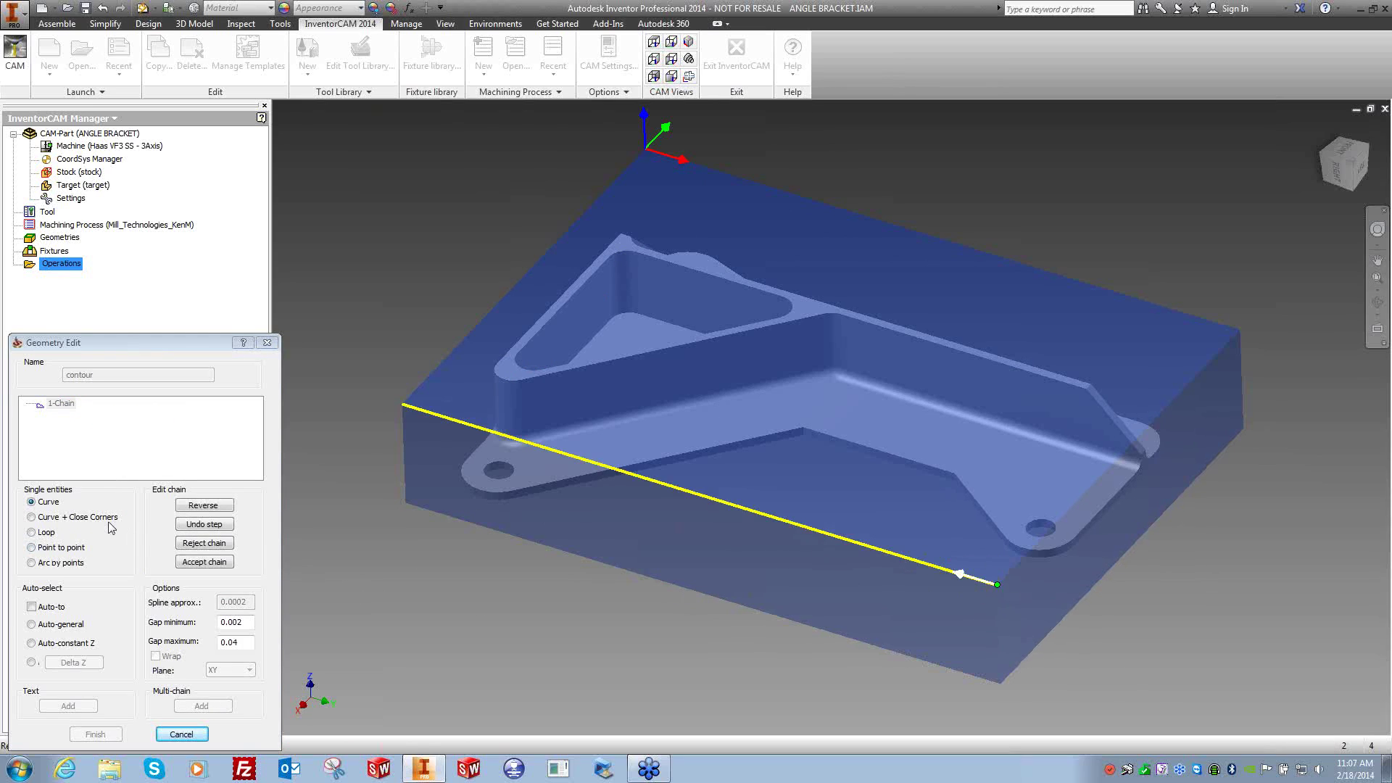
Try extending the chain Point to point through a bracket wall vertex, the stock's origin corner and another bracket vertex, and reject it.
{"action": "left_click", "coordinate": [33, 547]}
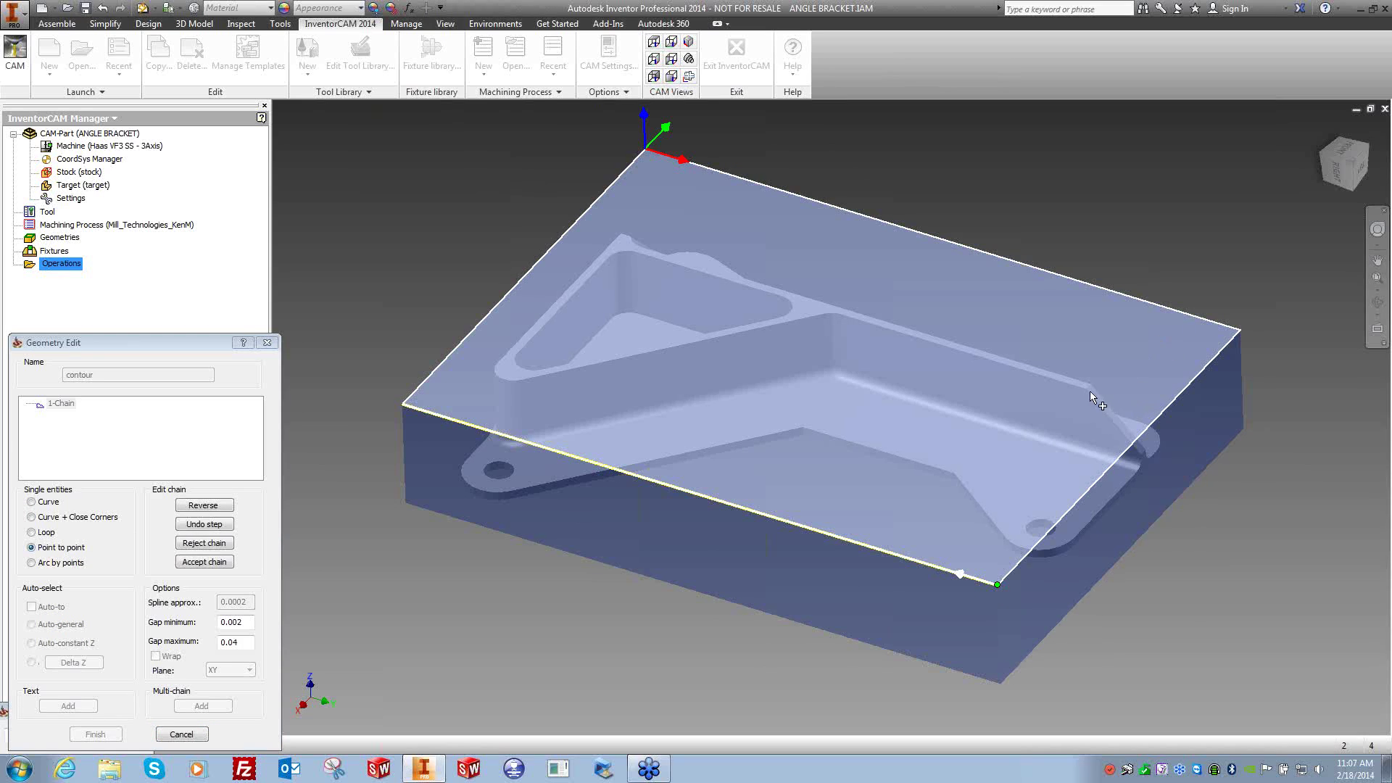
{"action": "right_click", "coordinate": [1086, 390]}
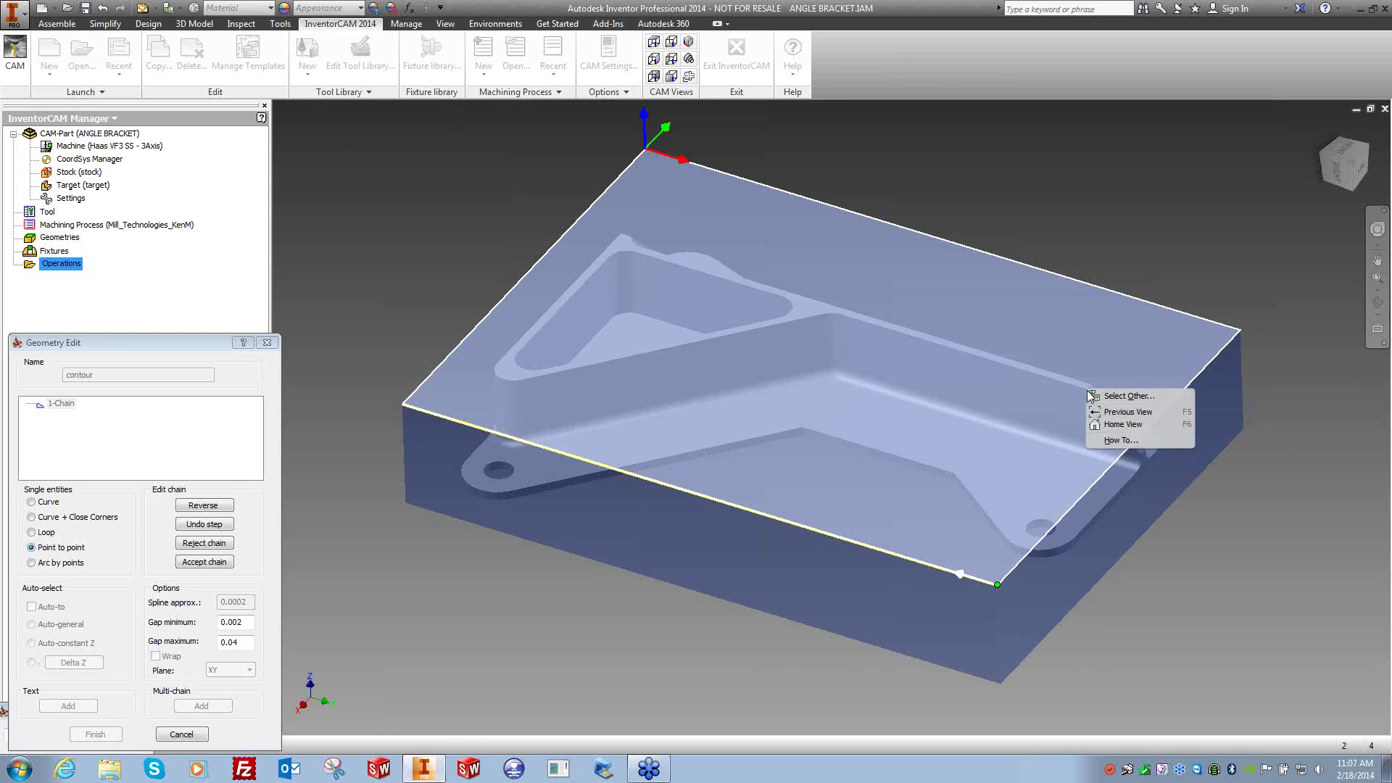
{"action": "left_click", "coordinate": [1113, 396]}
{"action": "left_click", "coordinate": [1111, 394]}
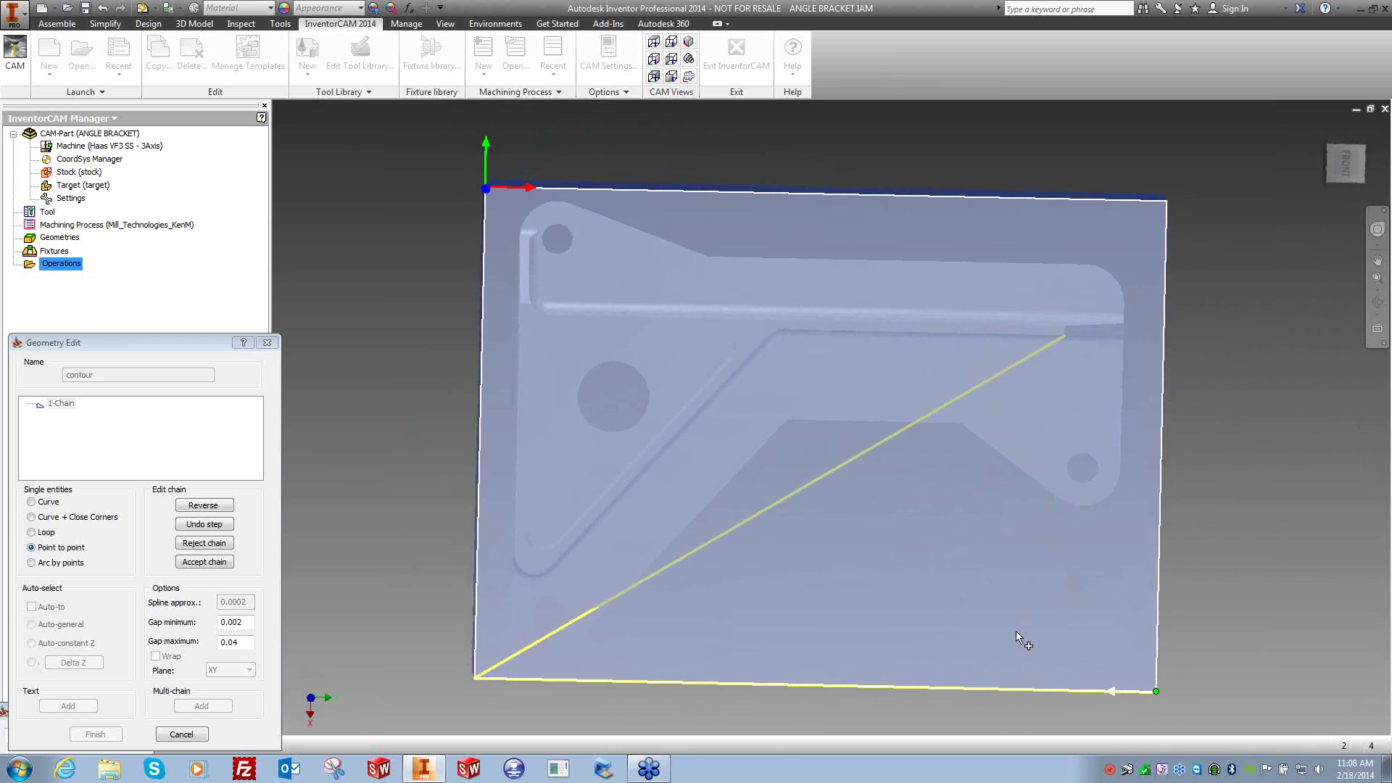
{"action": "key", "text": "F6"}
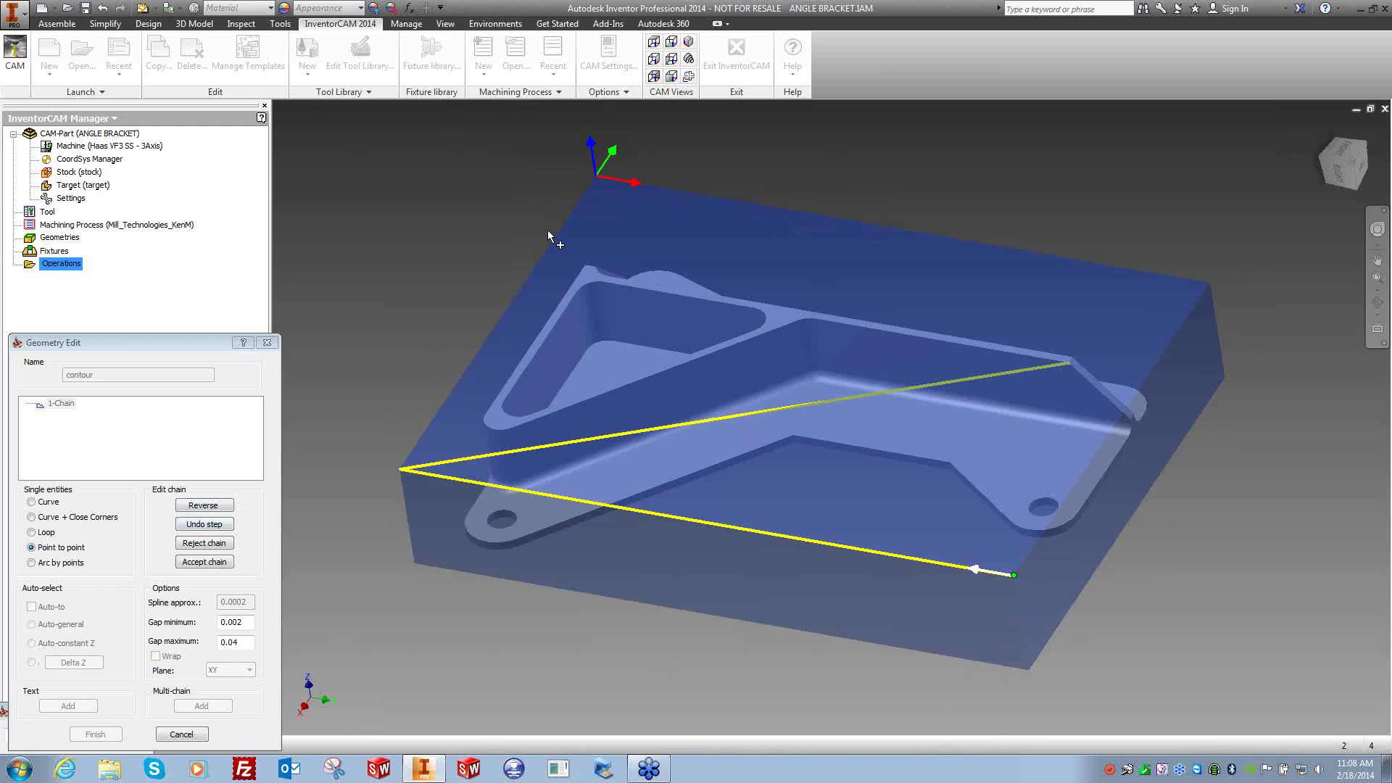
{"action": "left_click", "coordinate": [595, 176]}
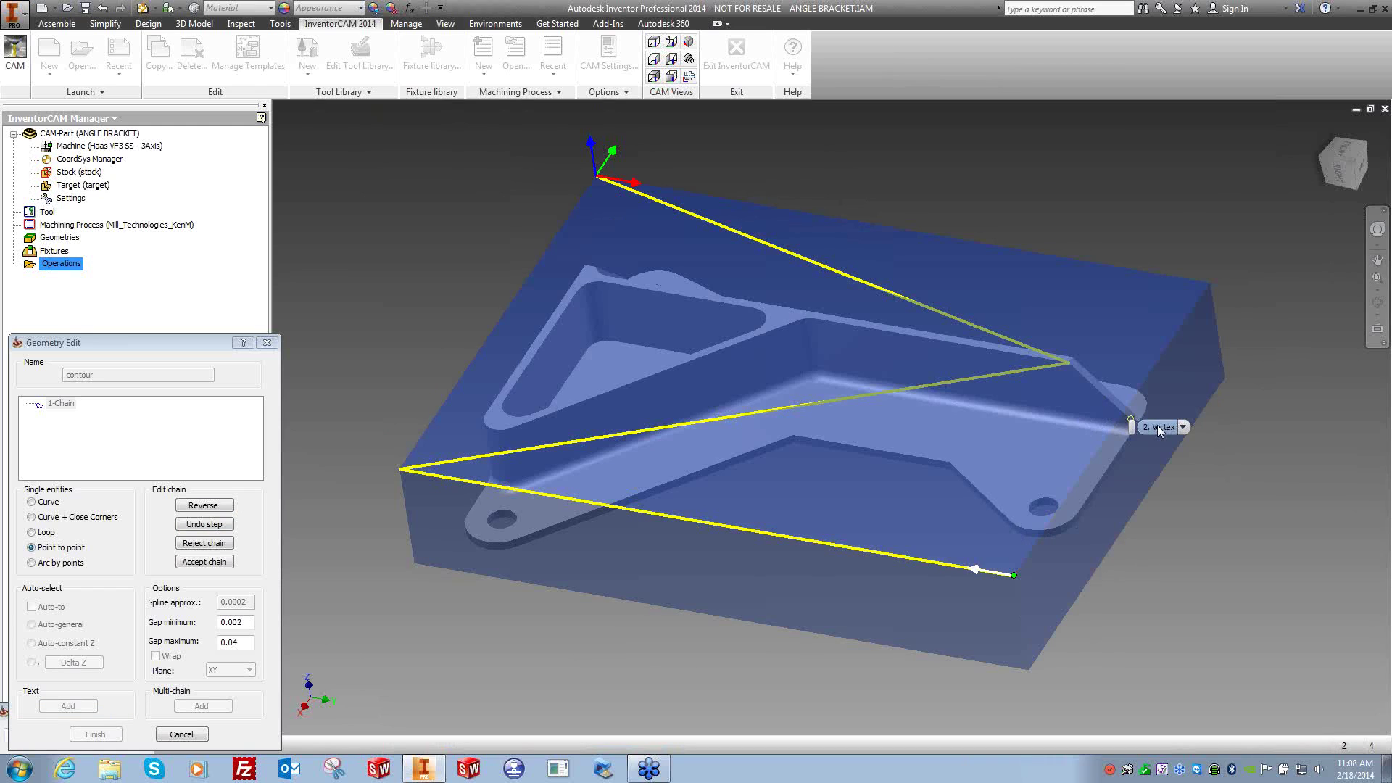
{"action": "left_click", "coordinate": [1165, 431]}
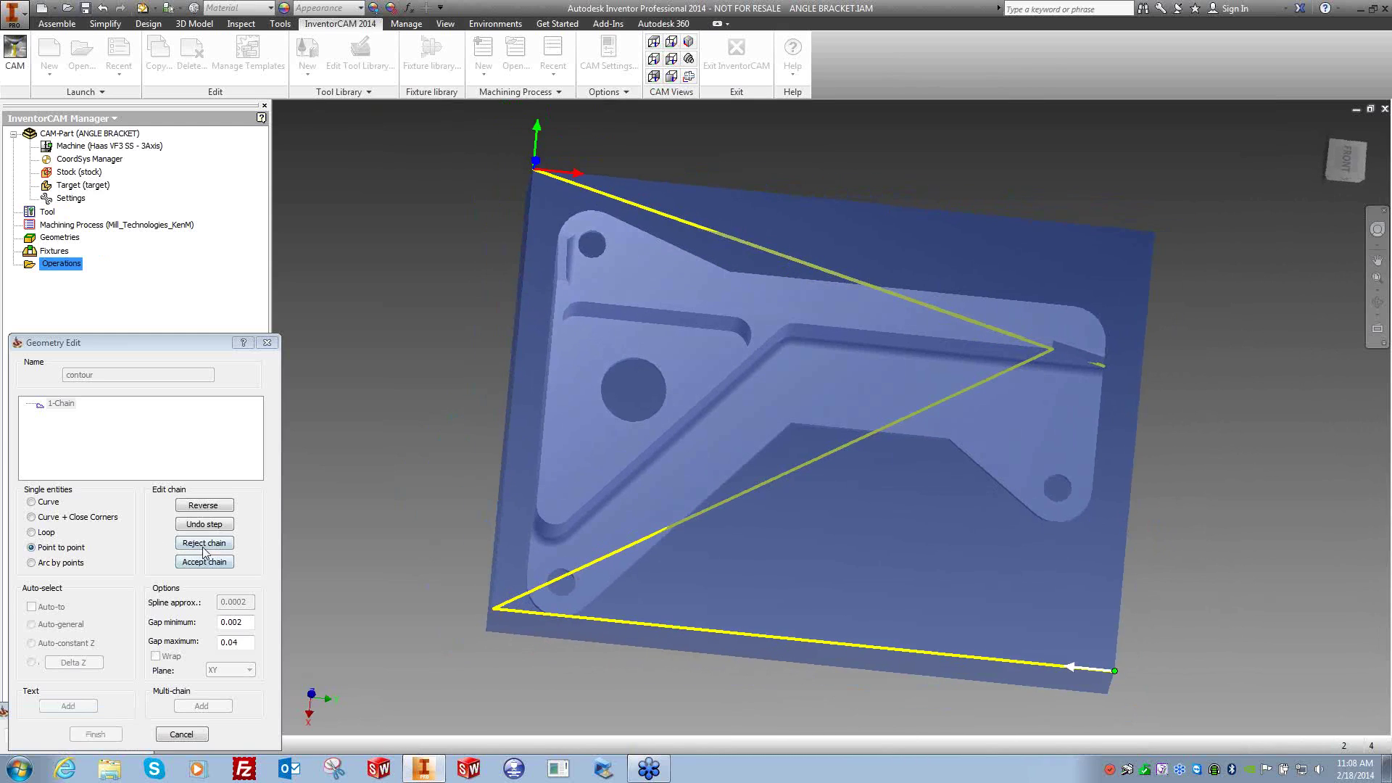
{"action": "left_click", "coordinate": [204, 545]}
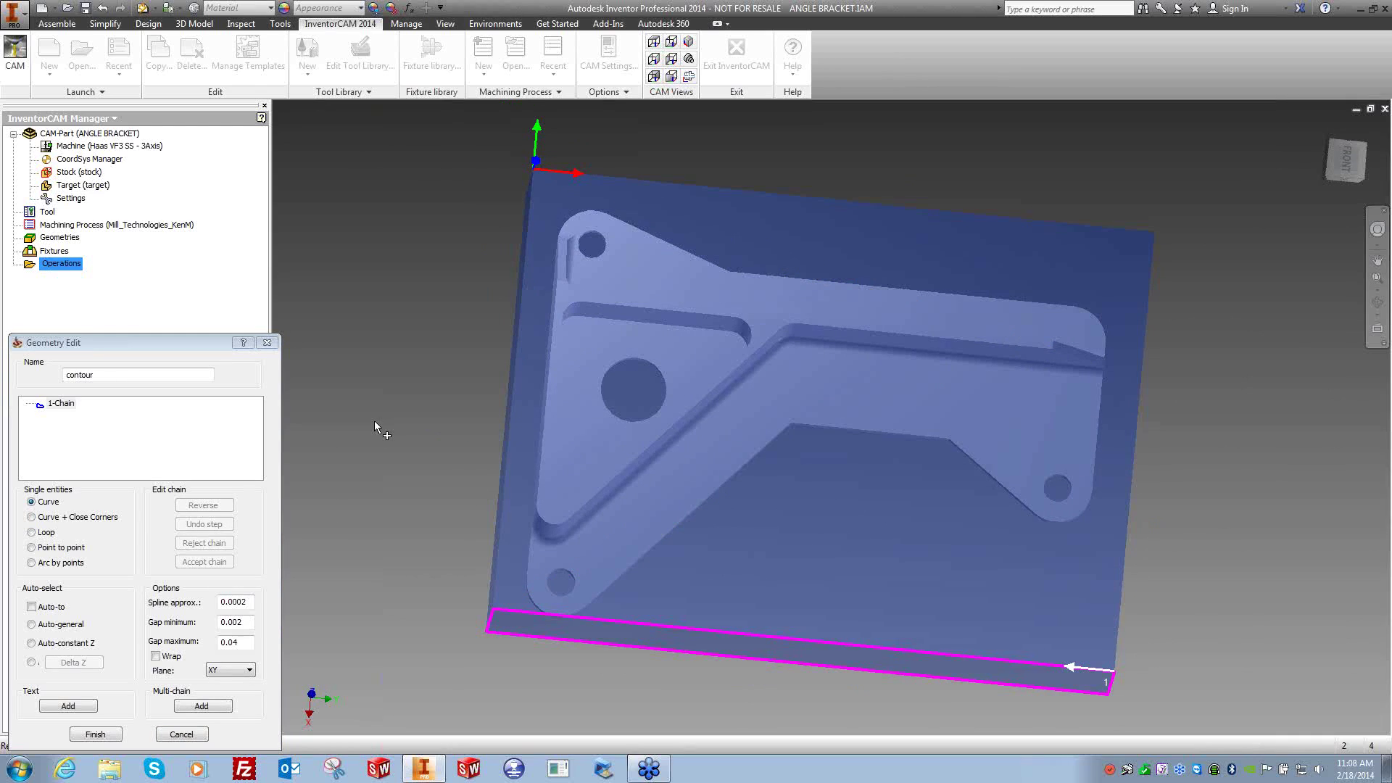
Try replacing the loop chain with the stock's front upper edge plus an Arc by points through its two rear upper corners, and discard it.
{"action": "right_click", "coordinate": [73, 410]}
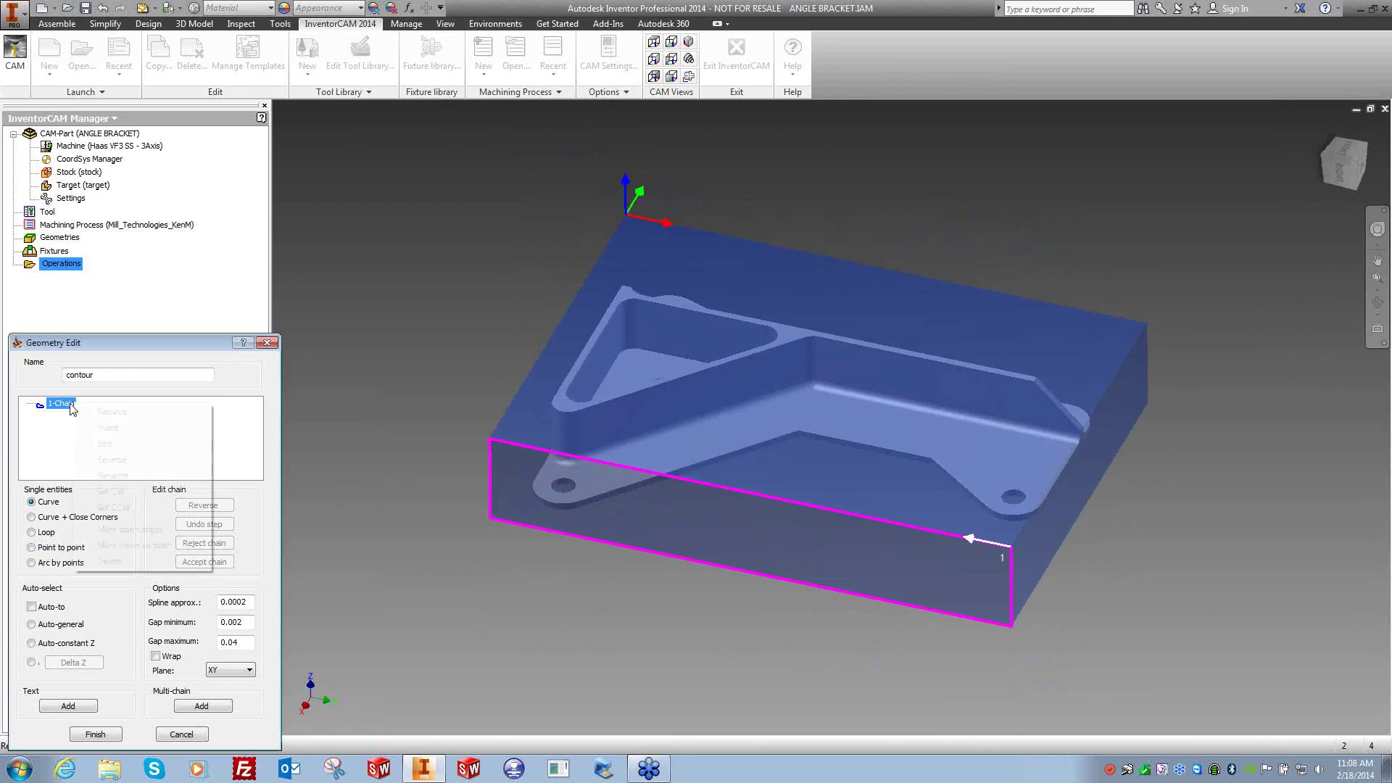
{"action": "left_click", "coordinate": [166, 461]}
{"action": "key", "text": "Return"}
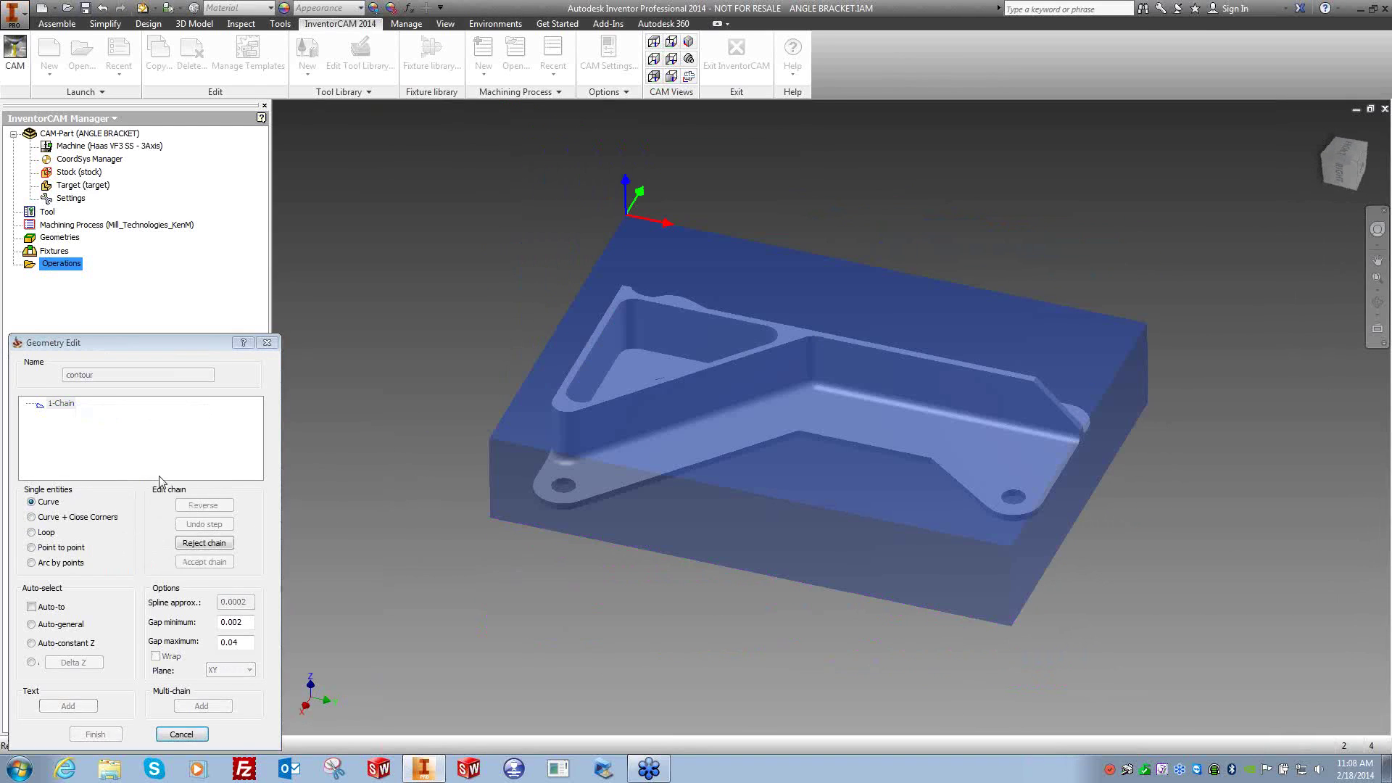
{"action": "left_click", "coordinate": [981, 540]}
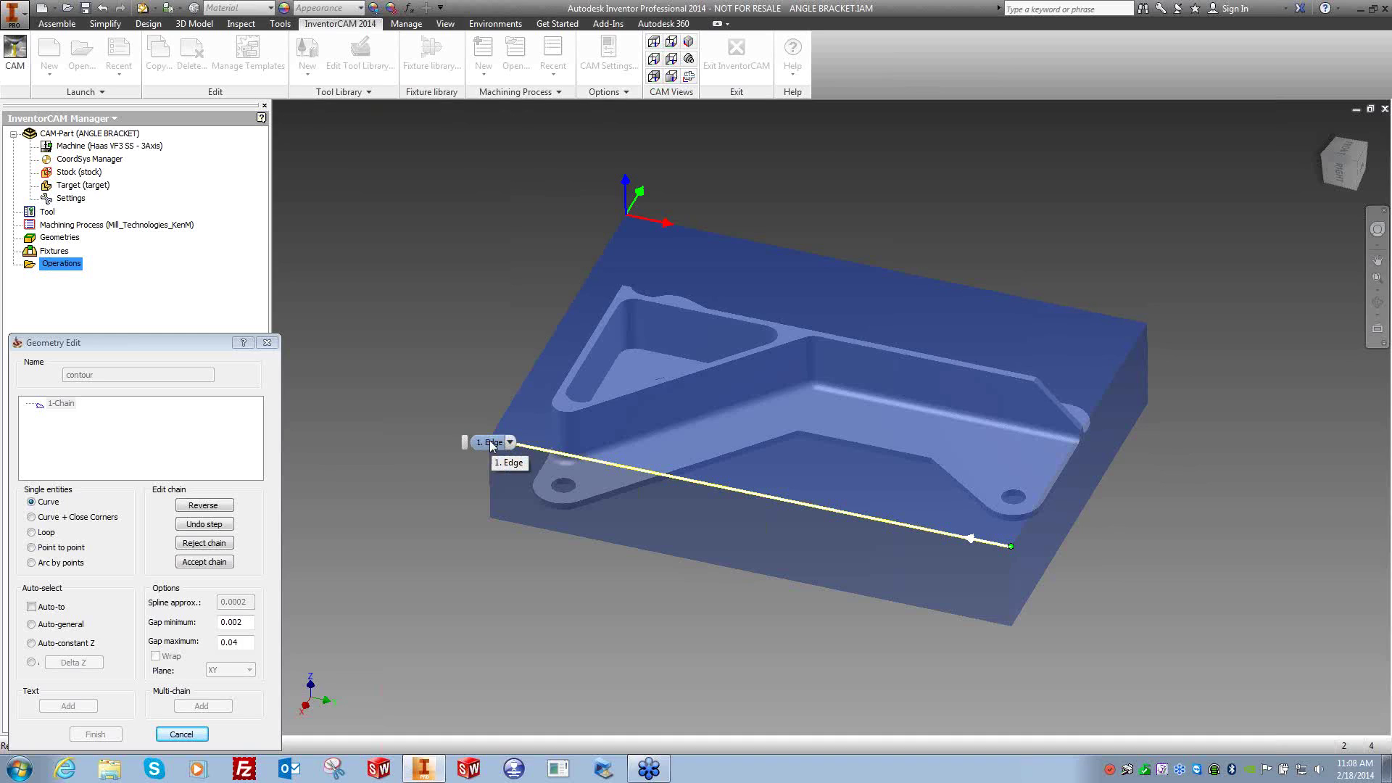
{"action": "left_click", "coordinate": [58, 563]}
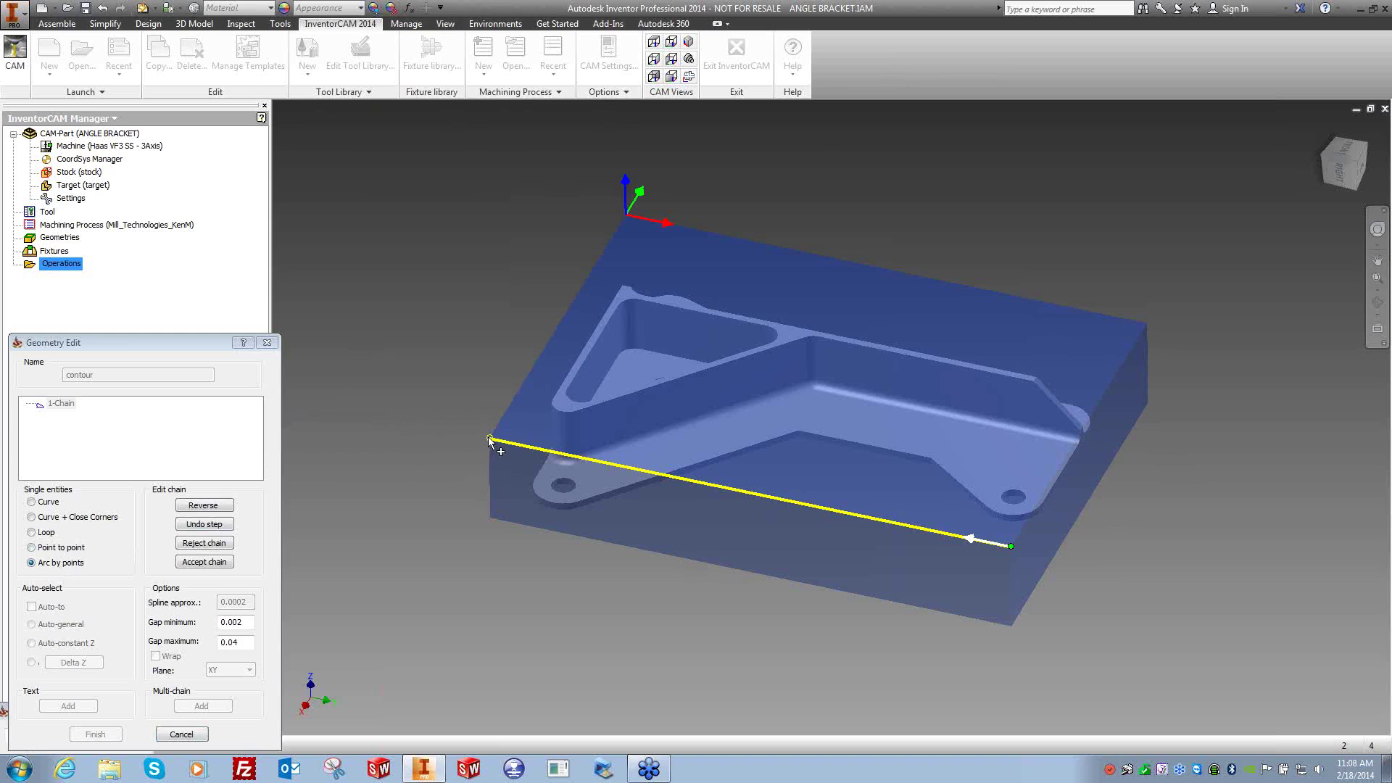
{"action": "left_click", "coordinate": [626, 214]}
{"action": "left_click", "coordinate": [1149, 319]}
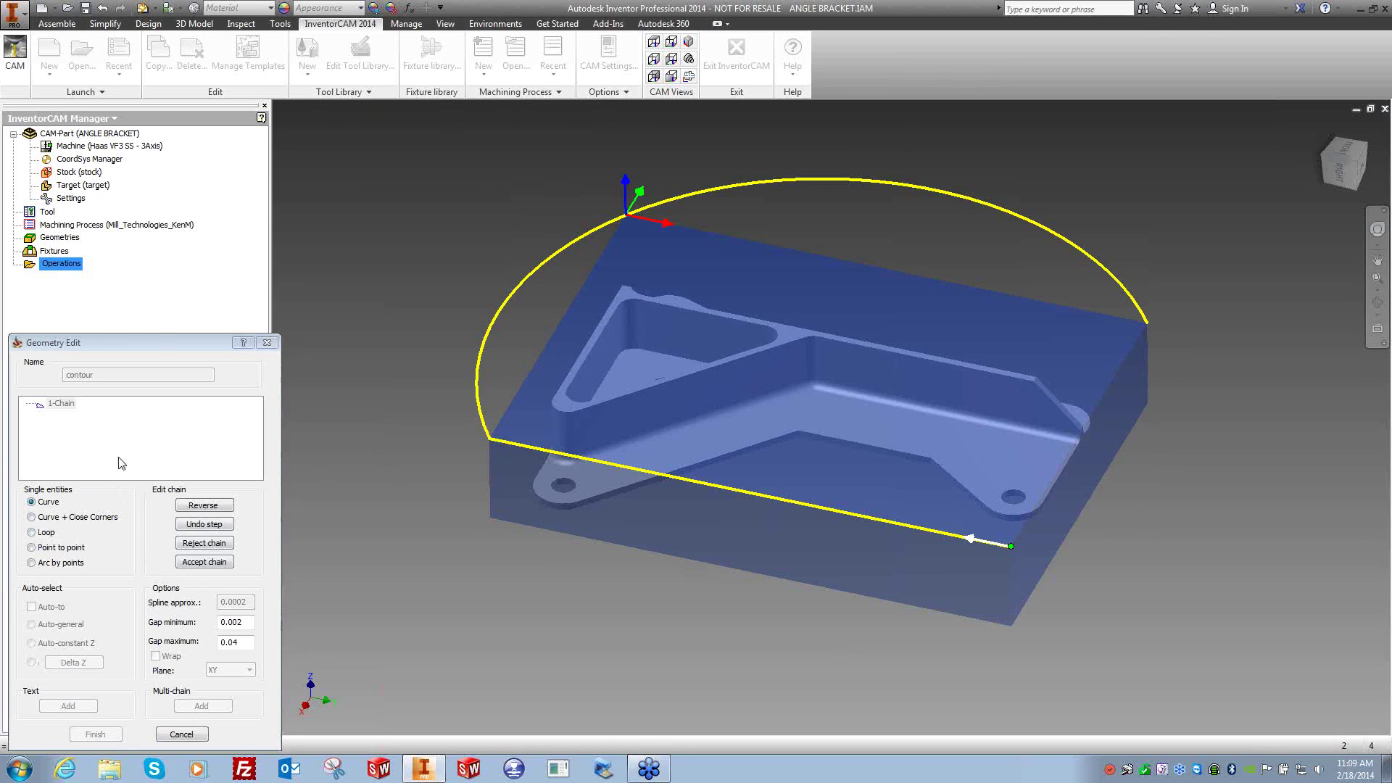
{"action": "left_click", "coordinate": [205, 561]}
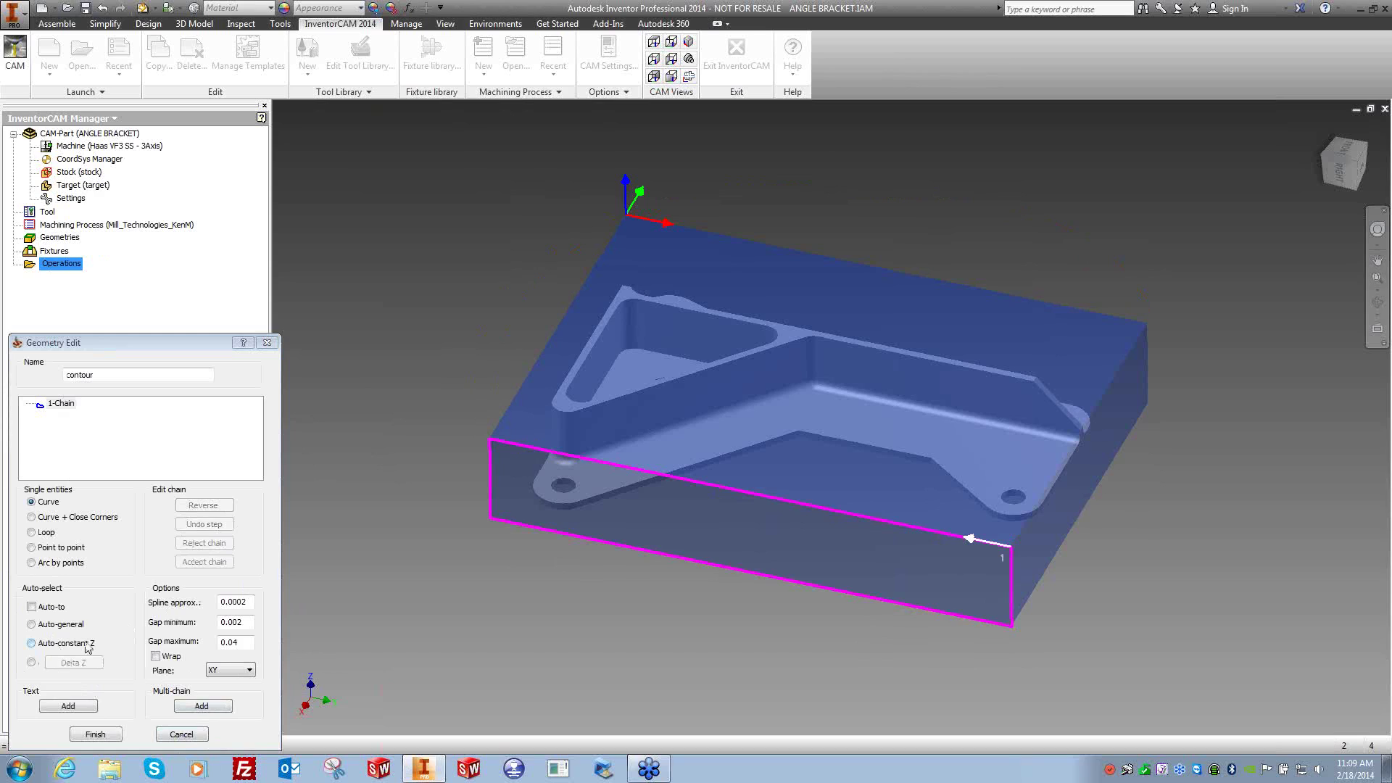
Replace the front-face loop chain with an Auto-constant Z chain around the stock's upper perimeter, starting from the front edge.
{"action": "right_click", "coordinate": [65, 407]}
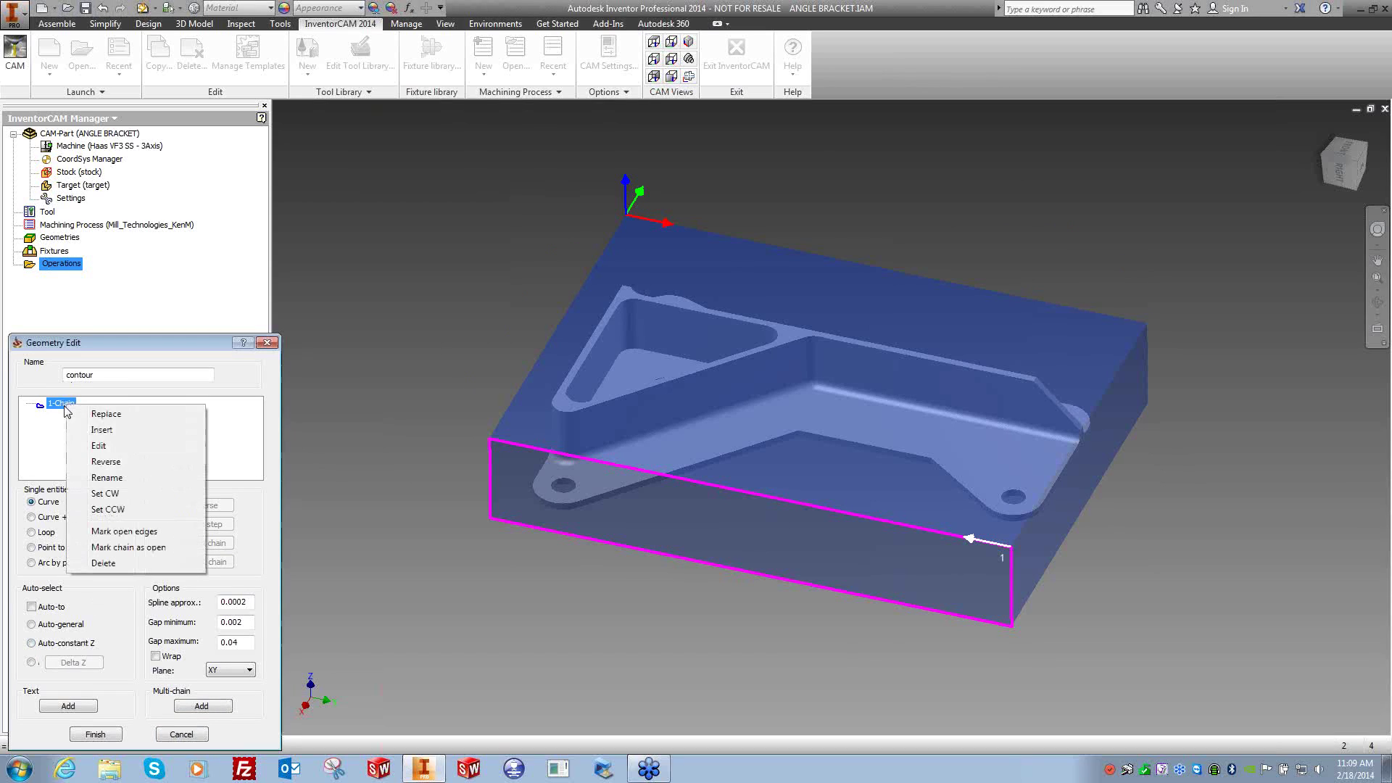
{"action": "left_click", "coordinate": [106, 414]}
{"action": "left_click", "coordinate": [675, 203]}
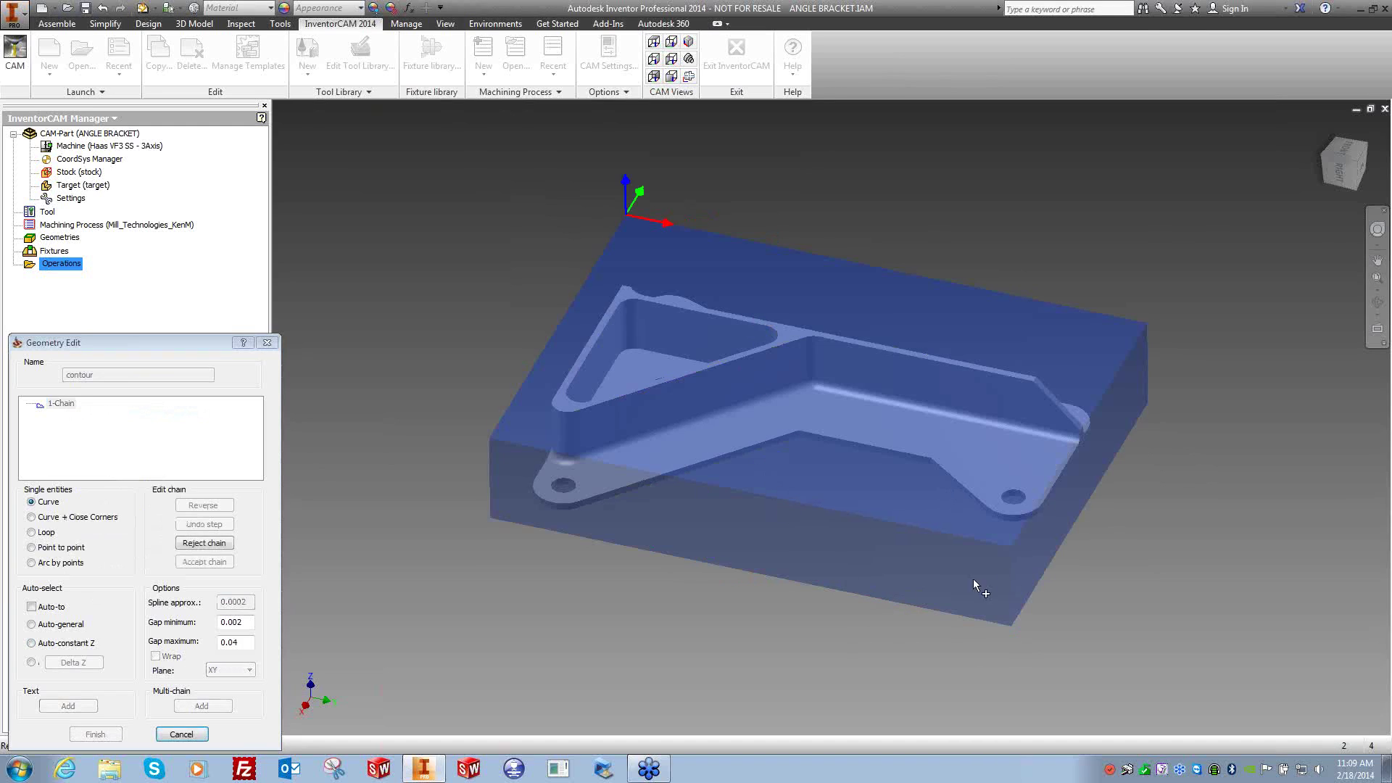
{"action": "left_click", "coordinate": [1001, 549]}
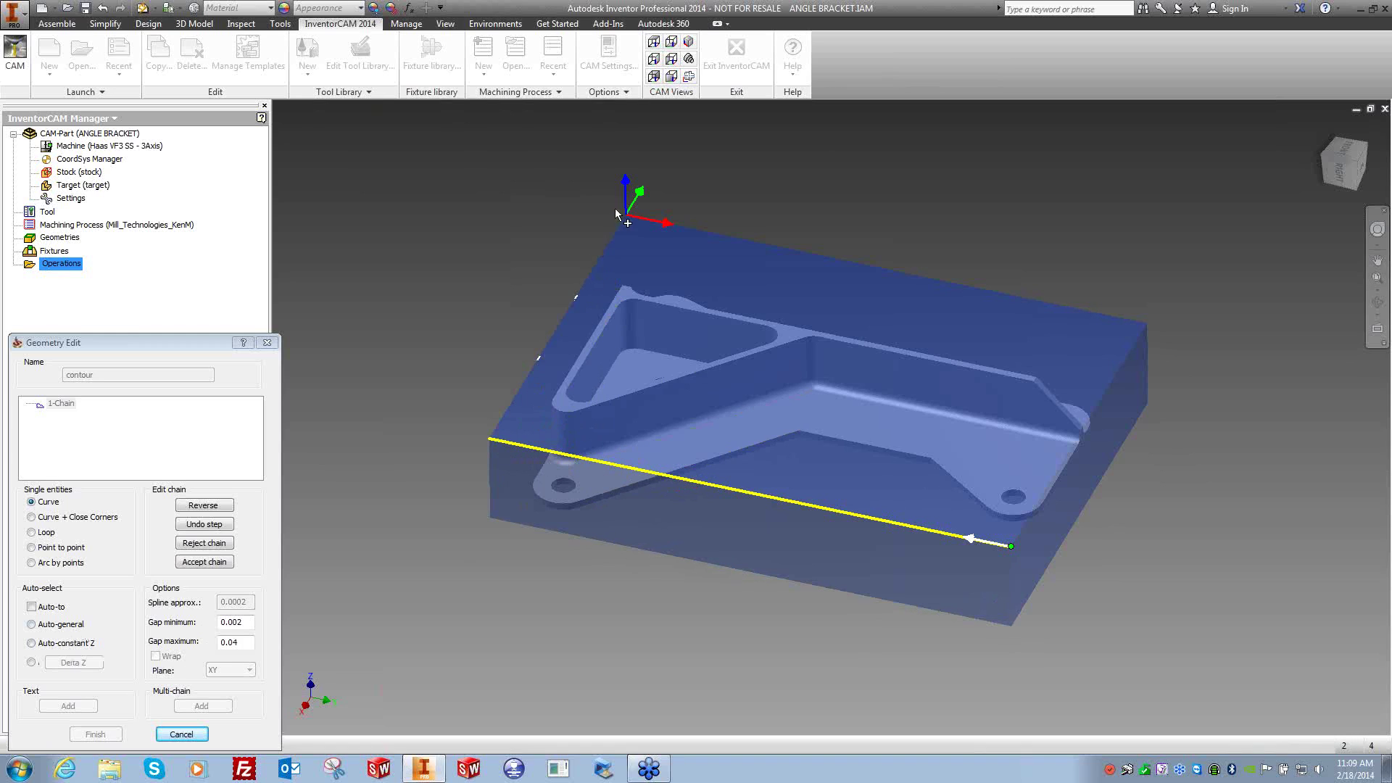
{"action": "left_click", "coordinate": [80, 645]}
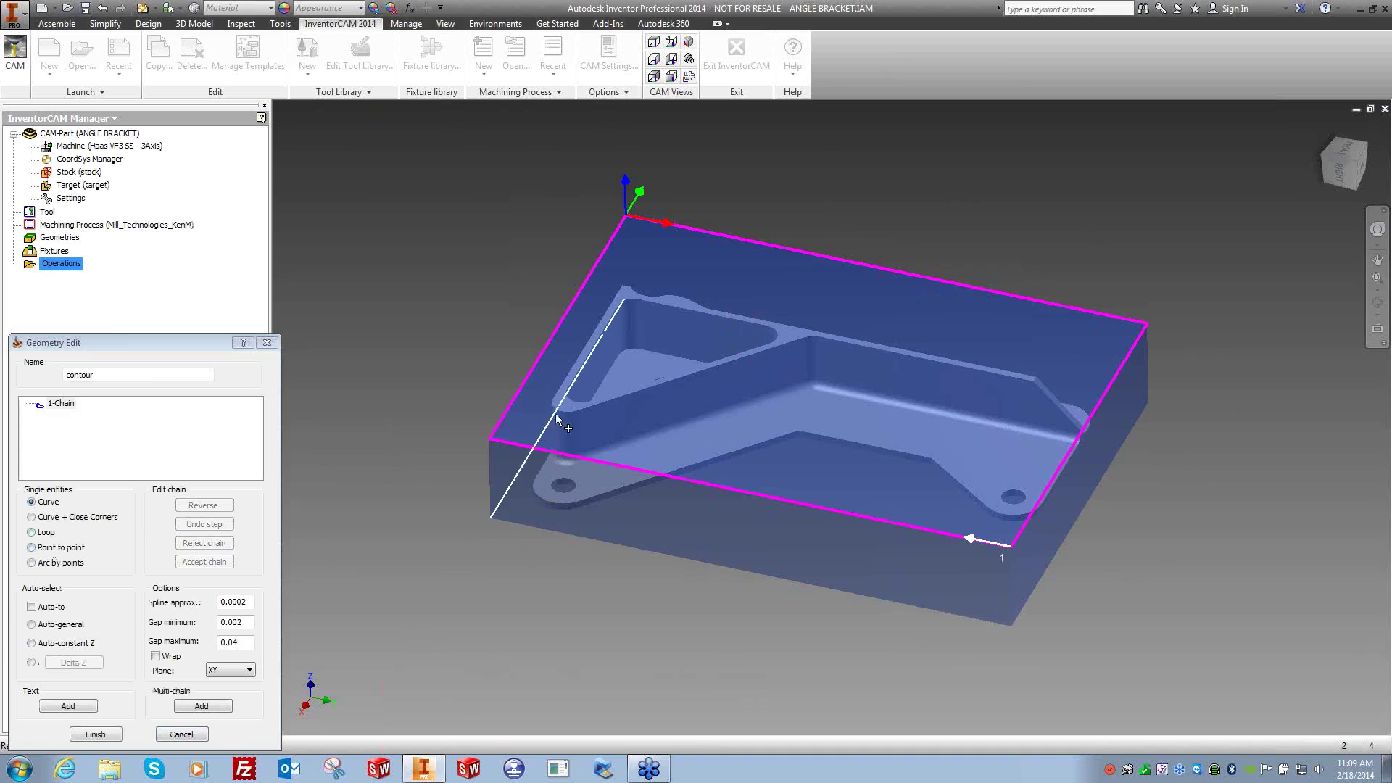
Try replacing the chain with an Auto-general chain from the stock's front upper edge through vertical, lower side and rear upper edges.
{"action": "right_click", "coordinate": [66, 405]}
{"action": "left_click", "coordinate": [116, 408]}
{"action": "left_click", "coordinate": [684, 200]}
{"action": "left_click", "coordinate": [983, 543]}
{"action": "left_click", "coordinate": [64, 624]}
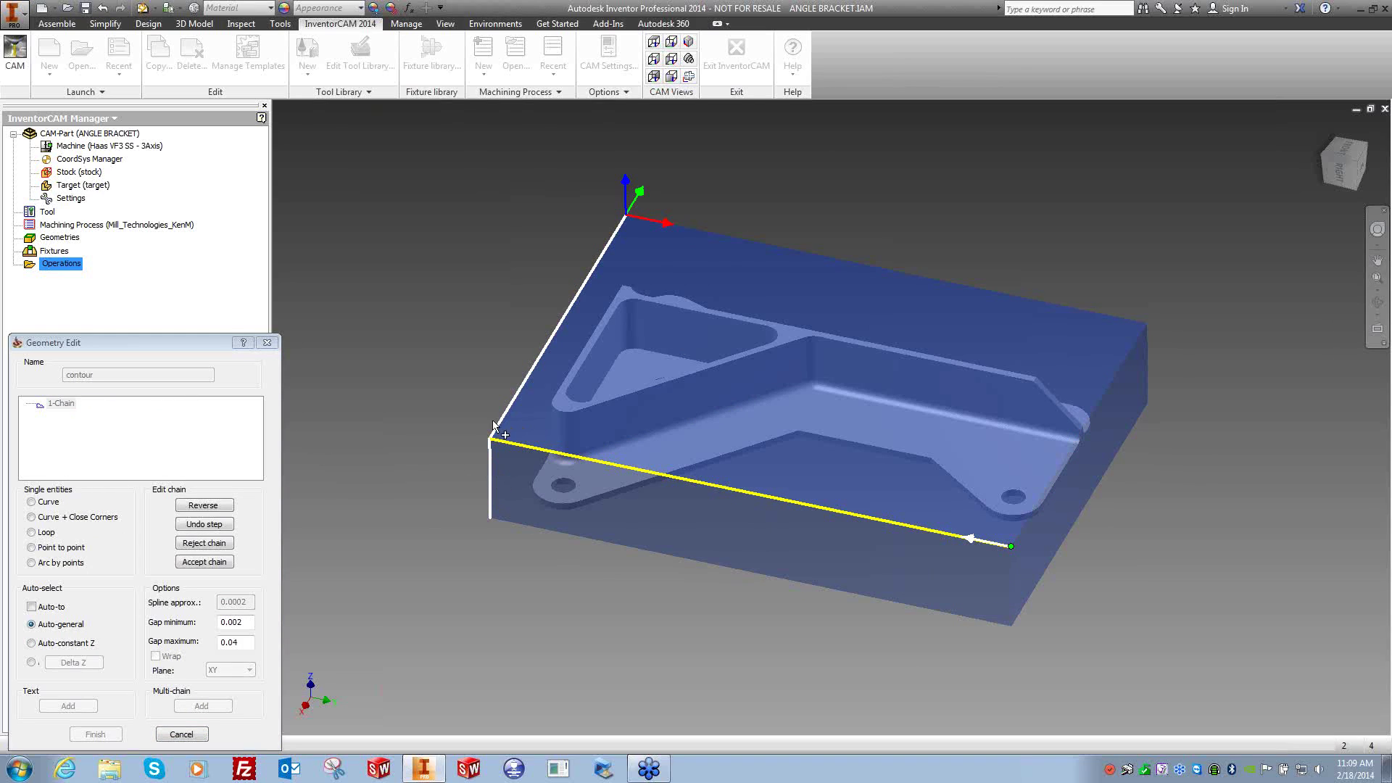
{"action": "left_click", "coordinate": [491, 484]}
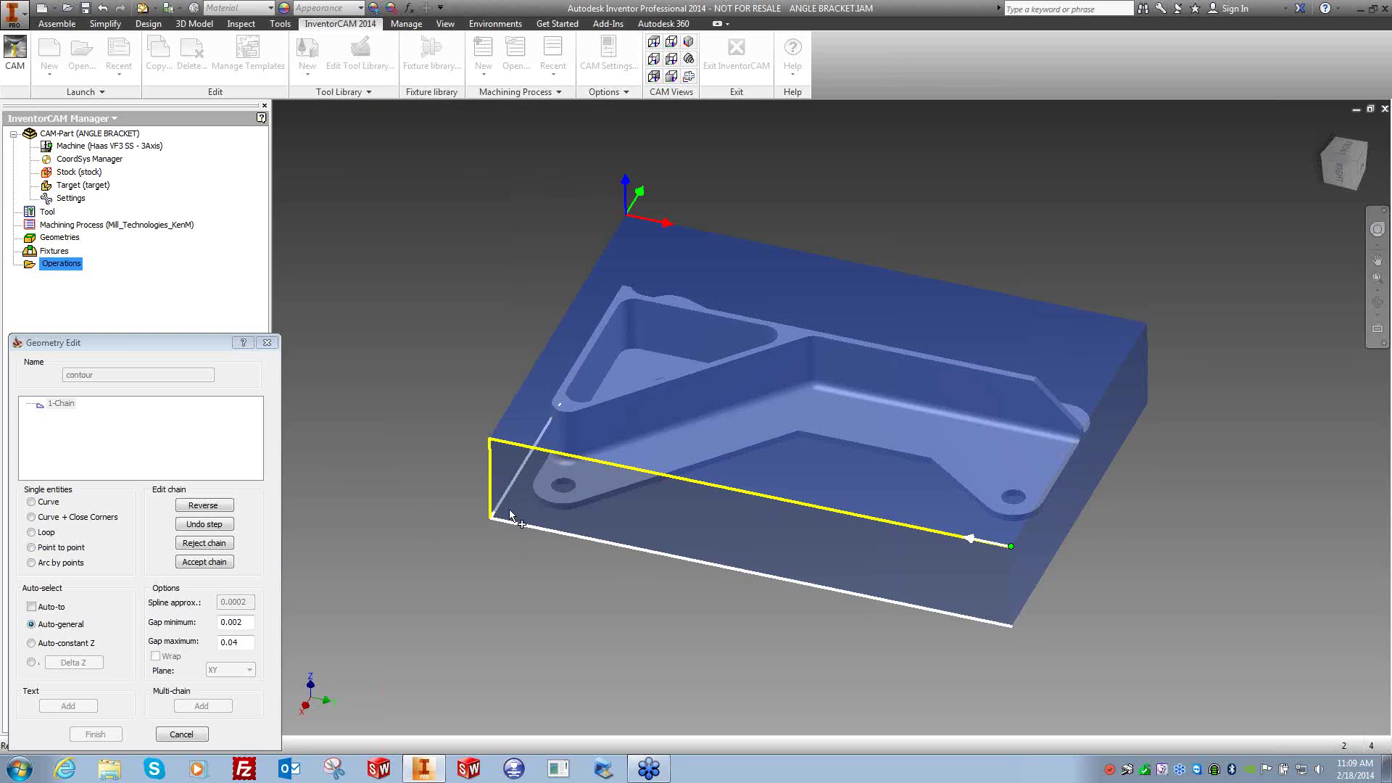
{"action": "left_click", "coordinate": [511, 483]}
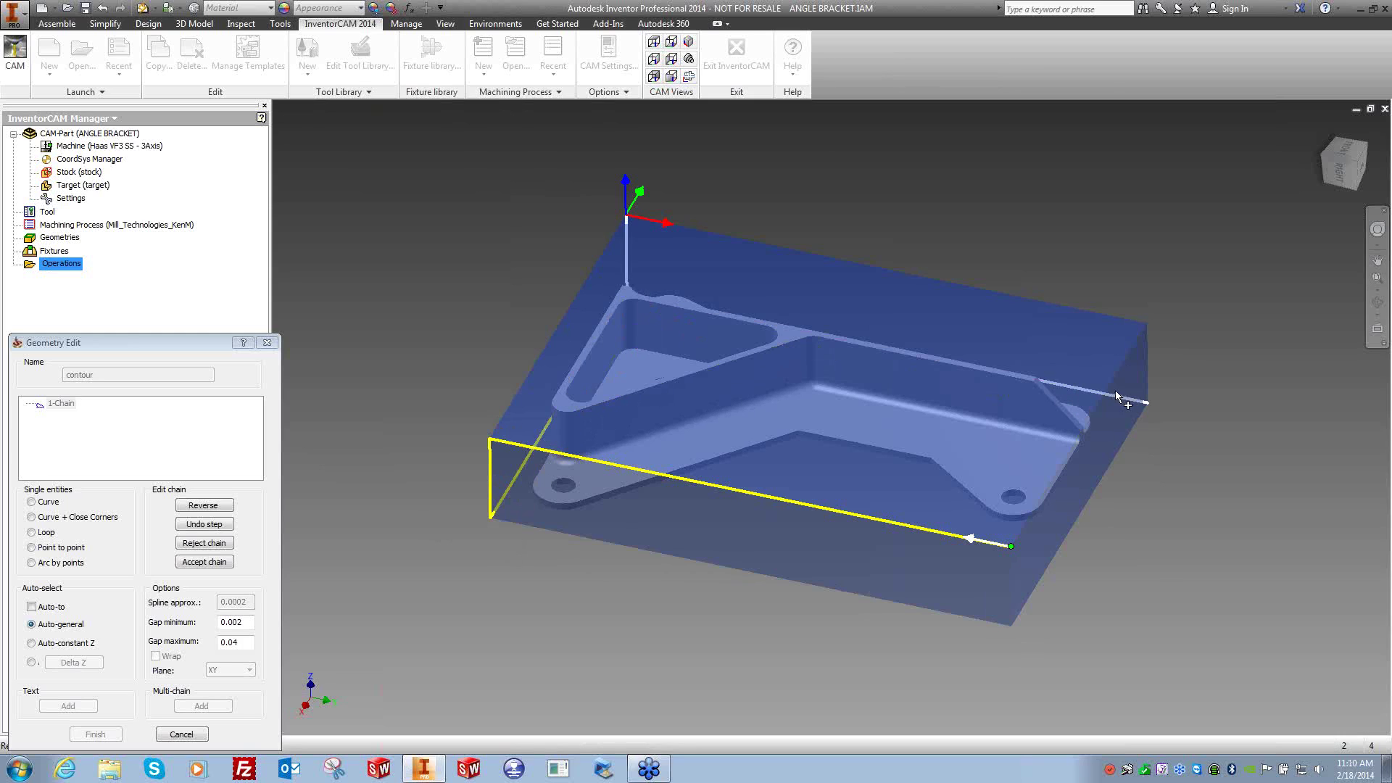
{"action": "left_click", "coordinate": [627, 246]}
{"action": "left_click", "coordinate": [701, 233]}
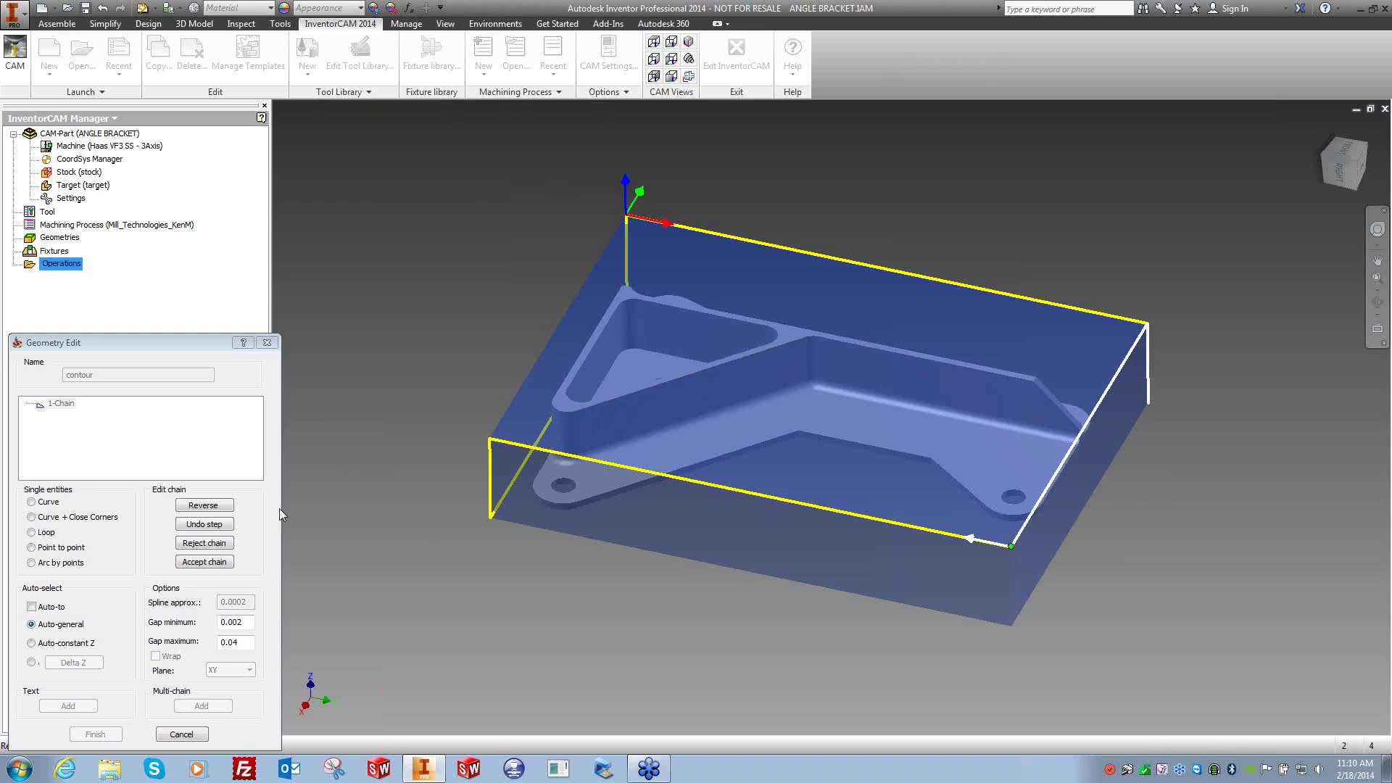
{"action": "left_click", "coordinate": [225, 562]}
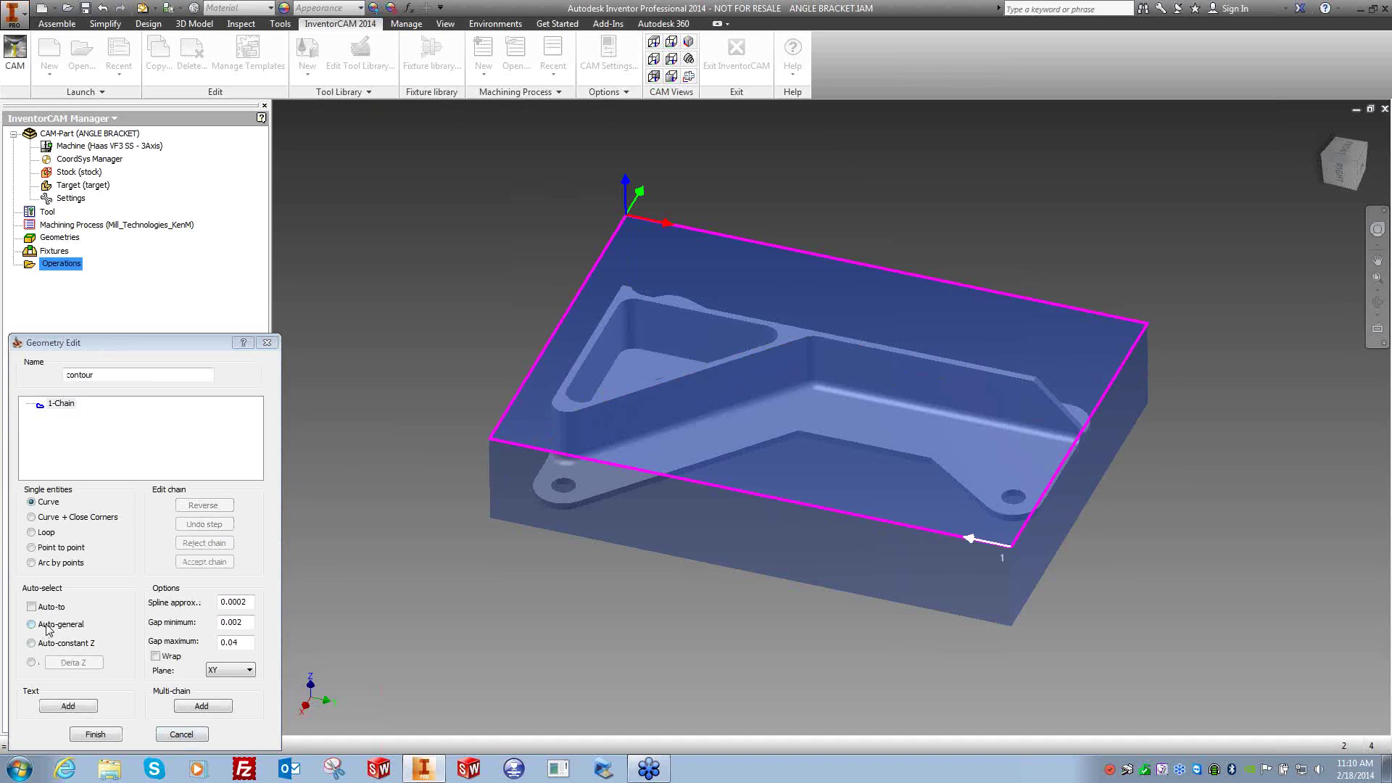
Try replacing the chain with an Auto-constant Z chain, using Auto-to from the stock's front upper edge to a rear upper corner.
{"action": "right_click", "coordinate": [89, 407]}
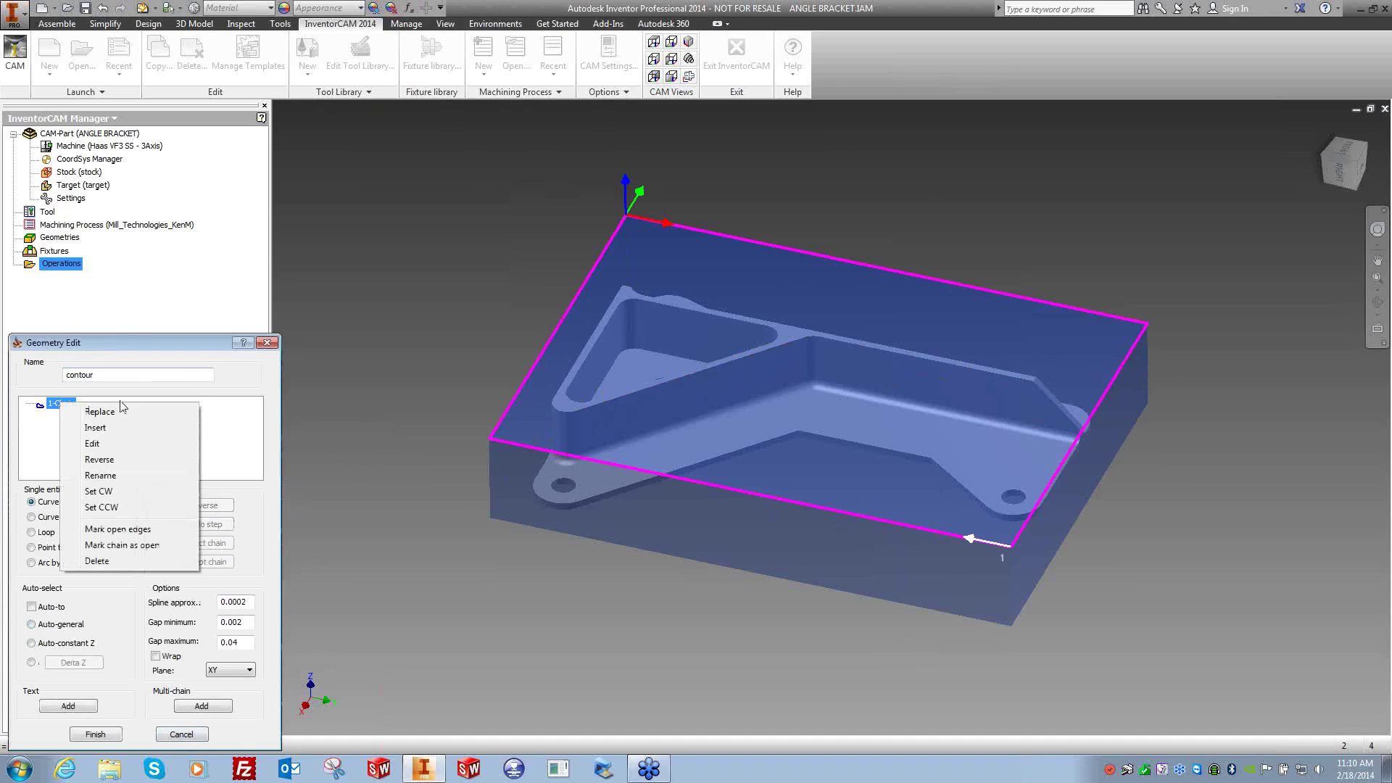
{"action": "left_click", "coordinate": [94, 411]}
{"action": "left_click", "coordinate": [686, 210]}
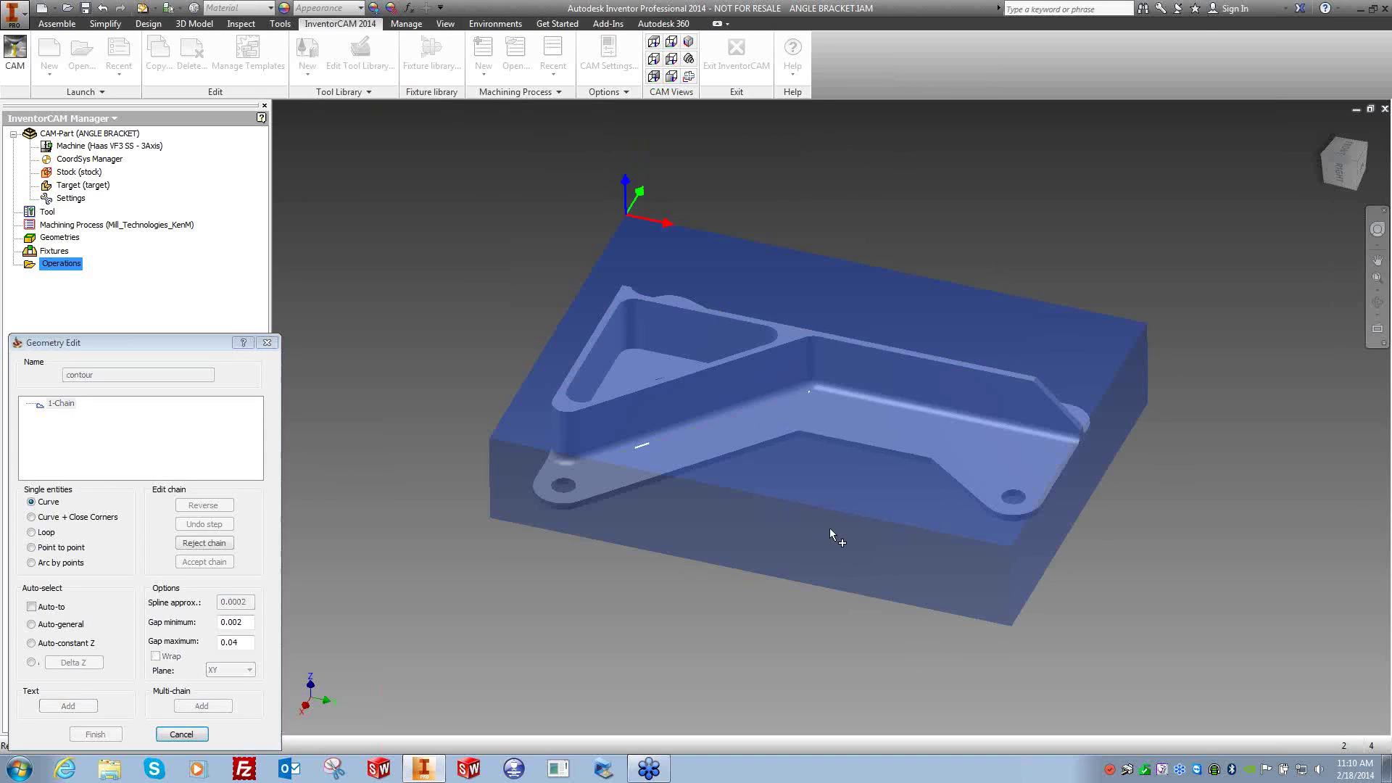
{"action": "left_click", "coordinate": [986, 540]}
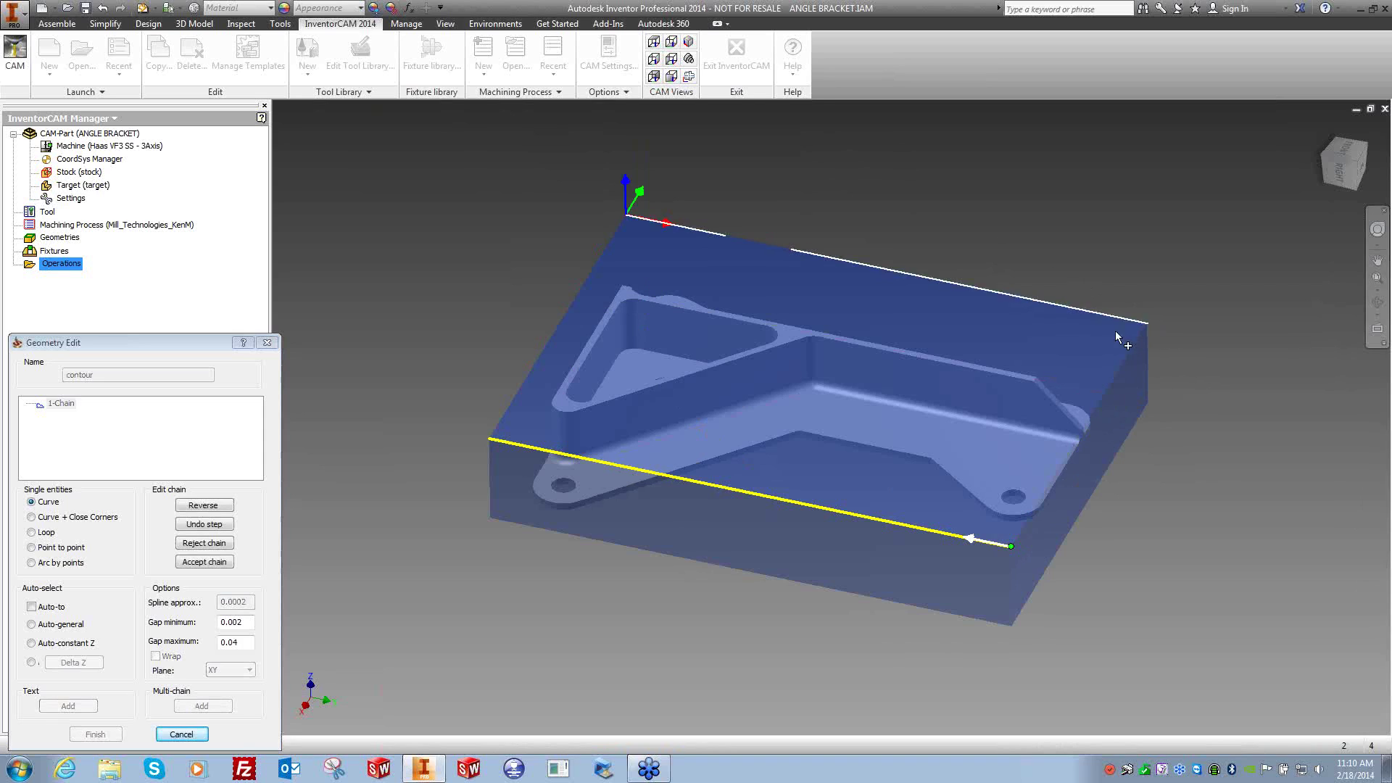
{"action": "left_click", "coordinate": [31, 607]}
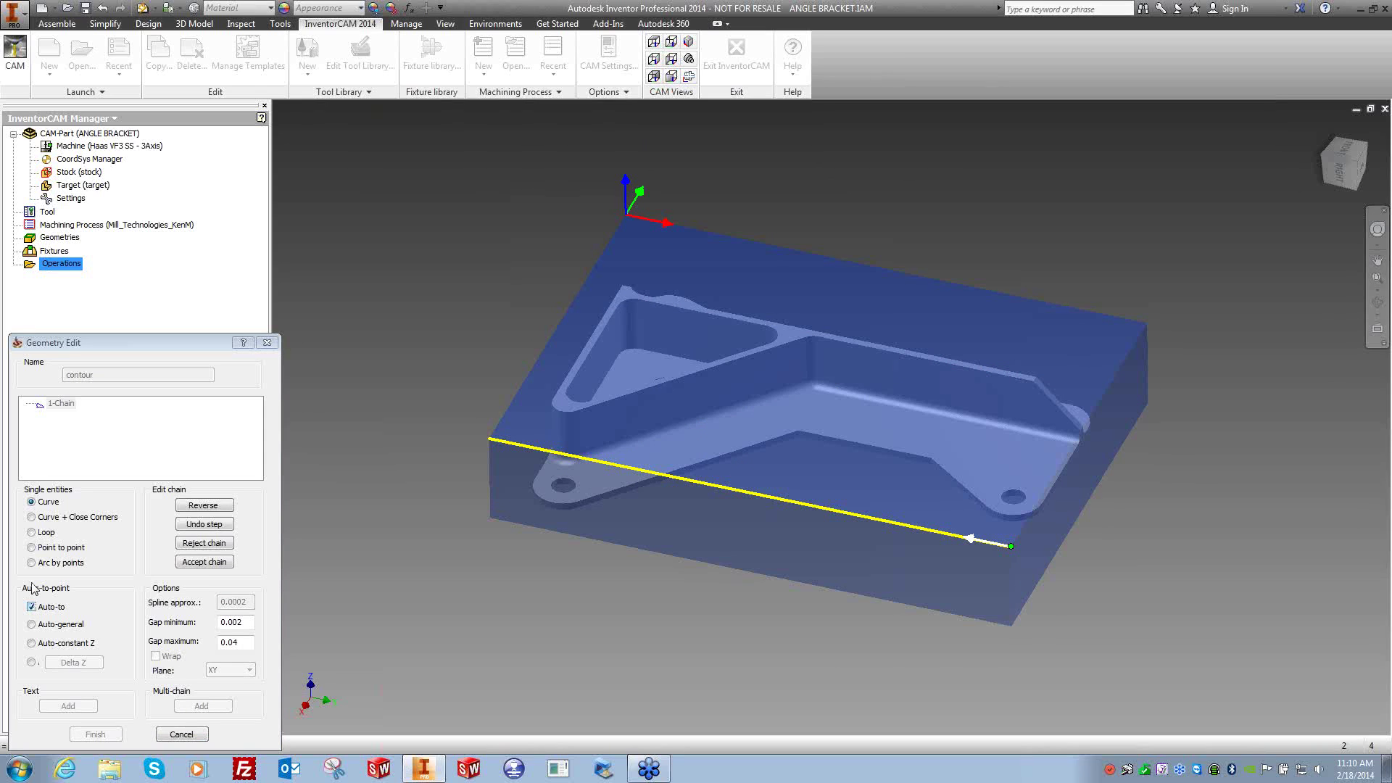
{"action": "left_click", "coordinate": [44, 645]}
{"action": "left_click", "coordinate": [1148, 323]}
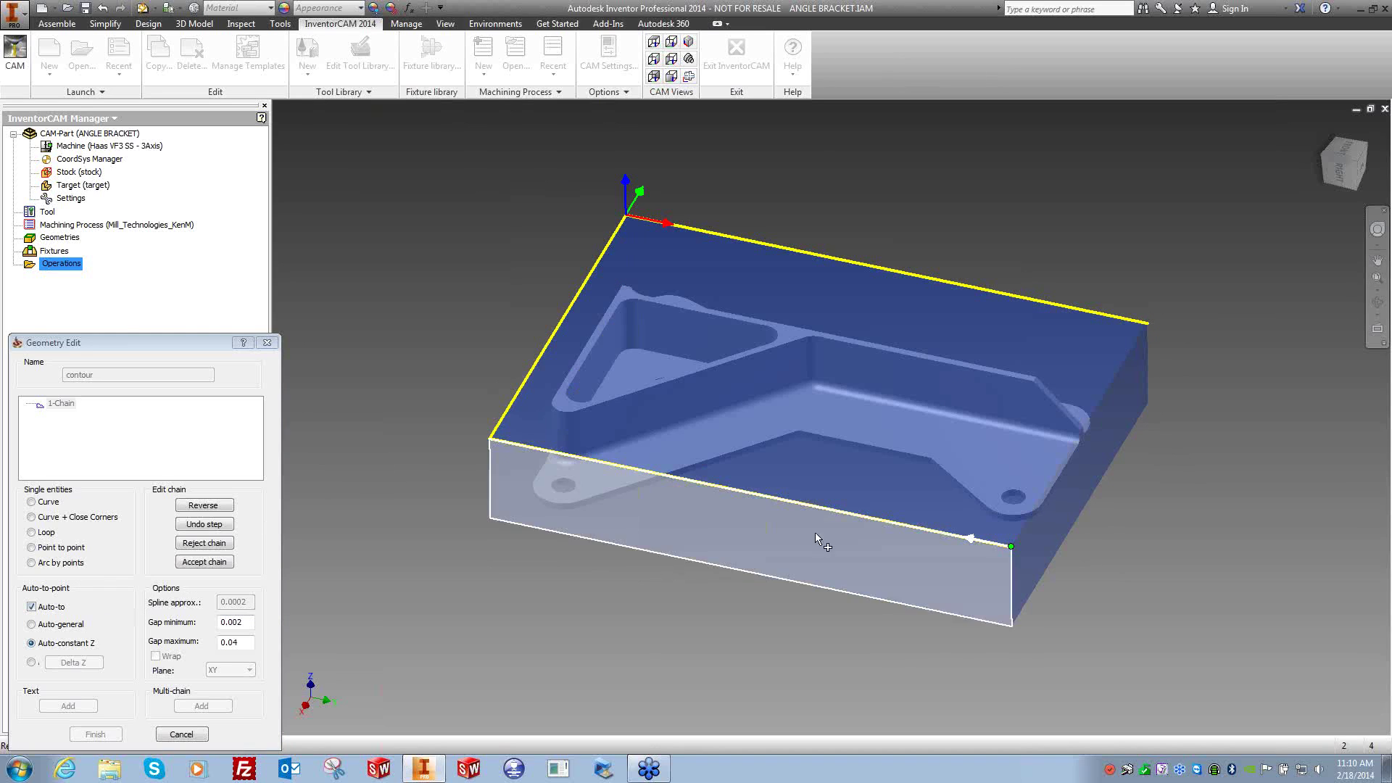
{"action": "left_click", "coordinate": [40, 609]}
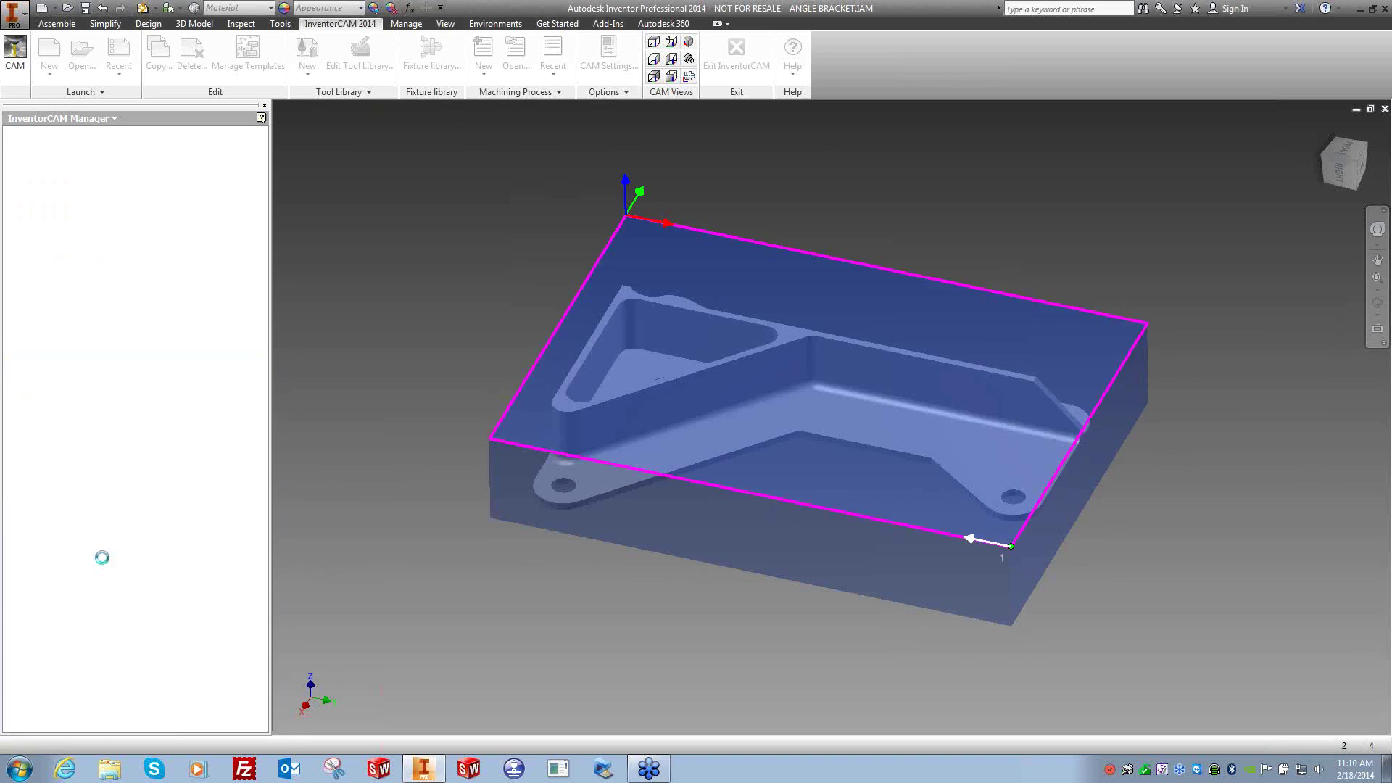
Try replacing the chain with a Curve chain of the stock's front upper edge, reversed in direction, plus the adjoining upper side edge.
{"action": "right_click", "coordinate": [61, 404]}
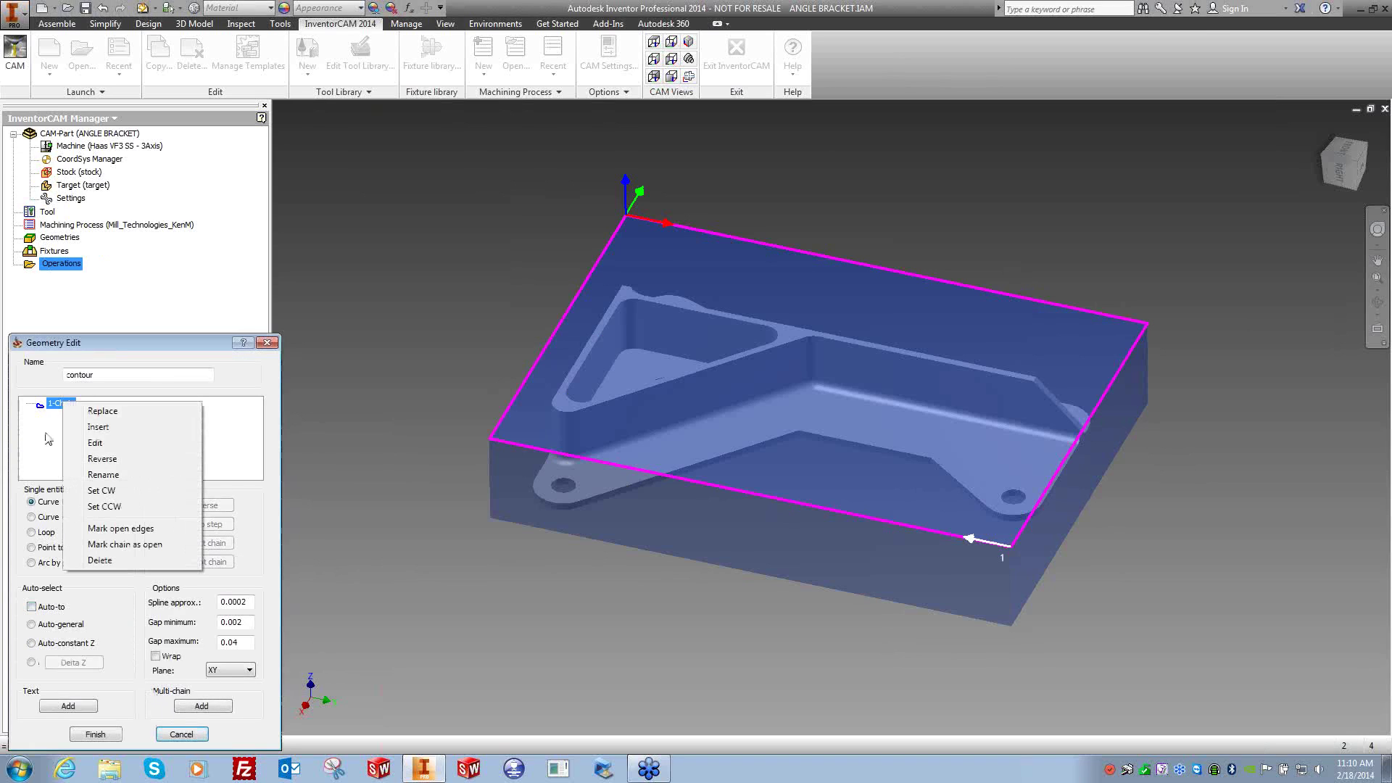
{"action": "left_click", "coordinate": [120, 528]}
{"action": "left_click", "coordinate": [672, 207]}
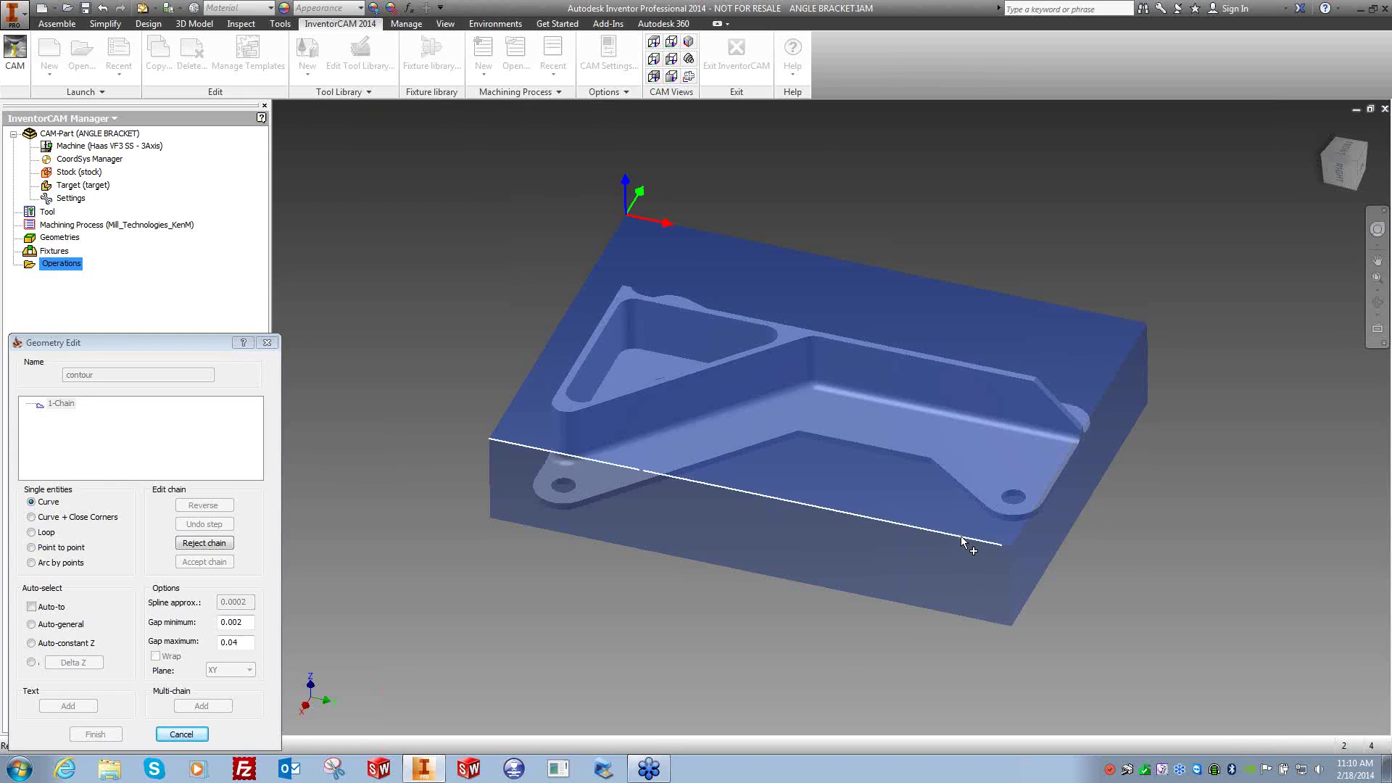
{"action": "left_click", "coordinate": [517, 448]}
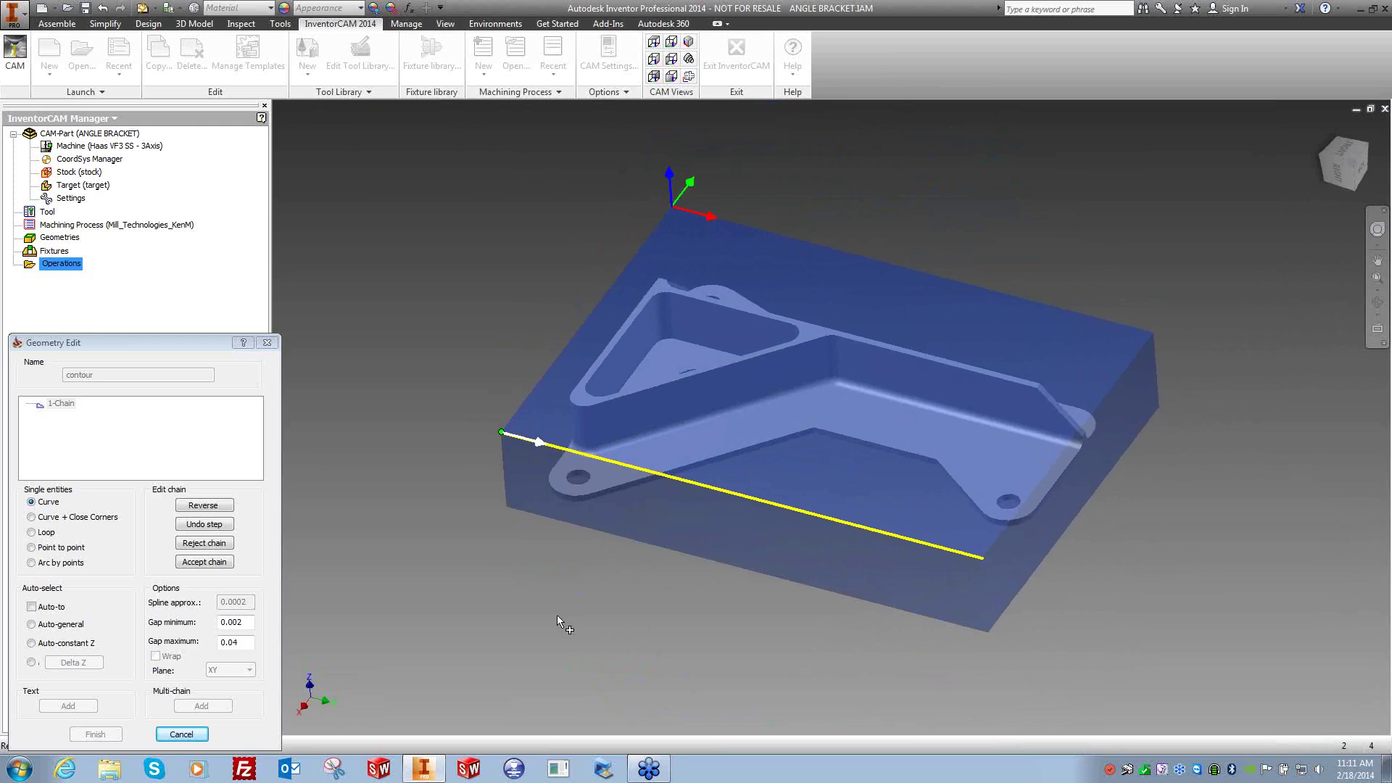
{"action": "left_click", "coordinate": [204, 505]}
{"action": "left_click", "coordinate": [516, 412]}
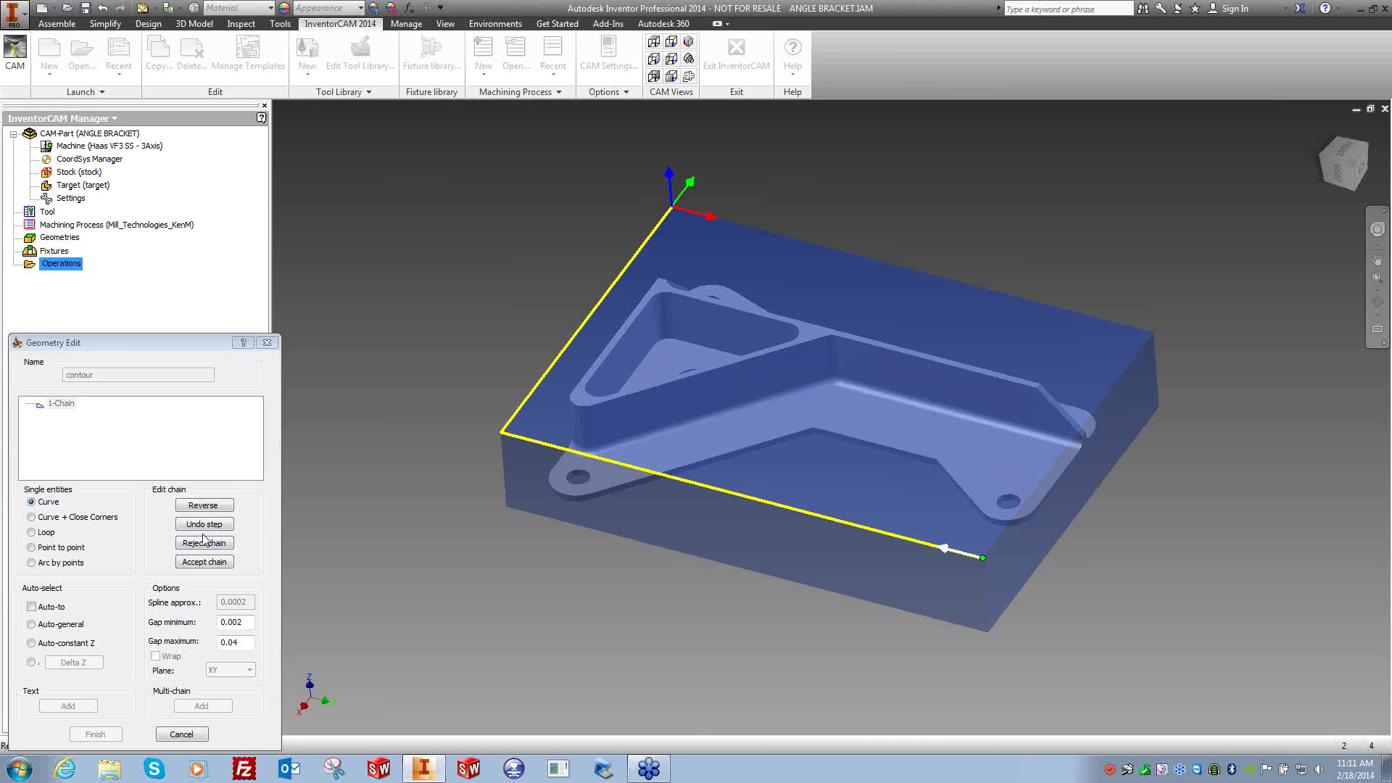
{"action": "left_click", "coordinate": [70, 415]}
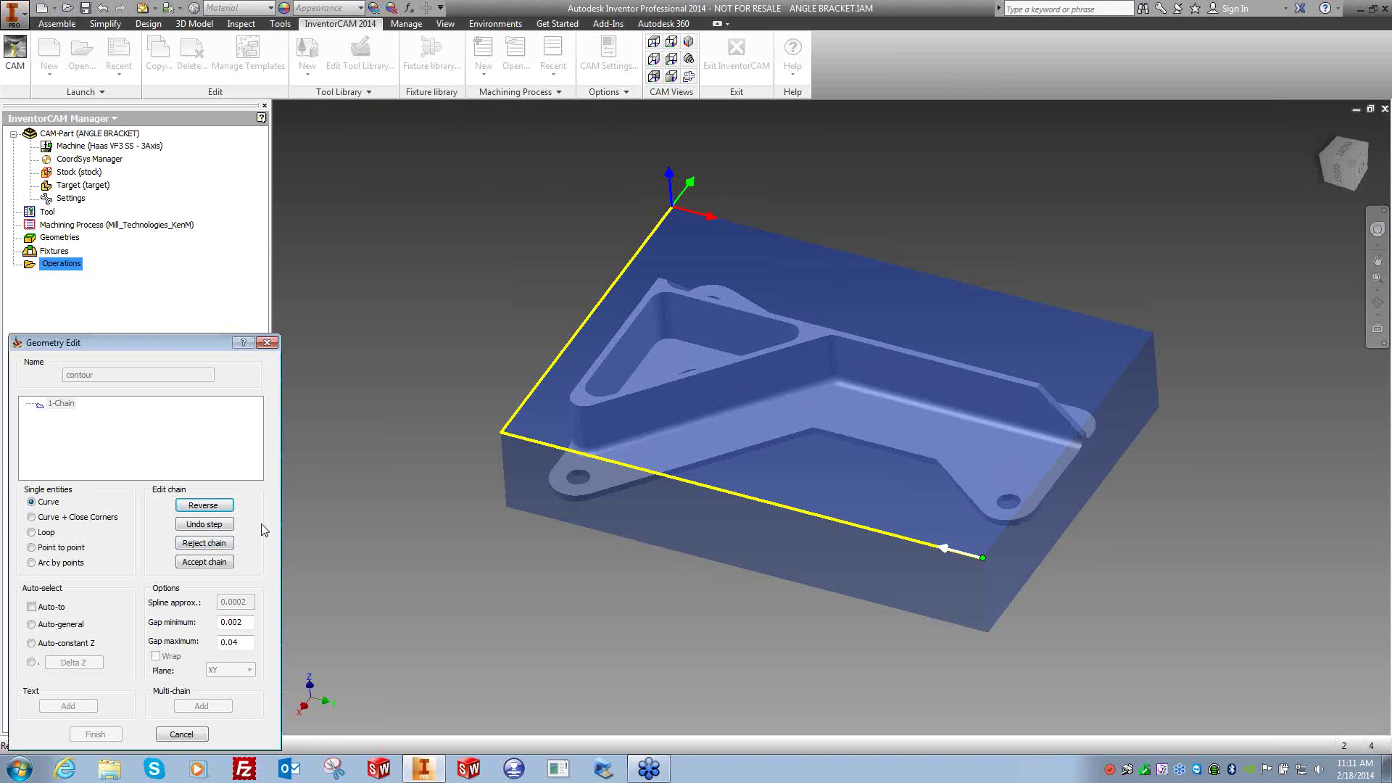
{"action": "left_click", "coordinate": [209, 561]}
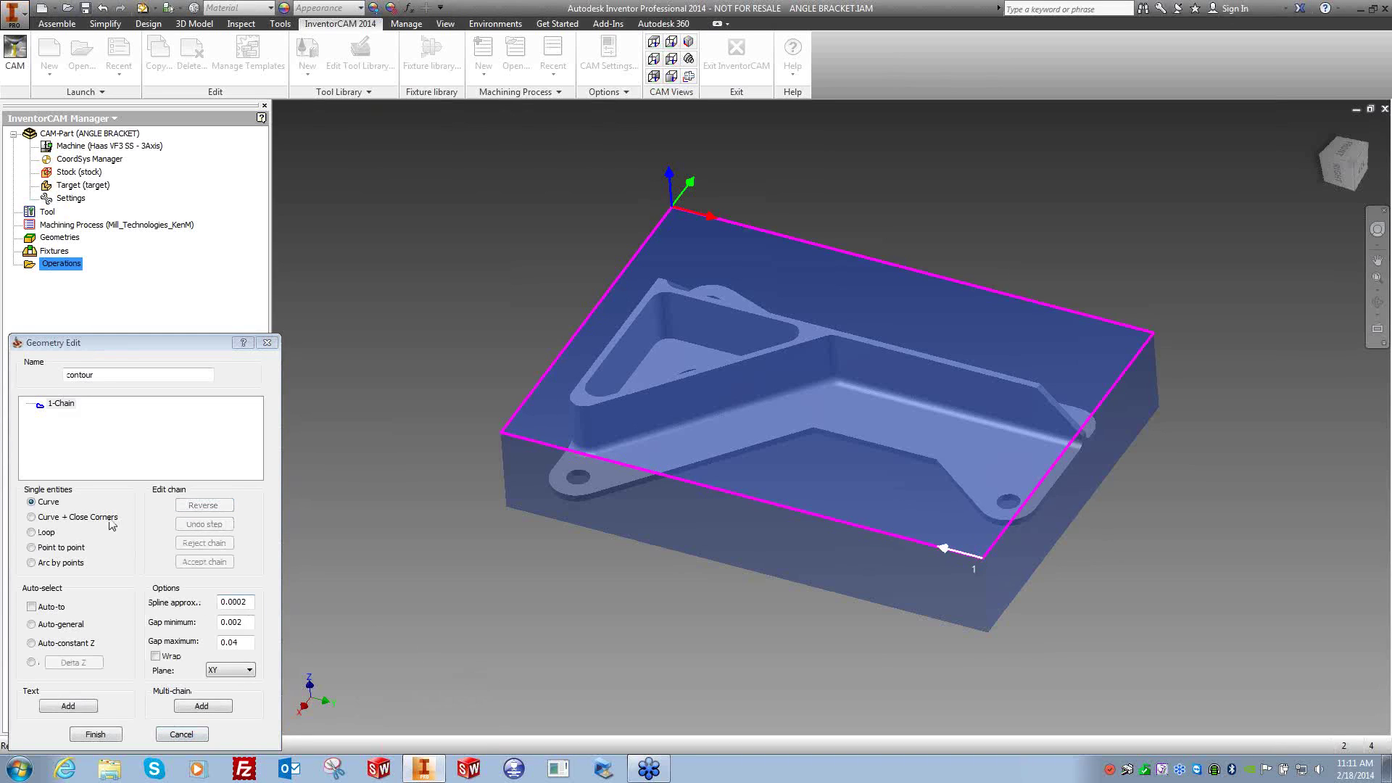
Try replacing the chain once more from the stock's front upper edge with Auto-constant Z, and cancel the contour geometry edit.
{"action": "right_click", "coordinate": [61, 404]}
{"action": "left_click", "coordinate": [105, 413]}
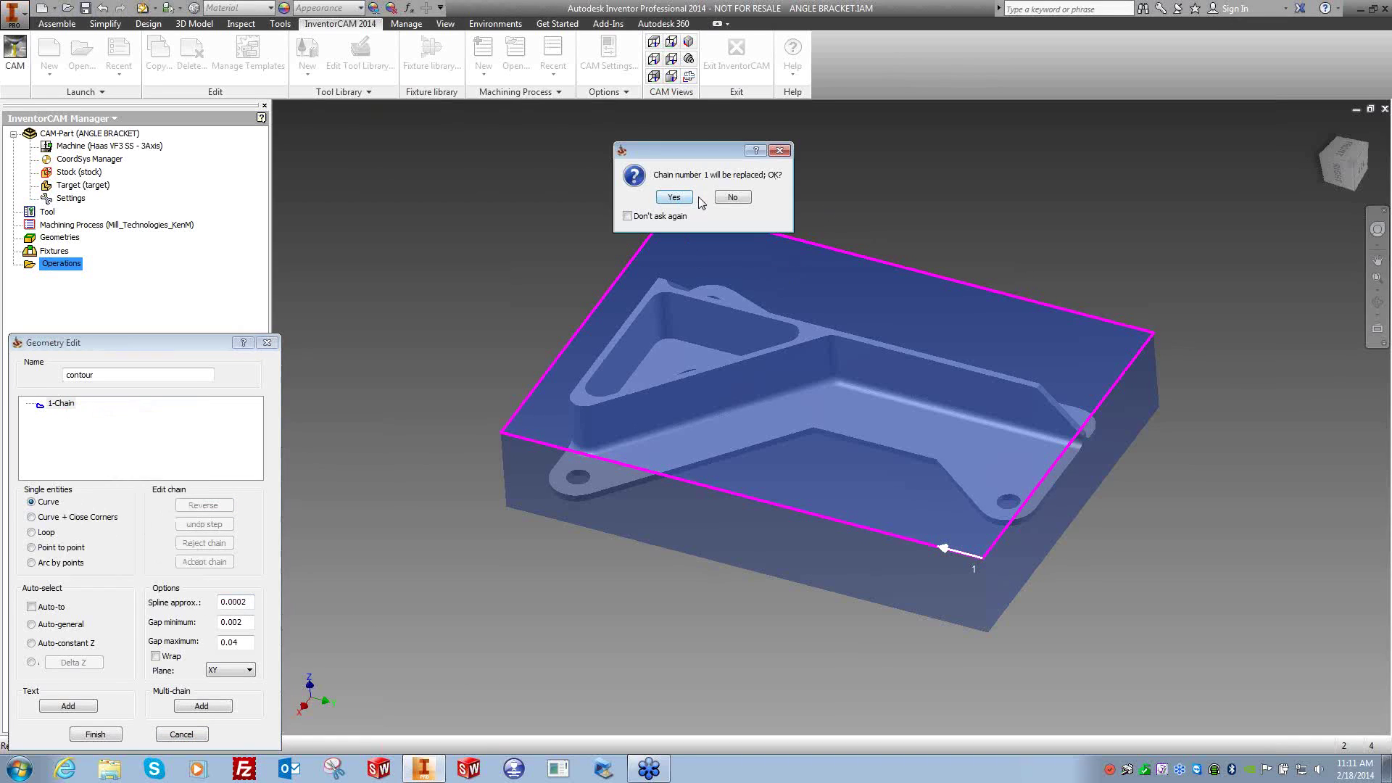
{"action": "key", "text": "Return"}
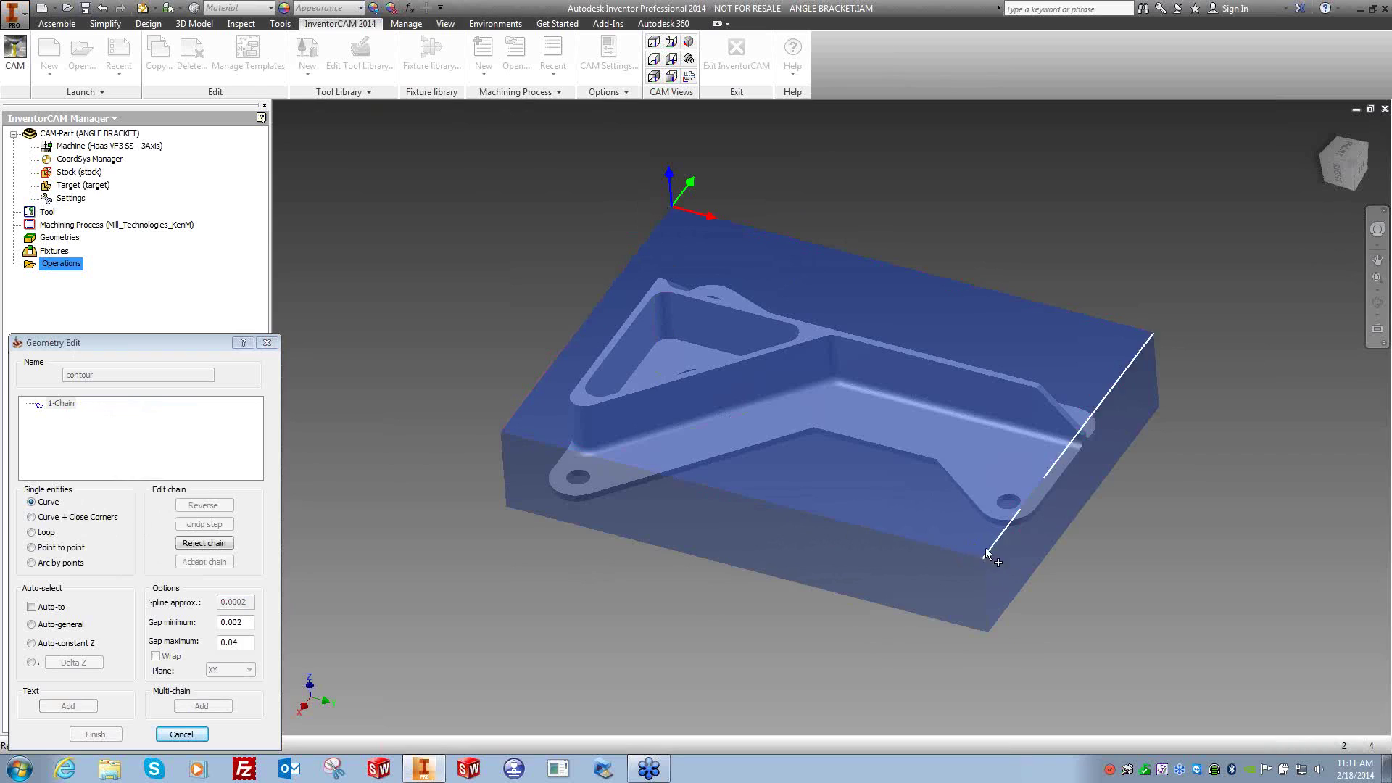
{"action": "left_click", "coordinate": [896, 542]}
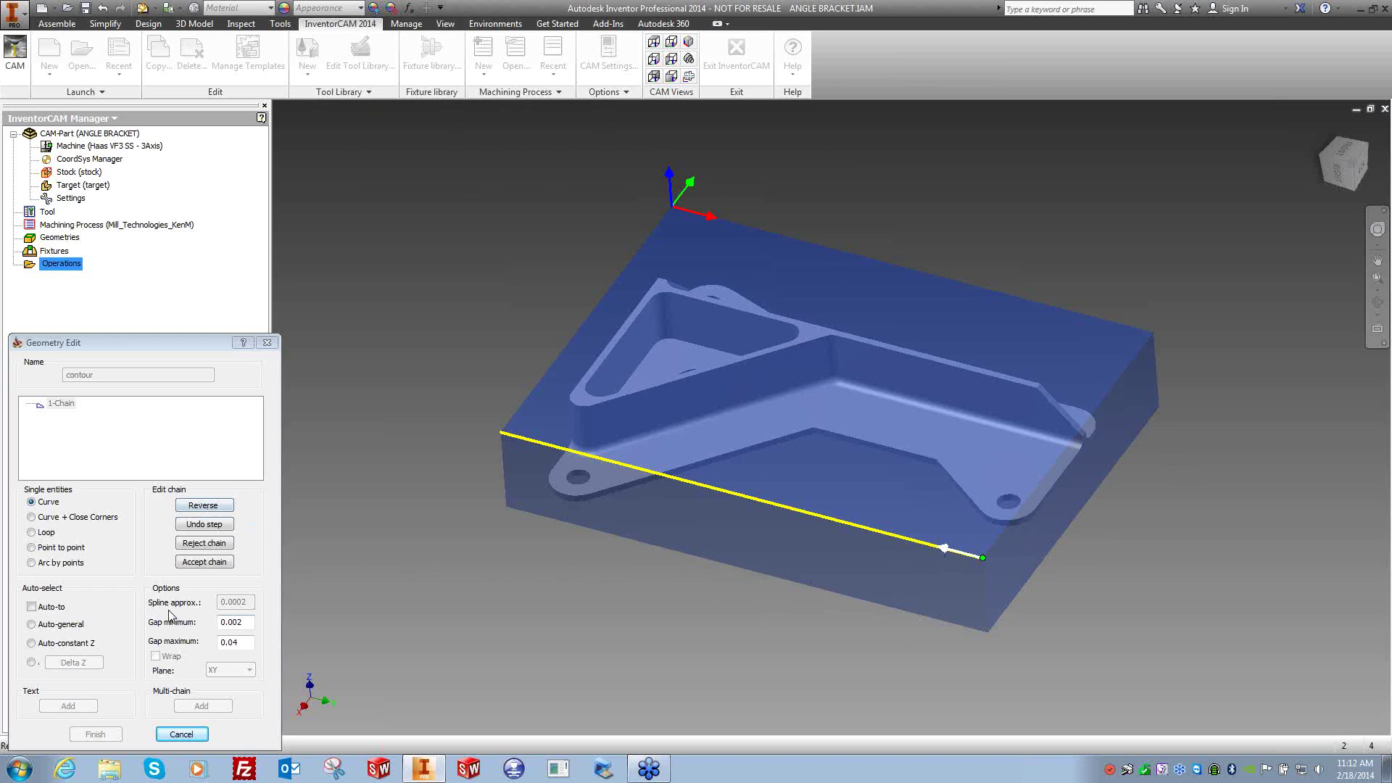
{"action": "left_click", "coordinate": [63, 645]}
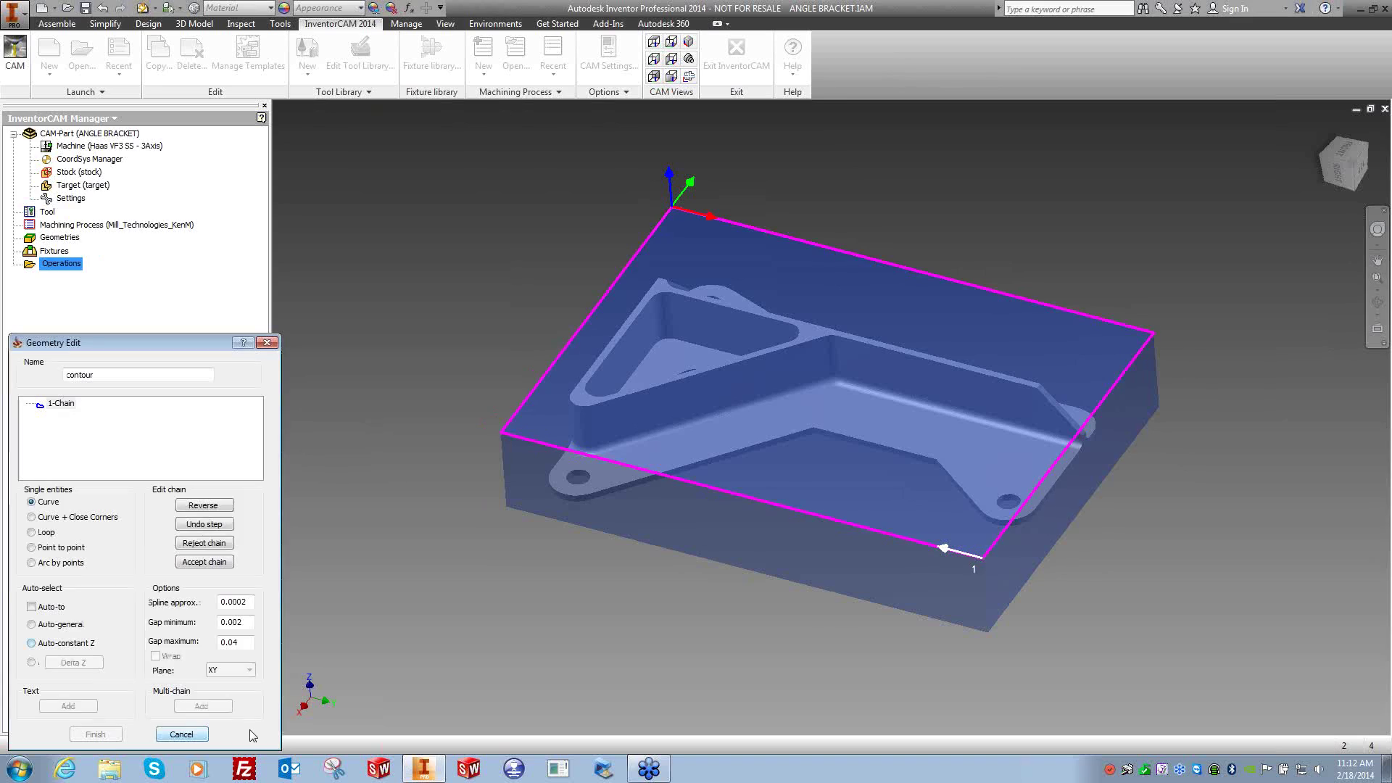
{"action": "left_click", "coordinate": [195, 734]}
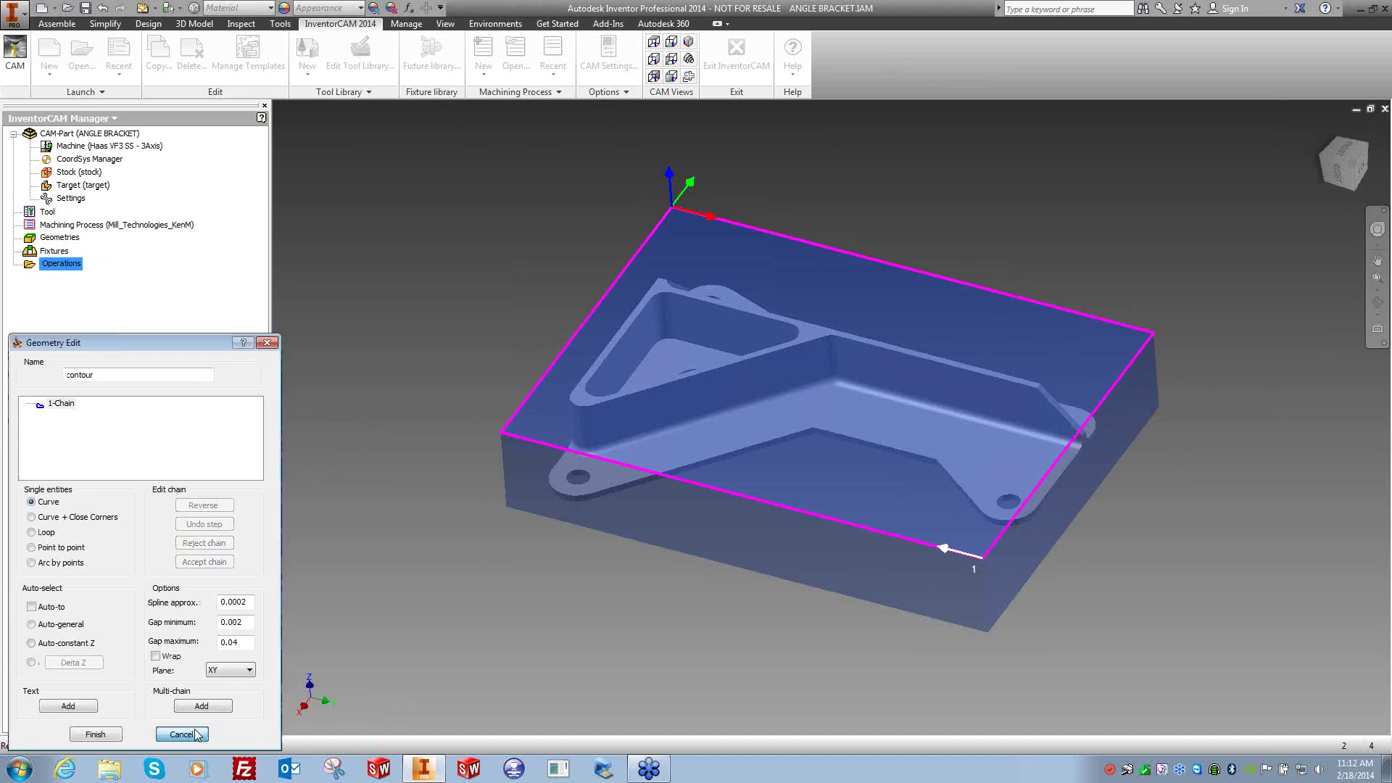
{"action": "left_click", "coordinate": [683, 203]}
Define the facemill geometry in Model mode as a Box around the stock, and finish it.
{"action": "left_click", "coordinate": [110, 365]}
{"action": "left_click", "coordinate": [179, 457]}
{"action": "left_click", "coordinate": [131, 469]}
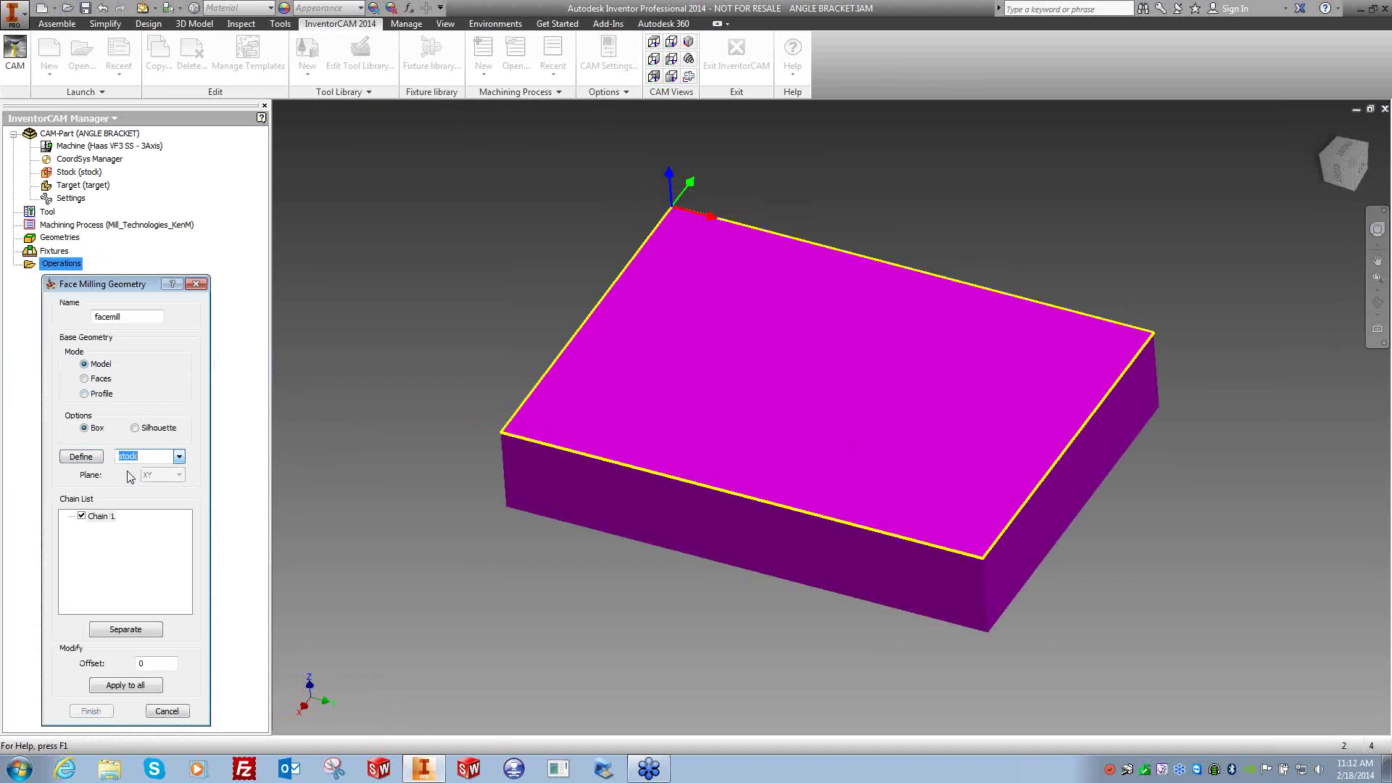
{"action": "left_click", "coordinate": [94, 711]}
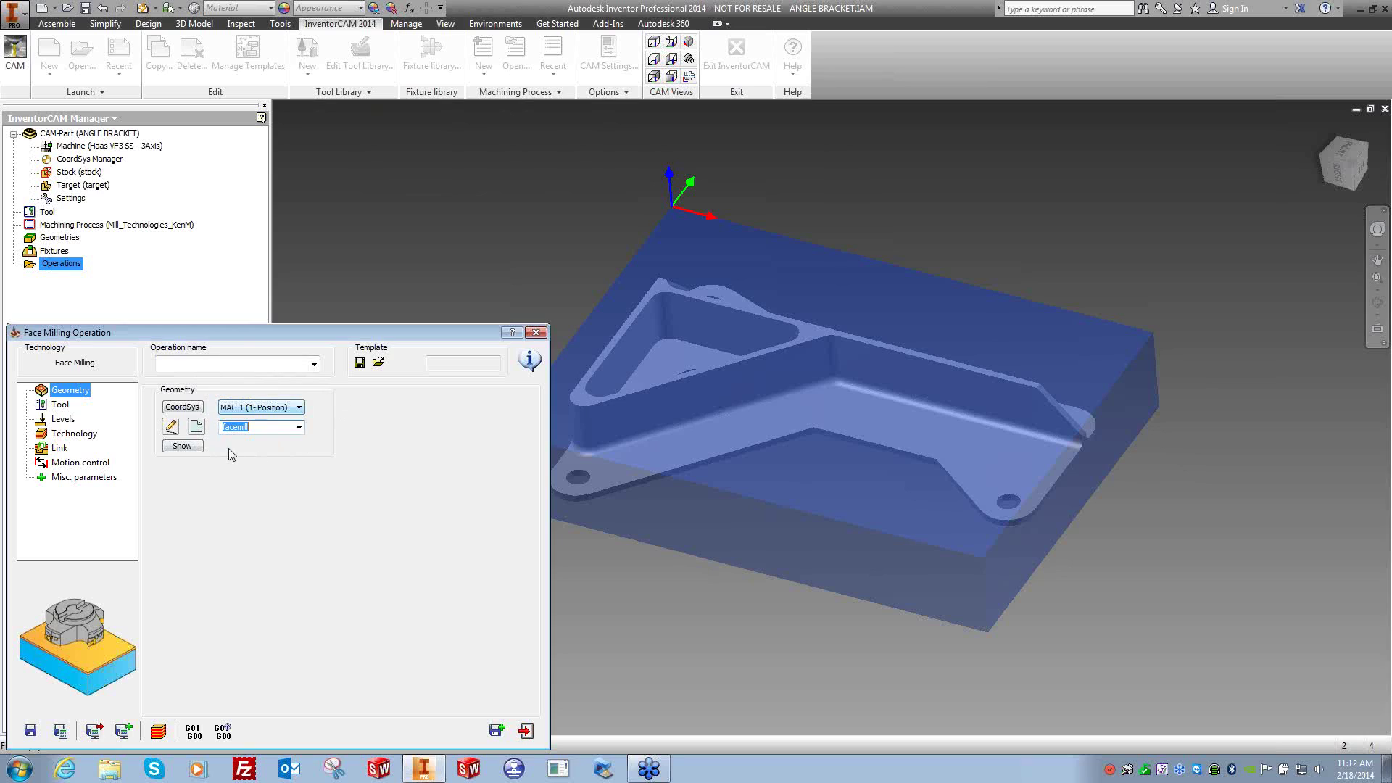
Clear the operation's geometry name and reselect facemill as the geometry.
{"action": "key", "text": "BackSpace"}
{"action": "left_click", "coordinate": [299, 428]}
{"action": "left_click", "coordinate": [245, 437]}
{"action": "key", "text": "BackSpace"}
{"action": "left_click", "coordinate": [299, 428]}
{"action": "left_click", "coordinate": [245, 436]}
Start choosing the face milling operation's tool by opening the import from a tool table.
{"action": "left_click", "coordinate": [61, 405]}
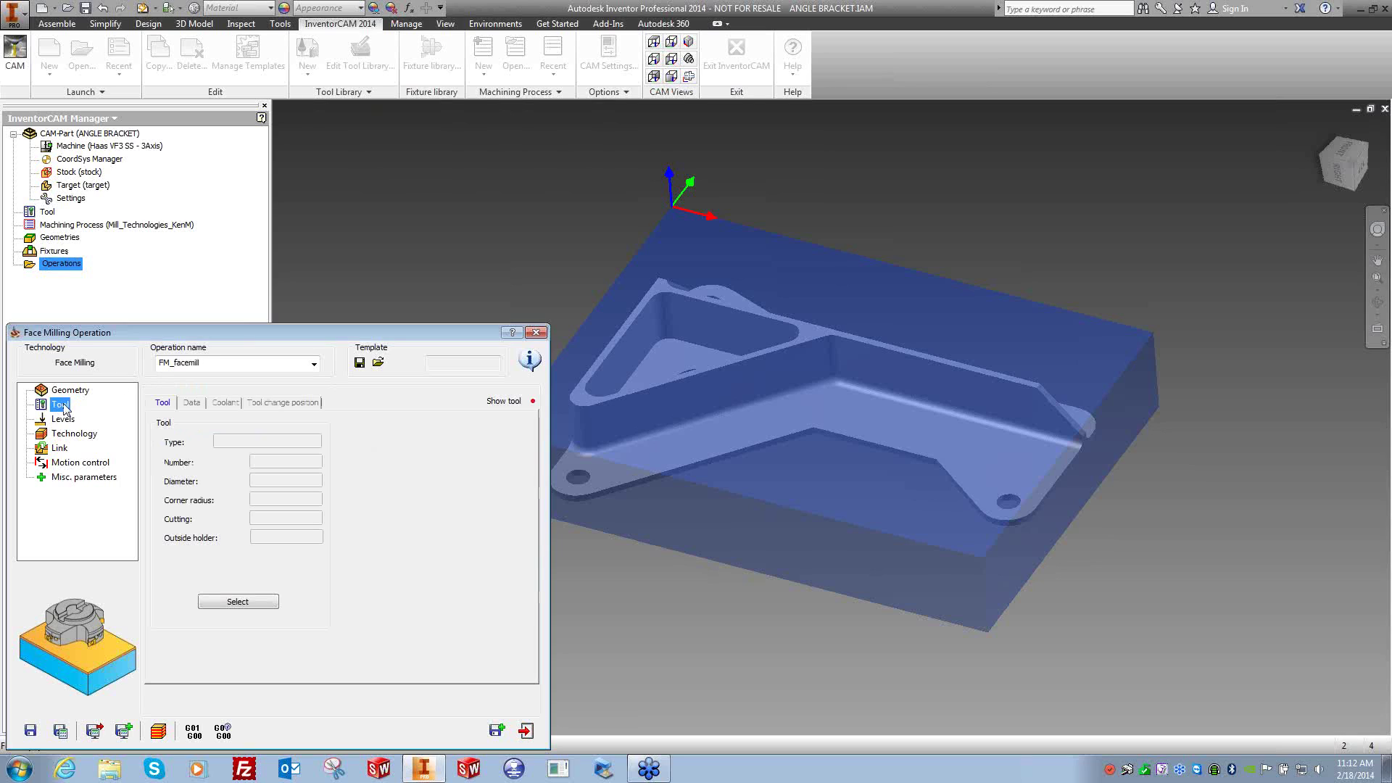
{"action": "left_click", "coordinate": [248, 607]}
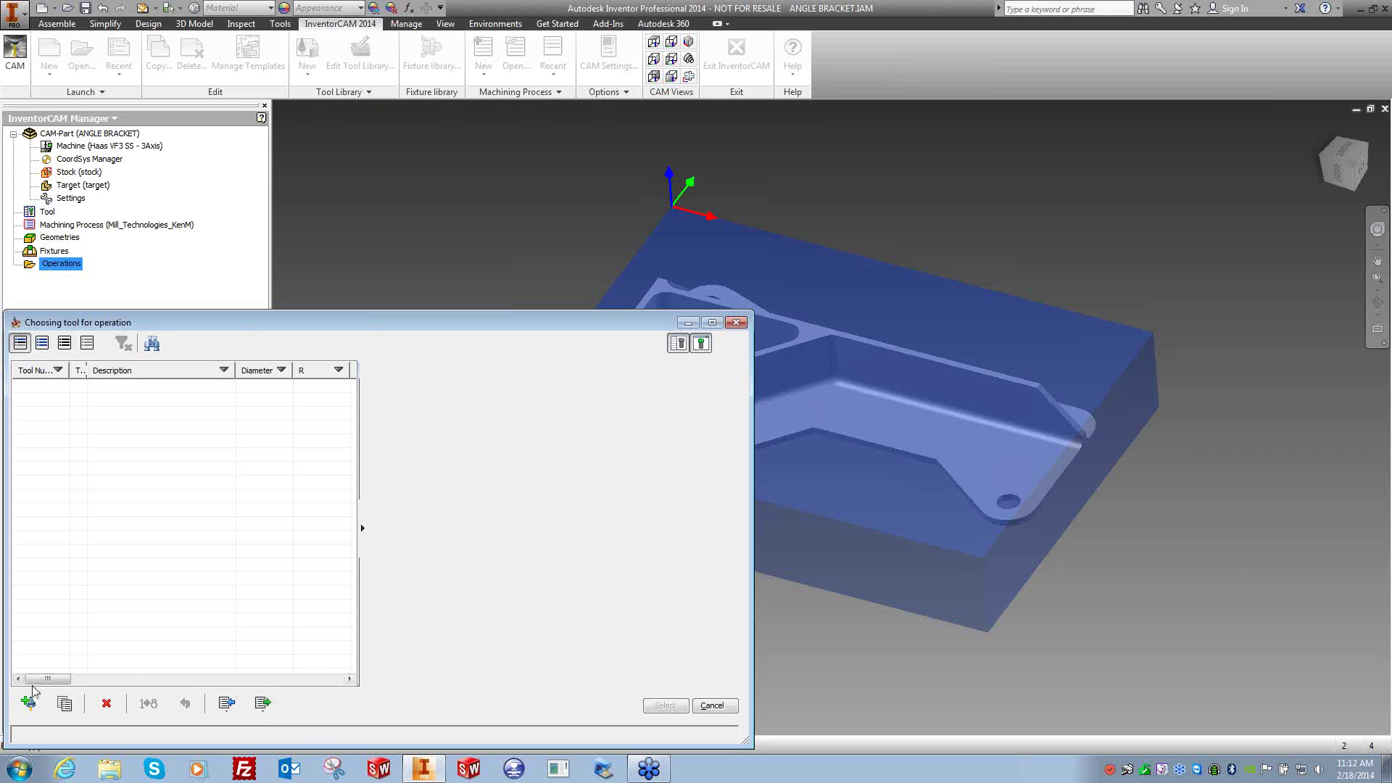
{"action": "left_click", "coordinate": [230, 705]}
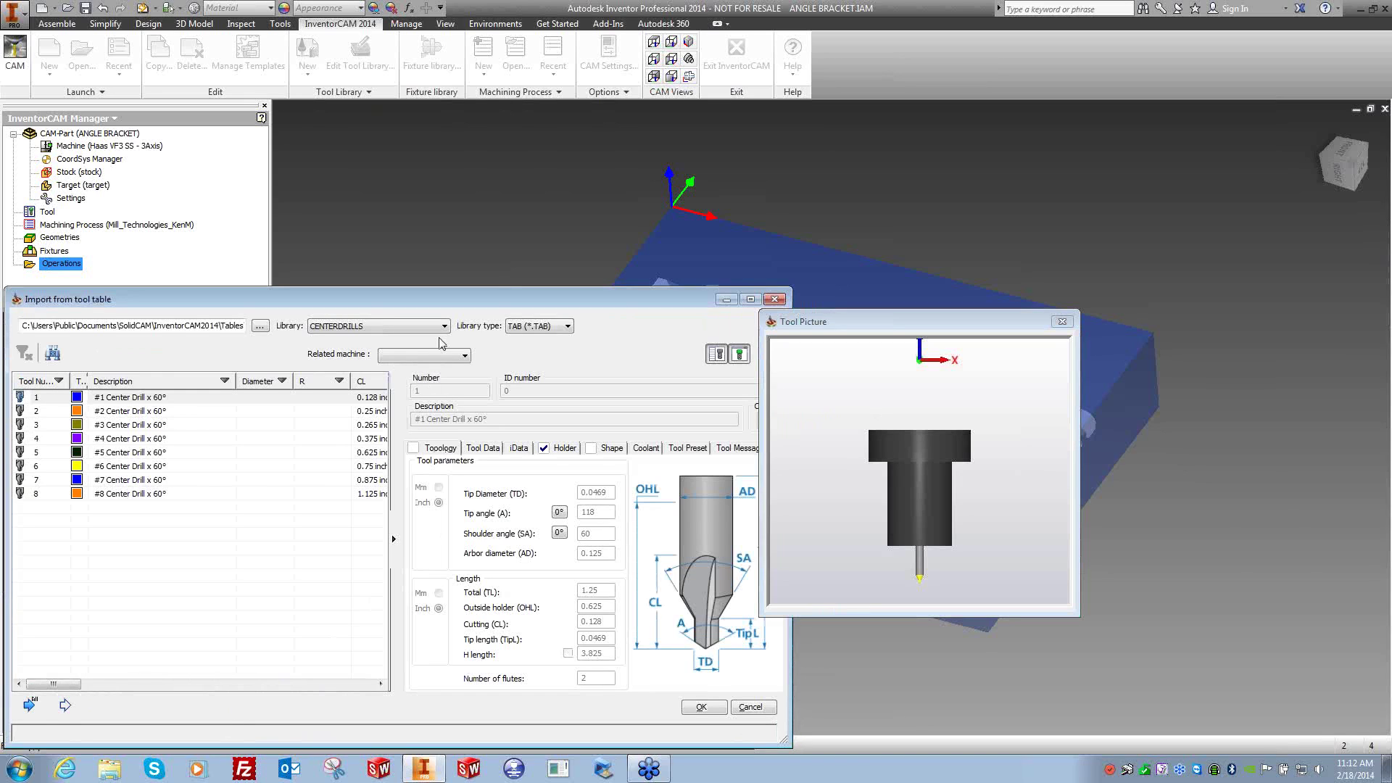
Review the available tool libraries and the folder path where the inch tool tables are stored.
{"action": "left_click", "coordinate": [360, 326]}
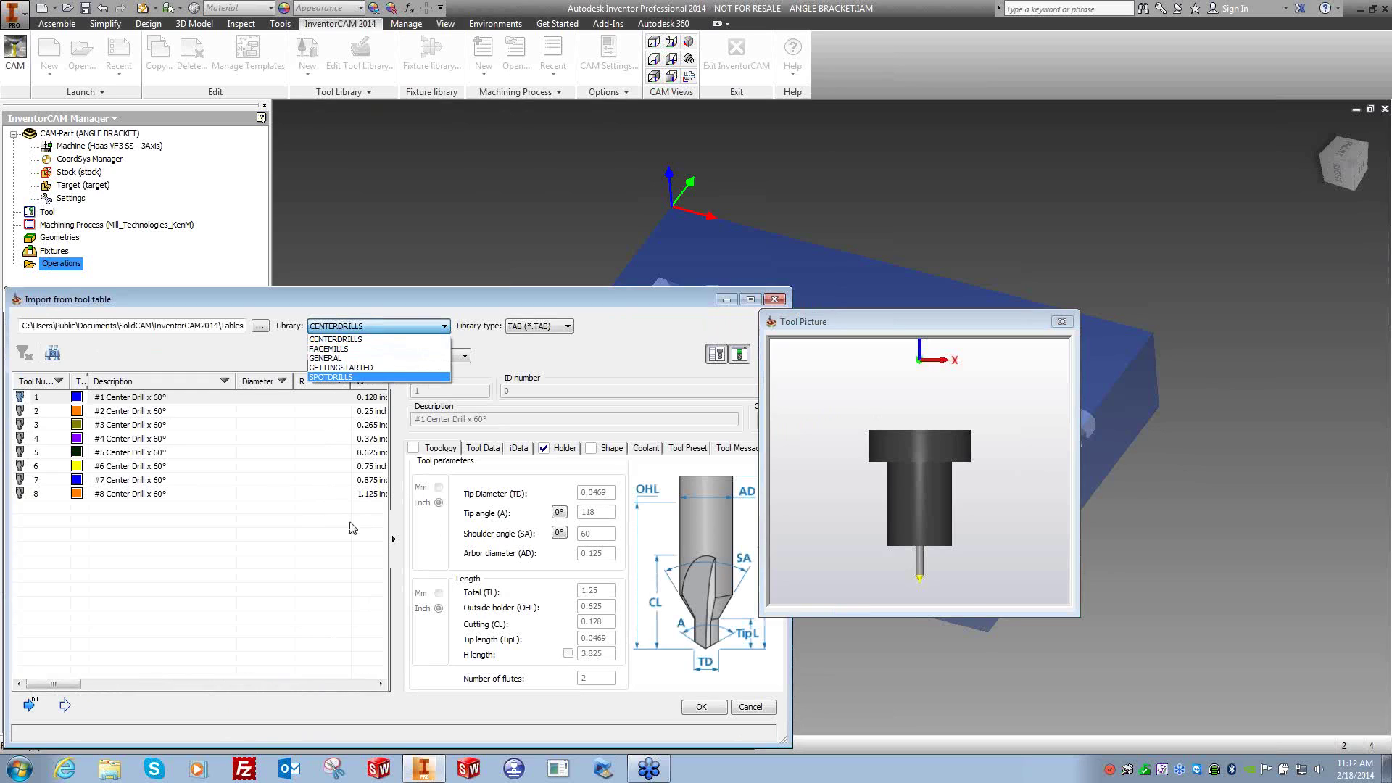
{"action": "left_click", "coordinate": [161, 326]}
{"action": "left_click_drag", "start_coordinate": [22, 326], "coordinate": [245, 326]}
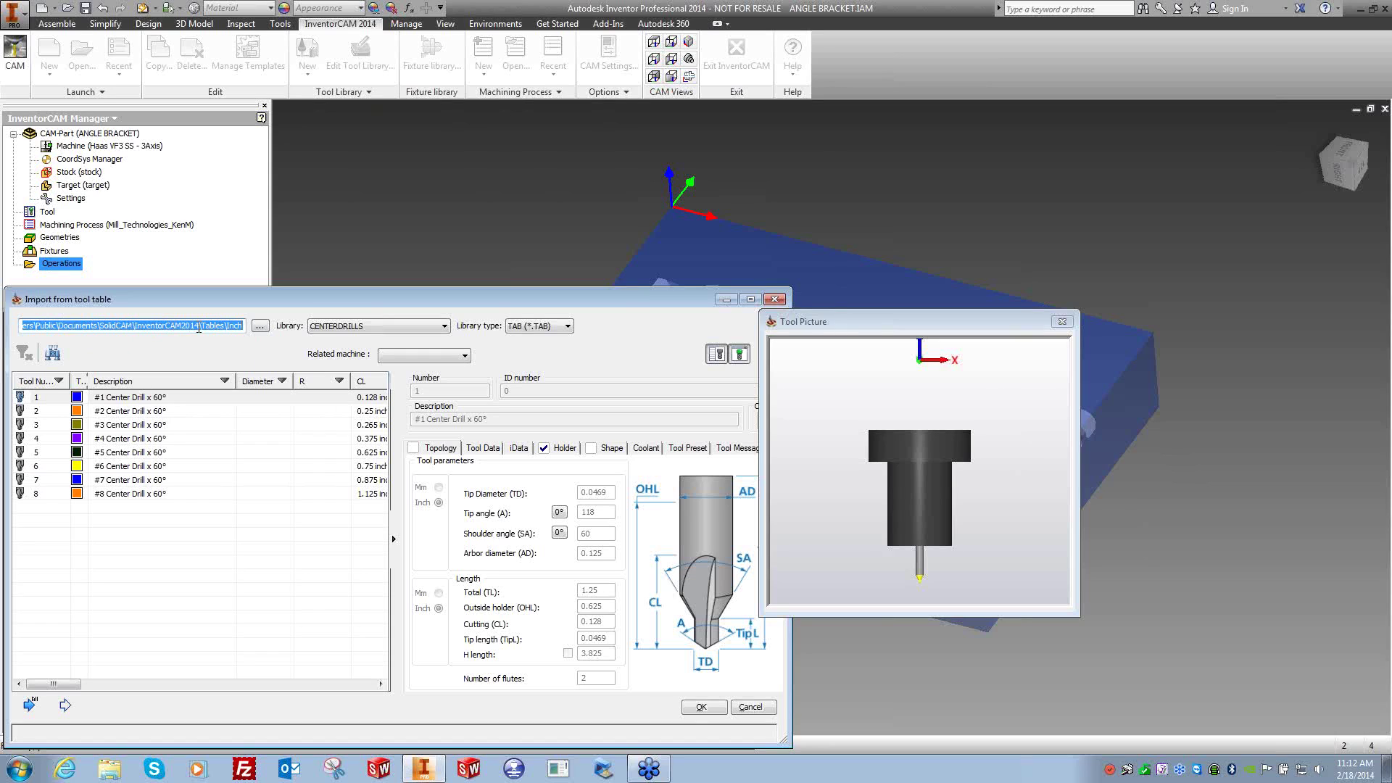
{"action": "left_click_drag", "start_coordinate": [243, 326], "coordinate": [30, 348]}
{"action": "left_click", "coordinate": [333, 325]}
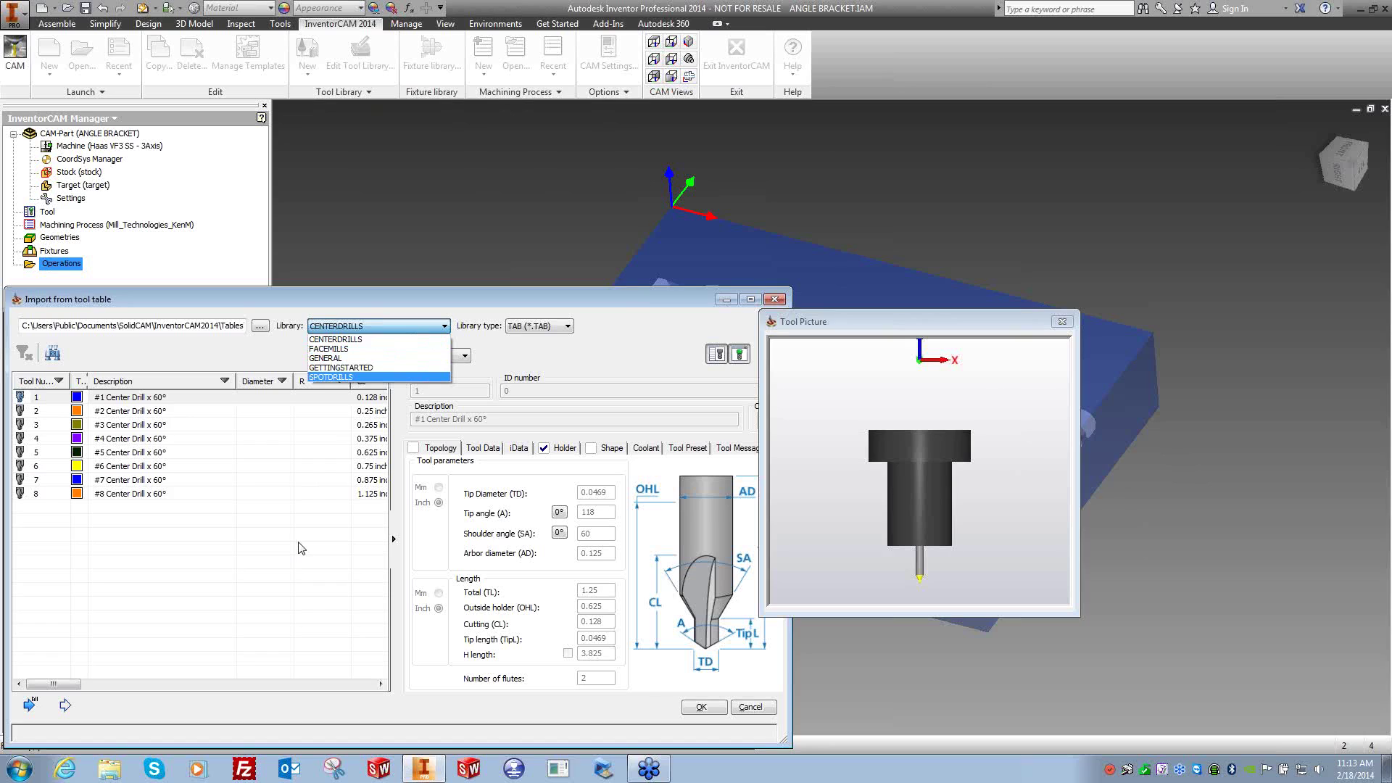
{"action": "left_click", "coordinate": [501, 366]}
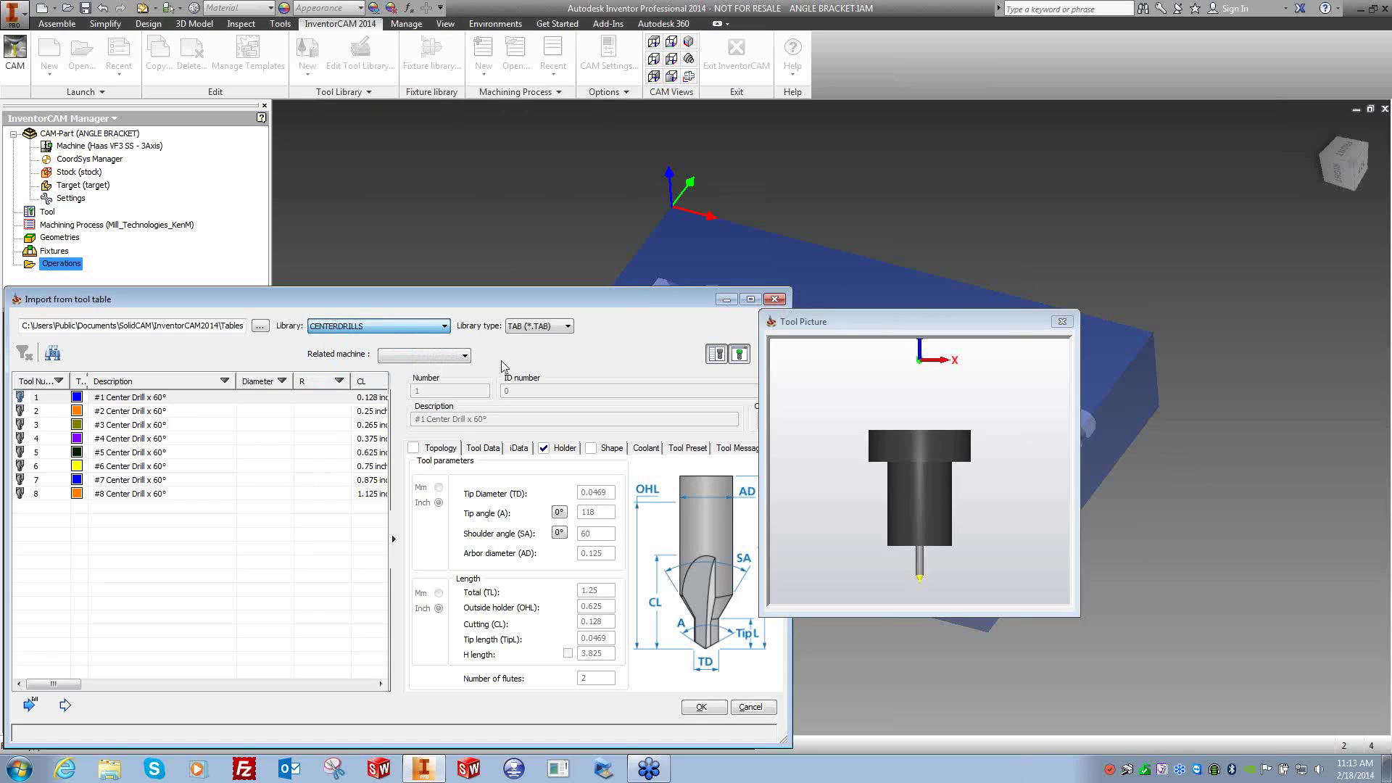
Switch the tool library to FACEMILLS and review the available library types.
{"action": "left_click", "coordinate": [382, 326]}
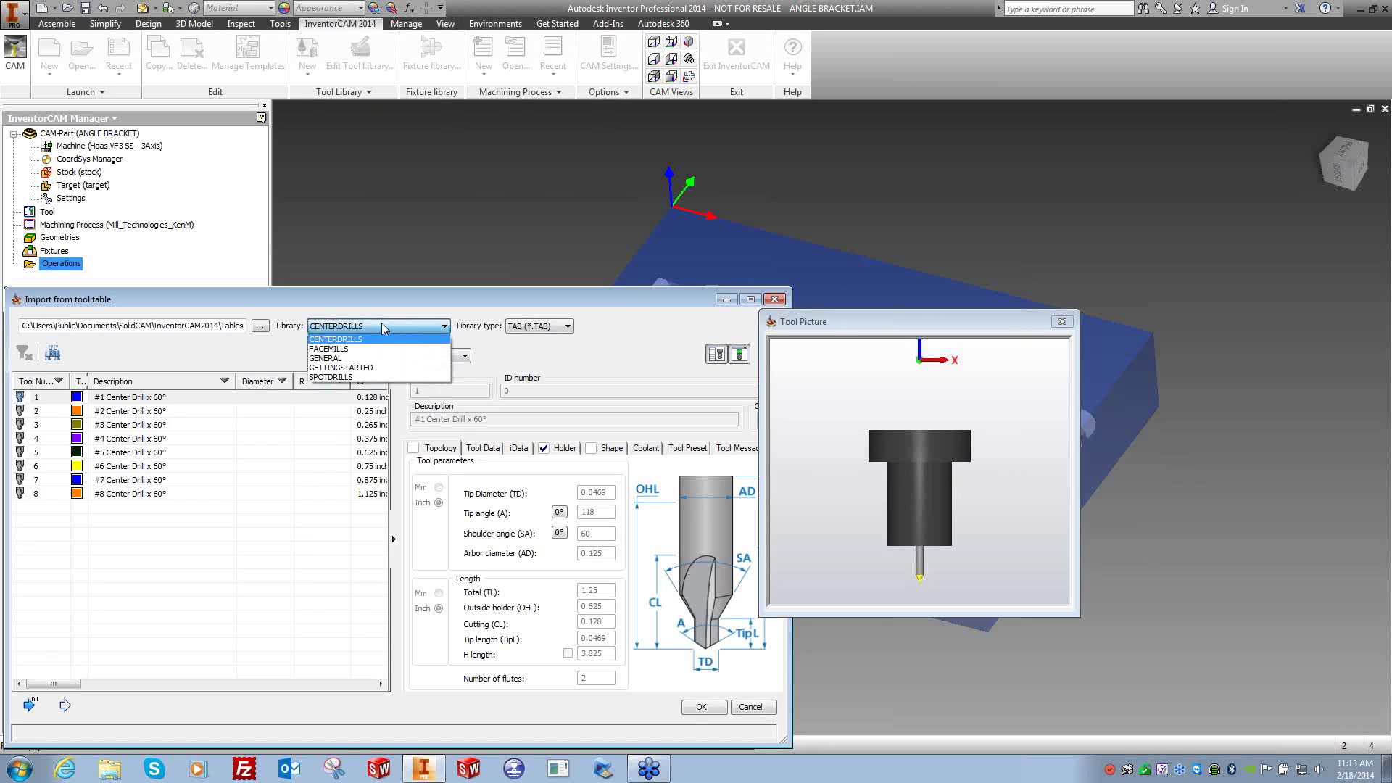
{"action": "left_click", "coordinate": [330, 348]}
{"action": "left_click", "coordinate": [568, 326]}
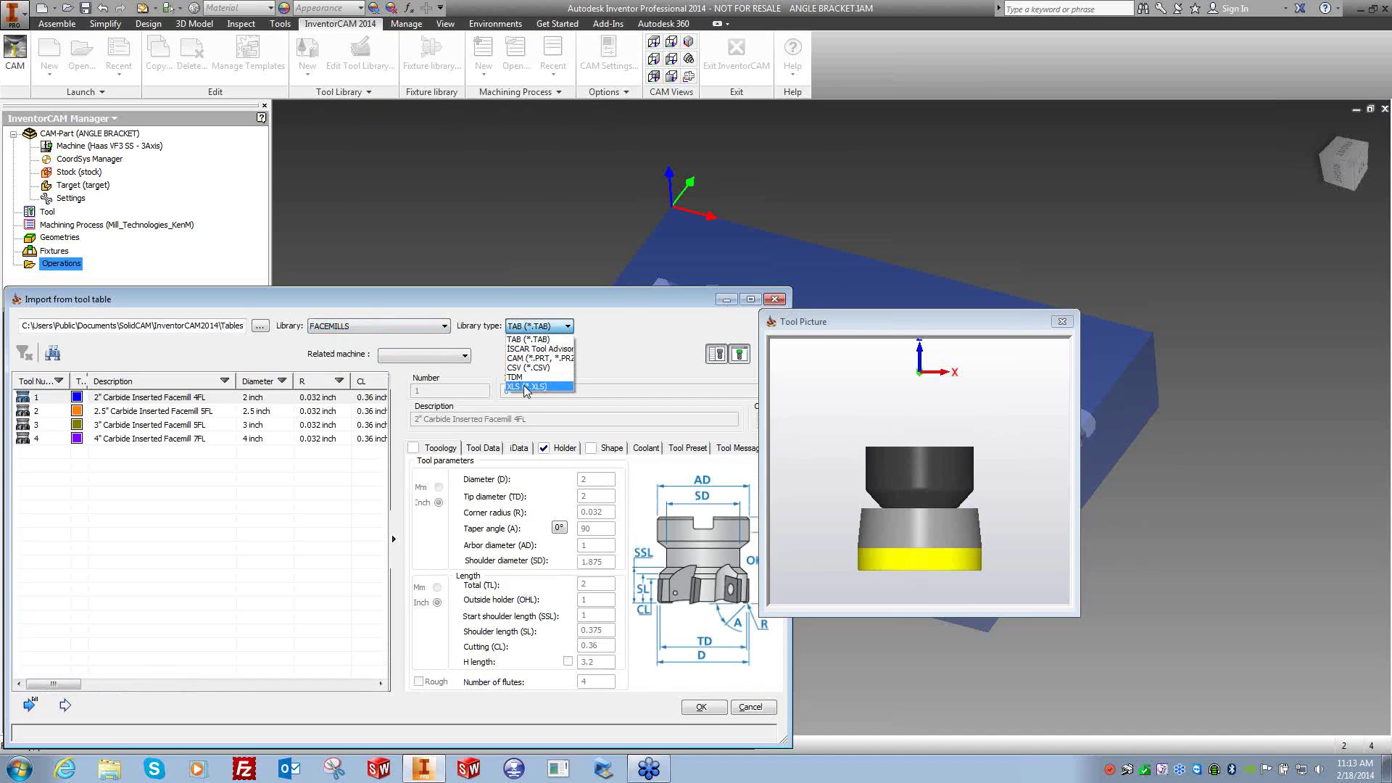
{"action": "left_click", "coordinate": [603, 341]}
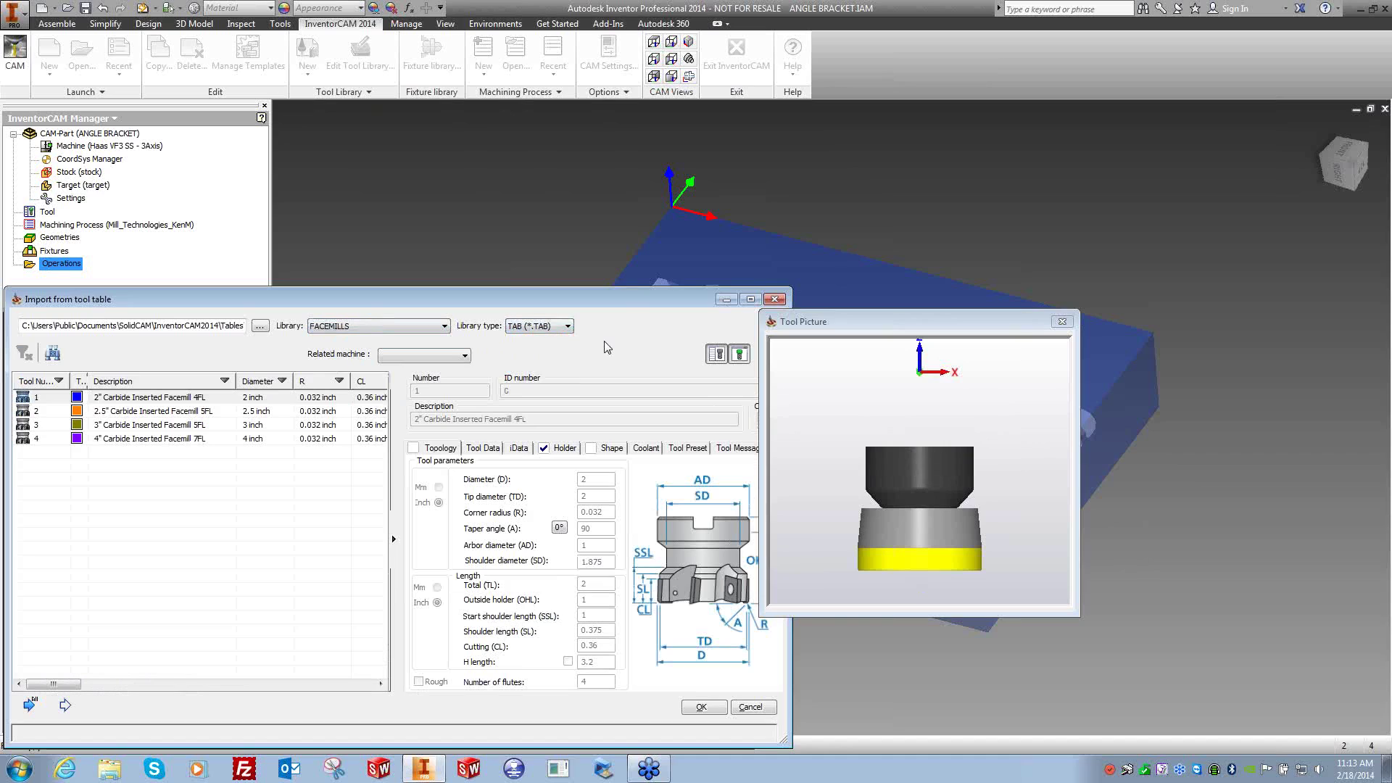
{"action": "left_click", "coordinate": [563, 326]}
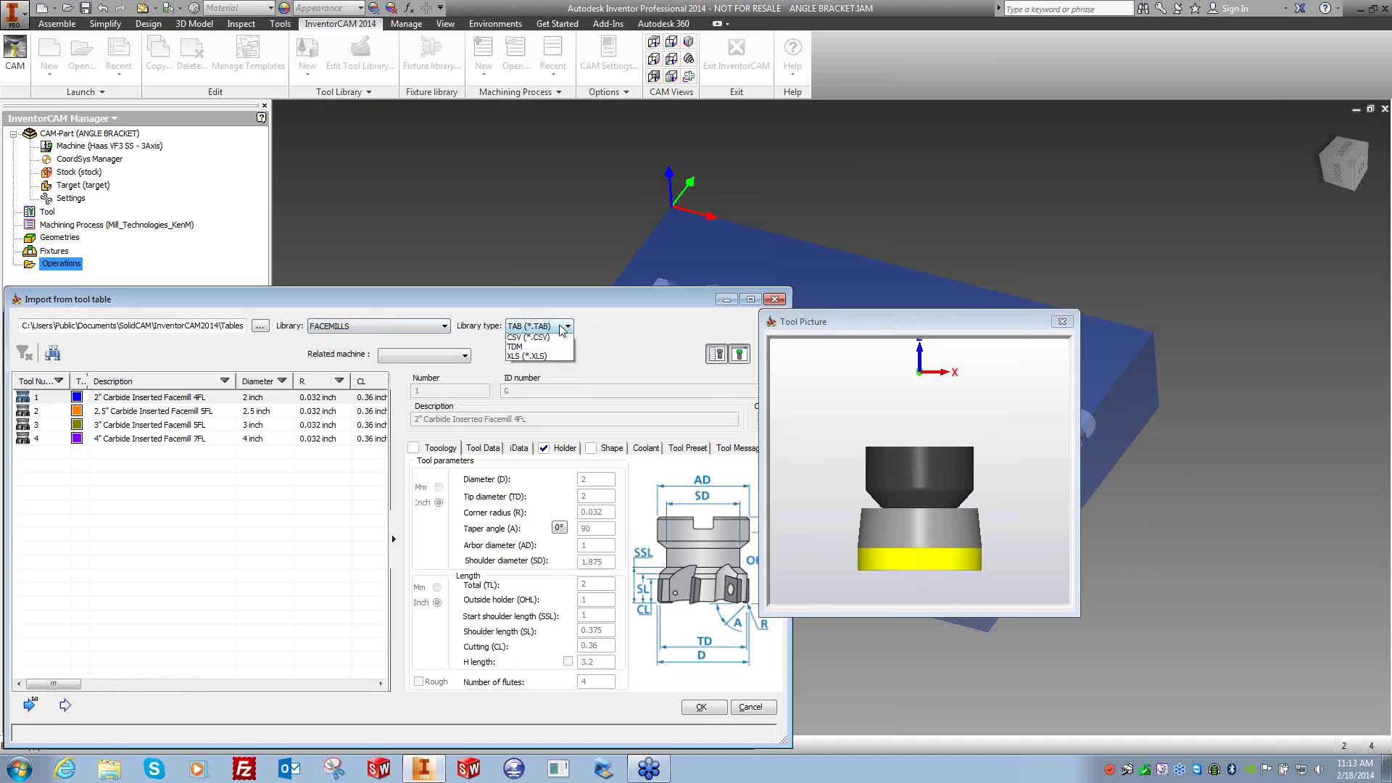
{"action": "left_click", "coordinate": [614, 351]}
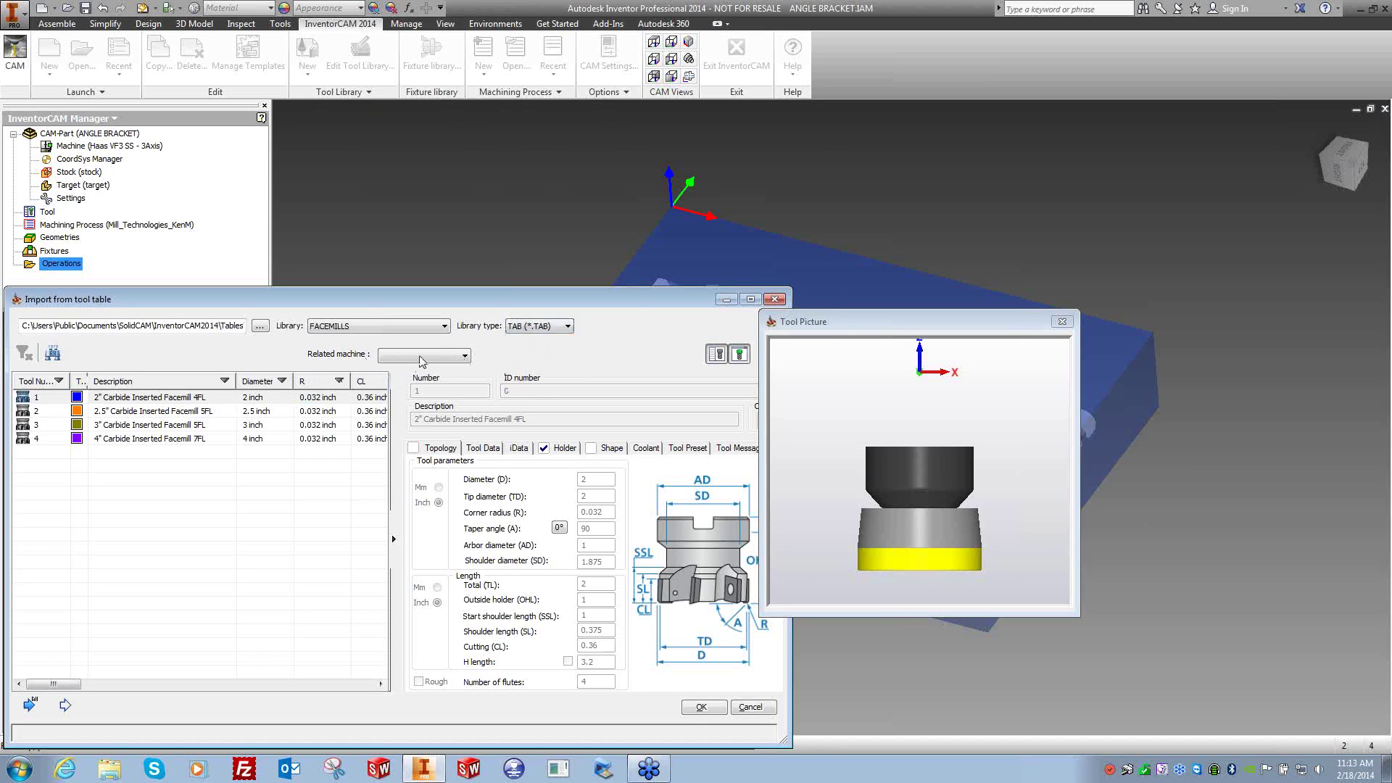
{"action": "left_click", "coordinate": [439, 327]}
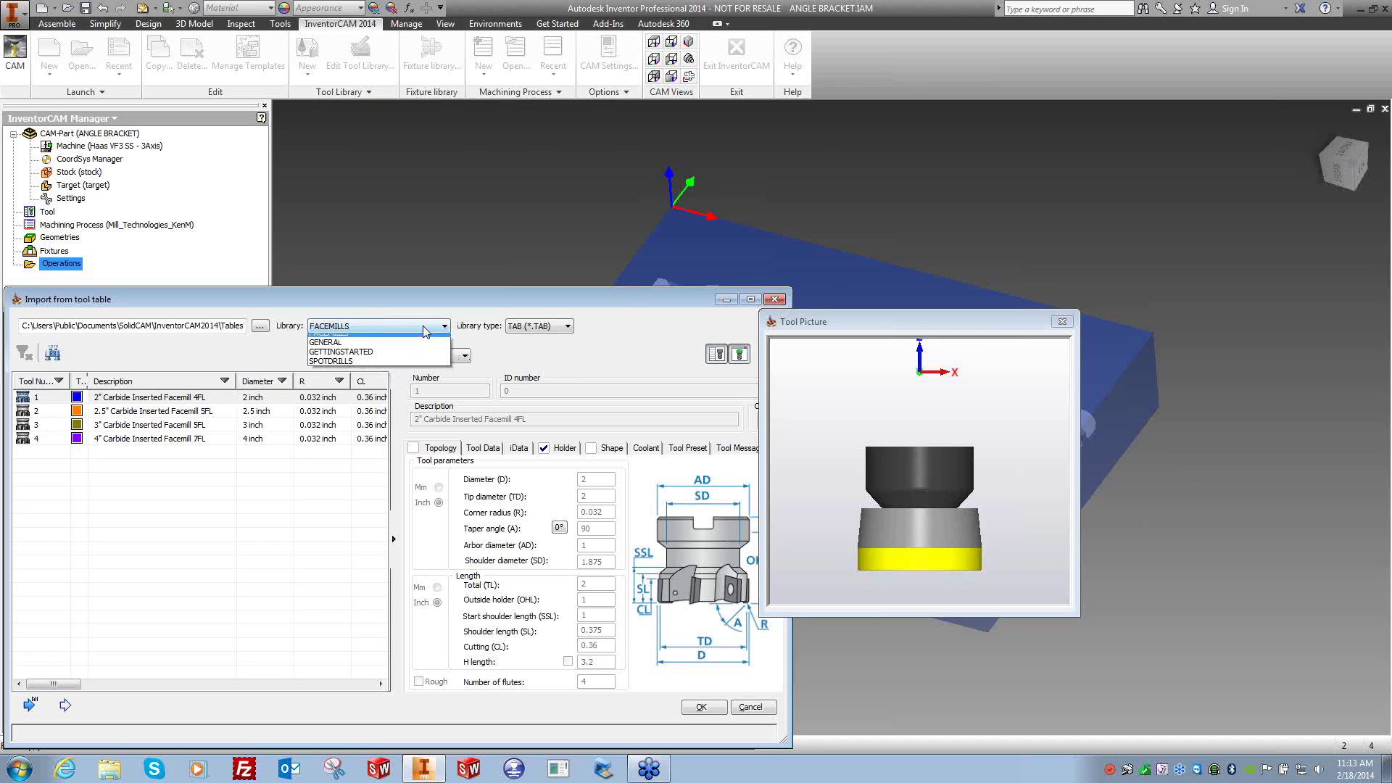
{"action": "left_click", "coordinate": [502, 359]}
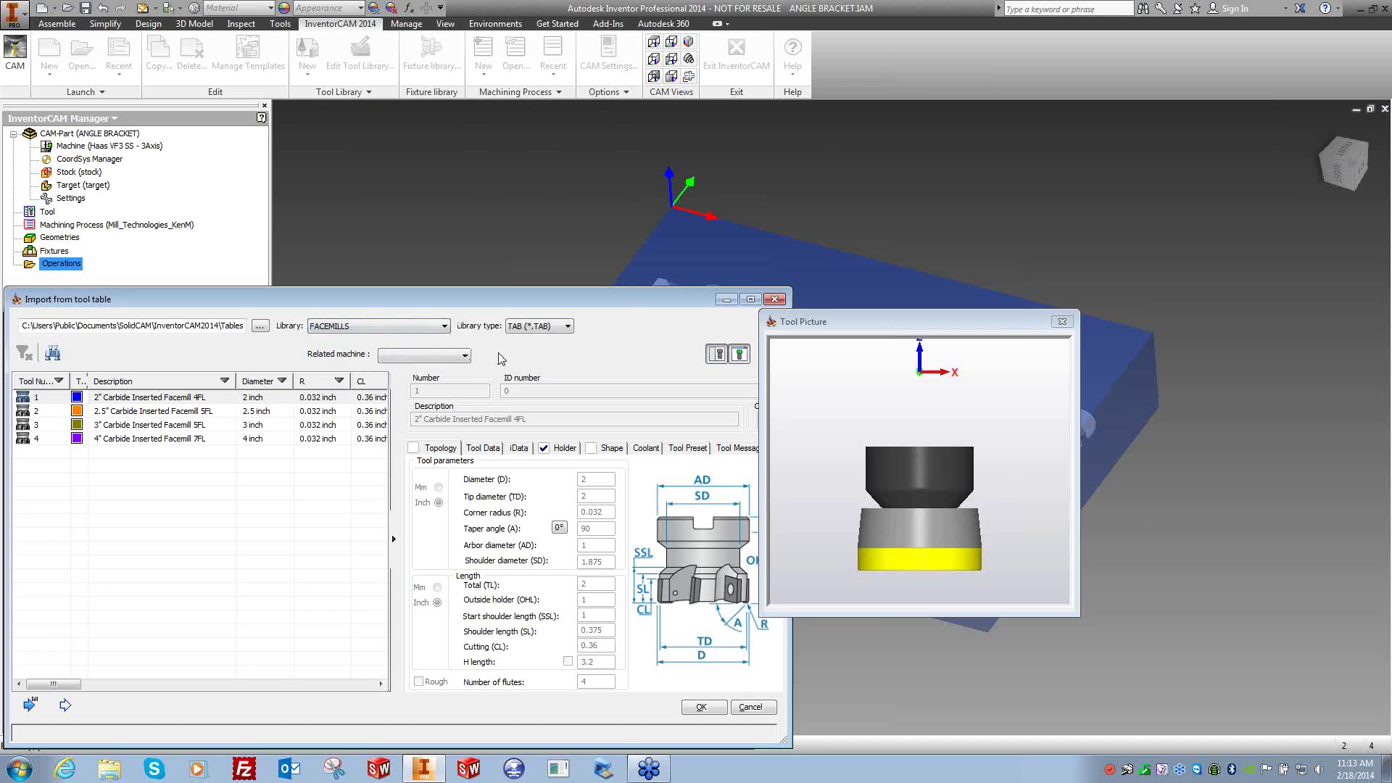
Import the 2" Carbide Inserted Facemill 4FL from the FACEMILLS library.
{"action": "left_click_drag", "start_coordinate": [845, 318], "coordinate": [885, 293]}
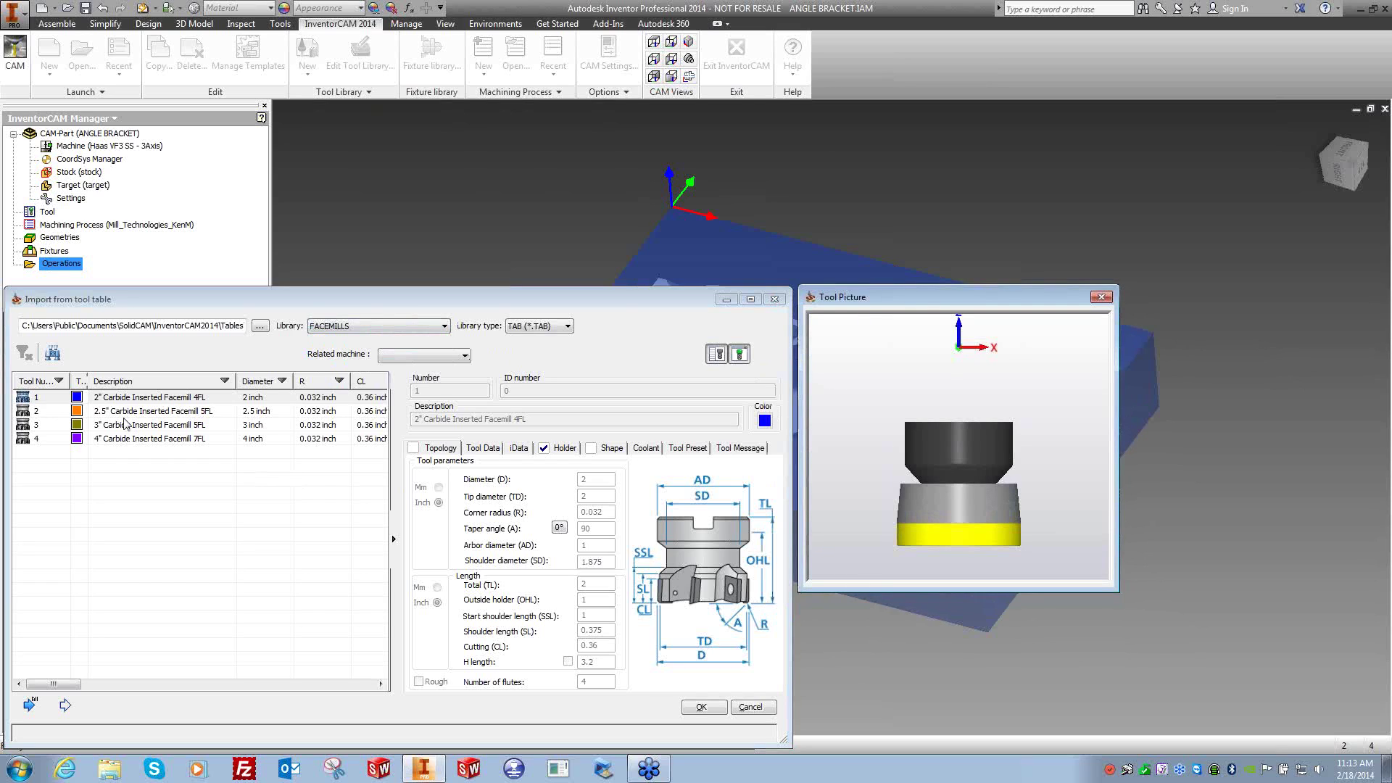
{"action": "left_click", "coordinate": [174, 398]}
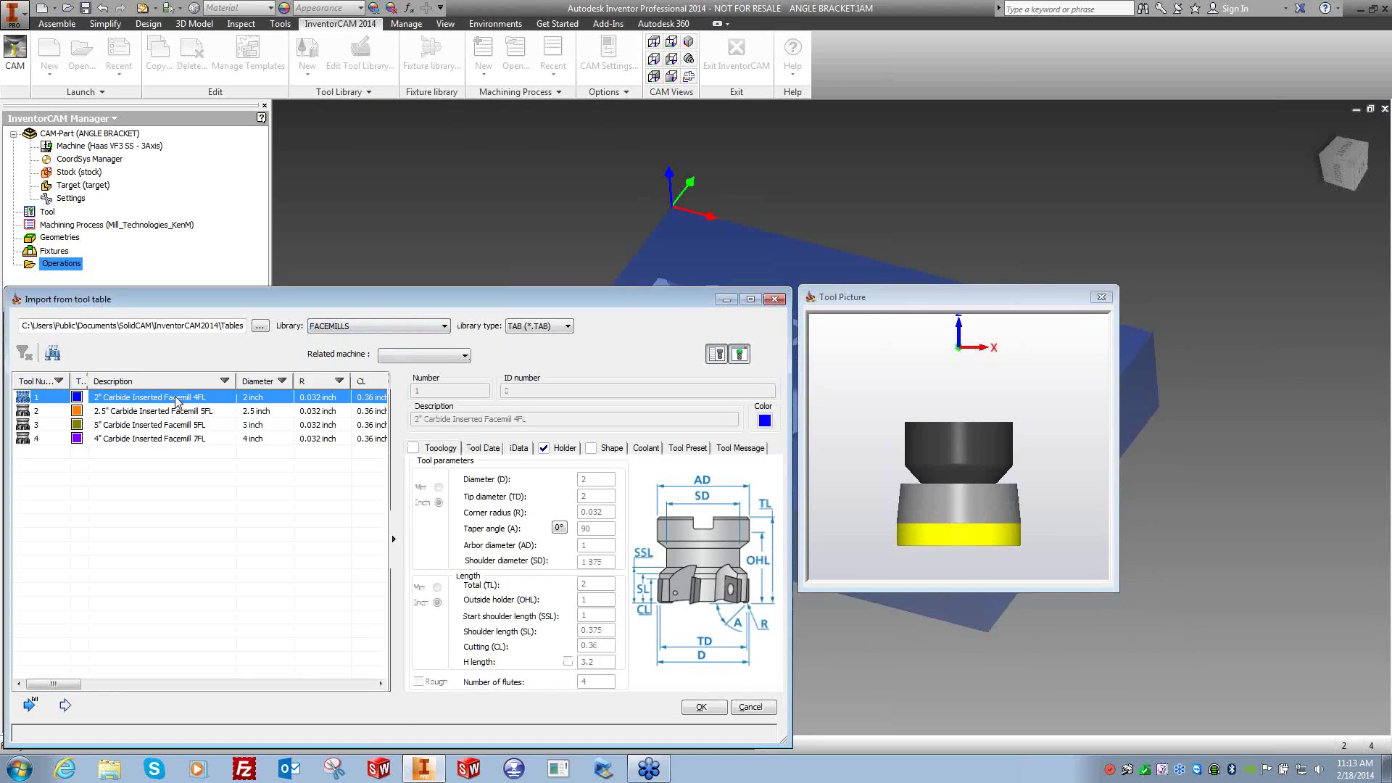
{"action": "left_click", "coordinate": [698, 705]}
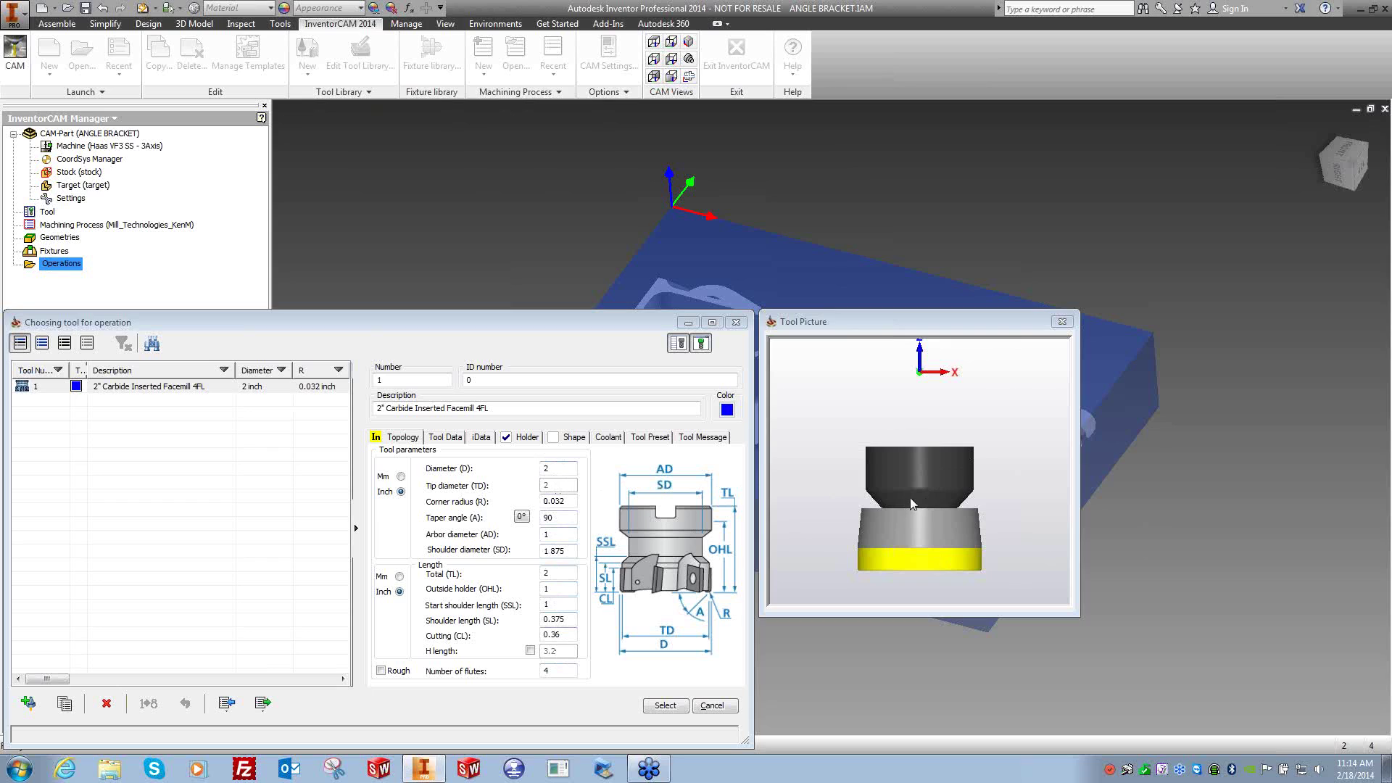
Inspect the imported facemill's 3D preview from several angles, then hide and redisplay the preview.
{"action": "mouse_move", "coordinate": [942, 473]}
{"action": "left_mouse_down"}
{"action": "mouse_move", "coordinate": [954, 493]}
{"action": "mouse_move", "coordinate": [945, 476]}
{"action": "left_mouse_up"}
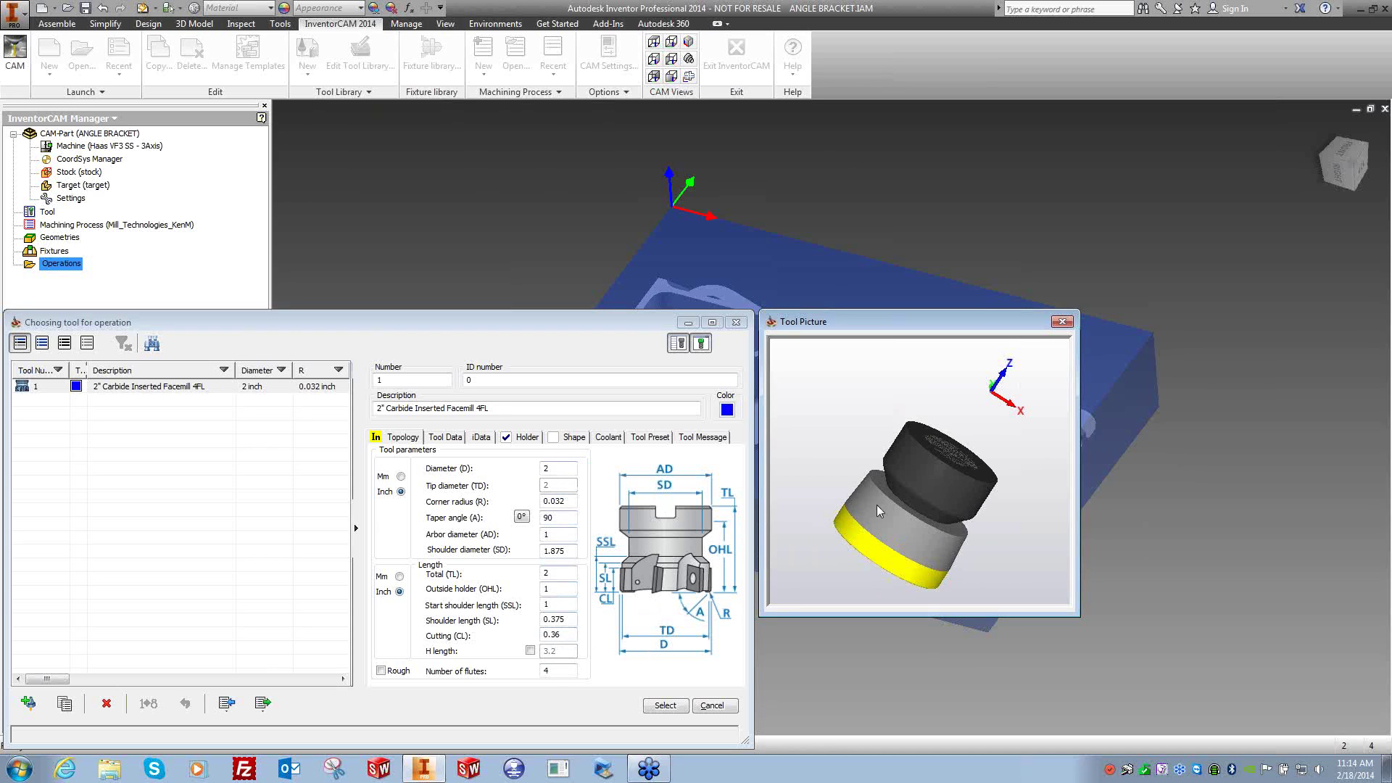
{"action": "mouse_move", "coordinate": [933, 511]}
{"action": "middle_mouse_down"}
{"action": "mouse_move", "coordinate": [916, 512]}
{"action": "mouse_move", "coordinate": [923, 499]}
{"action": "middle_mouse_up"}
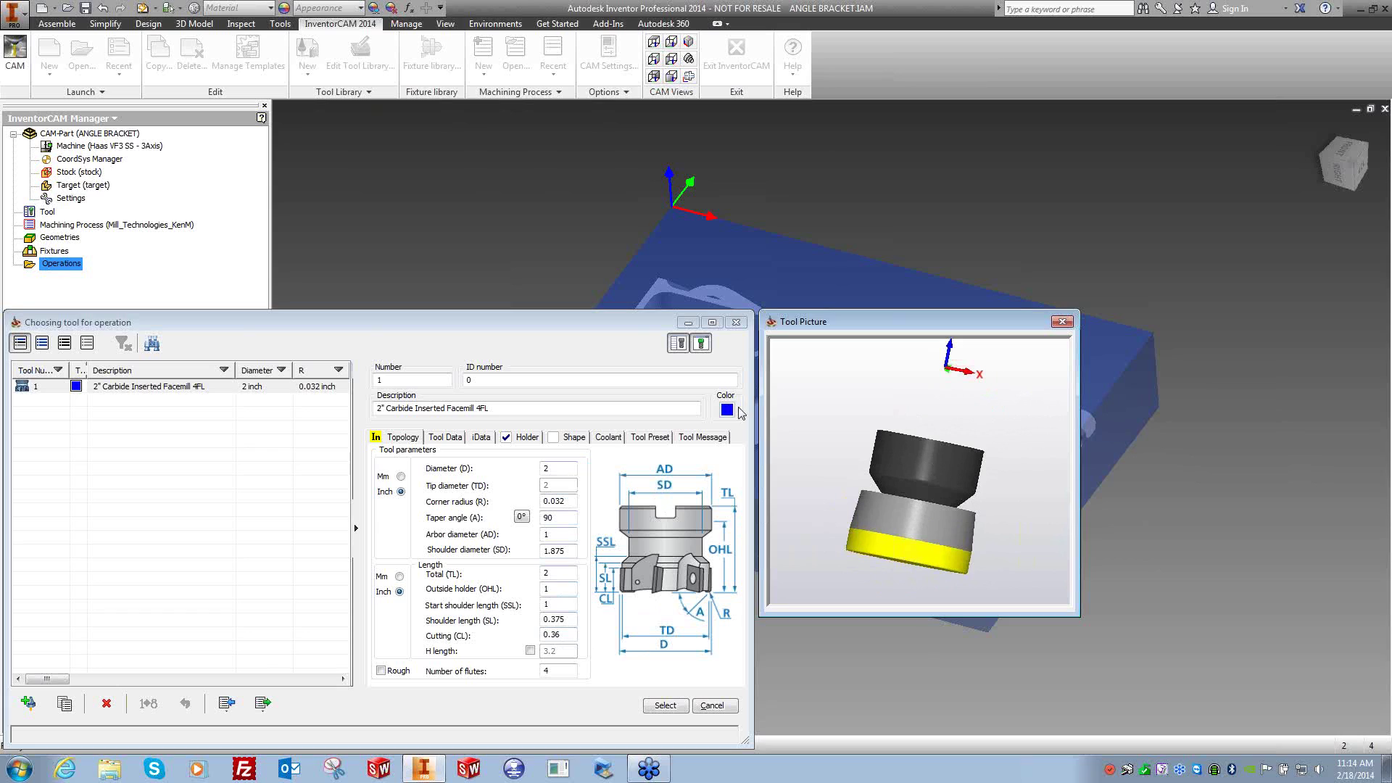
{"action": "left_click", "coordinate": [702, 350]}
{"action": "left_click", "coordinate": [701, 346]}
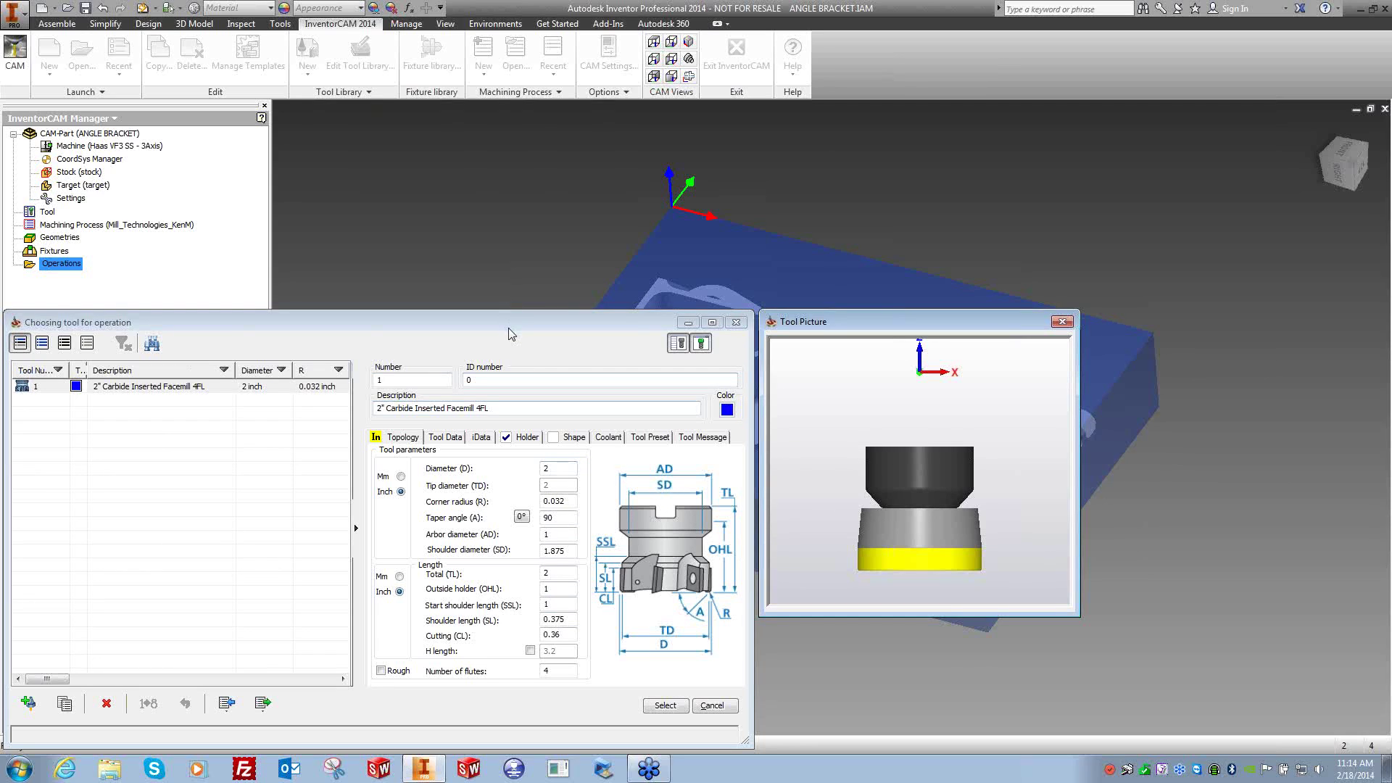
Examine the facemill's full row in the expanded tool table, widening the user-defined tool type column, and restore the parameter view.
{"action": "left_click", "coordinate": [680, 346]}
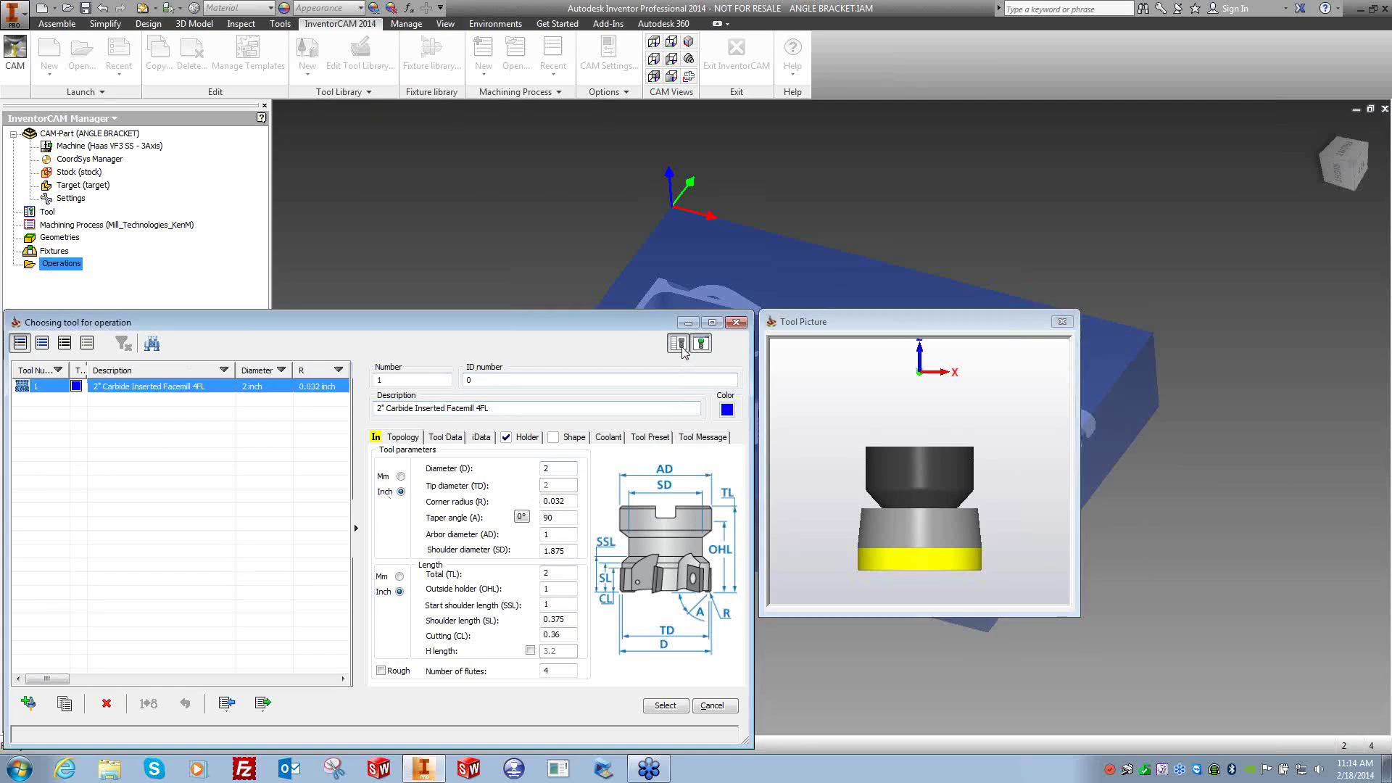
{"action": "mouse_move", "coordinate": [148, 677]}
{"action": "left_mouse_down"}
{"action": "mouse_move", "coordinate": [573, 712]}
{"action": "mouse_move", "coordinate": [123, 686]}
{"action": "left_mouse_up"}
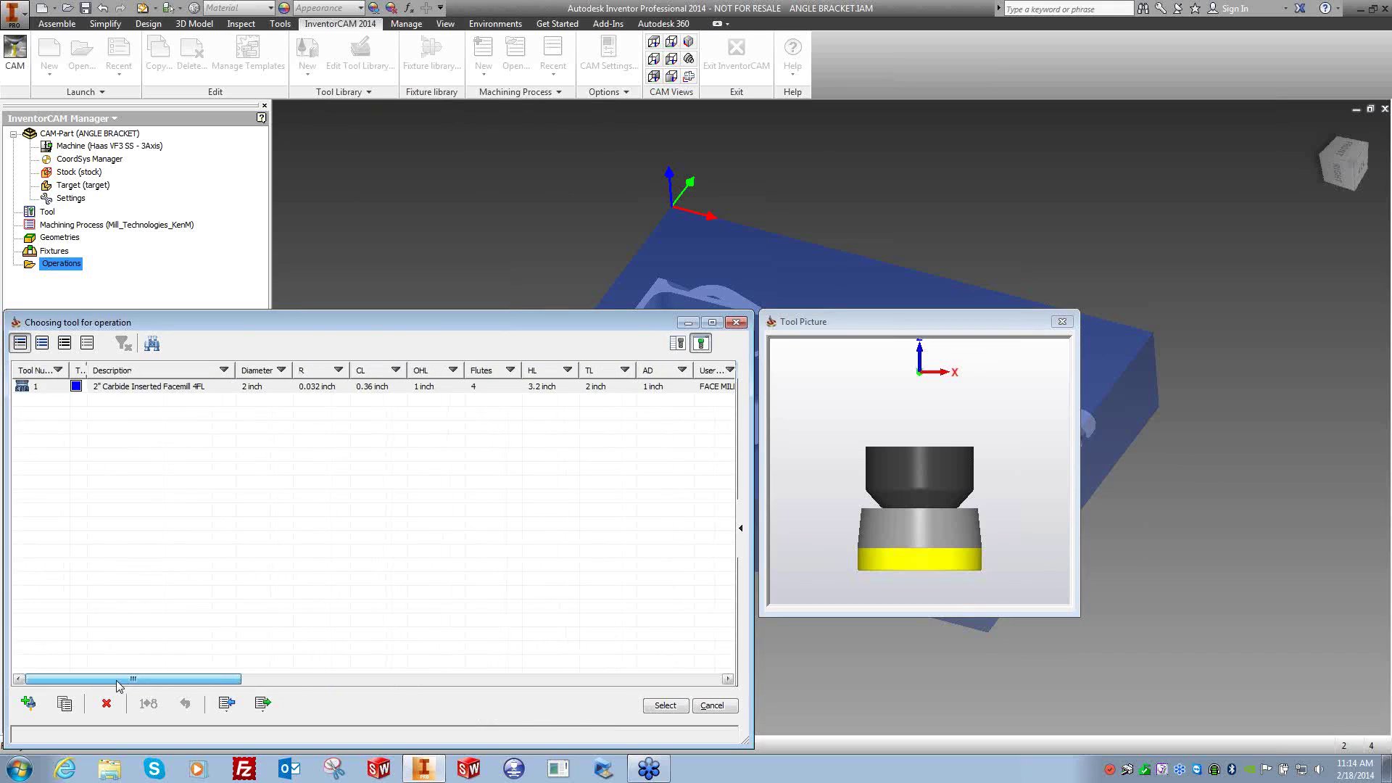
{"action": "left_click", "coordinate": [741, 530]}
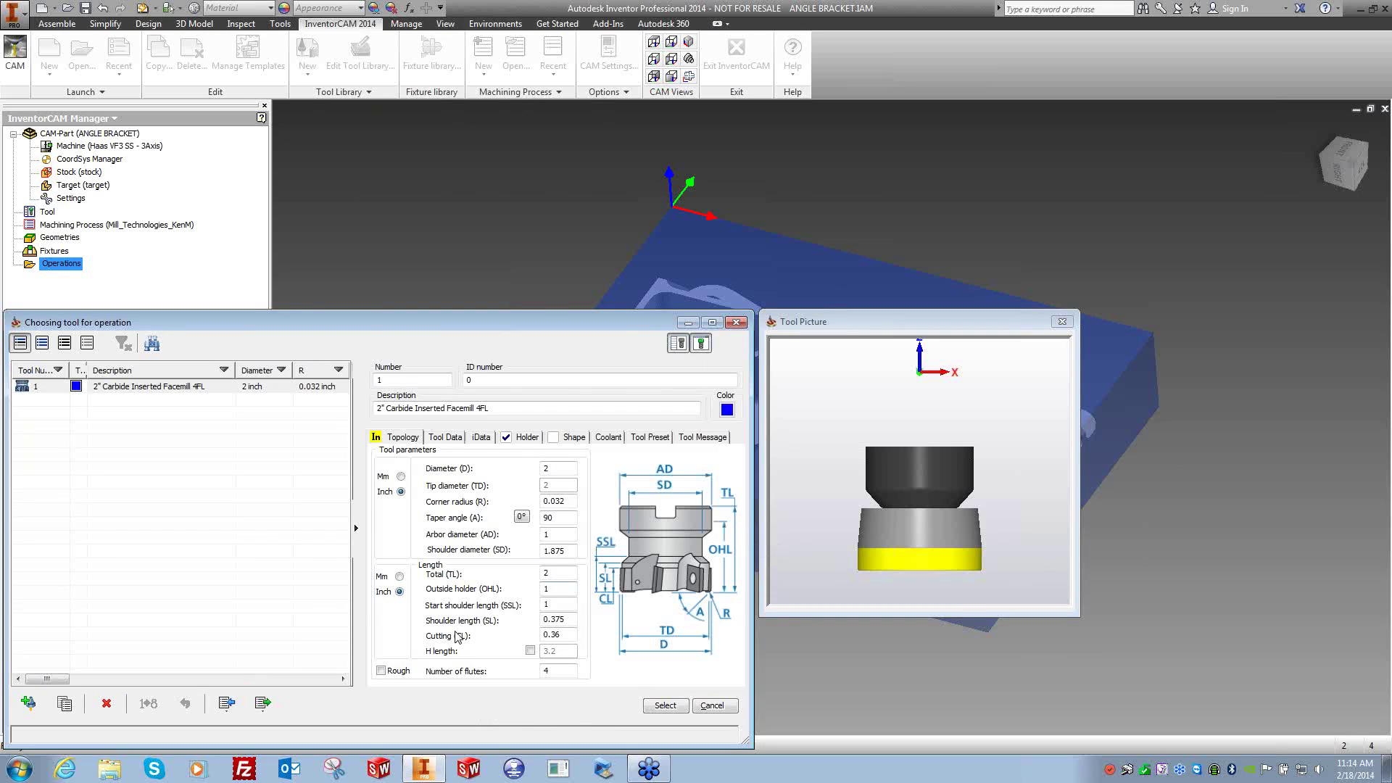
{"action": "left_click_drag", "start_coordinate": [73, 677], "coordinate": [99, 678]}
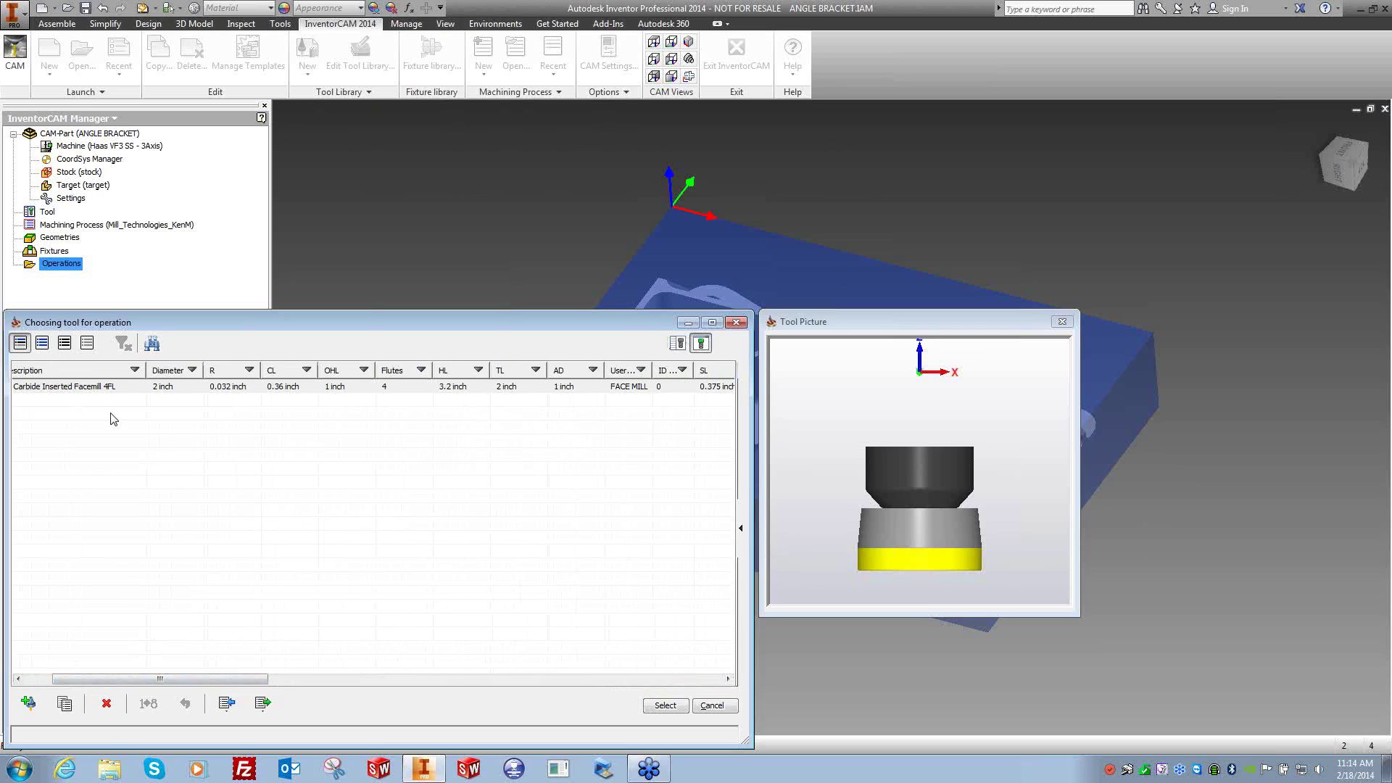
{"action": "left_click_drag", "start_coordinate": [160, 678], "coordinate": [203, 679]}
{"action": "left_click_drag", "start_coordinate": [503, 370], "coordinate": [635, 370]}
{"action": "left_click", "coordinate": [601, 386]}
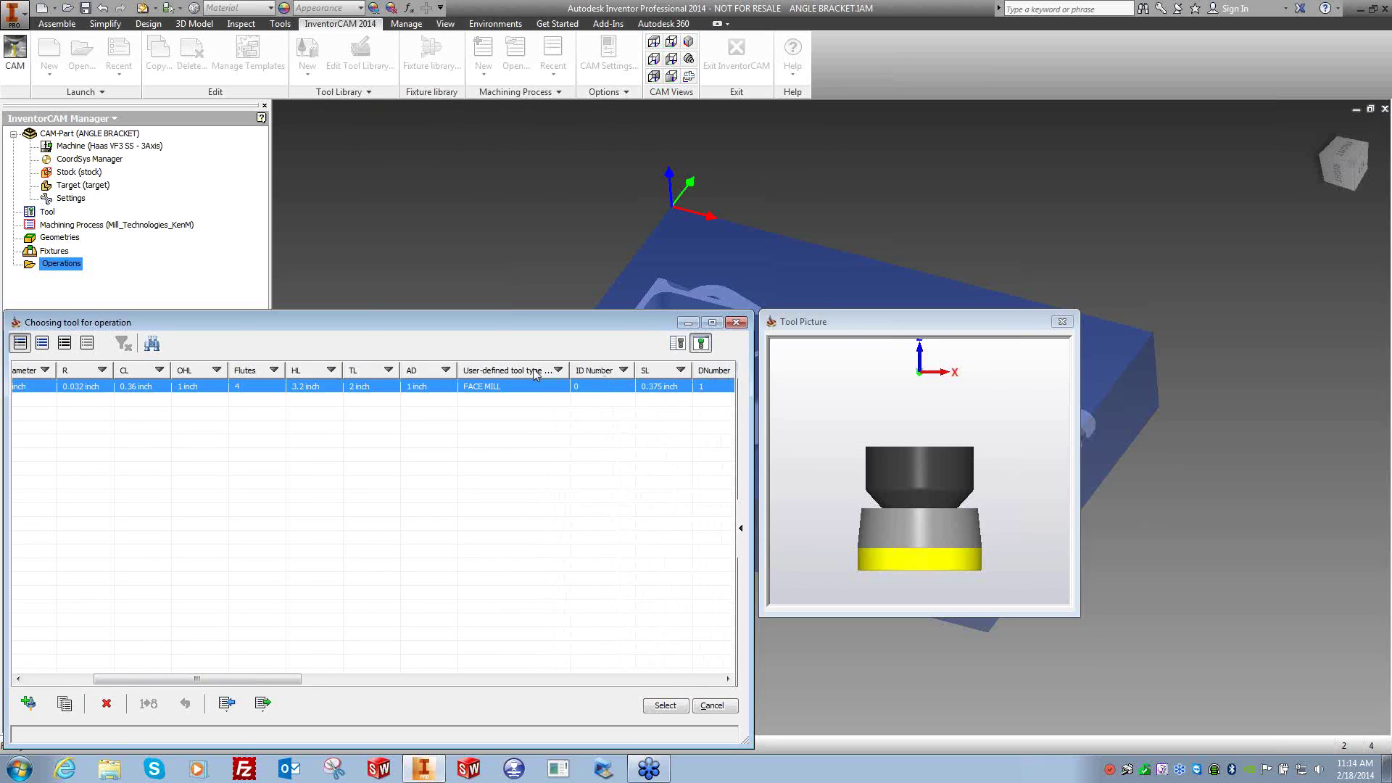
{"action": "left_click_drag", "start_coordinate": [234, 680], "coordinate": [160, 680]}
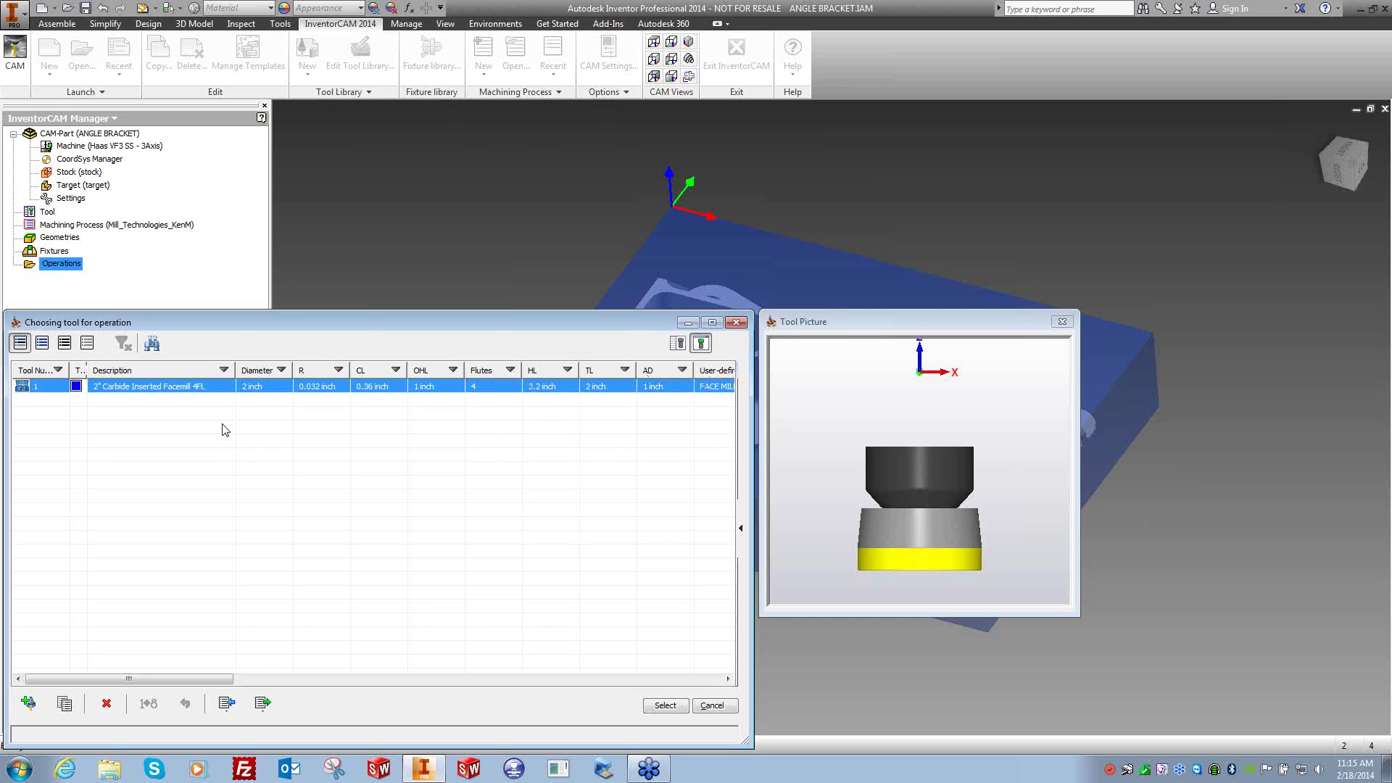
{"action": "left_click", "coordinate": [740, 527]}
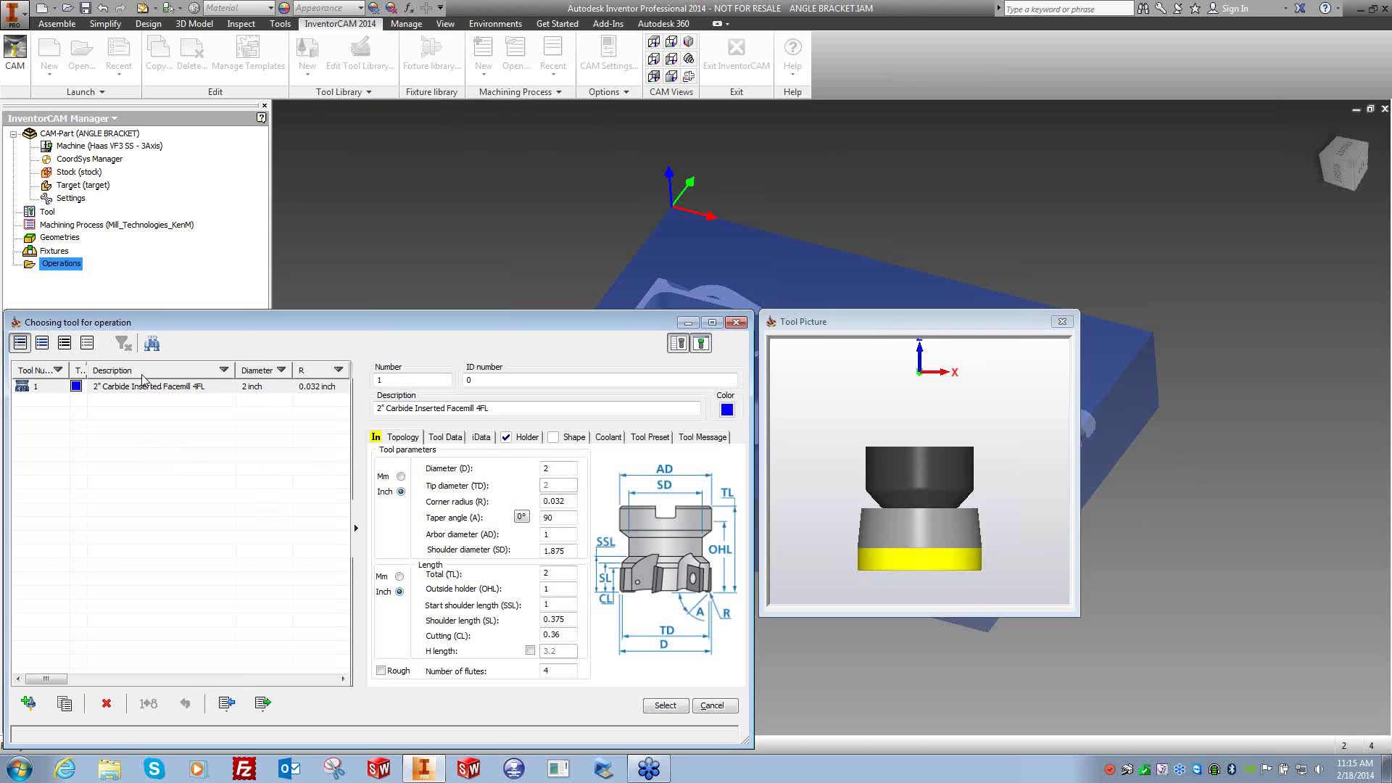
{"action": "left_click_drag", "start_coordinate": [493, 408], "coordinate": [354, 415]}
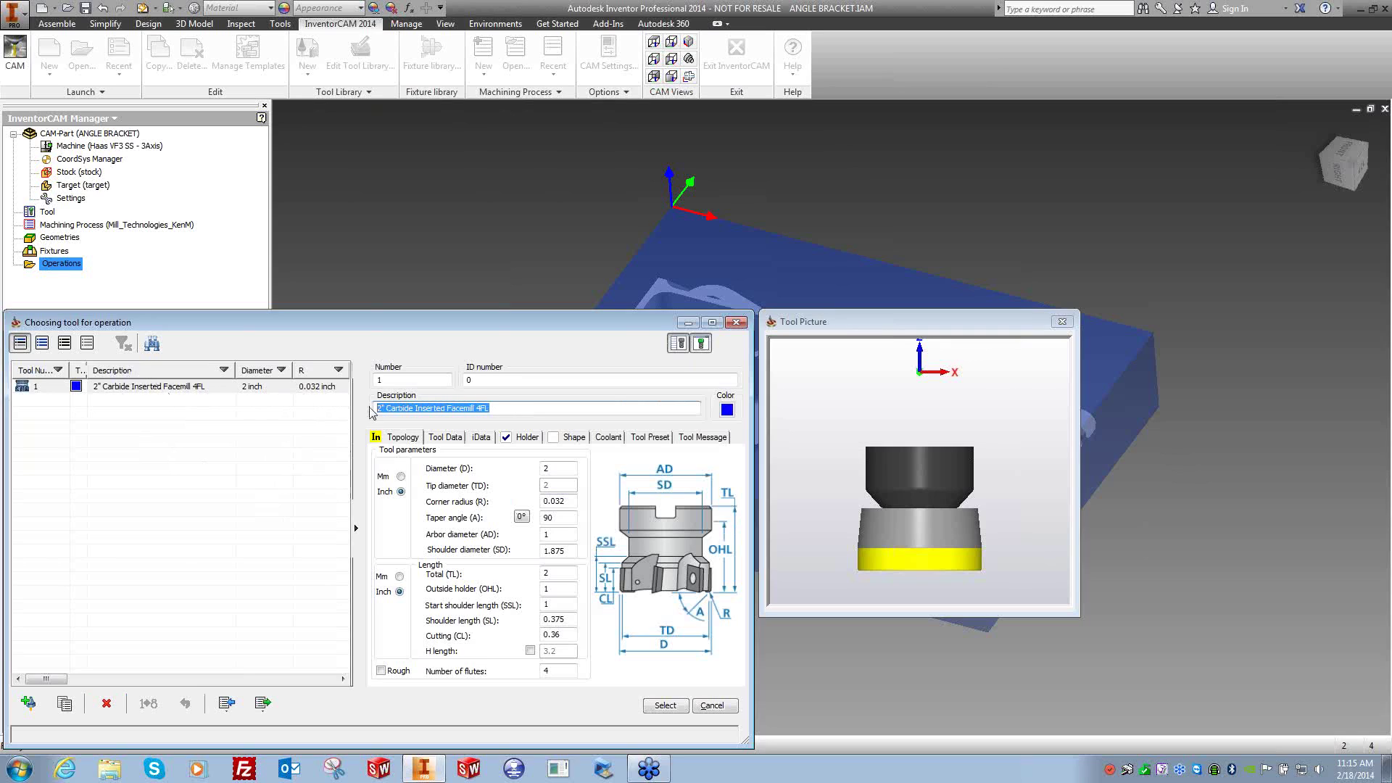
{"action": "left_click", "coordinate": [529, 408]}
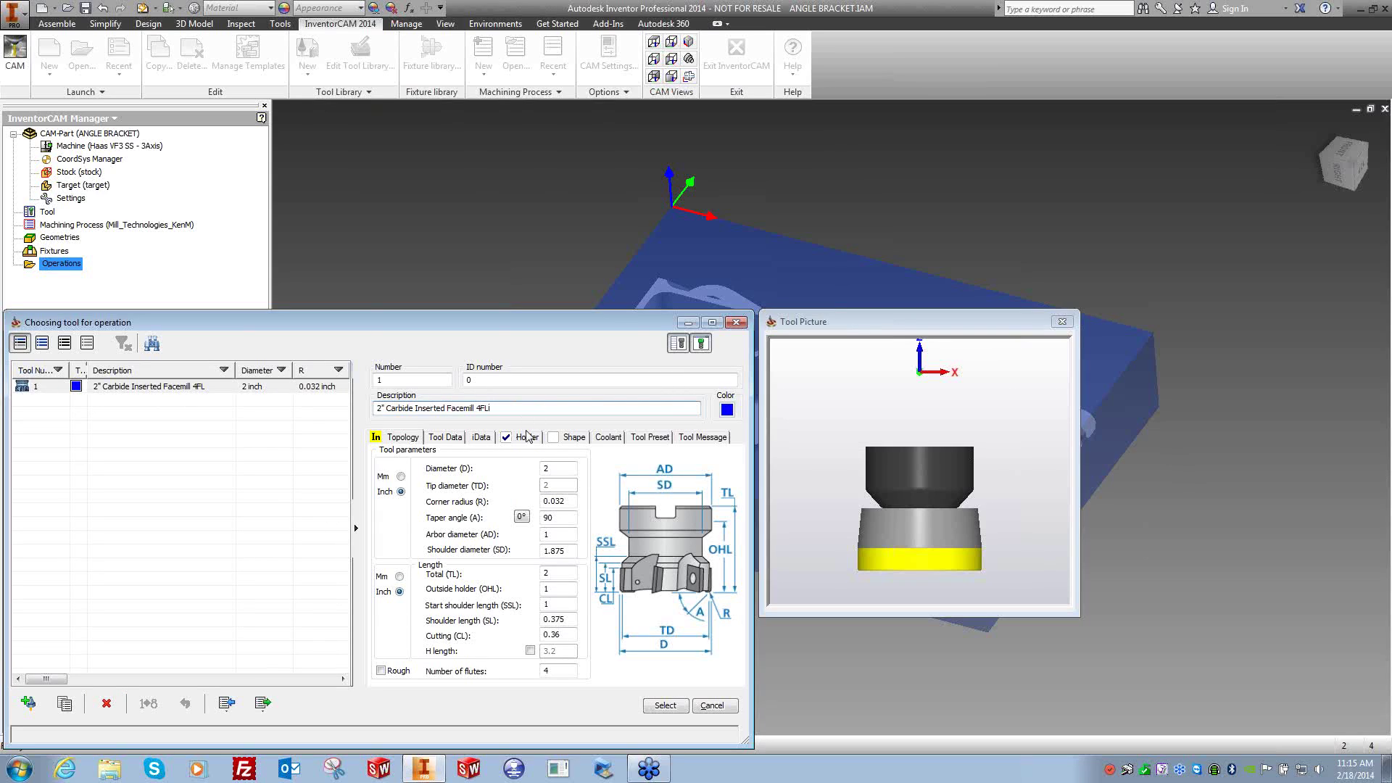
{"action": "left_click_drag", "start_coordinate": [494, 409], "coordinate": [374, 410]}
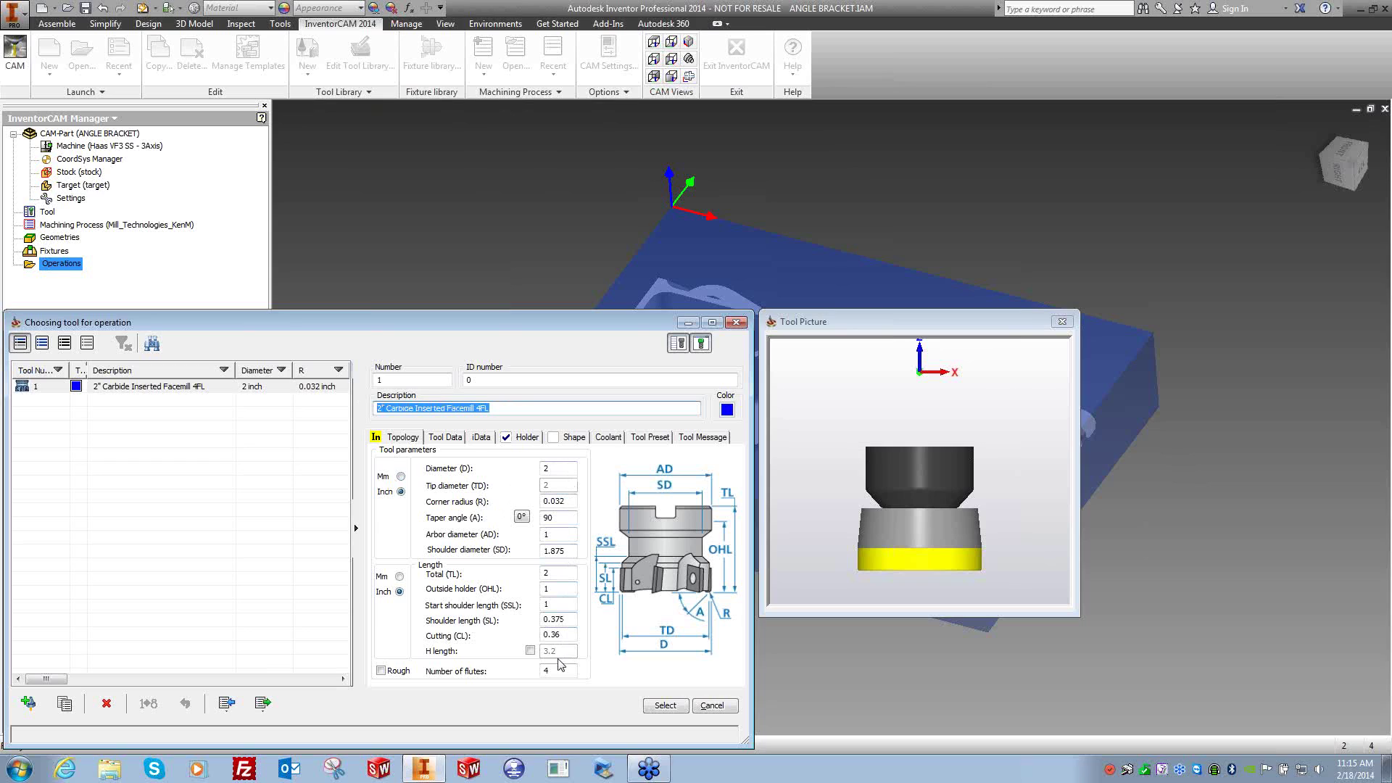
Review the holder settings of the 2" Carbide Inserted Facemill 4FL.
{"action": "left_click", "coordinate": [531, 439]}
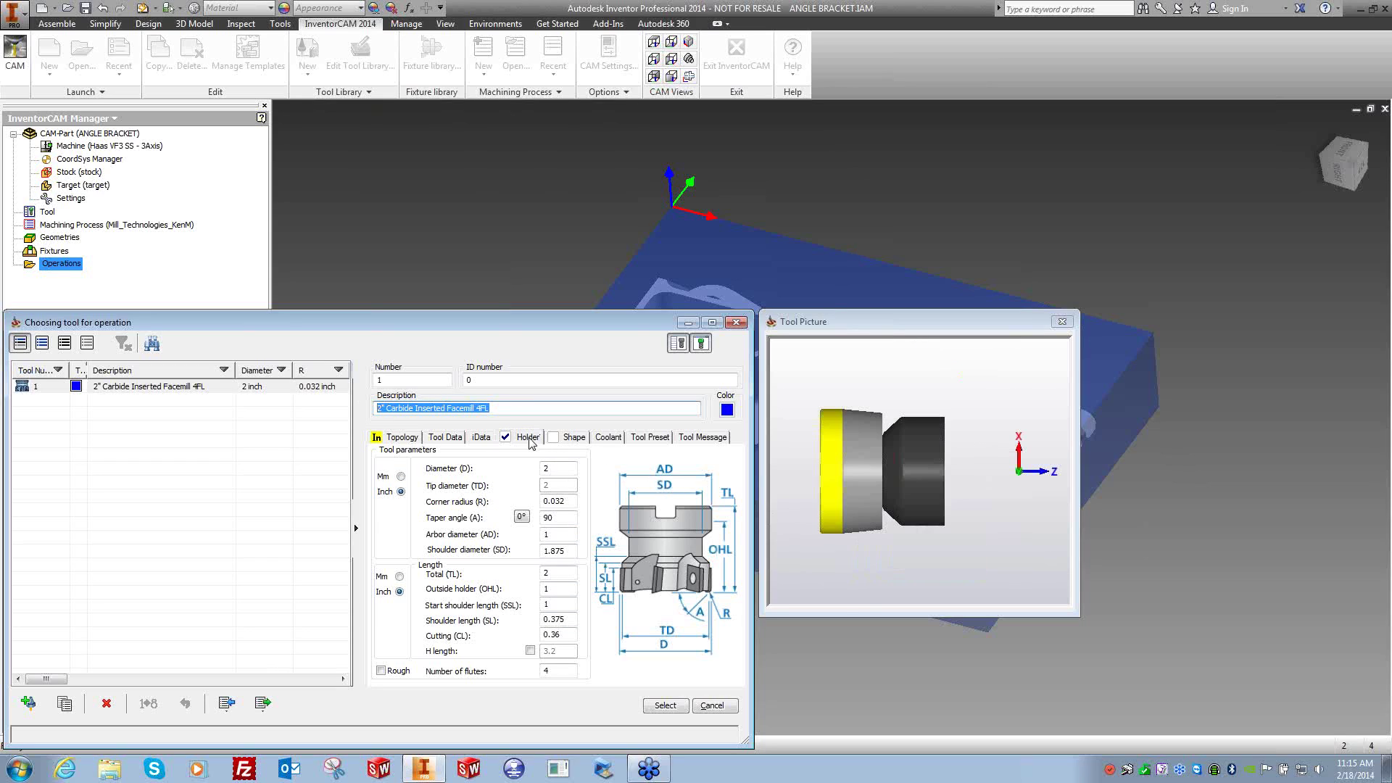
{"action": "left_click", "coordinate": [415, 475]}
{"action": "left_click", "coordinate": [394, 477]}
Return to the facemill's topology, assign it to the face milling operation and display the operation's tool data.
{"action": "left_click", "coordinate": [401, 437]}
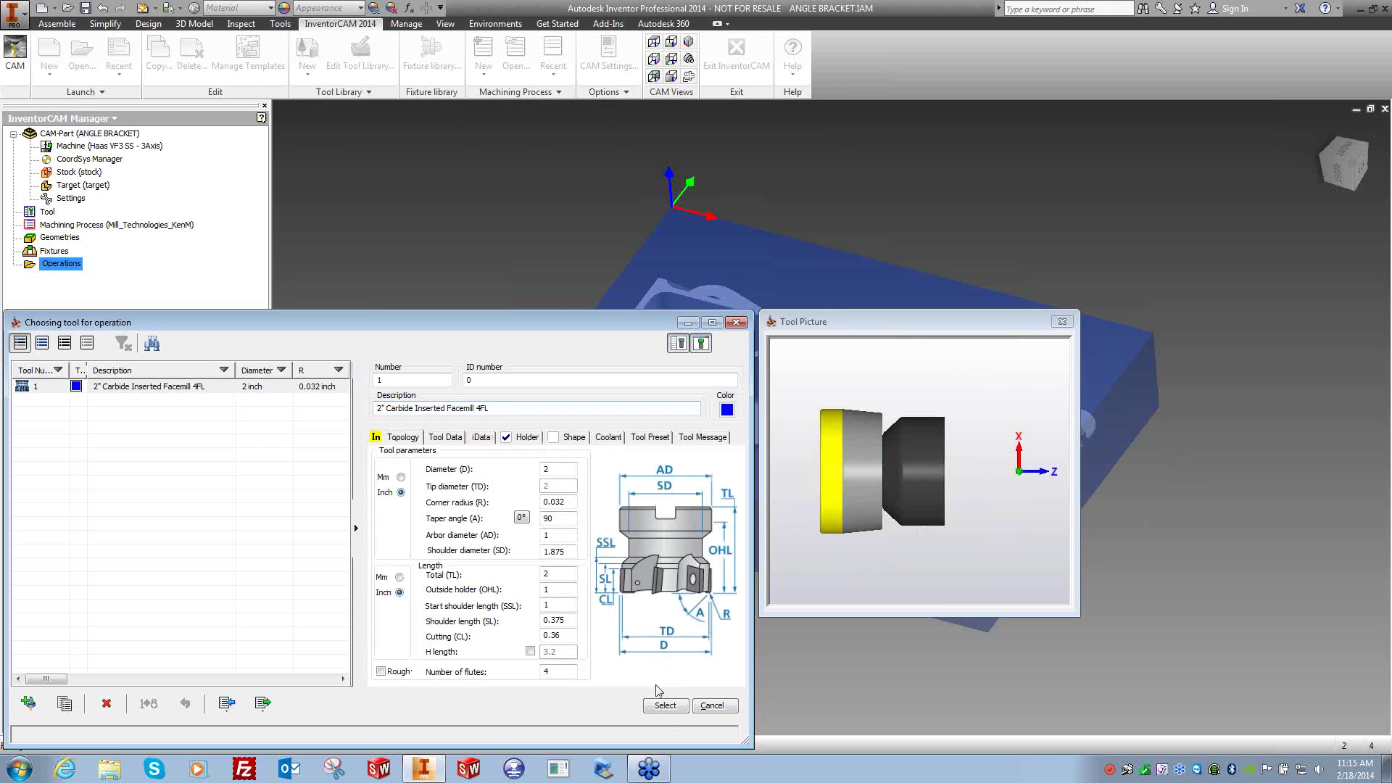
{"action": "left_click", "coordinate": [665, 706]}
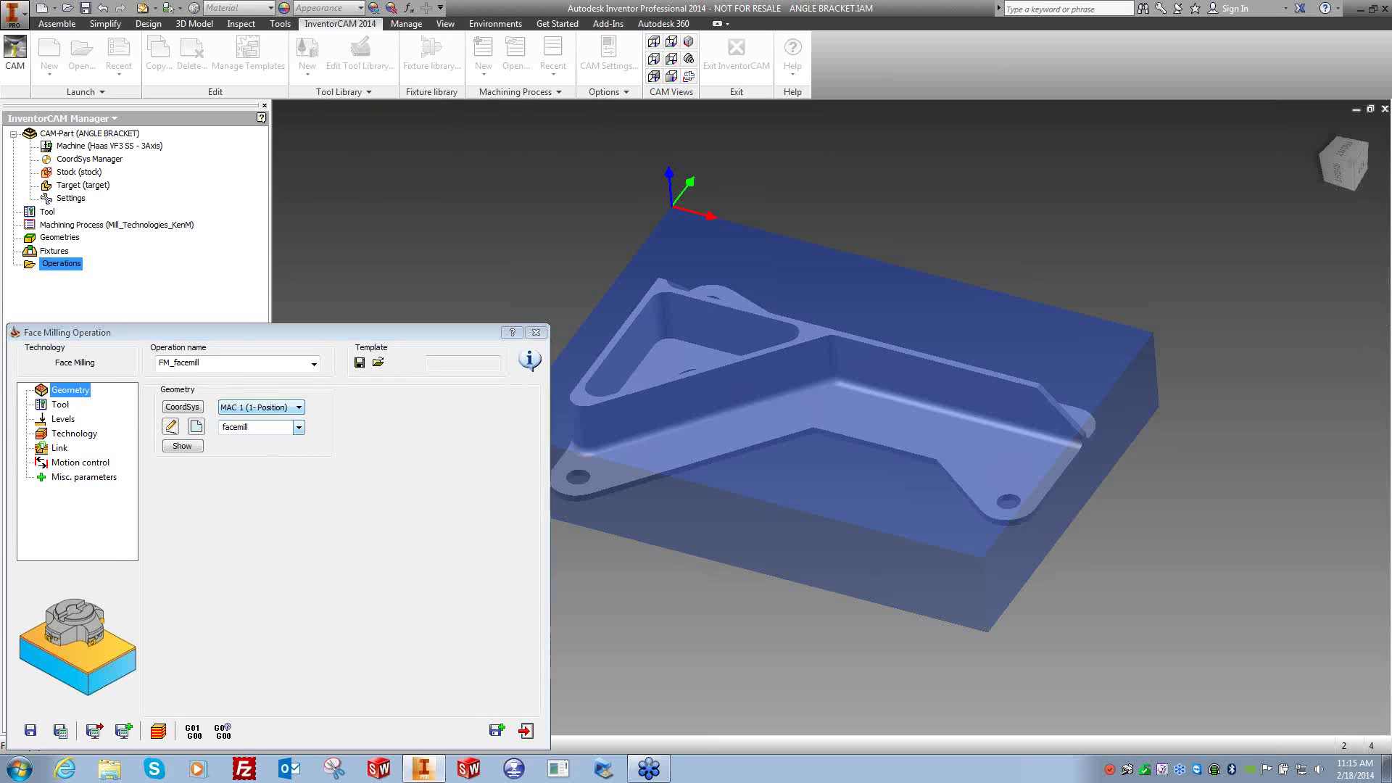
{"action": "left_click", "coordinate": [61, 406]}
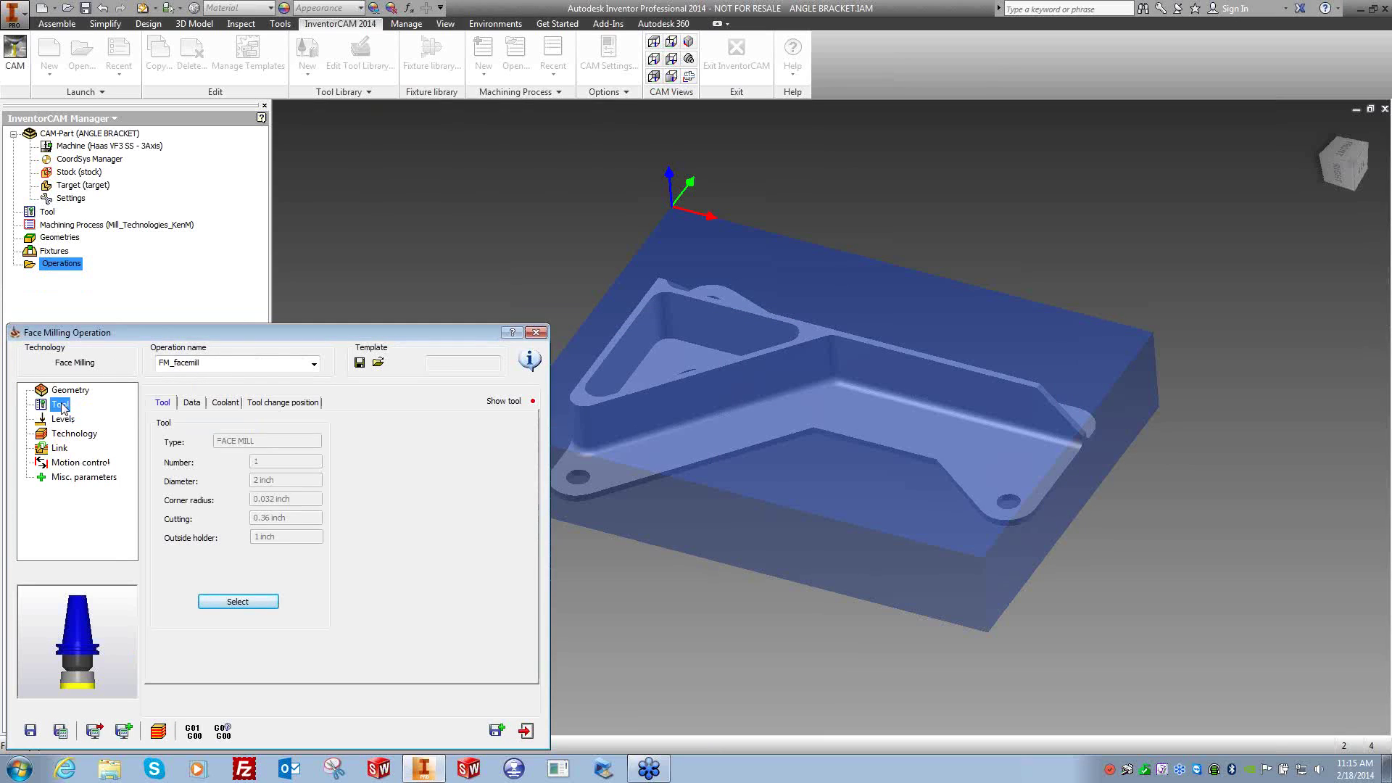
Examine the face milling operation's positioning and milling levels, including the deltas and step down, with their explanatory pictures.
{"action": "left_click", "coordinate": [61, 420]}
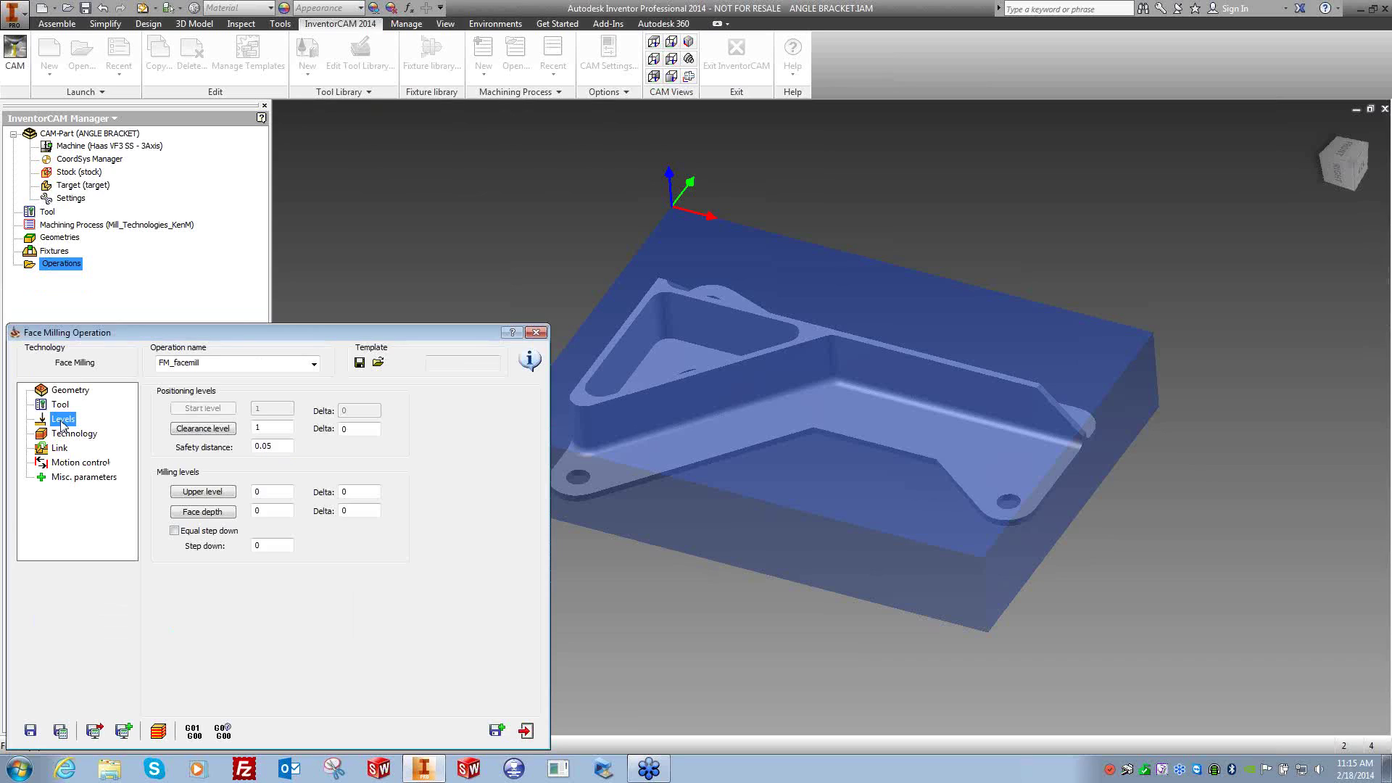
{"action": "left_click", "coordinate": [263, 428]}
{"action": "left_click", "coordinate": [261, 447]}
{"action": "left_click", "coordinate": [269, 491]}
{"action": "left_click", "coordinate": [265, 512]}
{"action": "left_click", "coordinate": [354, 511]}
{"action": "left_click", "coordinate": [355, 493]}
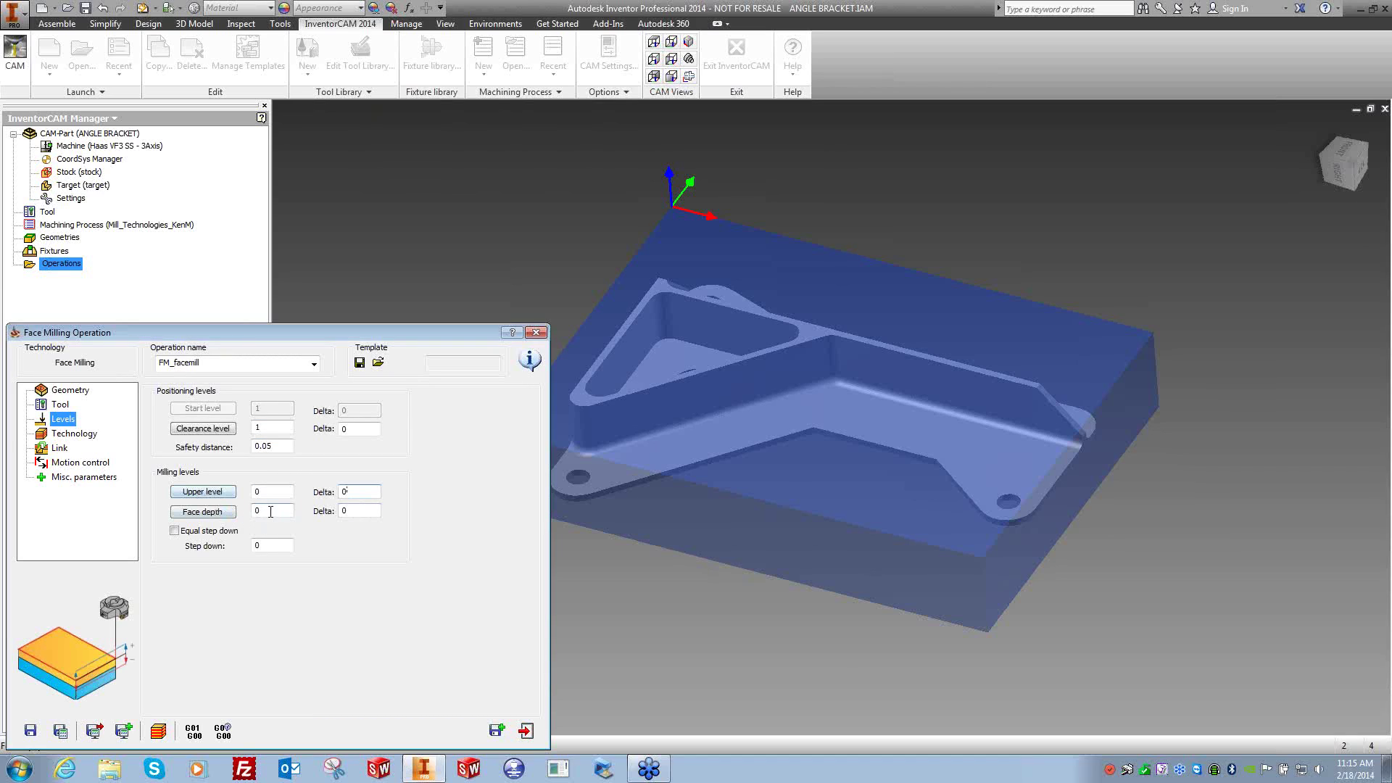
{"action": "left_click", "coordinate": [270, 546]}
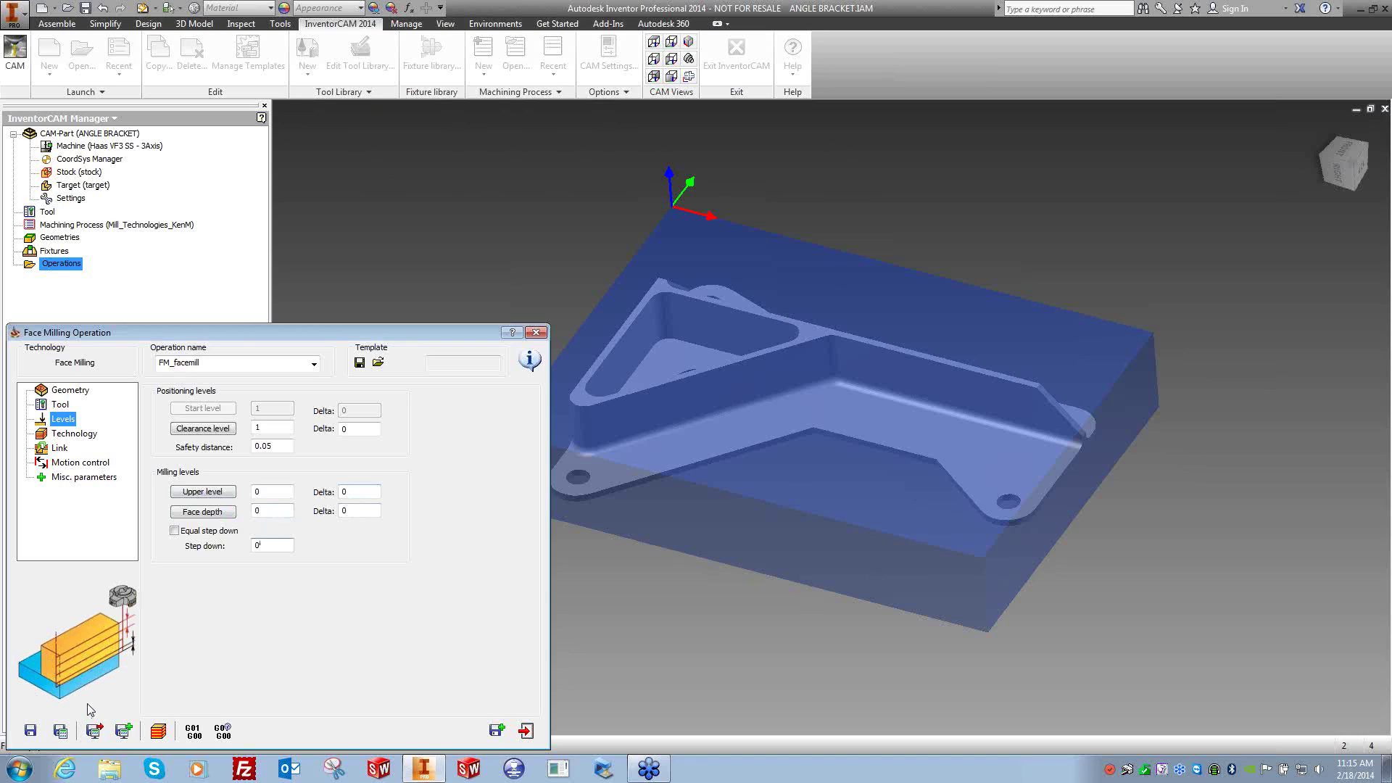
Review what the clearance level, safety distance, upper level and face depth control in the operation.
{"action": "double_click", "coordinate": [269, 427]}
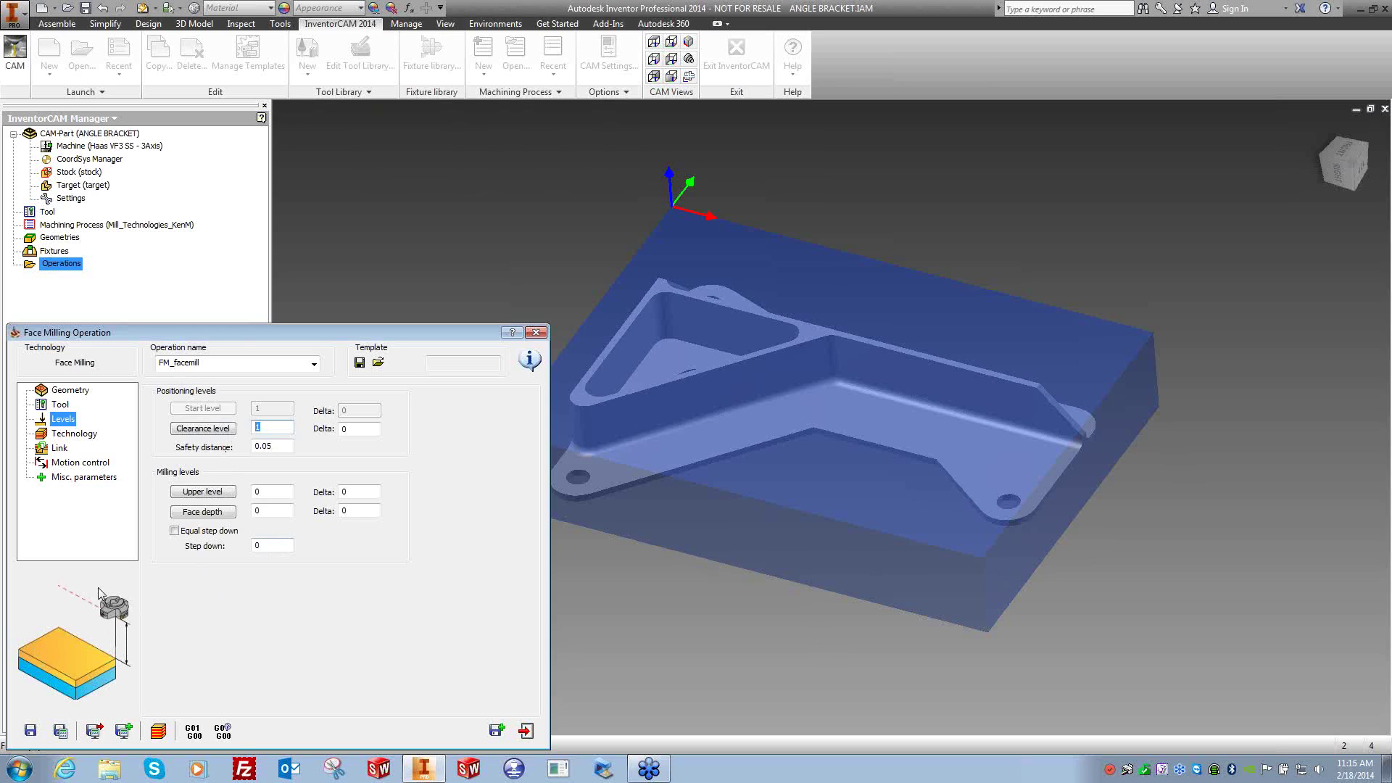
{"action": "key", "text": "Tab"}
{"action": "left_click", "coordinate": [263, 490]}
{"action": "double_click", "coordinate": [257, 511]}
Define the face milling operation's upper level by picking the stock's top face on the model.
{"action": "left_click", "coordinate": [261, 494]}
{"action": "left_click", "coordinate": [203, 492]}
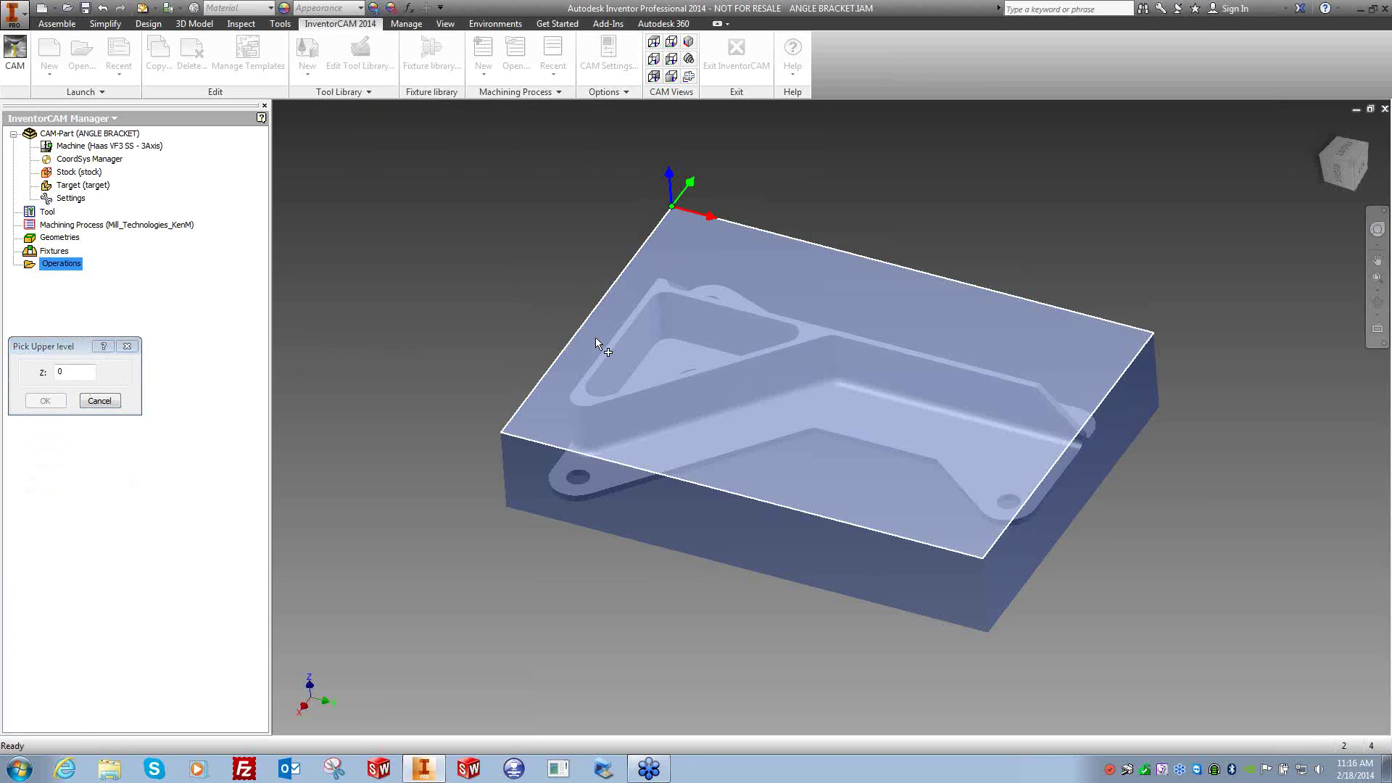
{"action": "left_click", "coordinate": [502, 432]}
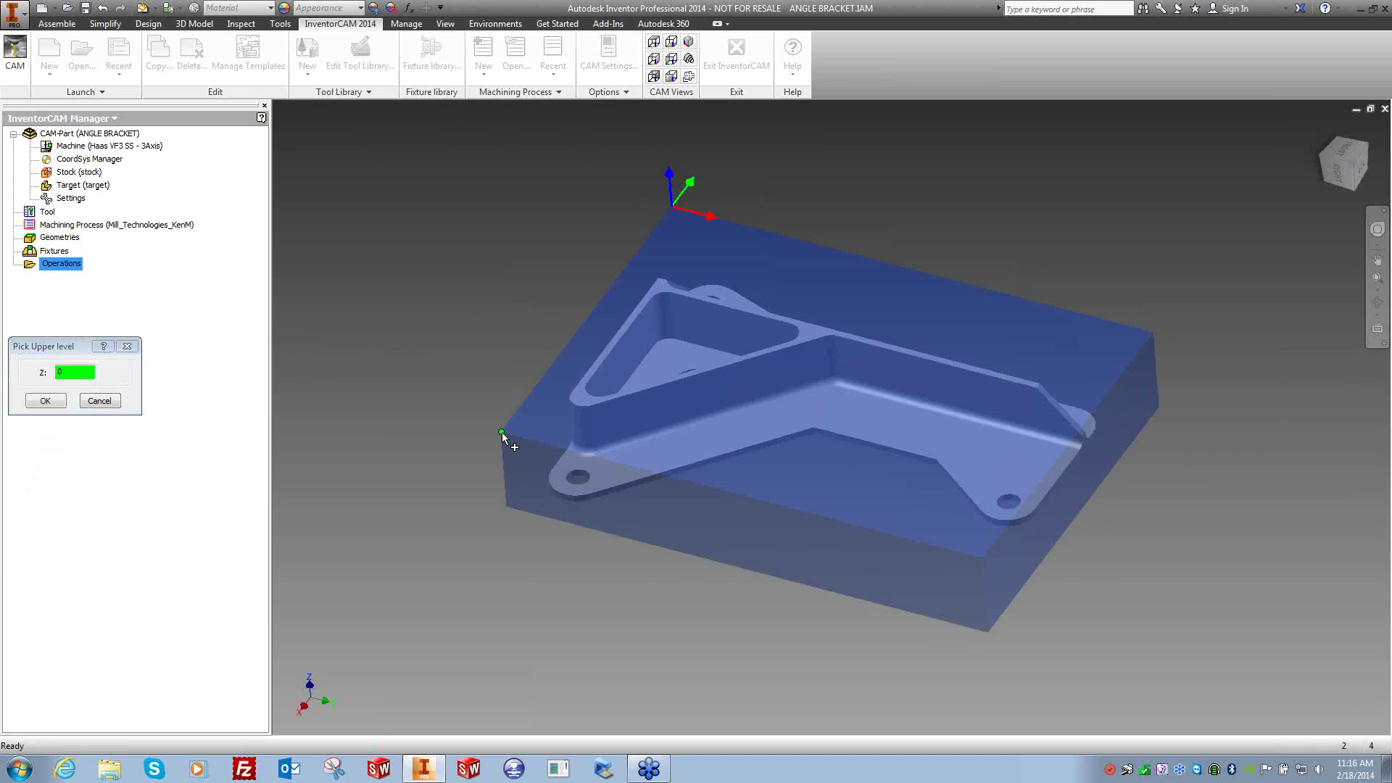
{"action": "left_click", "coordinate": [756, 269]}
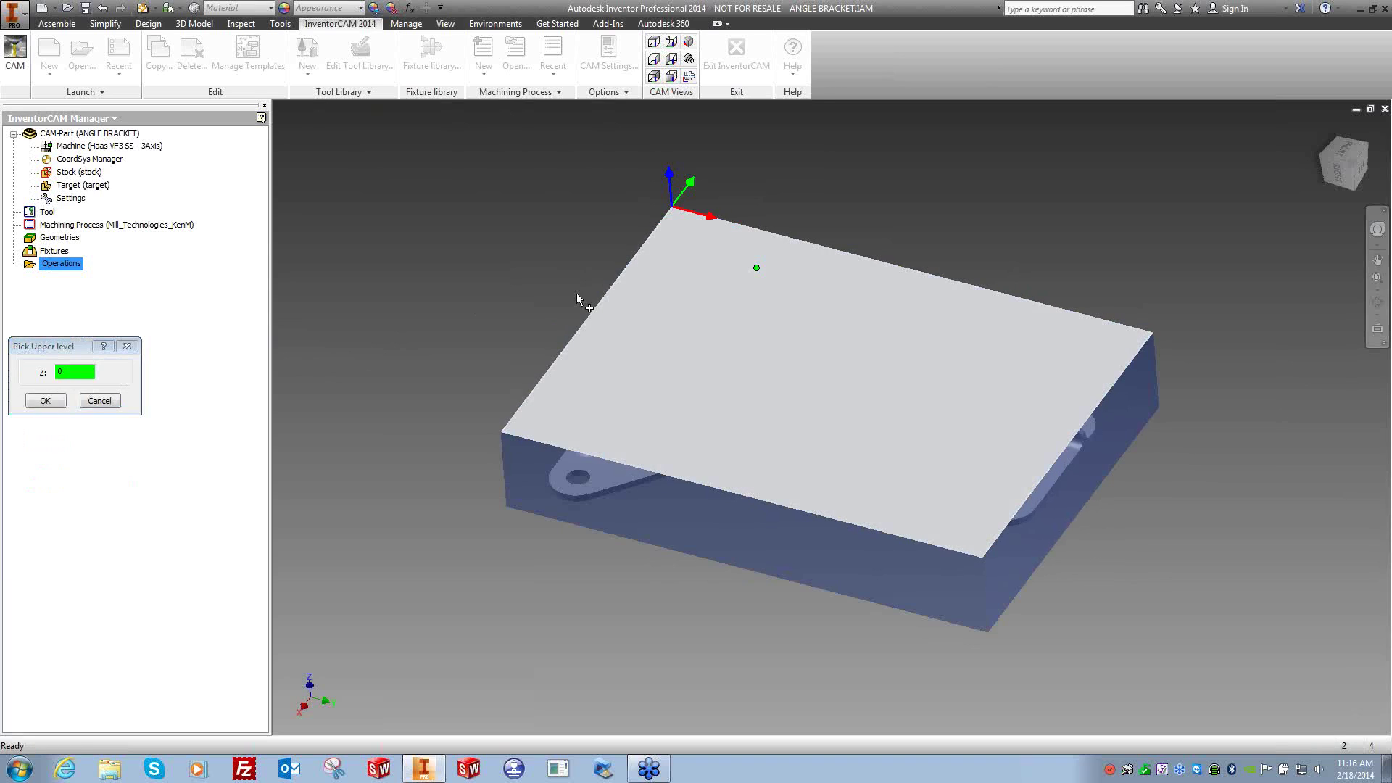
{"action": "key", "text": "Return"}
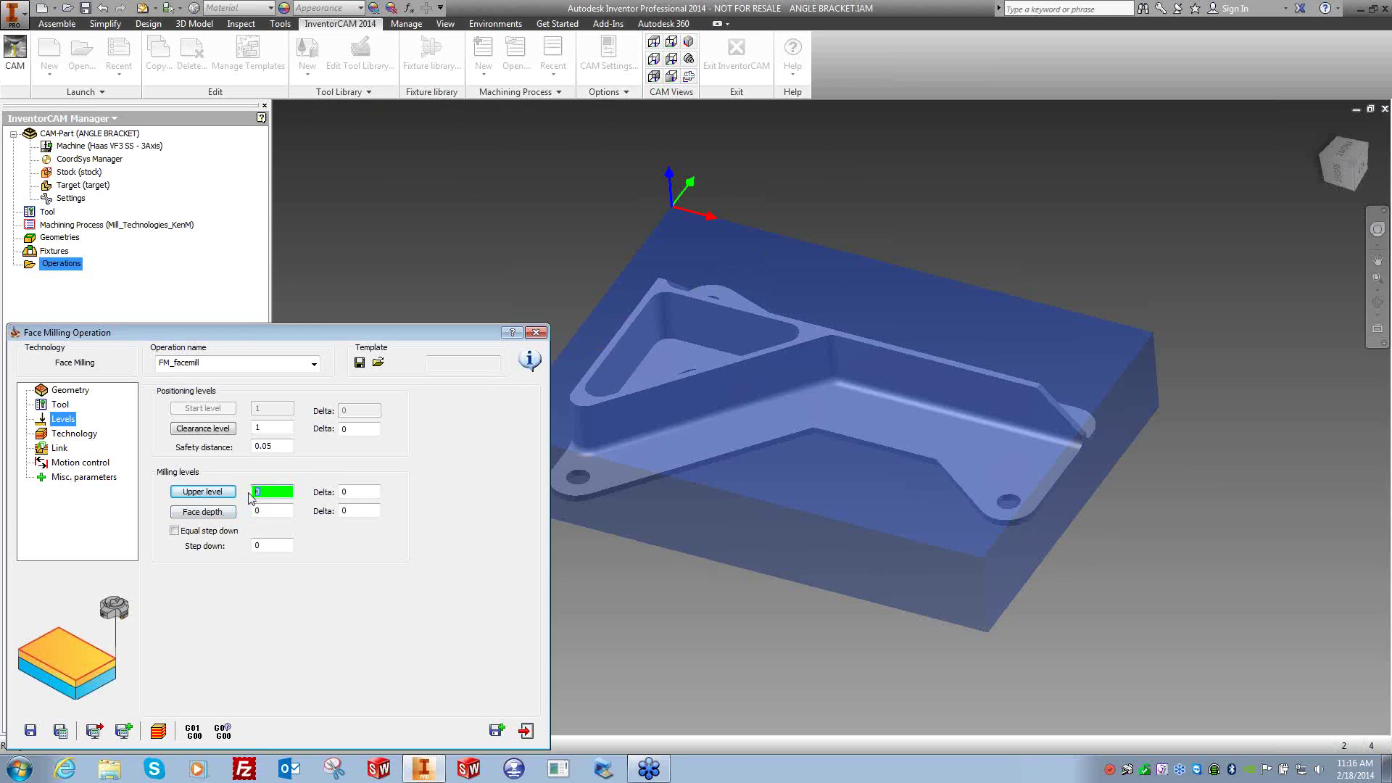
Redefine the face milling operation's upper level by picking the stock's top face again and accepting it.
{"action": "left_click", "coordinate": [203, 492]}
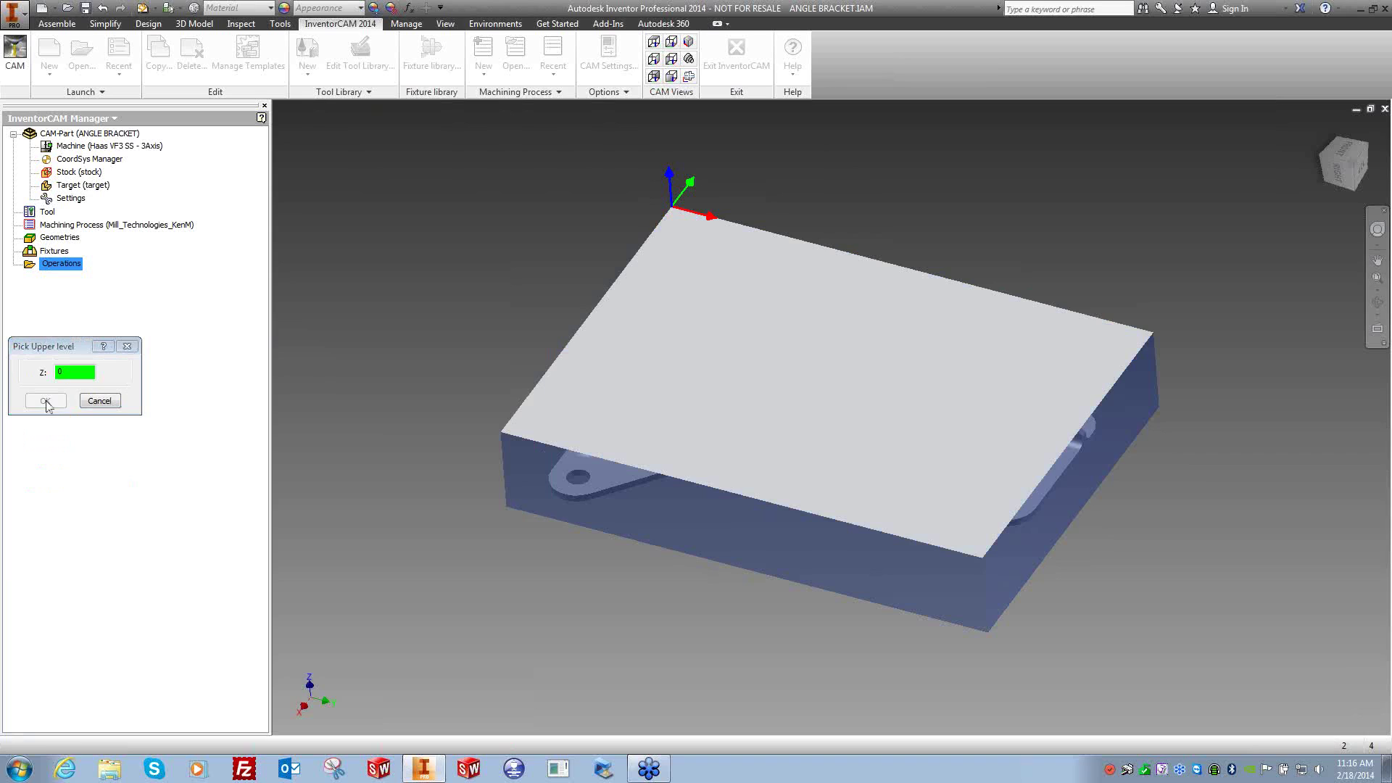
{"action": "left_click", "coordinate": [529, 439]}
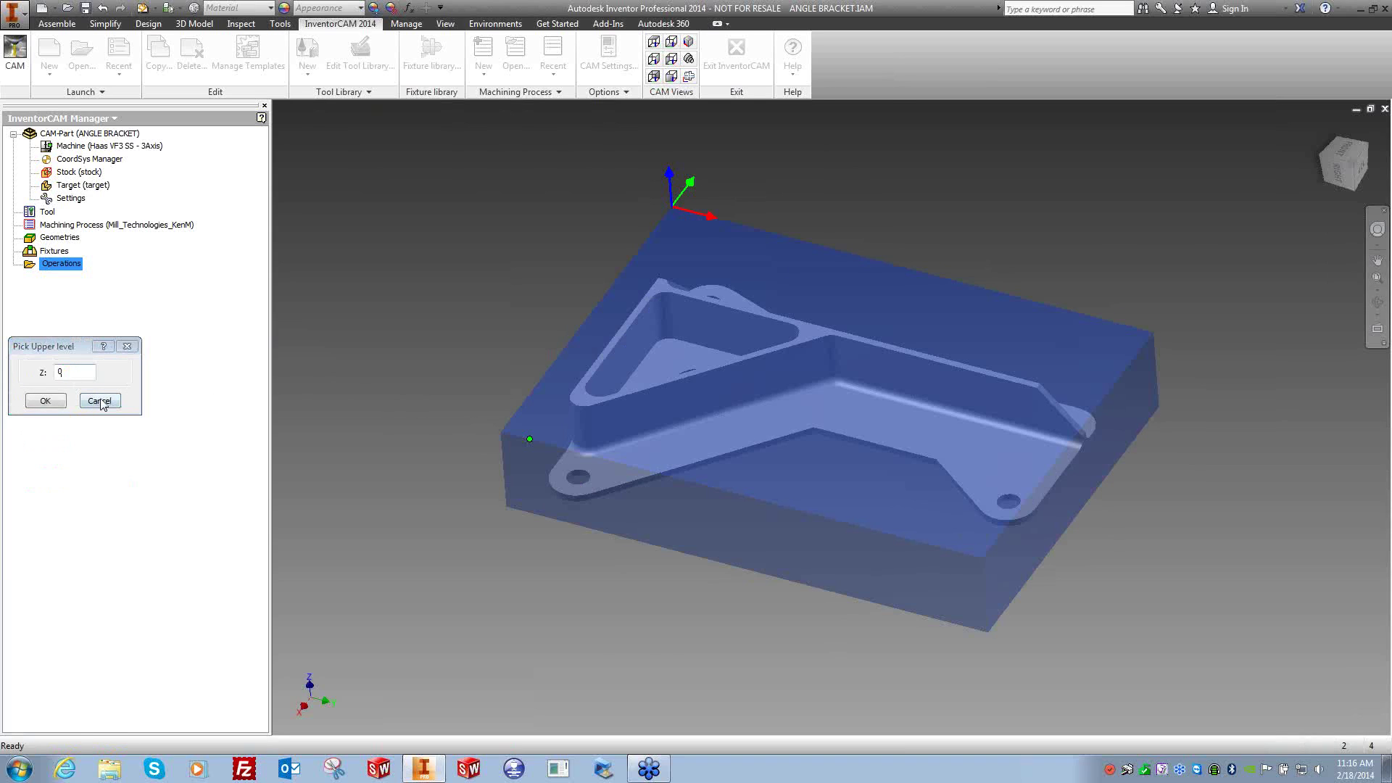
{"action": "left_click", "coordinate": [549, 421]}
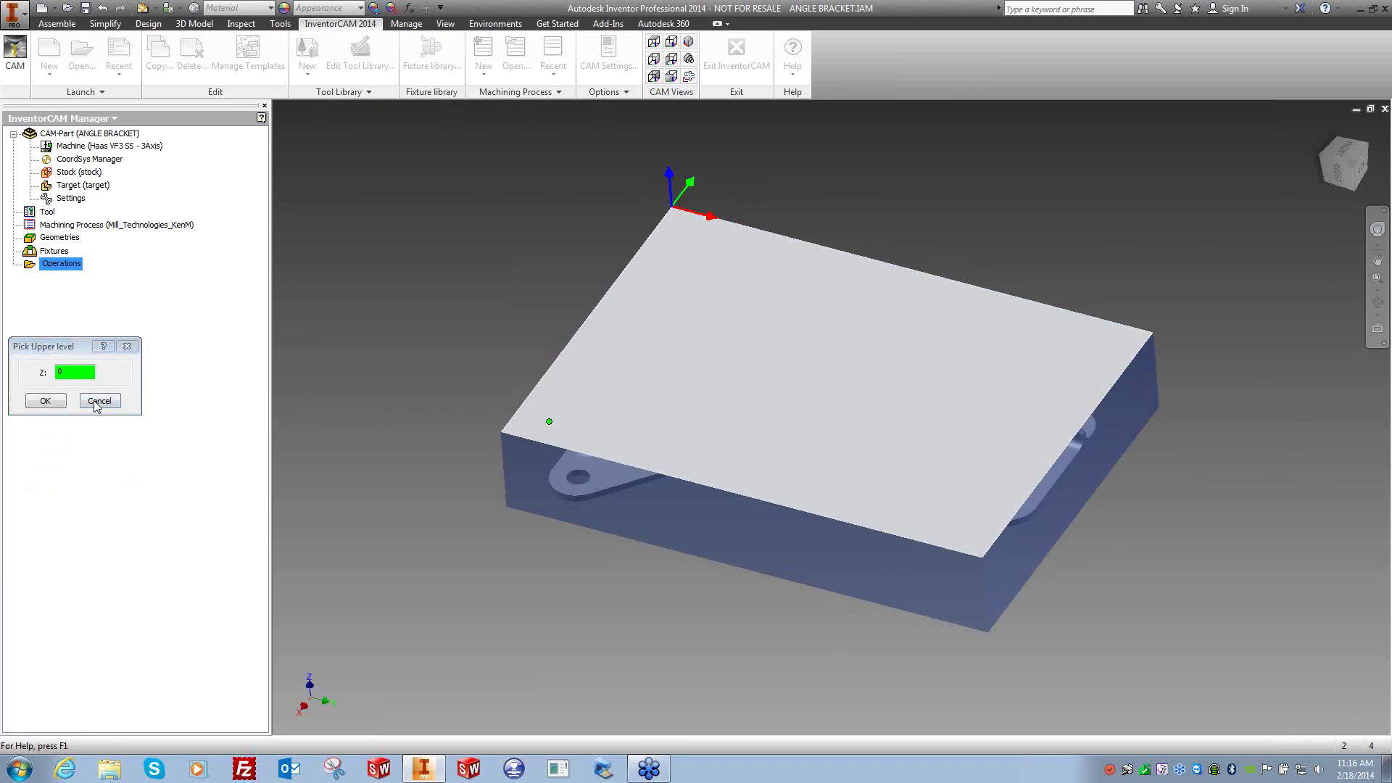
{"action": "left_click", "coordinate": [43, 402]}
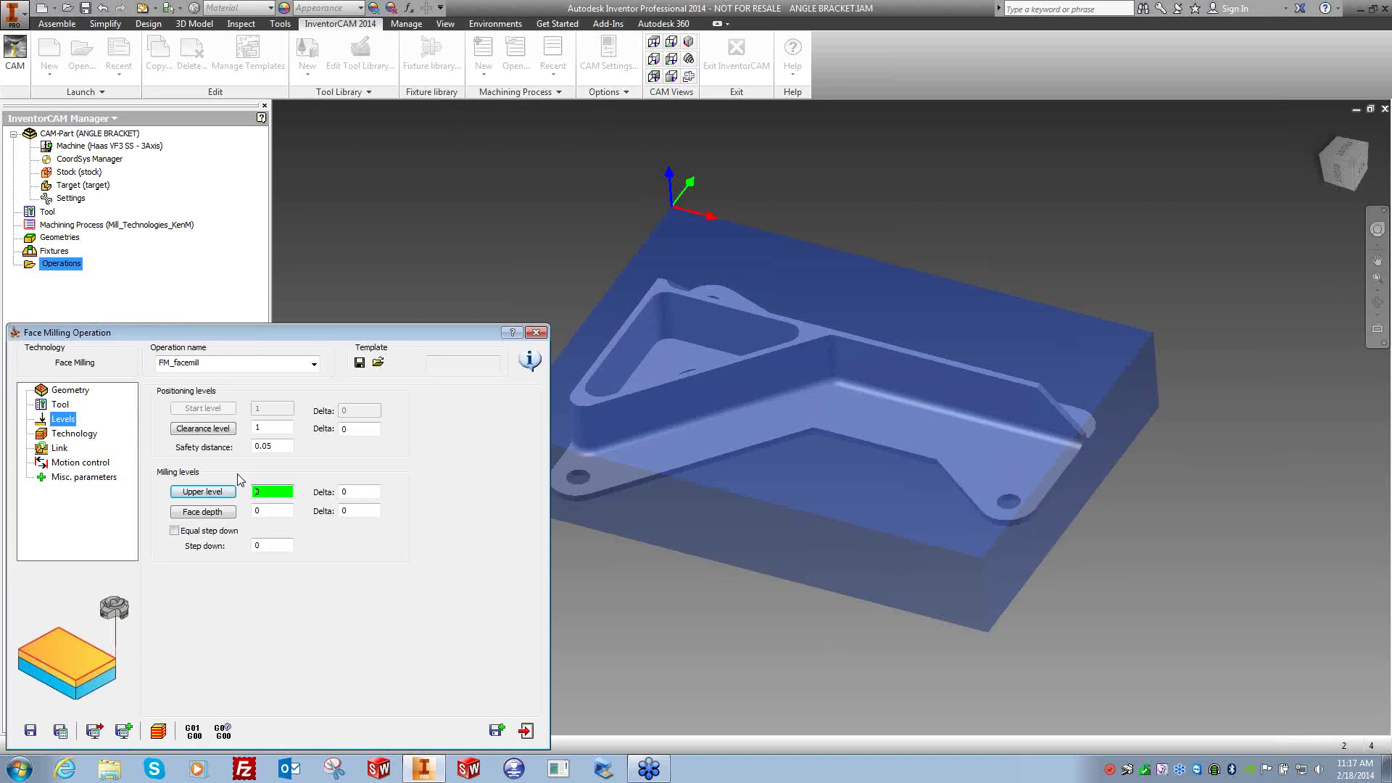
Define the face depth by picking the angle bracket's top face, giving a depth of 0.225.
{"action": "left_click", "coordinate": [218, 513]}
{"action": "right_click", "coordinate": [582, 401]}
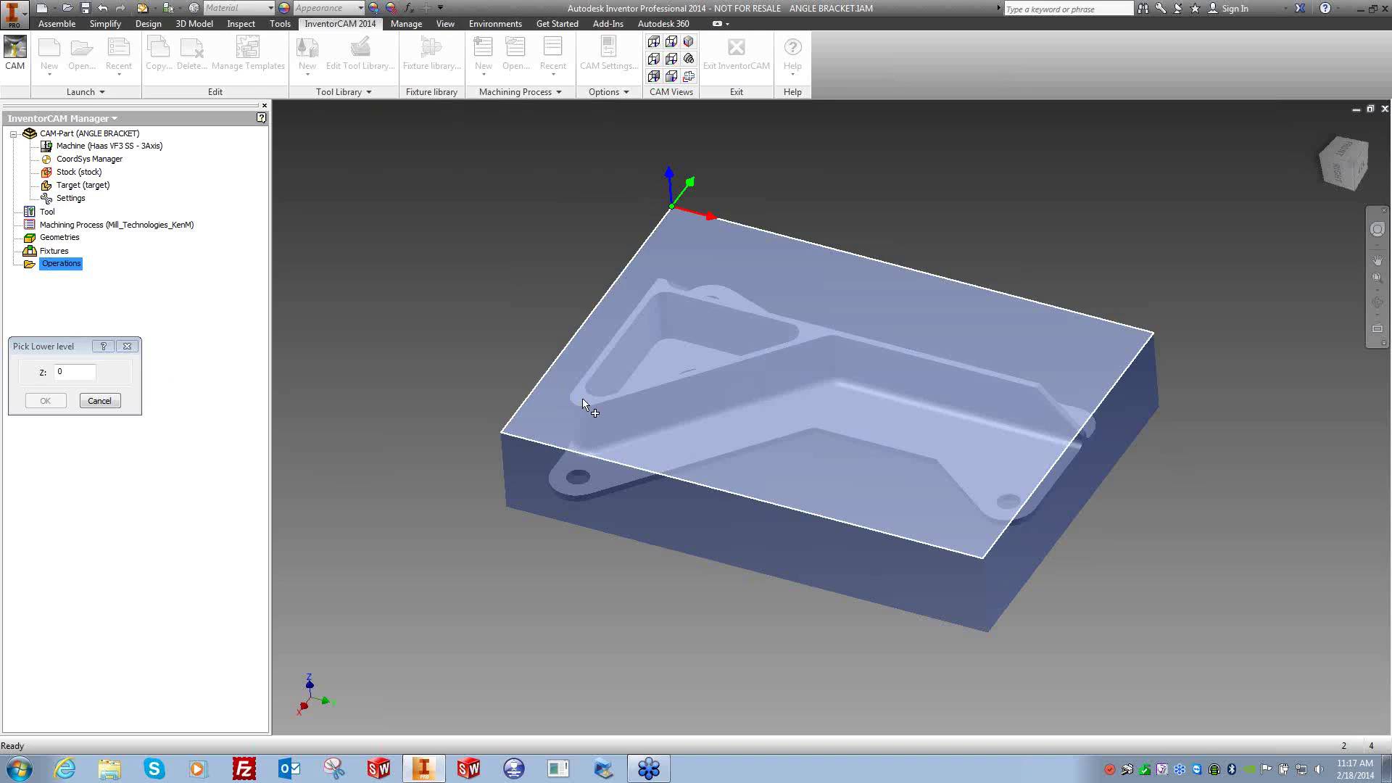
{"action": "left_click", "coordinate": [606, 403]}
{"action": "left_click", "coordinate": [609, 403]}
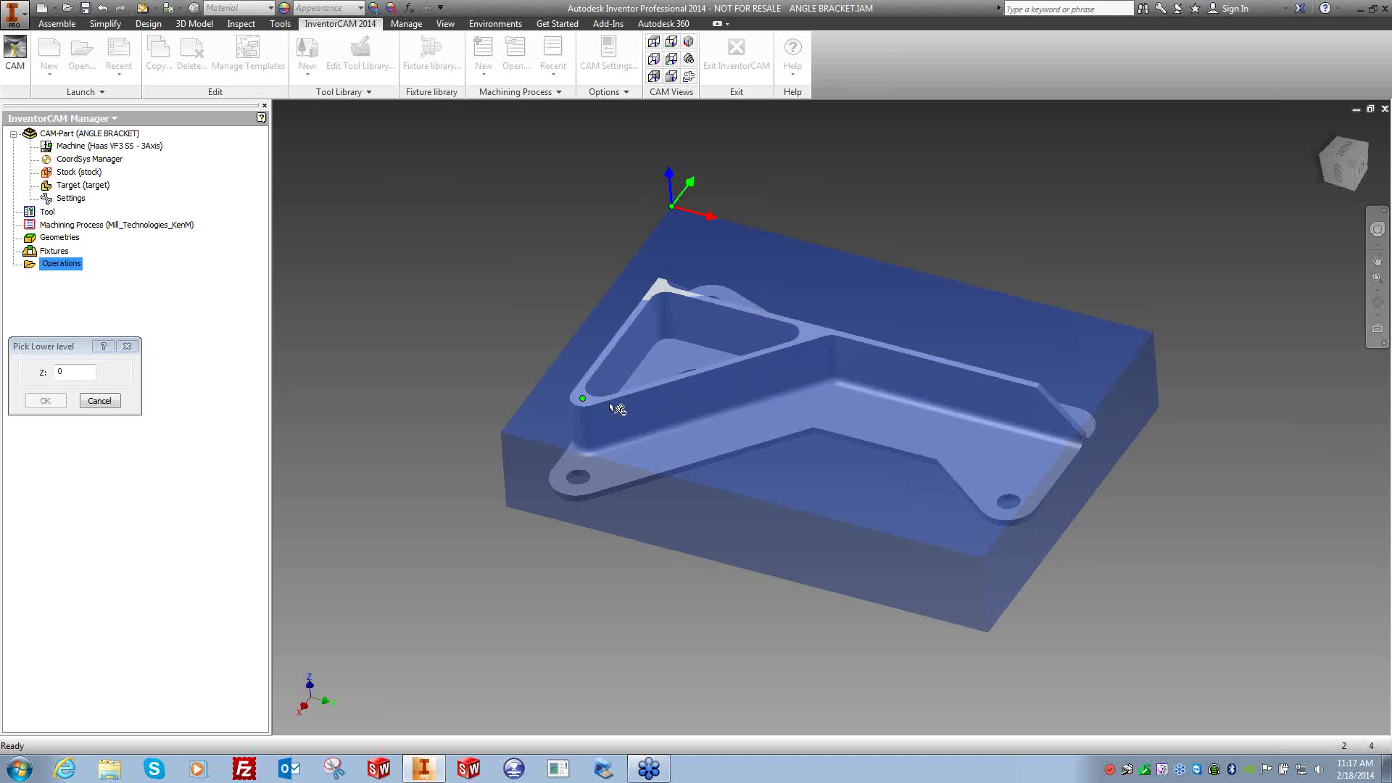
{"action": "left_click", "coordinate": [48, 401]}
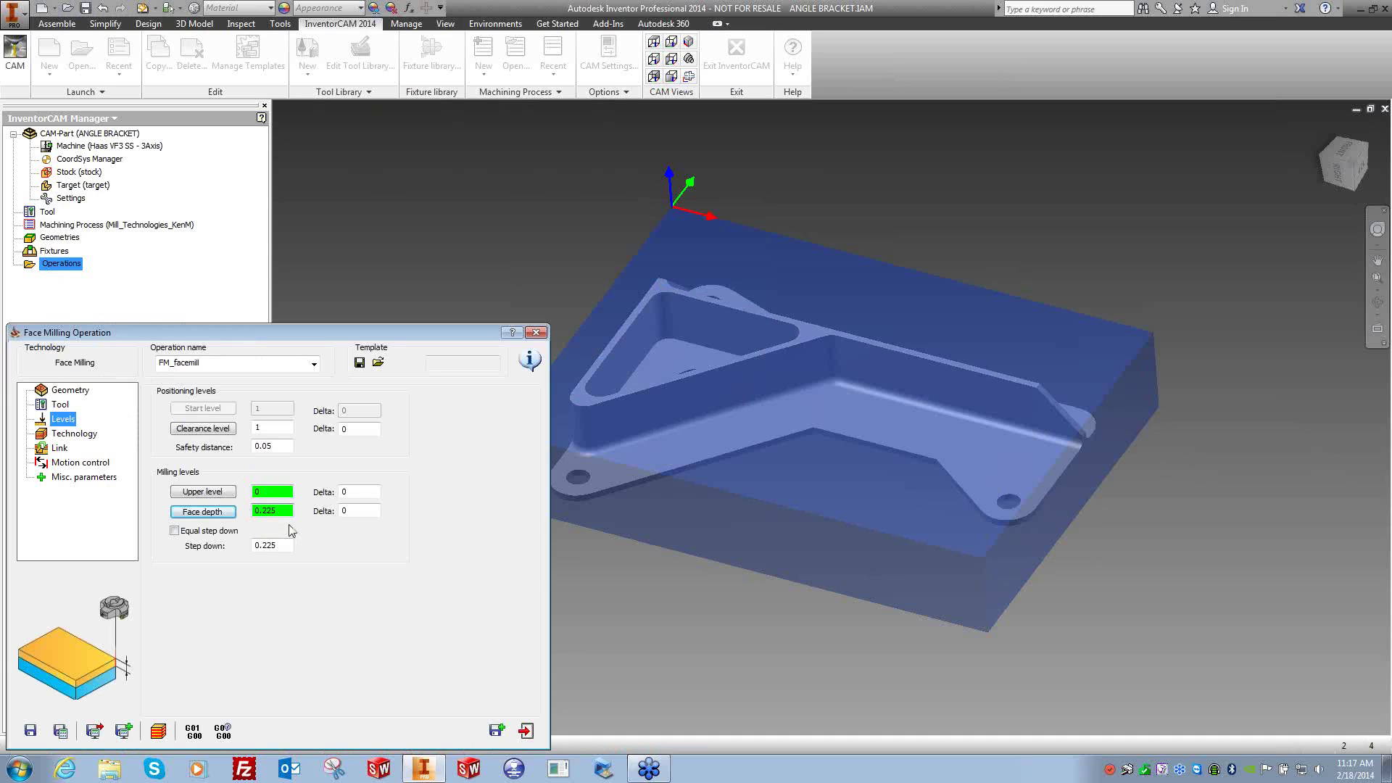
Set the face milling step down to 0.1 and enable equal step down.
{"action": "left_click_drag", "start_coordinate": [279, 545], "coordinate": [244, 547]}
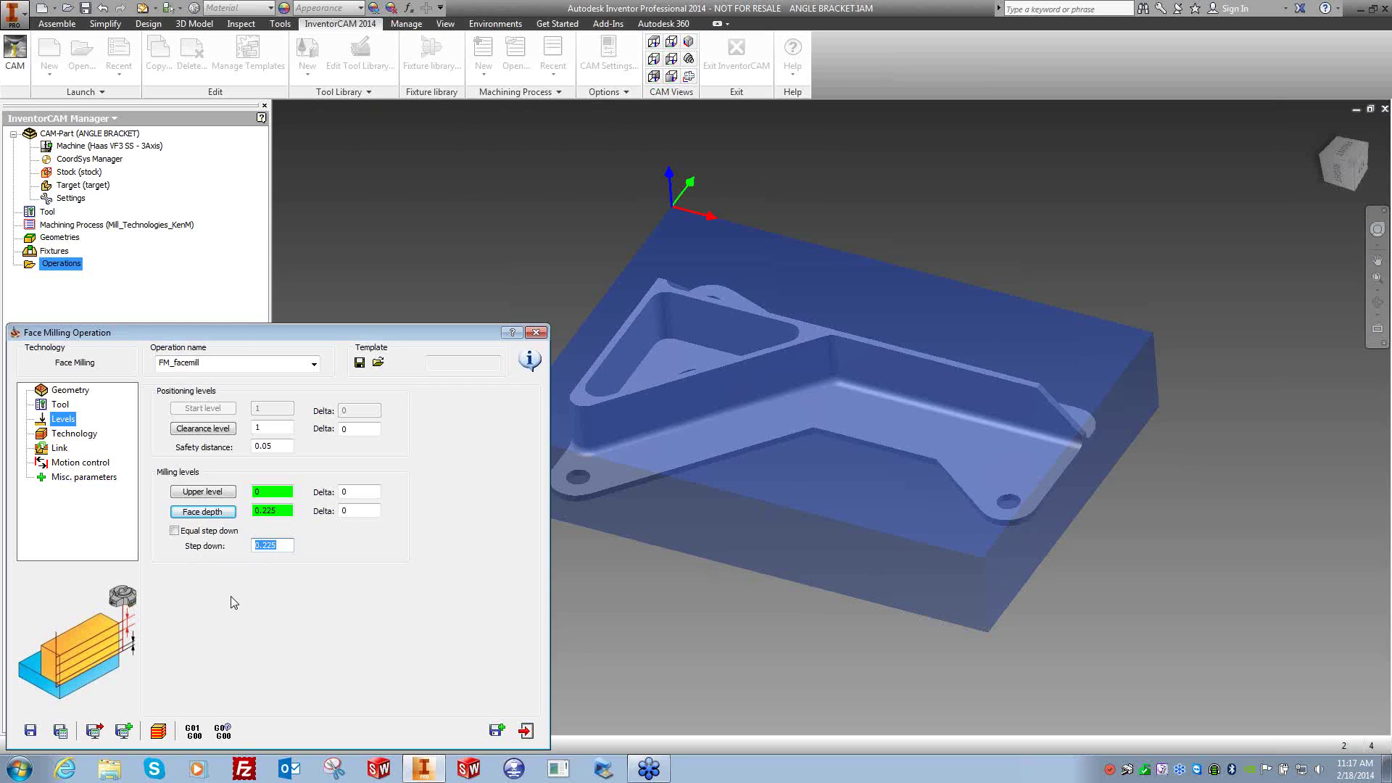
{"action": "type", "text": ".1"}
{"action": "left_click_drag", "start_coordinate": [281, 546], "coordinate": [233, 555]}
{"action": "left_click_drag", "start_coordinate": [266, 511], "coordinate": [282, 514]}
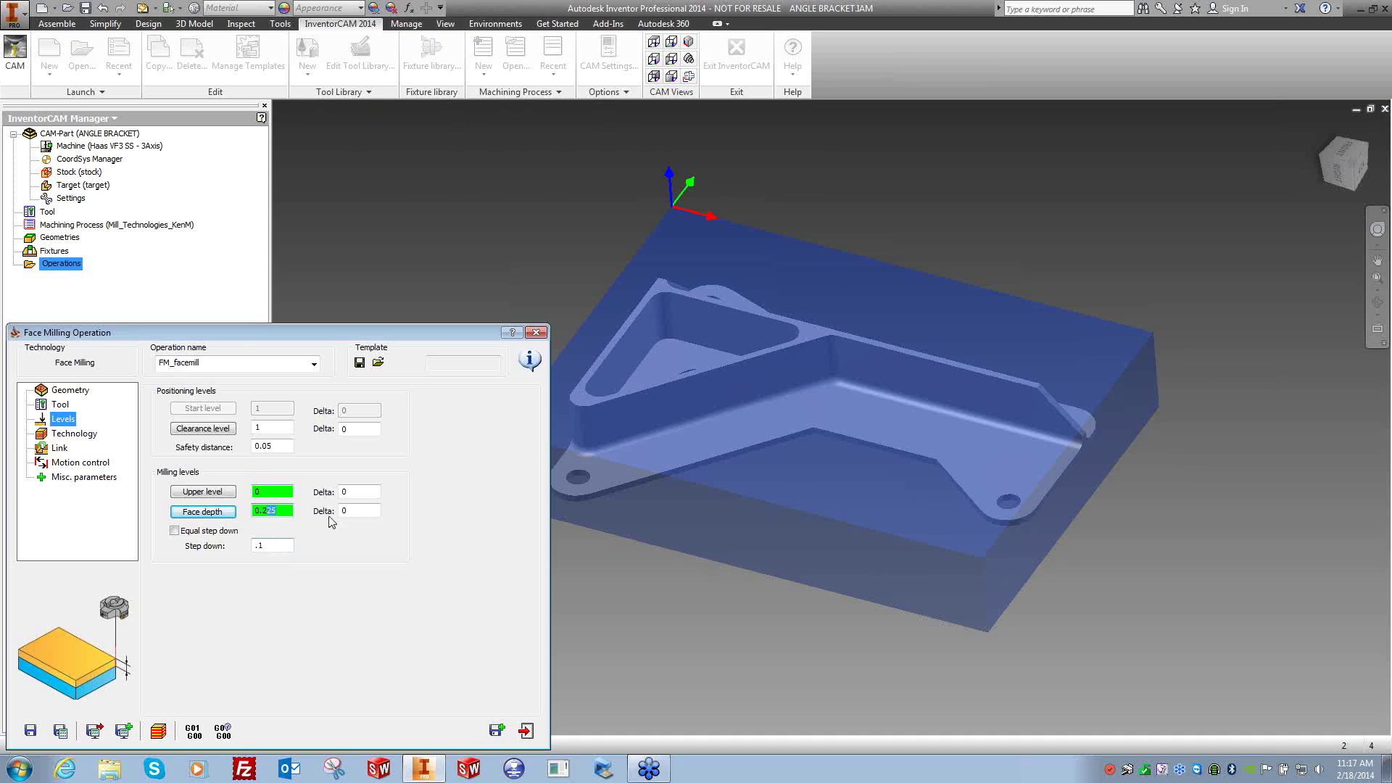
{"action": "left_click", "coordinate": [284, 545]}
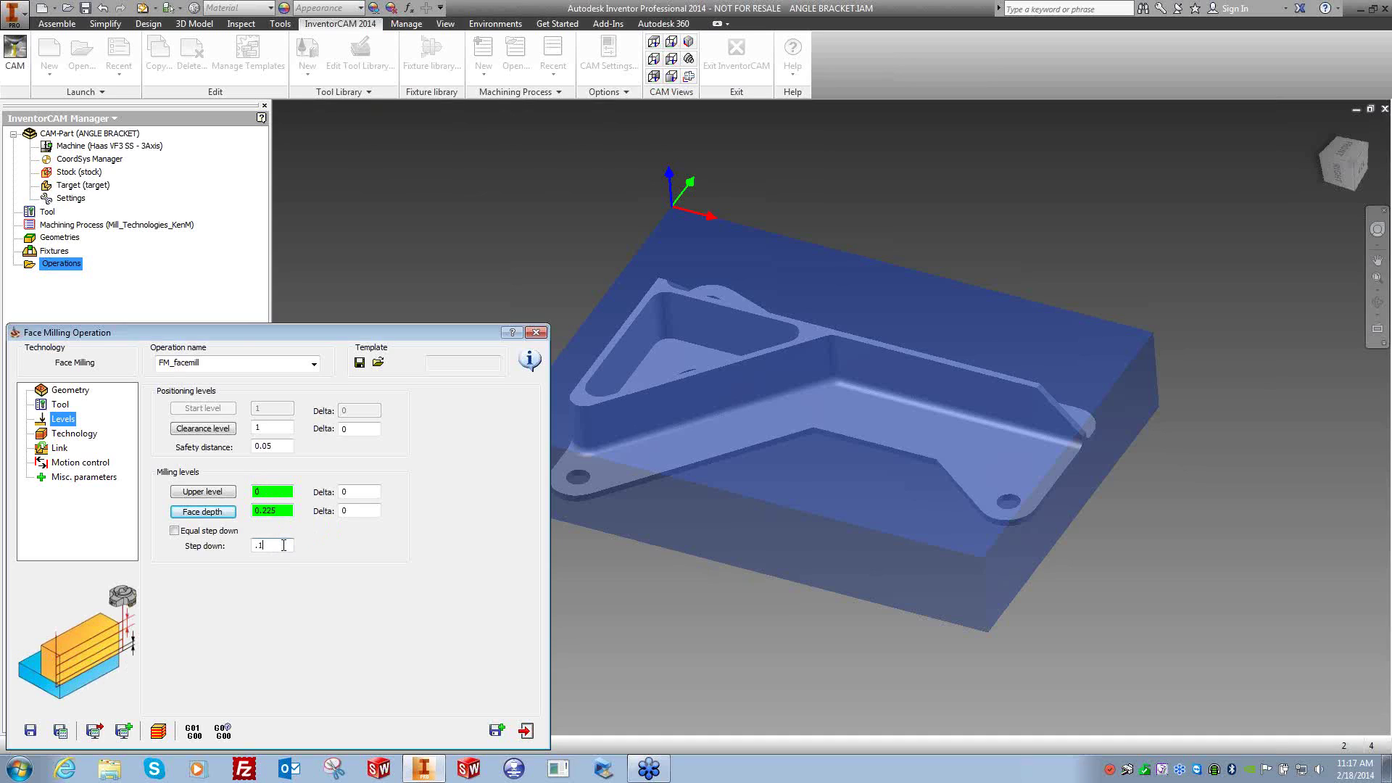
{"action": "left_click", "coordinate": [174, 531]}
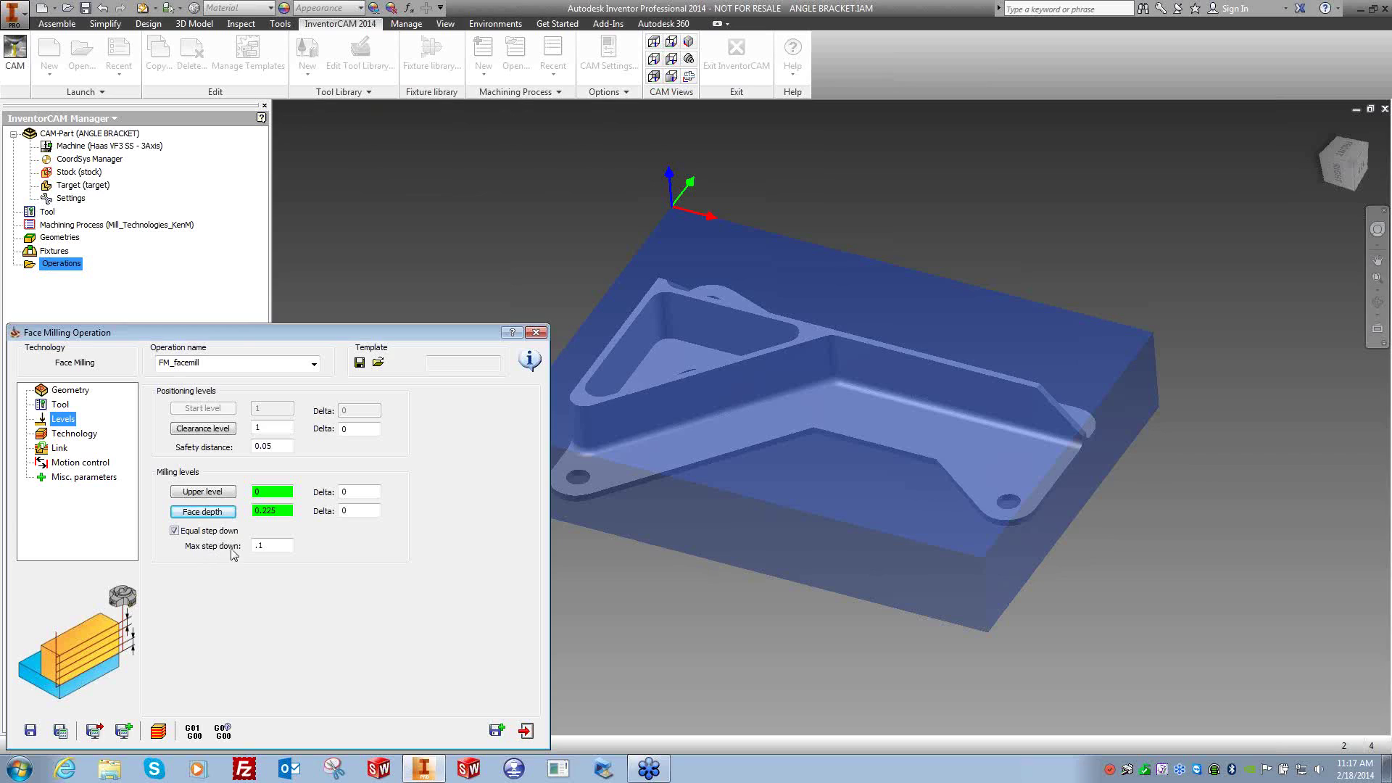
{"action": "left_click", "coordinate": [175, 531]}
{"action": "left_click", "coordinate": [174, 530]}
Switch to Calculator and divide the 0.225 face depth by the 0.1 step down.
{"action": "key", "text": "XF86Calculator"}
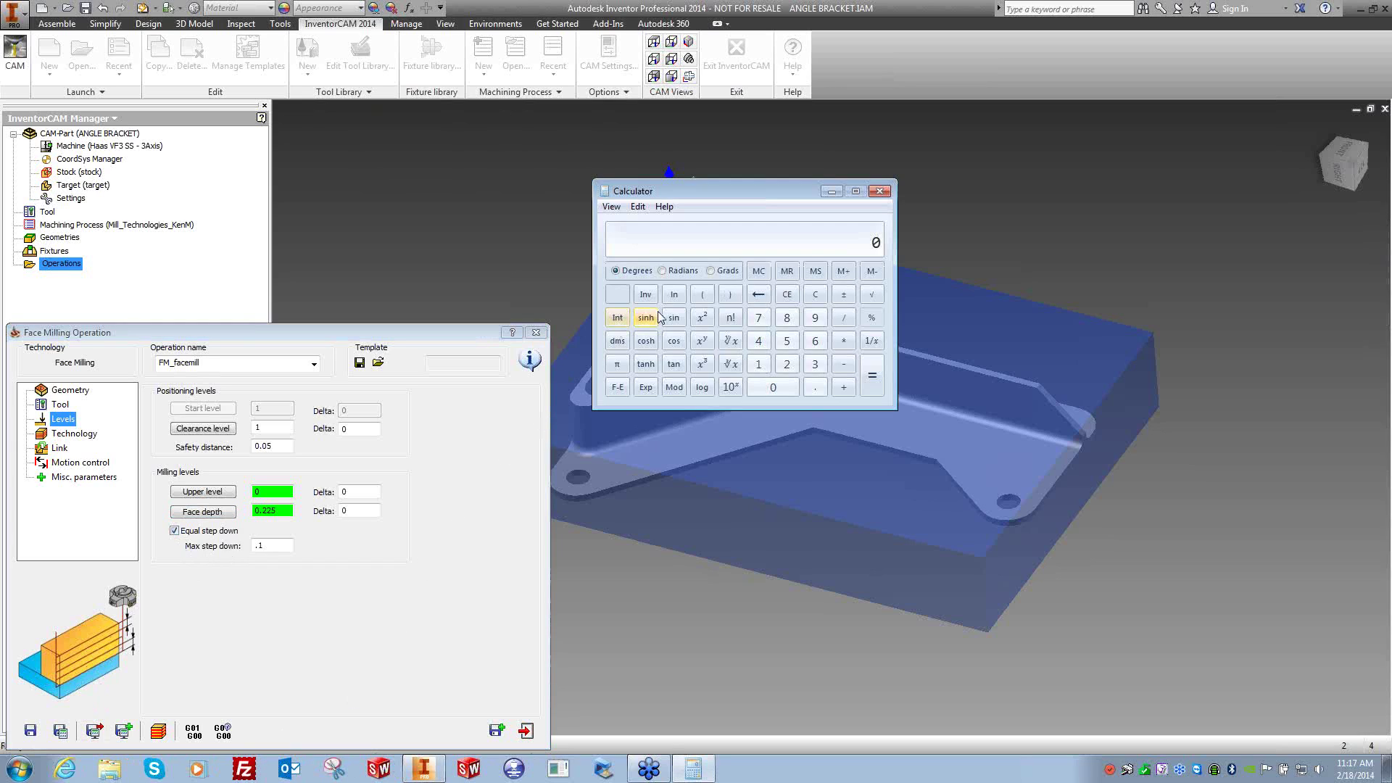
{"action": "left_click", "coordinate": [815, 387]}
{"action": "left_click", "coordinate": [788, 364]}
{"action": "left_click", "coordinate": [787, 364]}
{"action": "left_click", "coordinate": [785, 342]}
{"action": "left_click", "coordinate": [852, 321]}
{"action": "left_click", "coordinate": [815, 387]}
{"action": "left_click", "coordinate": [767, 366]}
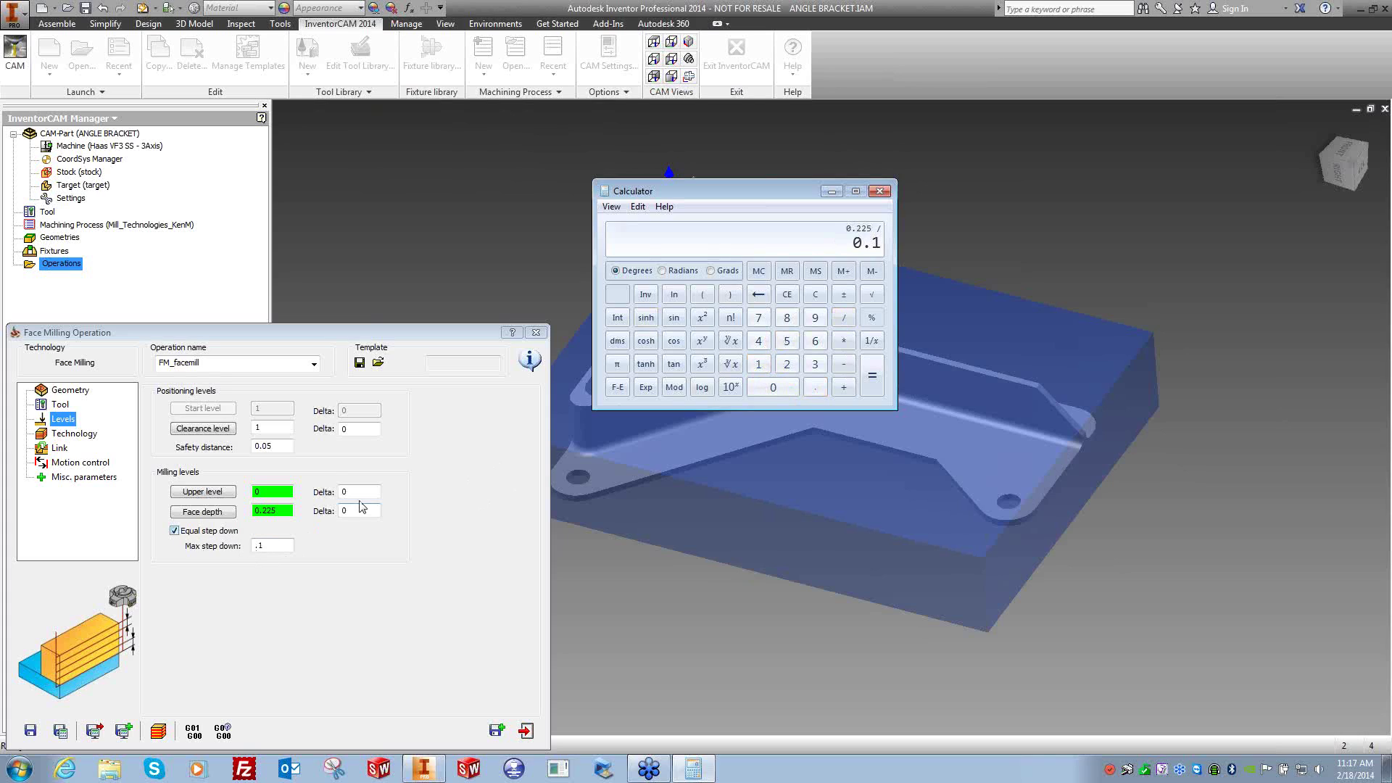
{"action": "left_click", "coordinate": [873, 374]}
Clear the calculation, divide the 0.225 face depth by 3 and return to the operation's max step down.
{"action": "left_click", "coordinate": [815, 294]}
{"action": "left_click", "coordinate": [815, 387]}
{"action": "left_click", "coordinate": [788, 364]}
{"action": "left_click", "coordinate": [789, 364]}
{"action": "left_click", "coordinate": [789, 343]}
{"action": "left_click", "coordinate": [843, 317]}
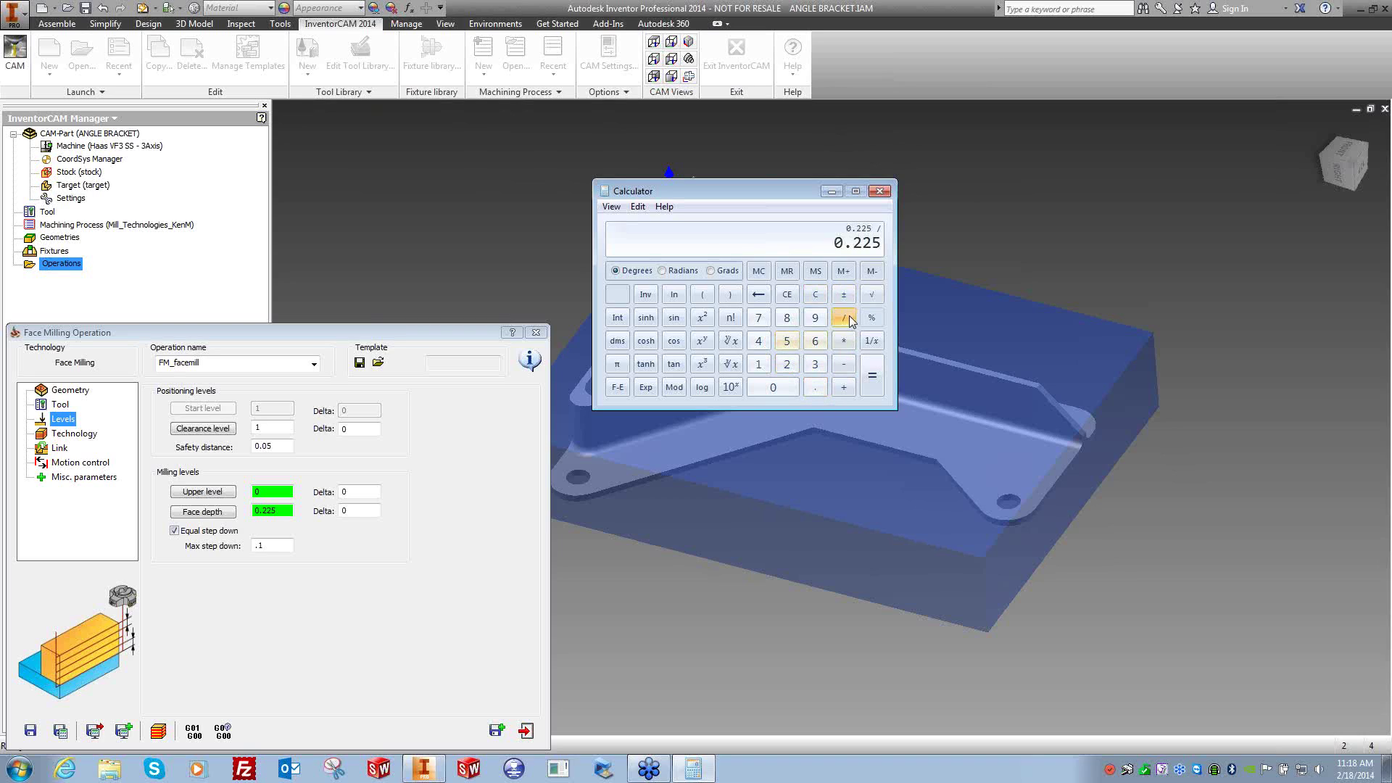
{"action": "left_click", "coordinate": [816, 366]}
{"action": "left_click", "coordinate": [871, 385]}
{"action": "double_click", "coordinate": [276, 544]}
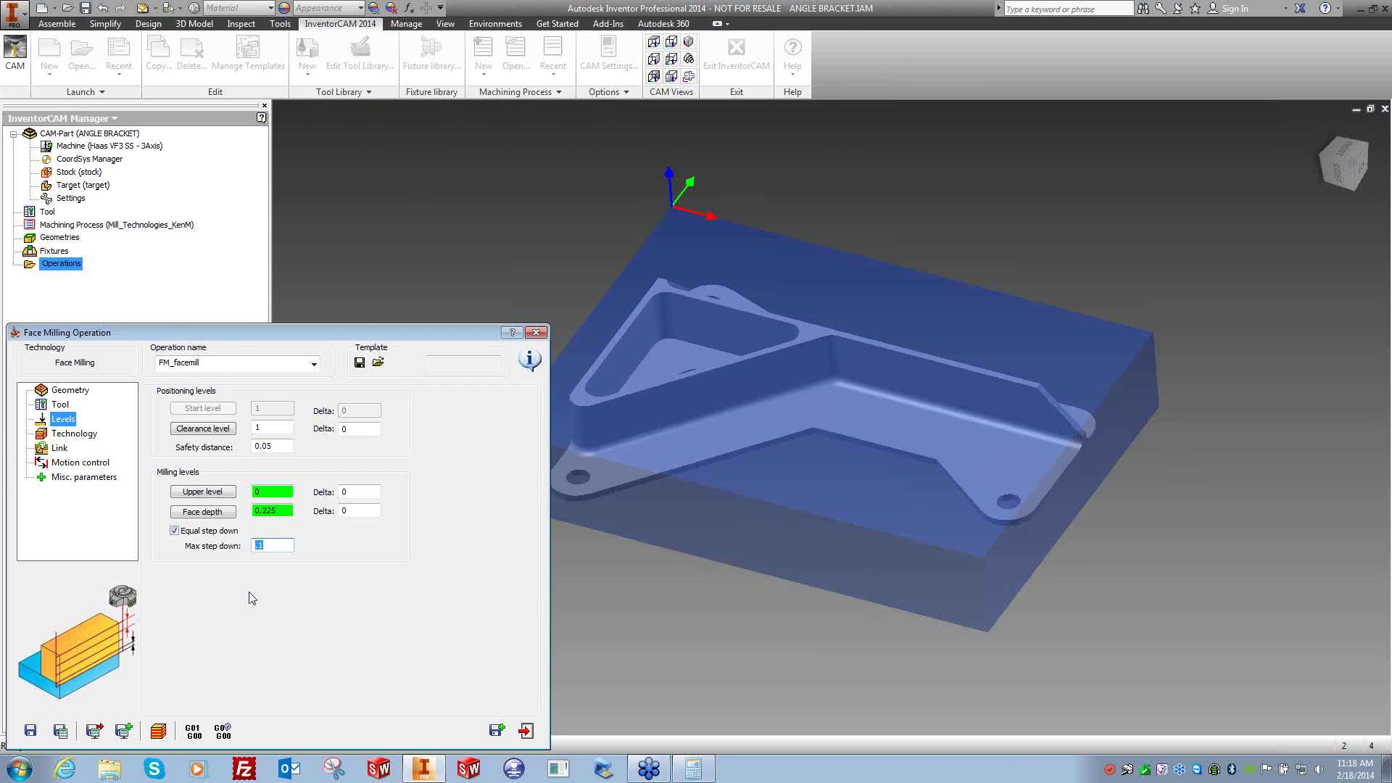
Try to add up the 0.075 passes in Calculator, clear the sum and close Calculator.
{"action": "left_click", "coordinate": [692, 770]}
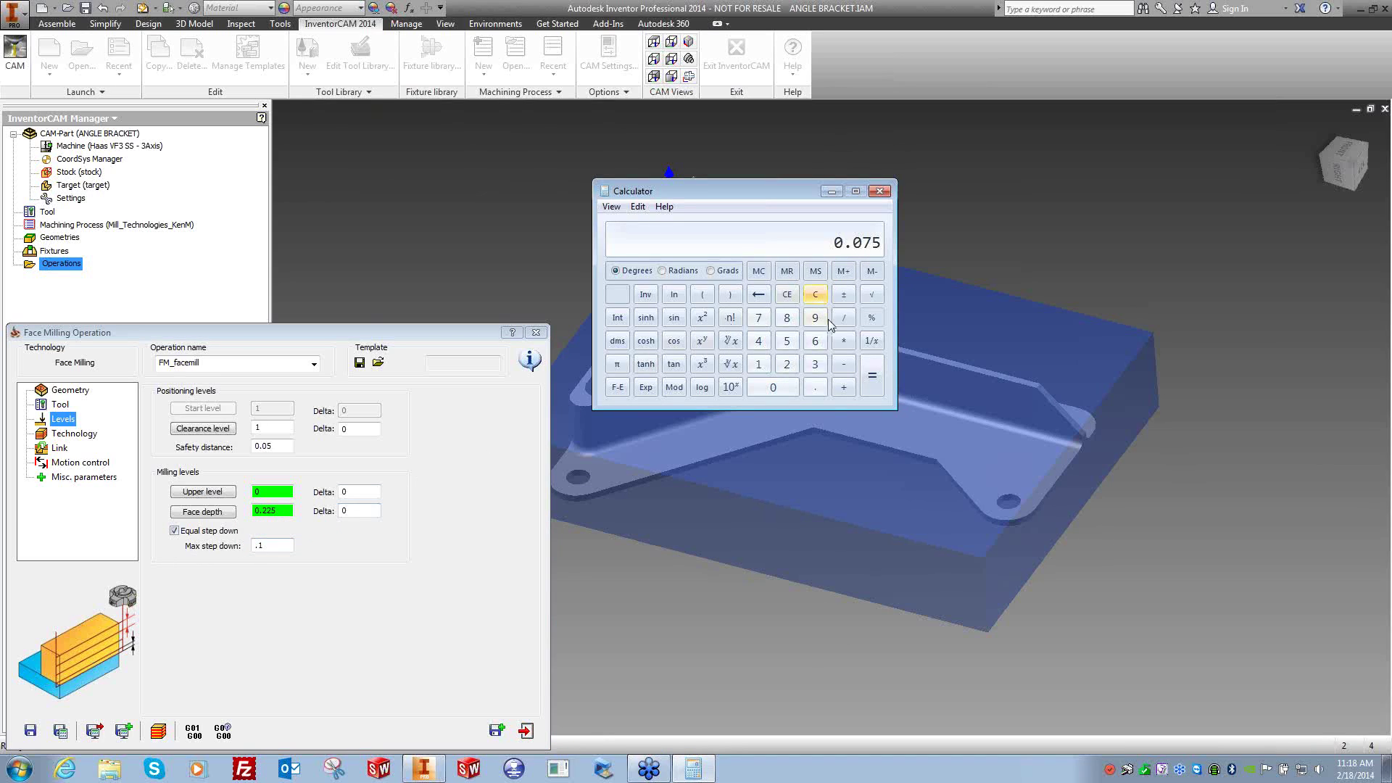
{"action": "left_click", "coordinate": [843, 387]}
{"action": "left_click", "coordinate": [758, 318]}
{"action": "left_click", "coordinate": [786, 341]}
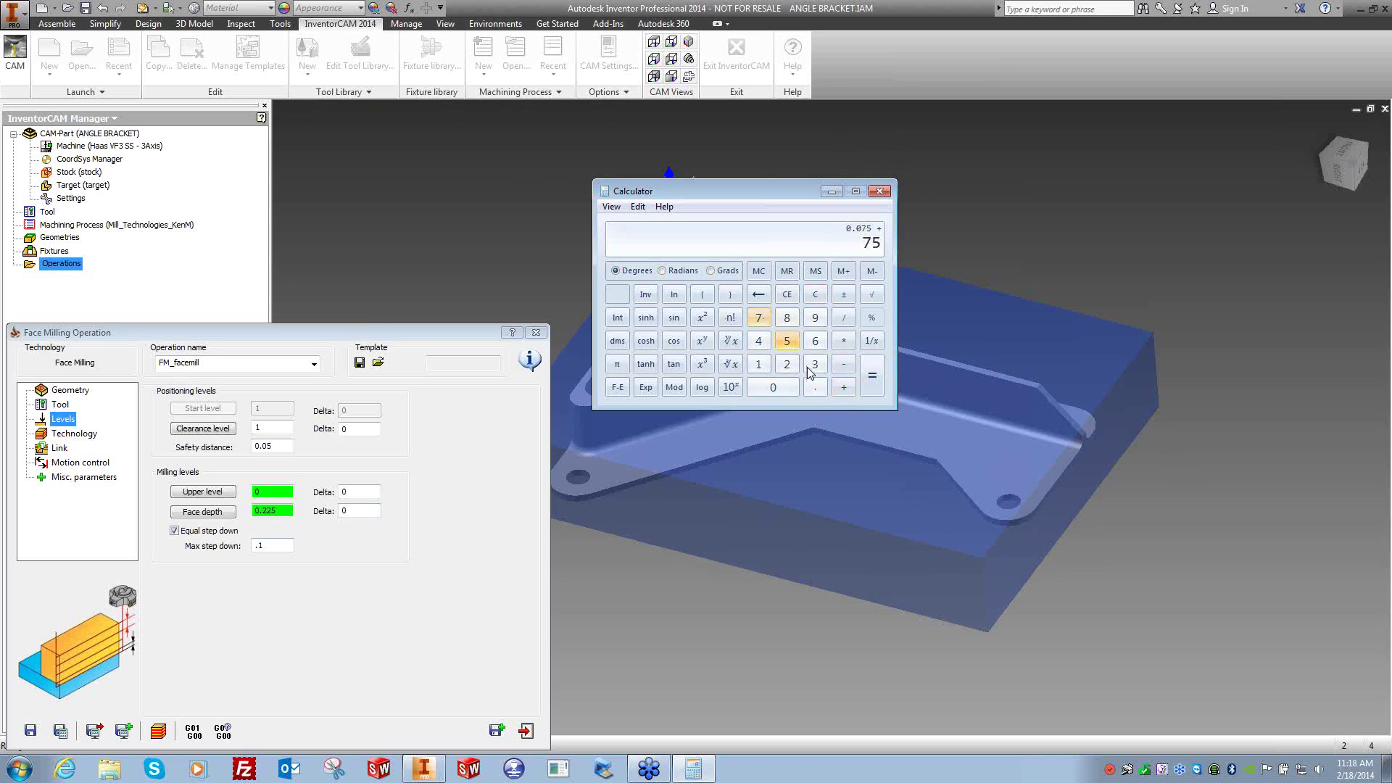
{"action": "left_click", "coordinate": [843, 387]}
{"action": "left_click", "coordinate": [872, 375]}
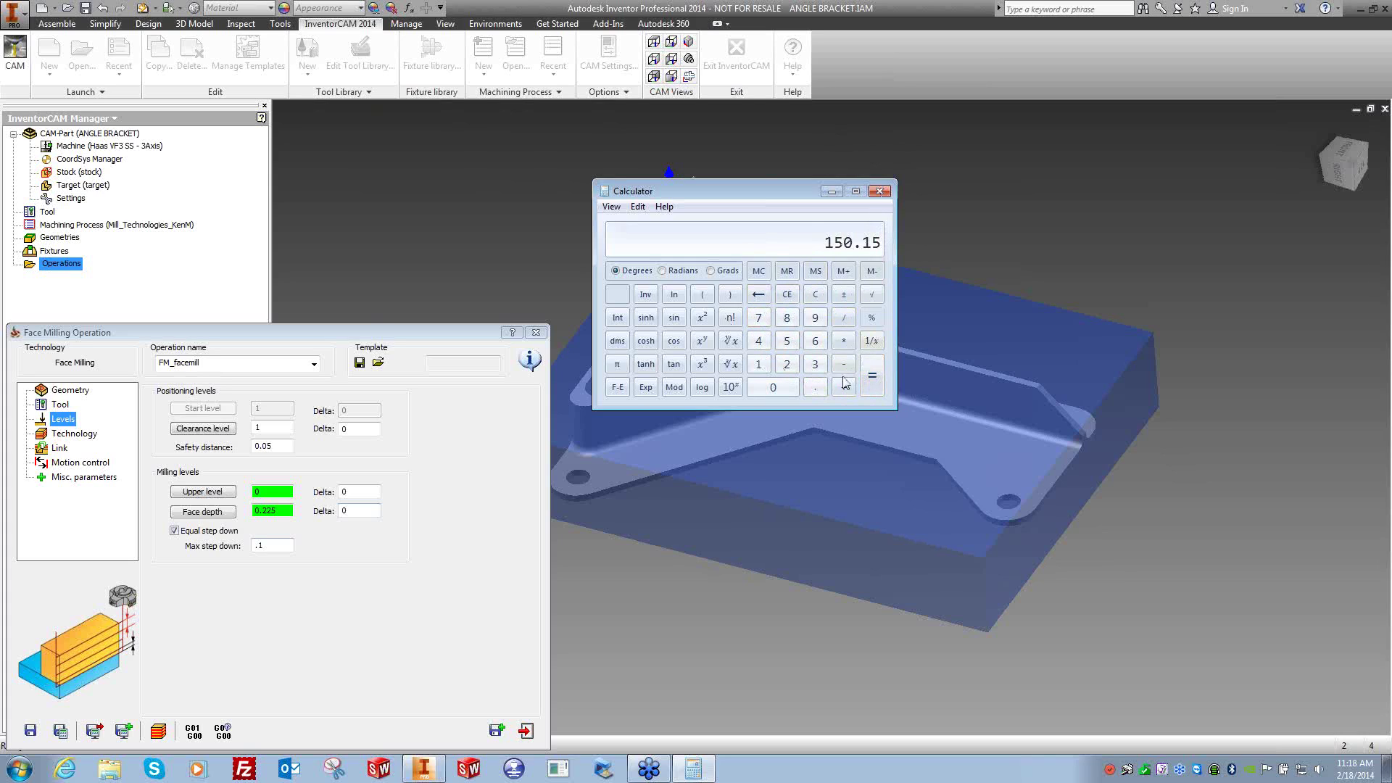
{"action": "left_click", "coordinate": [813, 294]}
{"action": "left_click", "coordinate": [880, 191]}
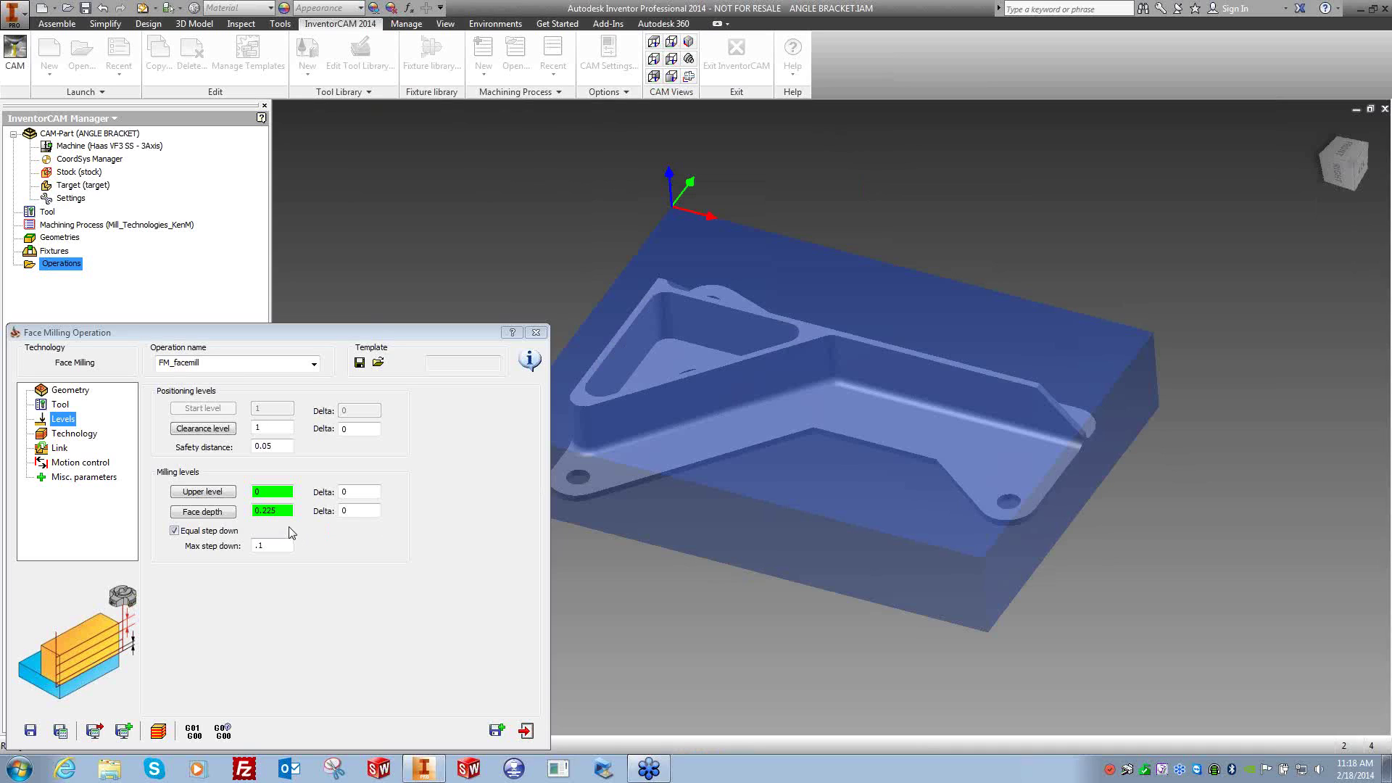
Try a step down of 0.105 without equal step down, and turn equal step down back on.
{"action": "type", "text": "."}
{"action": "left_click", "coordinate": [174, 531]}
{"action": "double_click", "coordinate": [274, 545]}
{"action": "type", "text": "."}
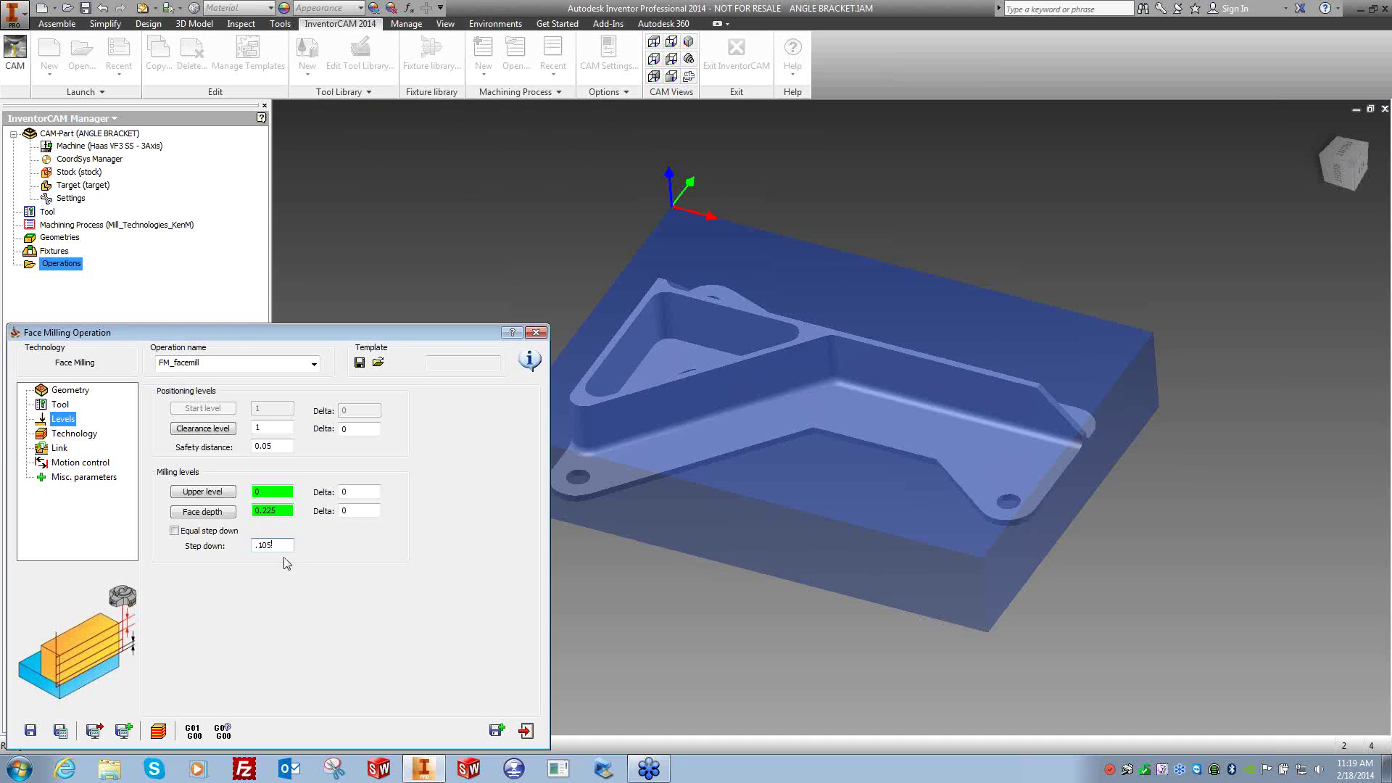
{"action": "left_click", "coordinate": [204, 531]}
{"action": "key", "text": "Tab"}
{"action": "type", "text": "."}
Set the face milling floor offset to 0.015 and enable the finish pass.
{"action": "left_click", "coordinate": [74, 433]}
{"action": "left_click", "coordinate": [475, 427]}
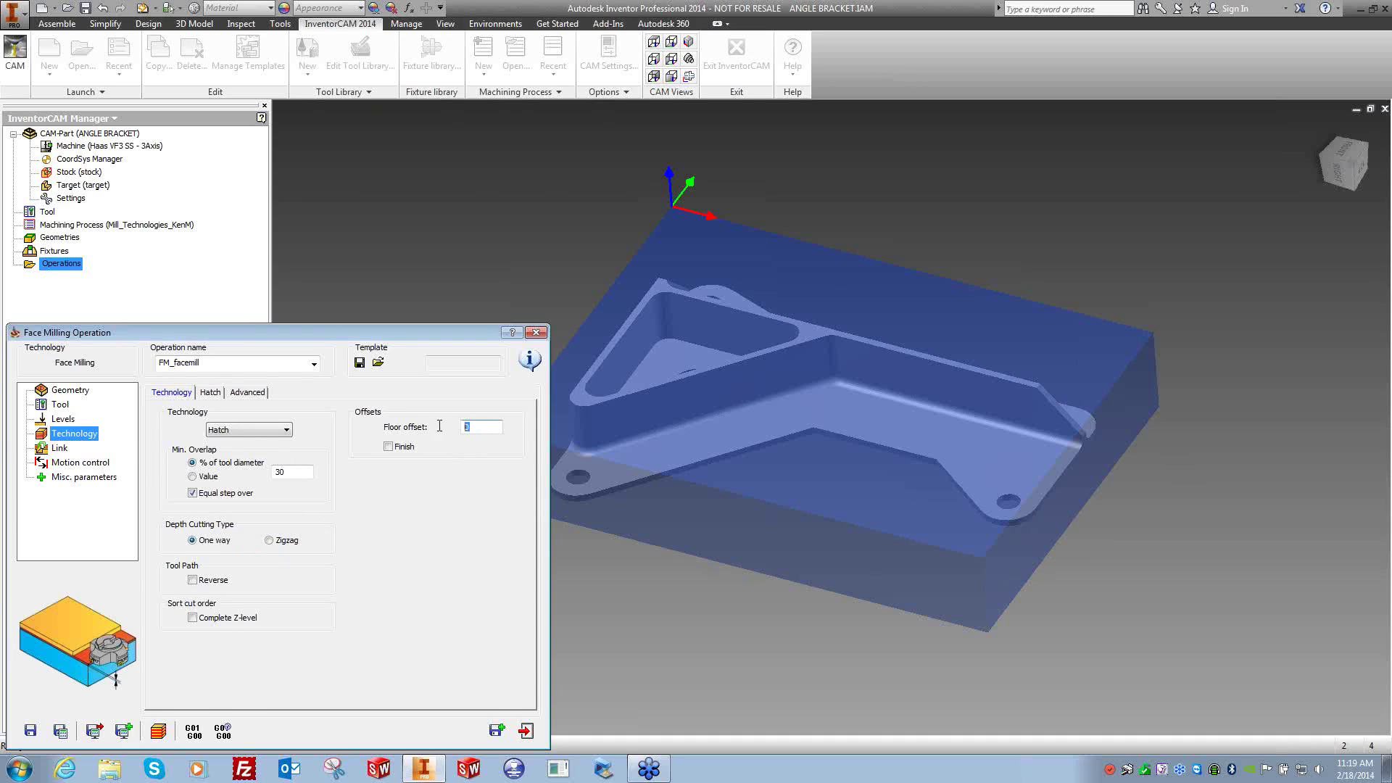
{"action": "key", "text": "BackSpace"}
{"action": "type", "text": ".015"}
{"action": "left_click", "coordinate": [395, 448]}
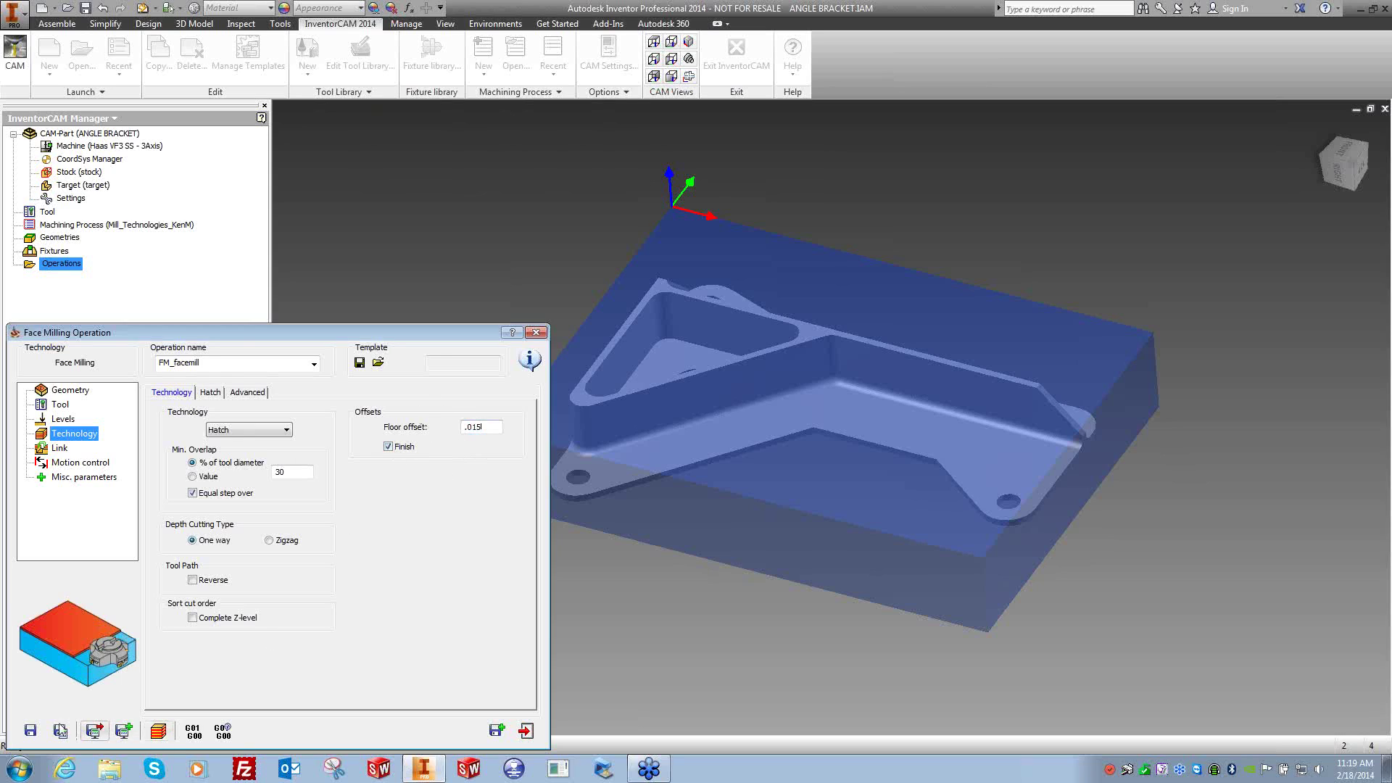
Save and calculate the face milling operation, and inspect its toolpath against the finish and milling level settings.
{"action": "left_click", "coordinate": [60, 730]}
{"action": "left_click", "coordinate": [61, 290]}
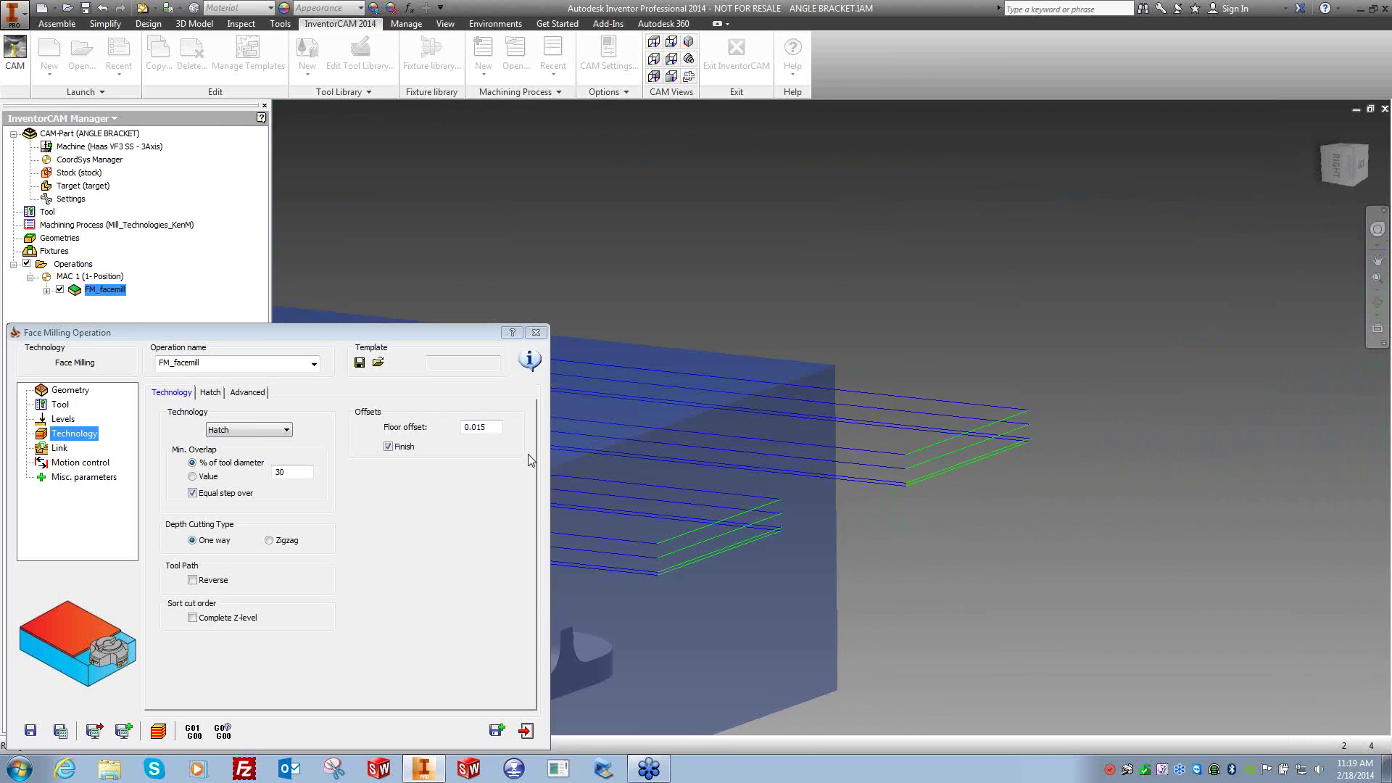
{"action": "left_click", "coordinate": [398, 448]}
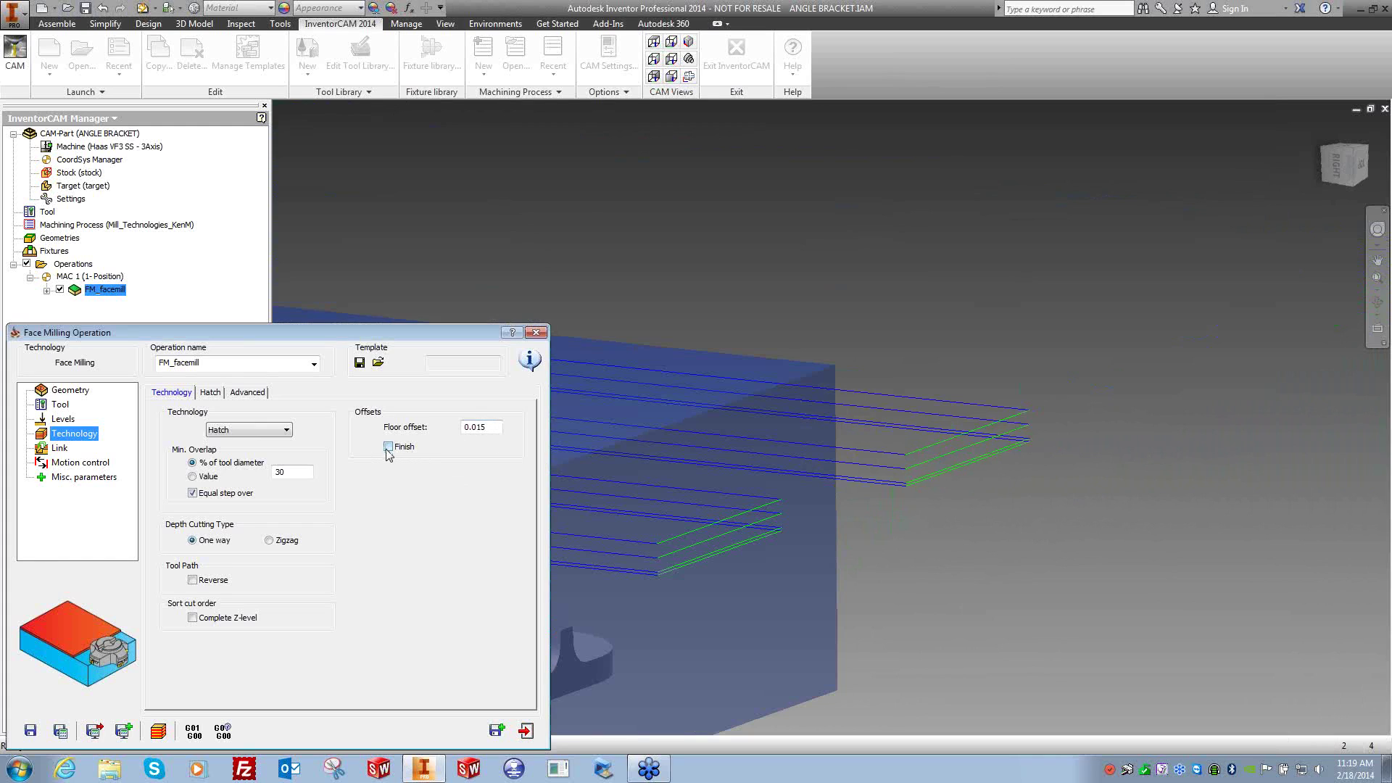
{"action": "left_click", "coordinate": [61, 730]}
{"action": "left_click", "coordinate": [61, 731]}
{"action": "left_click", "coordinate": [63, 419]}
{"action": "left_click", "coordinate": [86, 434]}
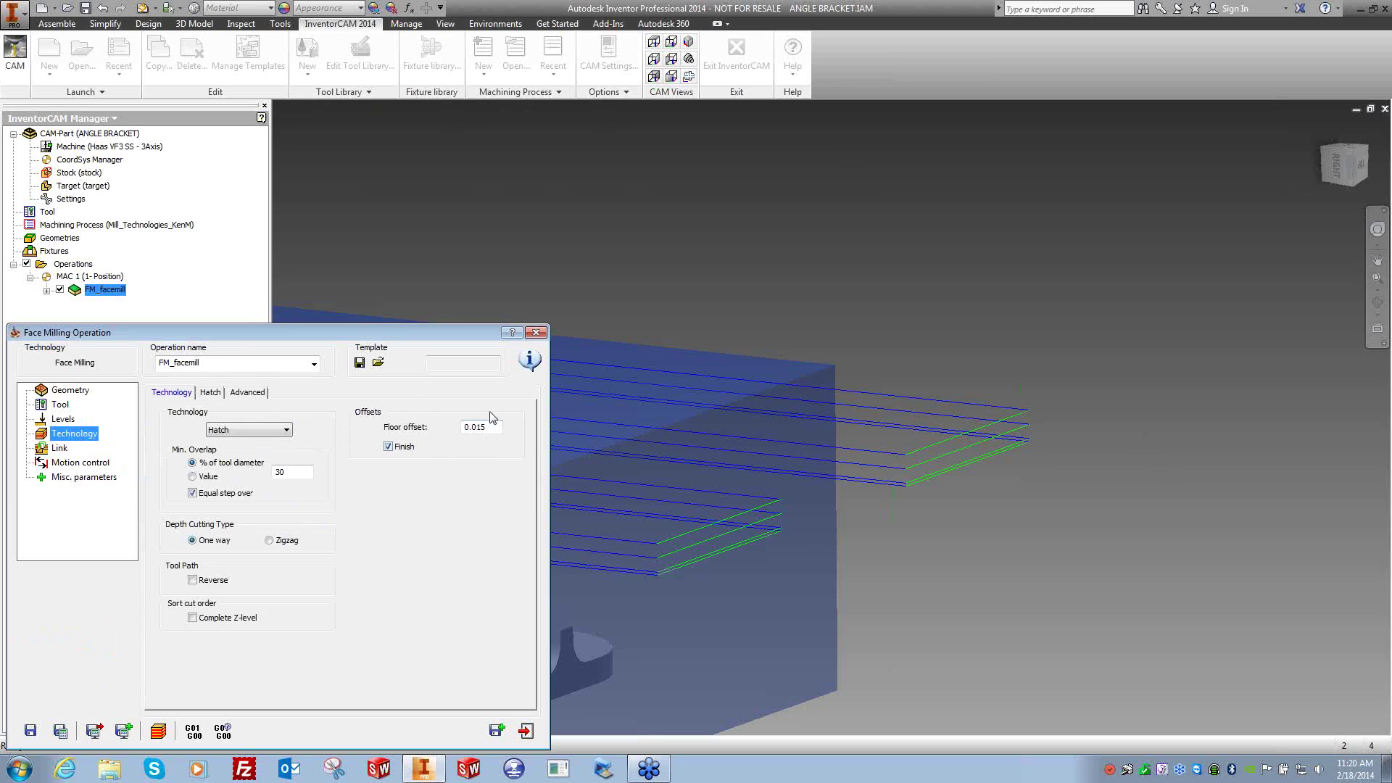
Try the Contour technology with its corner and direction options, and return the operation to Hatch.
{"action": "left_click", "coordinate": [284, 430]}
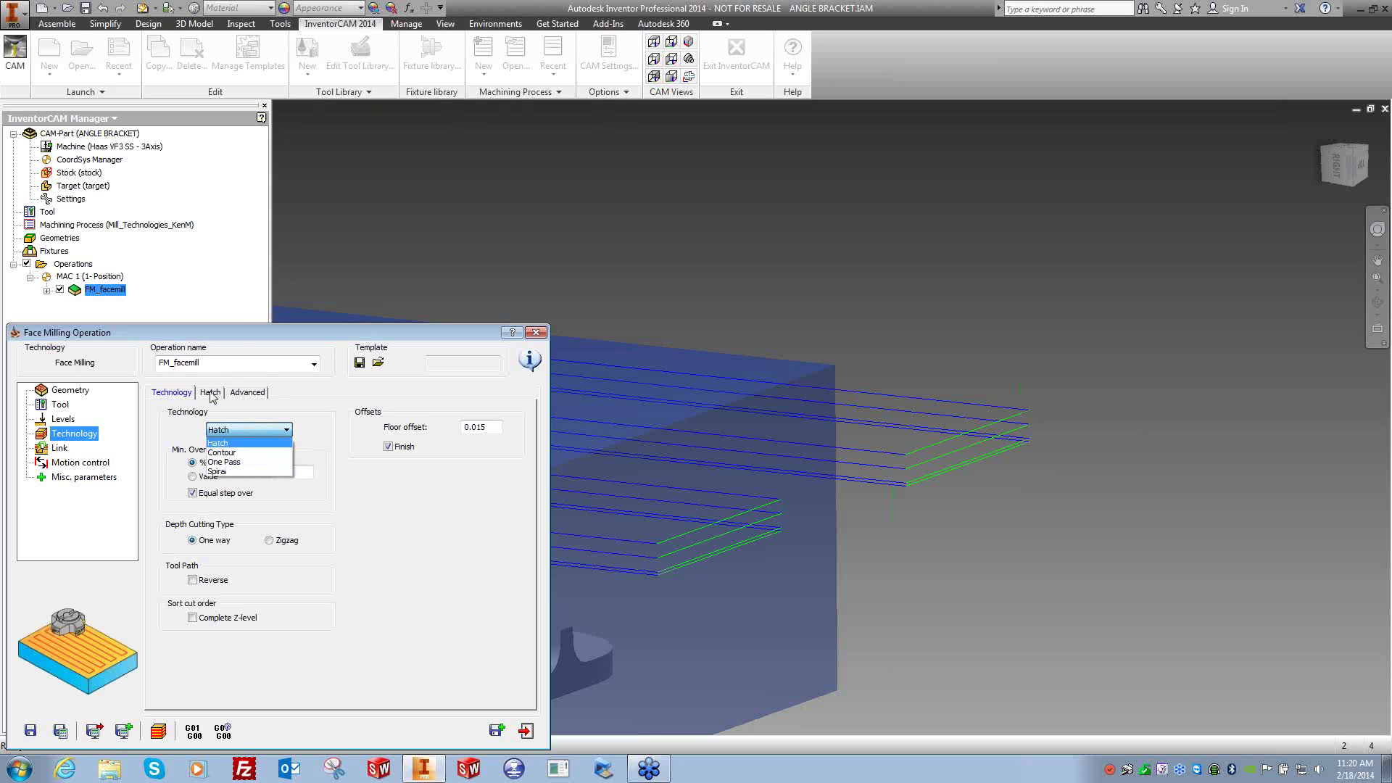
{"action": "key", "text": "Down"}
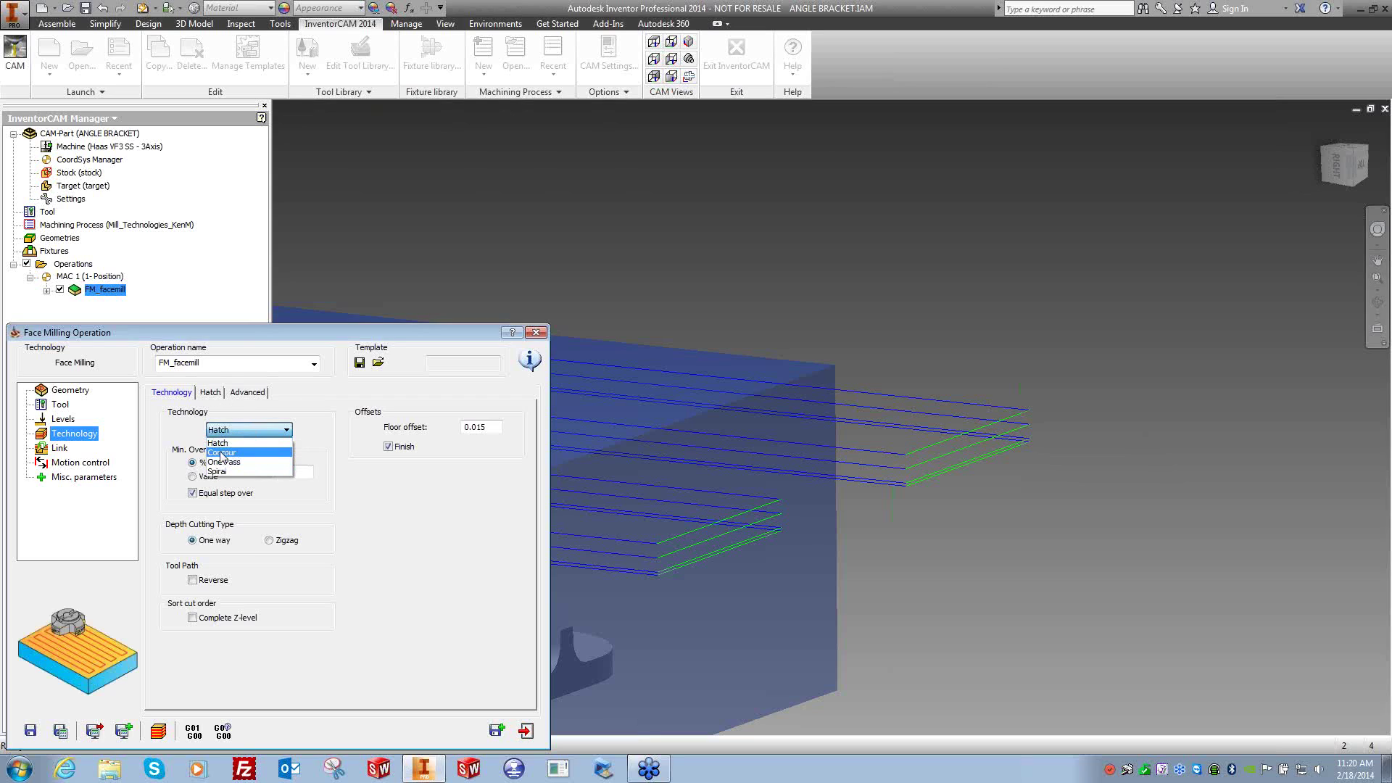
{"action": "key", "text": "Return"}
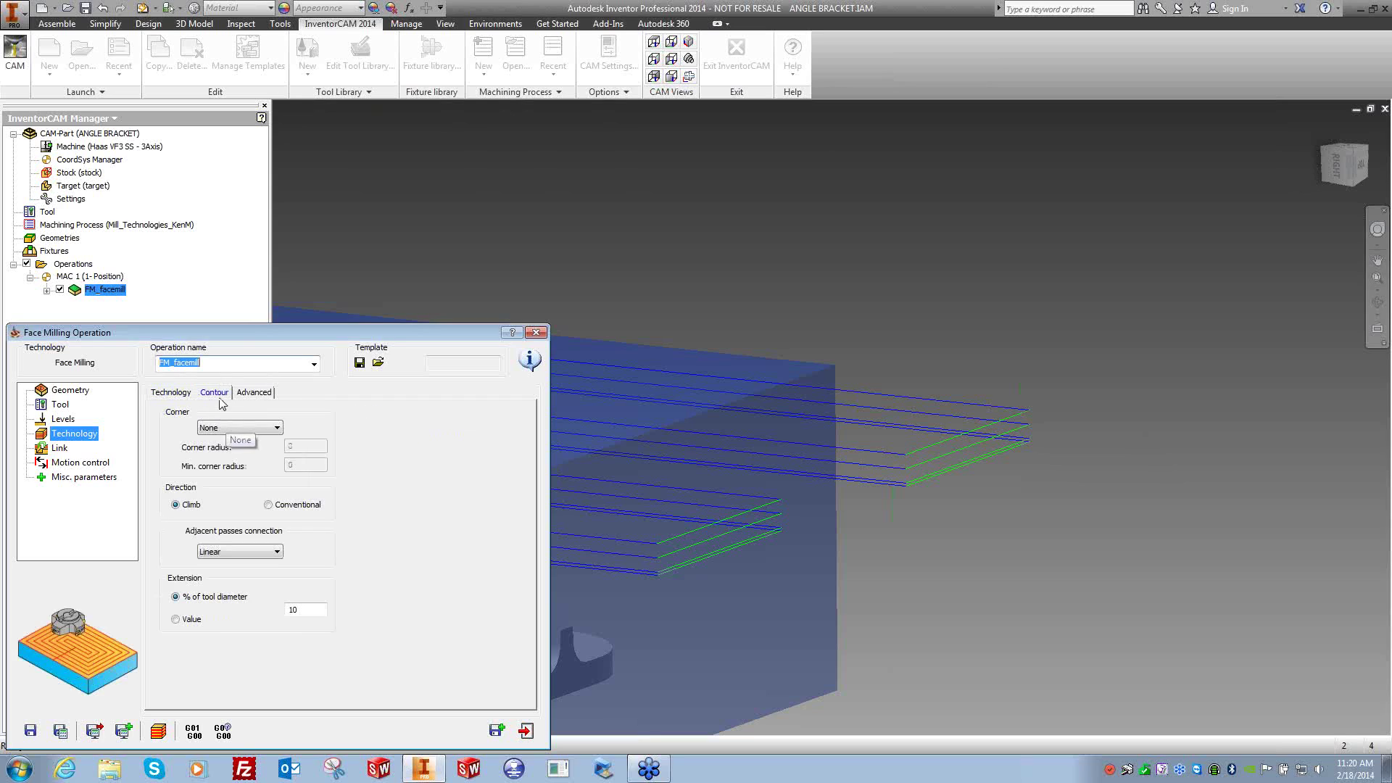
{"action": "left_click", "coordinate": [181, 395]}
{"action": "left_click", "coordinate": [239, 430]}
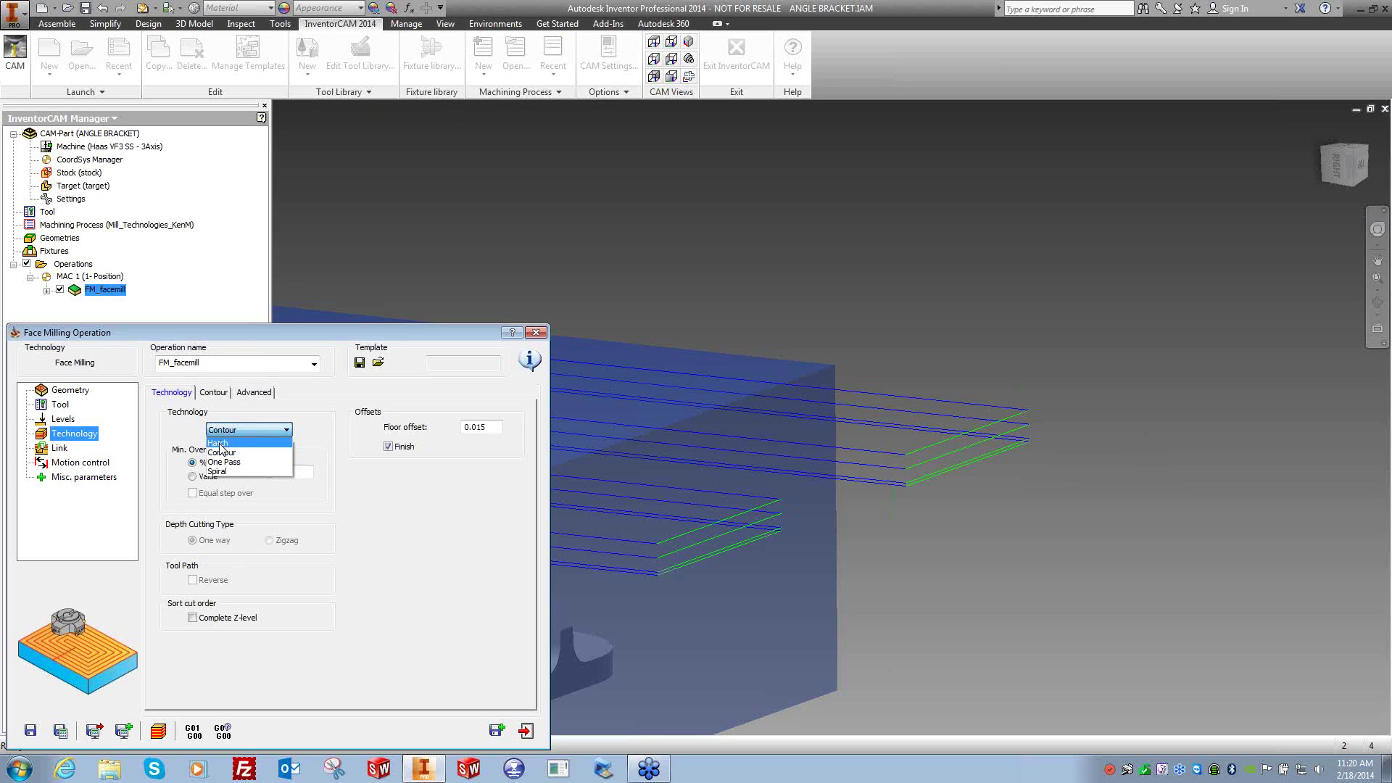
{"action": "left_click", "coordinate": [220, 444]}
Try the One Pass technology with its angle and extension options, and restore the Hatch technology.
{"action": "left_click", "coordinate": [178, 392]}
{"action": "left_click", "coordinate": [239, 430]}
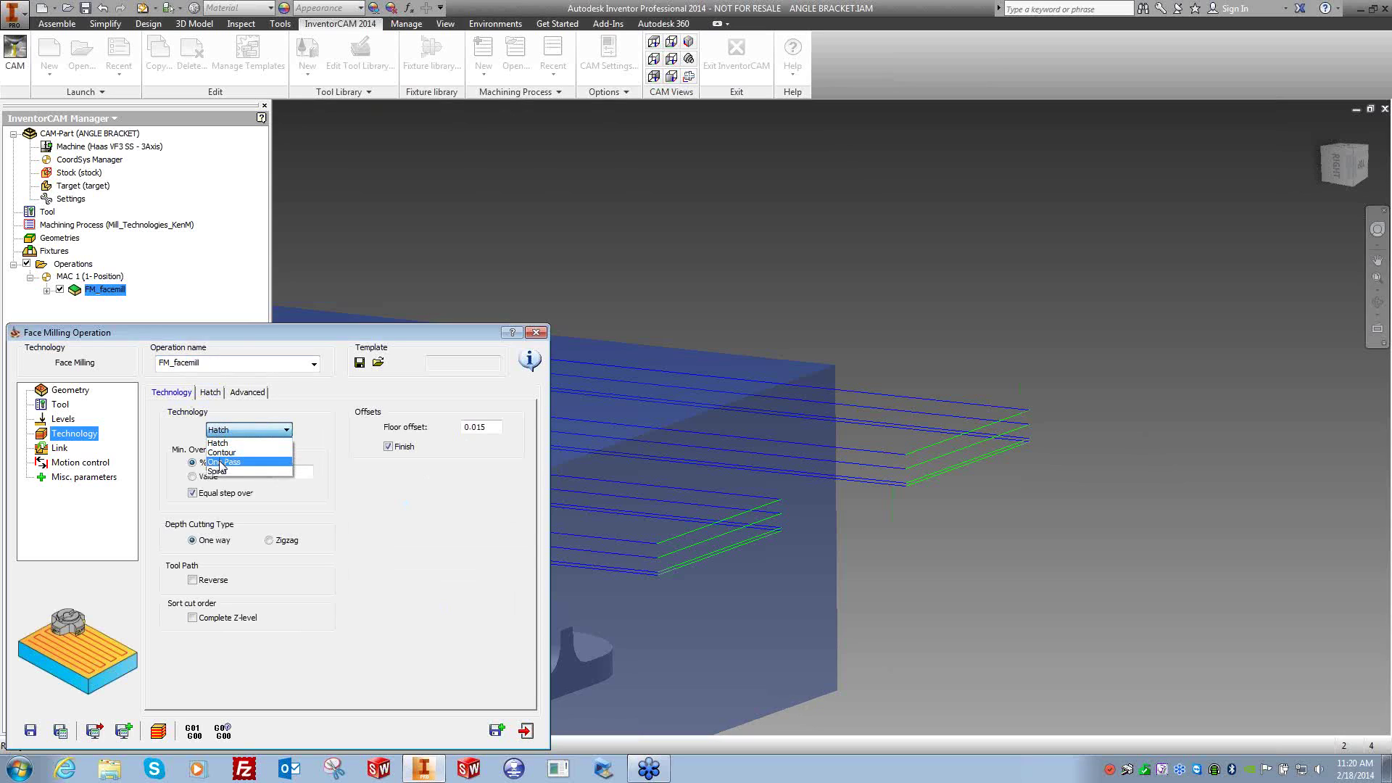
{"action": "left_click", "coordinate": [221, 461]}
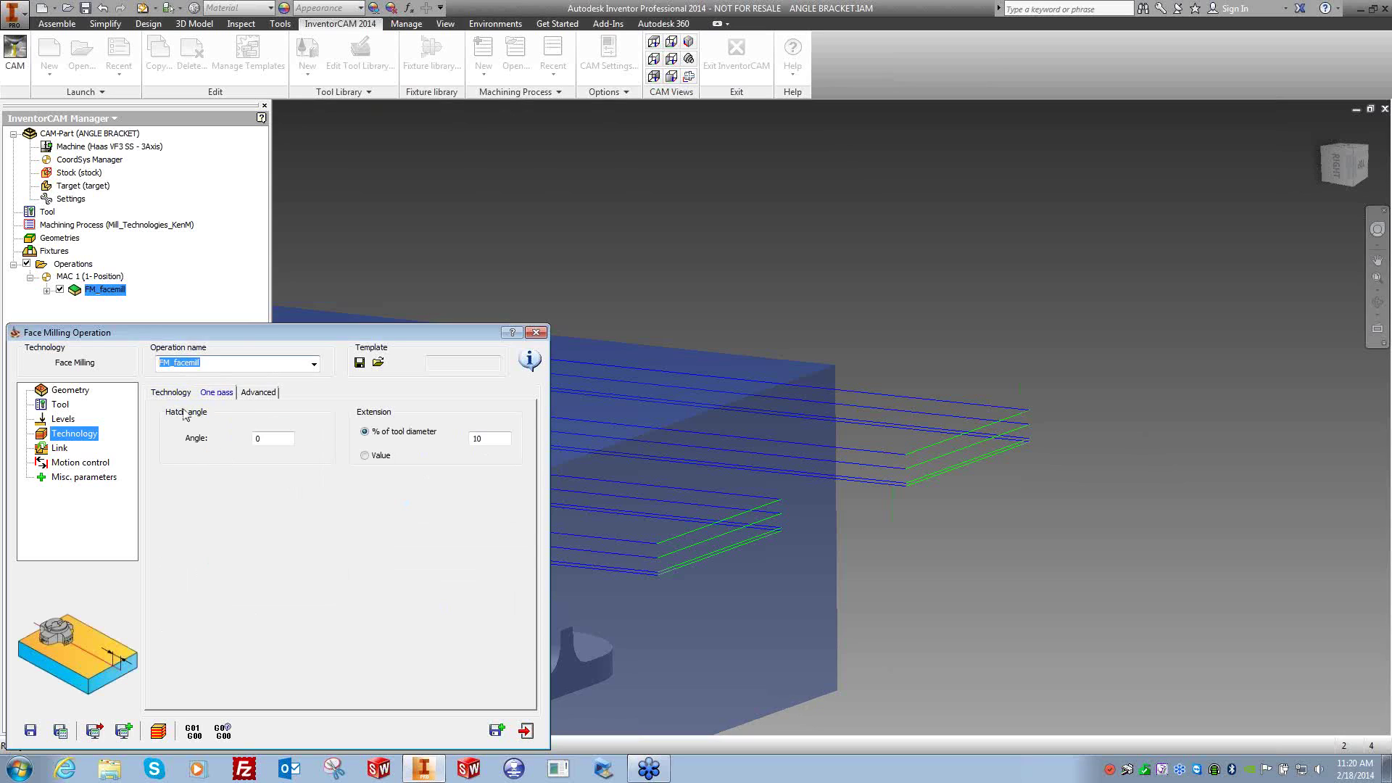
{"action": "left_click", "coordinate": [172, 392]}
{"action": "left_click", "coordinate": [229, 433]}
{"action": "left_click", "coordinate": [229, 445]}
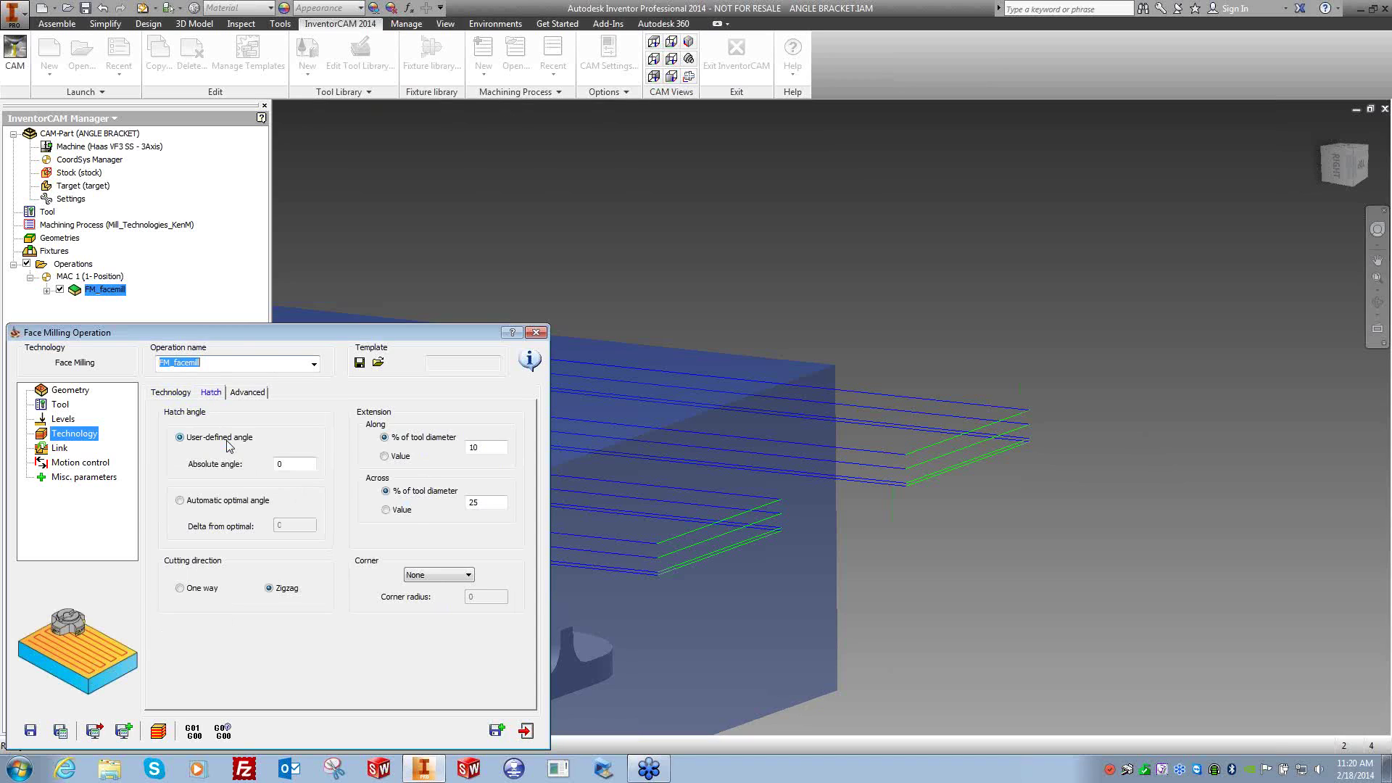
{"action": "left_click", "coordinate": [174, 392]}
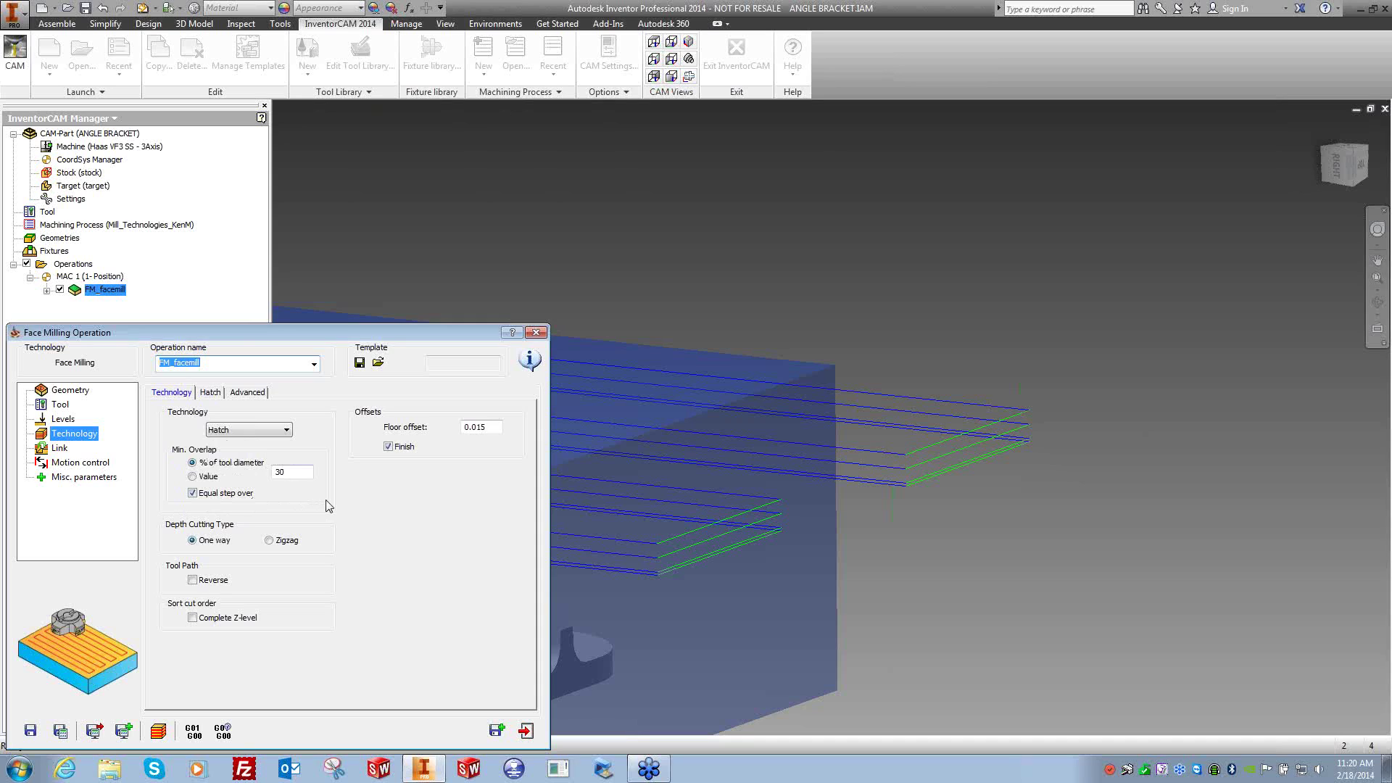
Try defining the minimum overlap as a value instead of a percentage, checking it against the tool data.
{"action": "left_click", "coordinate": [281, 472]}
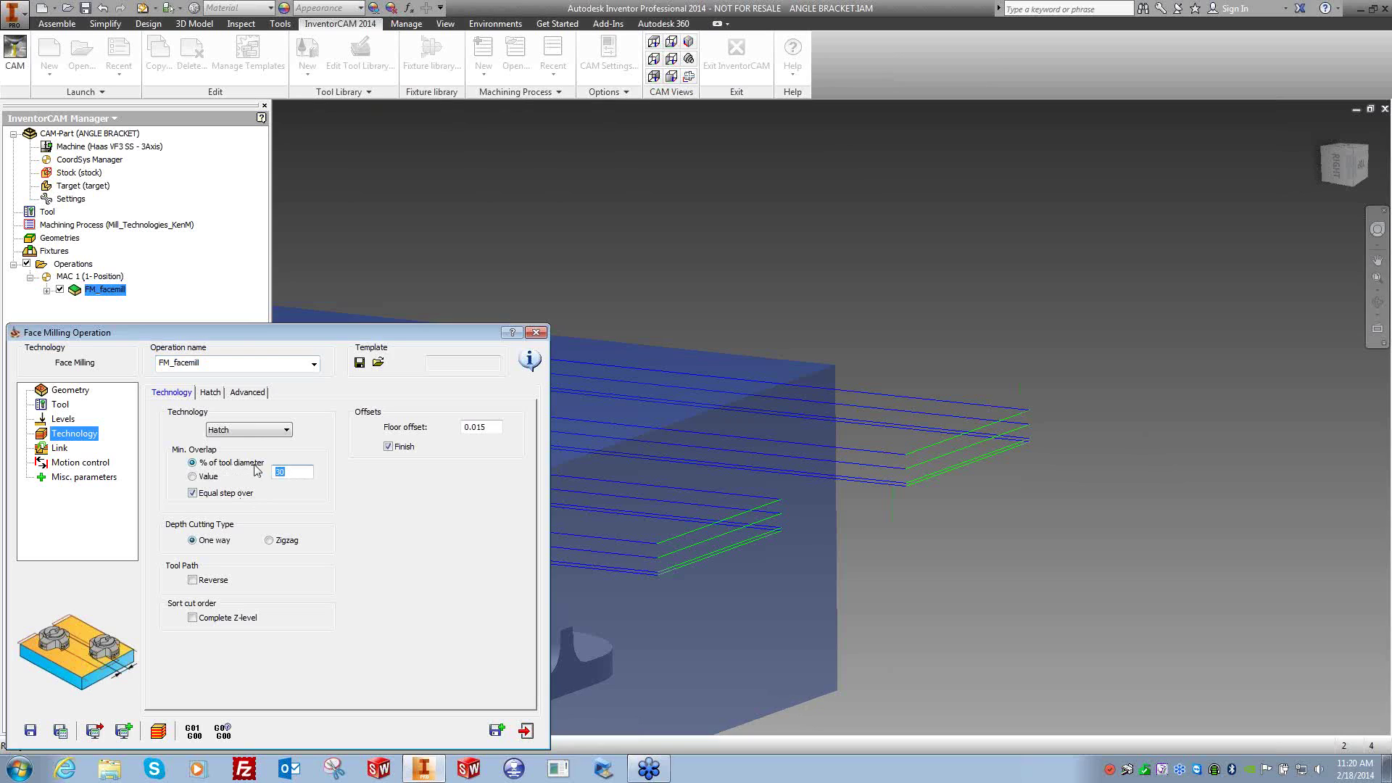
{"action": "left_click", "coordinate": [192, 476]}
{"action": "left_click", "coordinate": [233, 462]}
{"action": "double_click", "coordinate": [282, 472]}
{"action": "type", "text": "6"}
{"action": "left_click", "coordinate": [211, 476]}
{"action": "left_click", "coordinate": [215, 464]}
{"action": "left_click", "coordinate": [208, 477]}
{"action": "left_click", "coordinate": [64, 405]}
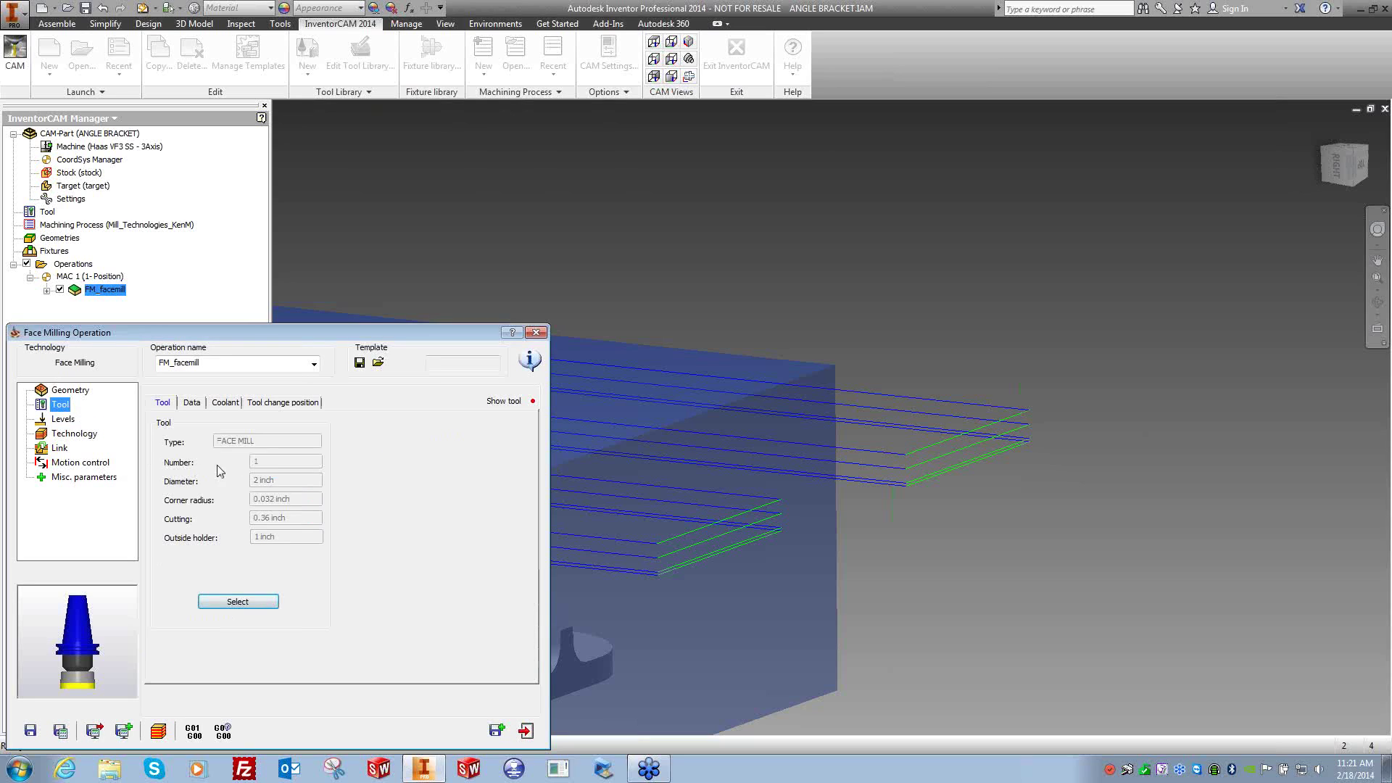
{"action": "left_click", "coordinate": [64, 419]}
{"action": "left_click", "coordinate": [80, 435]}
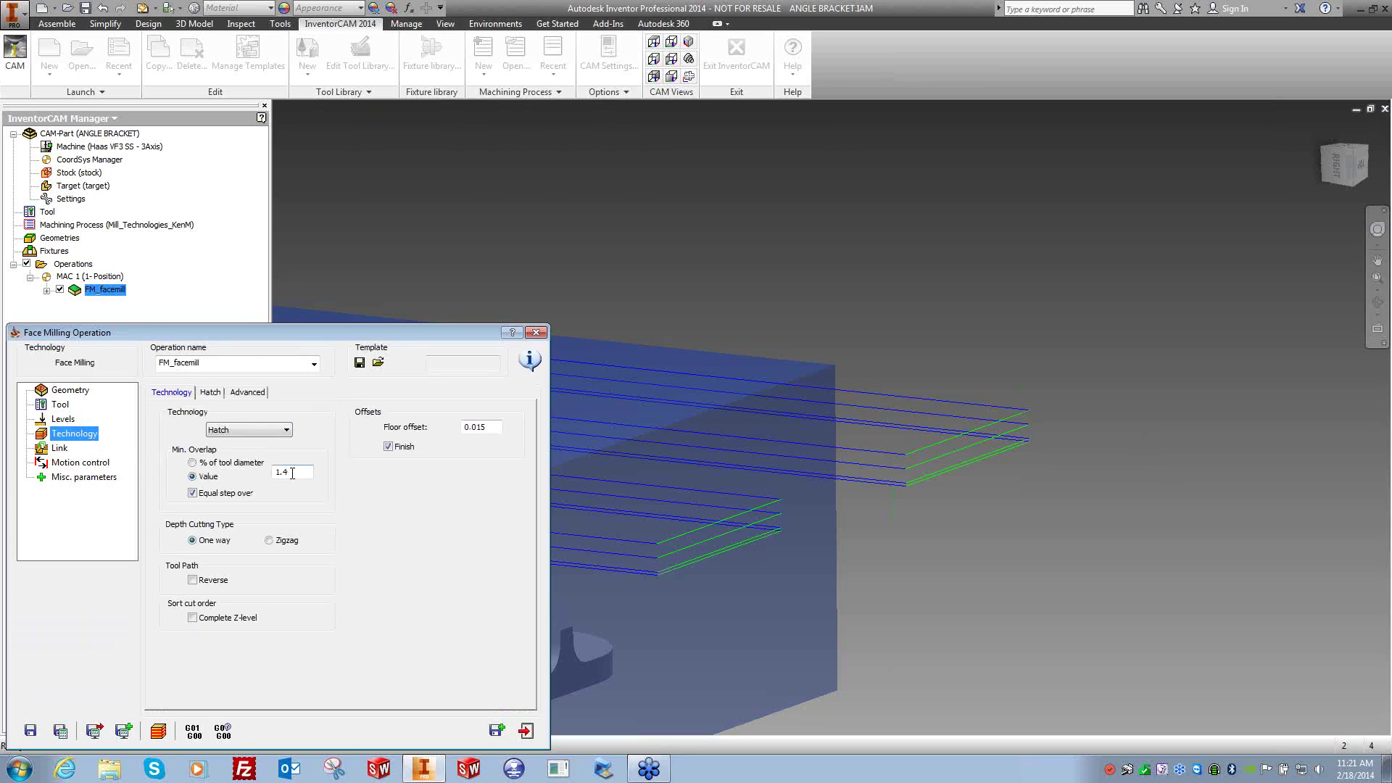
Compare overlaps of 30 and 70 % of the tool diameter, and restore the minimum overlap to 30 %.
{"action": "left_click", "coordinate": [196, 462]}
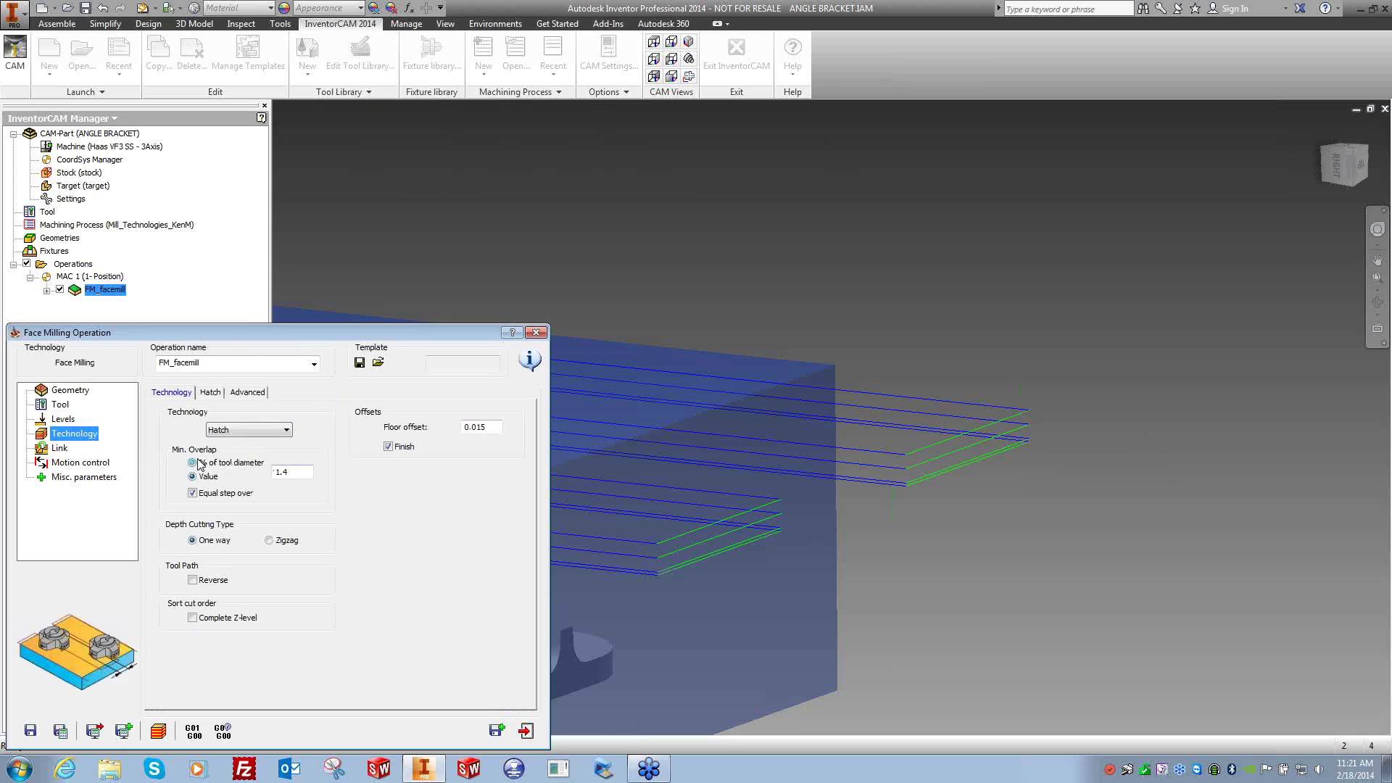
{"action": "double_click", "coordinate": [282, 472]}
{"action": "type", "text": "30"}
{"action": "double_click", "coordinate": [311, 471]}
{"action": "type", "text": "70"}
{"action": "left_click", "coordinate": [206, 477]}
{"action": "left_click", "coordinate": [204, 464]}
{"action": "double_click", "coordinate": [290, 472]}
{"action": "type", "text": "30"}
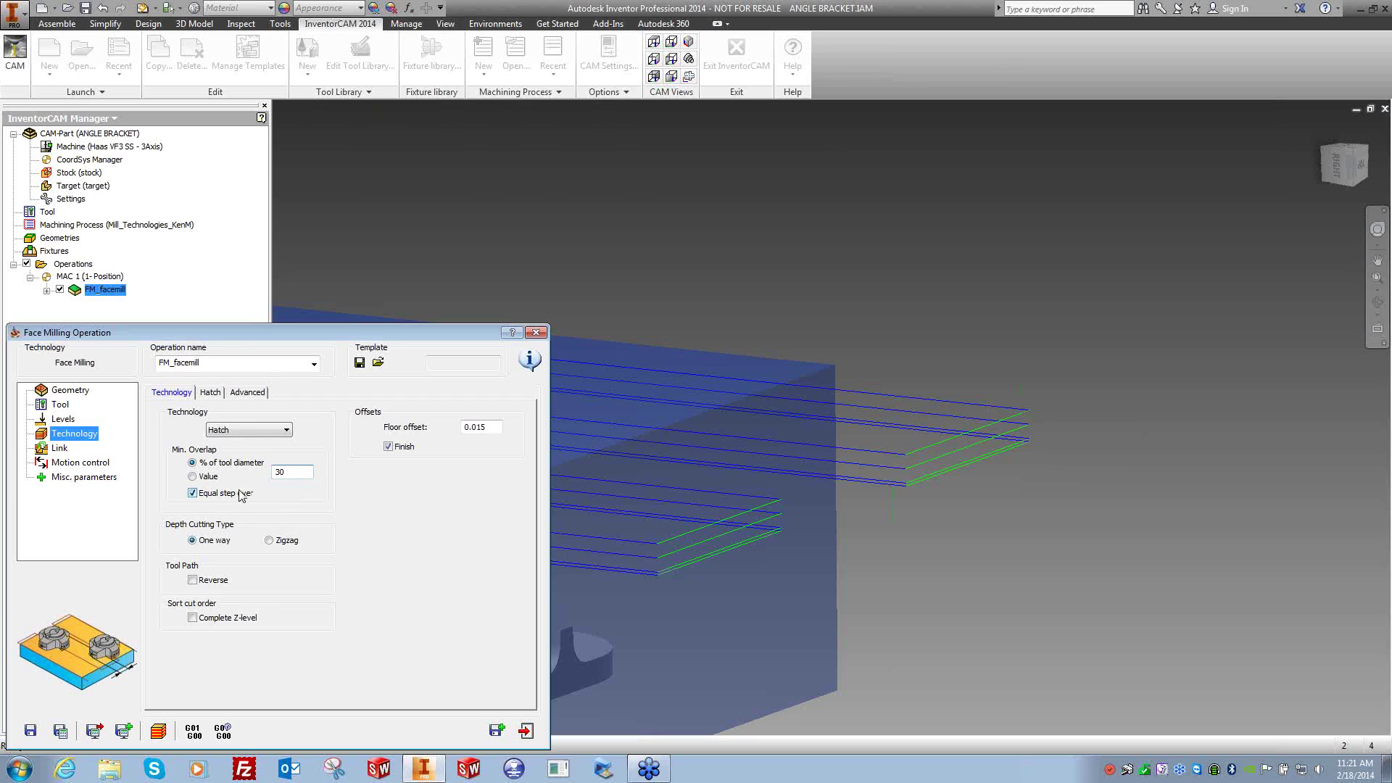
Check the milling levels, and try the overlap without Equal step over before restoring that option.
{"action": "left_click", "coordinate": [63, 420]}
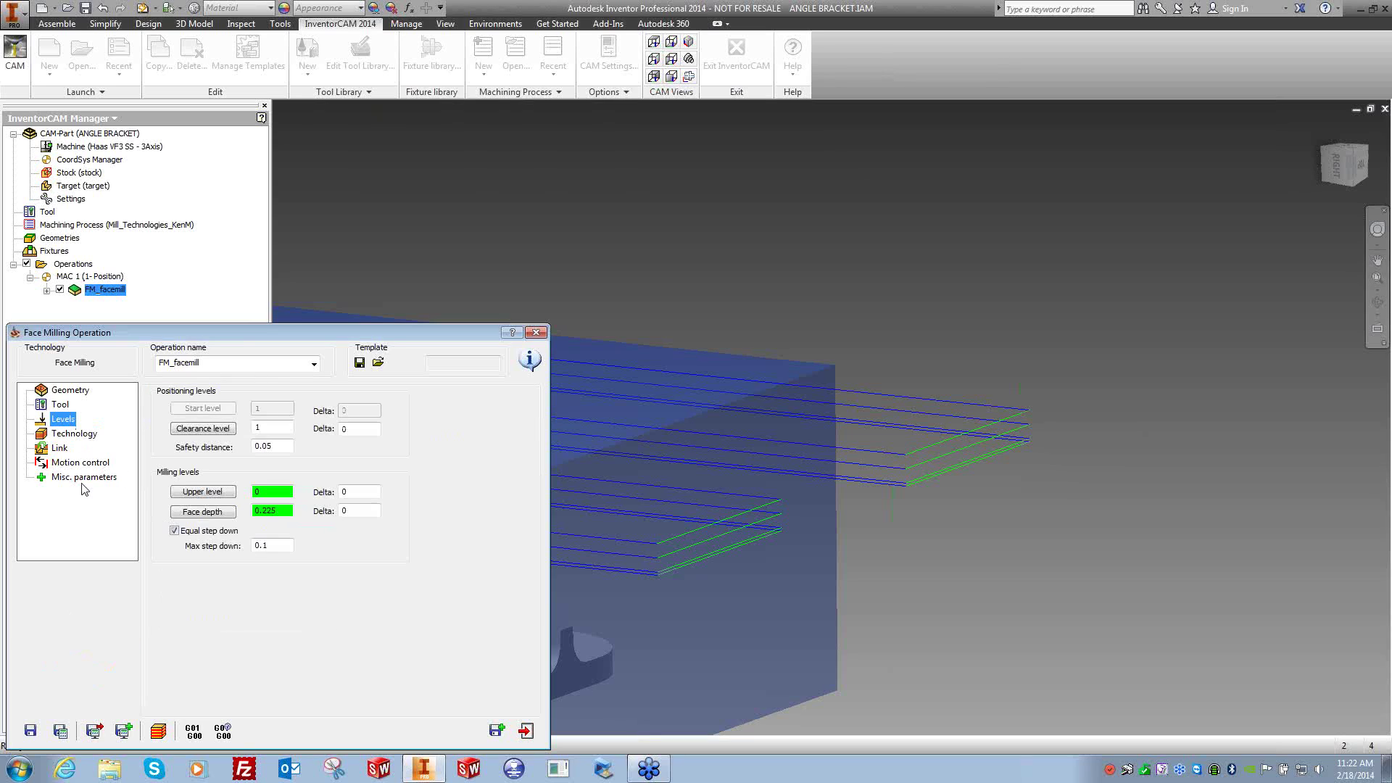
{"action": "left_click", "coordinate": [83, 433]}
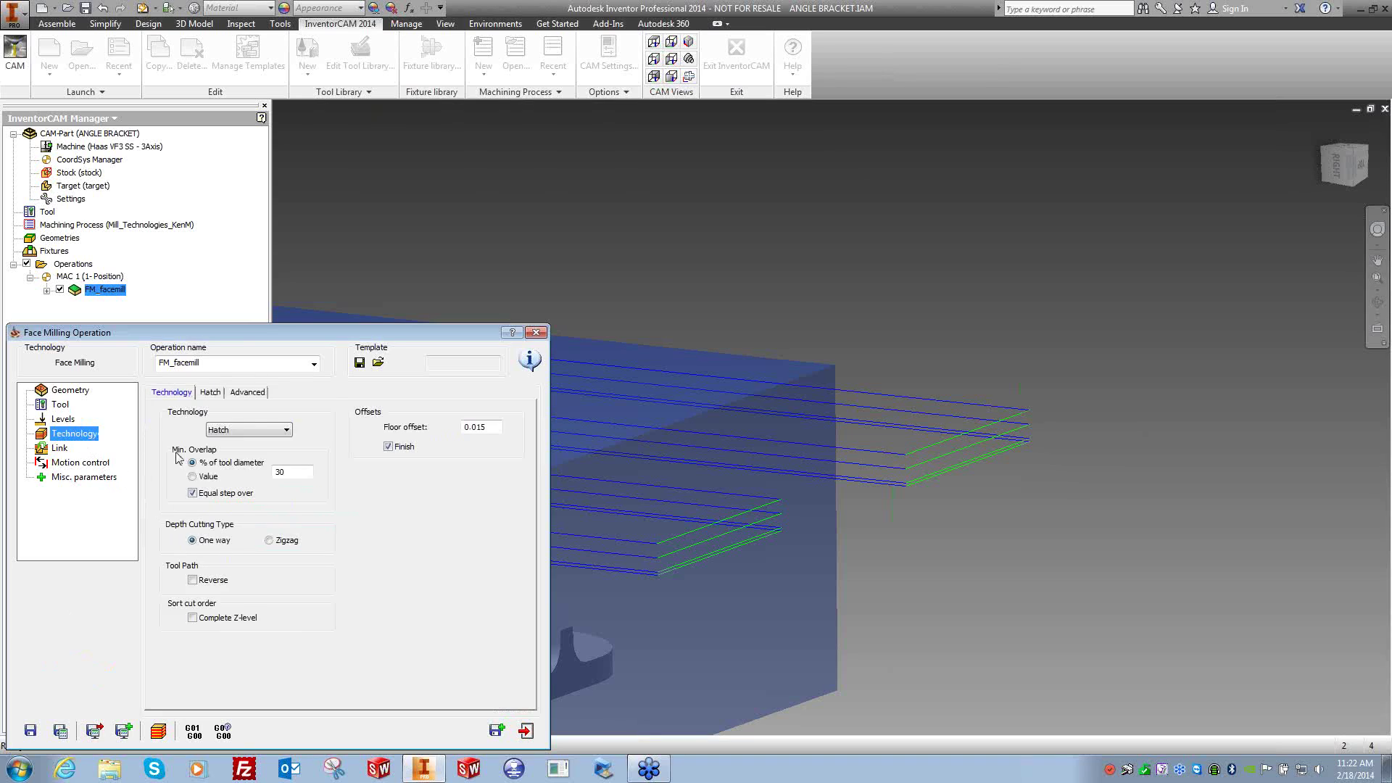
{"action": "left_click", "coordinate": [192, 492]}
{"action": "left_click", "coordinate": [192, 493]}
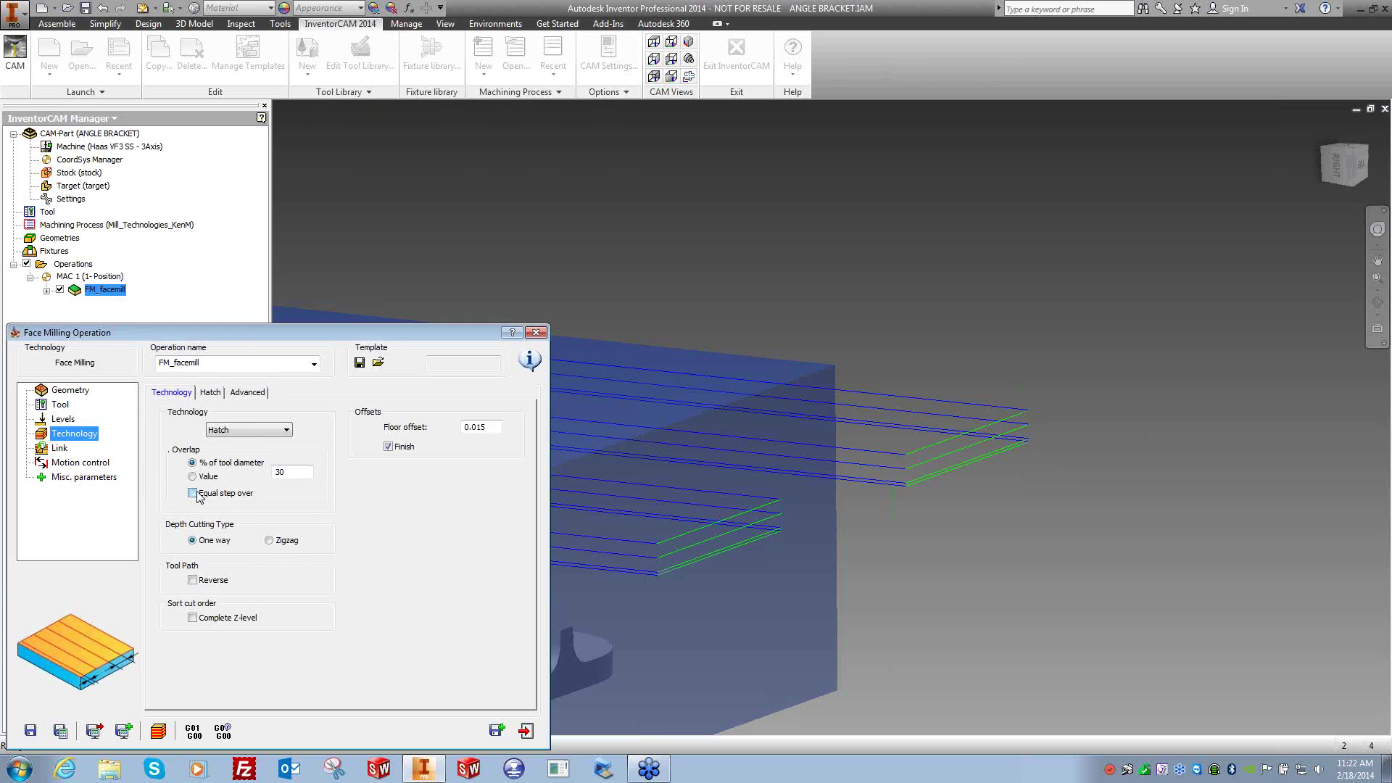
Set the depth cutting type to Zigzag, and try the Reverse tool path option without keeping it.
{"action": "left_click", "coordinate": [282, 541]}
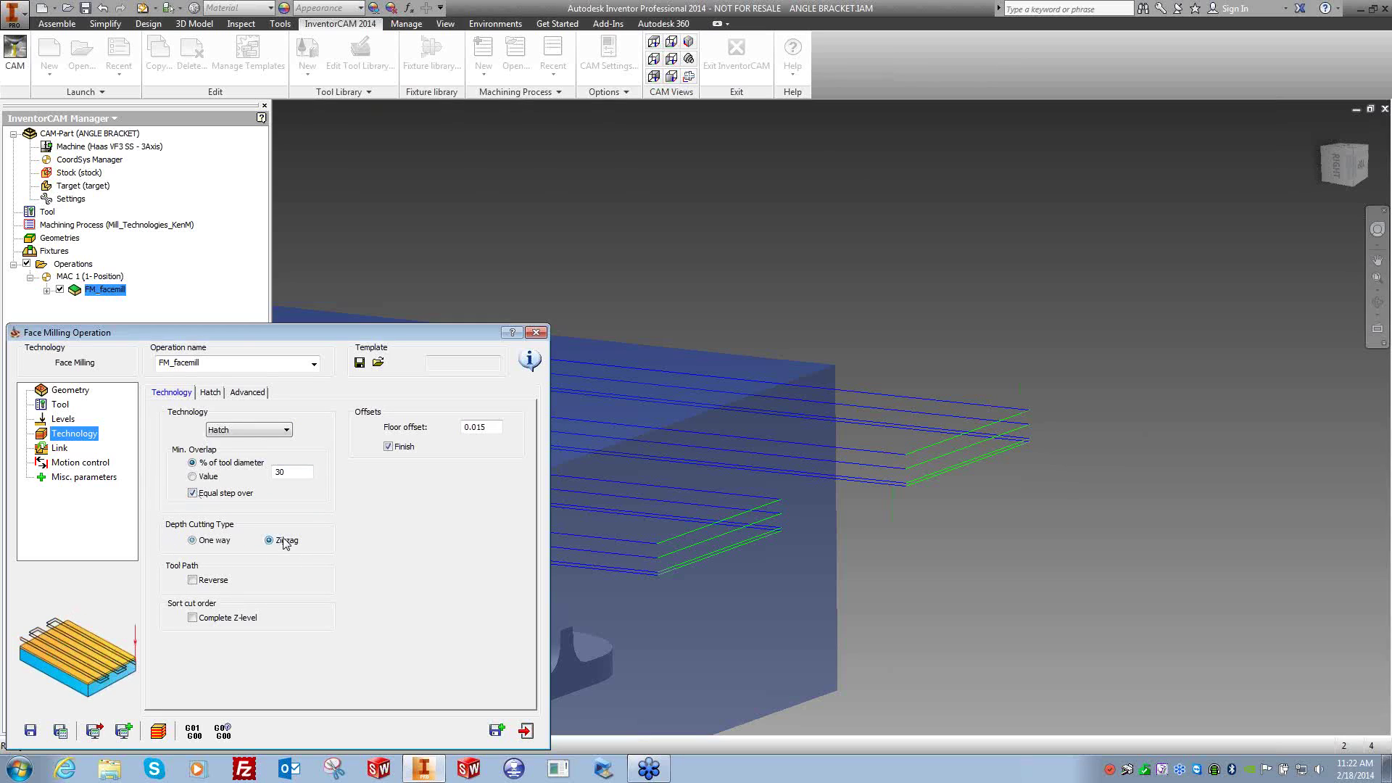
{"action": "left_click", "coordinate": [202, 542]}
{"action": "left_click", "coordinate": [212, 544]}
{"action": "left_click", "coordinate": [274, 541]}
{"action": "left_click", "coordinate": [193, 580]}
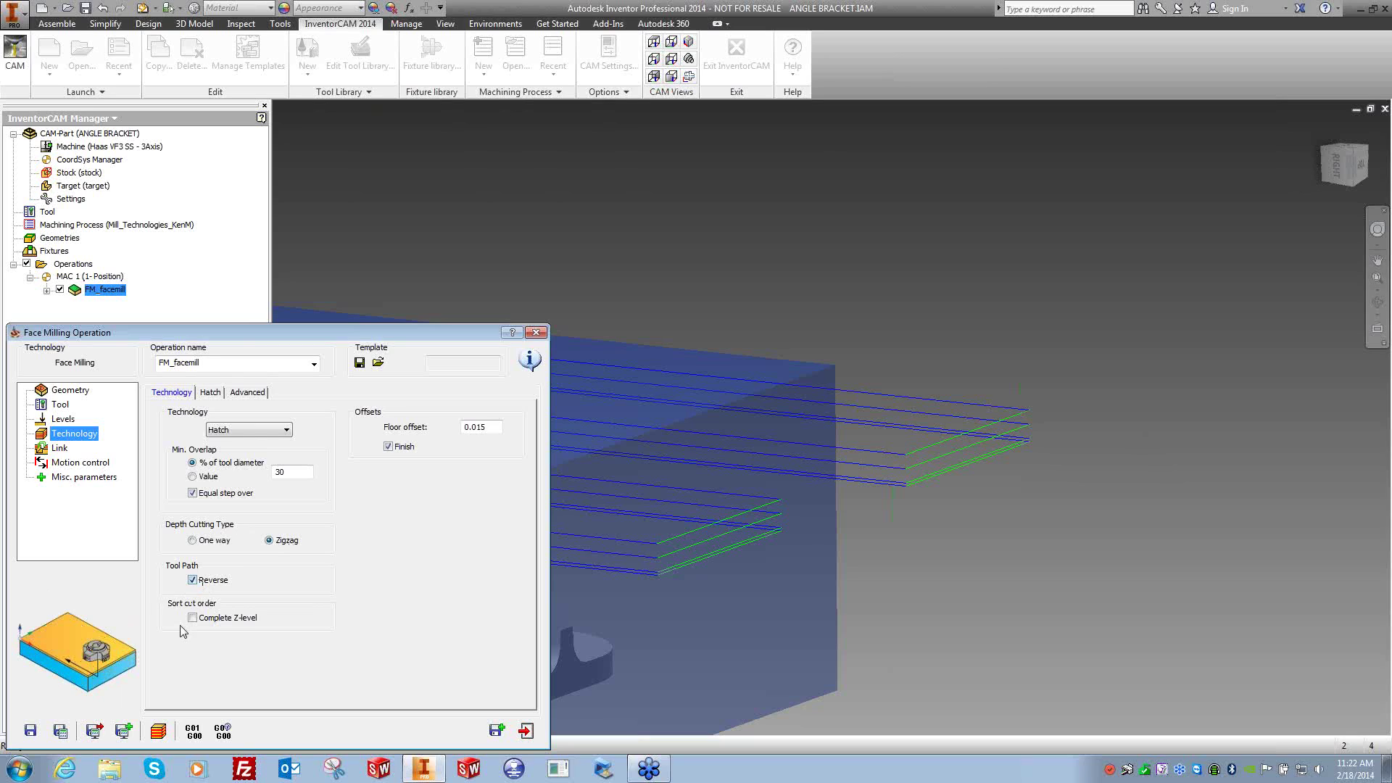
{"action": "left_click", "coordinate": [209, 585]}
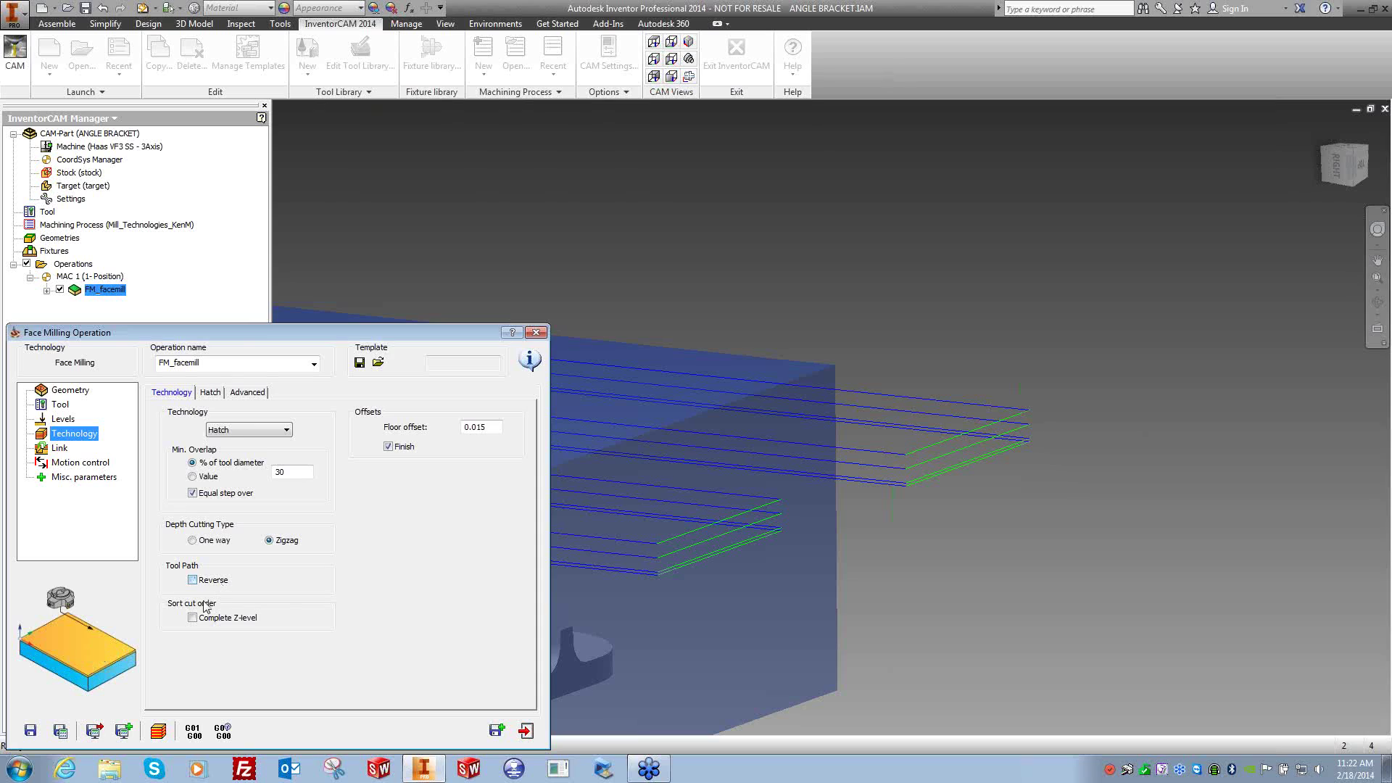
Try the sort cut order with and without Complete Z-level, and leave the option enabled.
{"action": "left_click", "coordinate": [193, 619]}
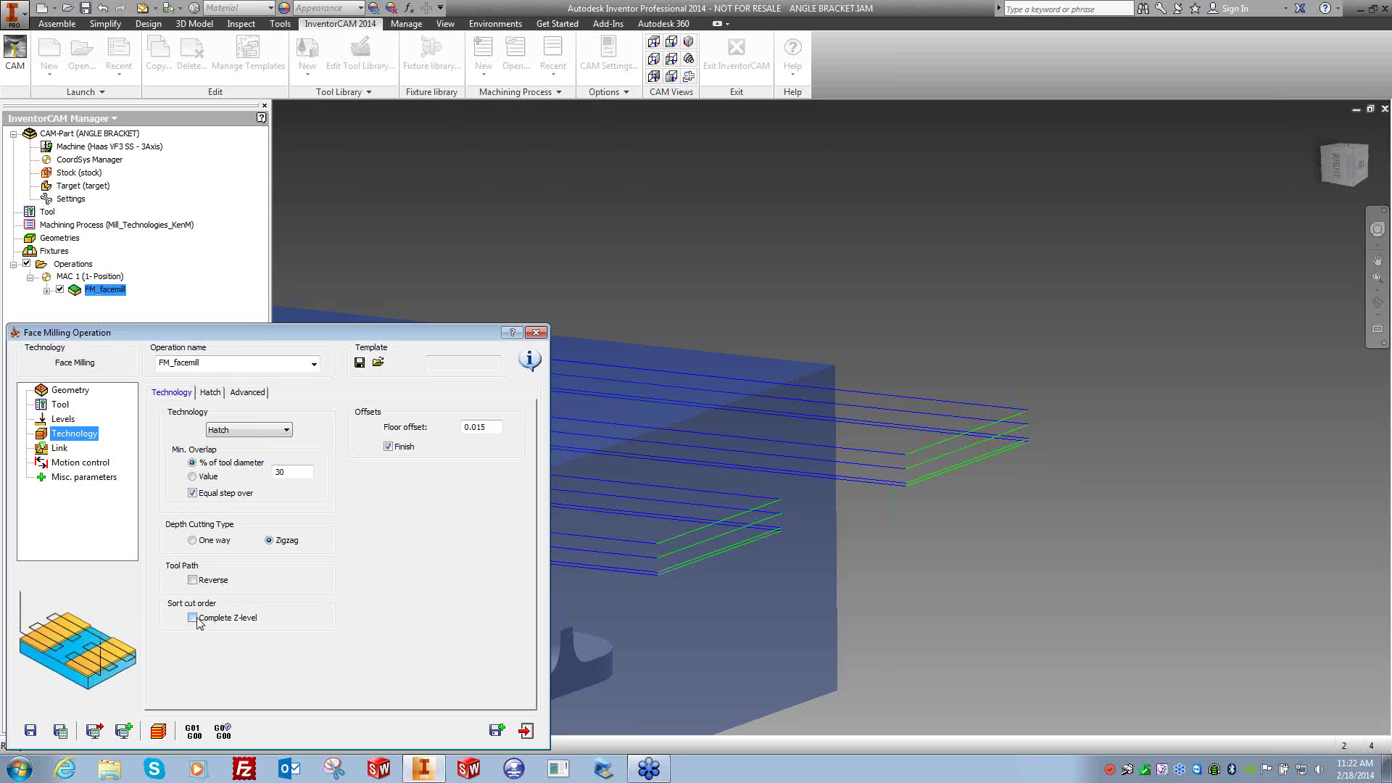
{"action": "left_click", "coordinate": [198, 619]}
{"action": "left_click", "coordinate": [199, 622]}
{"action": "left_click", "coordinate": [197, 624]}
{"action": "left_click", "coordinate": [200, 622]}
Examine the hatch angle and the along and across extension settings against the calculated toolpath.
{"action": "left_click", "coordinate": [210, 393]}
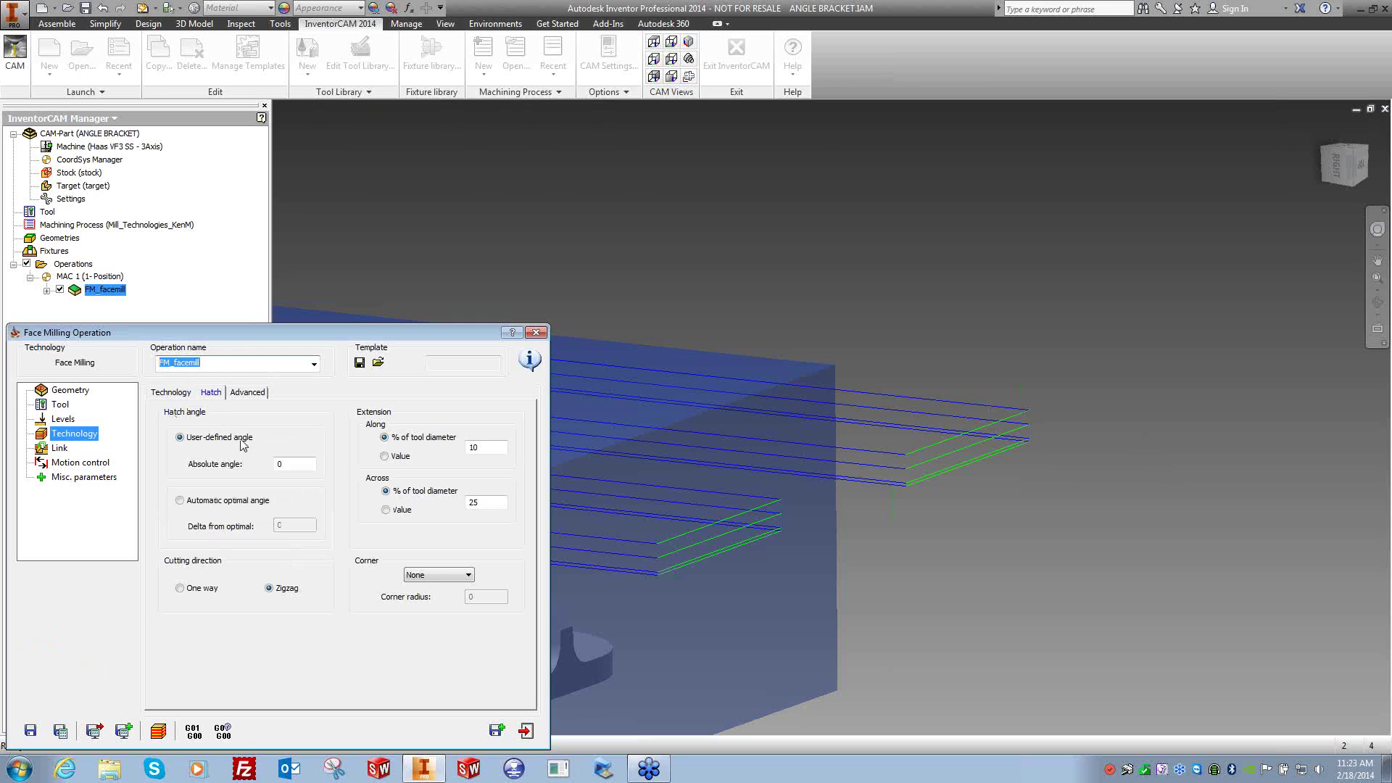
{"action": "left_click", "coordinate": [286, 464]}
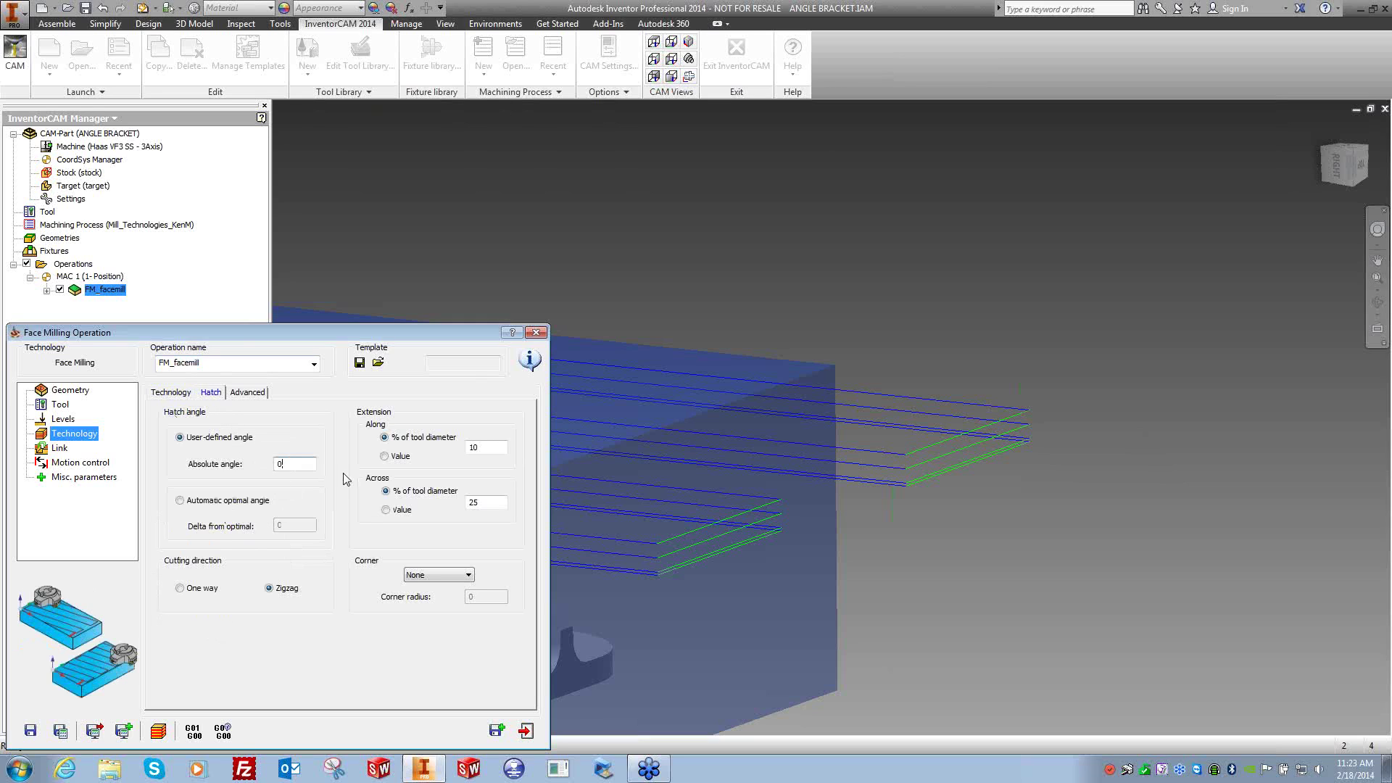
{"action": "left_click", "coordinate": [634, 186]}
{"action": "scroll", "coordinate": [631, 188], "scroll_direction": "up", "scroll_amount": 2}
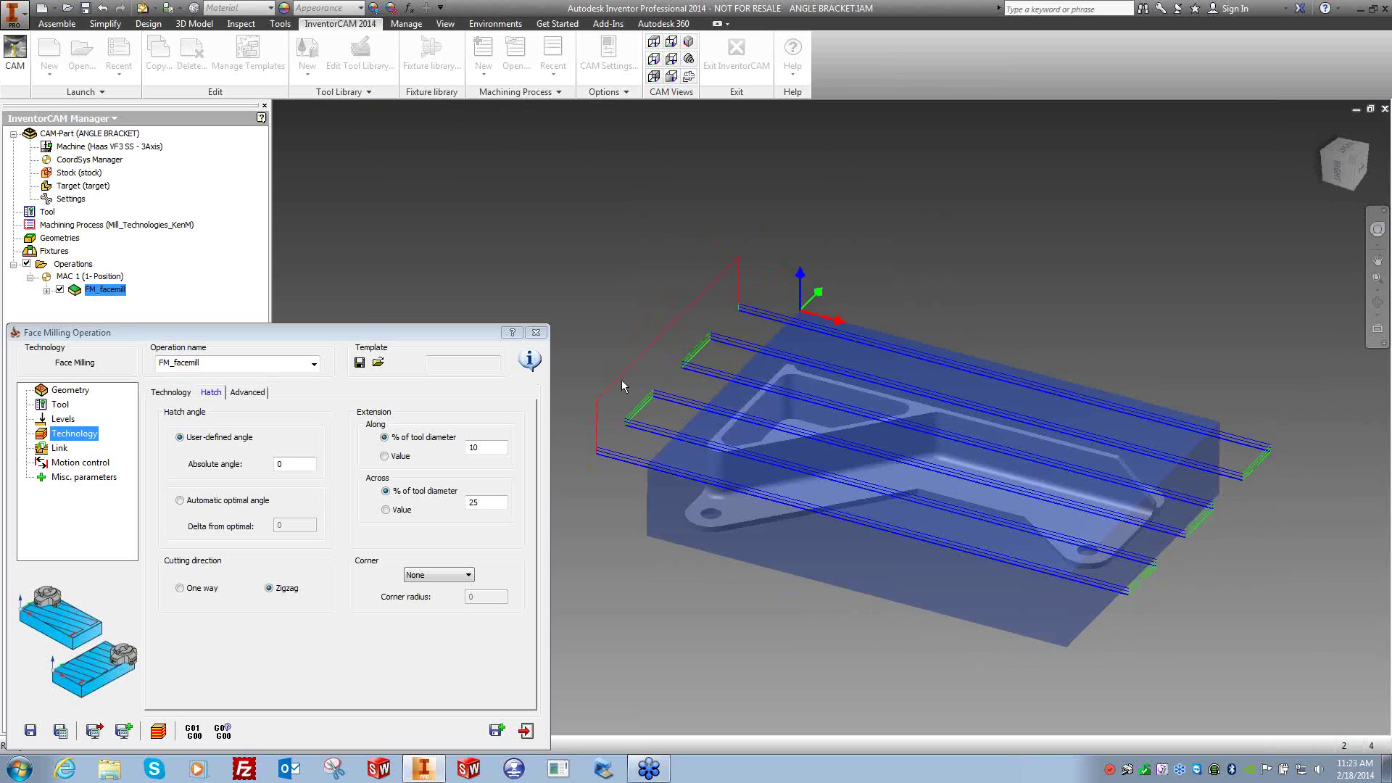
{"action": "double_click", "coordinate": [300, 462]}
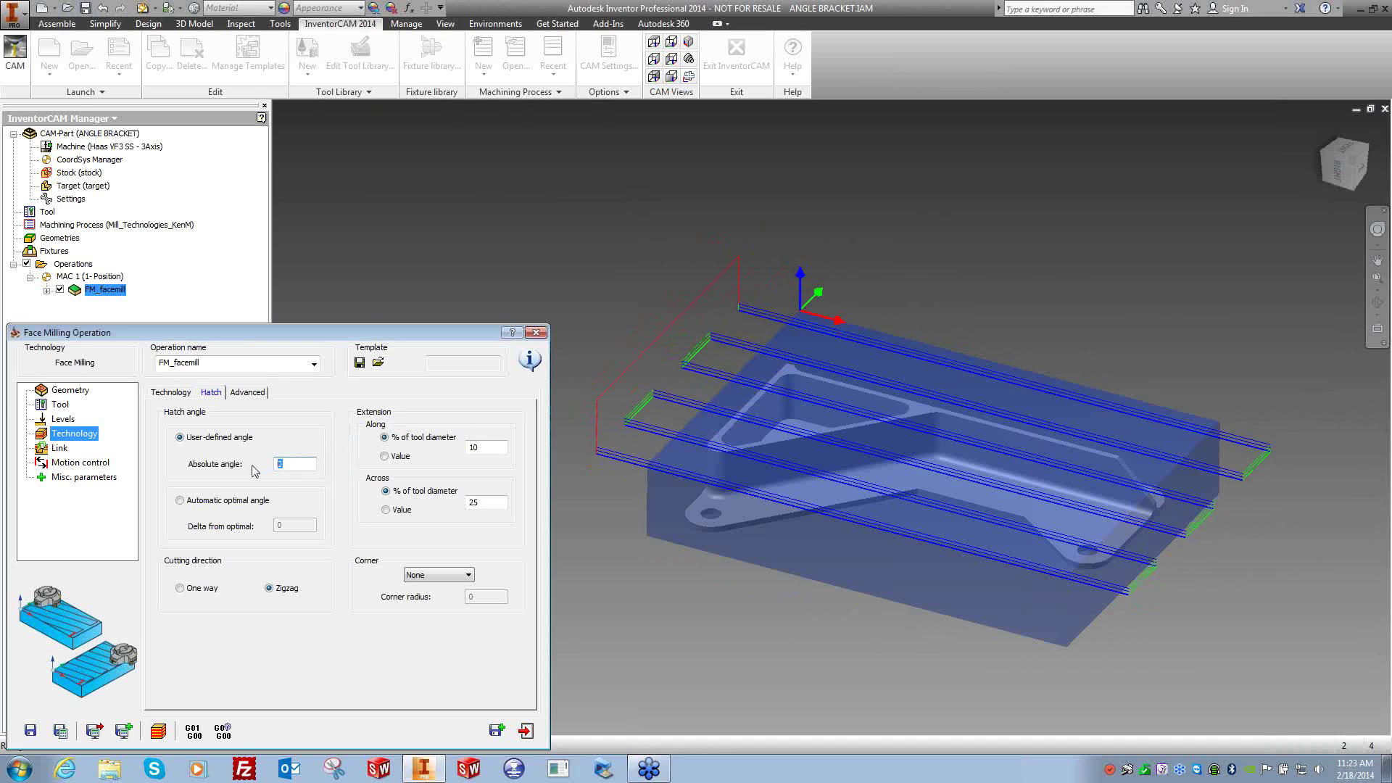
{"action": "double_click", "coordinate": [475, 448]}
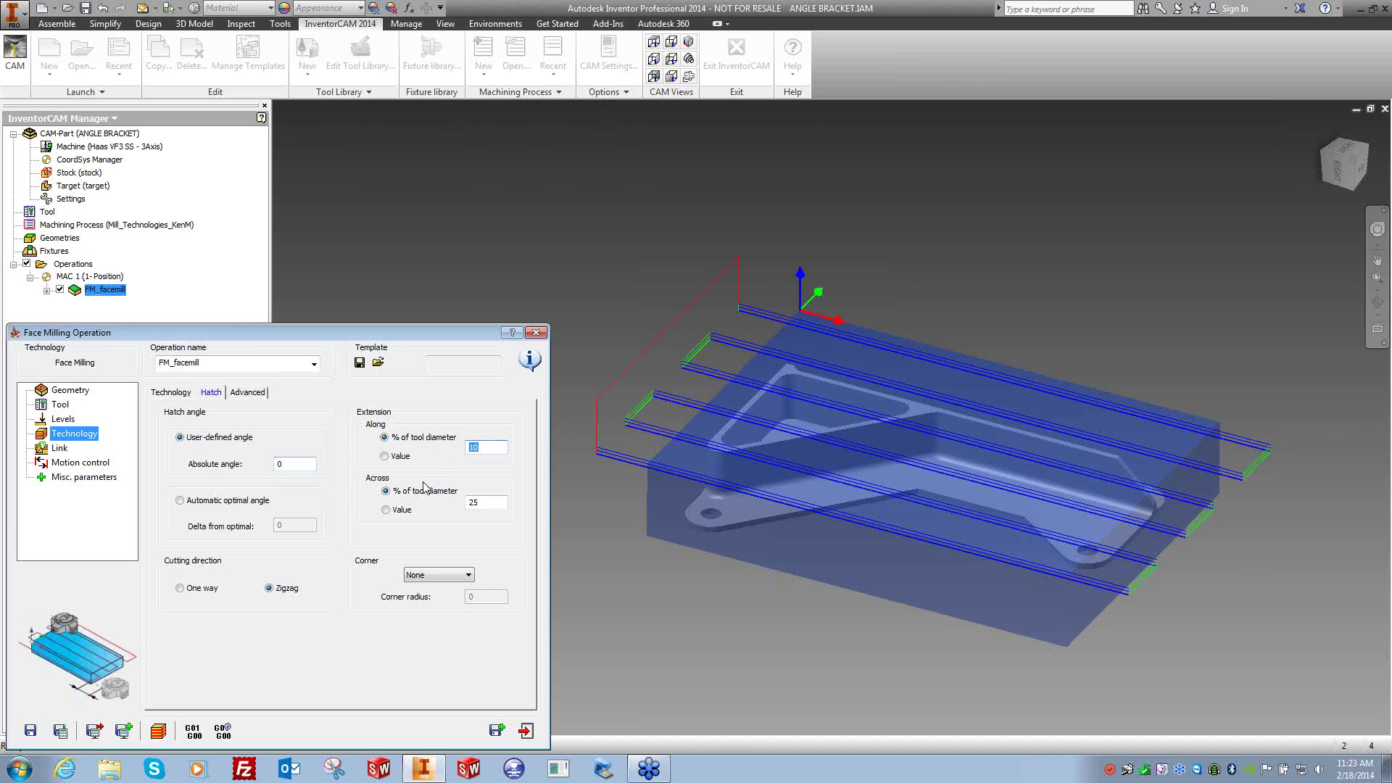
{"action": "double_click", "coordinate": [478, 504]}
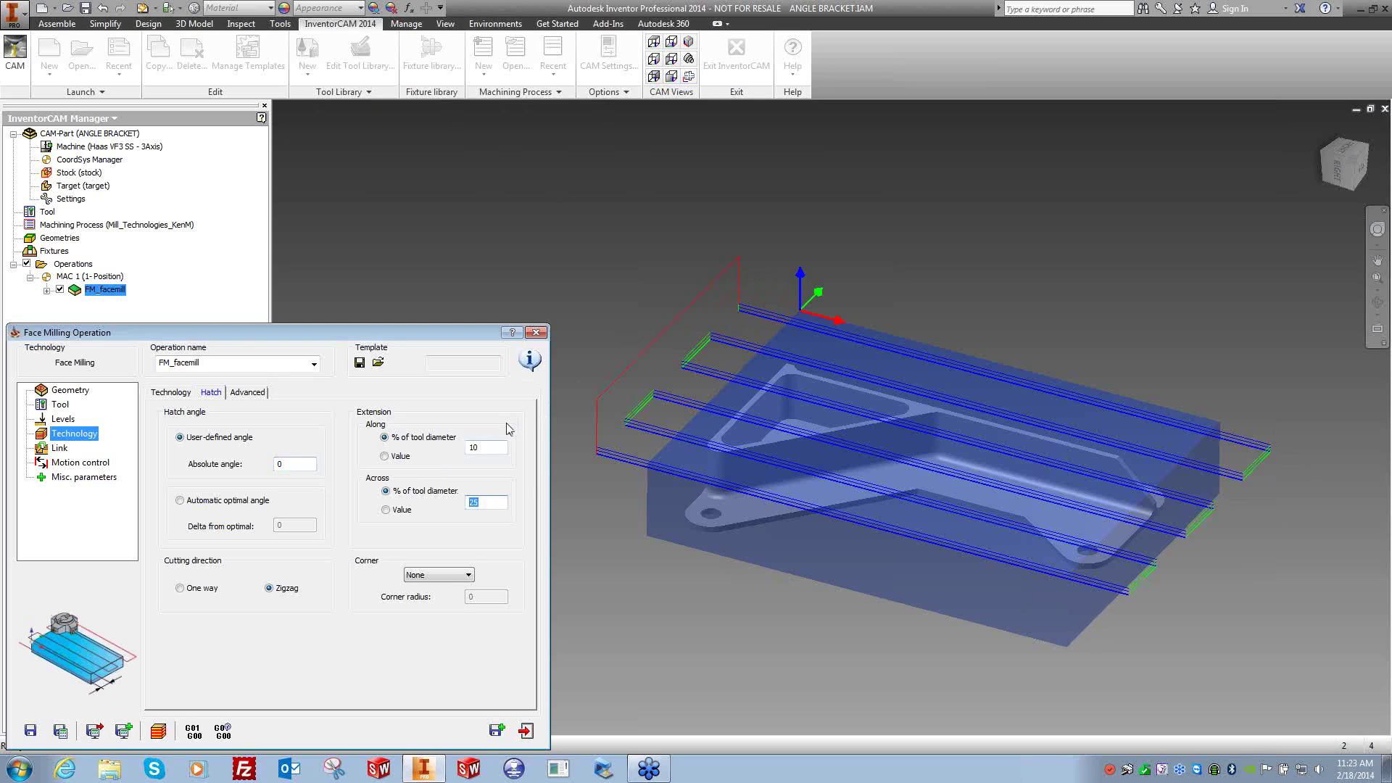
{"action": "double_click", "coordinate": [482, 447]}
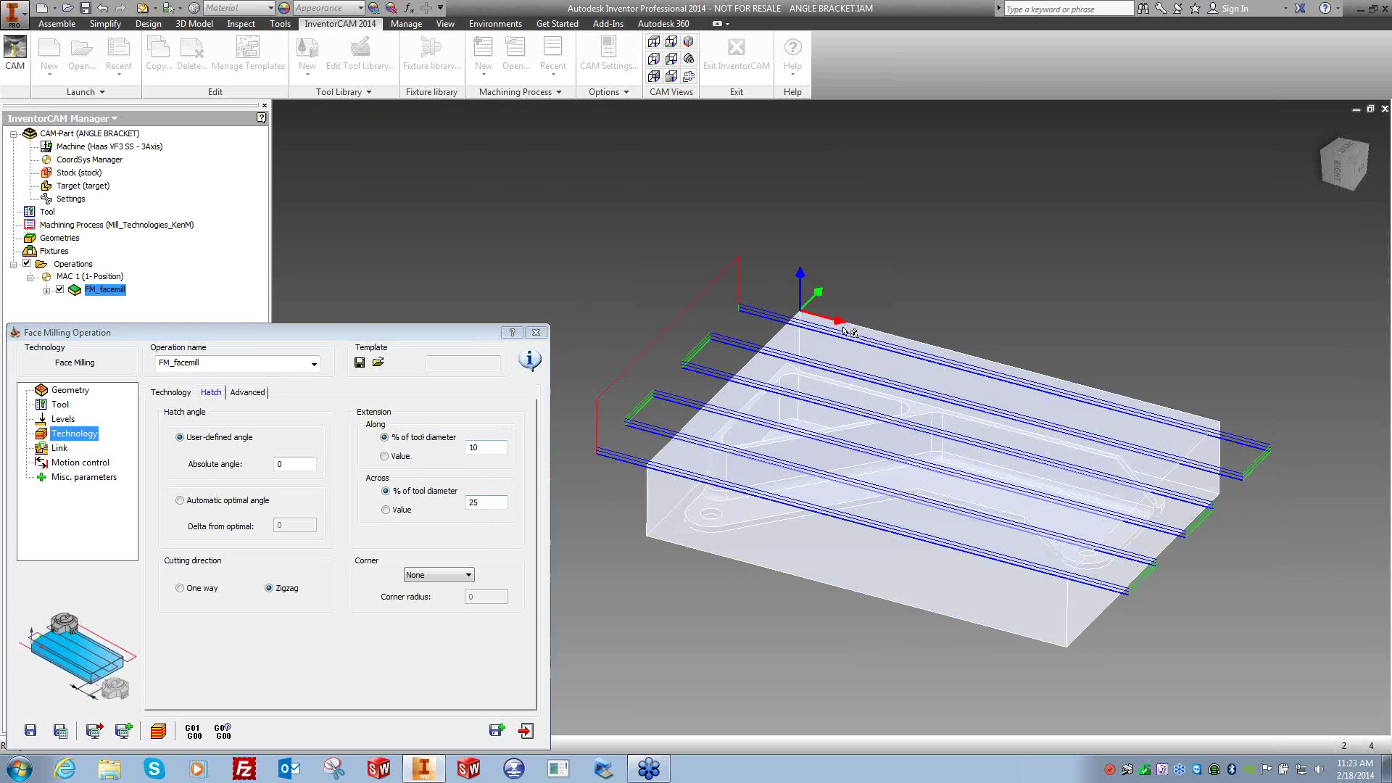
{"action": "double_click", "coordinate": [482, 502]}
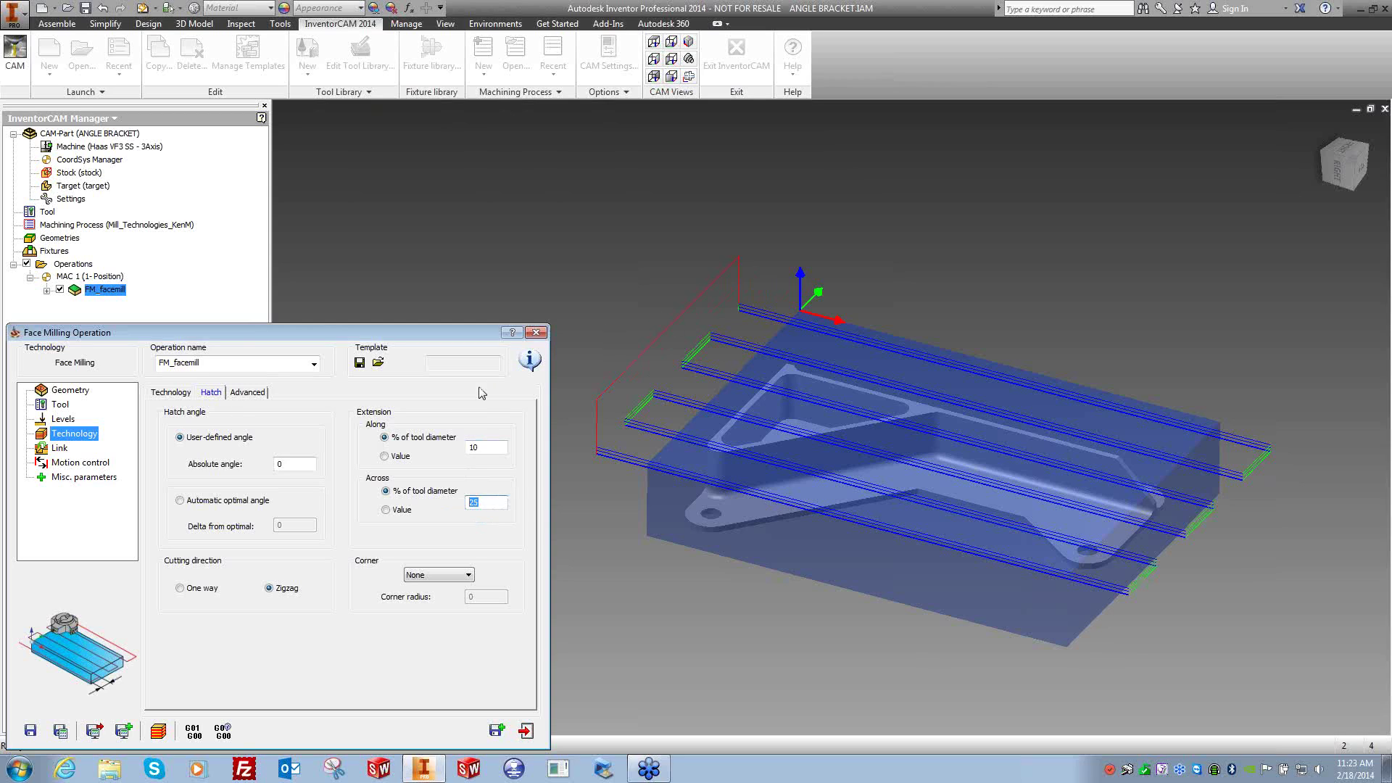
Try the One way cutting direction for the hatch against the depth cutting type, and return it to Zigzag.
{"action": "left_click", "coordinate": [203, 588]}
{"action": "left_click", "coordinate": [294, 591]}
{"action": "left_click", "coordinate": [202, 588]}
{"action": "left_click", "coordinate": [185, 395]}
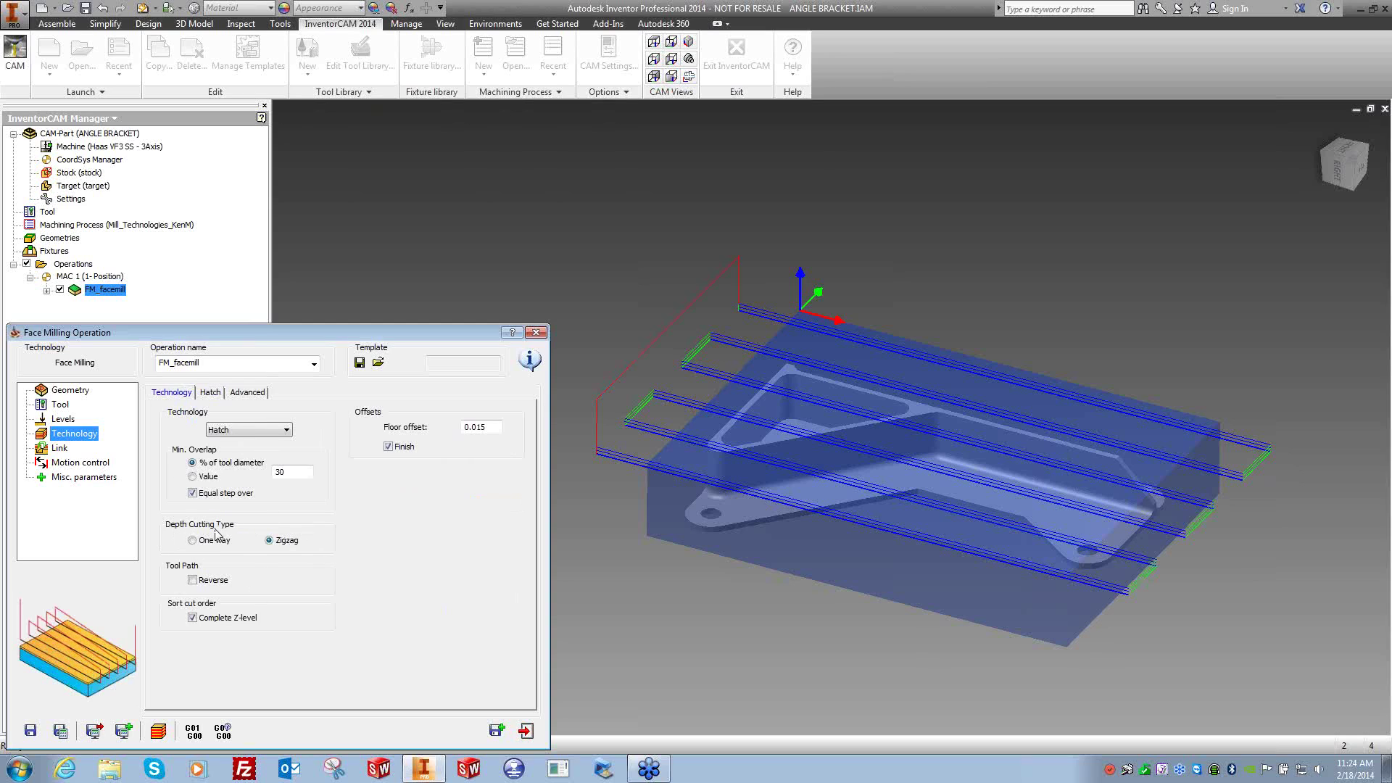
{"action": "left_click", "coordinate": [211, 393]}
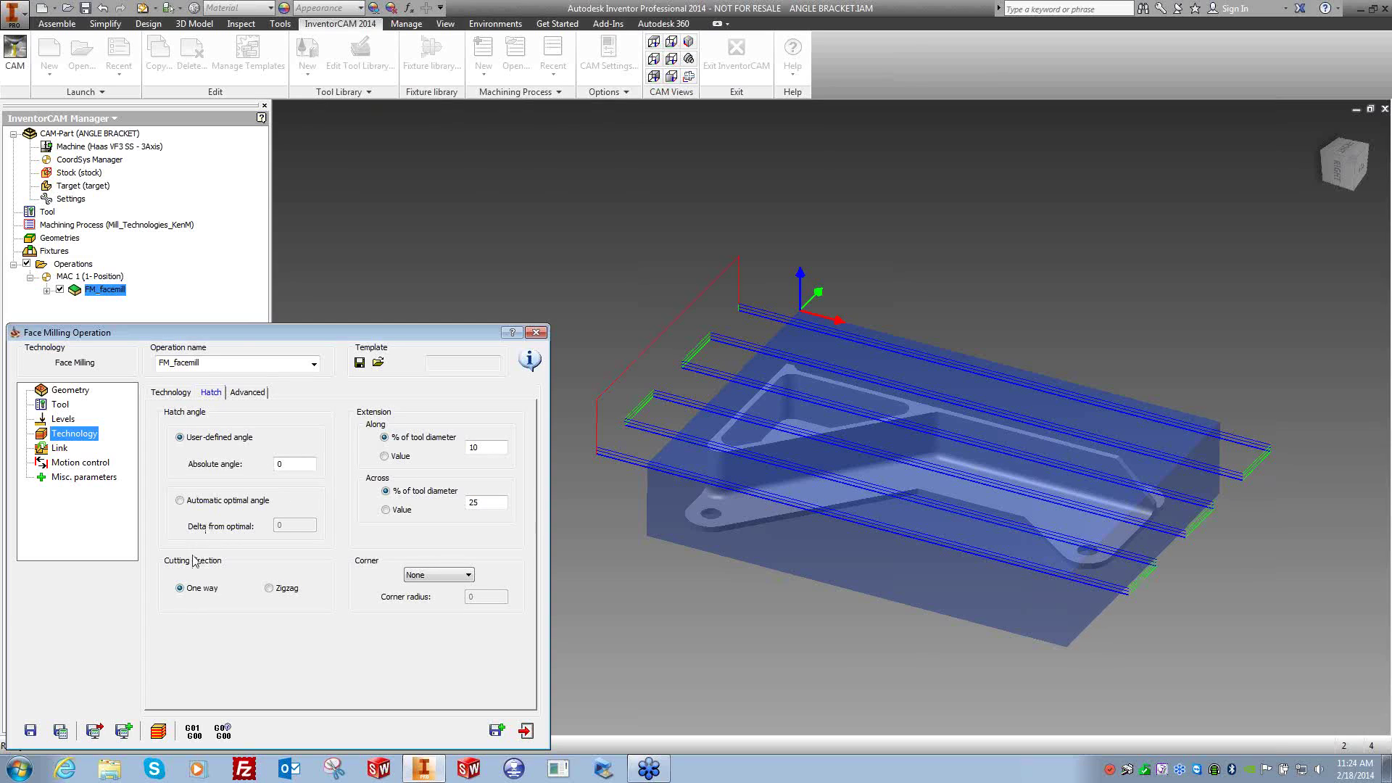
{"action": "mouse_move", "coordinate": [275, 596]}
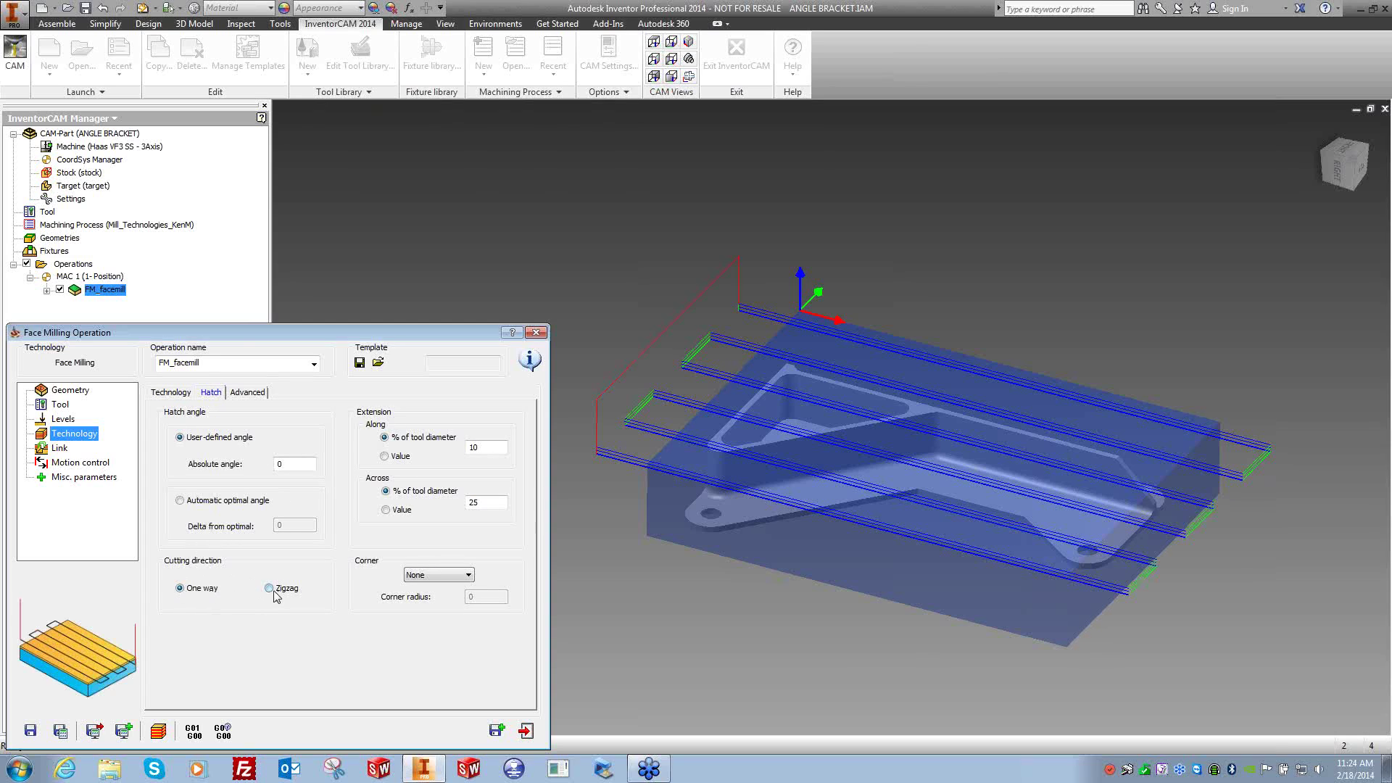
{"action": "left_click", "coordinate": [199, 592]}
{"action": "left_click", "coordinate": [286, 591]}
{"action": "left_click", "coordinate": [180, 587]}
{"action": "left_click", "coordinate": [269, 587]}
{"action": "left_click", "coordinate": [180, 588]}
Set the hatch corner type to Fillet, and save and calculate the operation.
{"action": "left_click", "coordinate": [468, 575]}
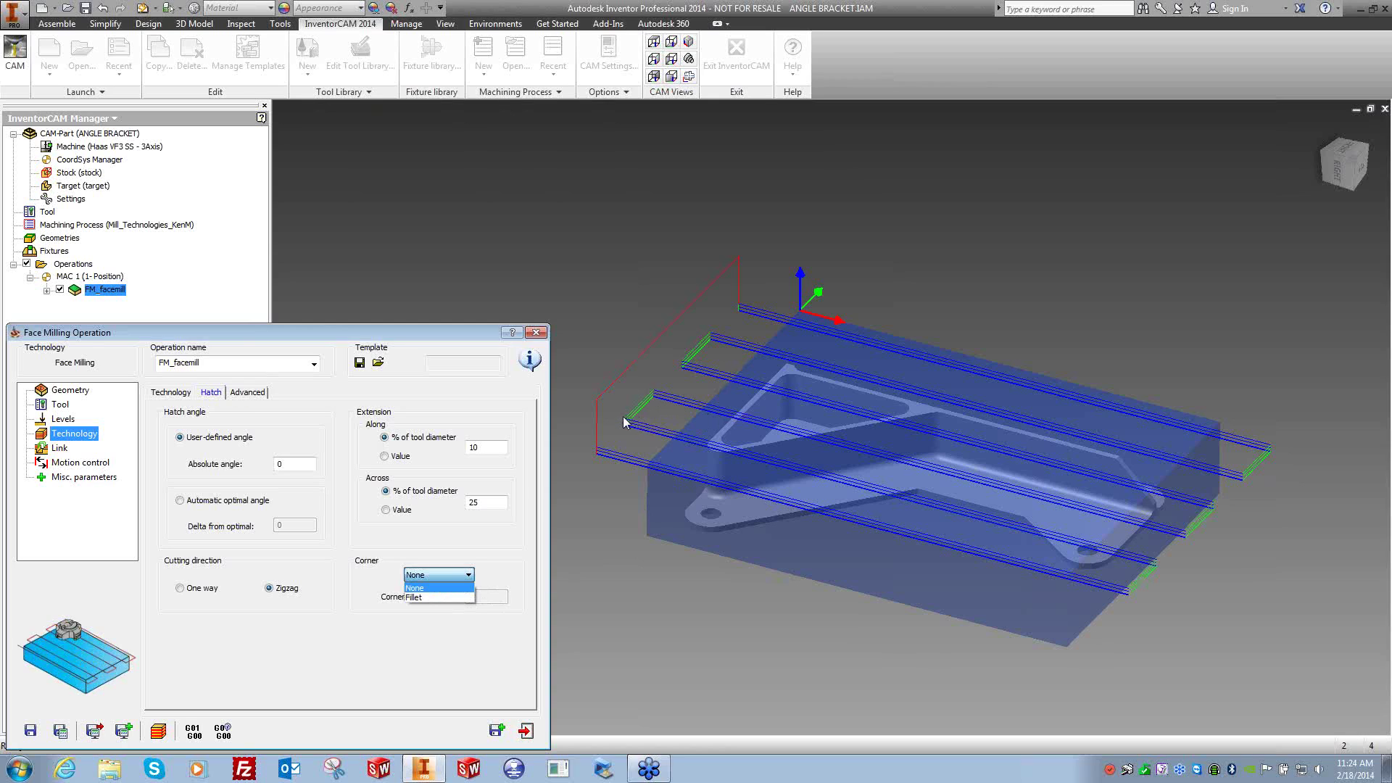
{"action": "left_click", "coordinate": [427, 599]}
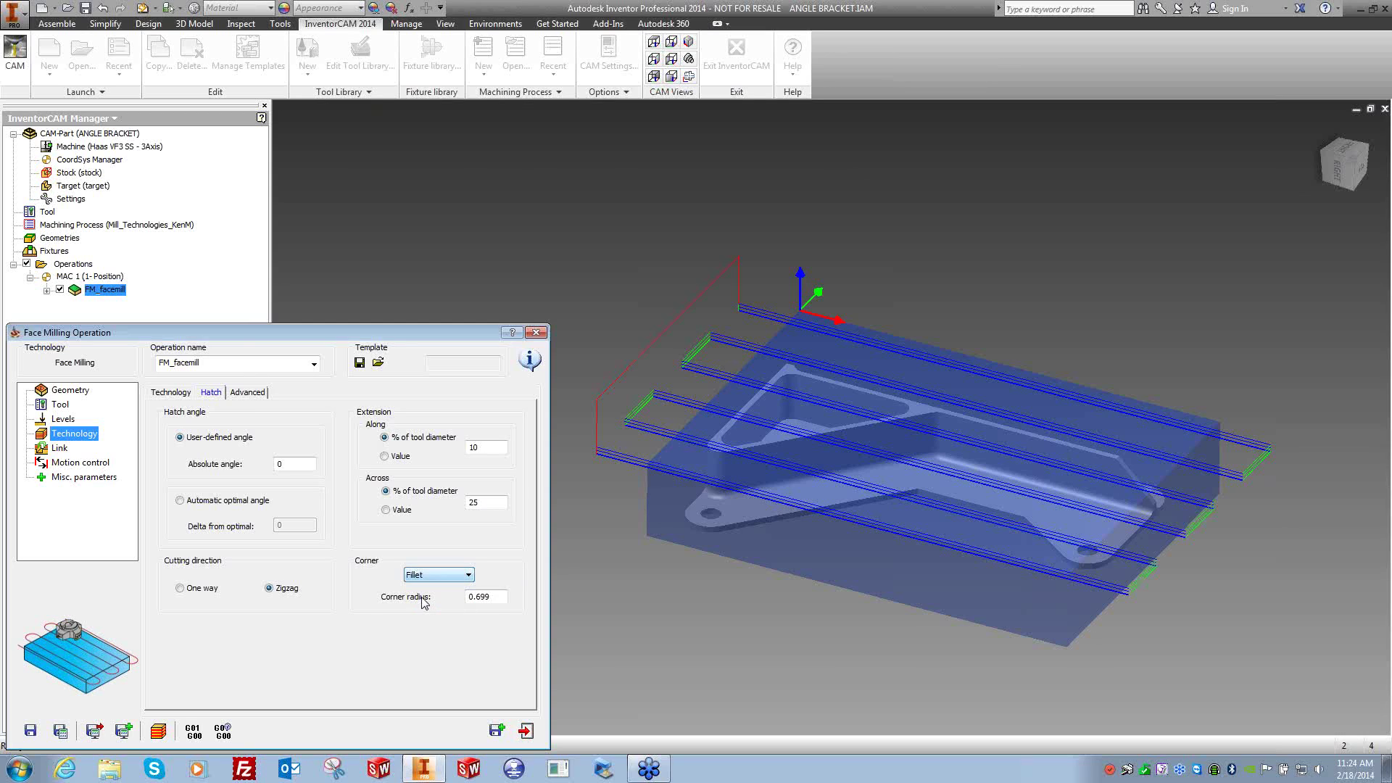
{"action": "left_click", "coordinate": [60, 730]}
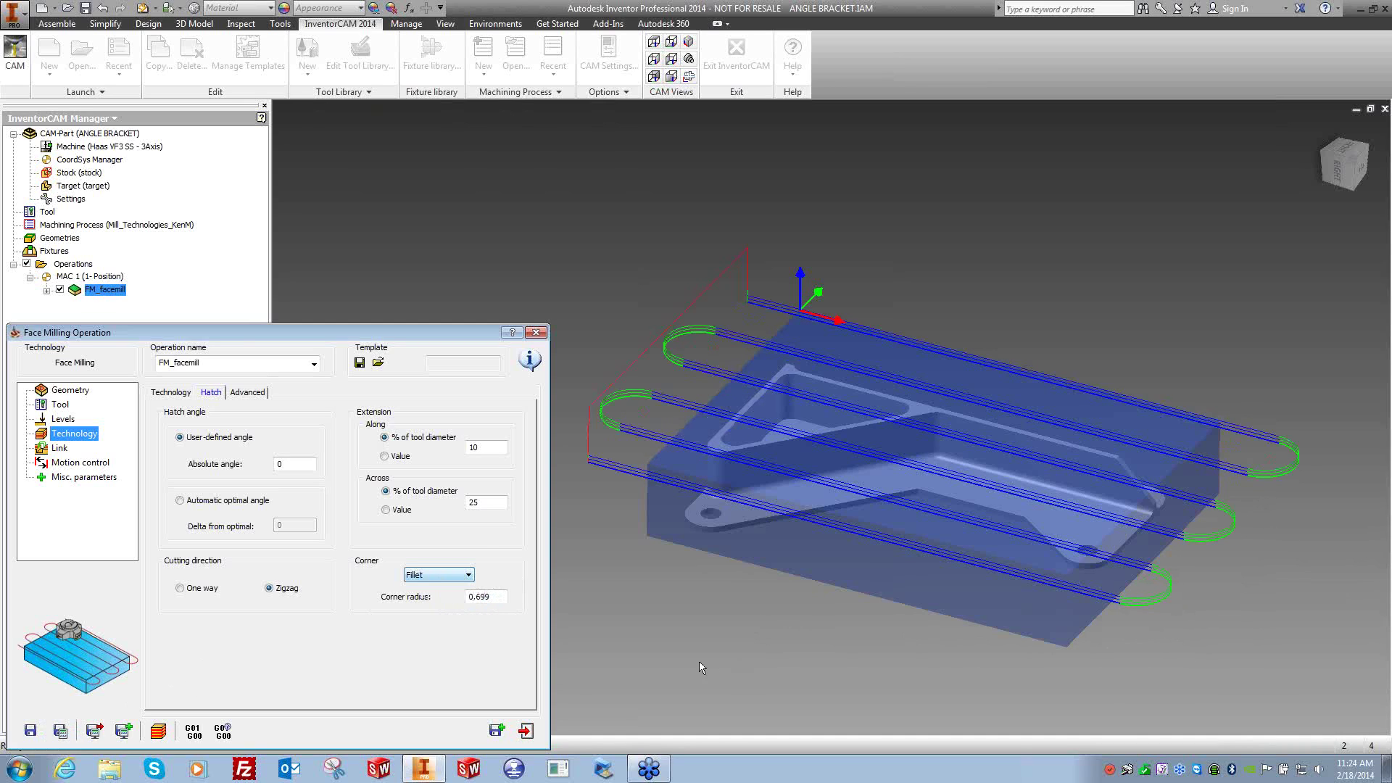
{"action": "double_click", "coordinate": [492, 600]}
Enable Advanced Sort, and look through its linear and circular sorting patterns without applying one.
{"action": "left_click", "coordinate": [248, 393]}
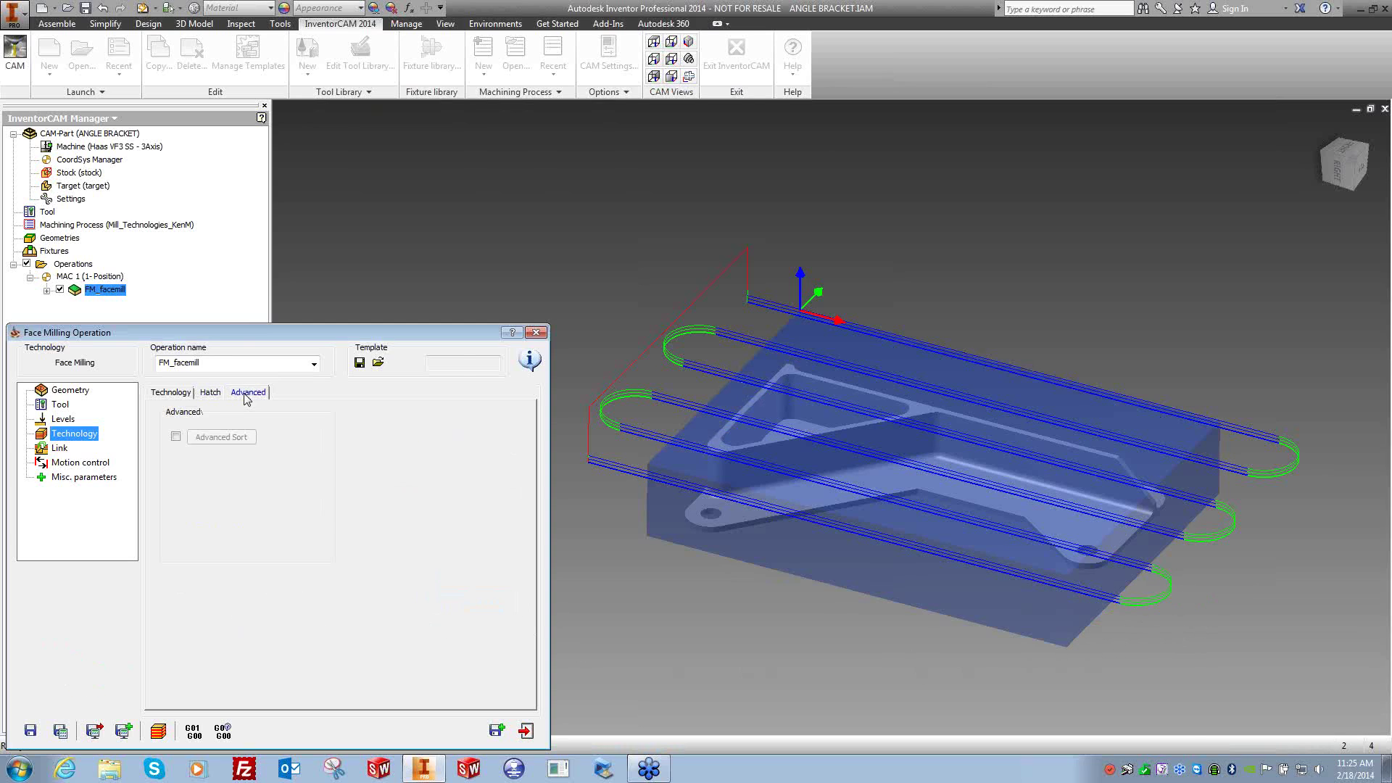
{"action": "left_click", "coordinate": [177, 438]}
{"action": "left_click", "coordinate": [221, 437]}
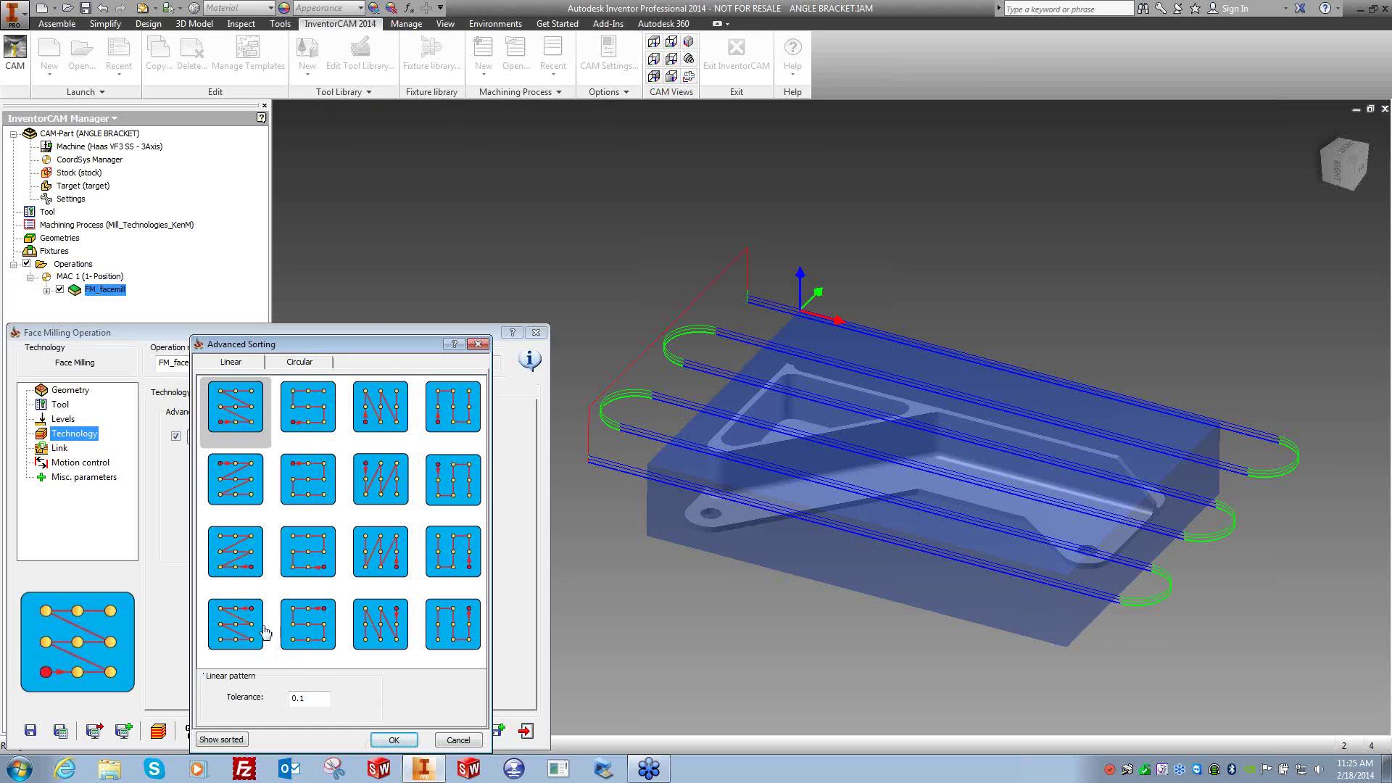
{"action": "left_click", "coordinate": [305, 364]}
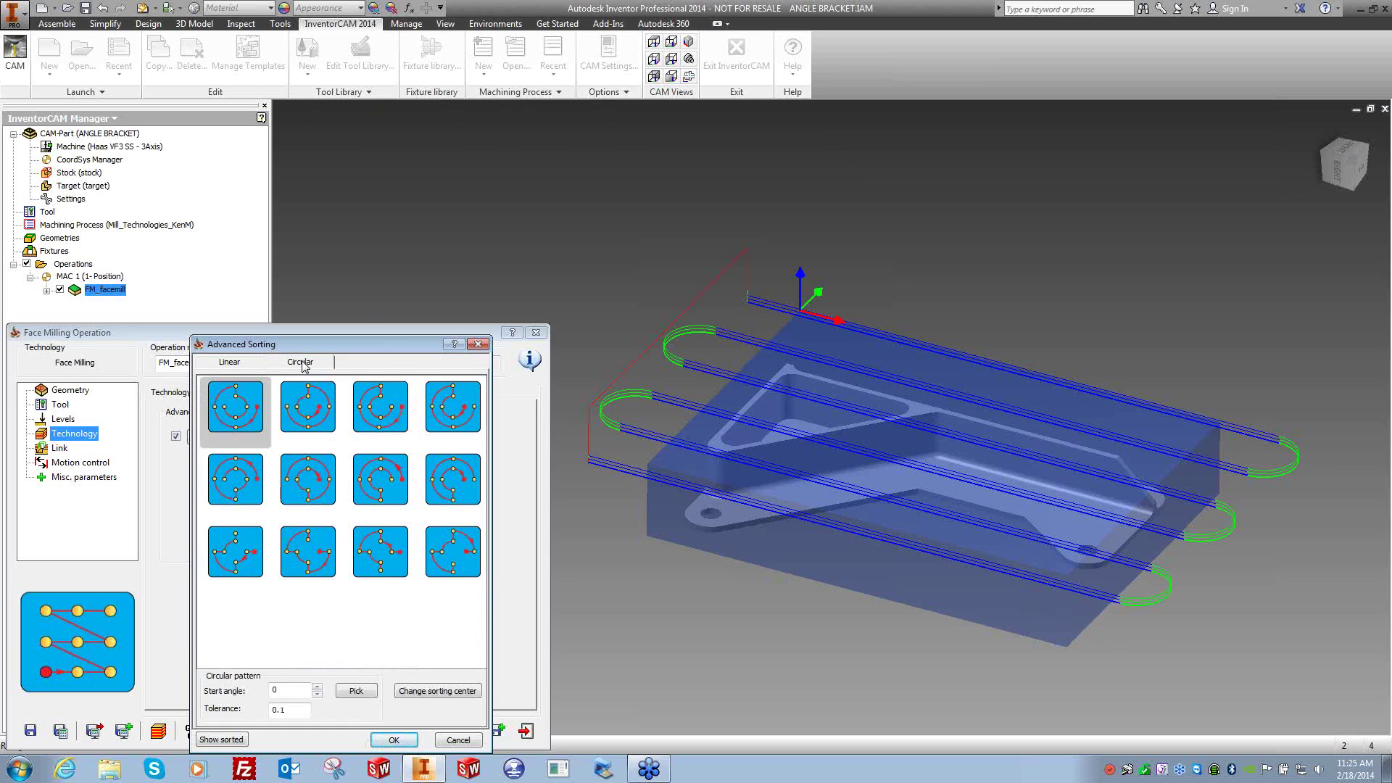
{"action": "left_click", "coordinate": [244, 367]}
{"action": "left_click", "coordinate": [447, 742]}
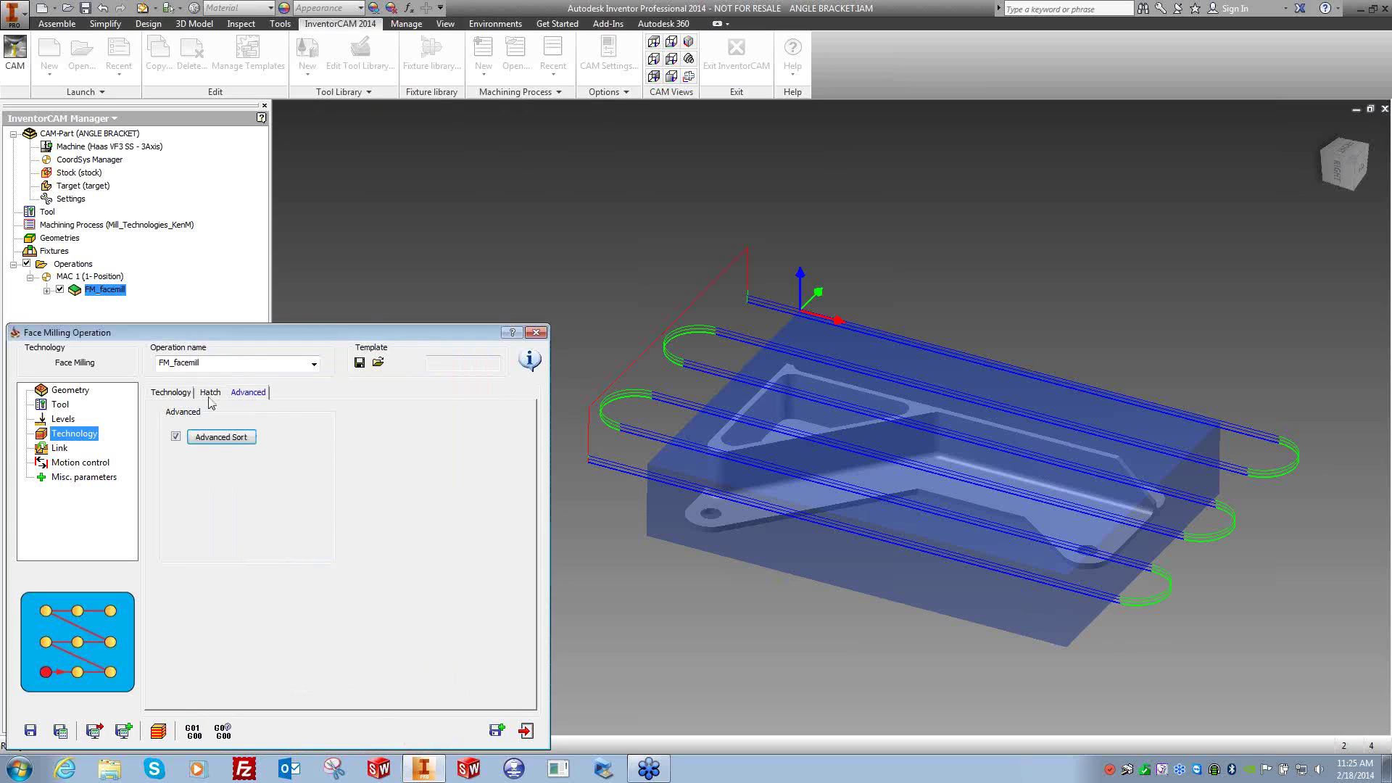
Save and calculate the face milling operation with its current technology settings, and close it.
{"action": "left_click", "coordinate": [171, 392]}
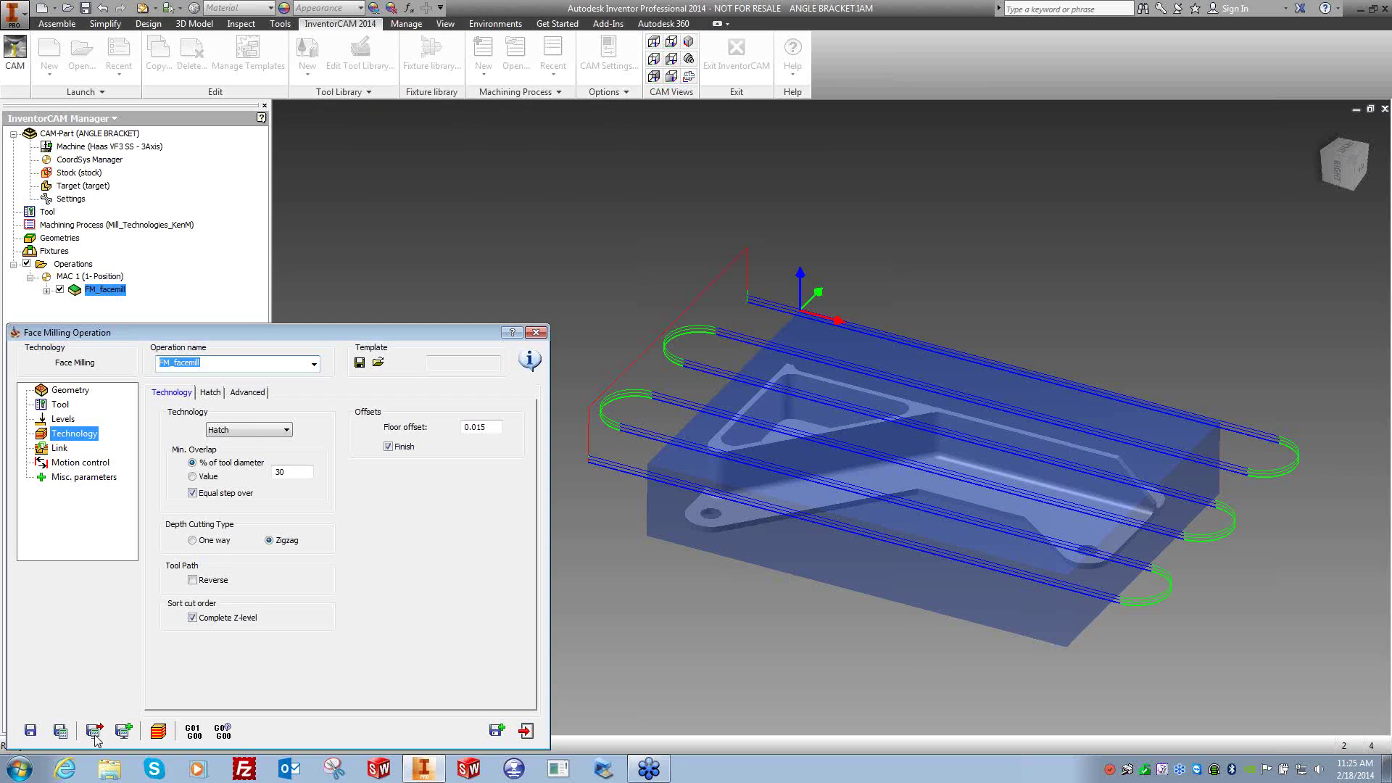
{"action": "left_click", "coordinate": [61, 731]}
{"action": "left_click", "coordinate": [713, 201]}
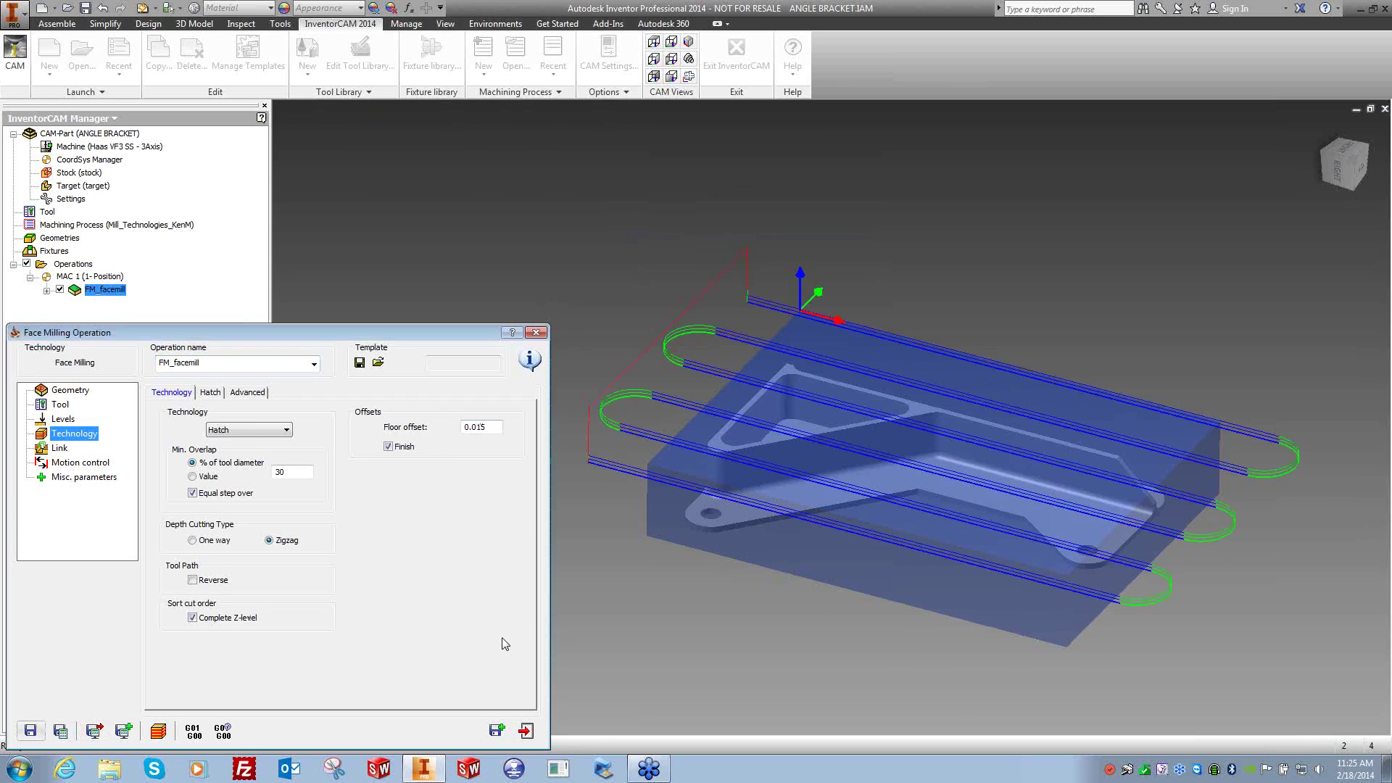
{"action": "left_click", "coordinate": [526, 731]}
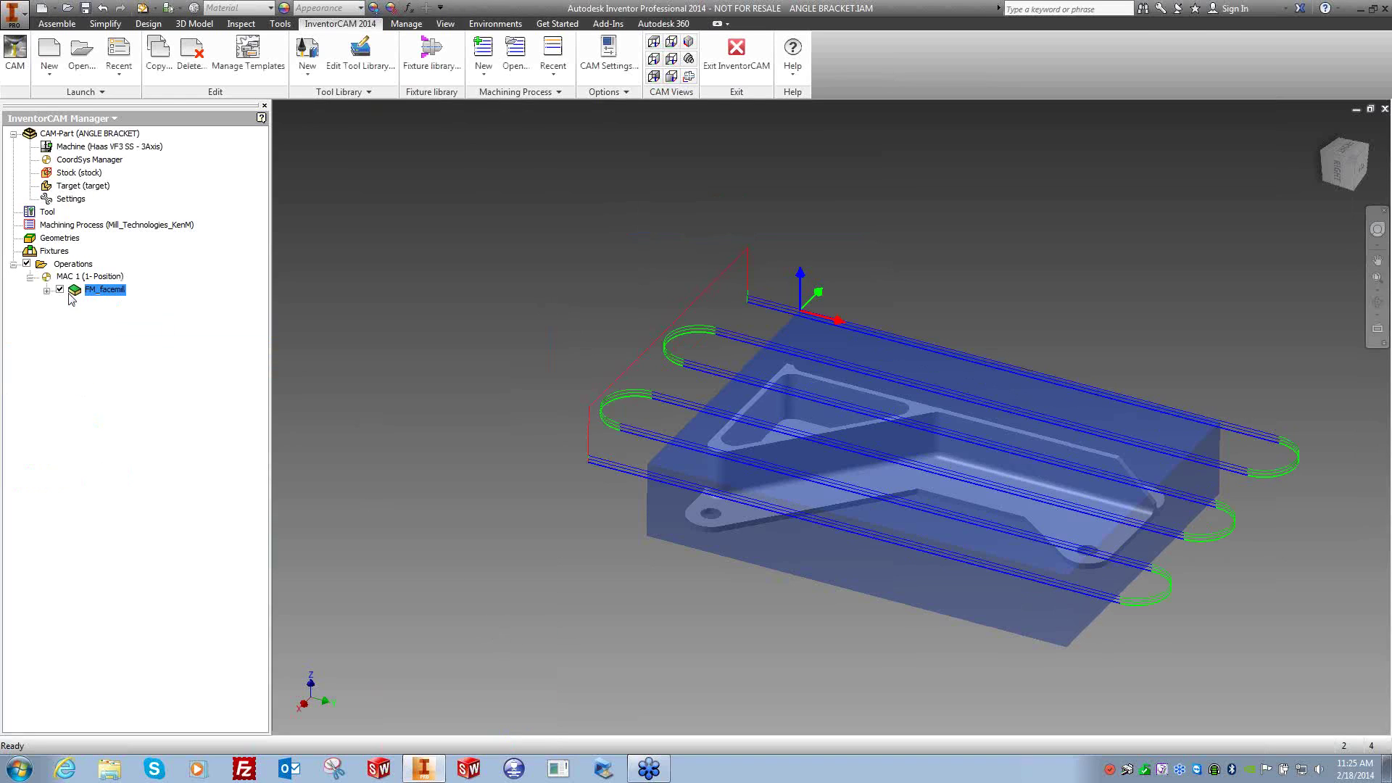
Hide the face milling toolpath and turn the part to a view from above.
{"action": "left_click", "coordinate": [60, 289]}
{"action": "middle_click_drag", "start_coordinate": [704, 572], "coordinate": [732, 610], "text": "shift"}
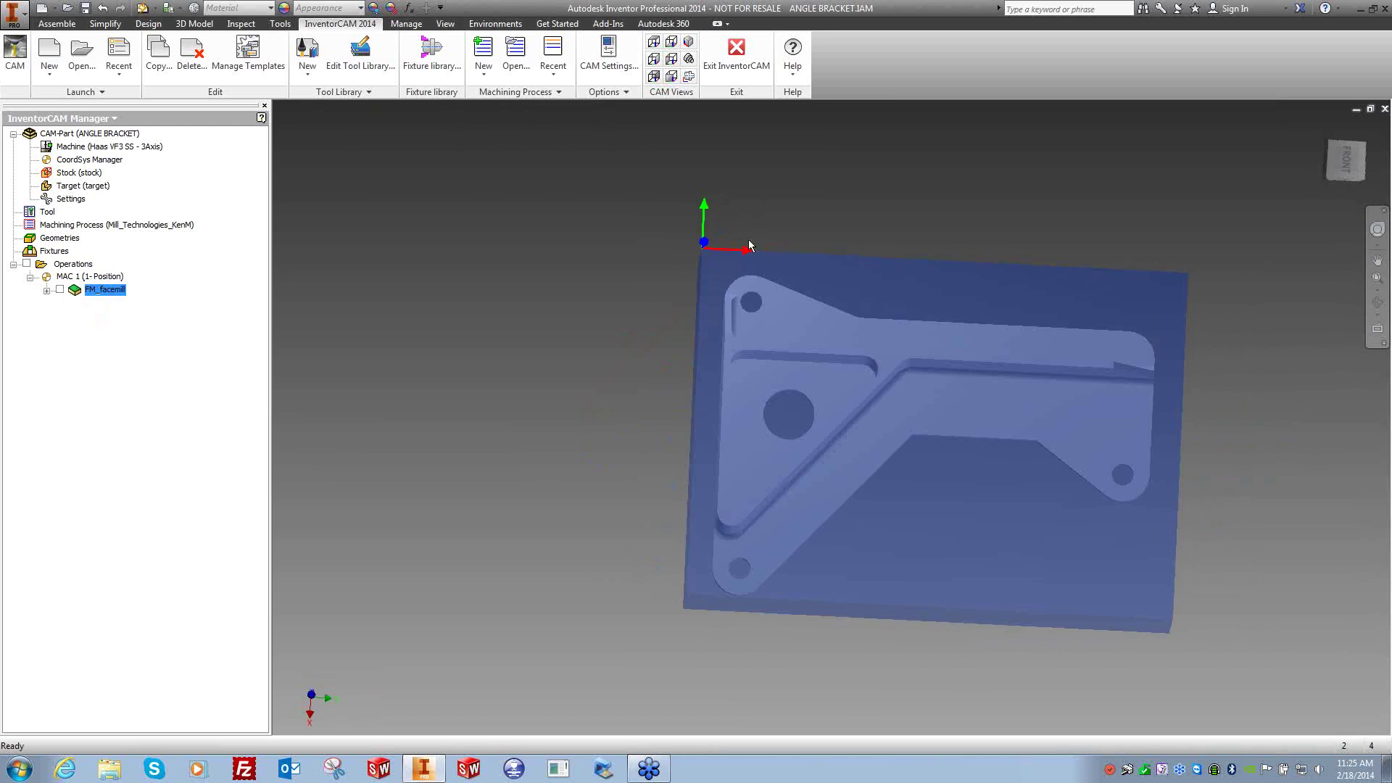
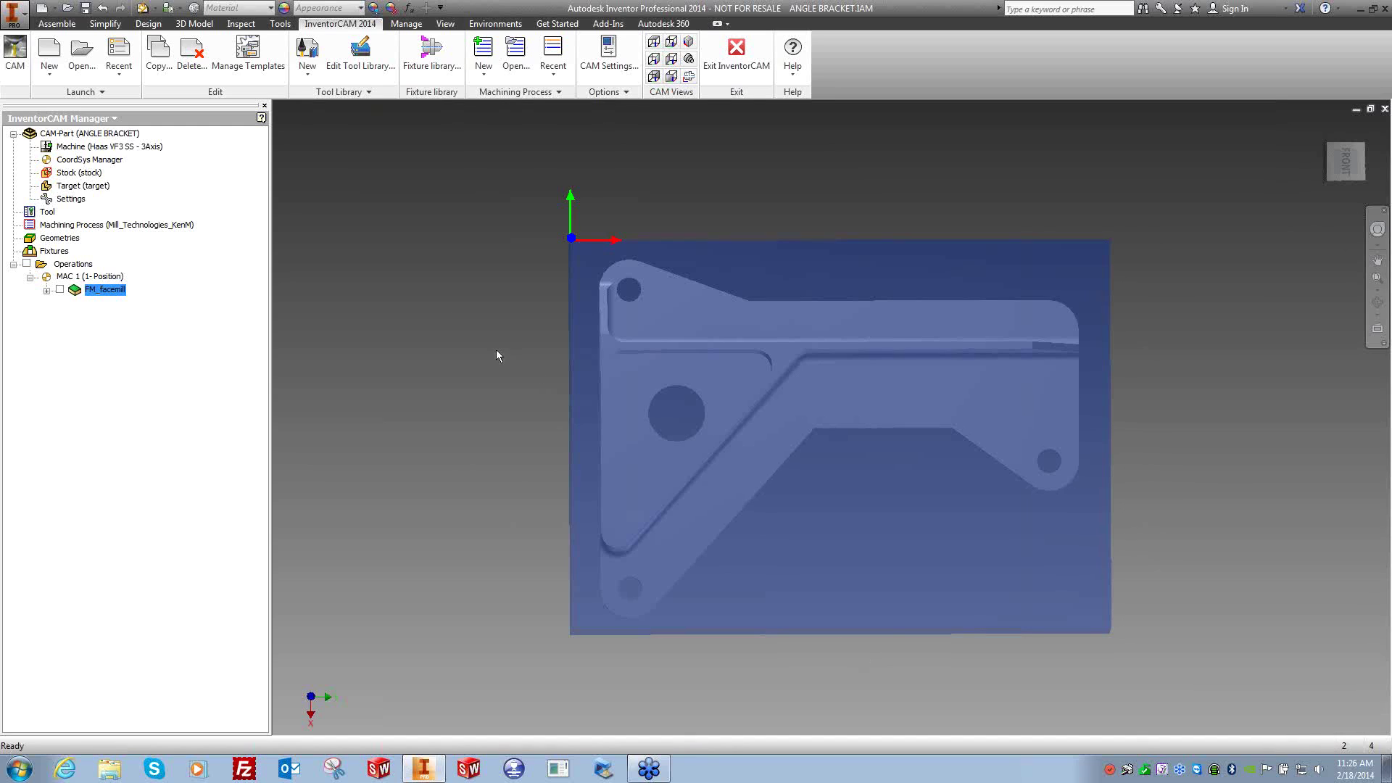
Add a Pocket milling operation and chain the stock's top outline as its geometry with Auto-constant Z.
{"action": "key", "text": "F6"}
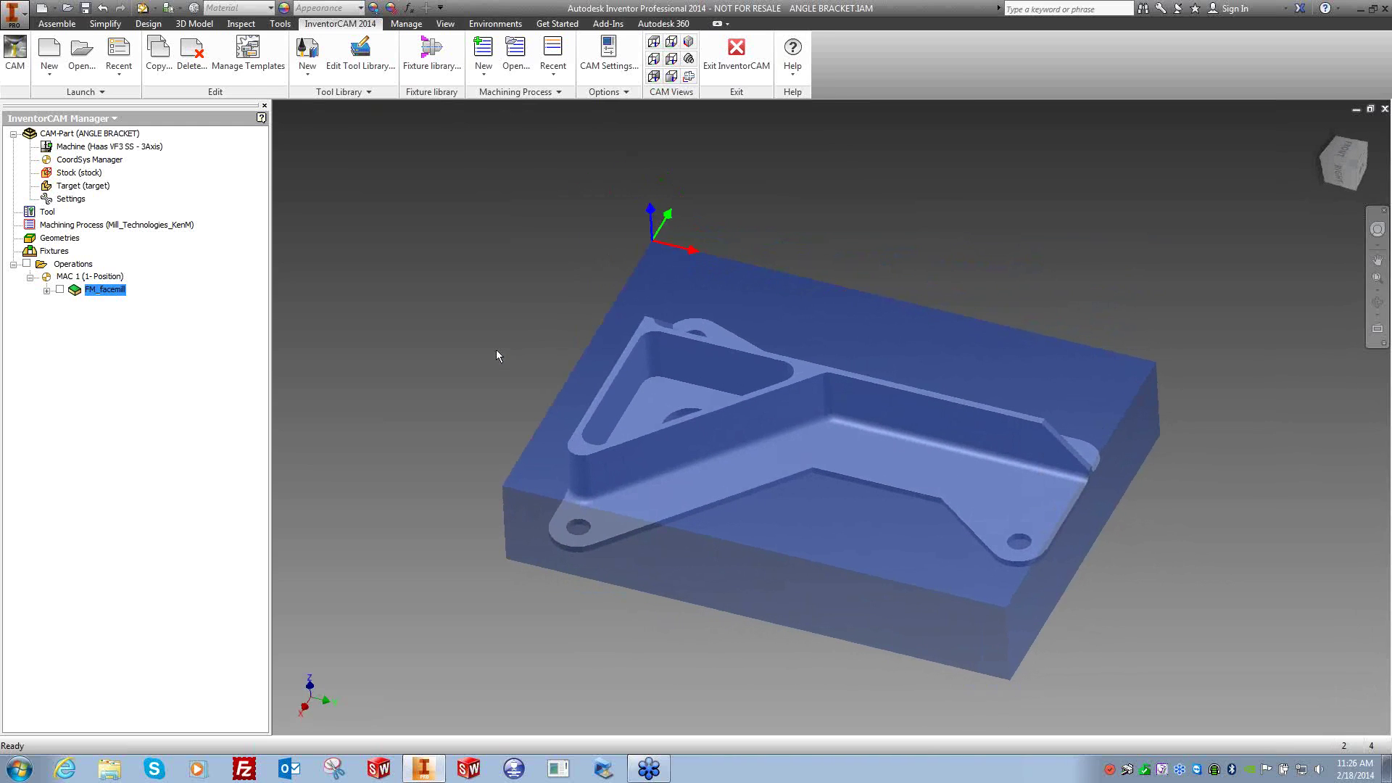
{"action": "right_click", "coordinate": [93, 290]}
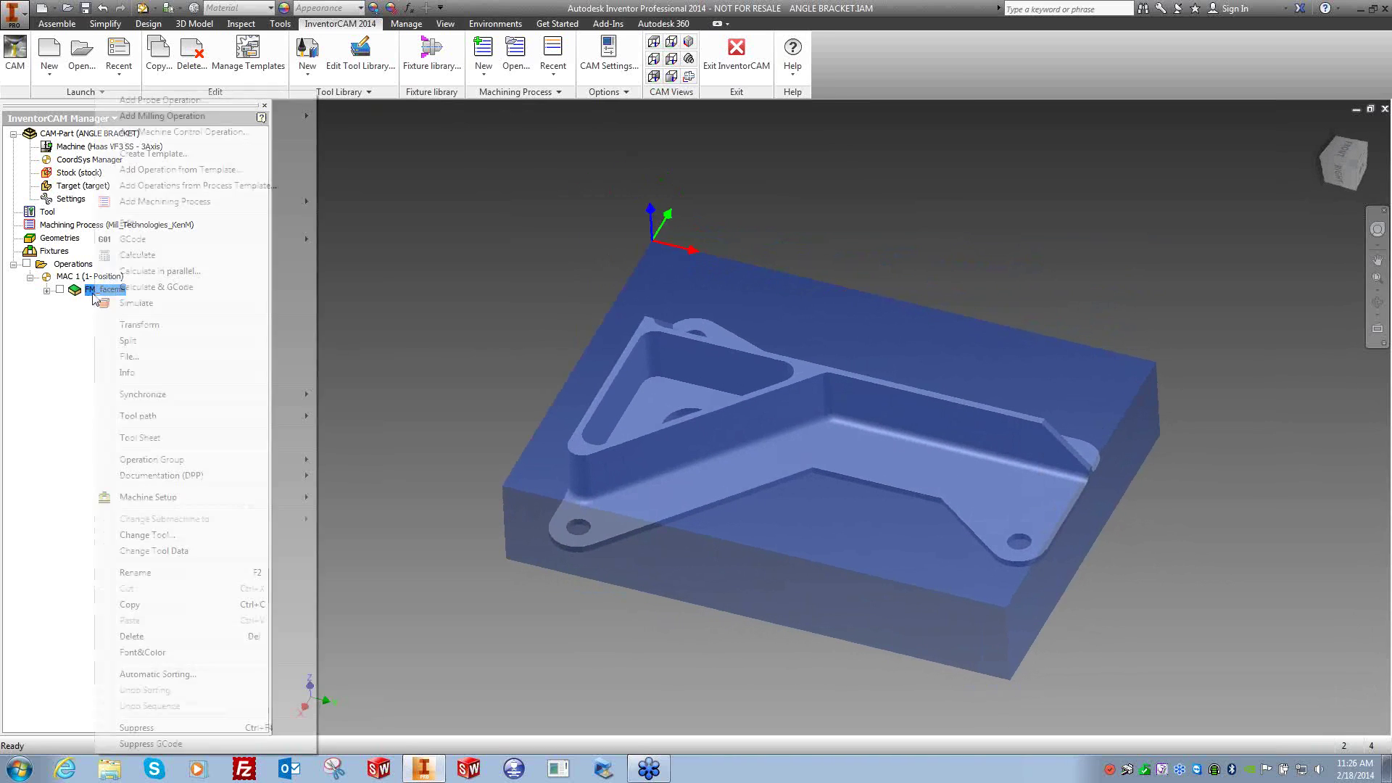
{"action": "mouse_move", "coordinate": [208, 116]}
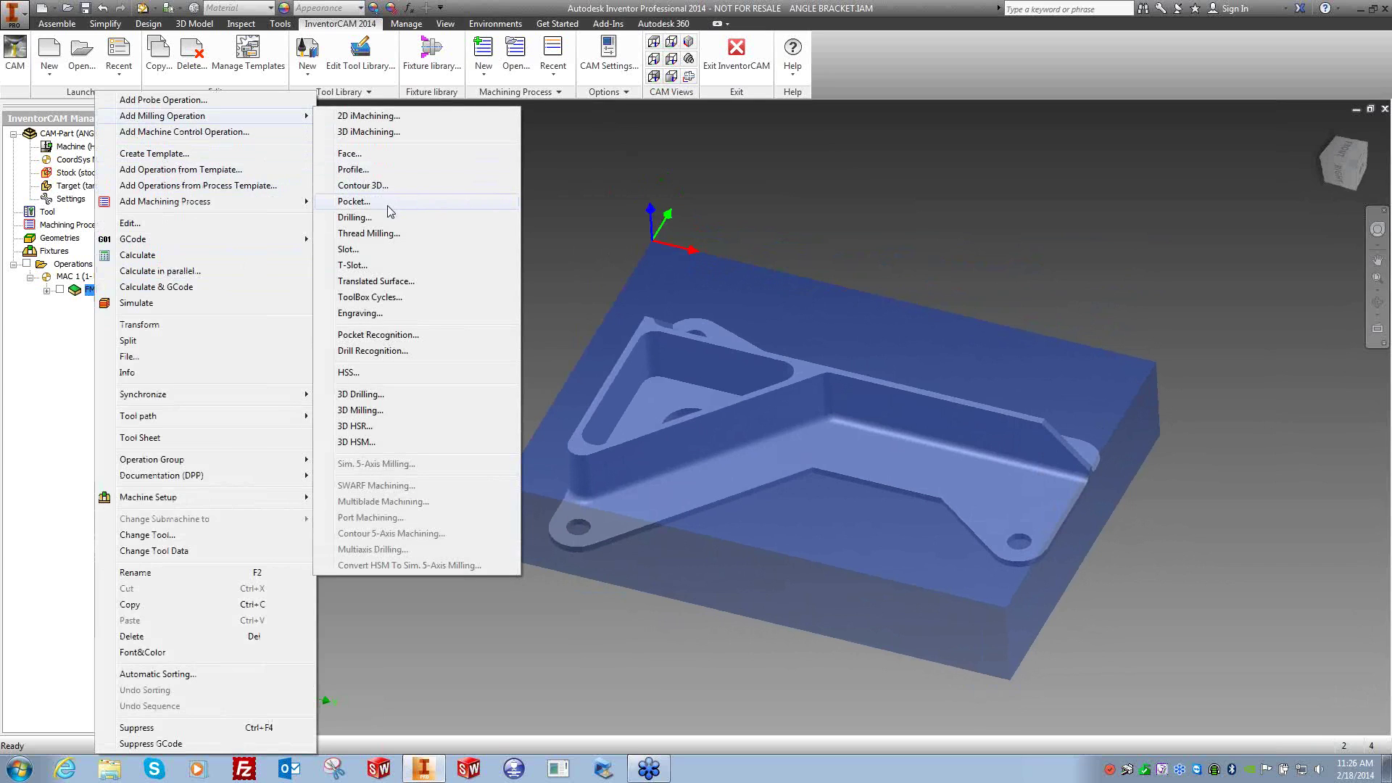
{"action": "left_click", "coordinate": [355, 202]}
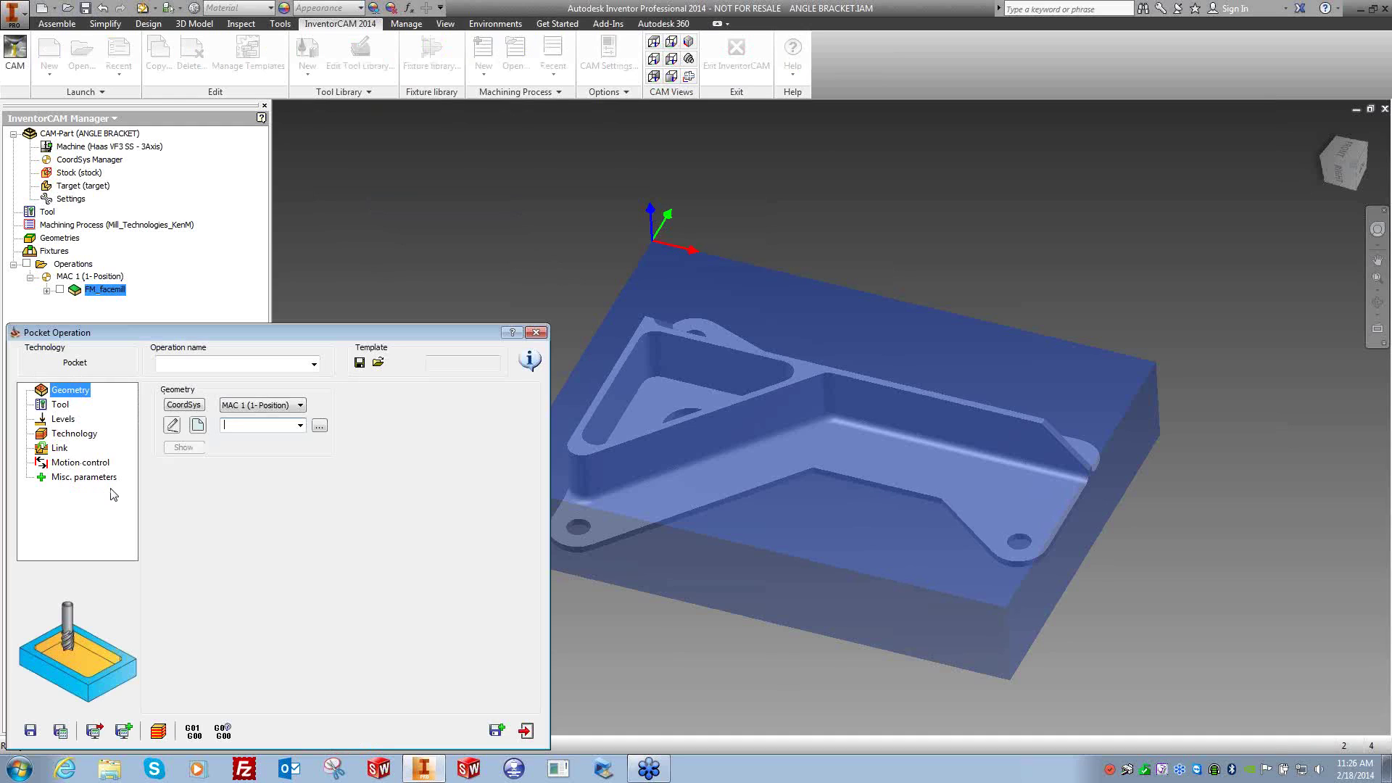
{"action": "left_click", "coordinate": [198, 426]}
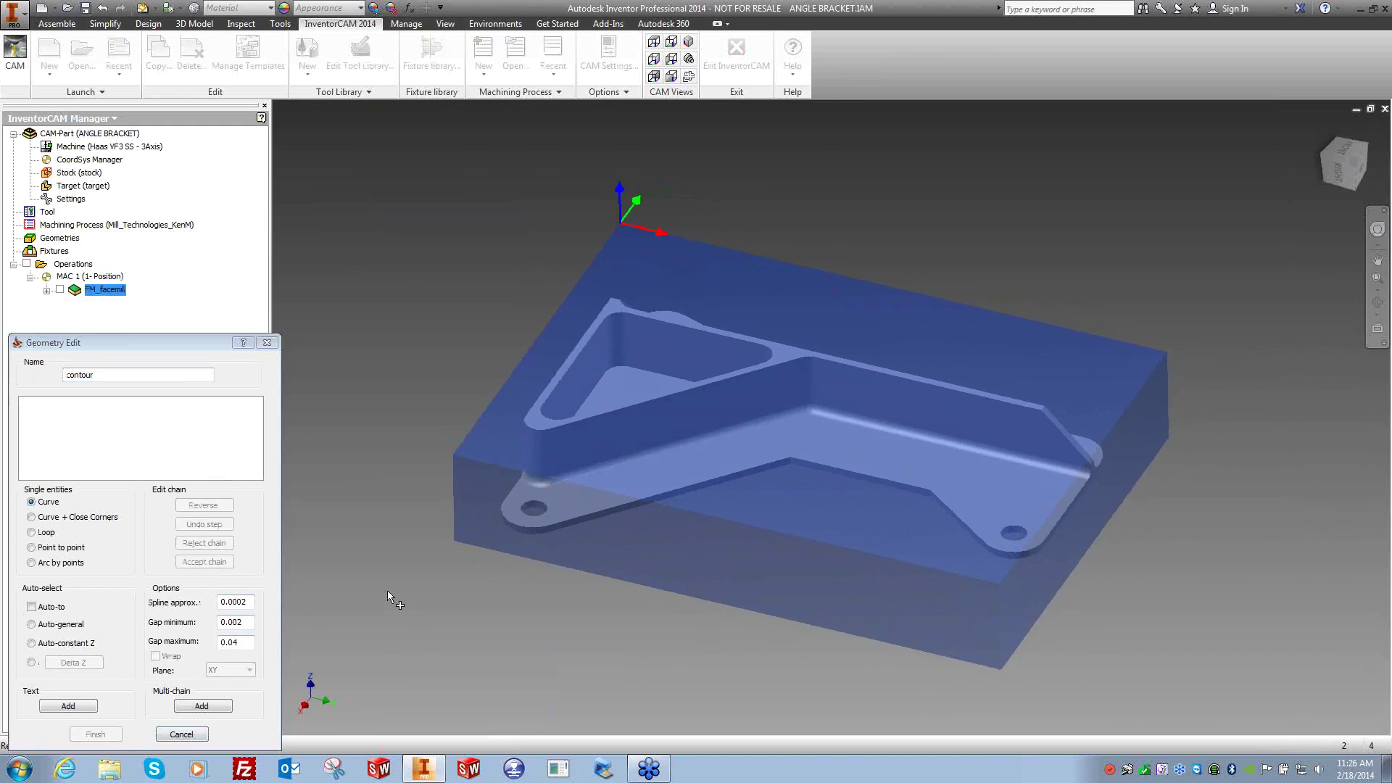
{"action": "left_click", "coordinate": [982, 580]}
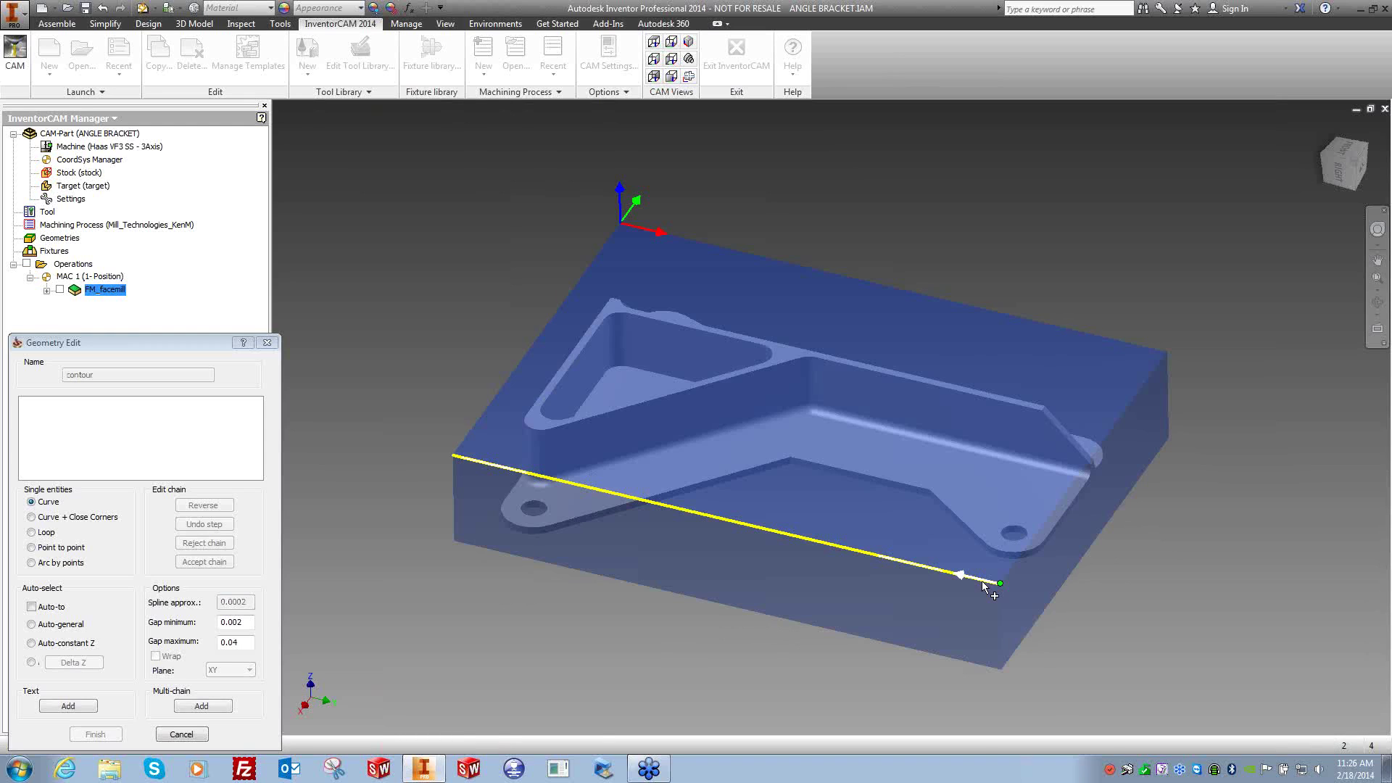
{"action": "left_click", "coordinate": [57, 643]}
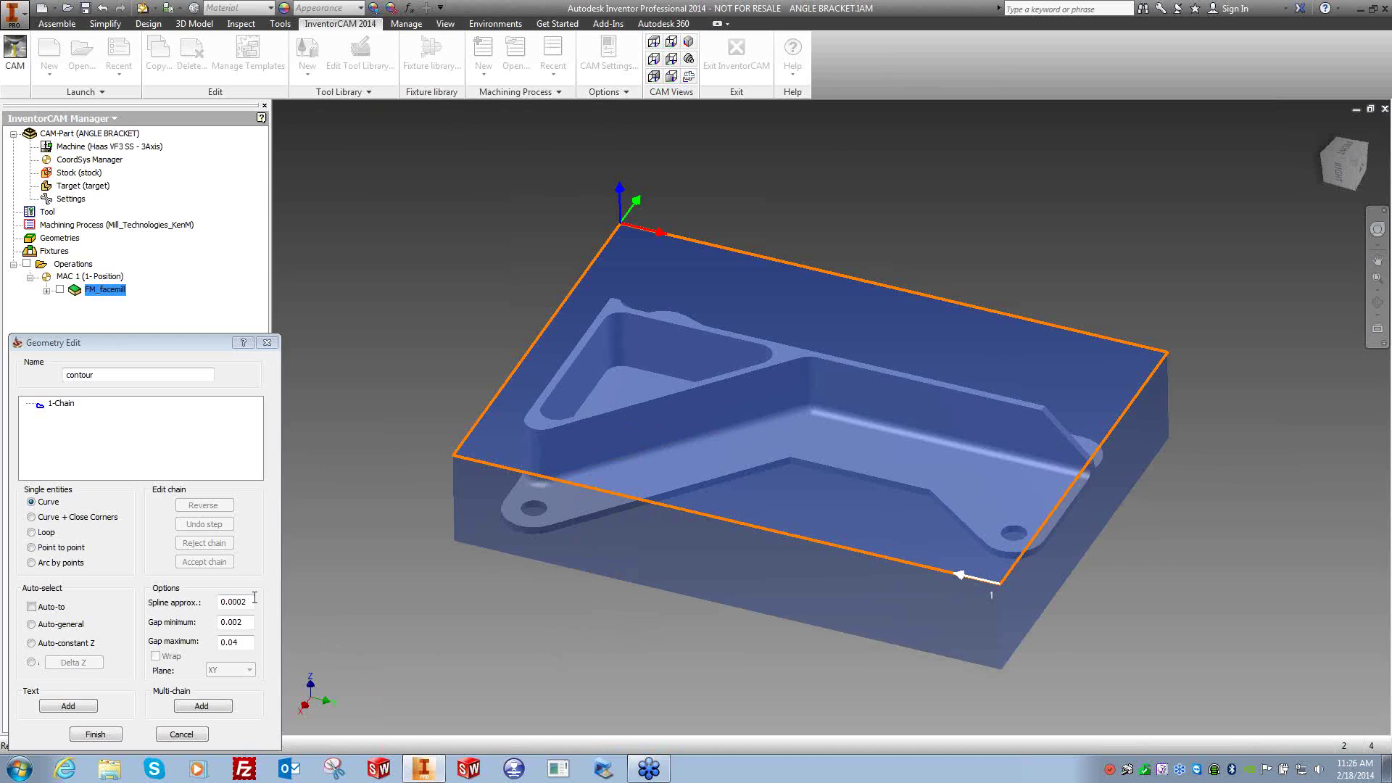
Mark the stock outline chain as open in the pocket geometry.
{"action": "right_click", "coordinate": [70, 410]}
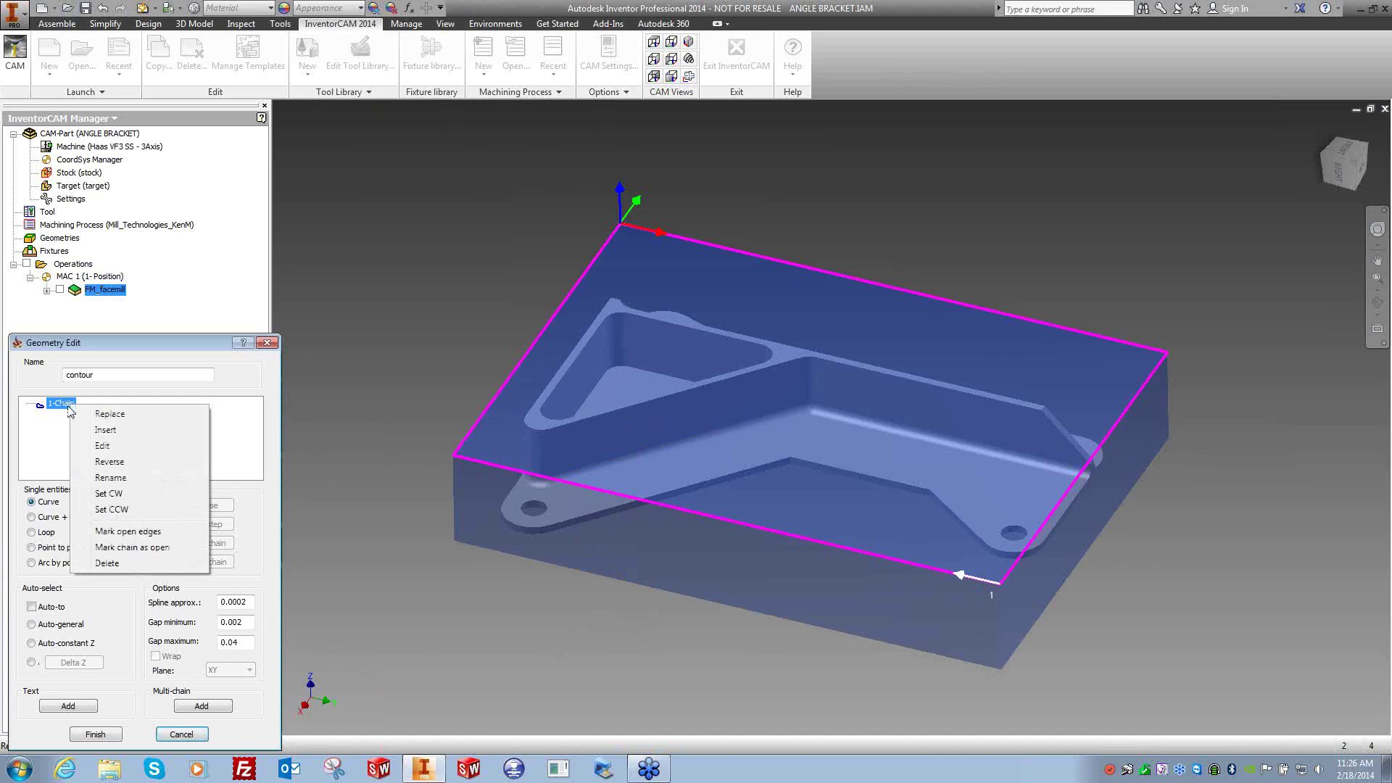
{"action": "left_click", "coordinate": [132, 548]}
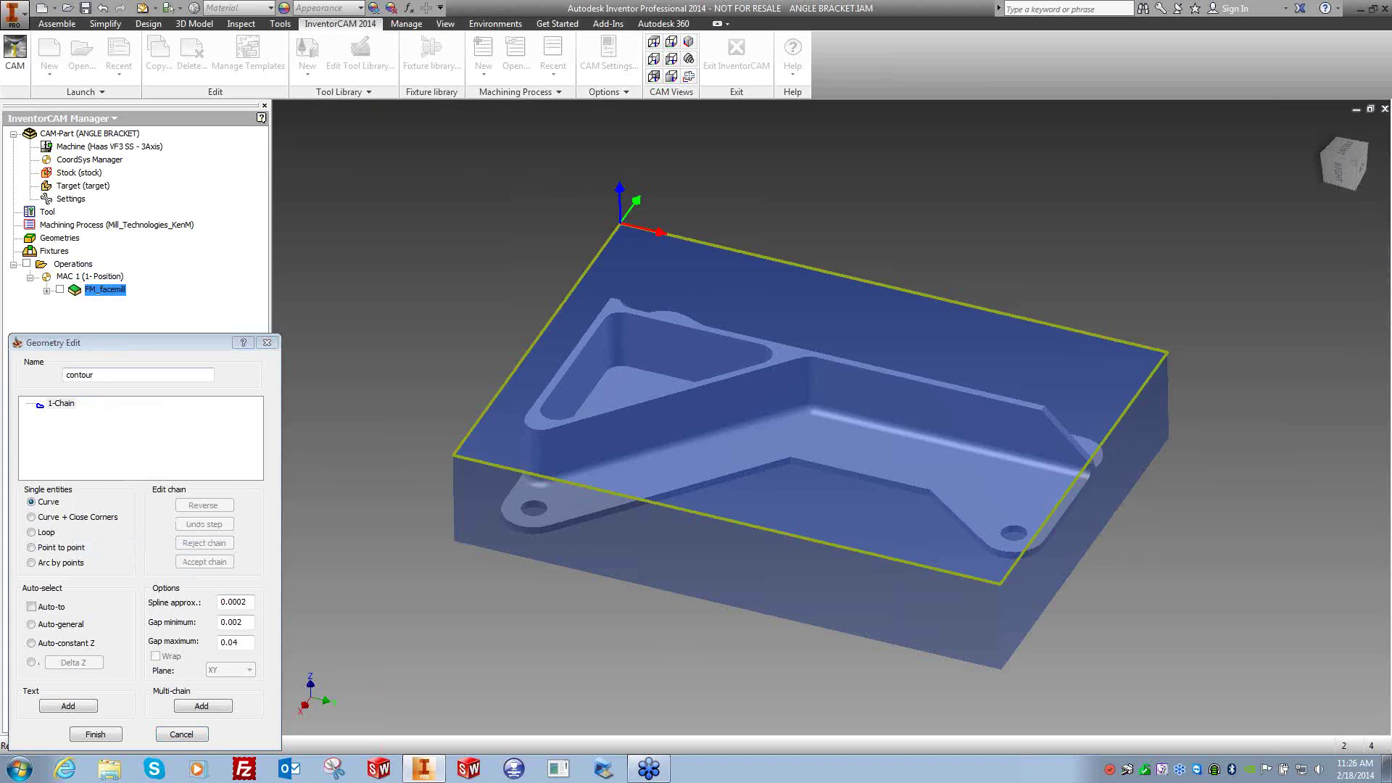
{"action": "right_click", "coordinate": [62, 403]}
{"action": "left_click", "coordinate": [60, 451]}
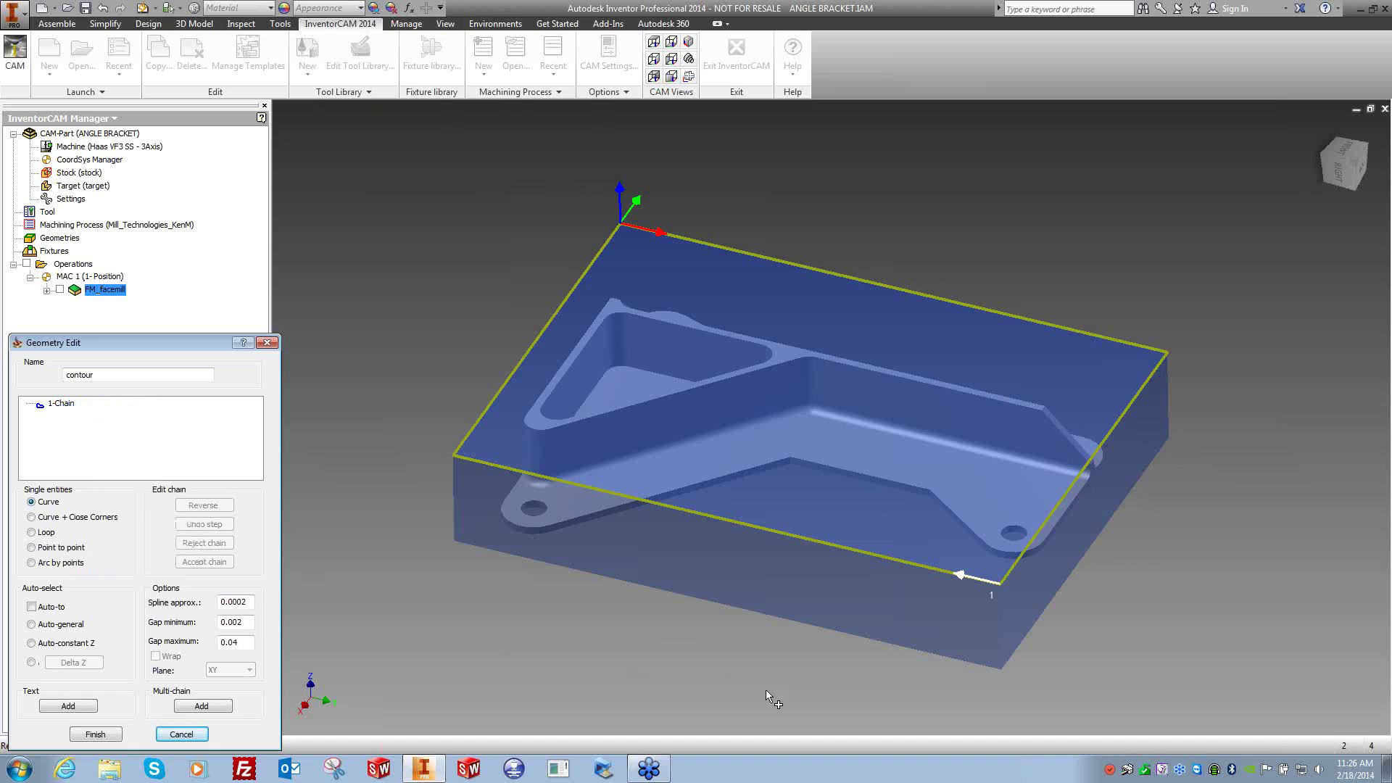
Add the bracket's lower outer profile as a second chain with Auto-constant Z, and finish the contour geometry.
{"action": "left_click", "coordinate": [919, 495]}
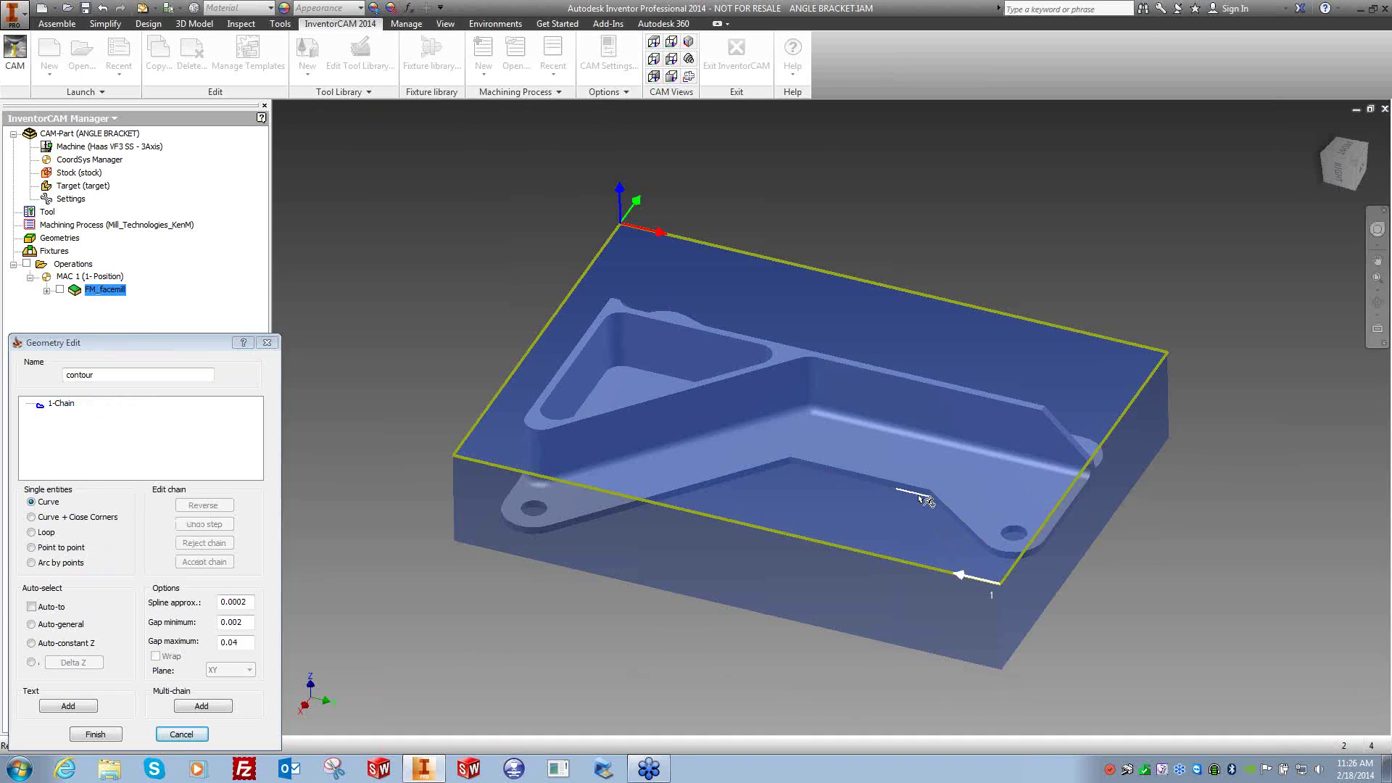
{"action": "left_click", "coordinate": [49, 645]}
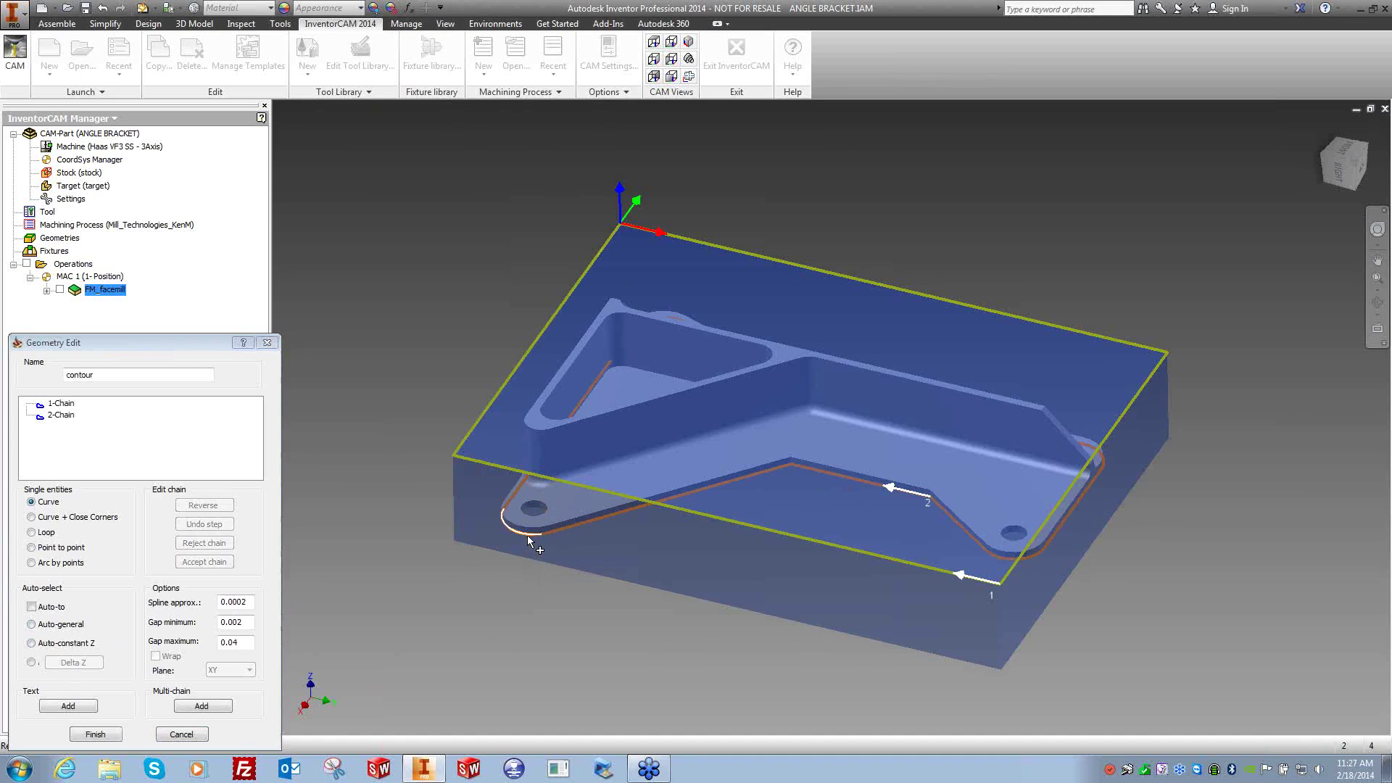
{"action": "key", "text": "F5"}
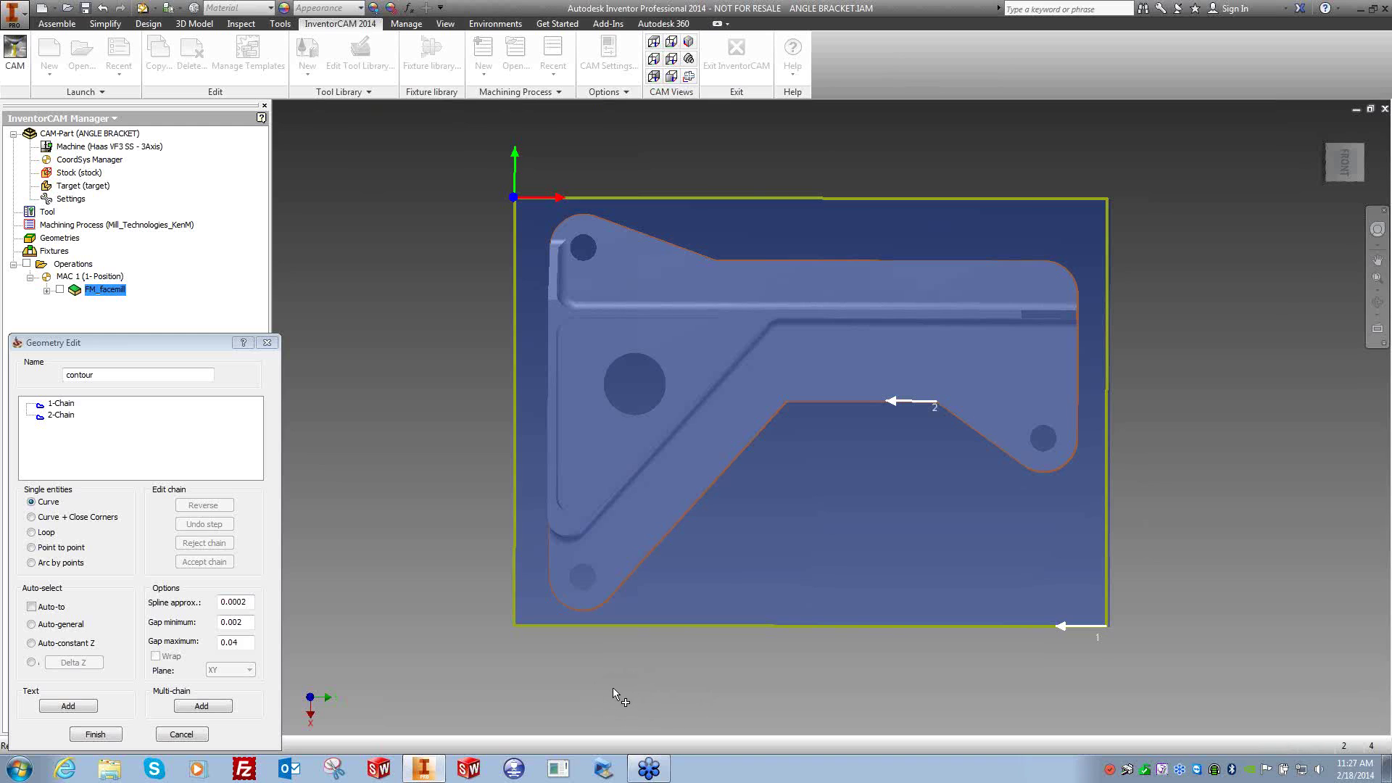
{"action": "key", "text": "F6"}
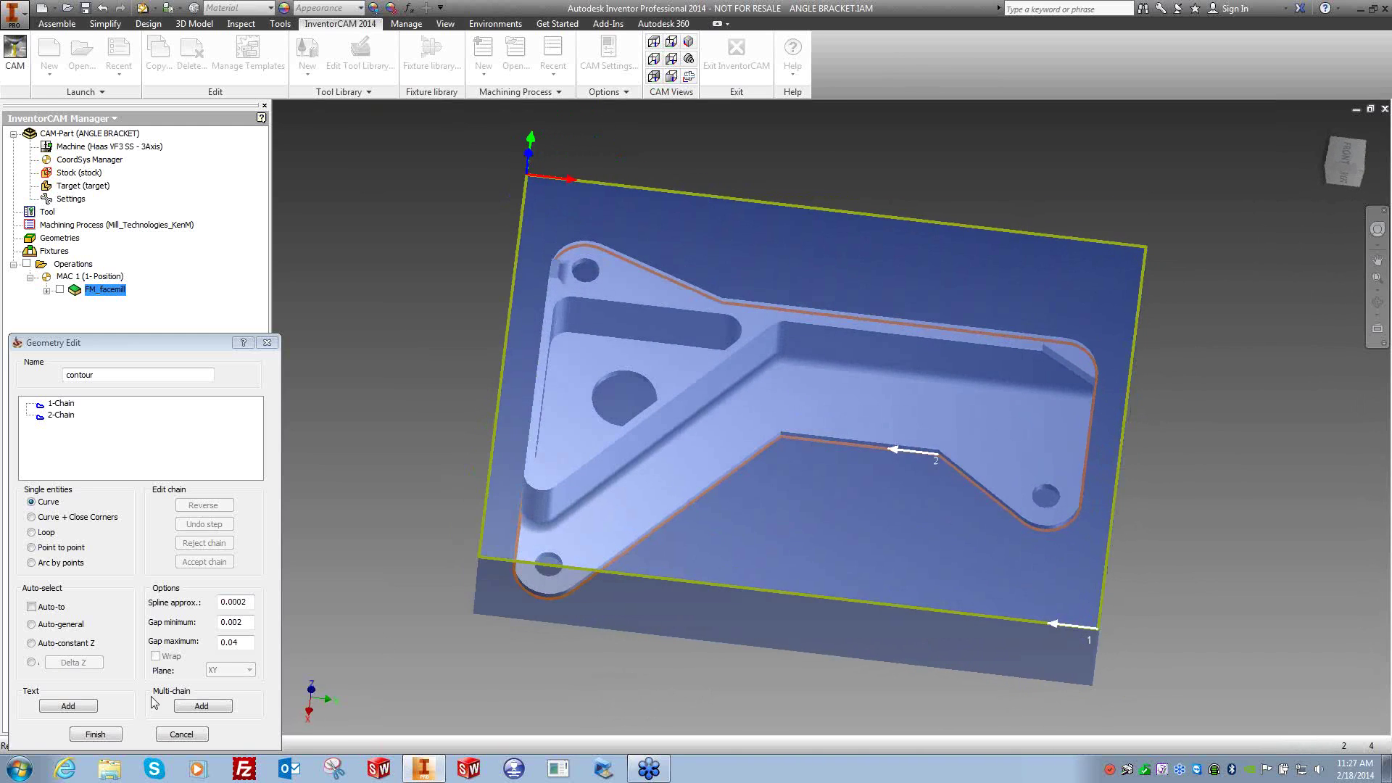
{"action": "left_click", "coordinate": [94, 383]}
{"action": "left_click", "coordinate": [95, 734]}
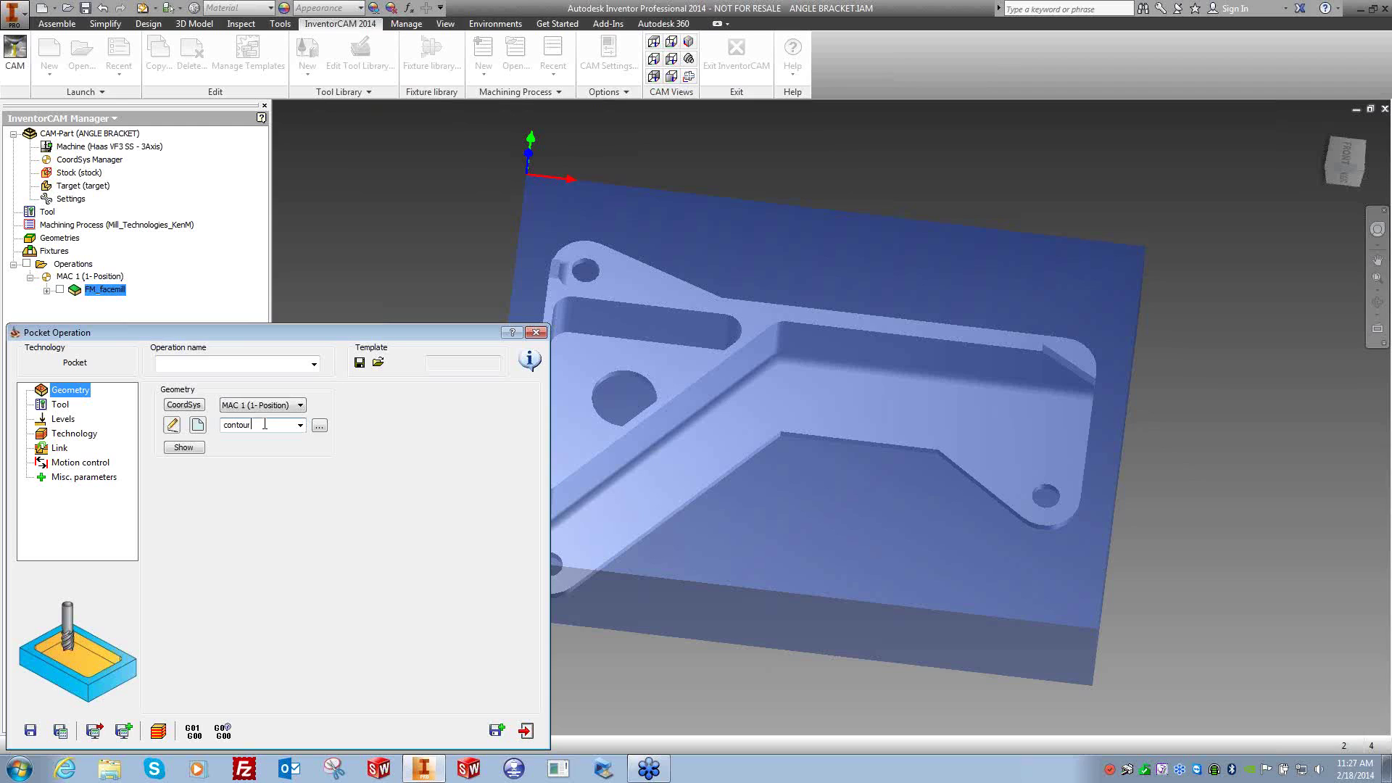
Show the contour geometry on the model to check both chains, and return to the pocket operation.
{"action": "left_click", "coordinate": [319, 425]}
{"action": "left_click", "coordinate": [117, 585]}
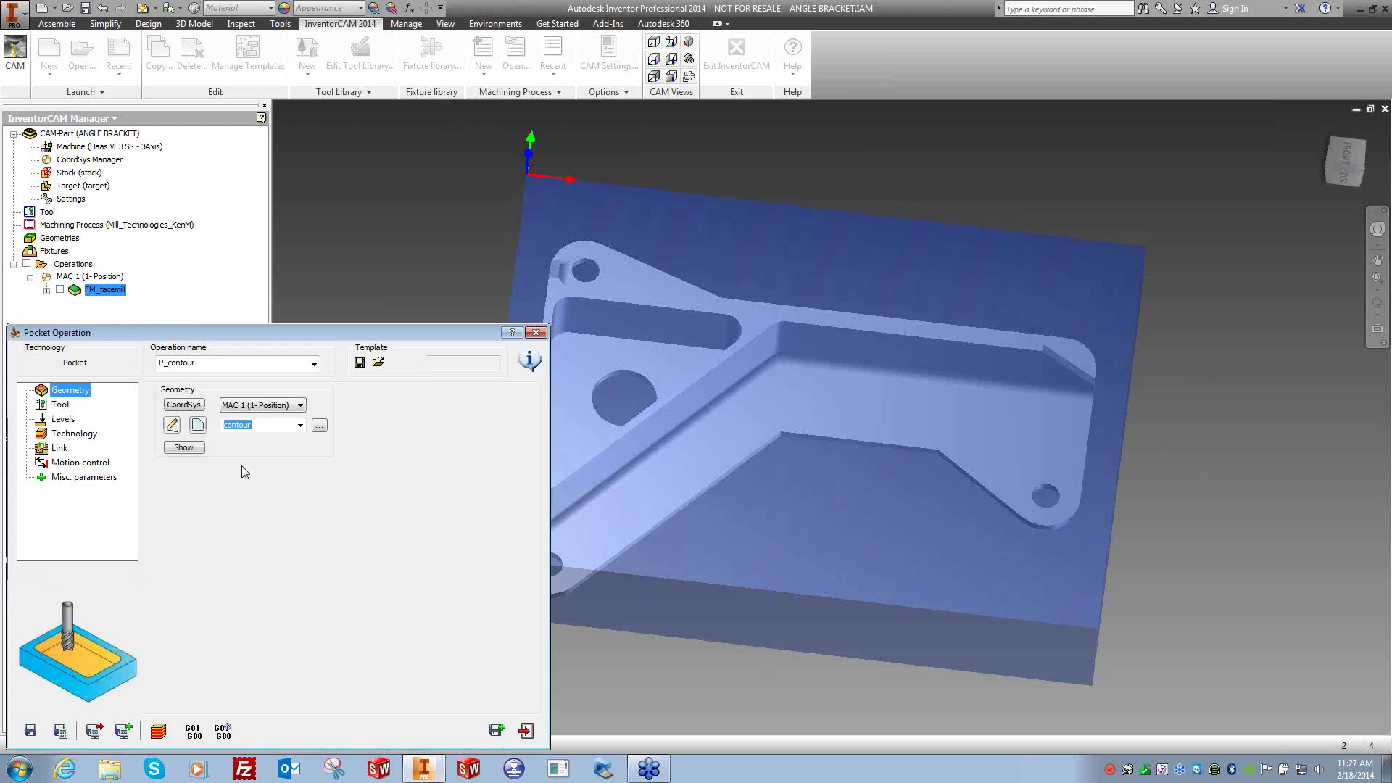
{"action": "left_click", "coordinate": [221, 445]}
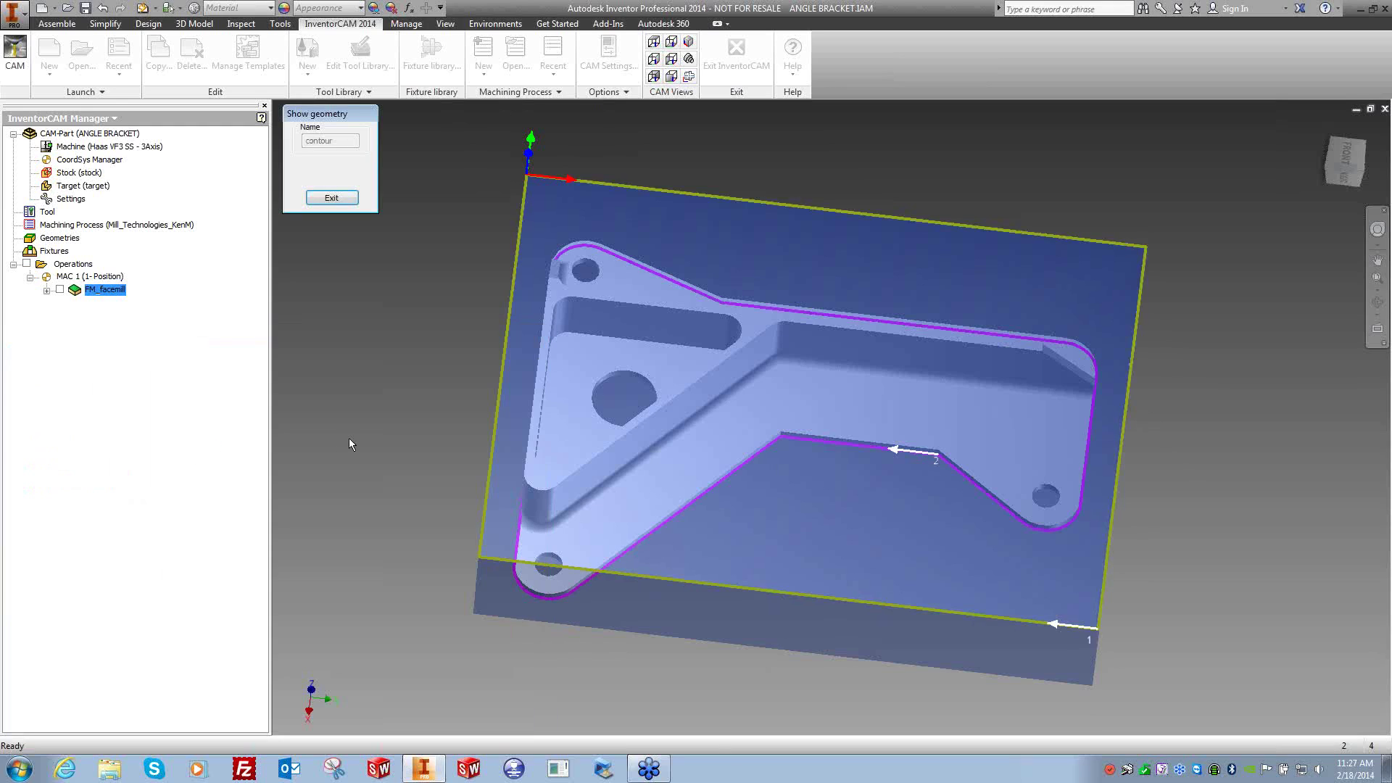
{"action": "left_click", "coordinate": [331, 197]}
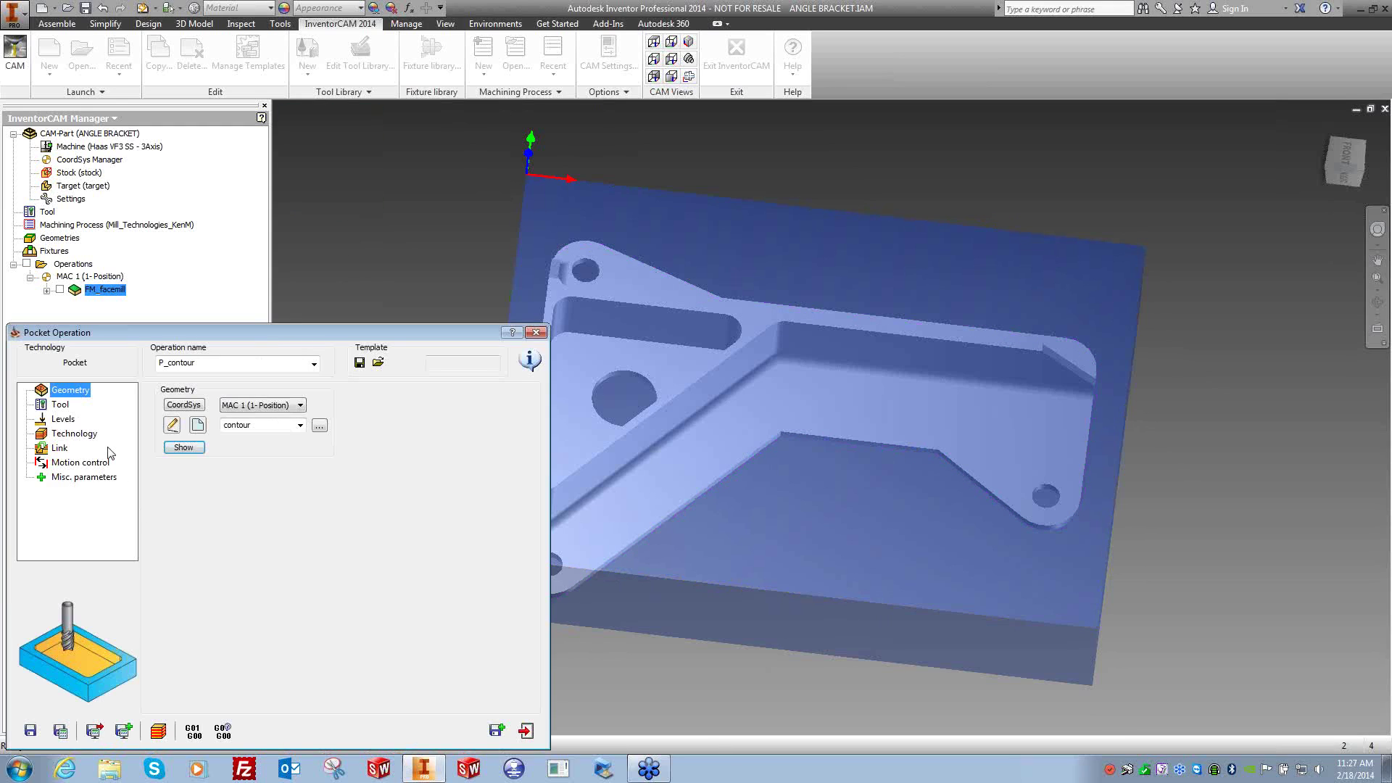
Create a new end mill for the pocket operation with the description "Ø0.5 4FL End Mill".
{"action": "left_click", "coordinate": [61, 405]}
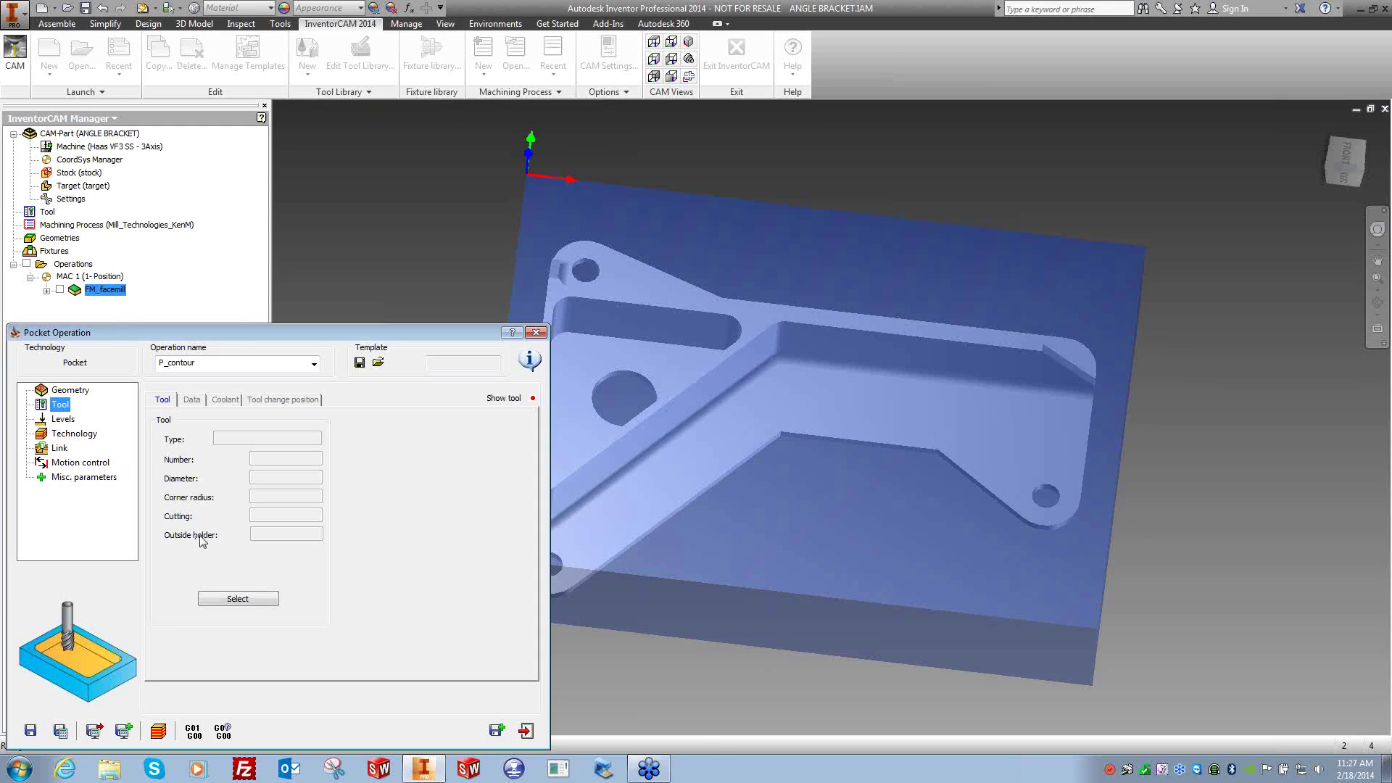
{"action": "left_click", "coordinate": [244, 599]}
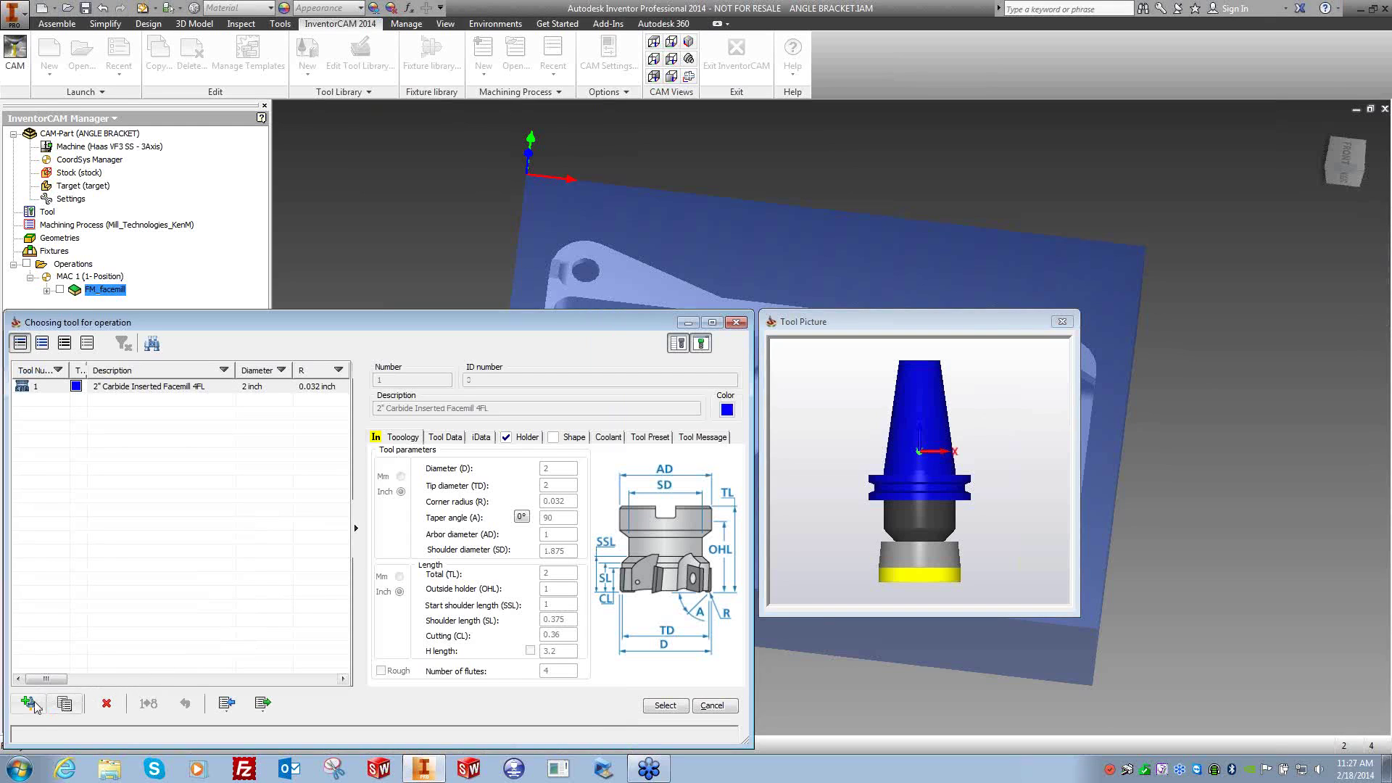
{"action": "left_click", "coordinate": [29, 703]}
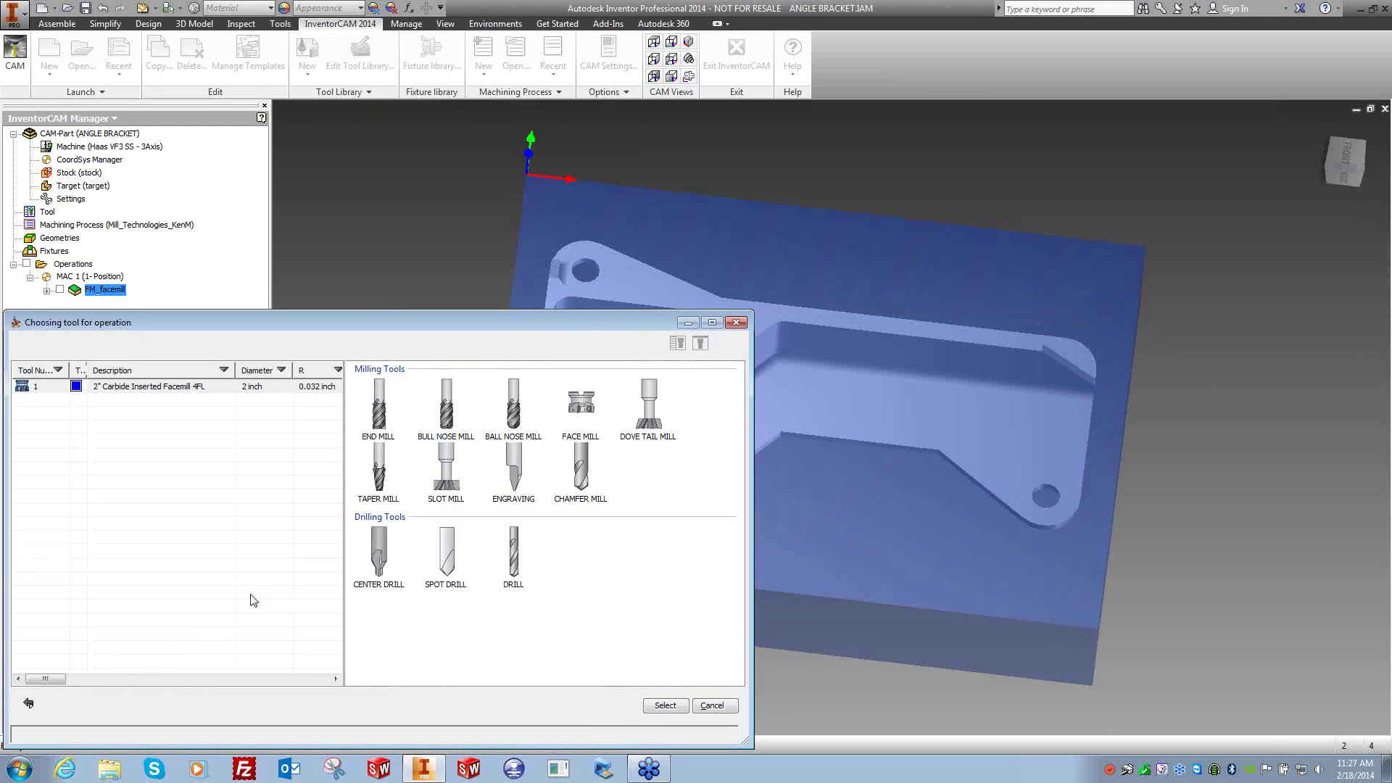
{"action": "left_click", "coordinate": [378, 411]}
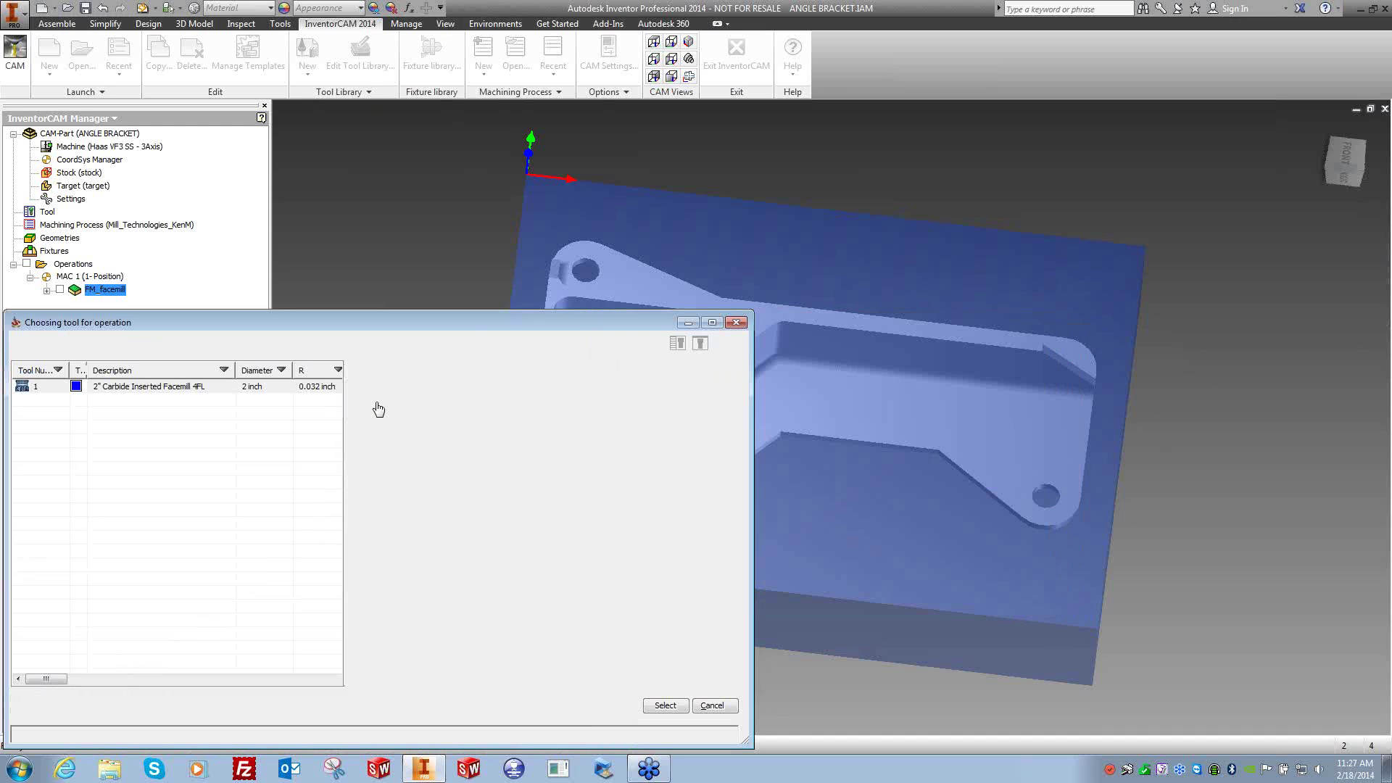
{"action": "left_click", "coordinate": [406, 407]}
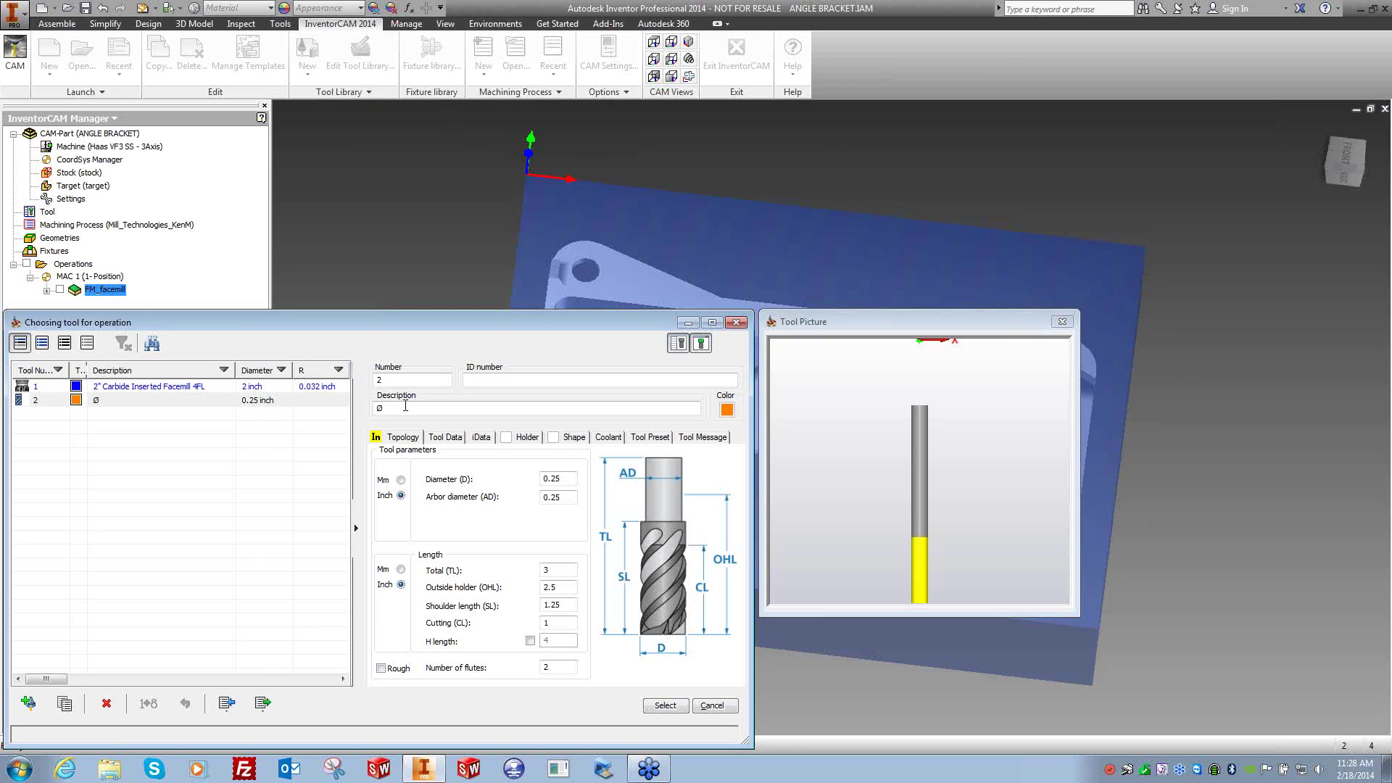
{"action": "type", "text": ".5 4FL End Mill"}
{"action": "left_click_drag", "start_coordinate": [439, 407], "coordinate": [374, 408]}
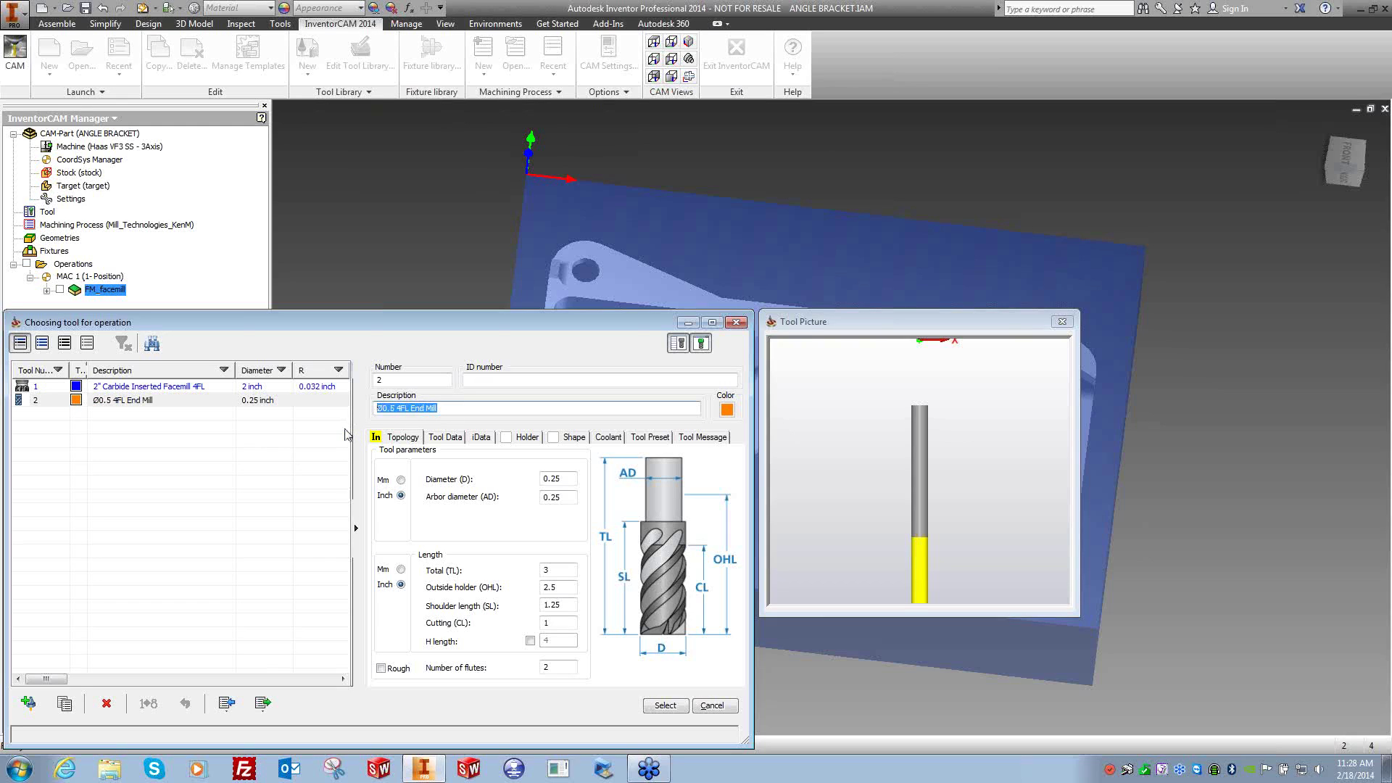
{"action": "left_click", "coordinate": [700, 438]}
{"action": "left_click", "coordinate": [402, 437]}
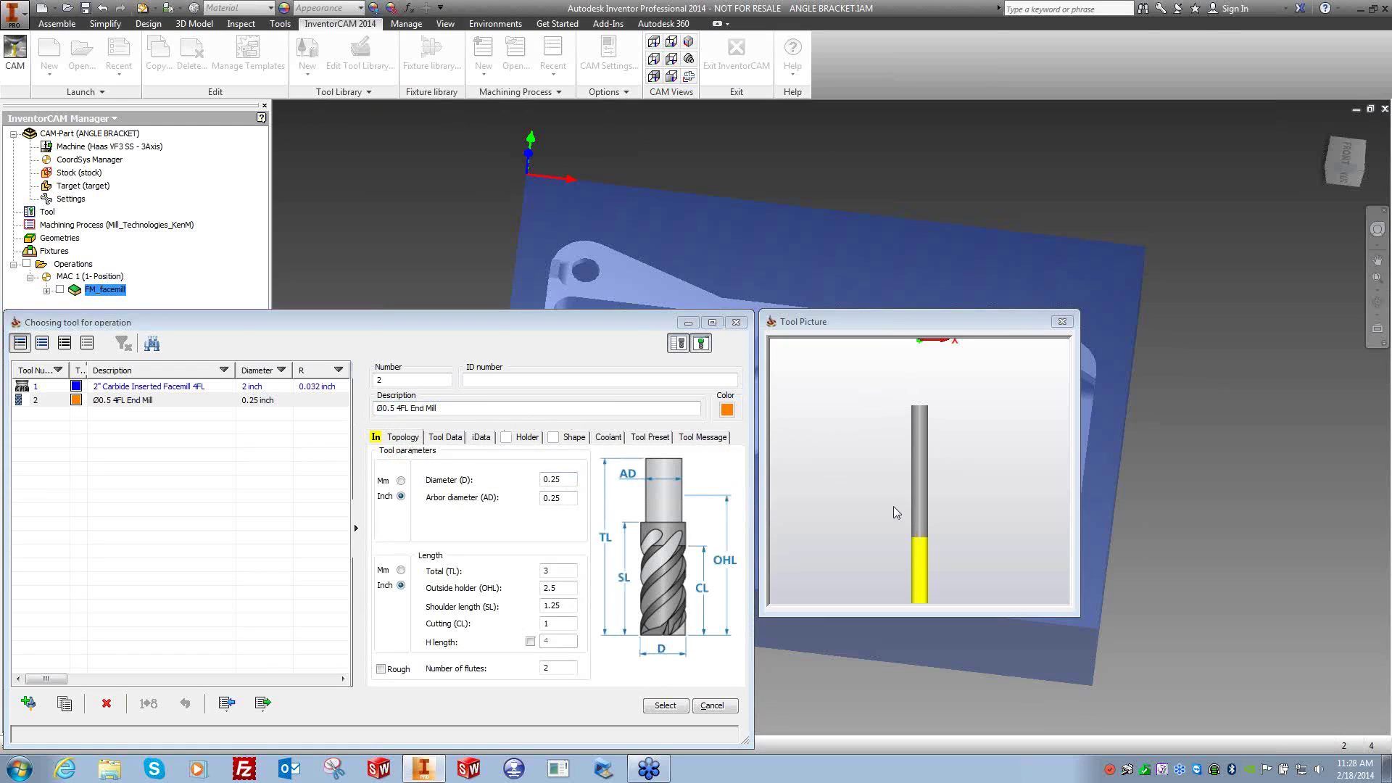
Set the end mill's diameter to 0.5 inch.
{"action": "double_click", "coordinate": [555, 479]}
{"action": "type", "text": "0.5"}
{"action": "key", "text": "Tab"}
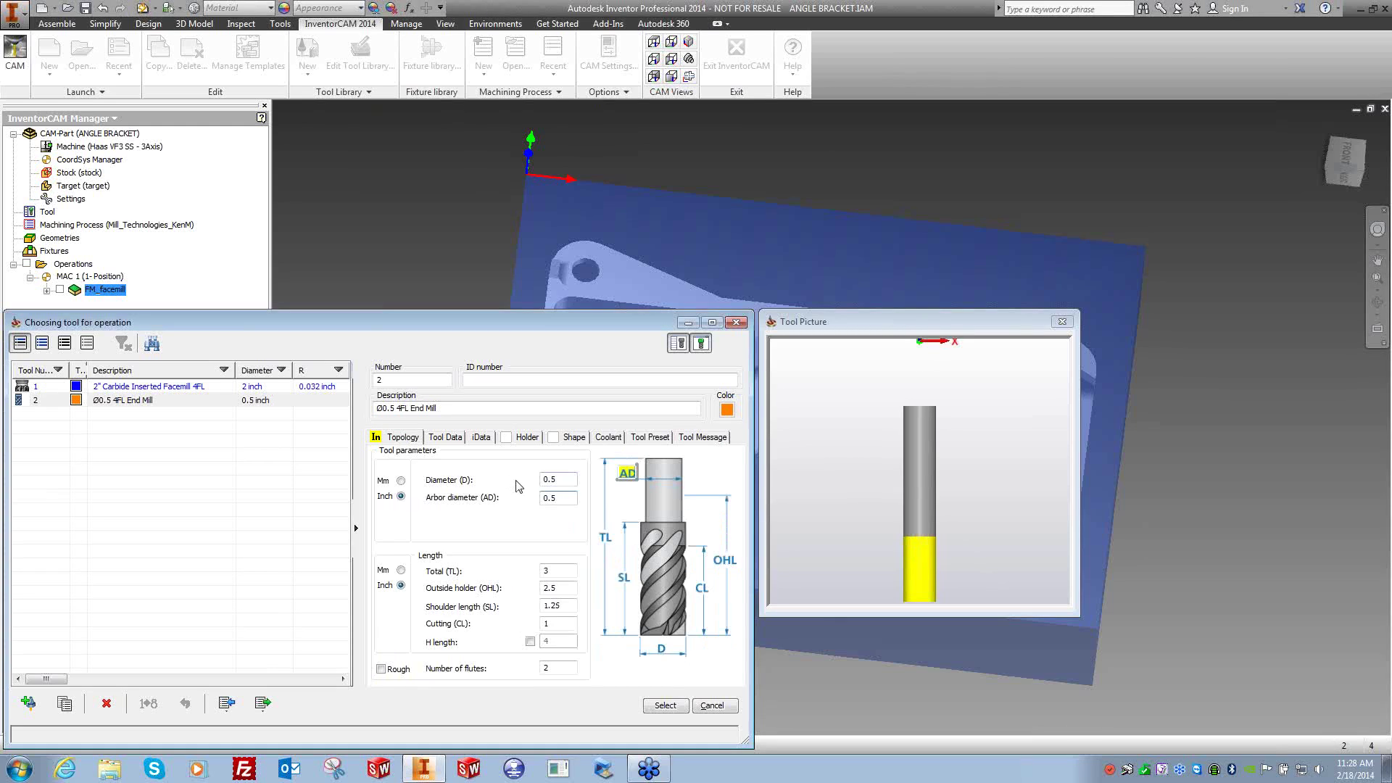
{"action": "double_click", "coordinate": [559, 571]}
{"action": "double_click", "coordinate": [566, 589]}
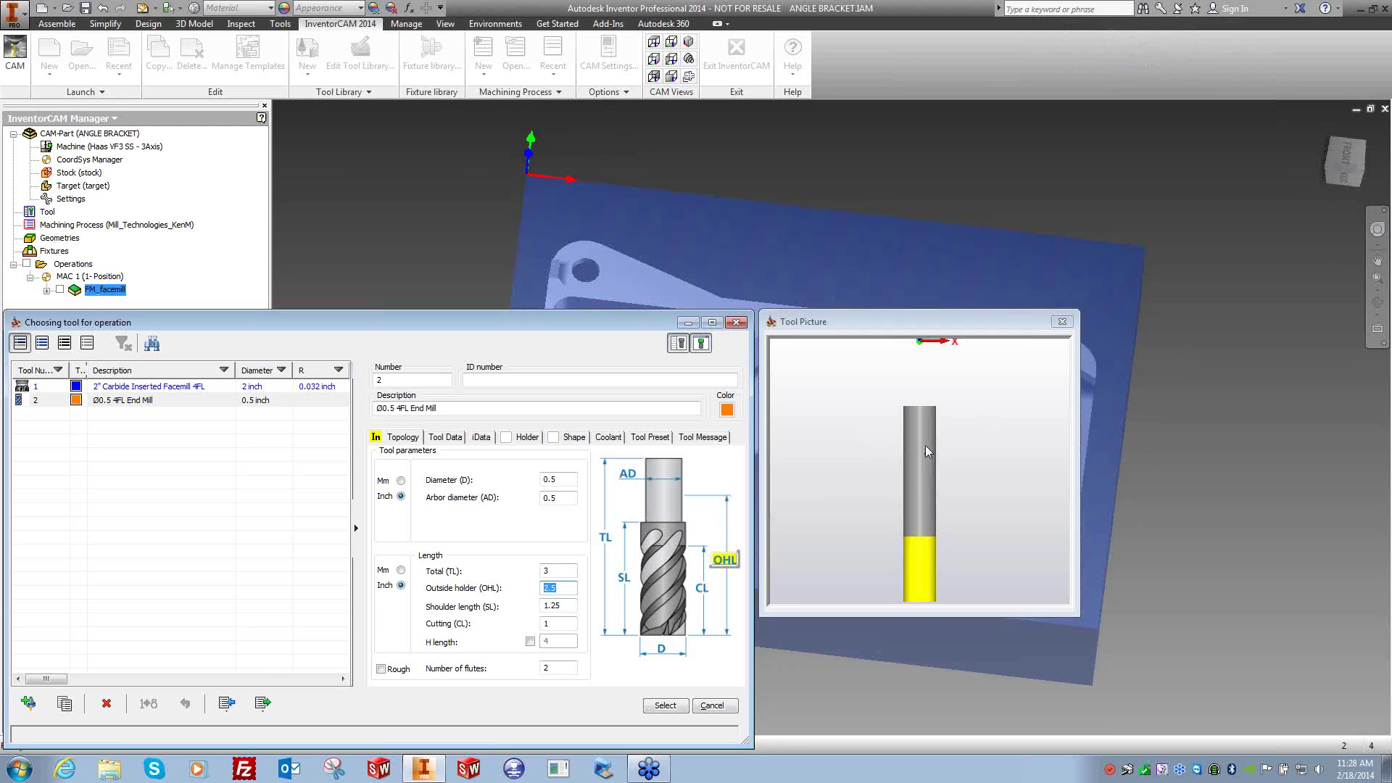
Assign the global 1/2" Endmill holder, 1.75" Long, to the end mill.
{"action": "left_click", "coordinate": [528, 438]}
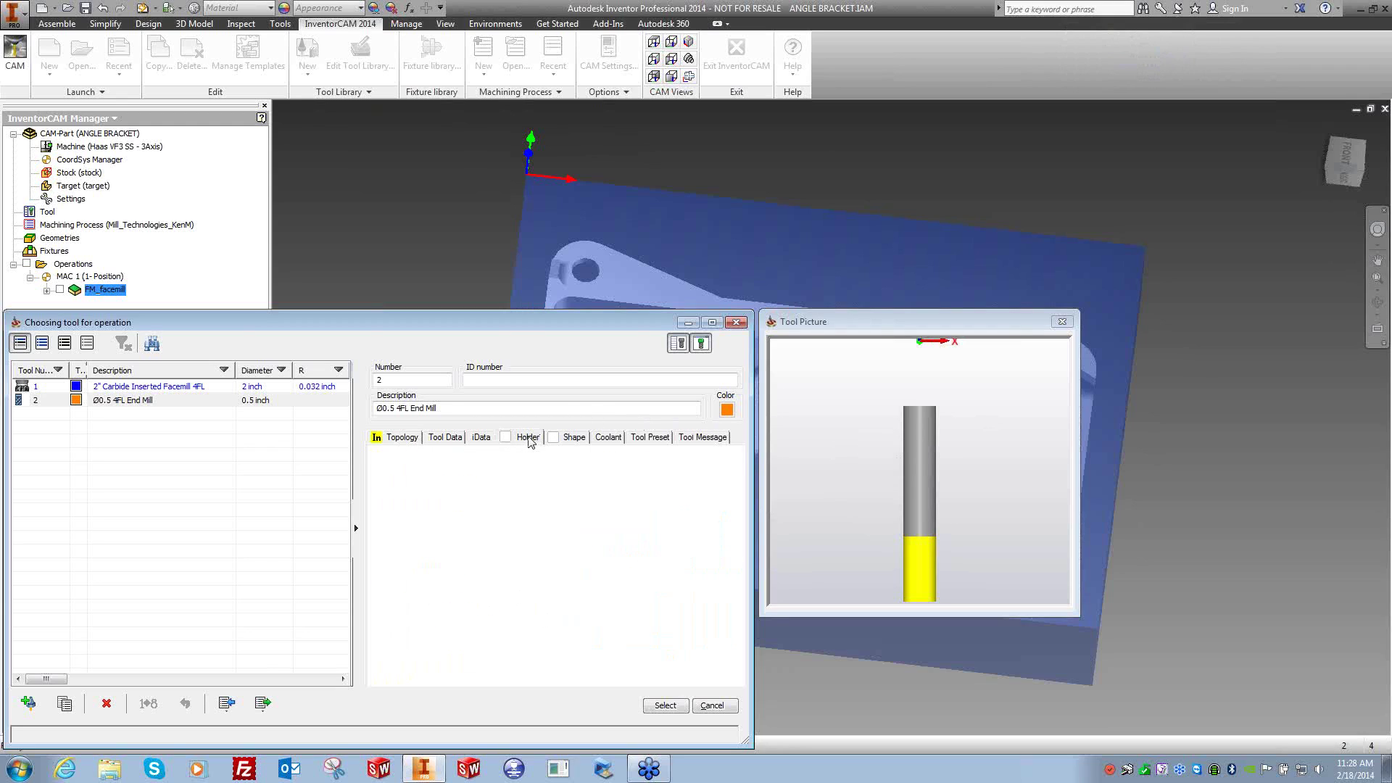
{"action": "left_click", "coordinate": [426, 479]}
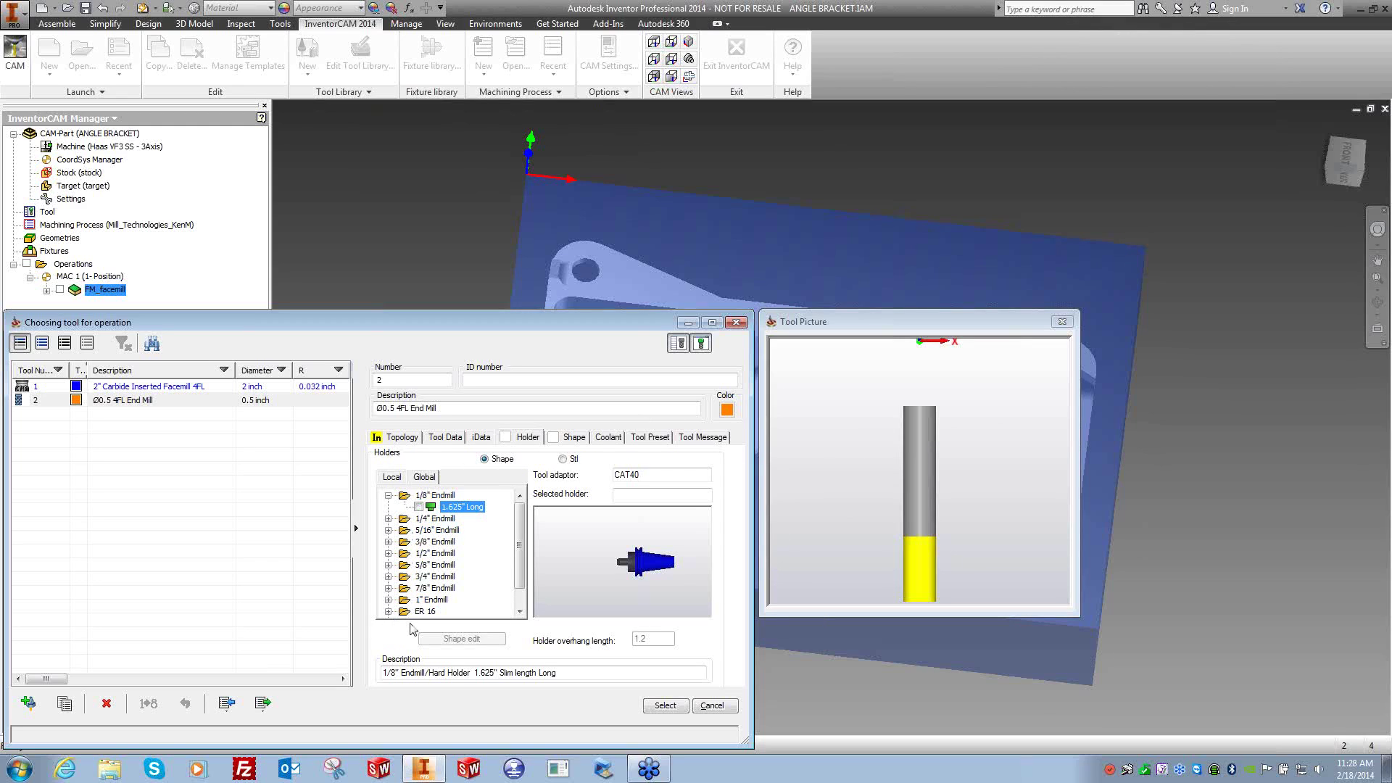
{"action": "left_click", "coordinate": [389, 554]}
{"action": "left_click", "coordinate": [419, 588]}
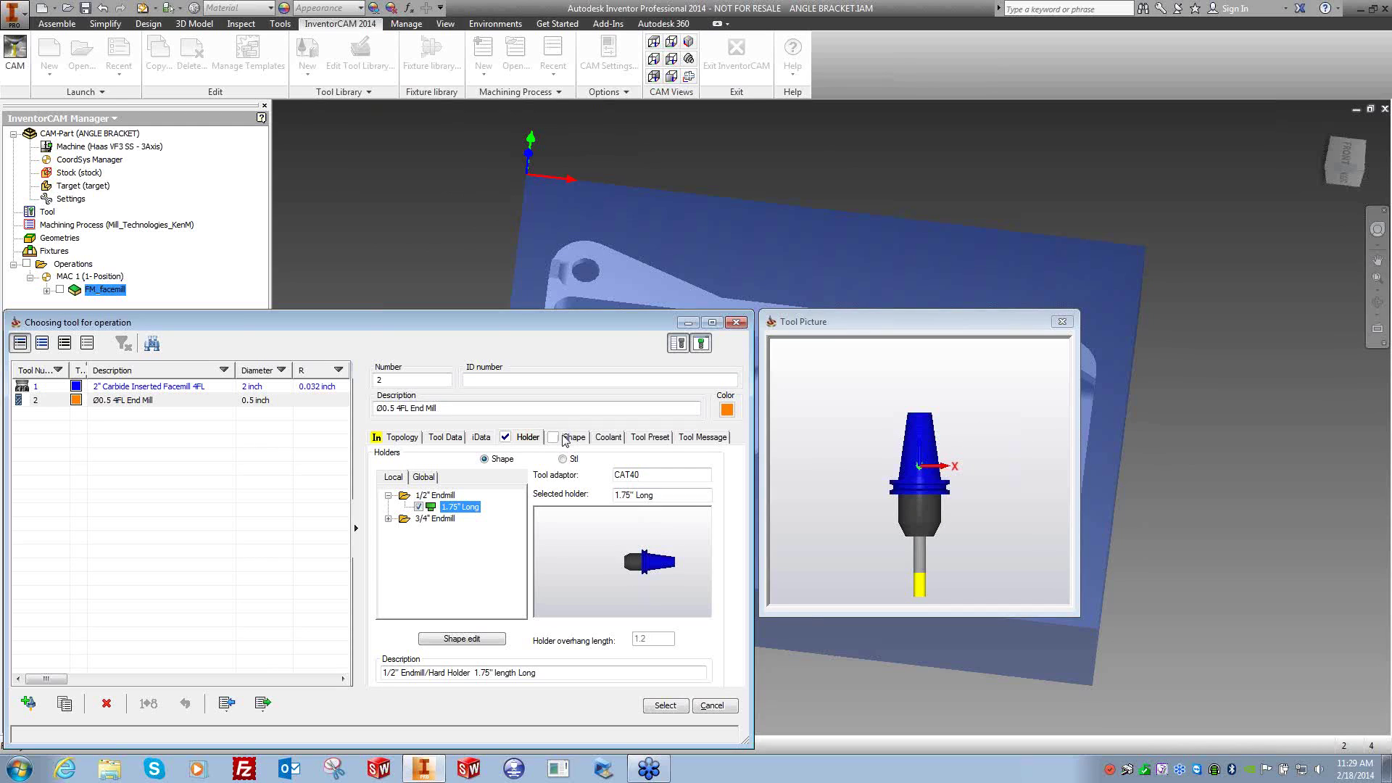
Set the end mill's outside holder length to 1.75, shoulder length to 1.5 and cutting length to 1.5 inch.
{"action": "left_click", "coordinate": [400, 436]}
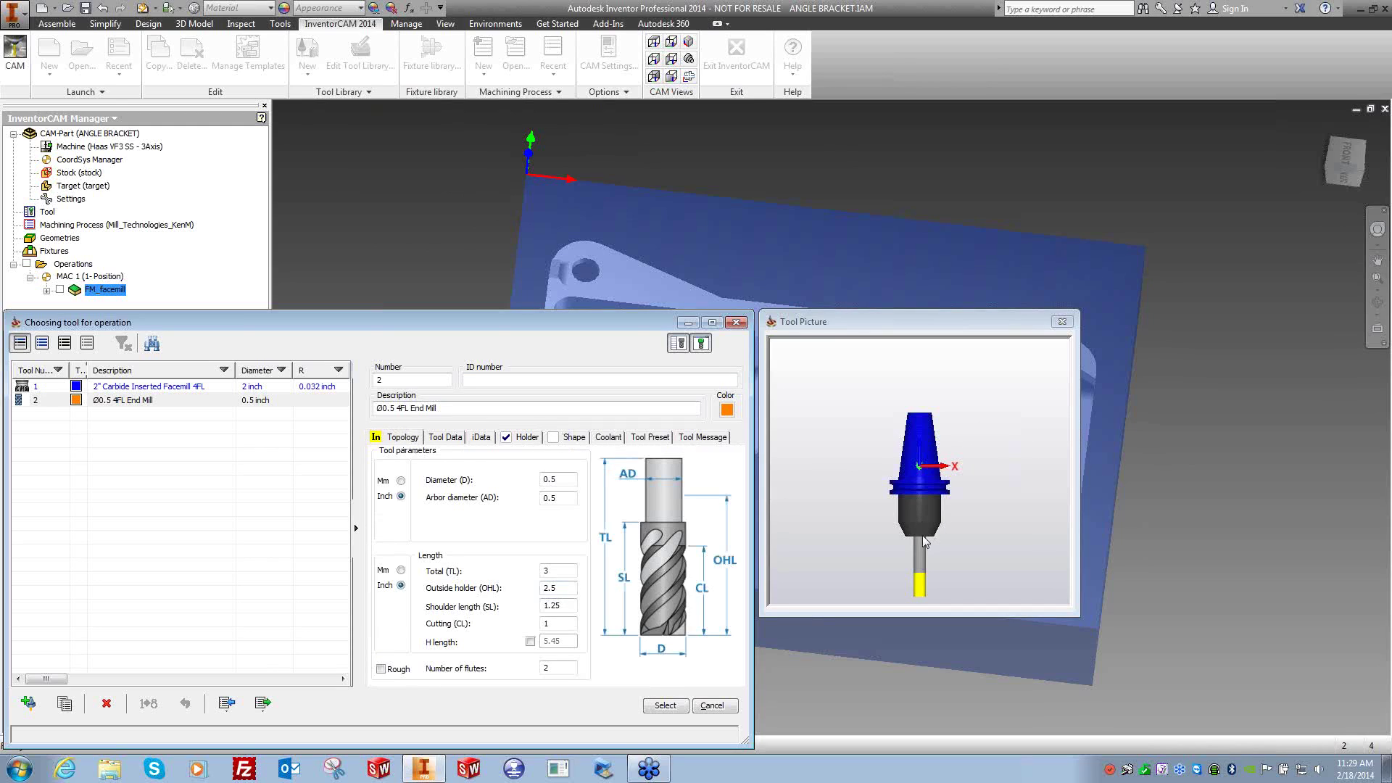
{"action": "middle_click_drag", "start_coordinate": [904, 562], "coordinate": [902, 509]}
{"action": "scroll", "coordinate": [902, 509], "scroll_direction": "up", "scroll_amount": 5}
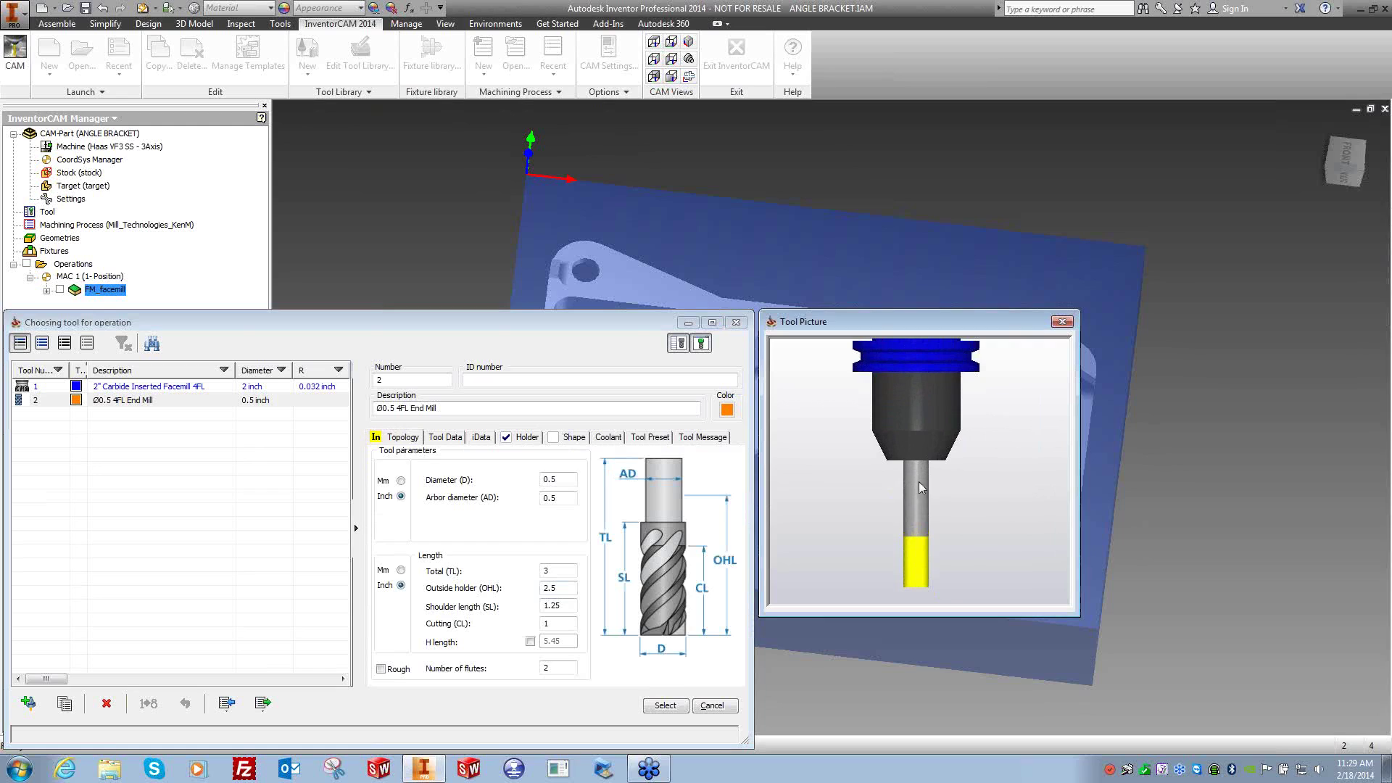
{"action": "left_click", "coordinate": [554, 588]}
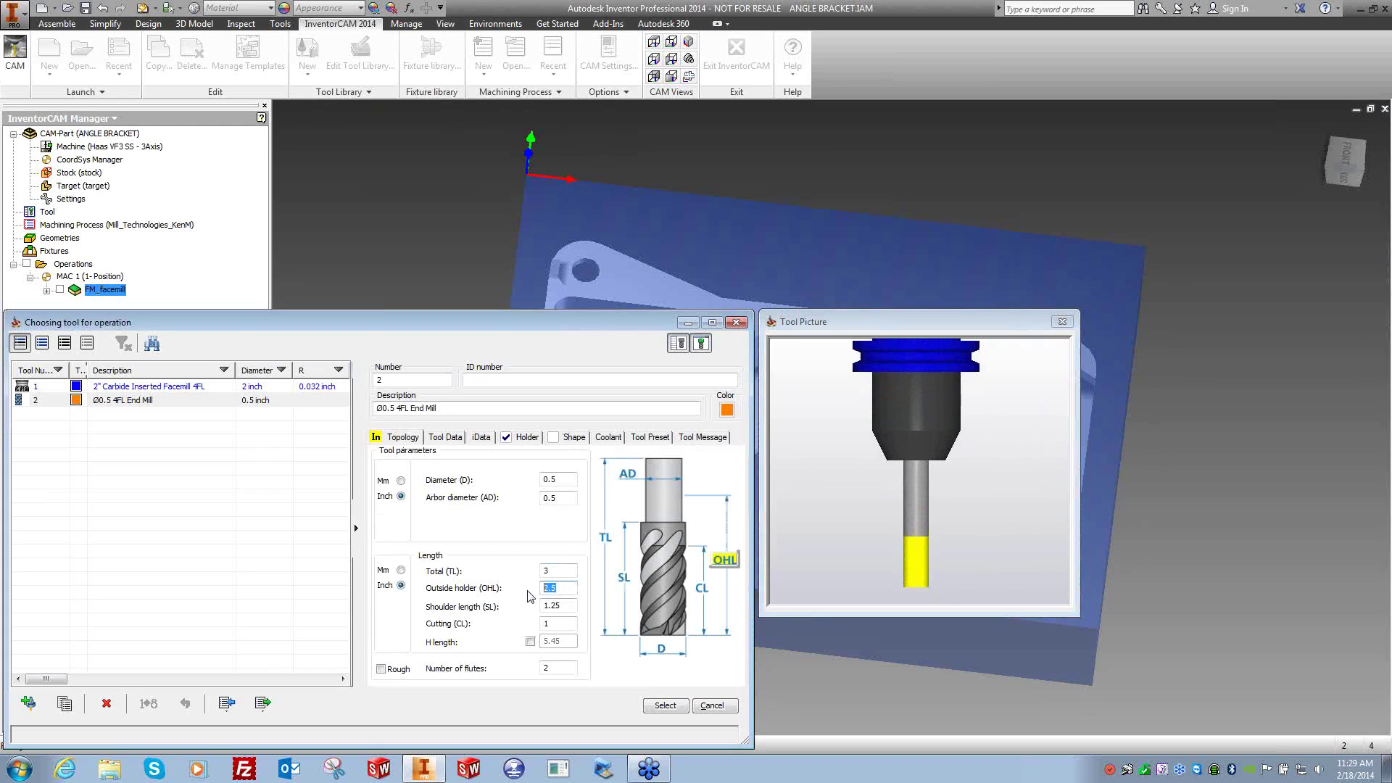
{"action": "type", "text": "1.75"}
{"action": "key", "text": "Tab"}
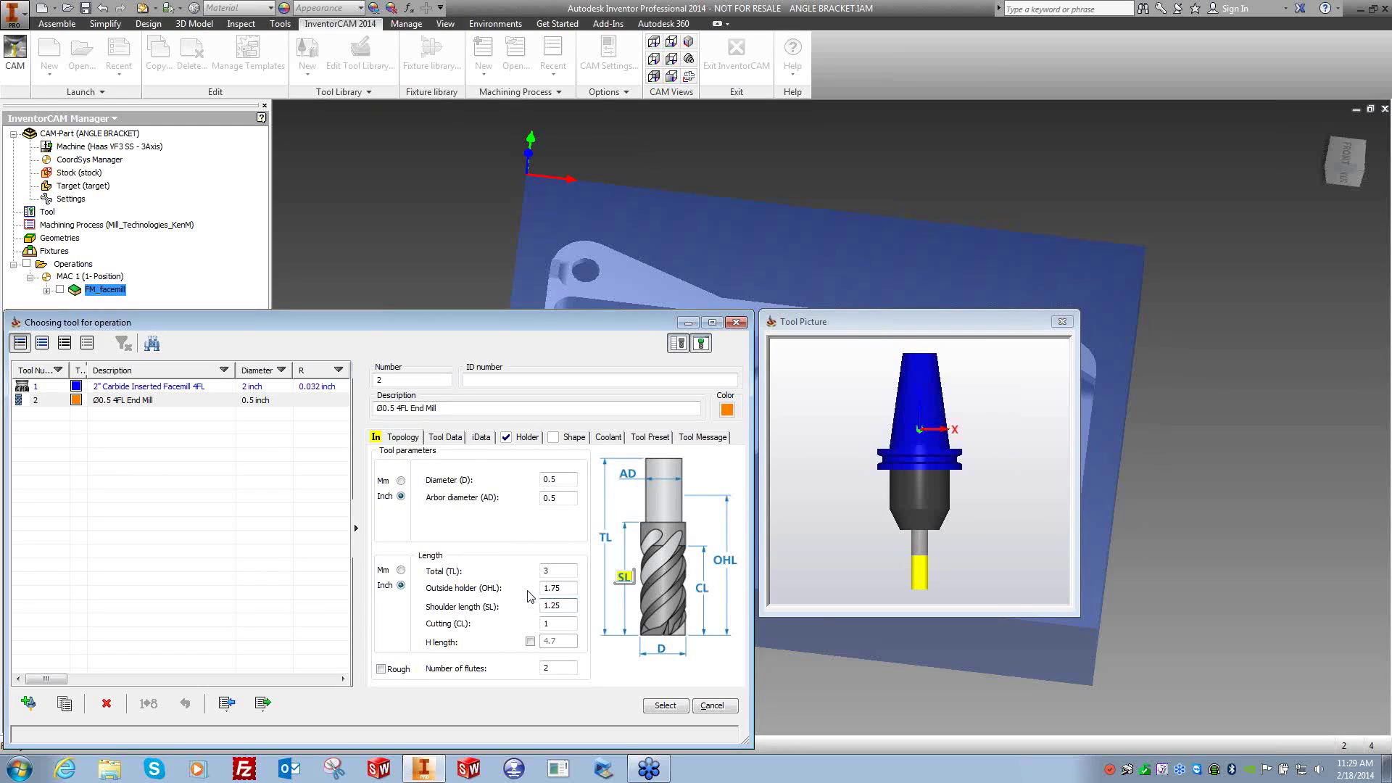
{"action": "type", "text": "1.5"}
{"action": "key", "text": "Tab"}
{"action": "type", "text": "1.5"}
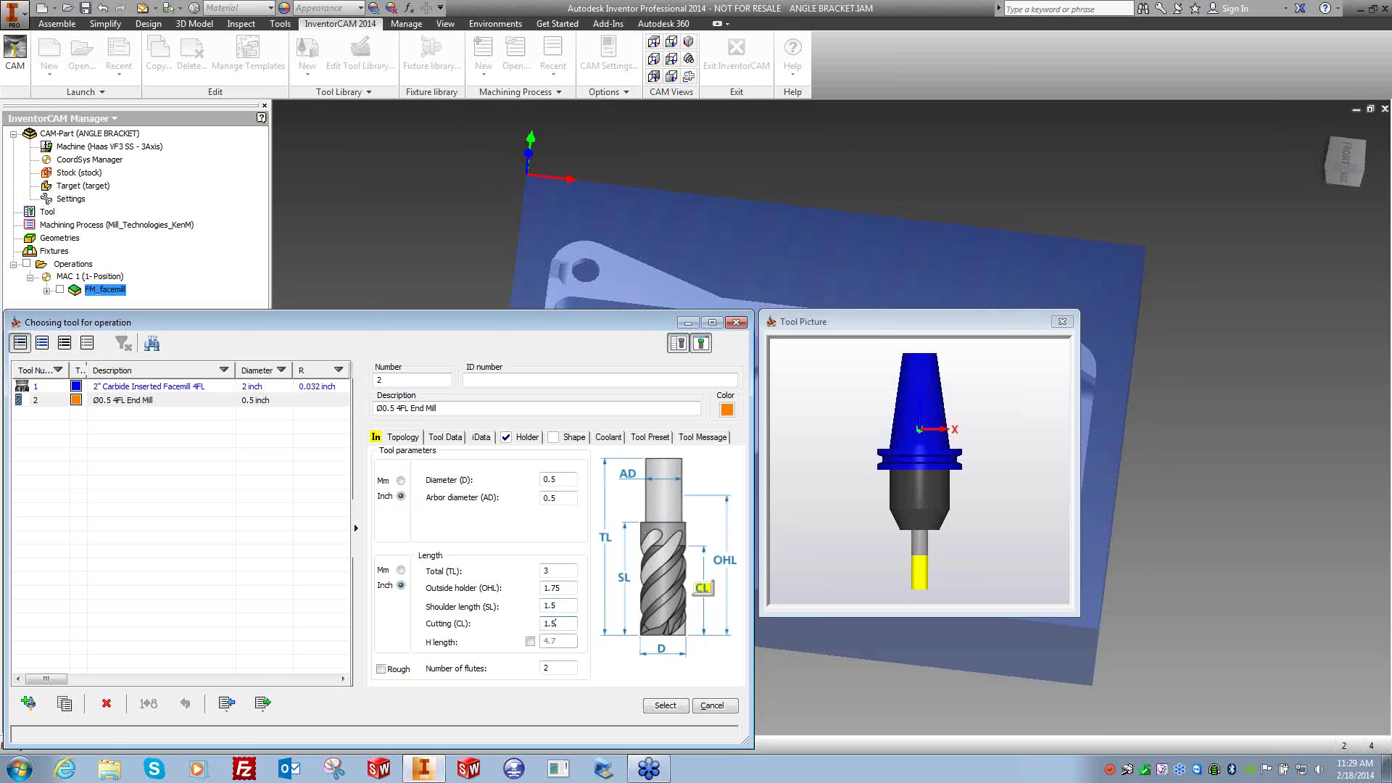
Set the end mill's number of flutes to 4 and its cutting speed to 600 ft/min.
{"action": "key", "text": "Tab"}
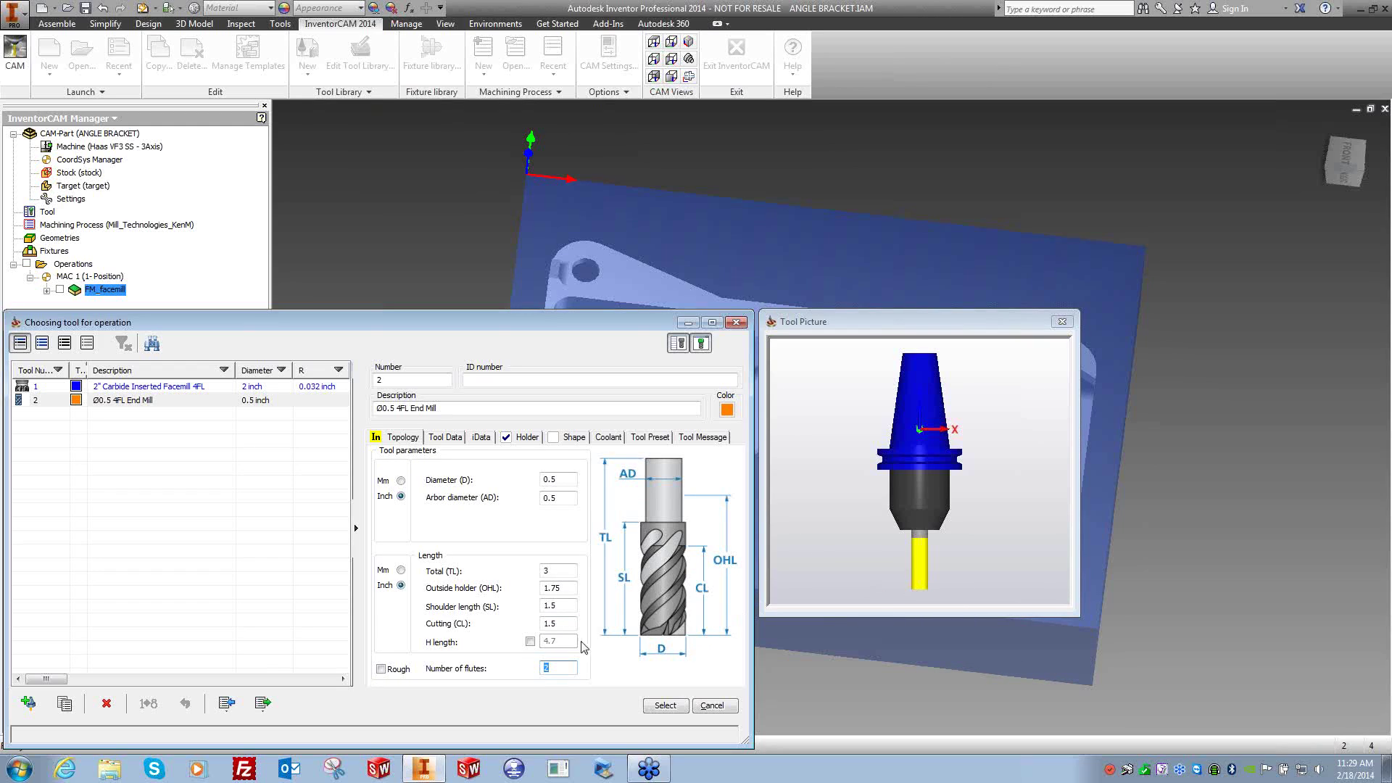
{"action": "type", "text": "4"}
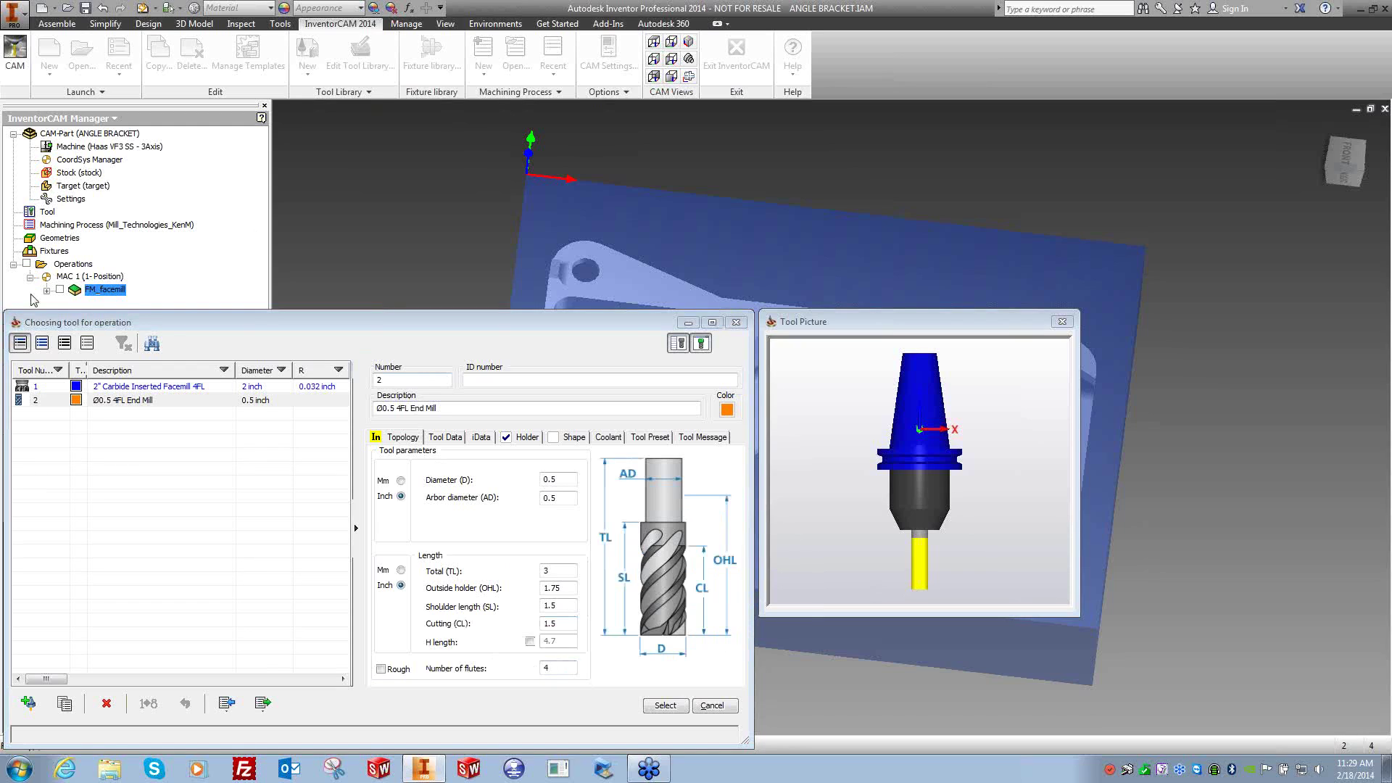
{"action": "left_click", "coordinate": [445, 437]}
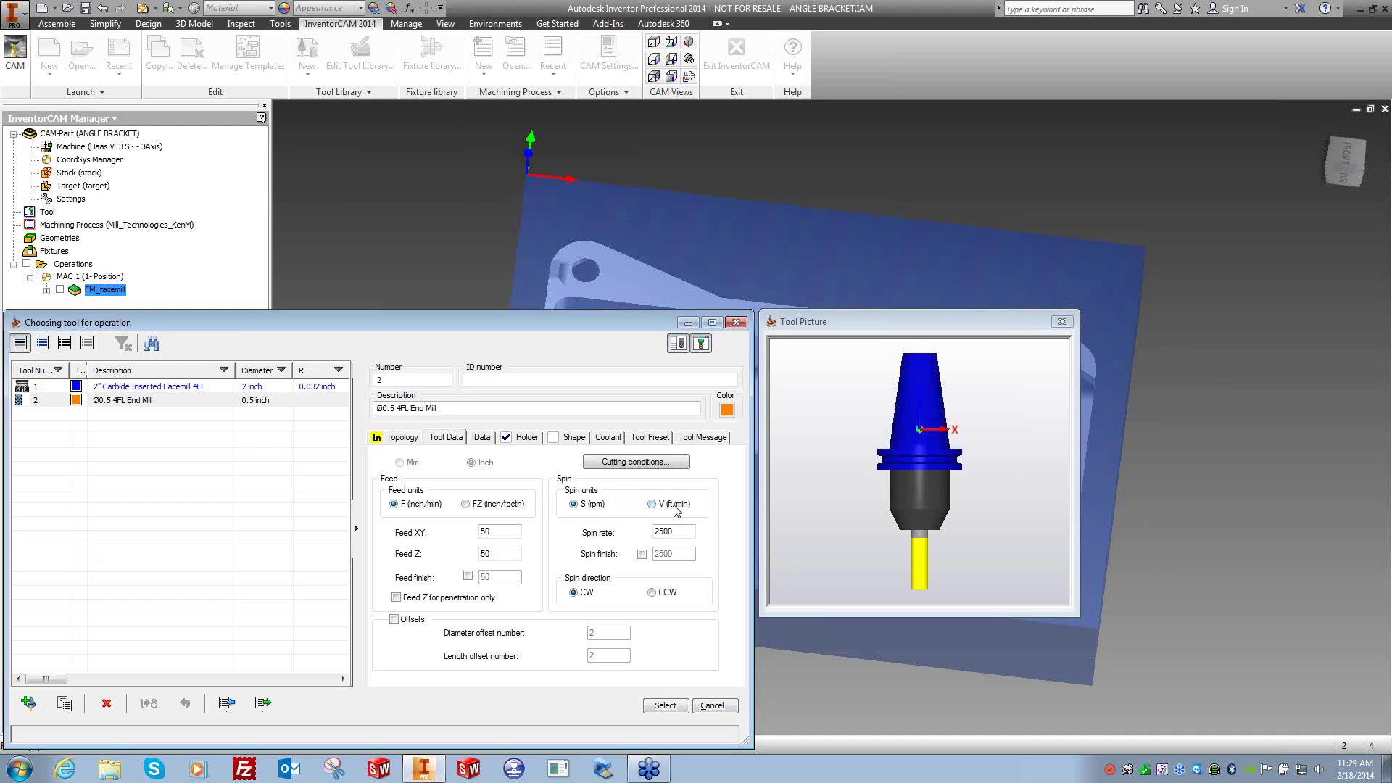
{"action": "left_click", "coordinate": [652, 503]}
{"action": "left_click_drag", "start_coordinate": [694, 531], "coordinate": [628, 535]}
{"action": "type", "text": "600"}
Switch the end mill's spin units to rpm and set the spin rate to 4500.
{"action": "left_click", "coordinate": [578, 505]}
{"action": "left_click_drag", "start_coordinate": [691, 531], "coordinate": [623, 566]}
{"action": "left_click", "coordinate": [668, 505]}
{"action": "left_click", "coordinate": [586, 506]}
{"action": "left_click", "coordinate": [669, 505]}
{"action": "left_click", "coordinate": [594, 506]}
{"action": "left_click_drag", "start_coordinate": [692, 532], "coordinate": [654, 532]}
{"action": "type", "text": "4500"}
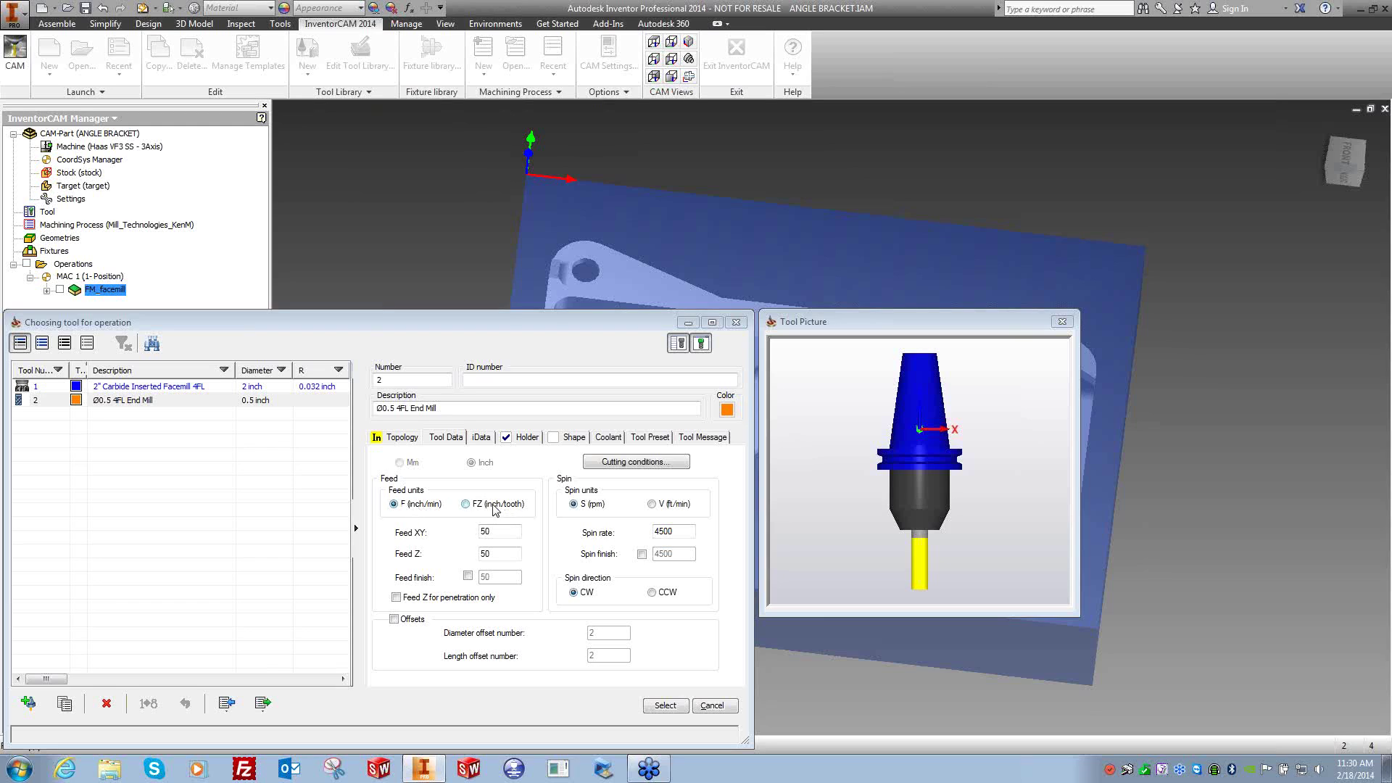
Set the end mill's XY and Z feeds to 36 inch/min.
{"action": "left_click", "coordinate": [493, 505]}
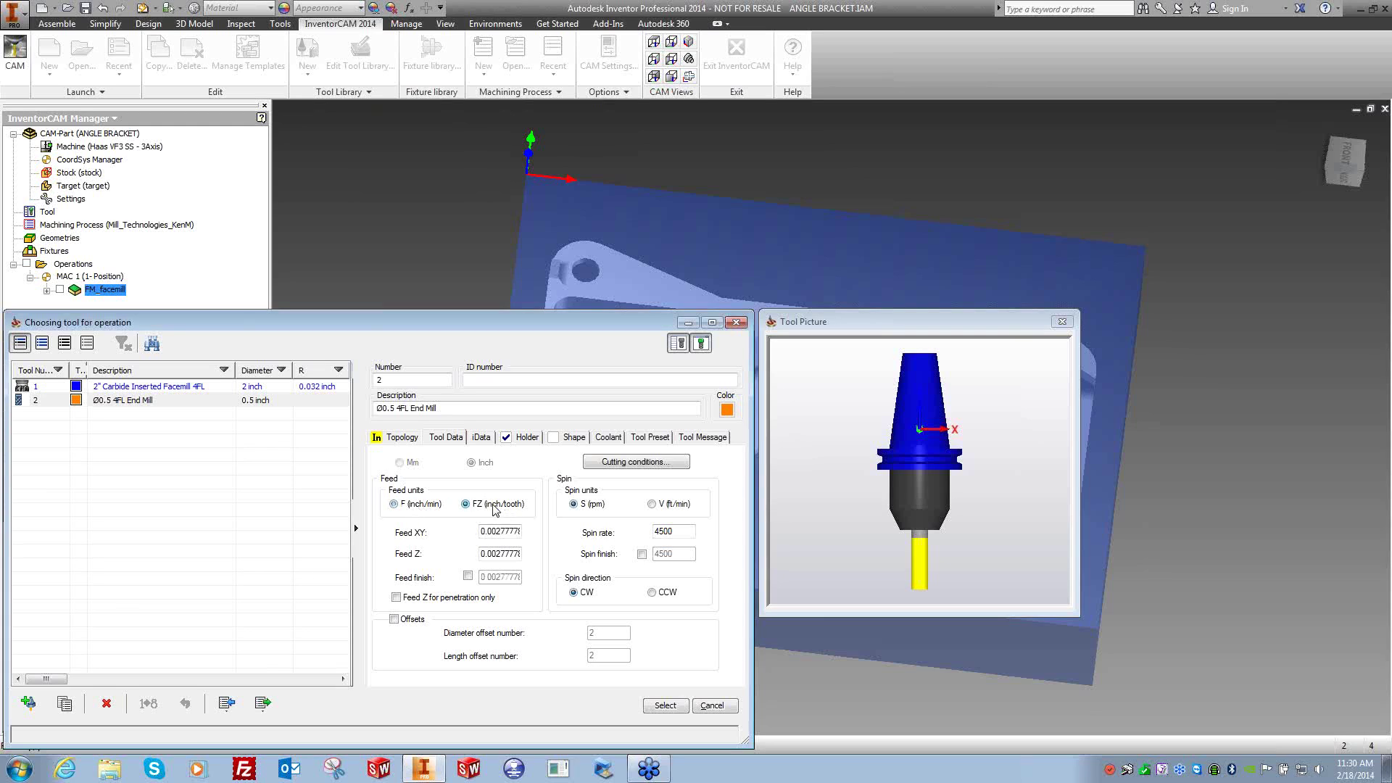
{"action": "left_click_drag", "start_coordinate": [497, 531], "coordinate": [552, 531]}
{"action": "type", "text": "2"}
{"action": "key", "text": "Tab"}
{"action": "left_click", "coordinate": [395, 503]}
{"action": "left_click_drag", "start_coordinate": [502, 554], "coordinate": [443, 557]}
{"action": "type", "text": "36"}
{"action": "key", "text": "Tab"}
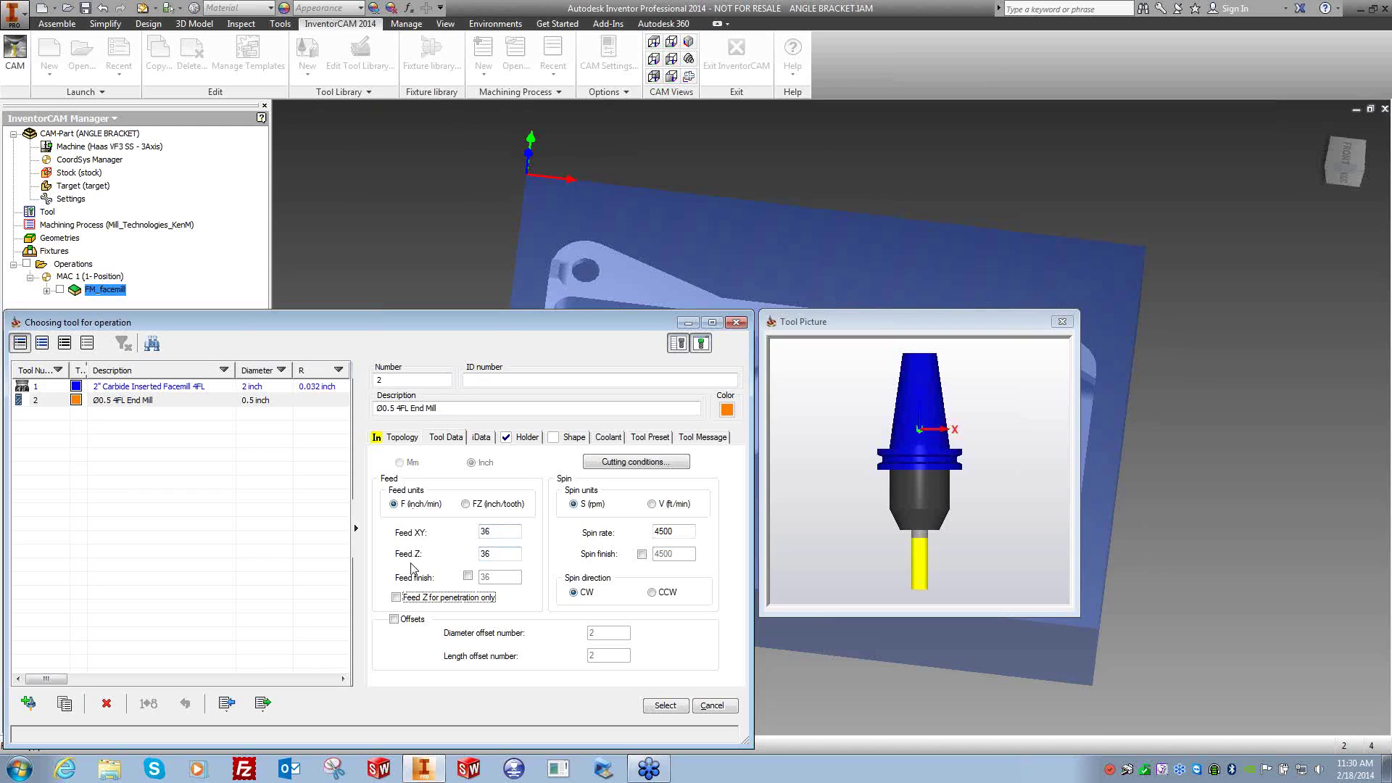
{"action": "left_click", "coordinate": [469, 576]}
{"action": "left_click", "coordinate": [642, 554]}
{"action": "left_click", "coordinate": [641, 554]}
{"action": "left_click", "coordinate": [469, 576]}
Enable flood coolant for the end mill and select it as the pocket operation's tool.
{"action": "left_click", "coordinate": [609, 437]}
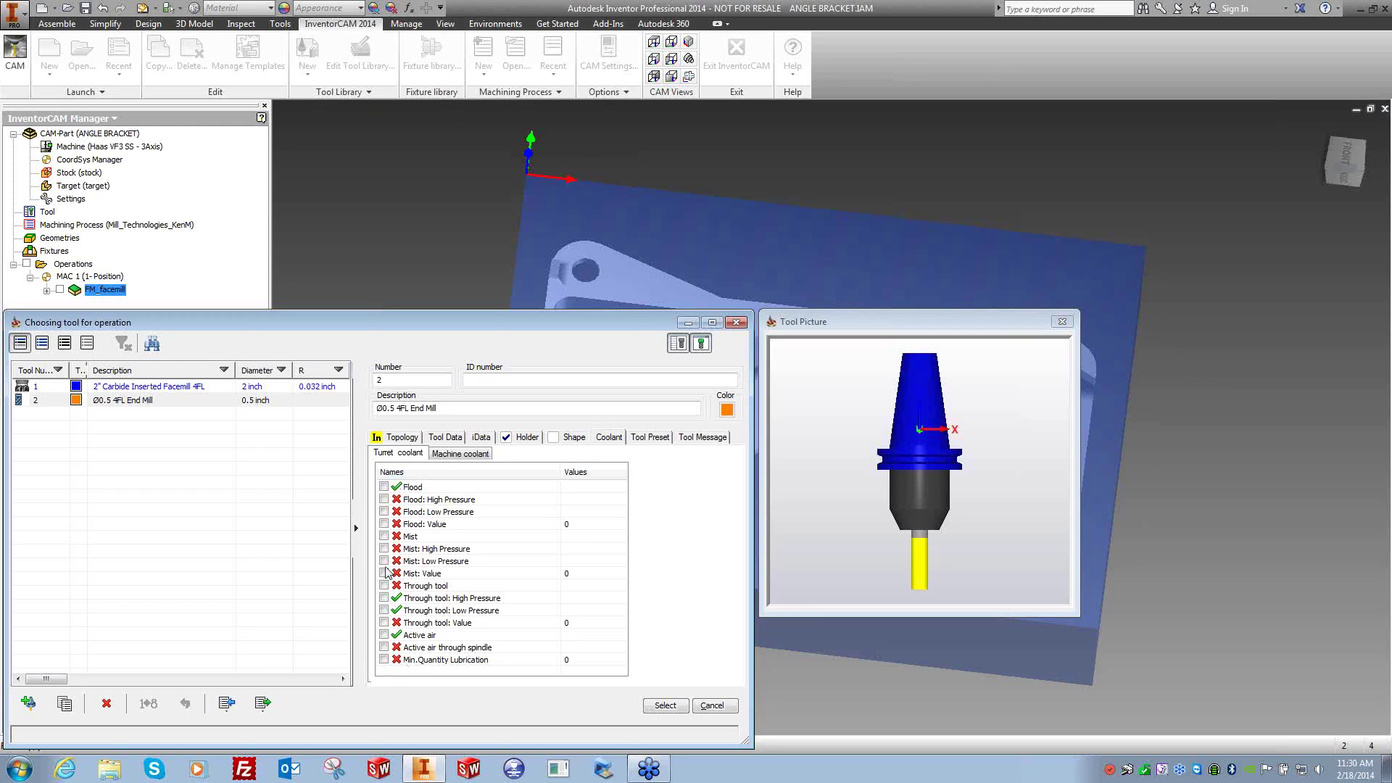
{"action": "left_click", "coordinate": [384, 486]}
{"action": "left_click", "coordinate": [663, 703]}
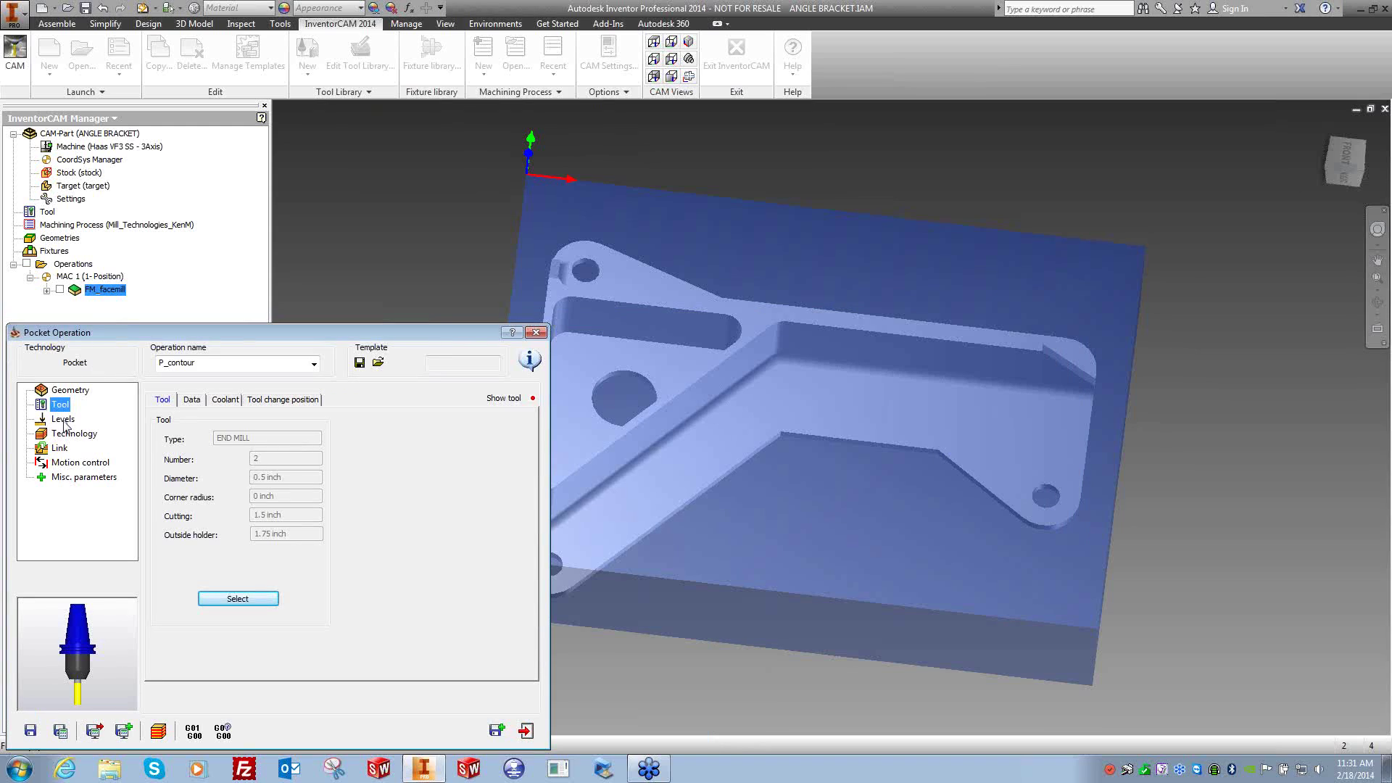
Pick the bracket's top face beneath the stock surface as the pocket operation's upper level, Z -0.225.
{"action": "left_click", "coordinate": [63, 420]}
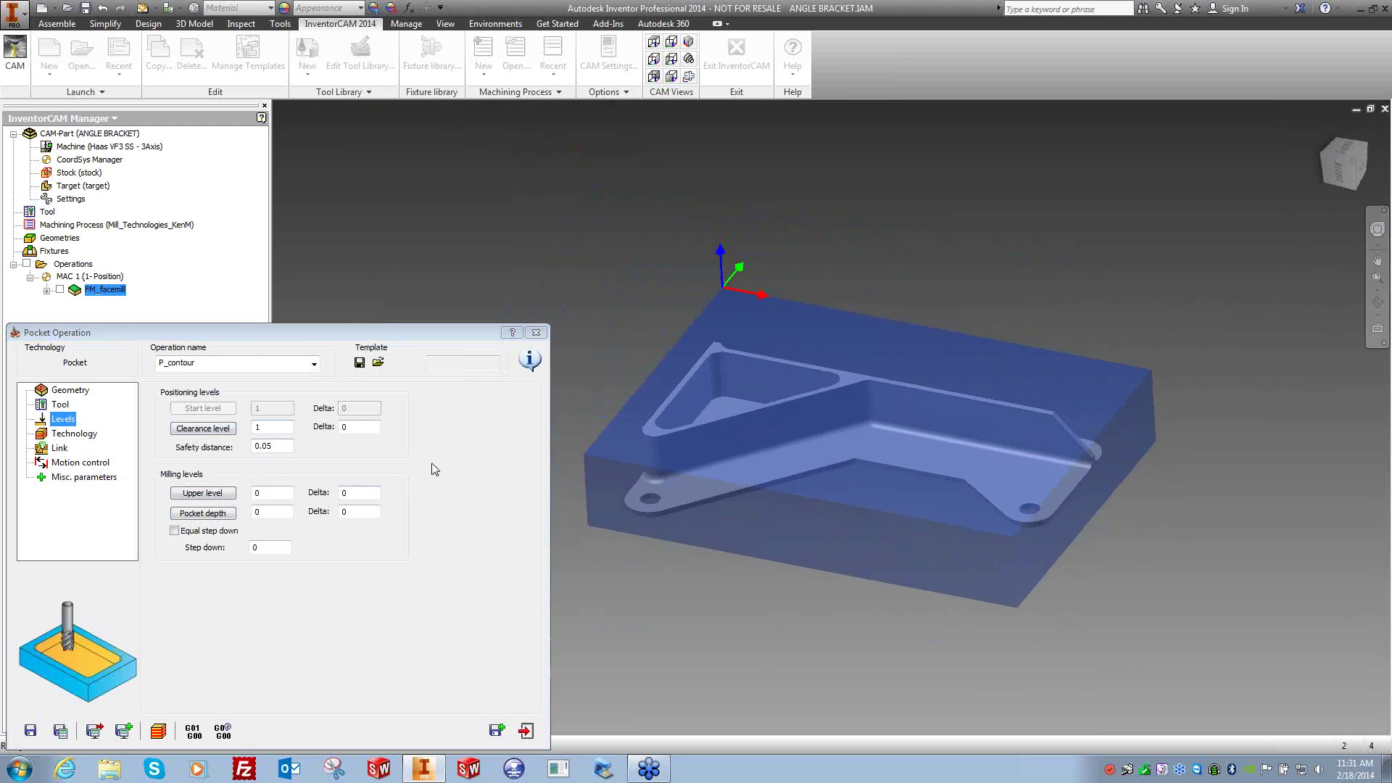
{"action": "left_click", "coordinate": [204, 493]}
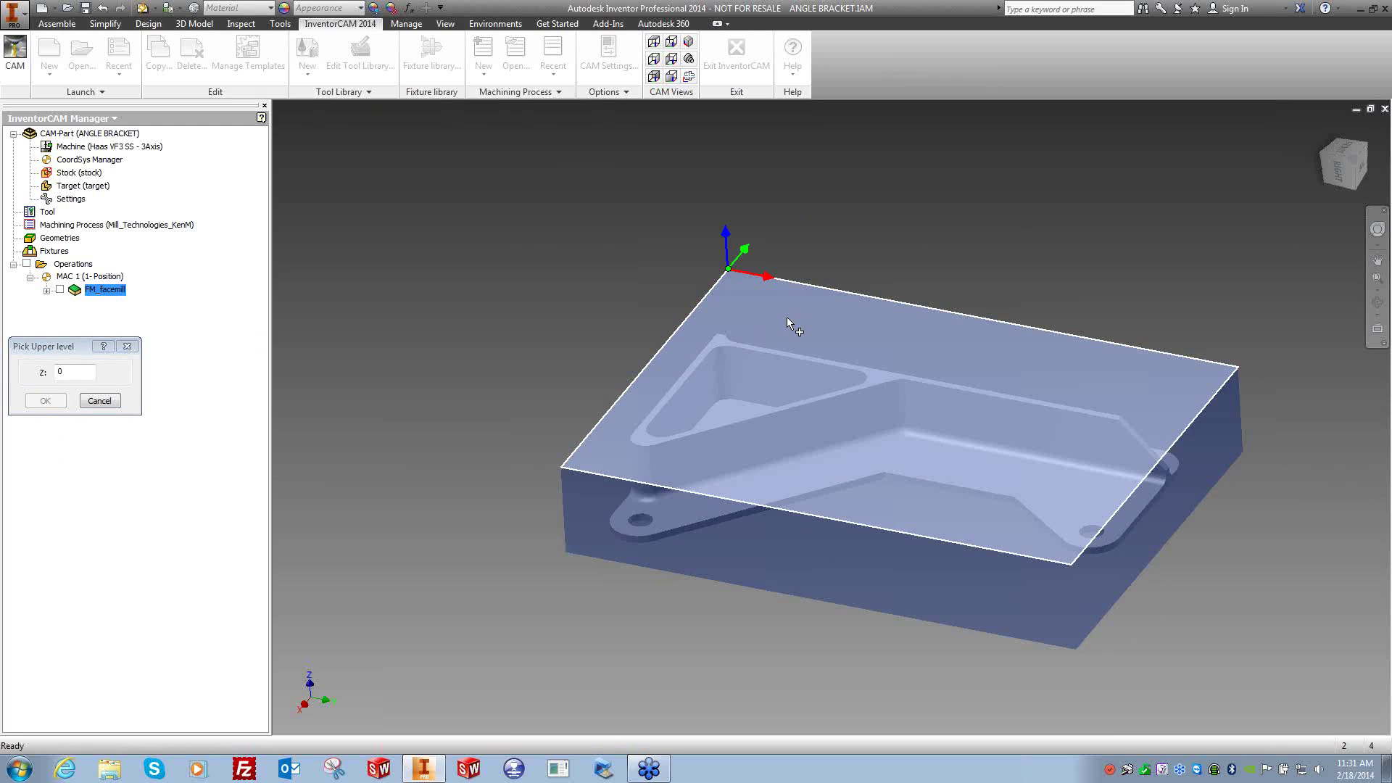
{"action": "right_click", "coordinate": [641, 436]}
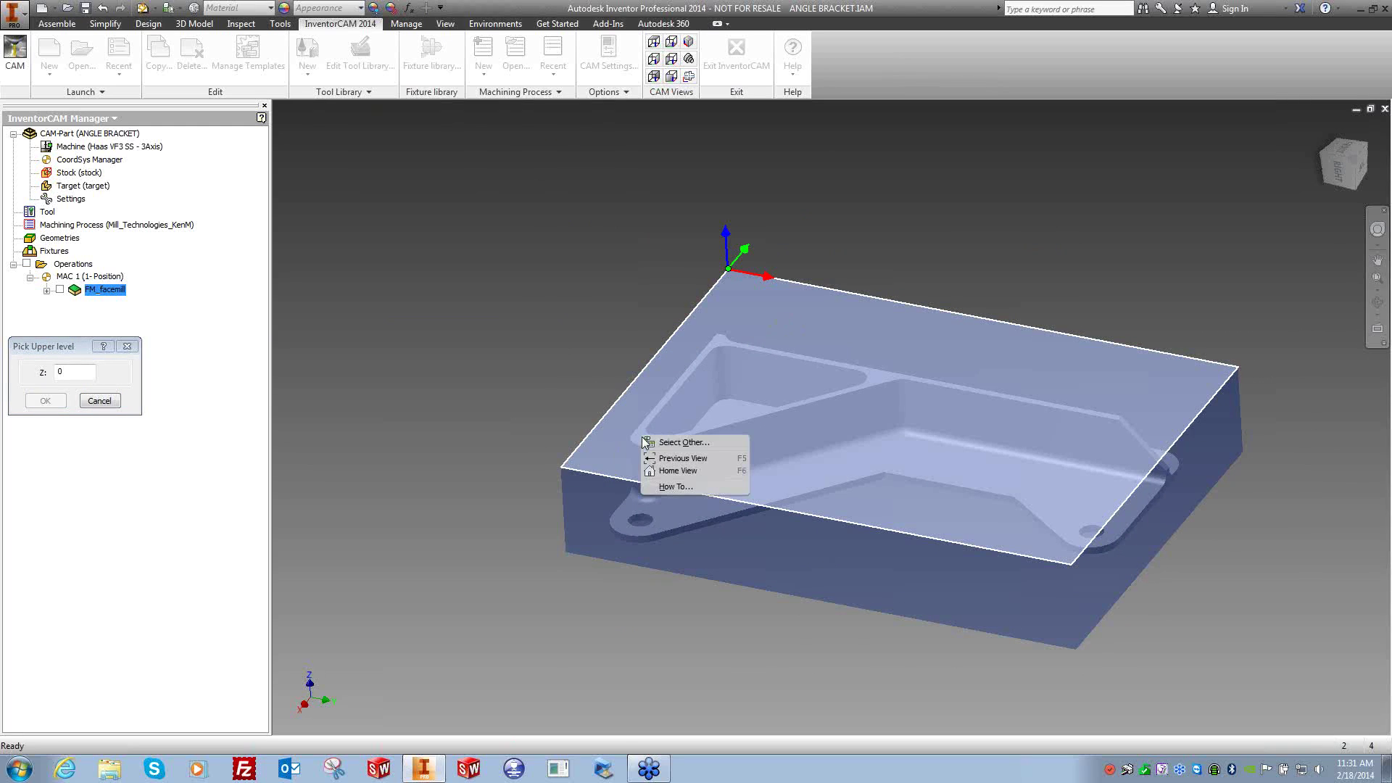
{"action": "left_click", "coordinate": [668, 441]}
{"action": "left_click", "coordinate": [669, 442]}
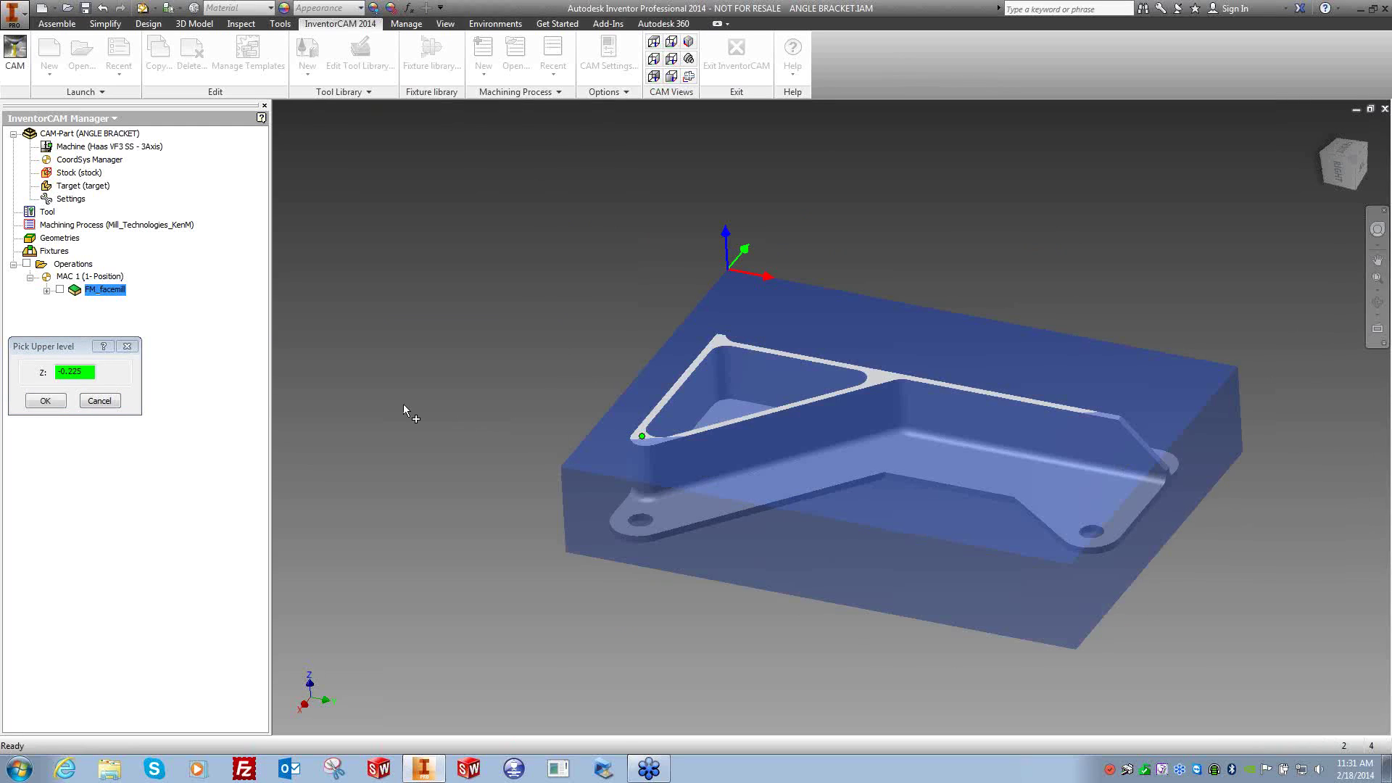
{"action": "left_click", "coordinate": [45, 400]}
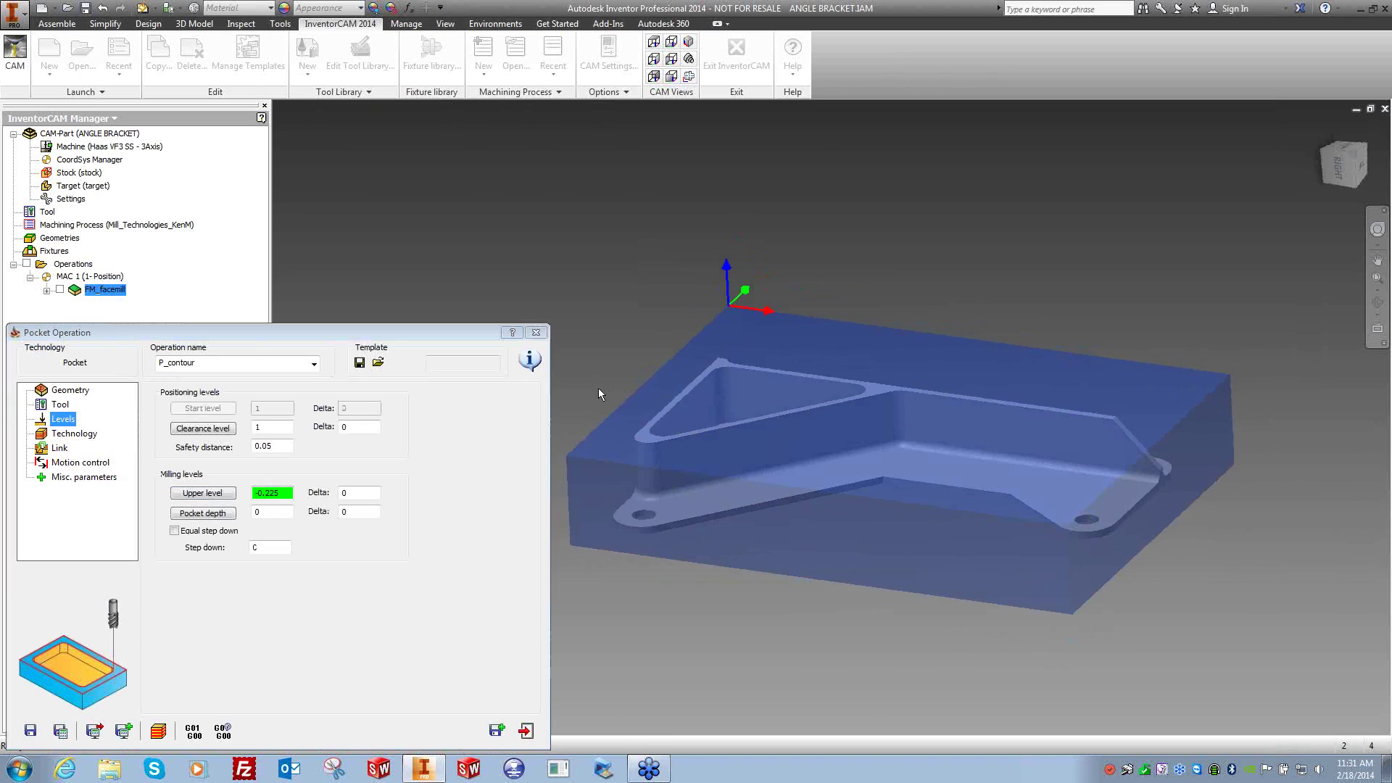
Pick the bracket's bottom face through the stock as the lower level for the pocket depth, Z -1.35.
{"action": "left_click", "coordinate": [203, 513]}
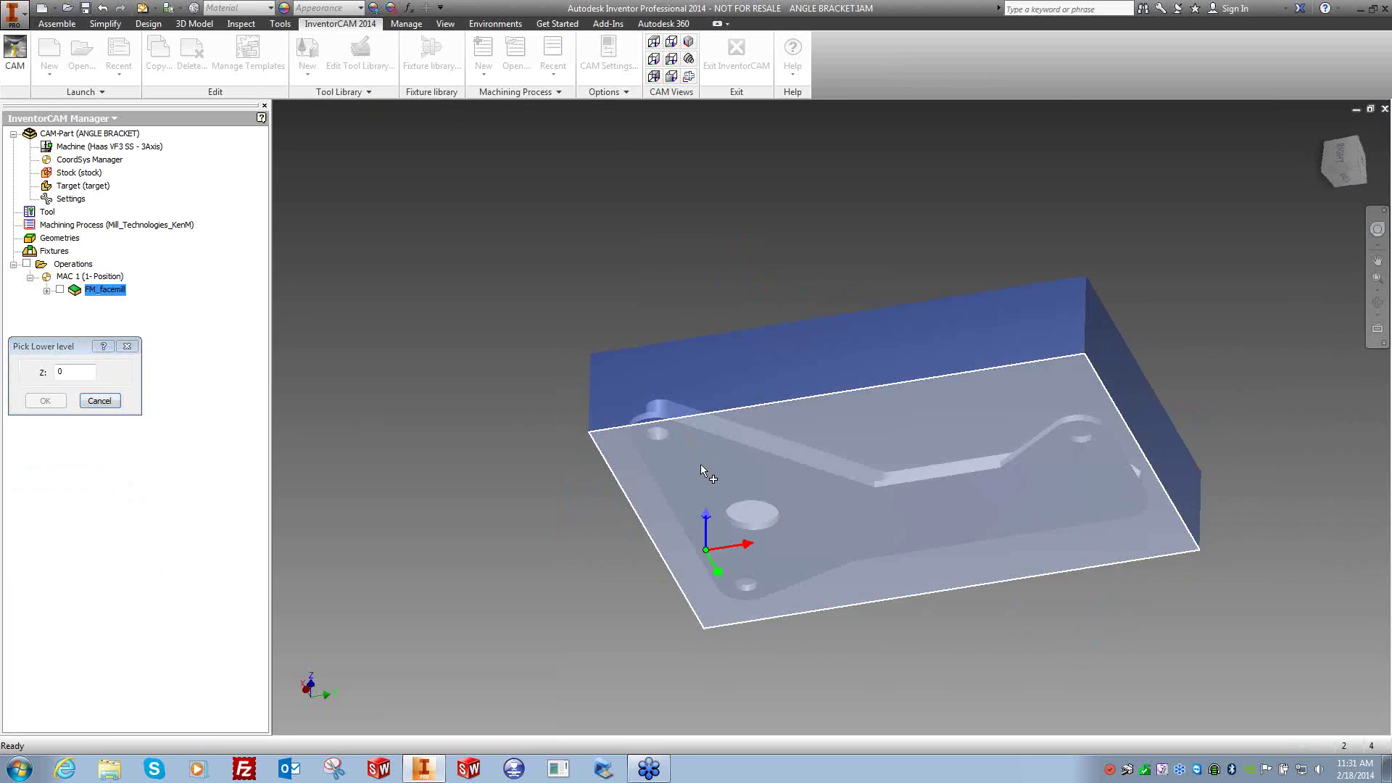
{"action": "left_click", "coordinate": [700, 464]}
{"action": "right_click", "coordinate": [700, 464]}
{"action": "left_click", "coordinate": [732, 470]}
{"action": "left_click", "coordinate": [732, 472]}
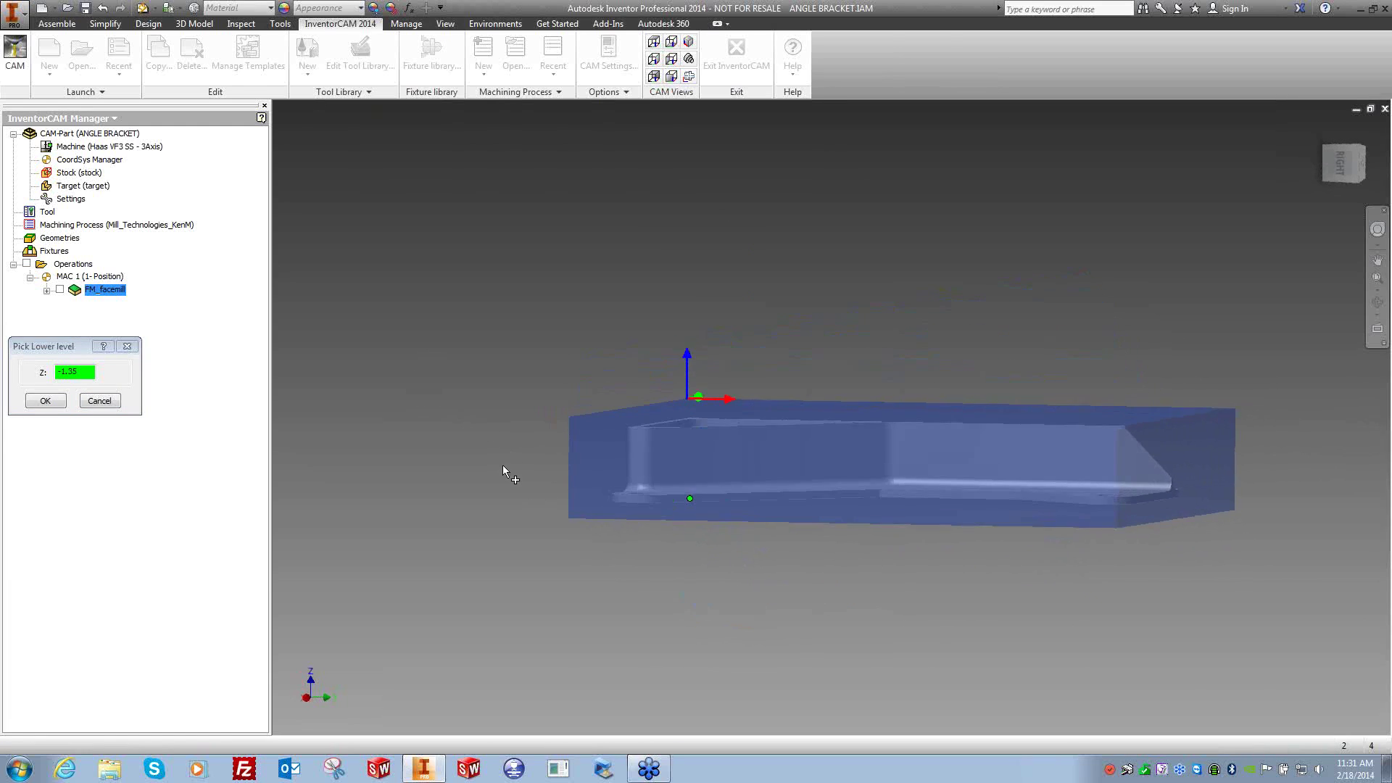
{"action": "left_click", "coordinate": [45, 400]}
Set the pocket depth delta to -0.02 and use equal step downs with a maximum of 0.3125 inch.
{"action": "left_click", "coordinate": [359, 512]}
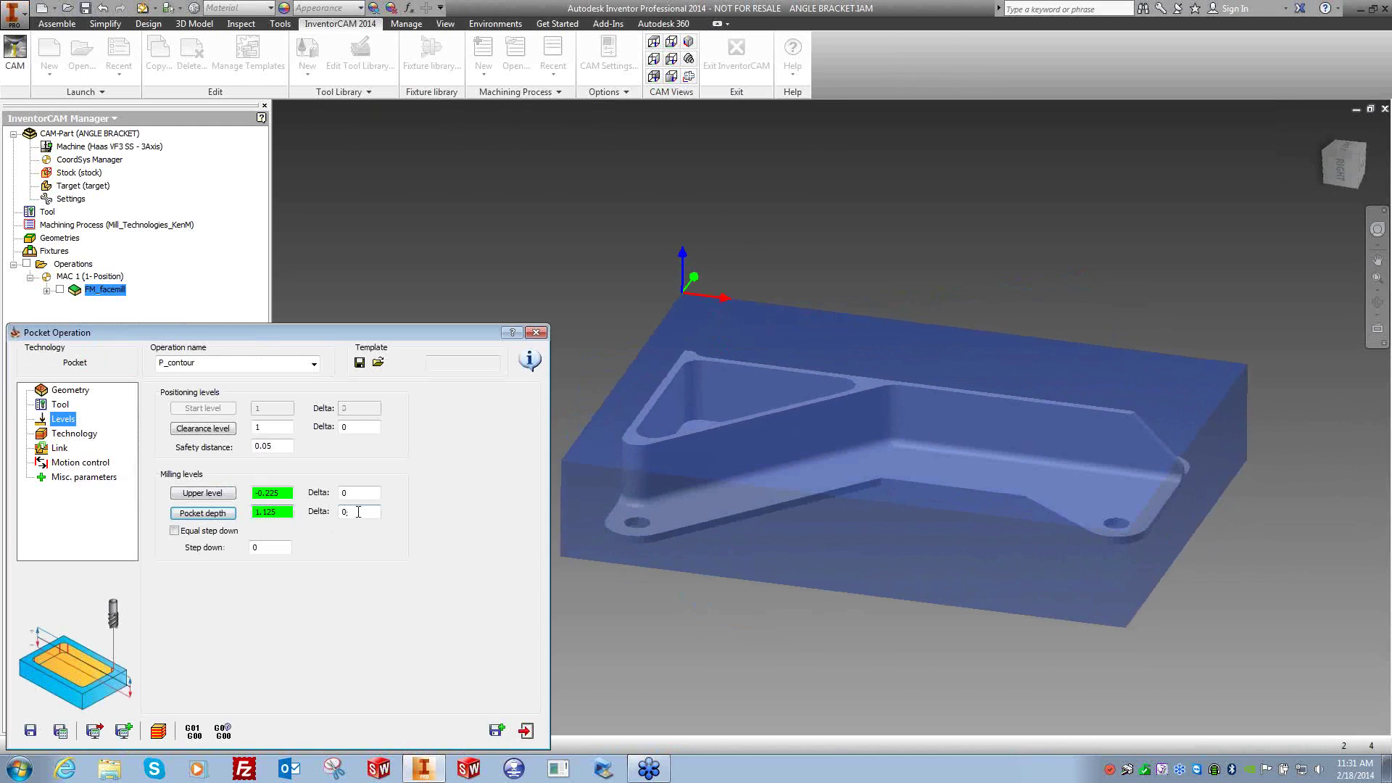
{"action": "type", "text": "-.02"}
{"action": "double_click", "coordinate": [269, 547]}
{"action": "type", "text": "031"}
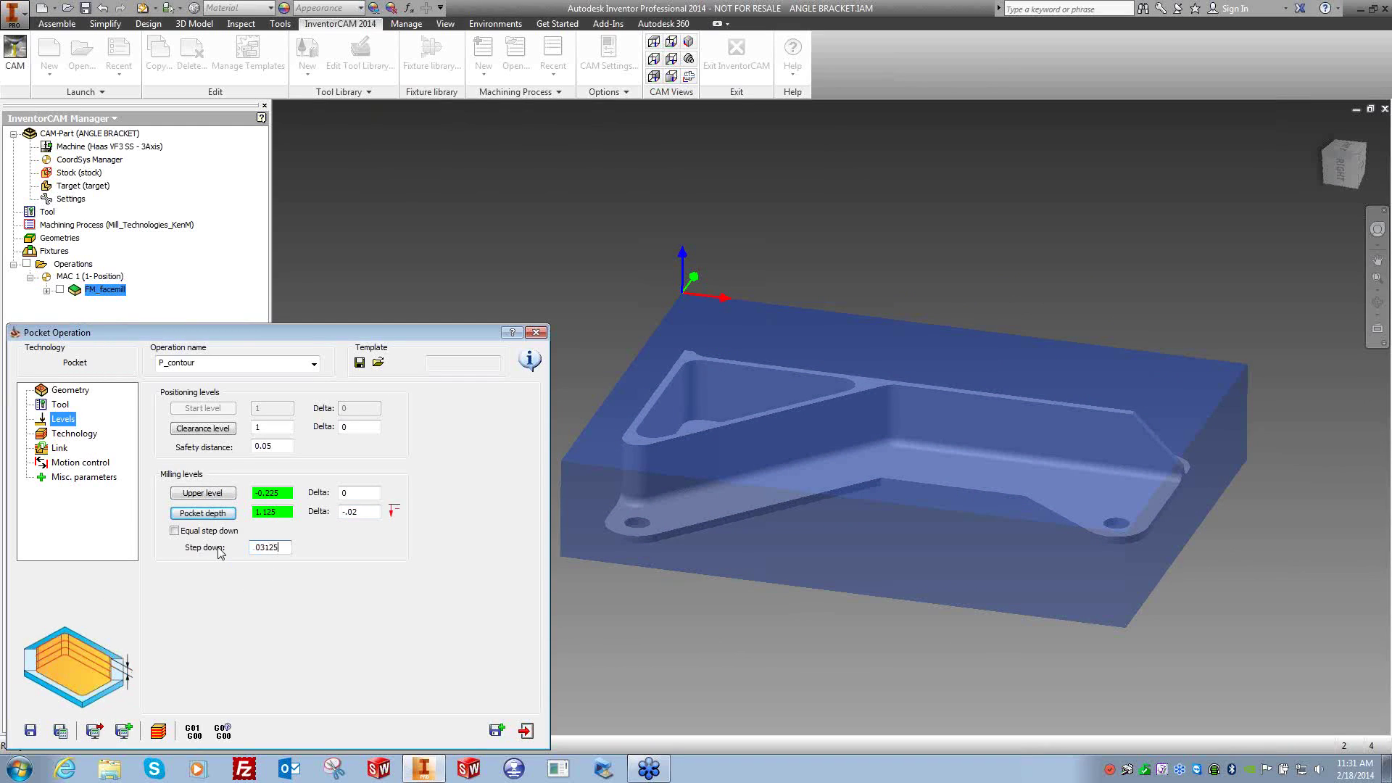
{"action": "type", "text": "25"}
{"action": "key", "text": "Return"}
{"action": "type", "text": ".3125"}
Keep the Contour technology for the pocket and set the minimum overlap to 65% of the tool diameter.
{"action": "left_click", "coordinate": [72, 434]}
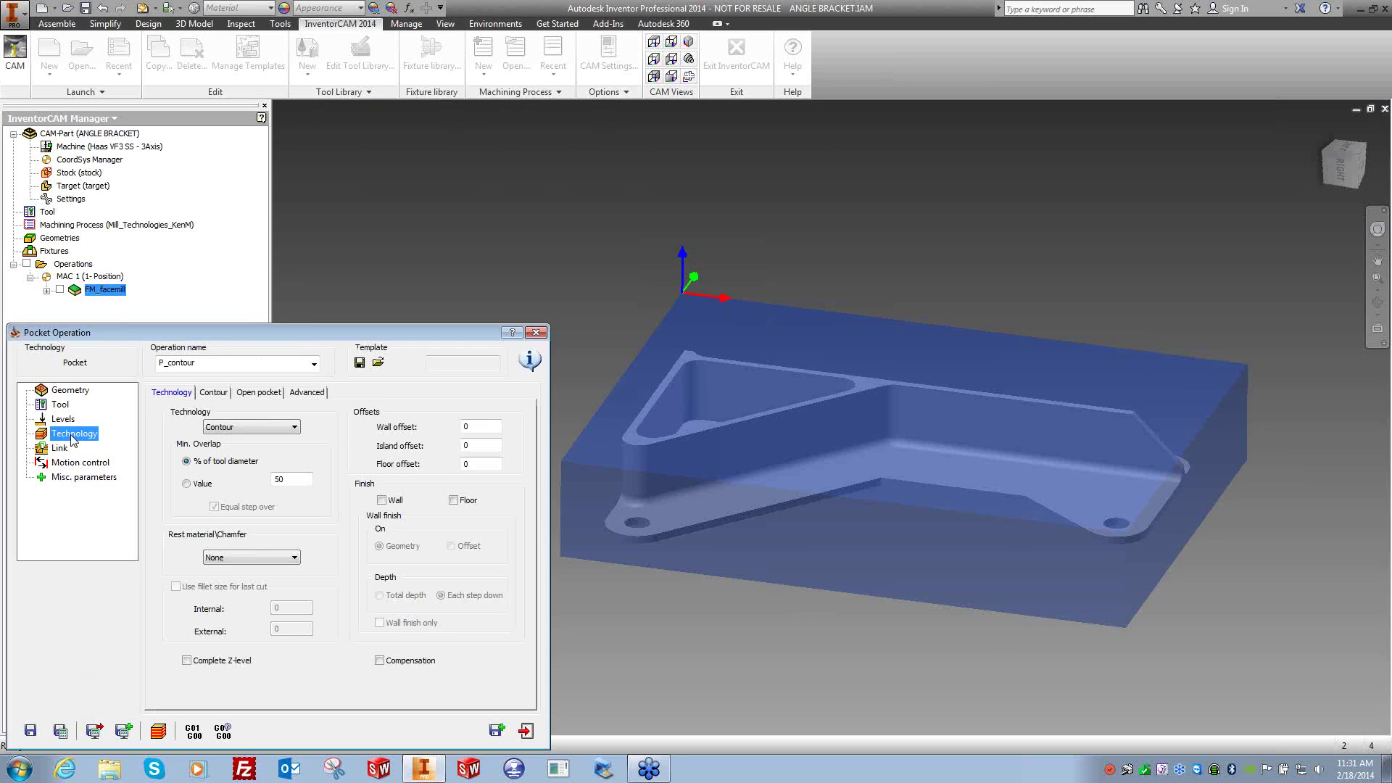
{"action": "left_click", "coordinate": [247, 427]}
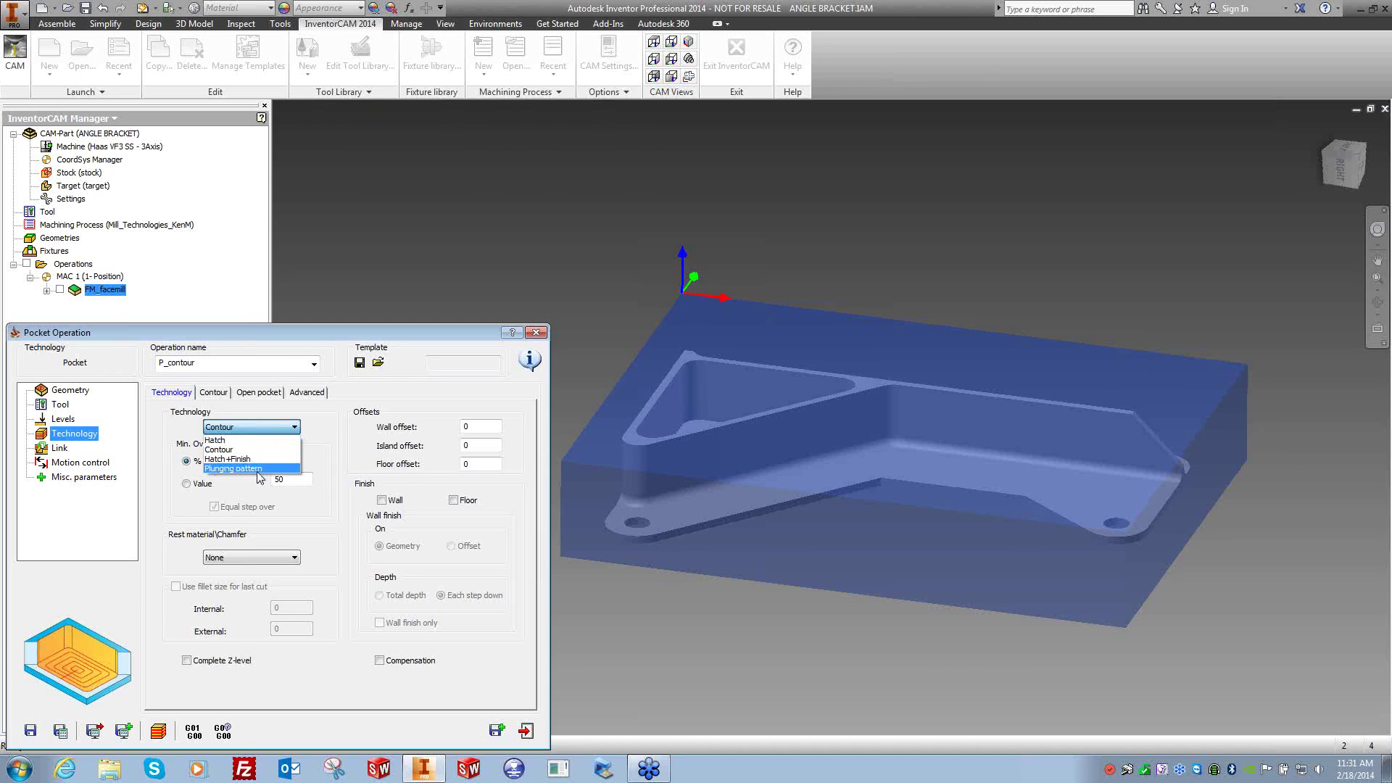
{"action": "left_click", "coordinate": [360, 467]}
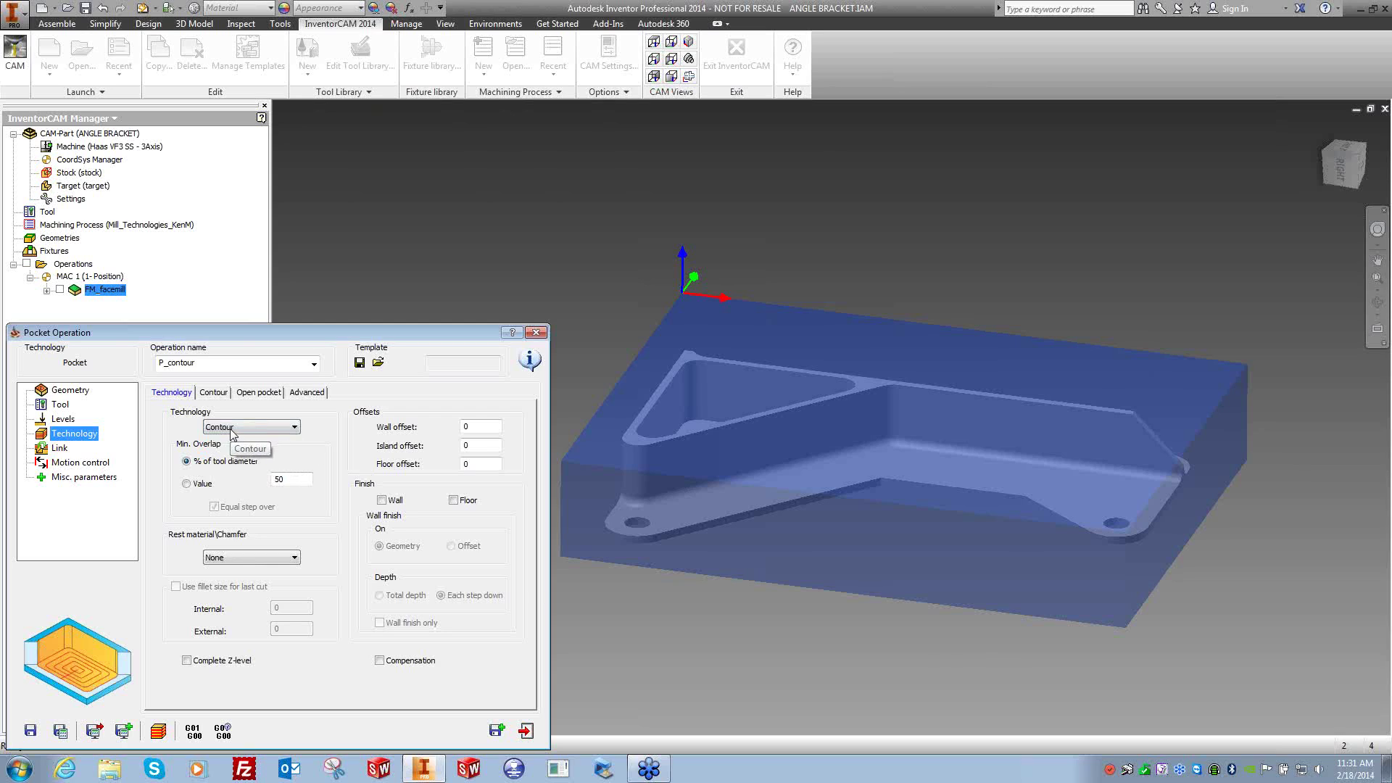
{"action": "double_click", "coordinate": [288, 479]}
{"action": "type", "text": "65"}
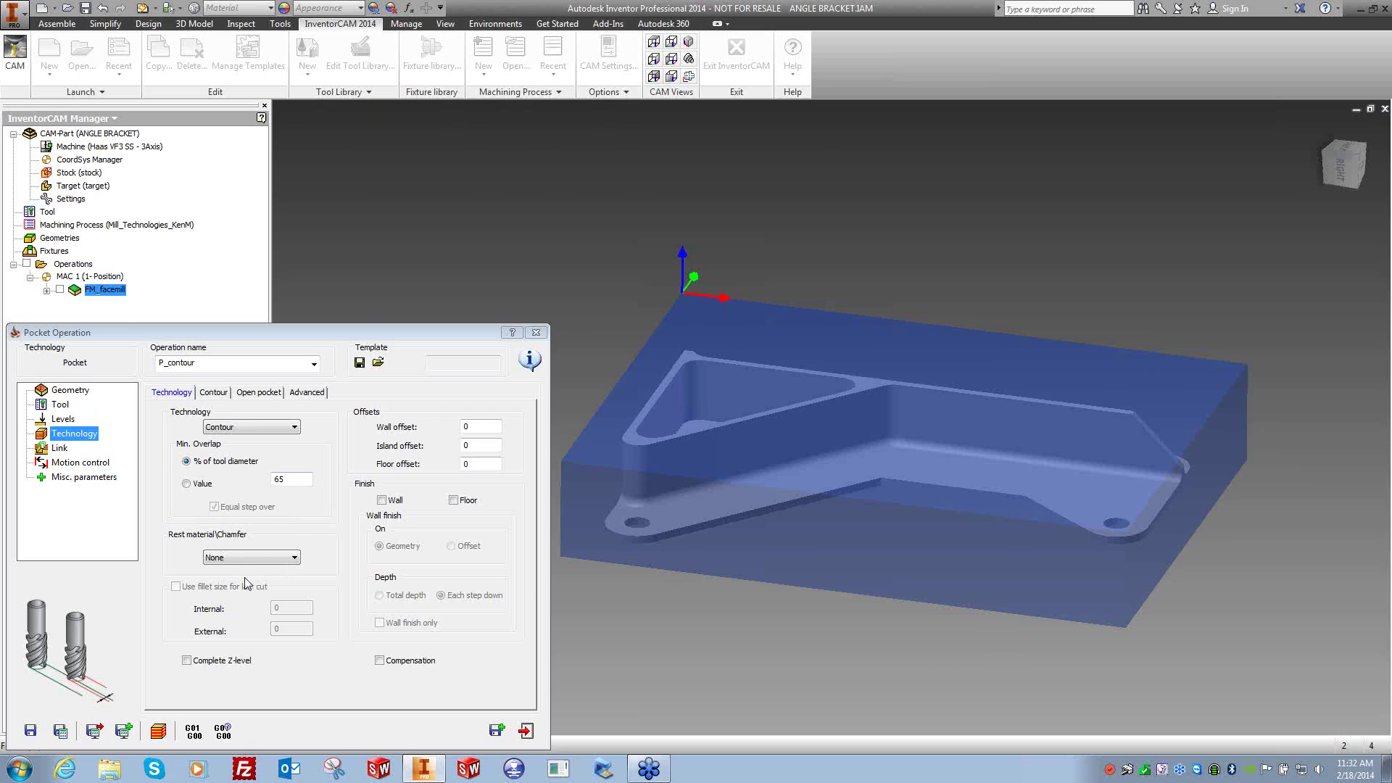
{"action": "left_click", "coordinate": [226, 559]}
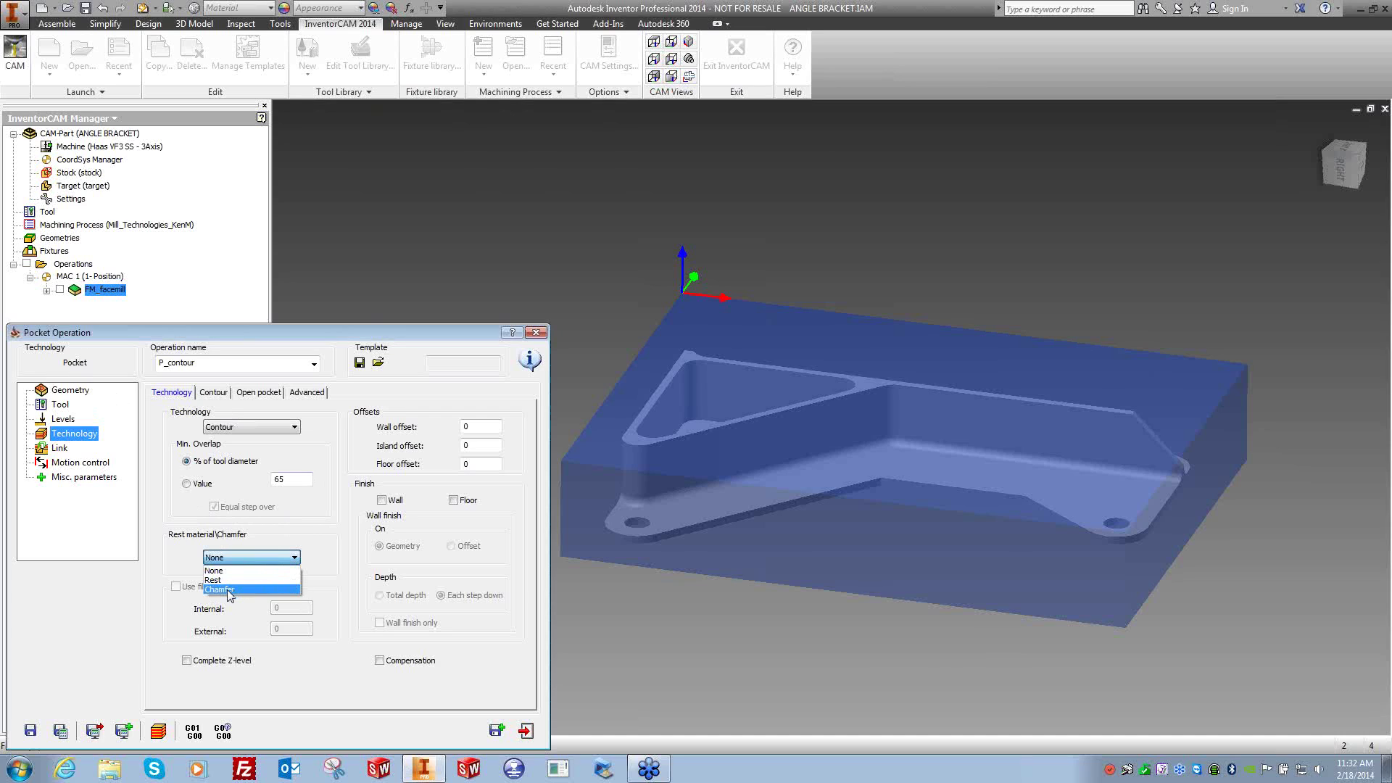
{"action": "left_click", "coordinate": [327, 574]}
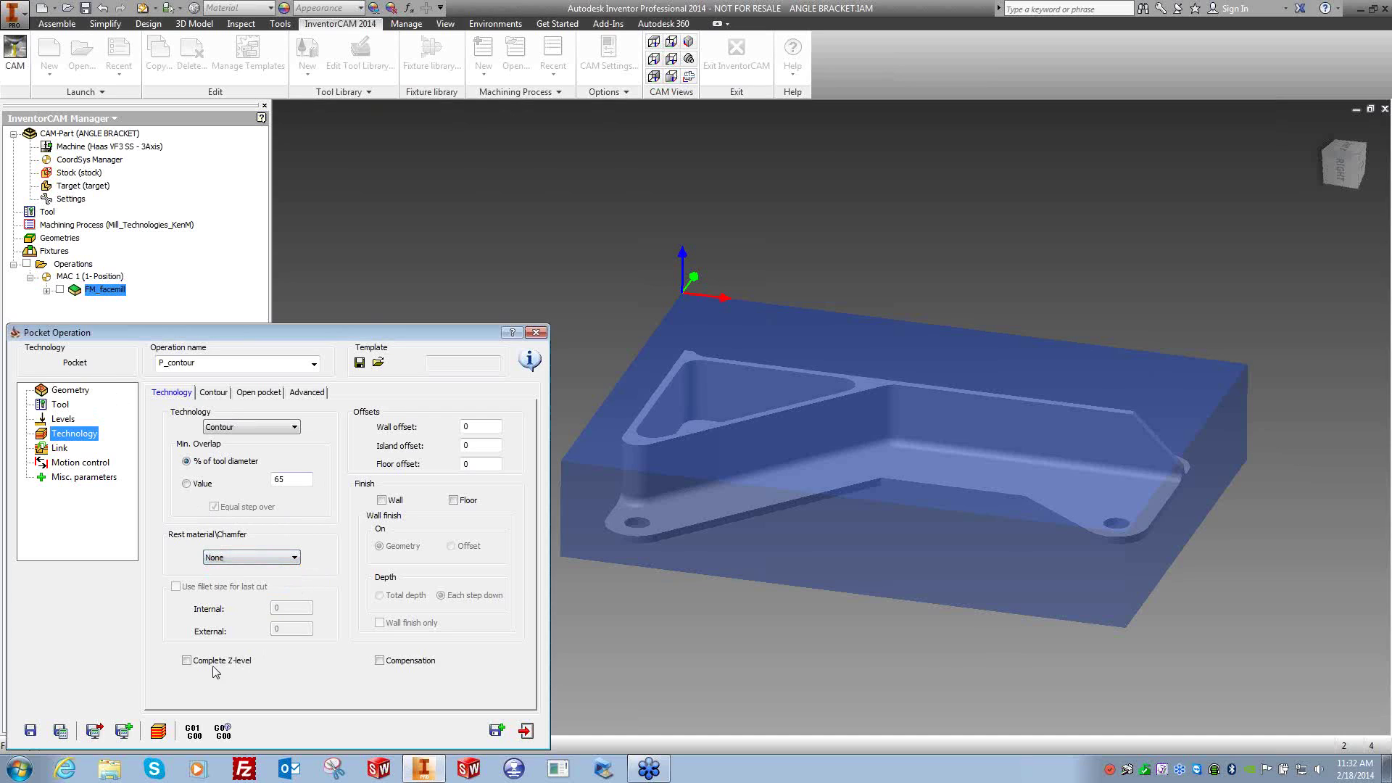
{"action": "left_click", "coordinate": [187, 660]}
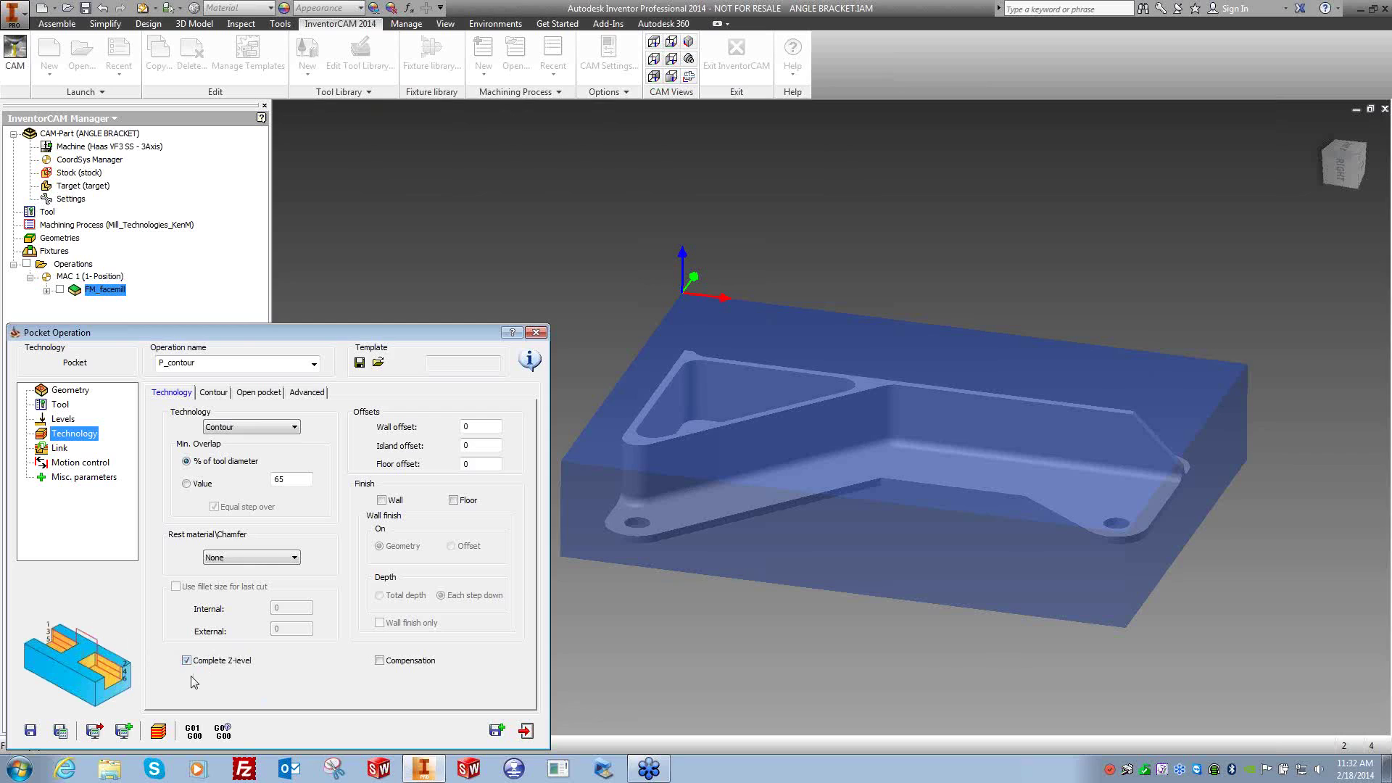
{"action": "left_click", "coordinate": [187, 661]}
{"action": "left_click", "coordinate": [187, 660]}
{"action": "left_click", "coordinate": [195, 662]}
Set the pocket operation's wall, island and floor offsets to 0.01 inch each.
{"action": "left_click", "coordinate": [444, 426]}
{"action": "type", "text": ".01"}
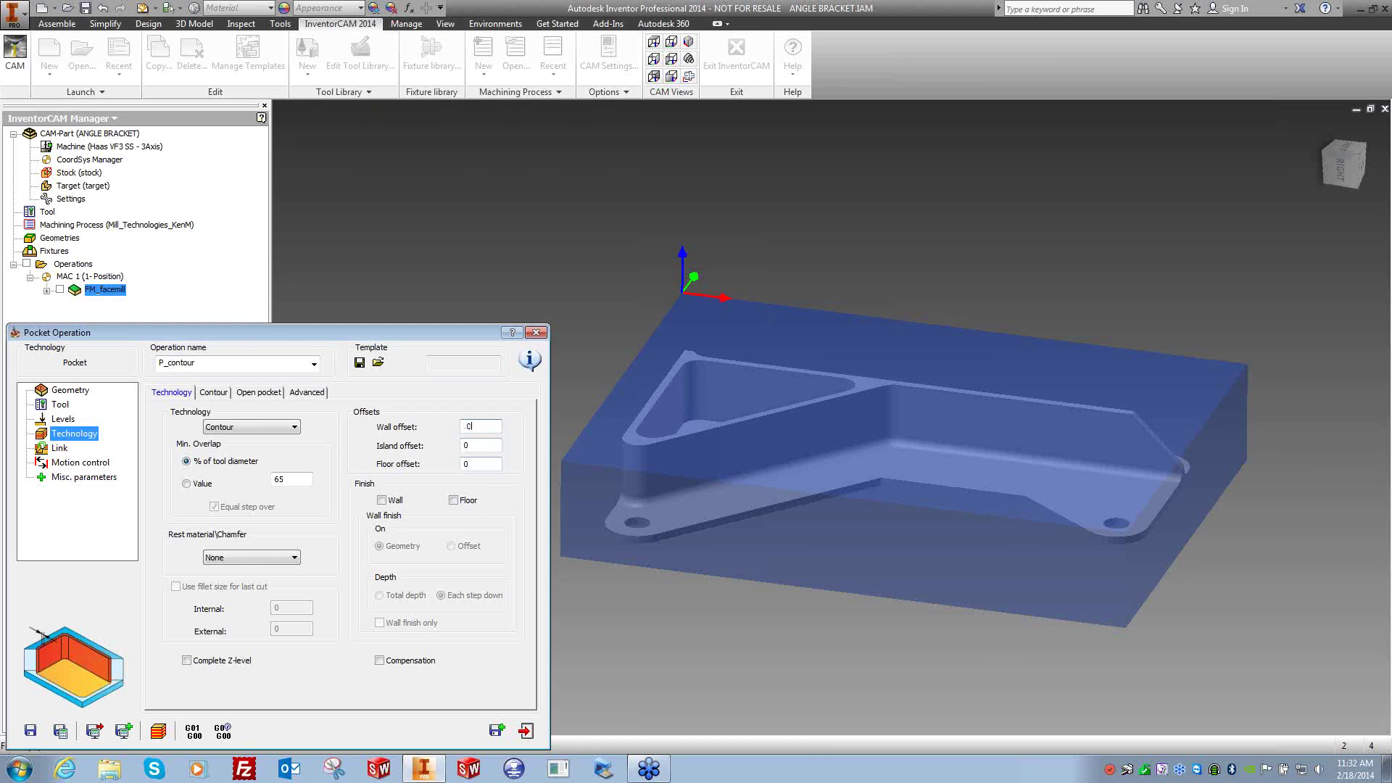
{"action": "key", "text": "Tab"}
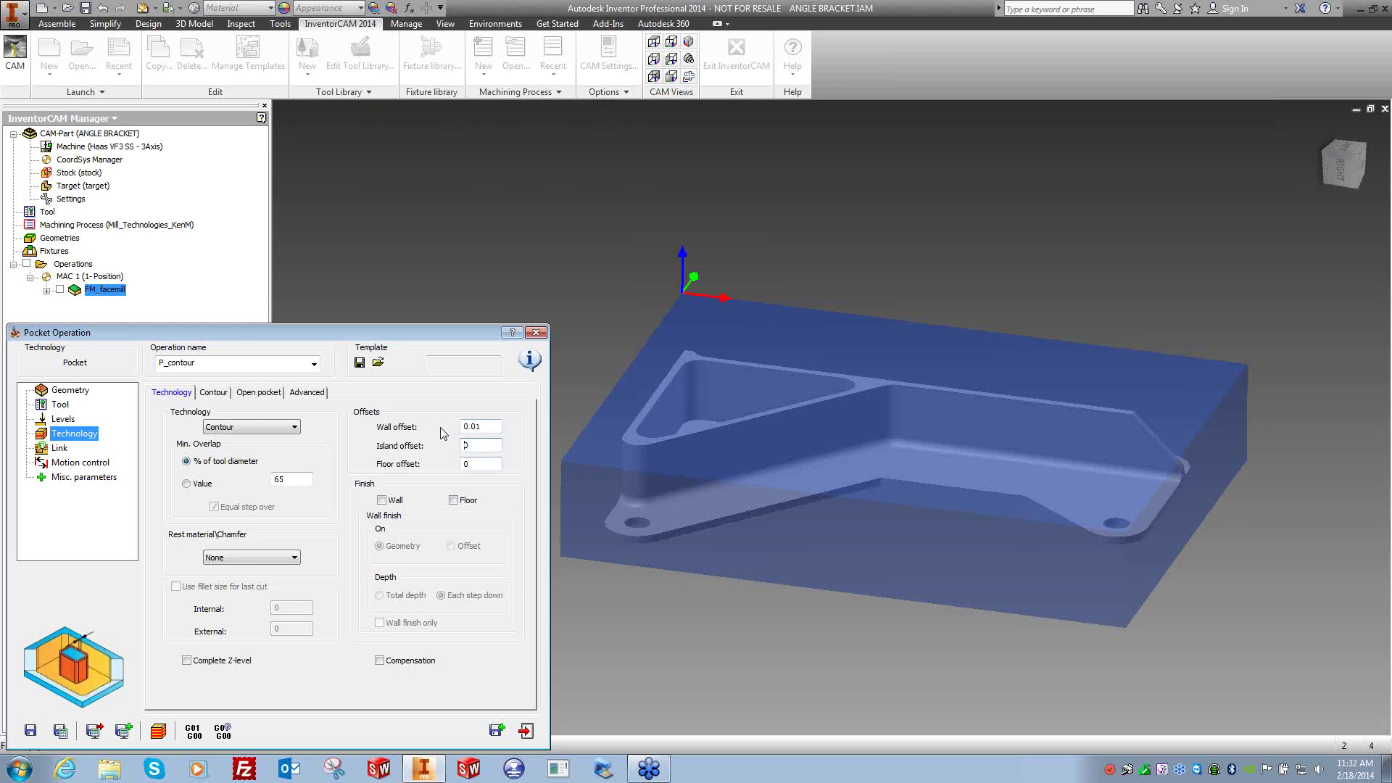
{"action": "type", "text": ".01"}
{"action": "left_click_drag", "start_coordinate": [485, 445], "coordinate": [437, 444]}
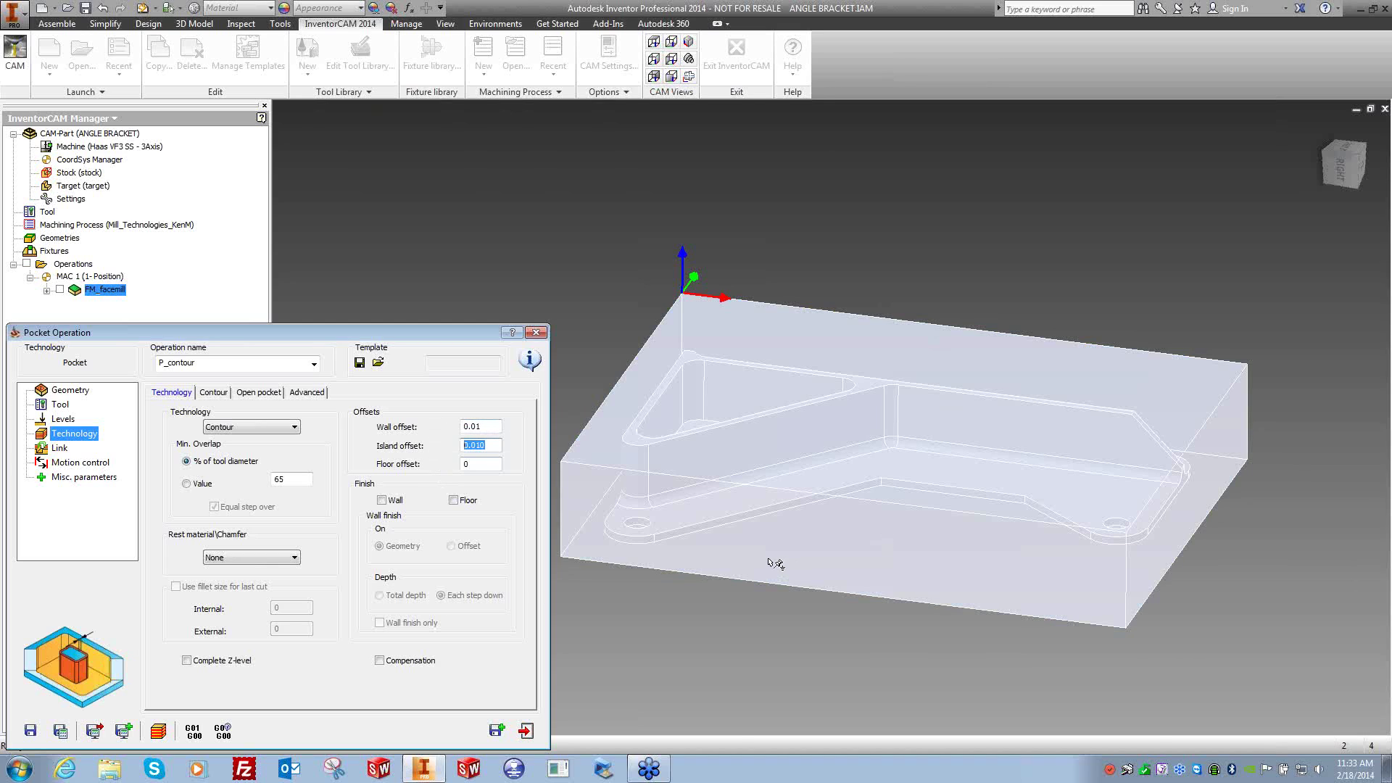
{"action": "left_click", "coordinate": [499, 445]}
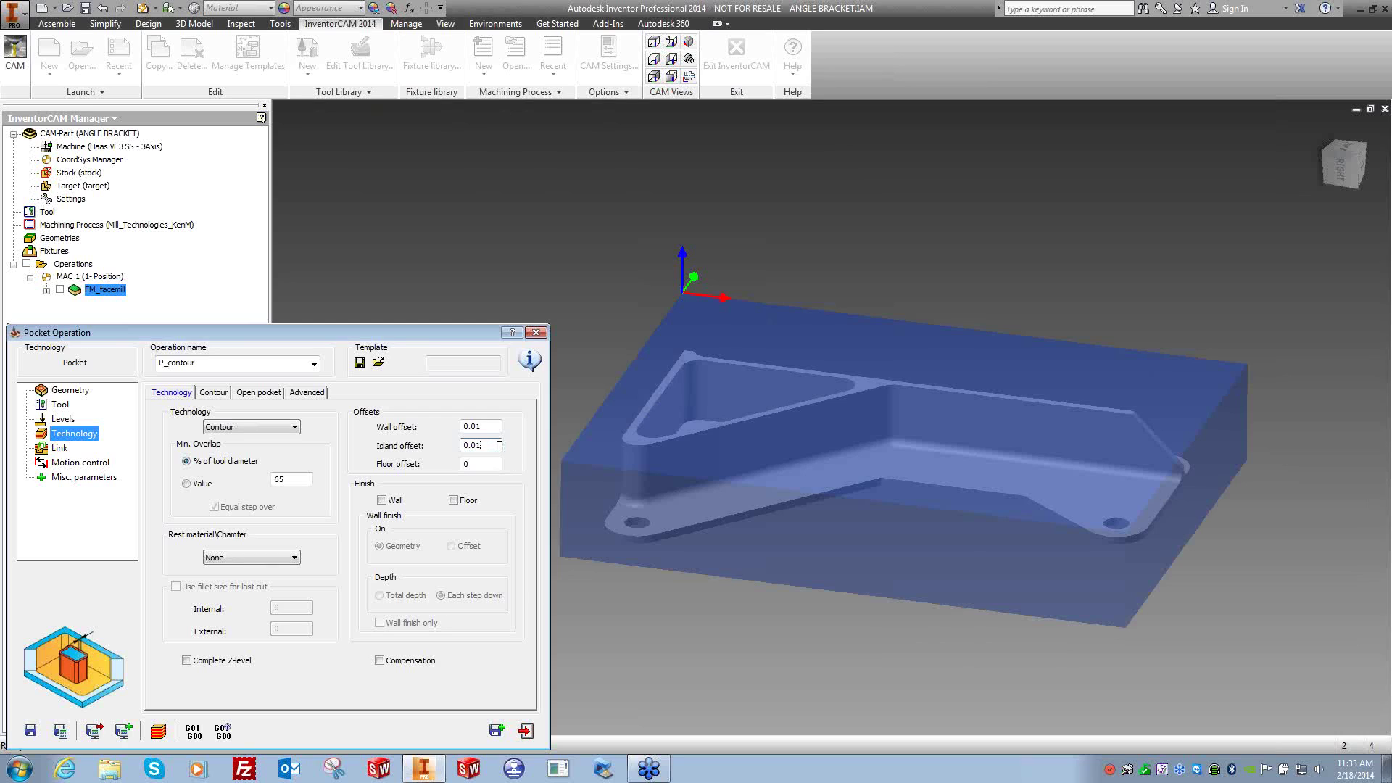
{"action": "double_click", "coordinate": [490, 445]}
{"action": "key", "text": "shift+Tab"}
{"action": "key", "text": "Tab"}
{"action": "left_click", "coordinate": [480, 463]}
{"action": "left_click_drag", "start_coordinate": [481, 463], "coordinate": [444, 475]}
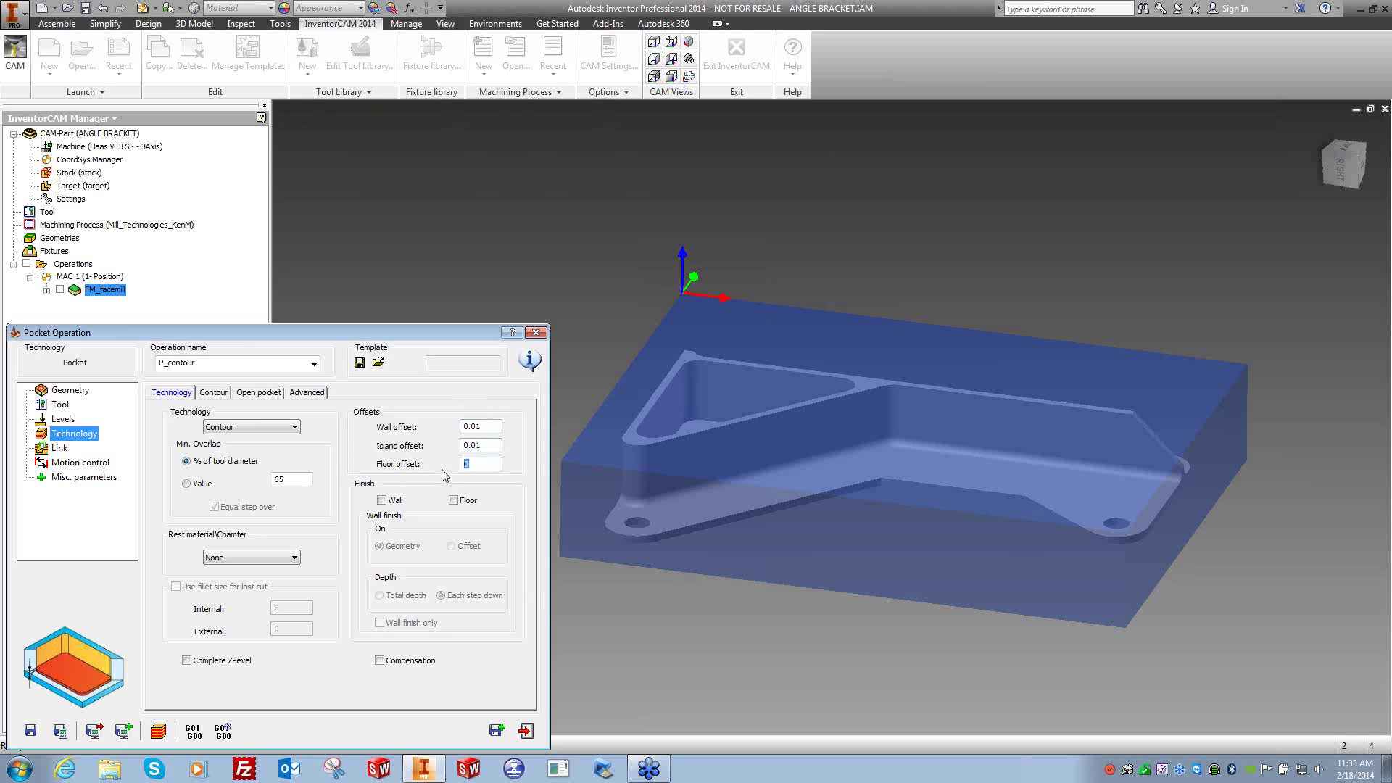
{"action": "type", "text": ".01"}
Enable wall and floor finish with the wall finished at total depth, and try the wall-finish-only option before turning it off.
{"action": "left_click", "coordinate": [381, 500]}
{"action": "left_click", "coordinate": [454, 499]}
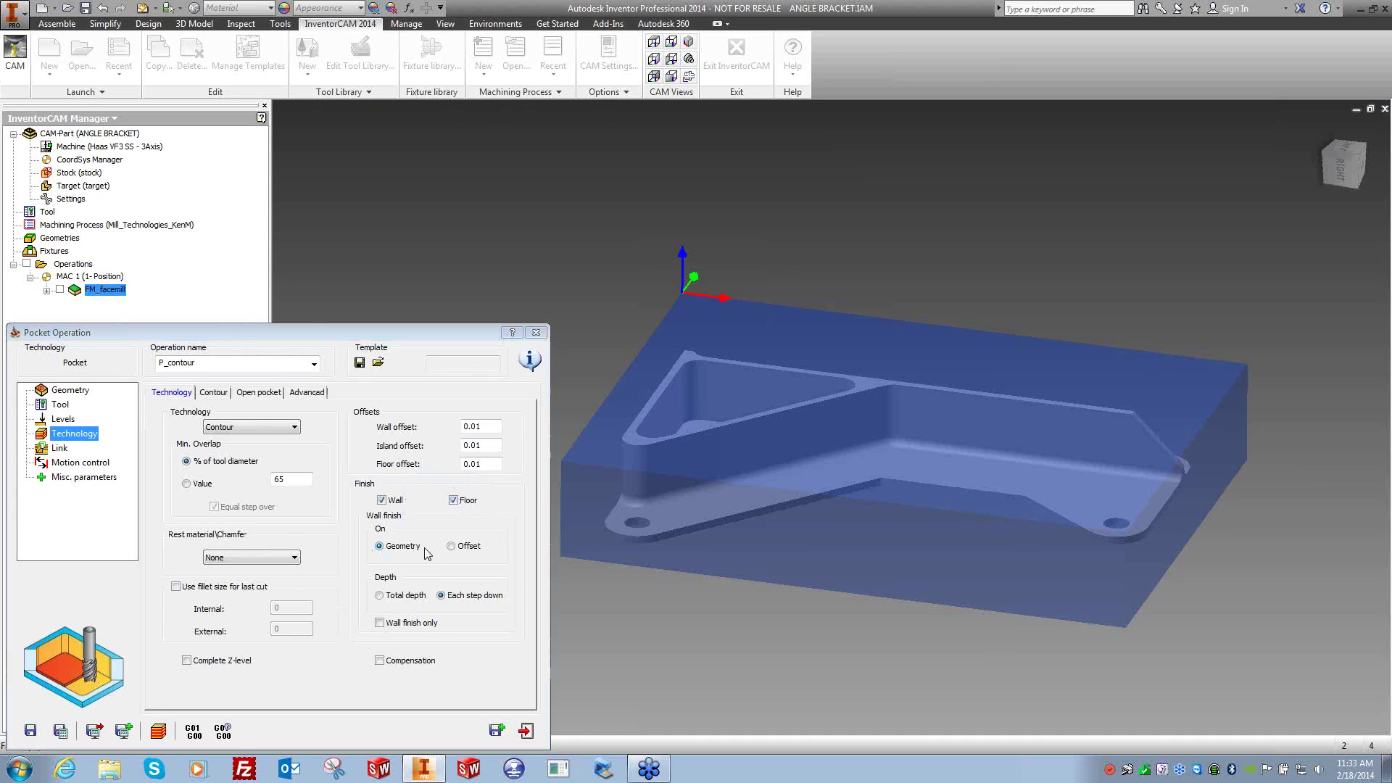
{"action": "left_click", "coordinate": [387, 599]}
{"action": "left_click", "coordinate": [464, 596]}
{"action": "left_click", "coordinate": [71, 419]}
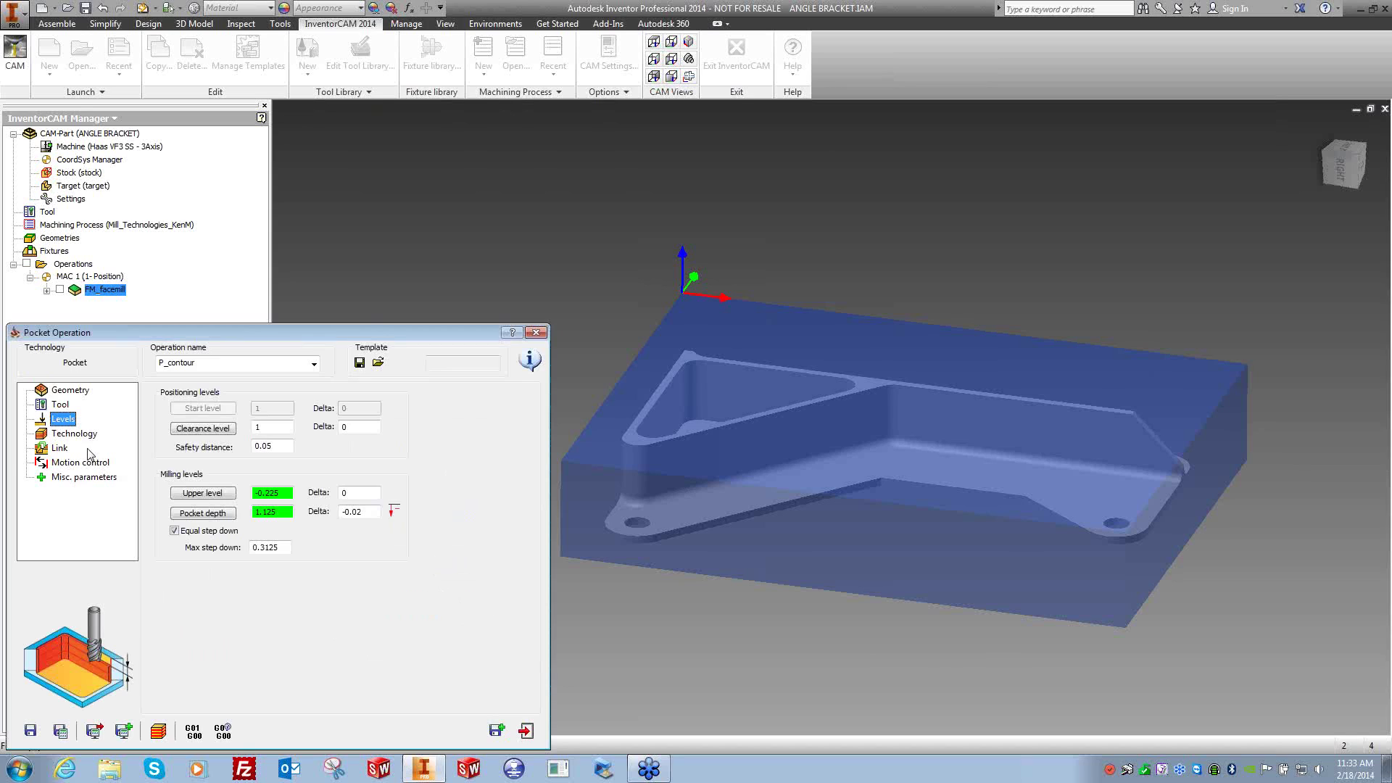
{"action": "double_click", "coordinate": [282, 549]}
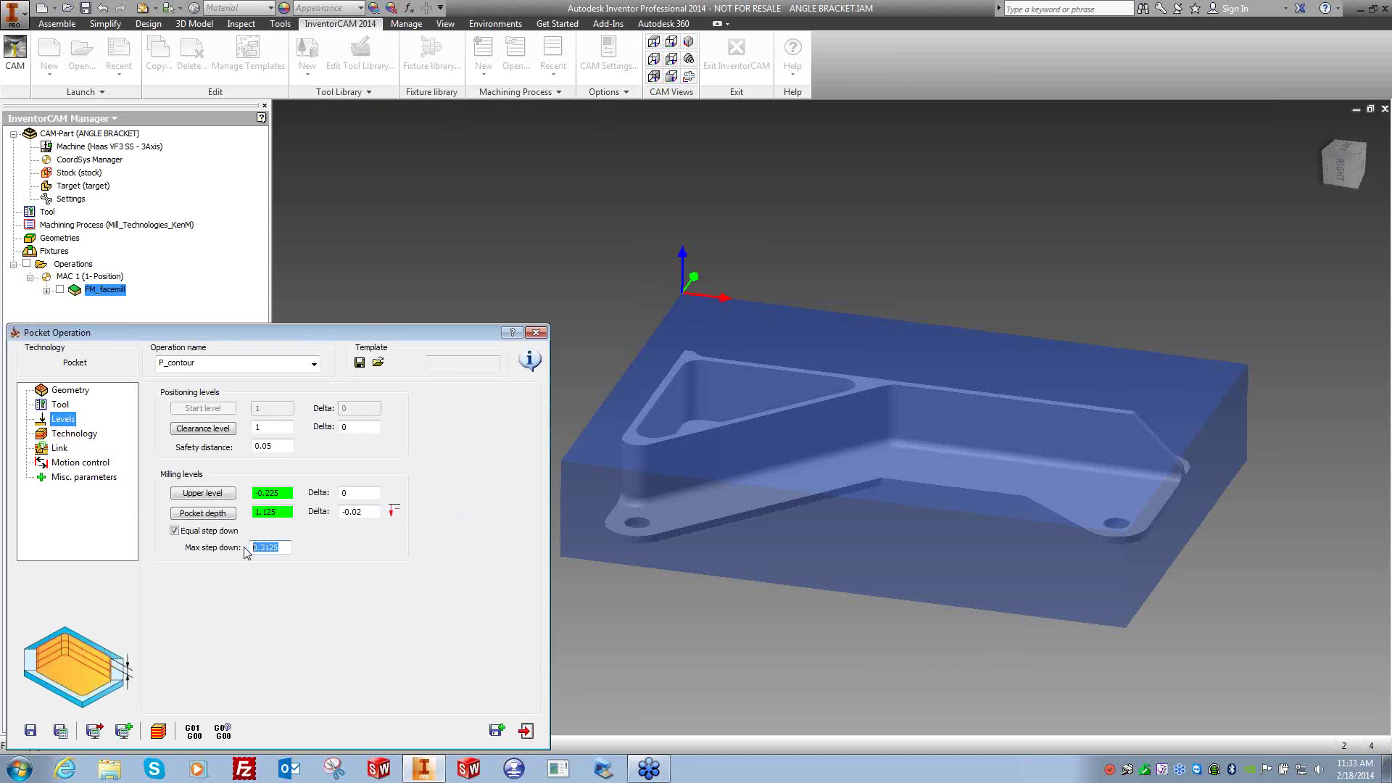
{"action": "left_click", "coordinate": [74, 433]}
{"action": "left_click", "coordinate": [380, 595]}
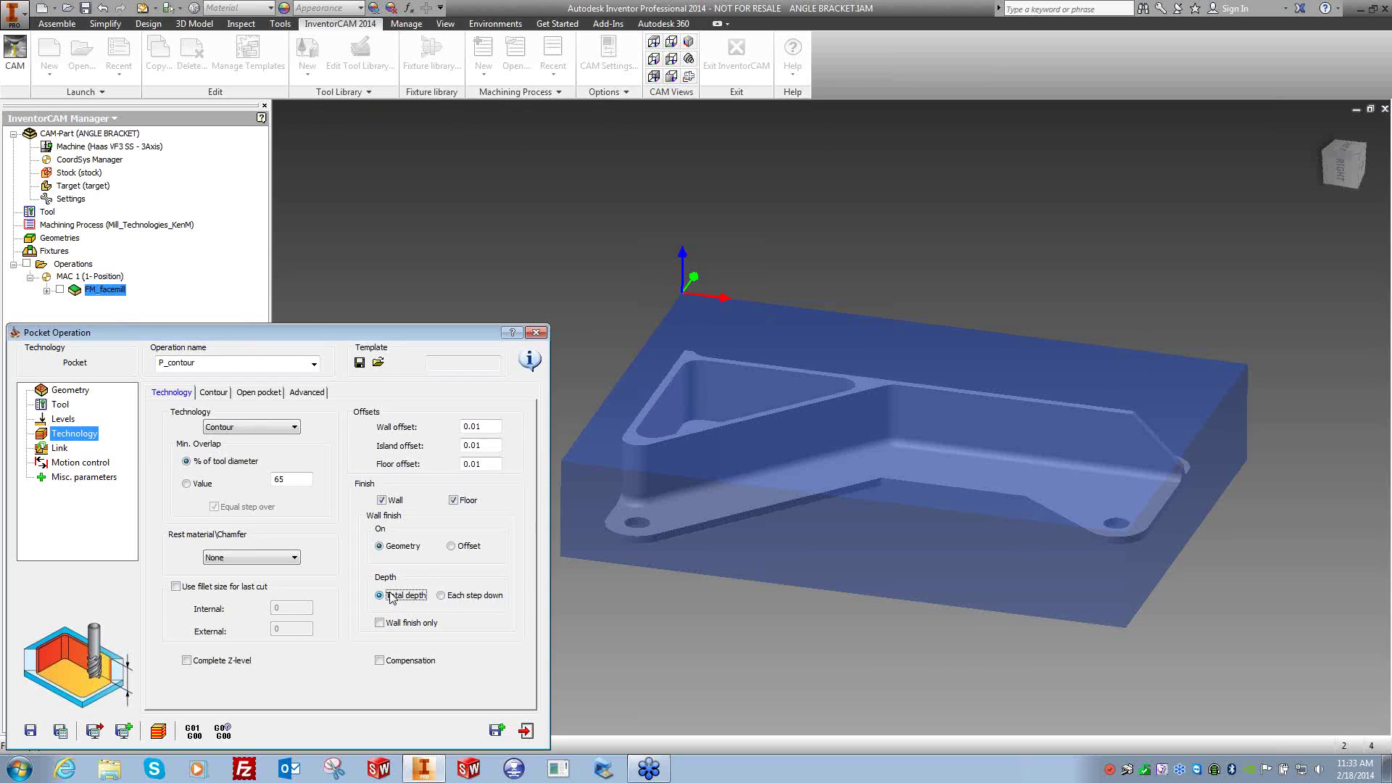
{"action": "left_click", "coordinate": [380, 624]}
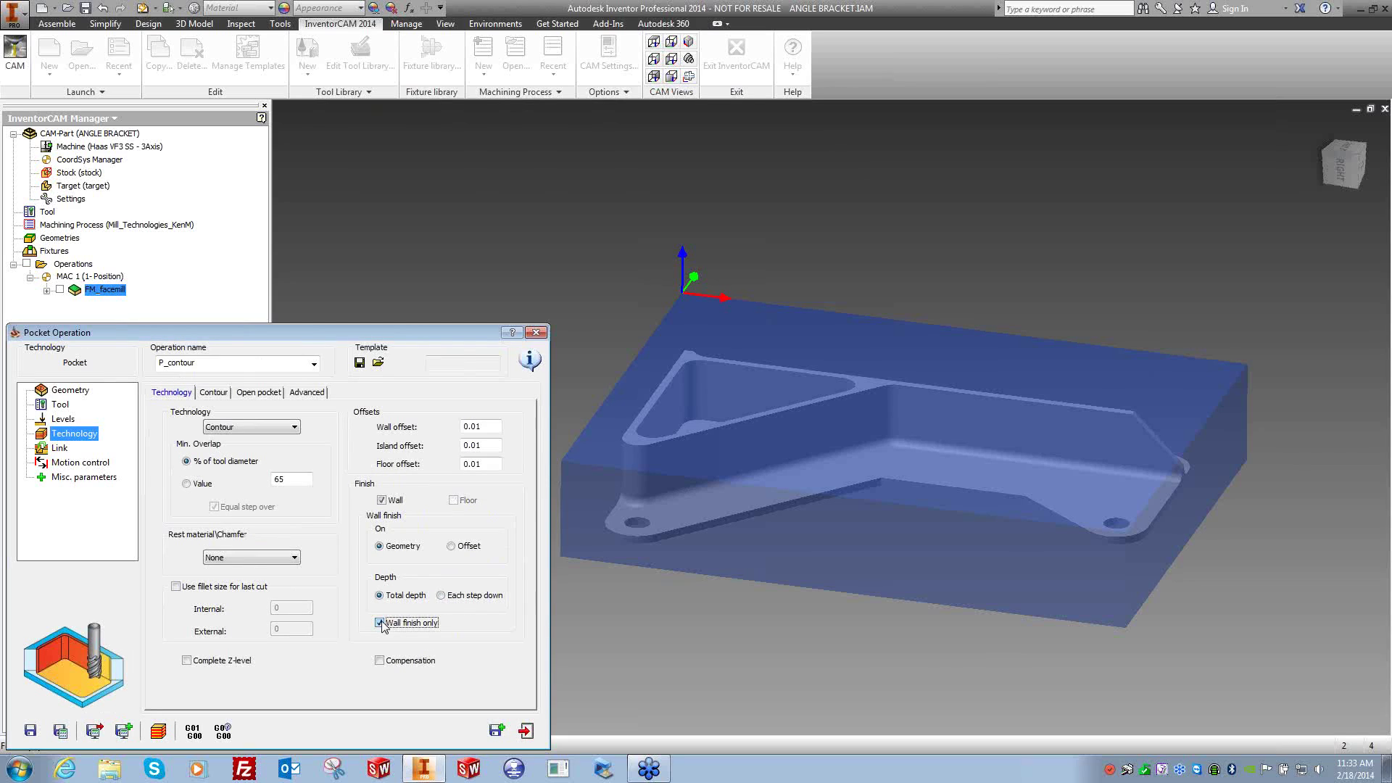
{"action": "left_click", "coordinate": [380, 623]}
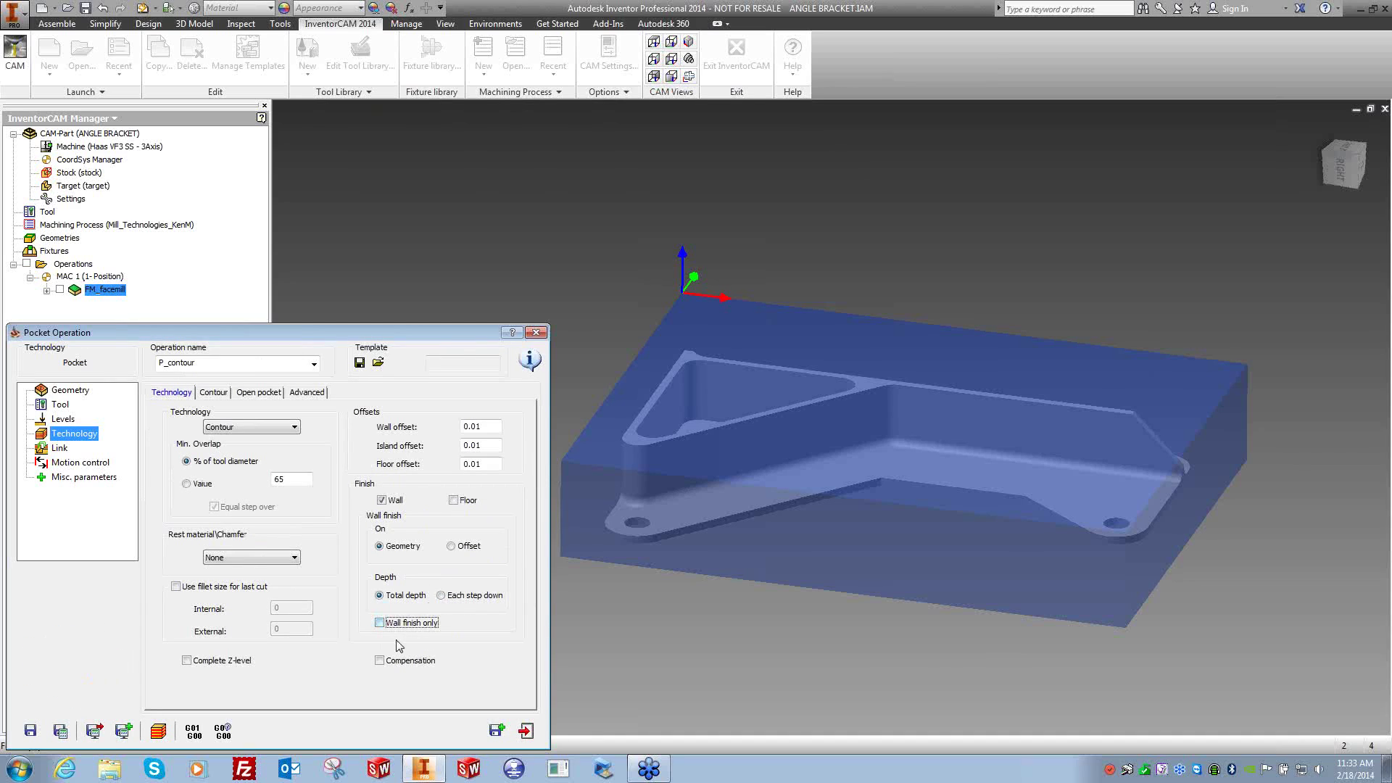
Enable compensation, save and calculate the pocket operation, and display the P_contour toolpath on the part.
{"action": "left_click", "coordinate": [379, 662]}
{"action": "left_click", "coordinate": [60, 730]}
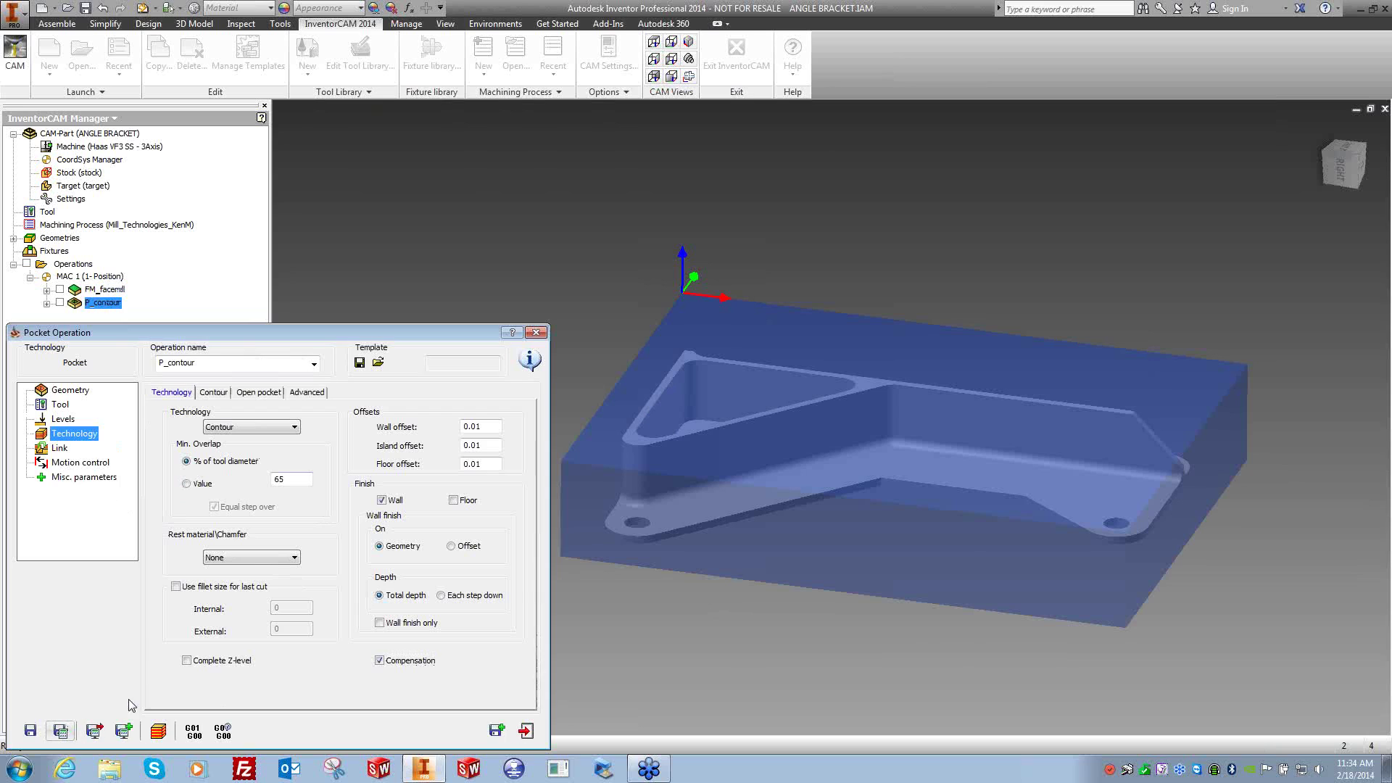
{"action": "left_click", "coordinate": [60, 303]}
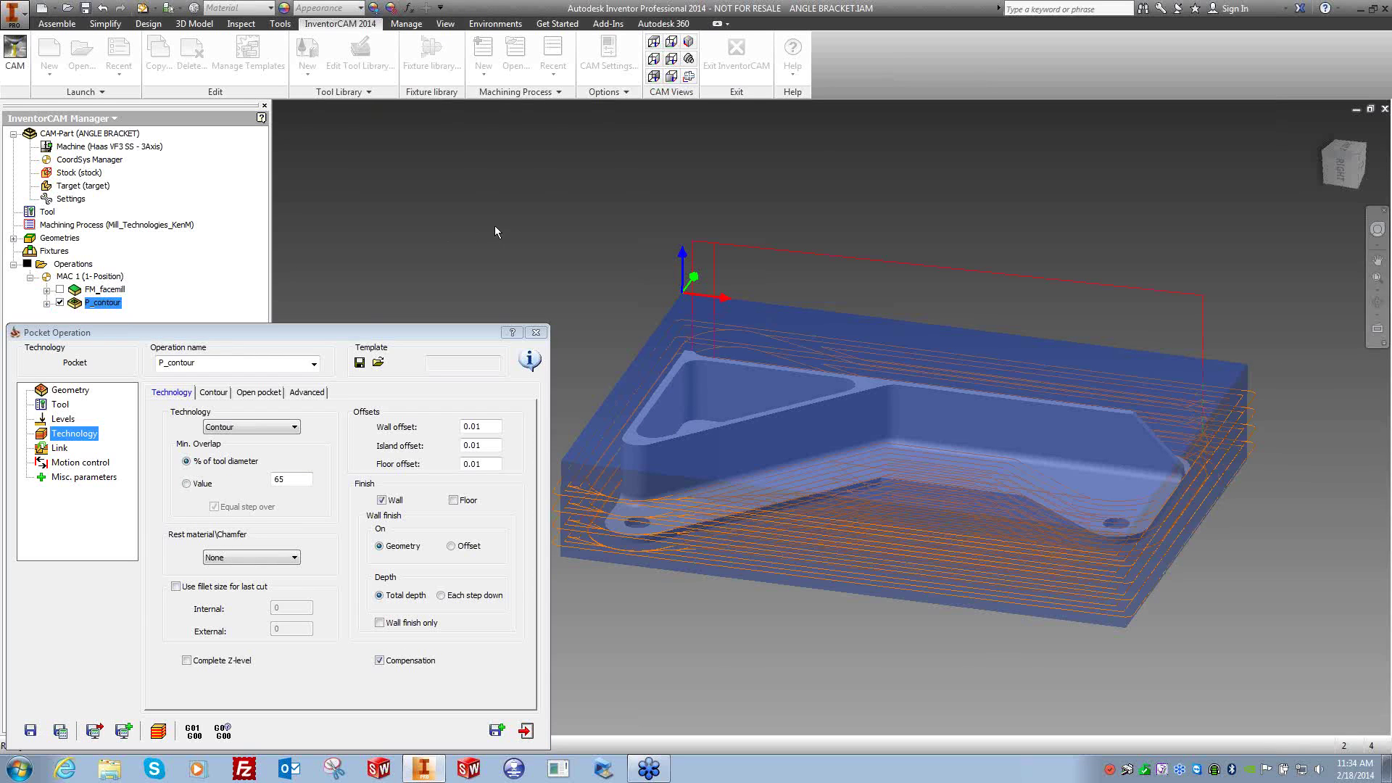
{"action": "middle_click_drag", "start_coordinate": [468, 248], "coordinate": [466, 259], "text": "shift"}
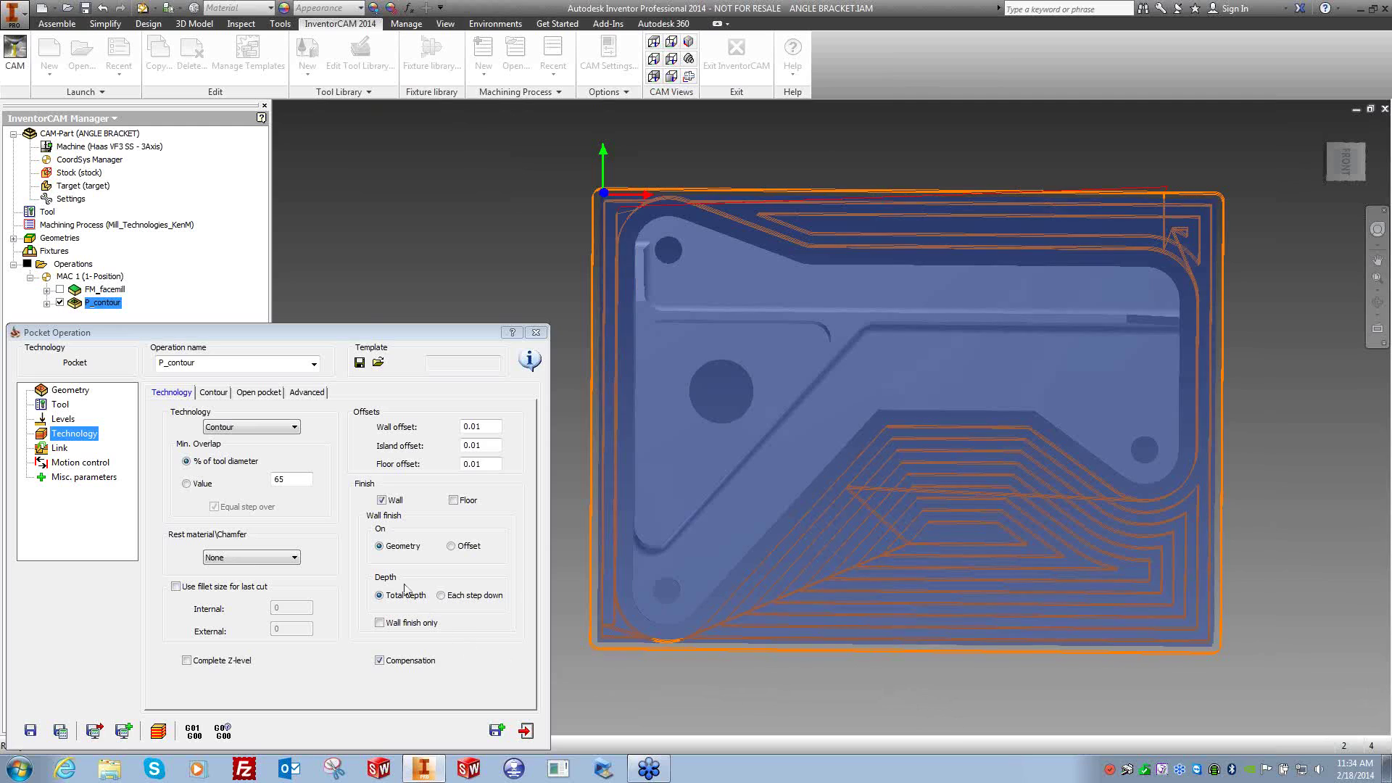
Enable the one-way profile strategy, approach from outside and rapid descent to cut level for the P_contour open pocket, and recalculate the toolpath.
{"action": "left_click", "coordinate": [266, 392]}
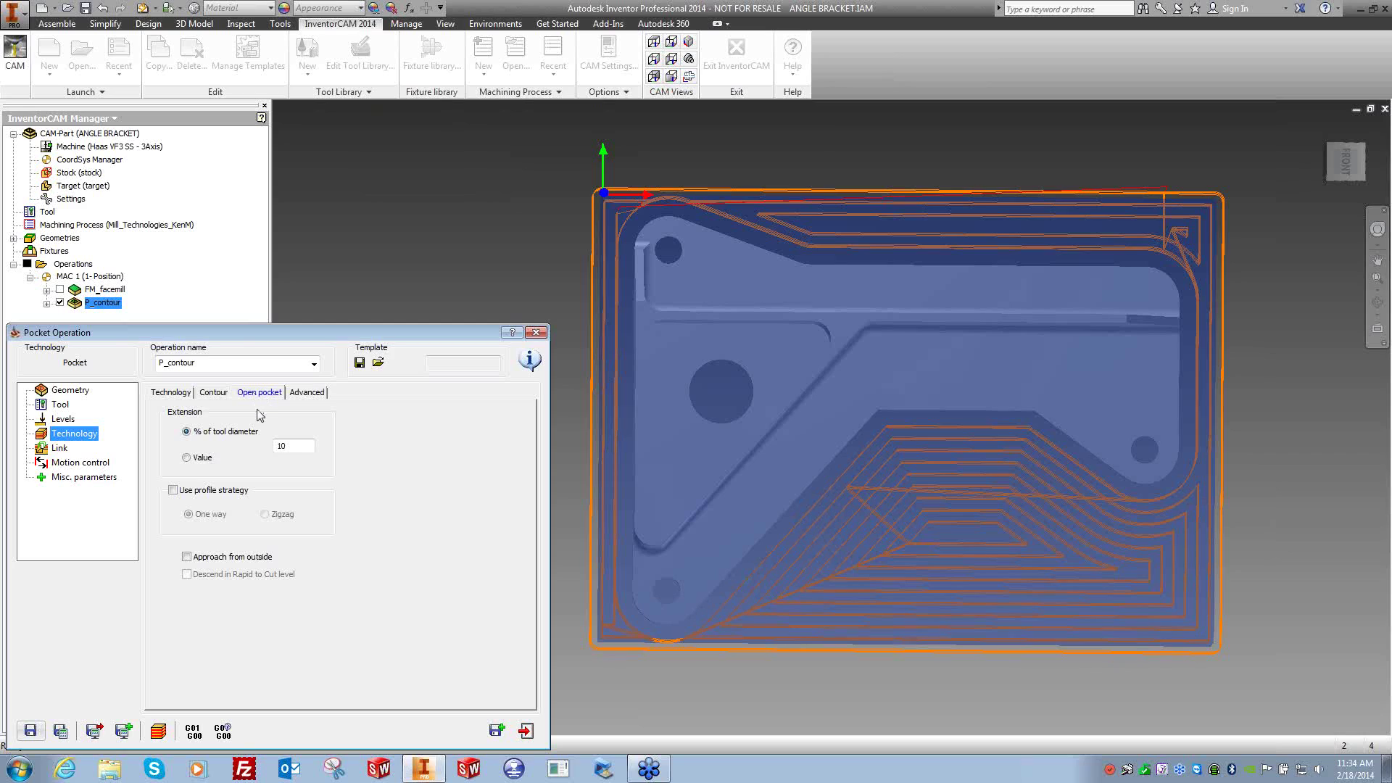
{"action": "left_click", "coordinate": [173, 491]}
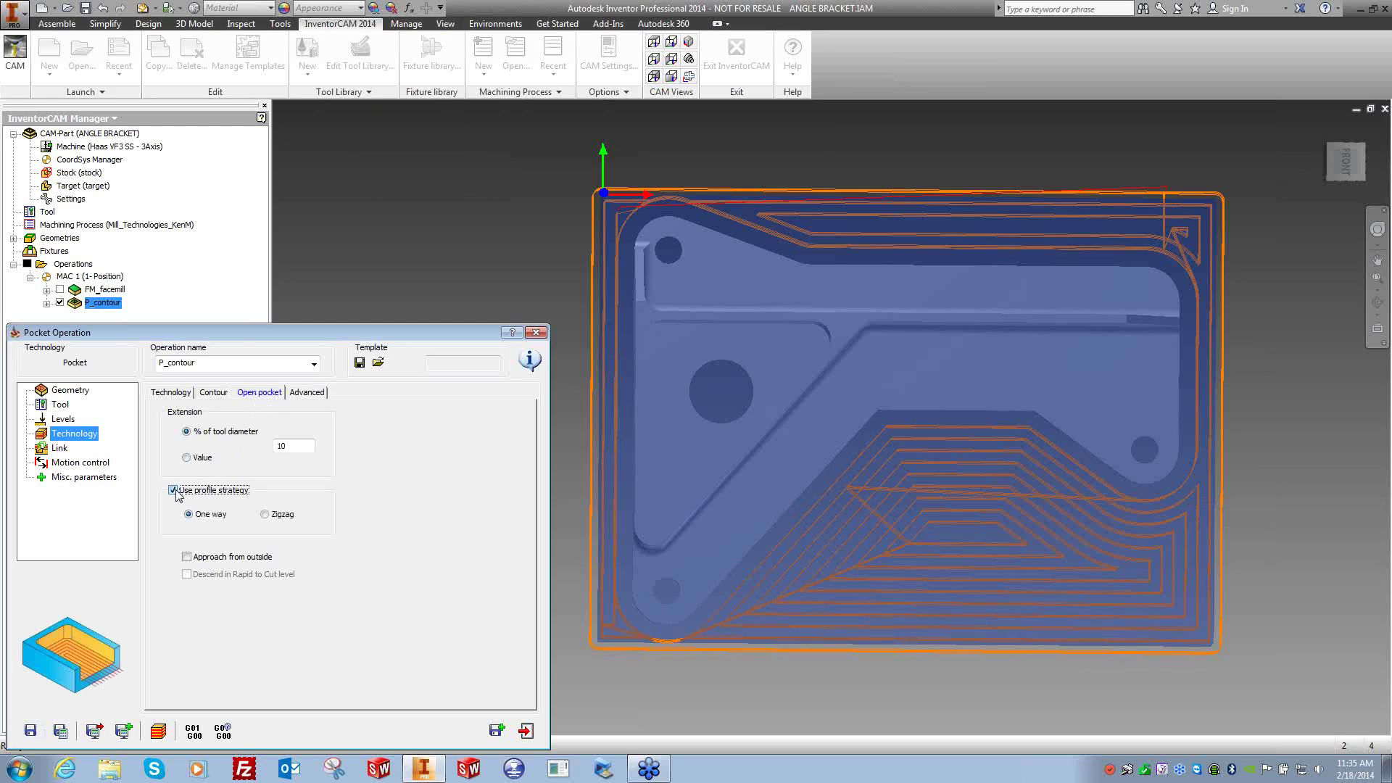
{"action": "left_click", "coordinate": [187, 556]}
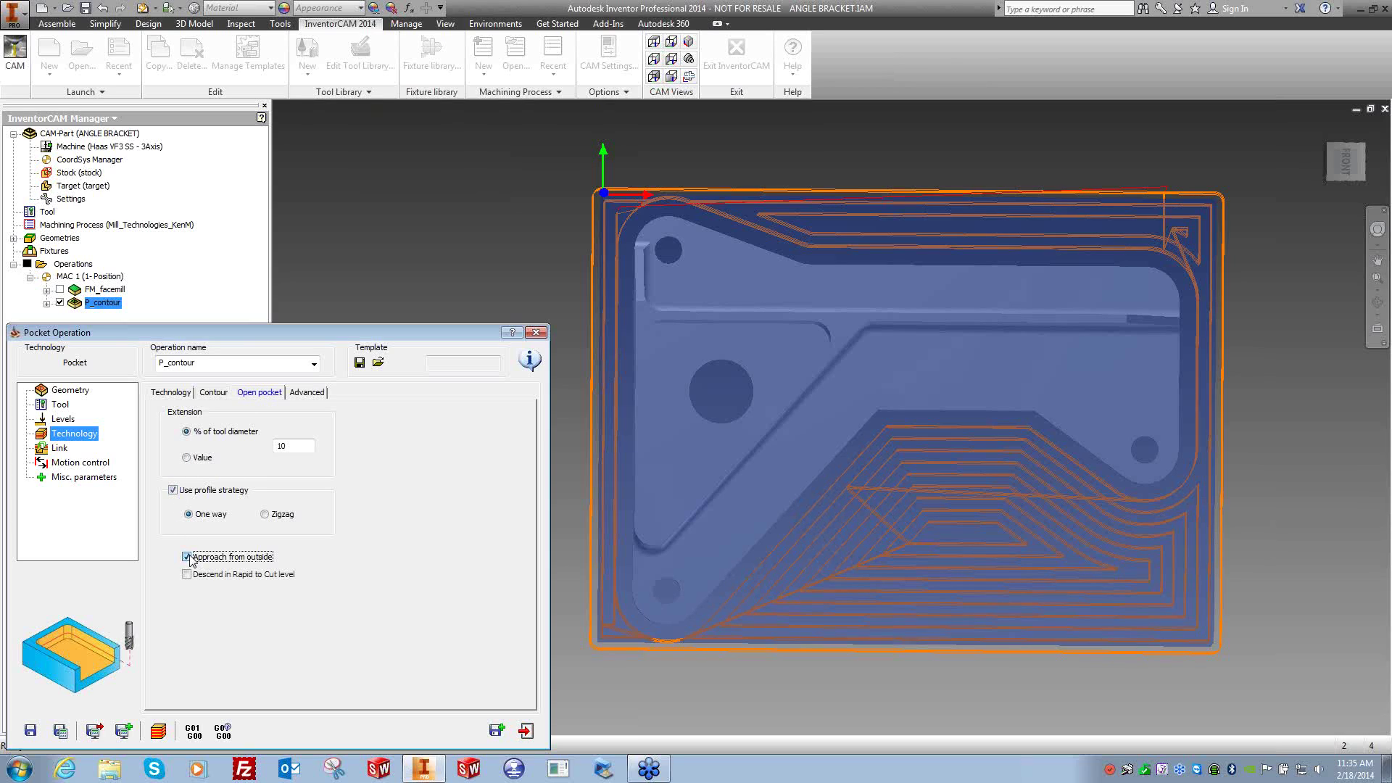
{"action": "left_click", "coordinate": [187, 574]}
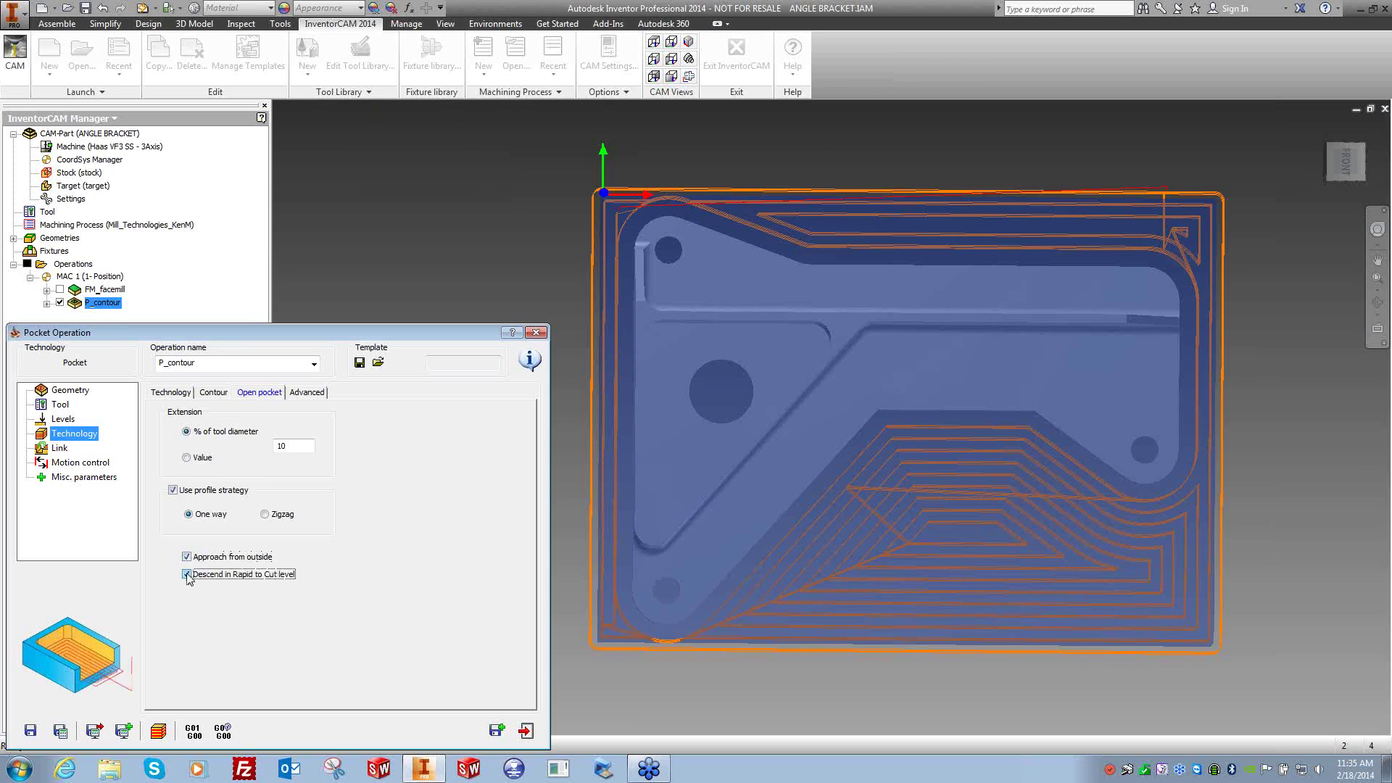
{"action": "middle_click_drag", "start_coordinate": [598, 714], "coordinate": [612, 418], "text": "shift"}
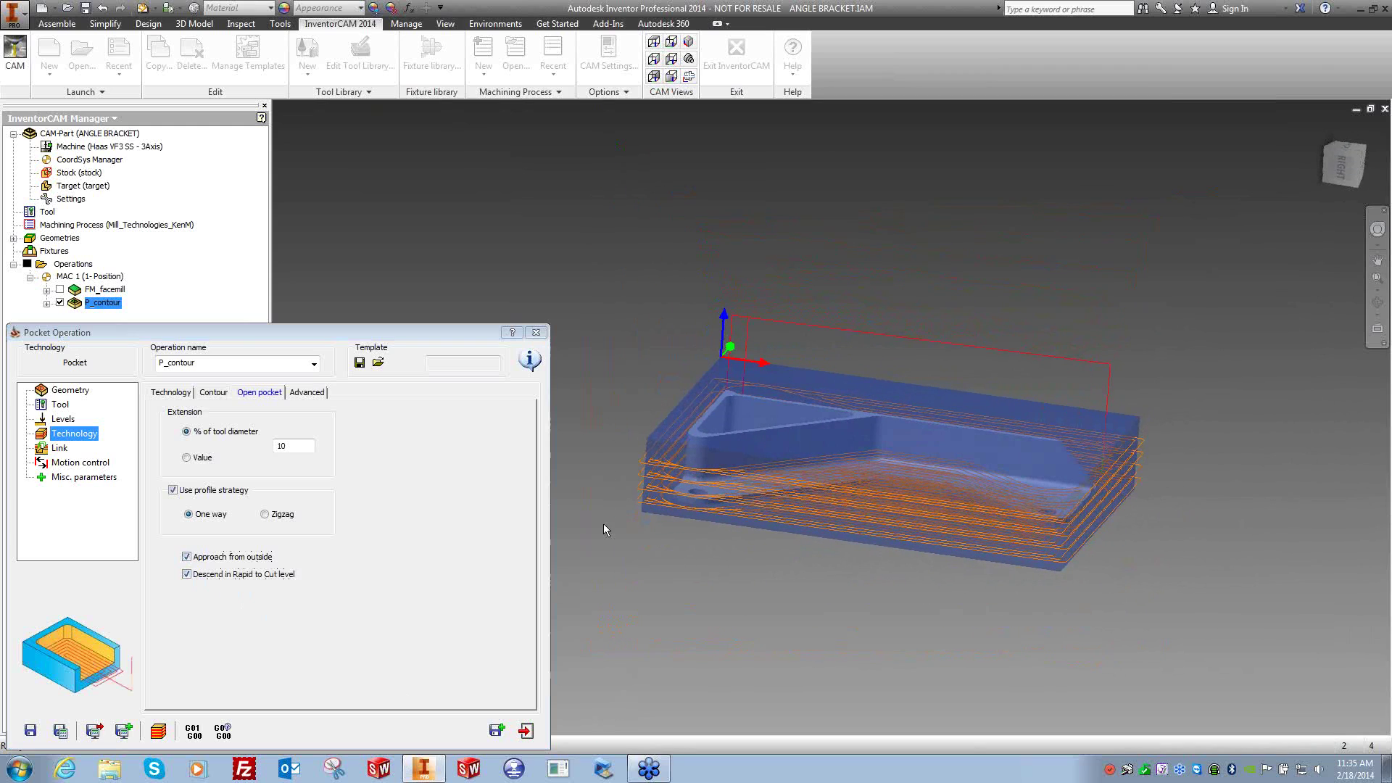
{"action": "key", "text": "F5"}
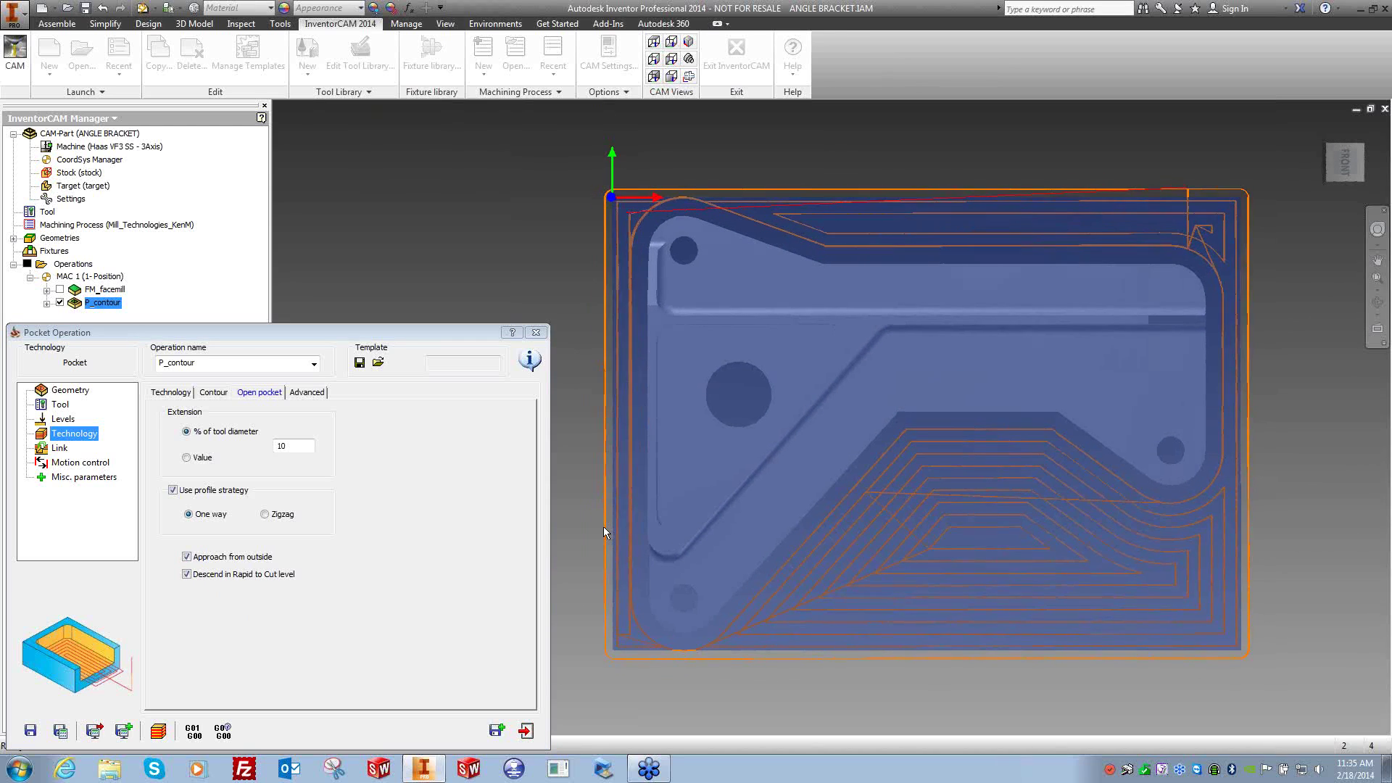
{"action": "left_click", "coordinate": [60, 730]}
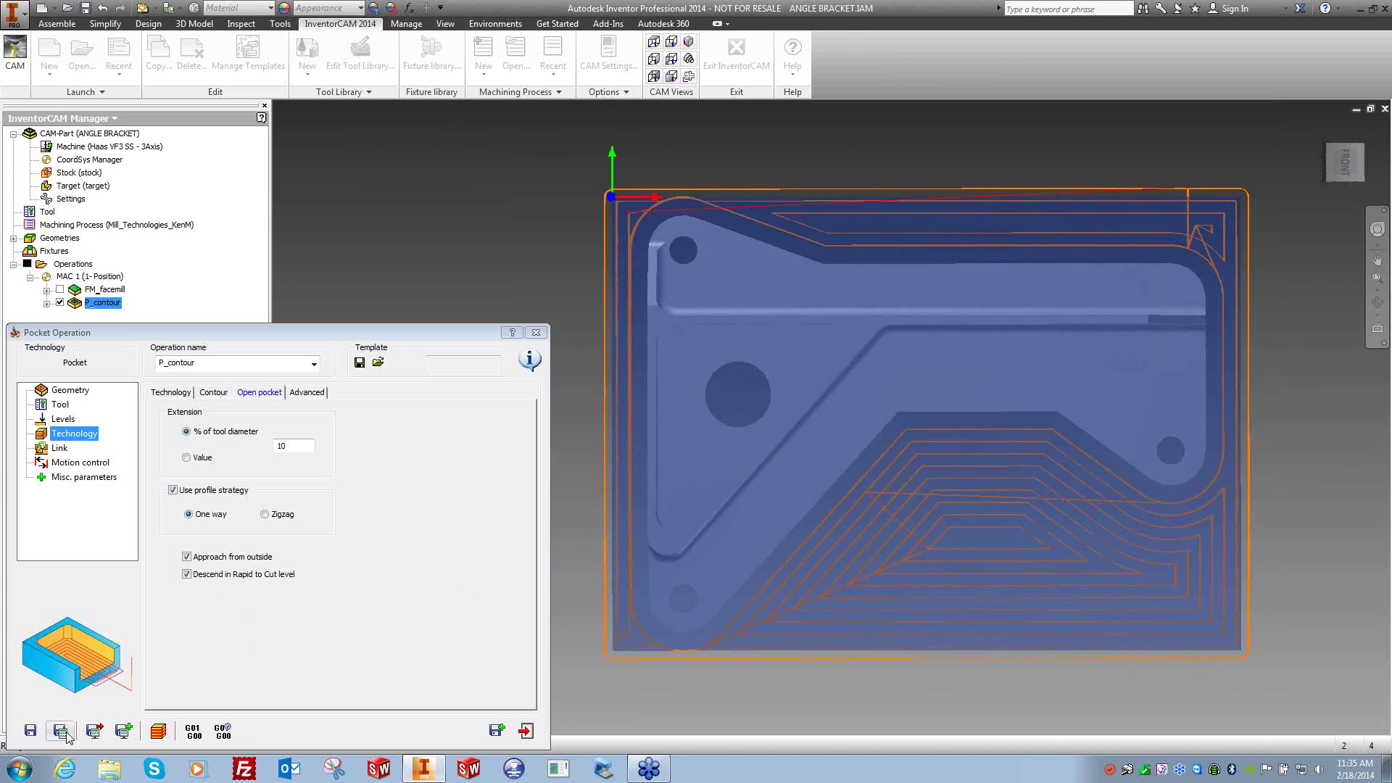
{"action": "left_click", "coordinate": [667, 694]}
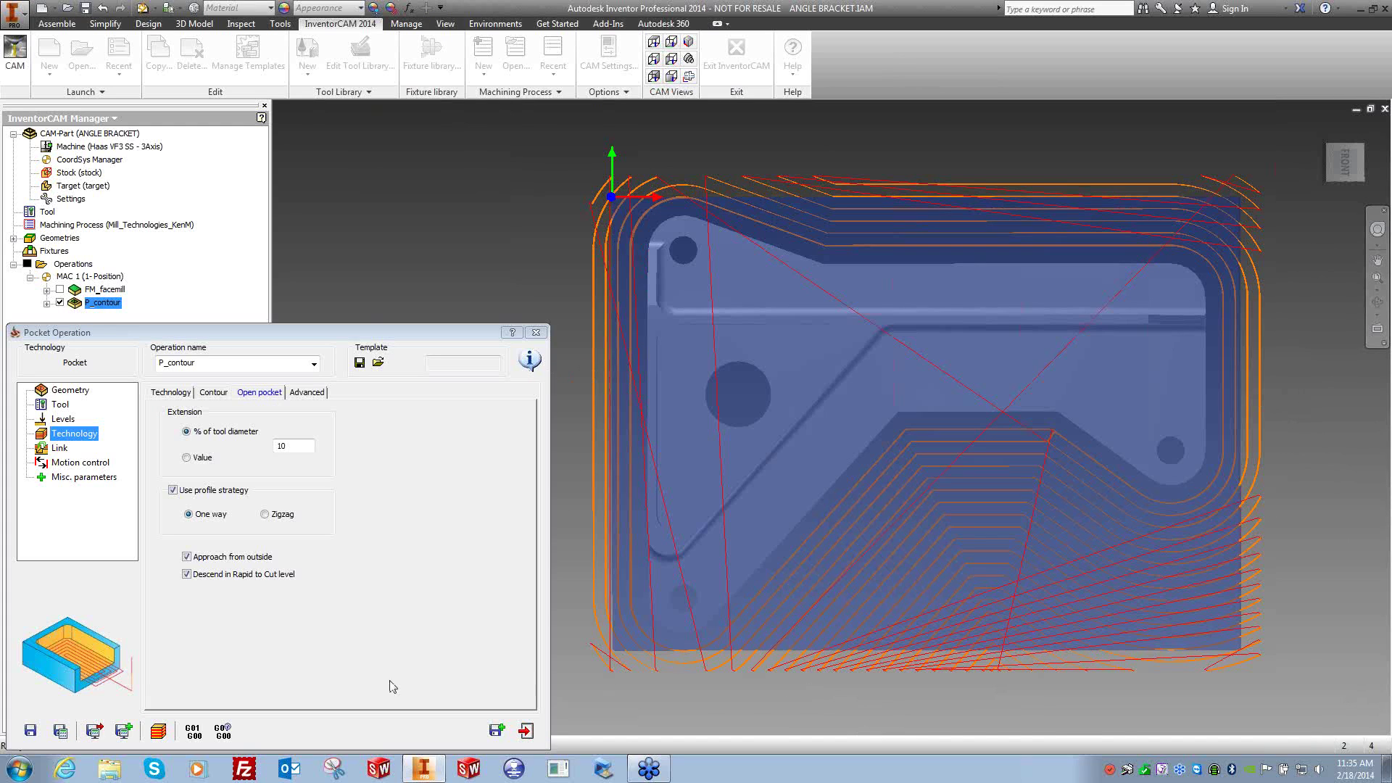
Run a SolidVerify simulation of the FM_facemill operation on the stock block.
{"action": "left_click", "coordinate": [158, 730]}
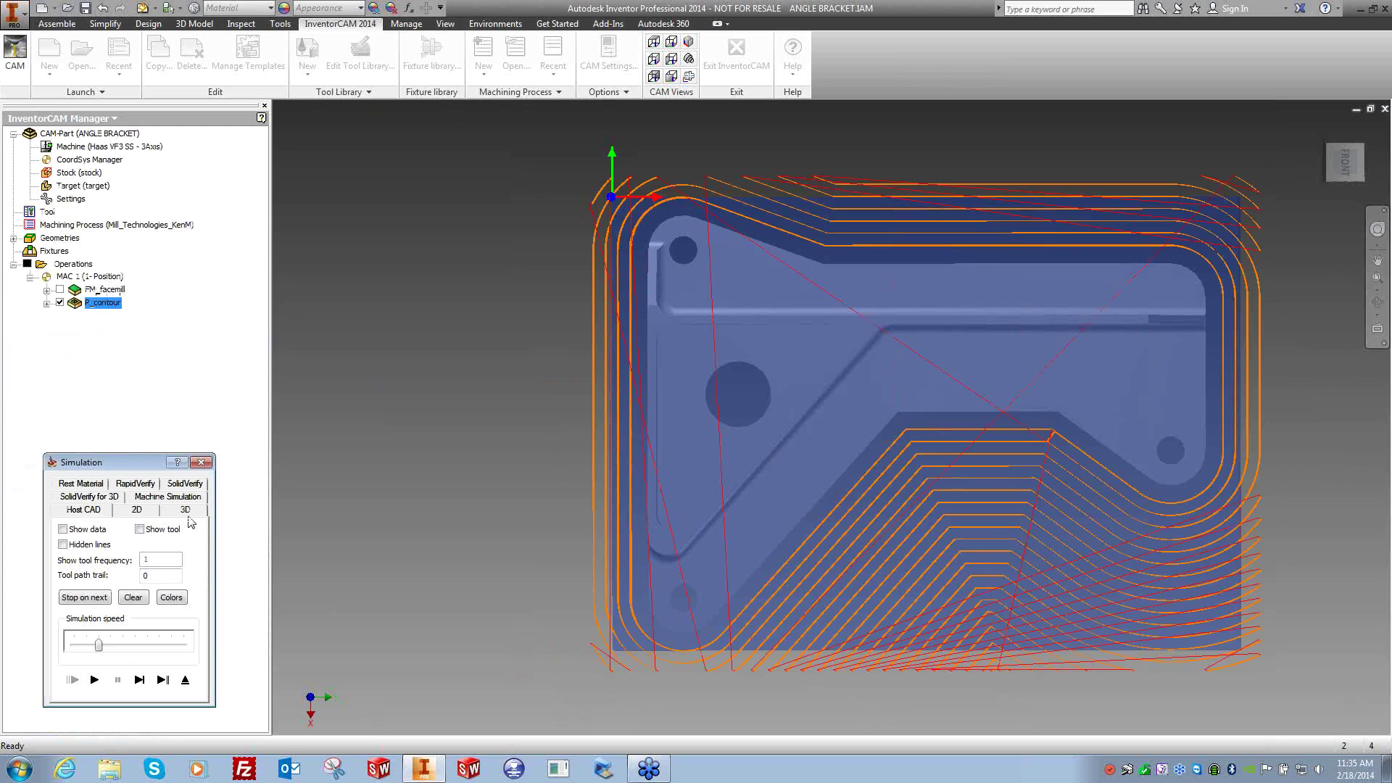
{"action": "left_click", "coordinate": [182, 484]}
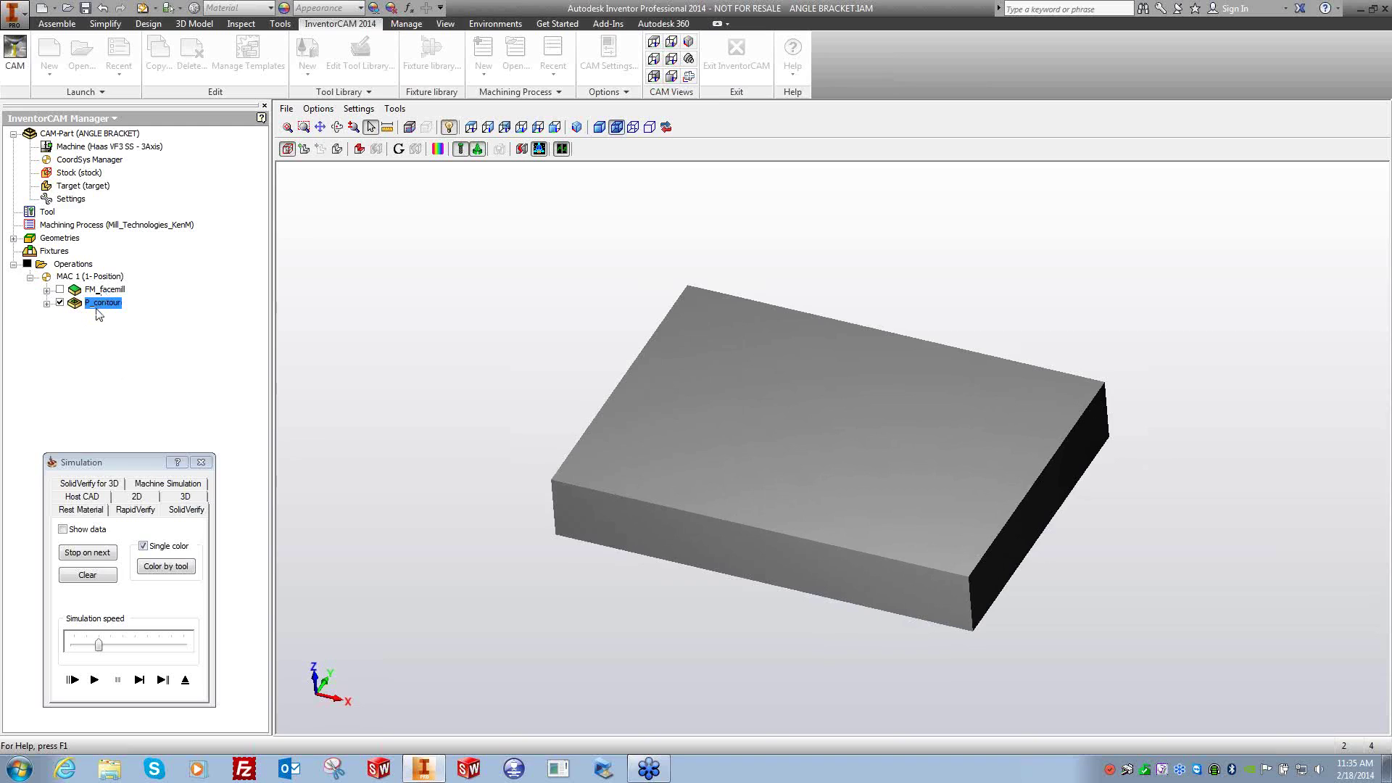
{"action": "left_click", "coordinate": [101, 290]}
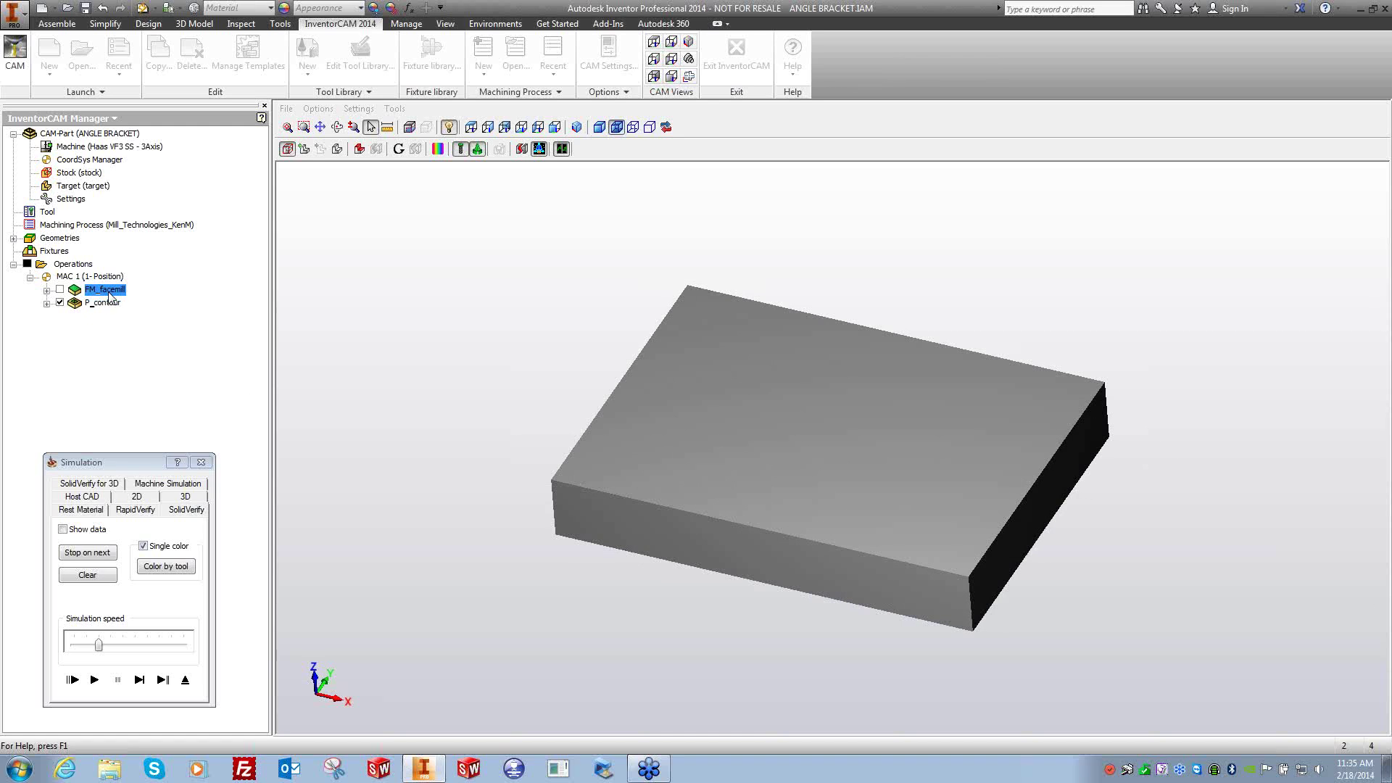
{"action": "left_click", "coordinate": [94, 679]}
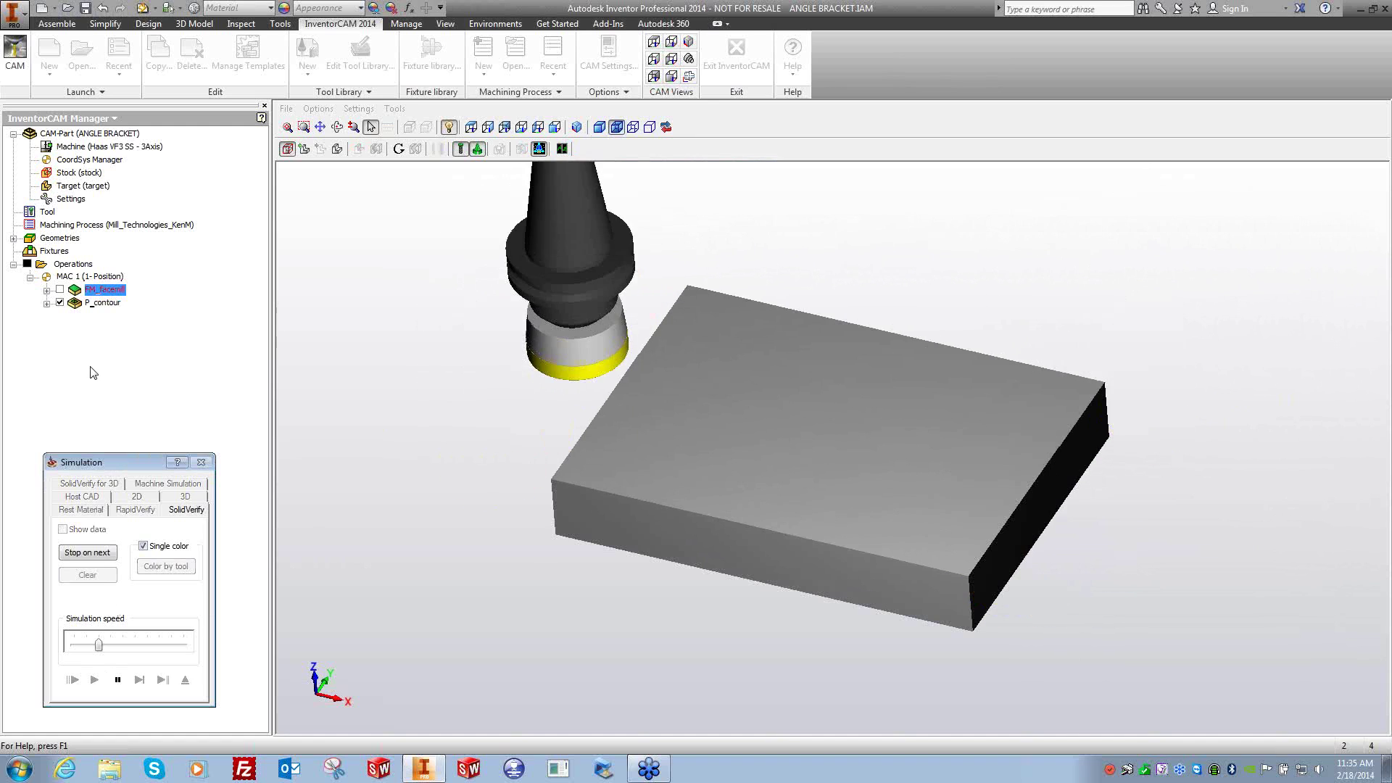
Simulate all operations together in SolidVerify, inspect the machined part from another angle, and leave the simulation.
{"action": "left_click", "coordinate": [75, 267]}
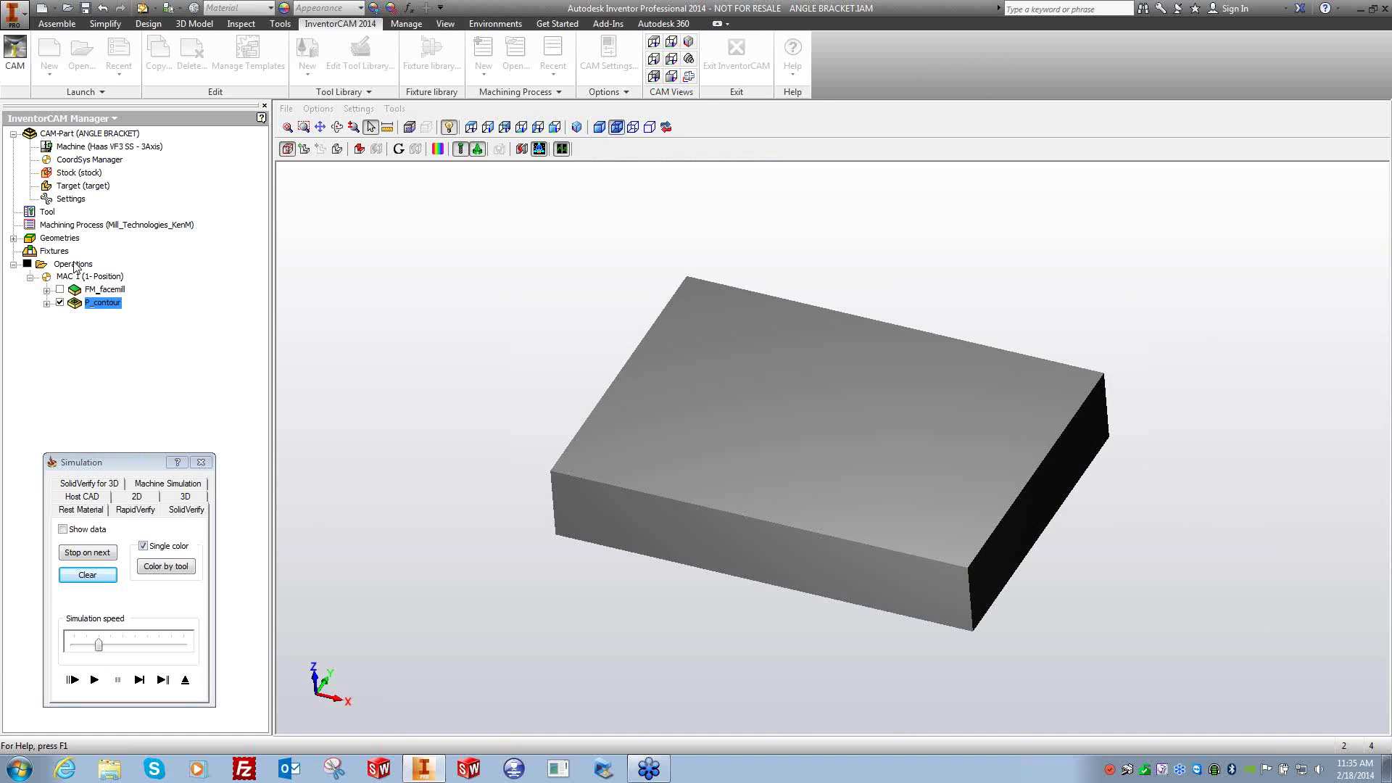
{"action": "left_click", "coordinate": [95, 679]}
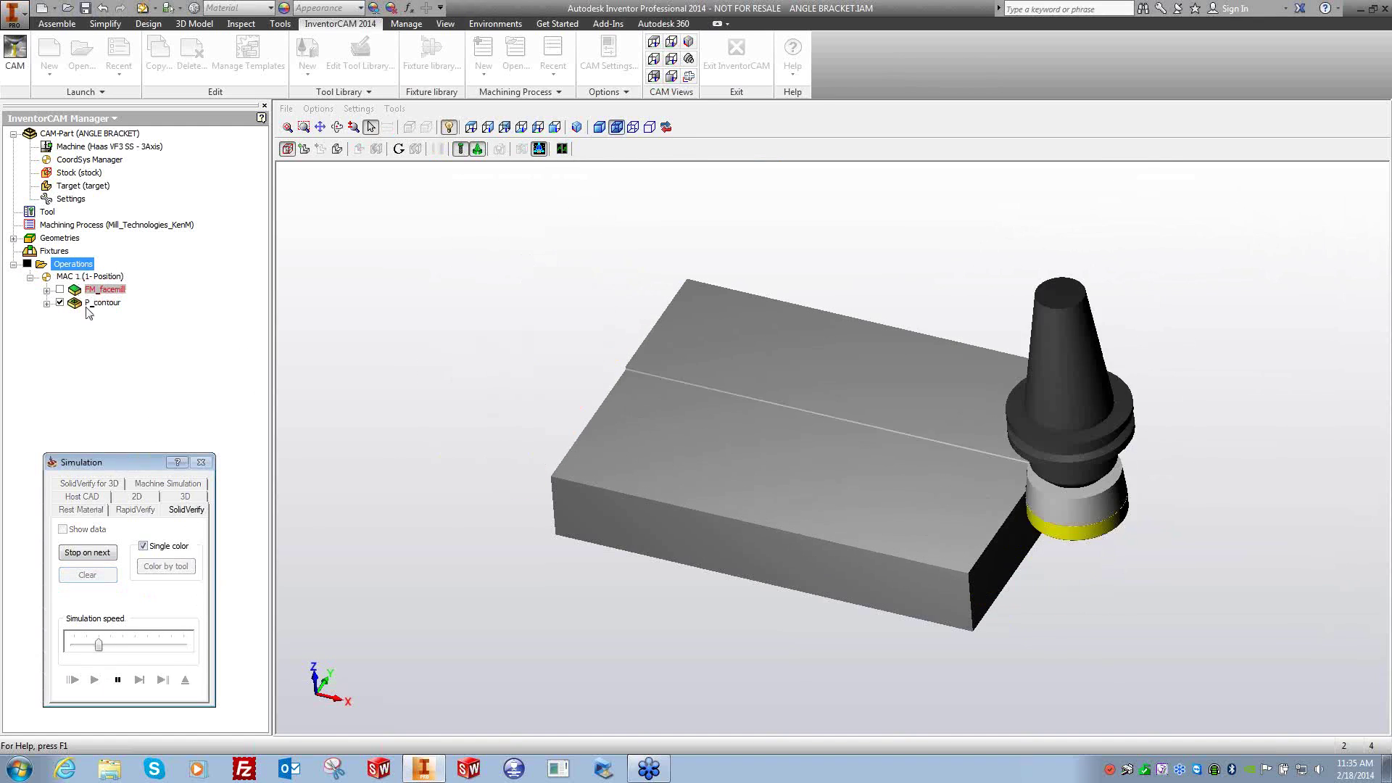
{"action": "left_click", "coordinate": [118, 679]}
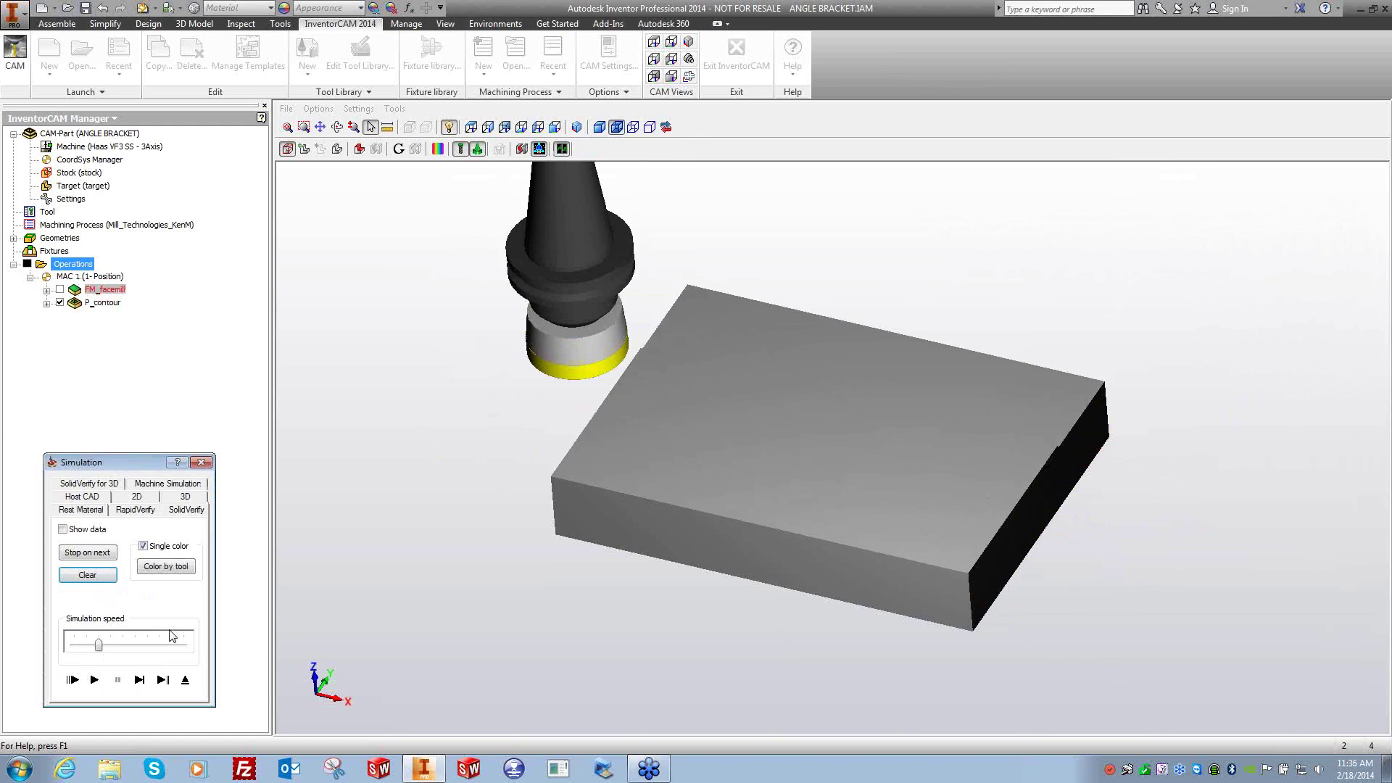
{"action": "left_click", "coordinate": [98, 304]}
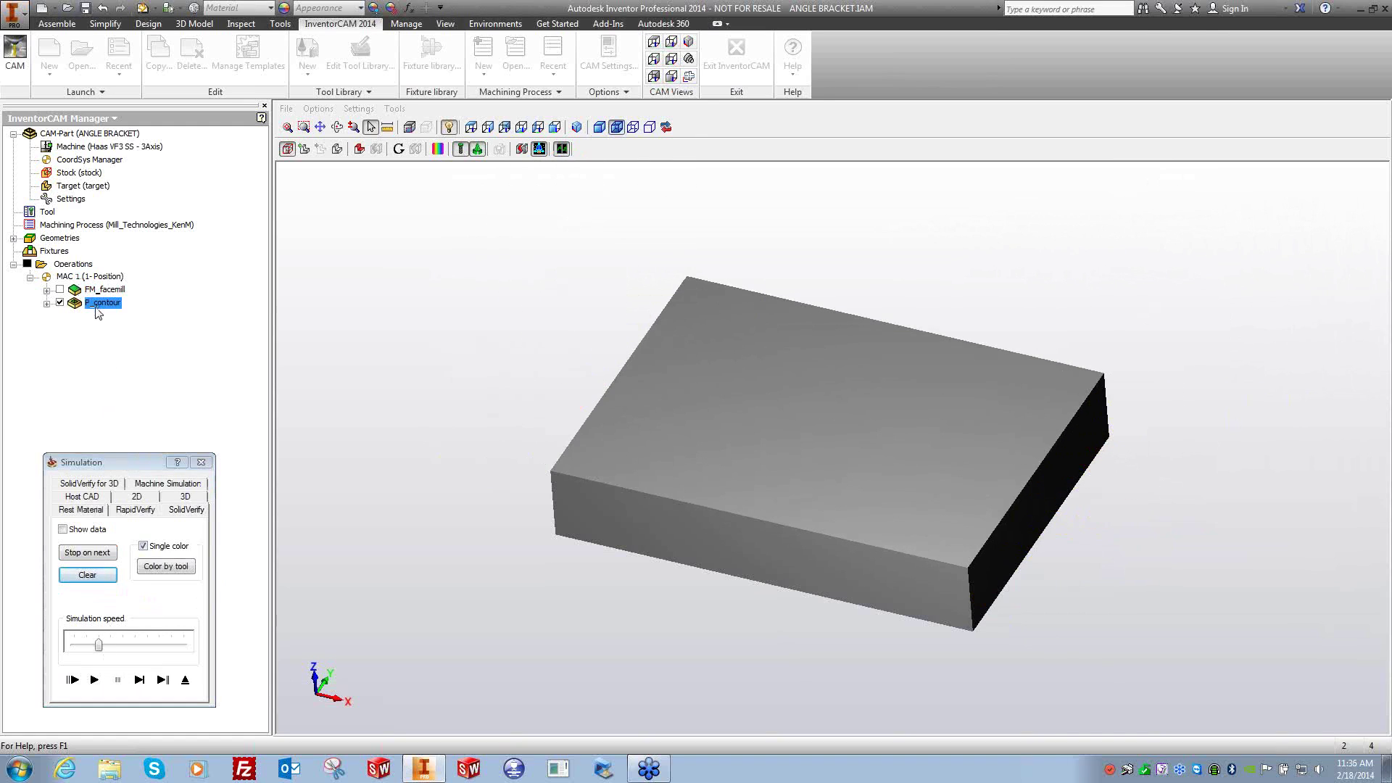
{"action": "left_click", "coordinate": [80, 264]}
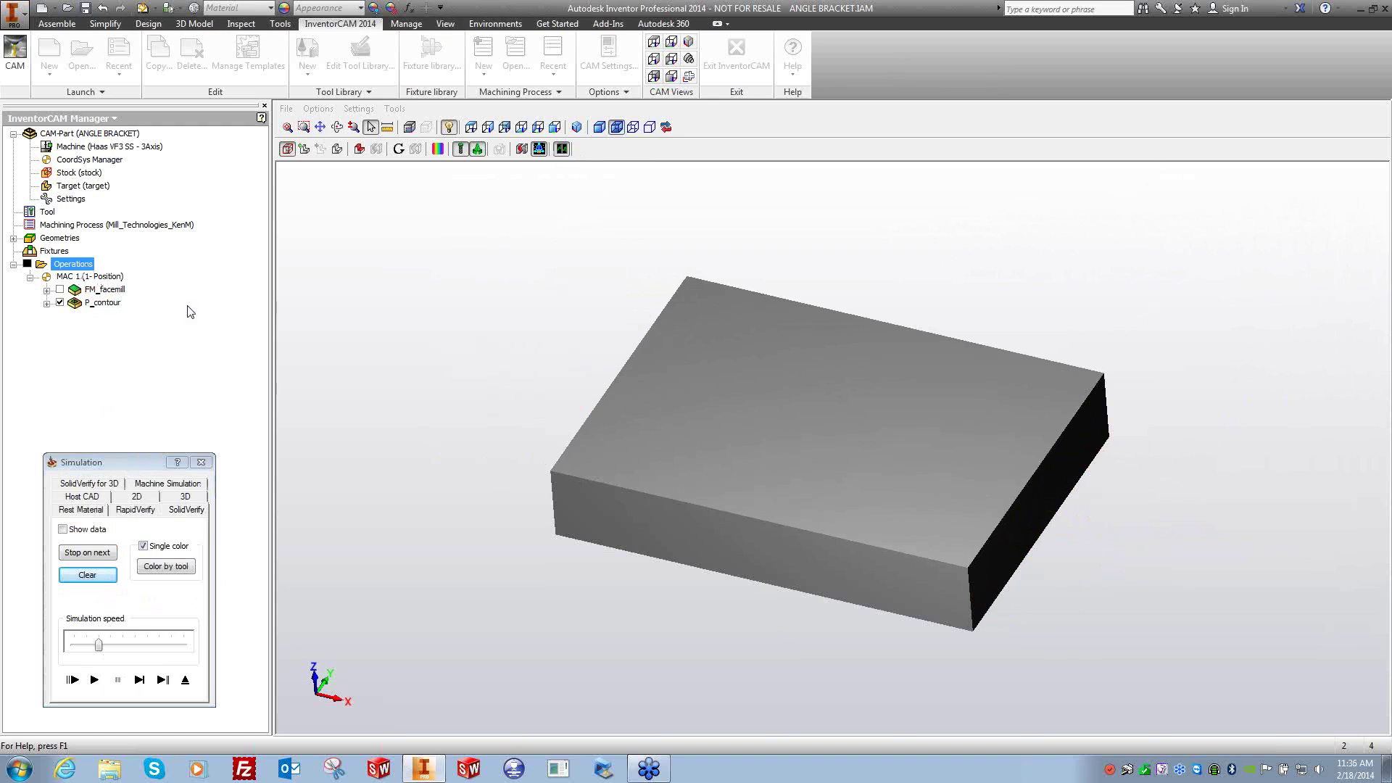
{"action": "left_click", "coordinate": [92, 679]}
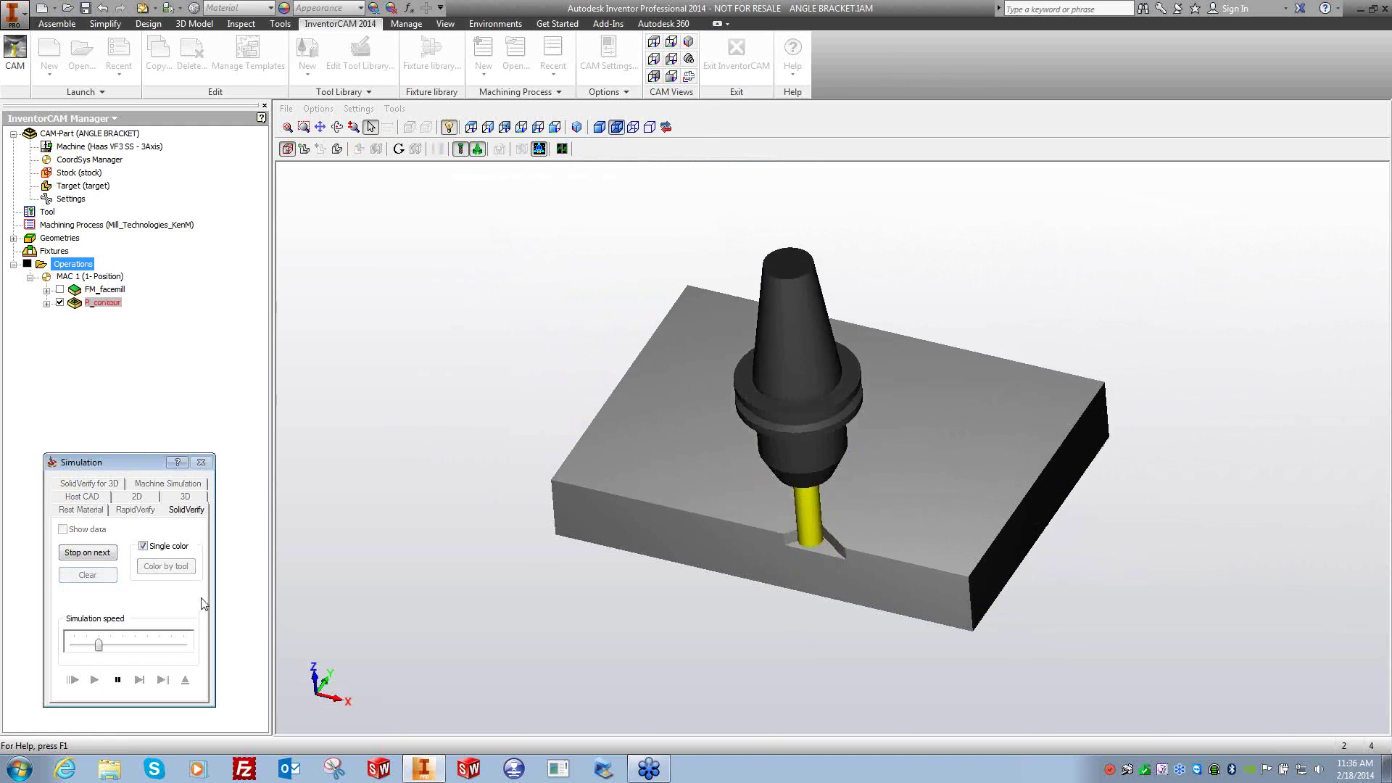
{"action": "left_click", "coordinate": [117, 648]}
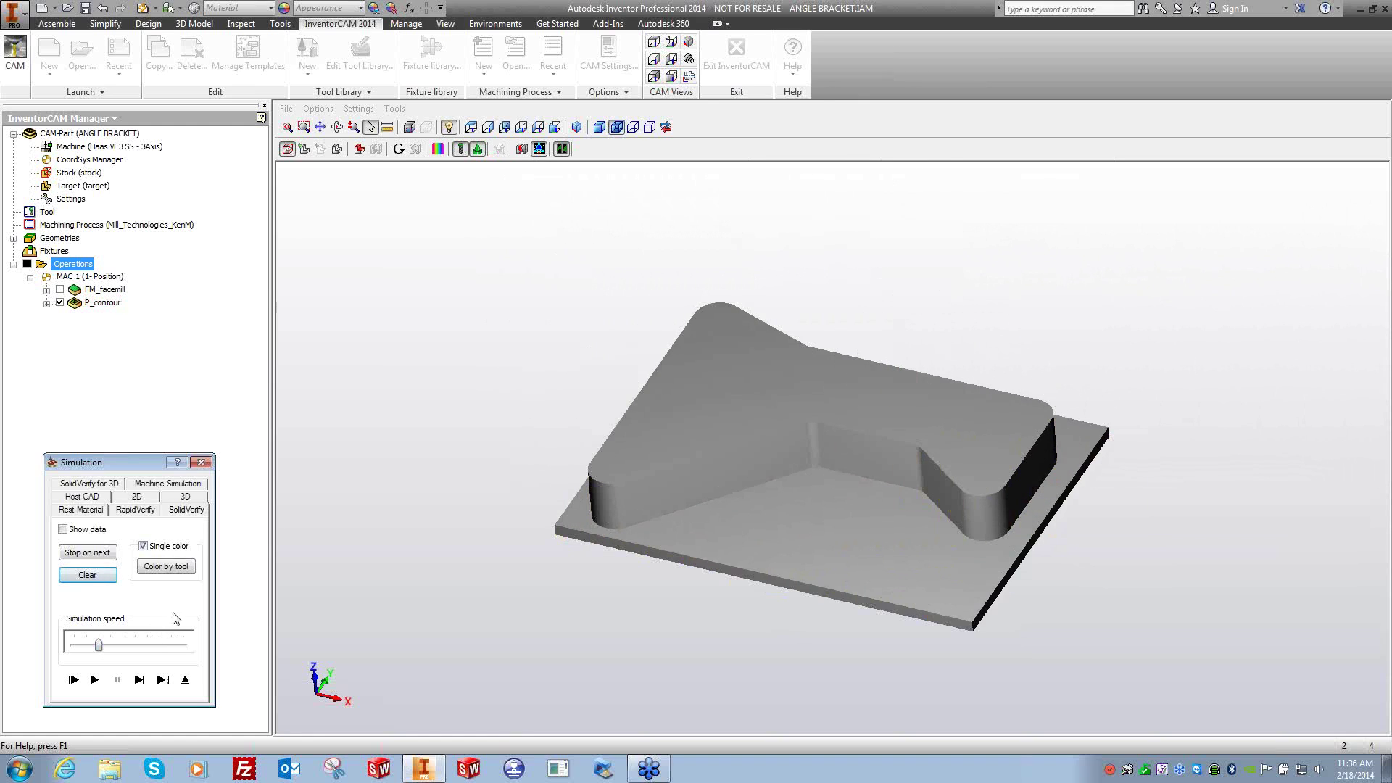
{"action": "left_click", "coordinate": [362, 458]}
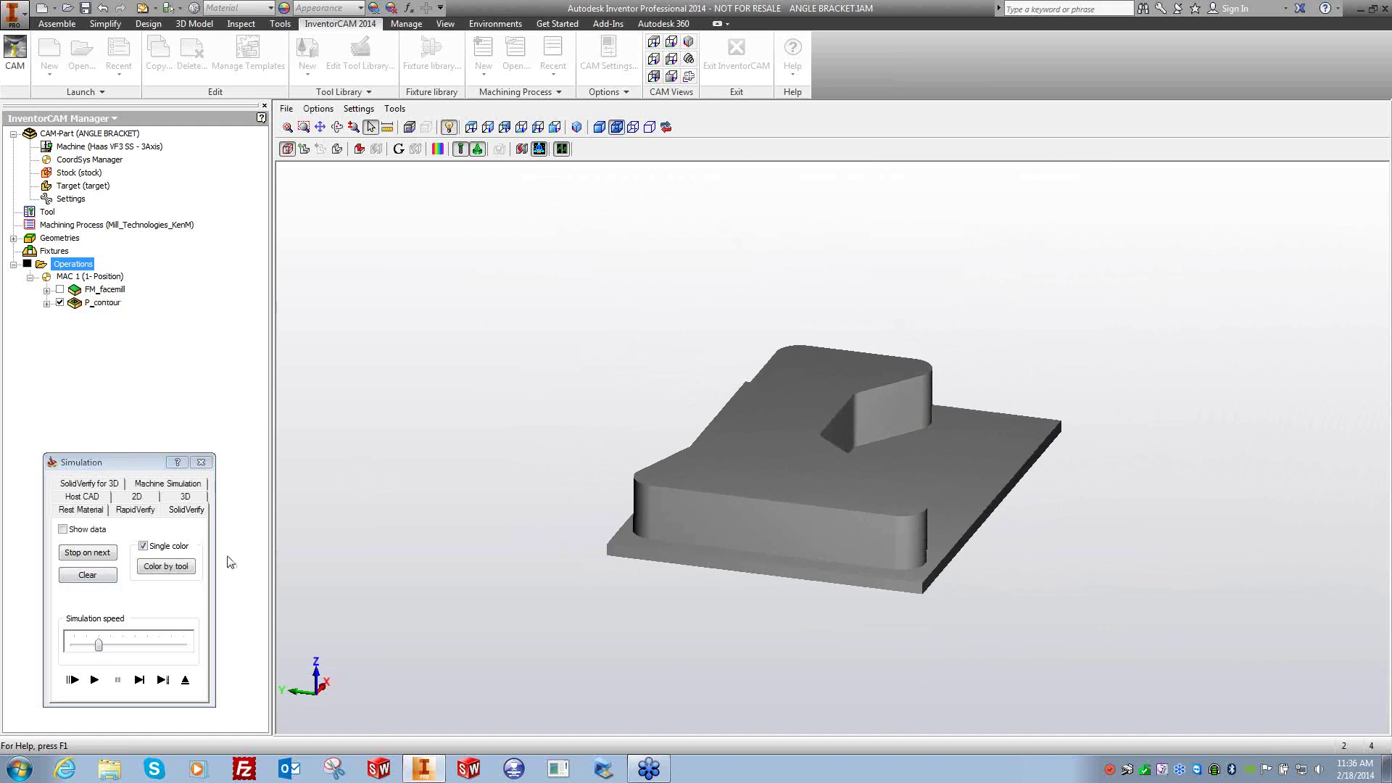
{"action": "left_click", "coordinate": [201, 462]}
Set the floor offset of the P_contour pocket operation to 0, recalculate it and close the operation.
{"action": "left_click", "coordinate": [65, 420]}
{"action": "left_click", "coordinate": [72, 434]}
{"action": "left_click", "coordinate": [174, 392]}
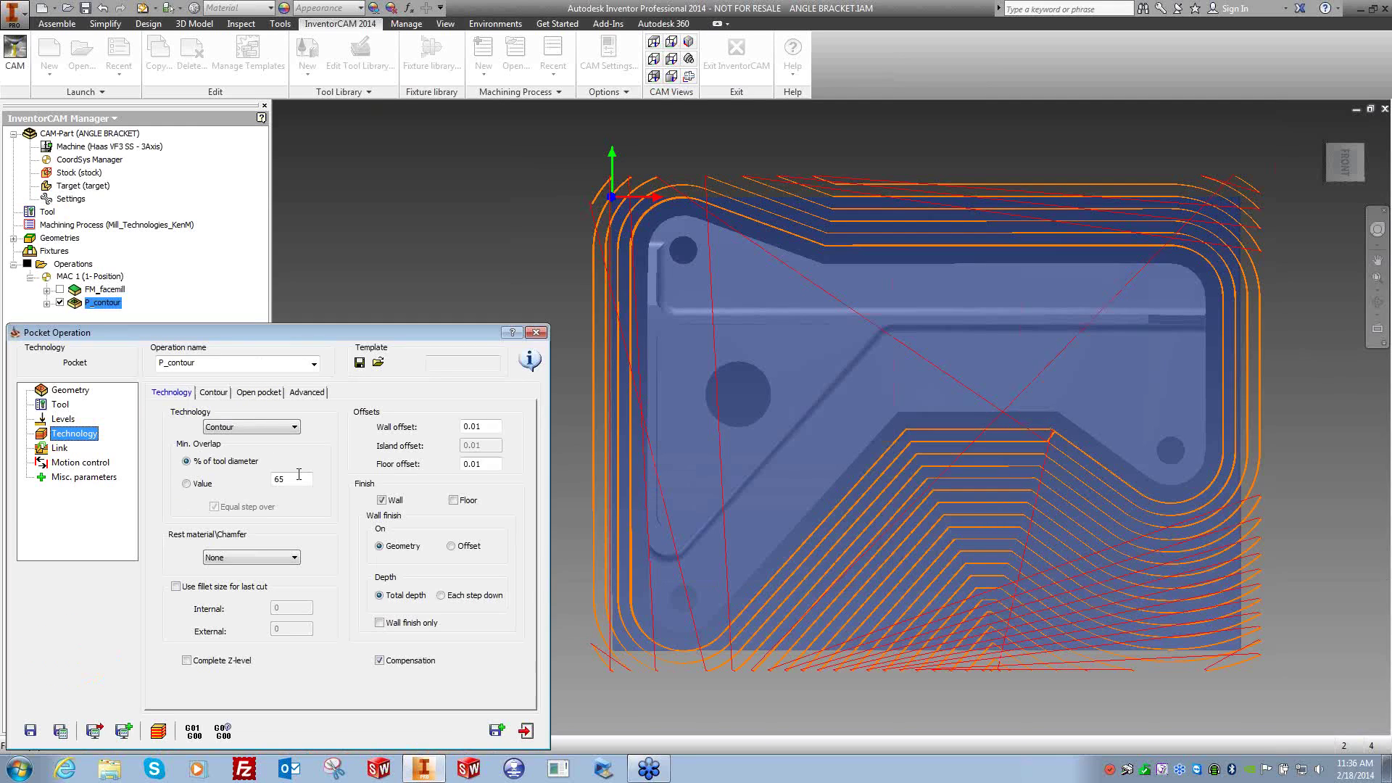
{"action": "left_click", "coordinate": [473, 464]}
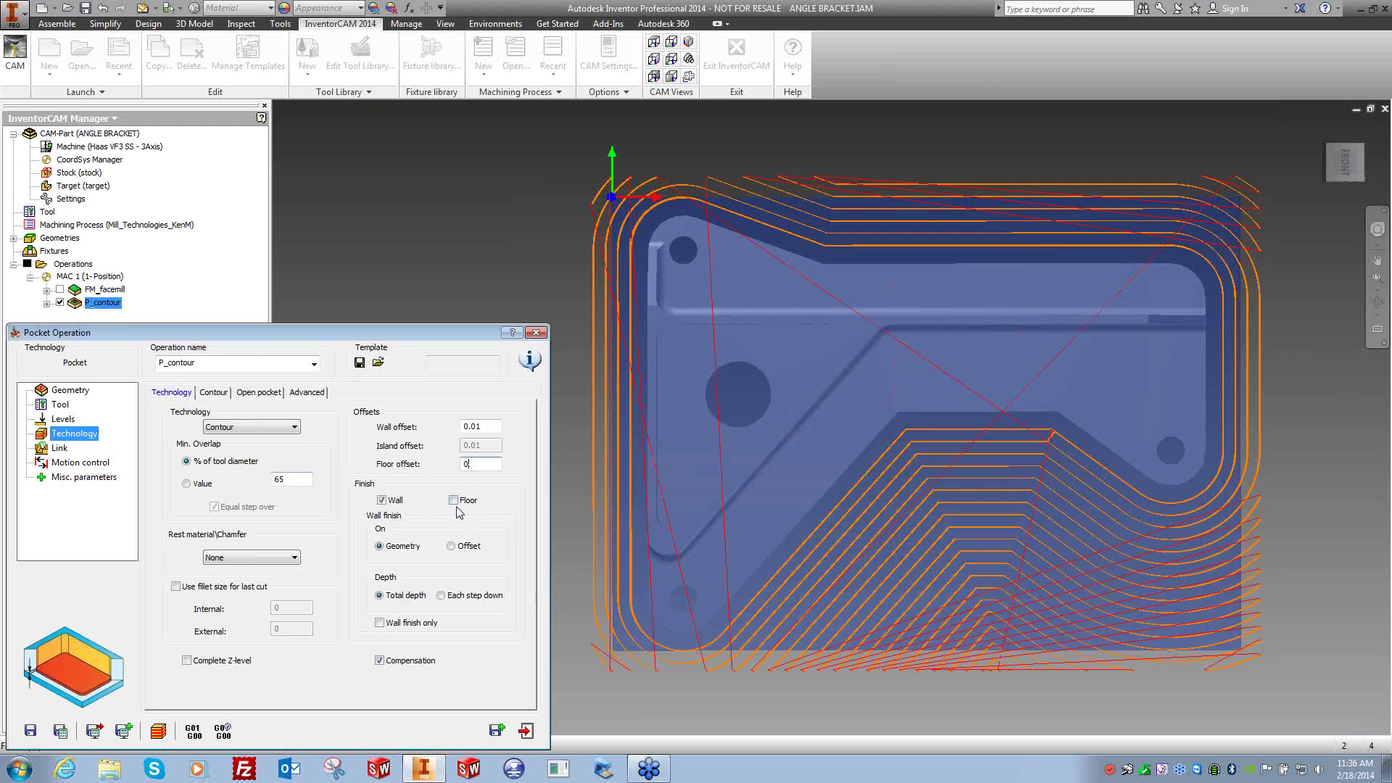
{"action": "left_click", "coordinate": [489, 431]}
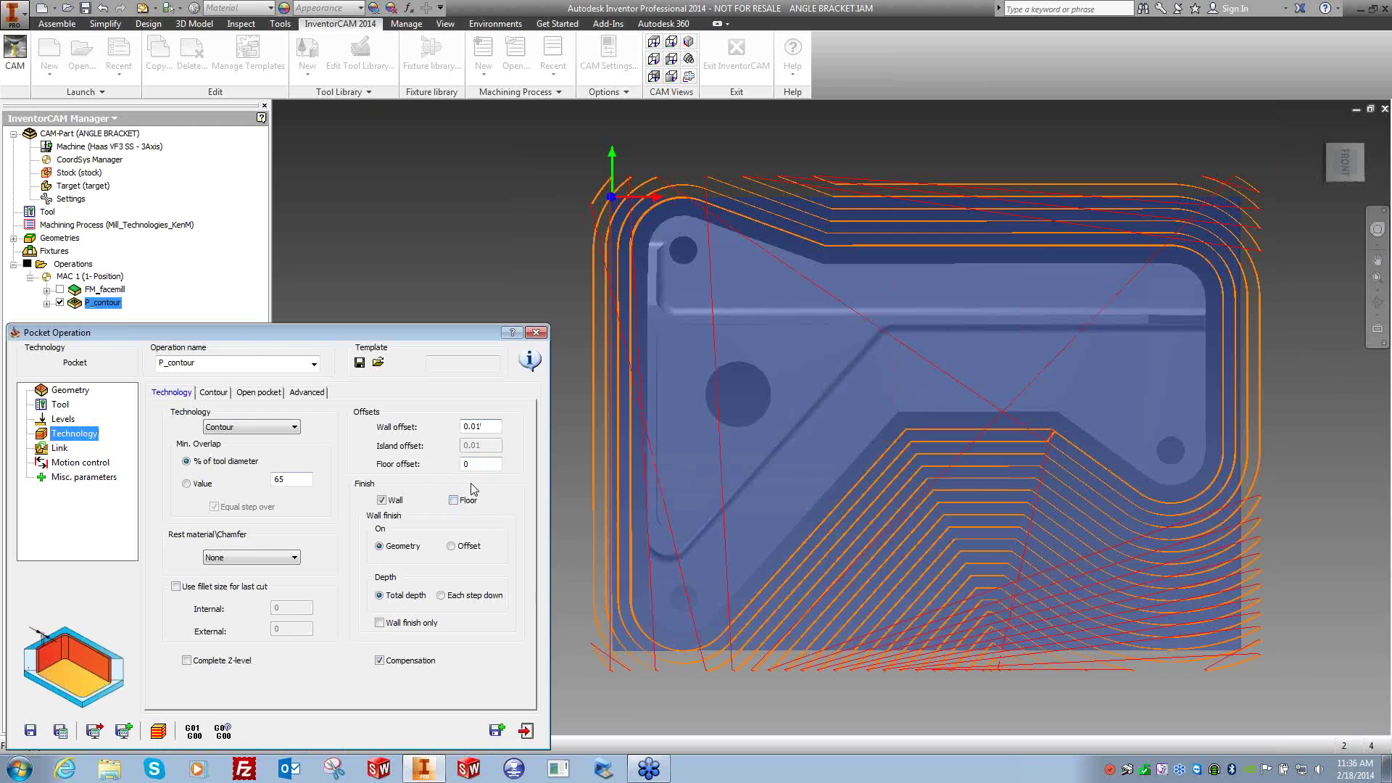
{"action": "left_click", "coordinate": [60, 730]}
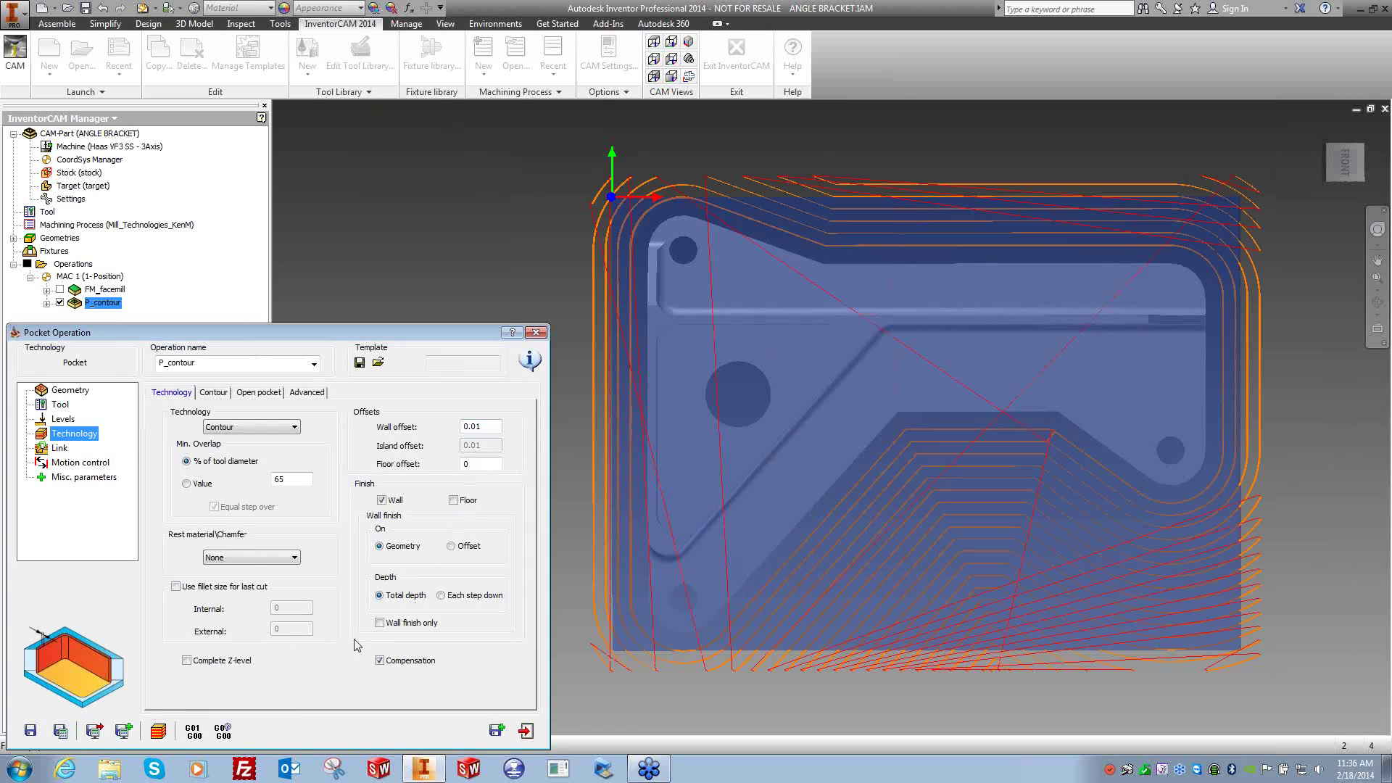
{"action": "left_click", "coordinate": [525, 730]}
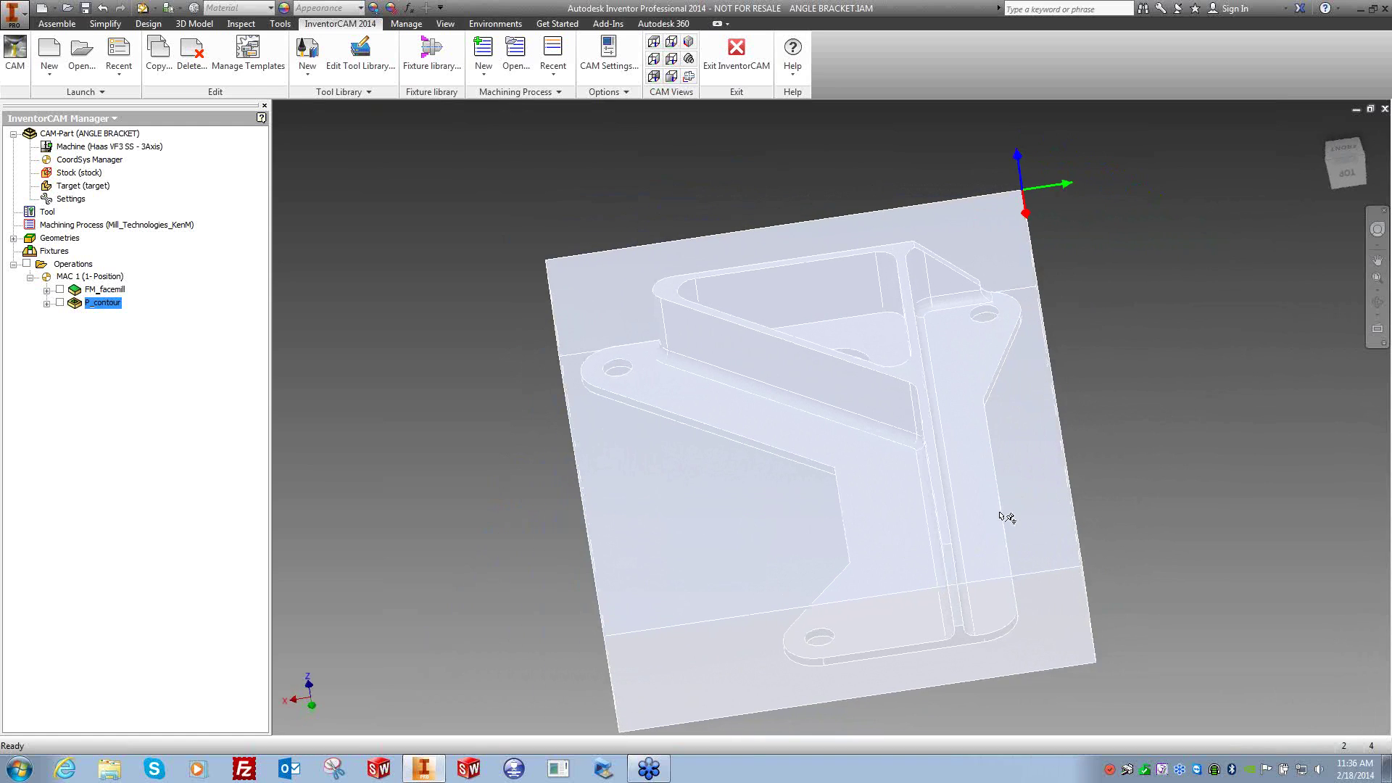
{"action": "mouse_move", "coordinate": [927, 451]}
{"action": "middle_mouse_down", "text": "shift"}
{"action": "mouse_move", "coordinate": [858, 609]}
{"action": "mouse_move", "coordinate": [928, 608]}
{"action": "middle_mouse_up", "text": "shift"}
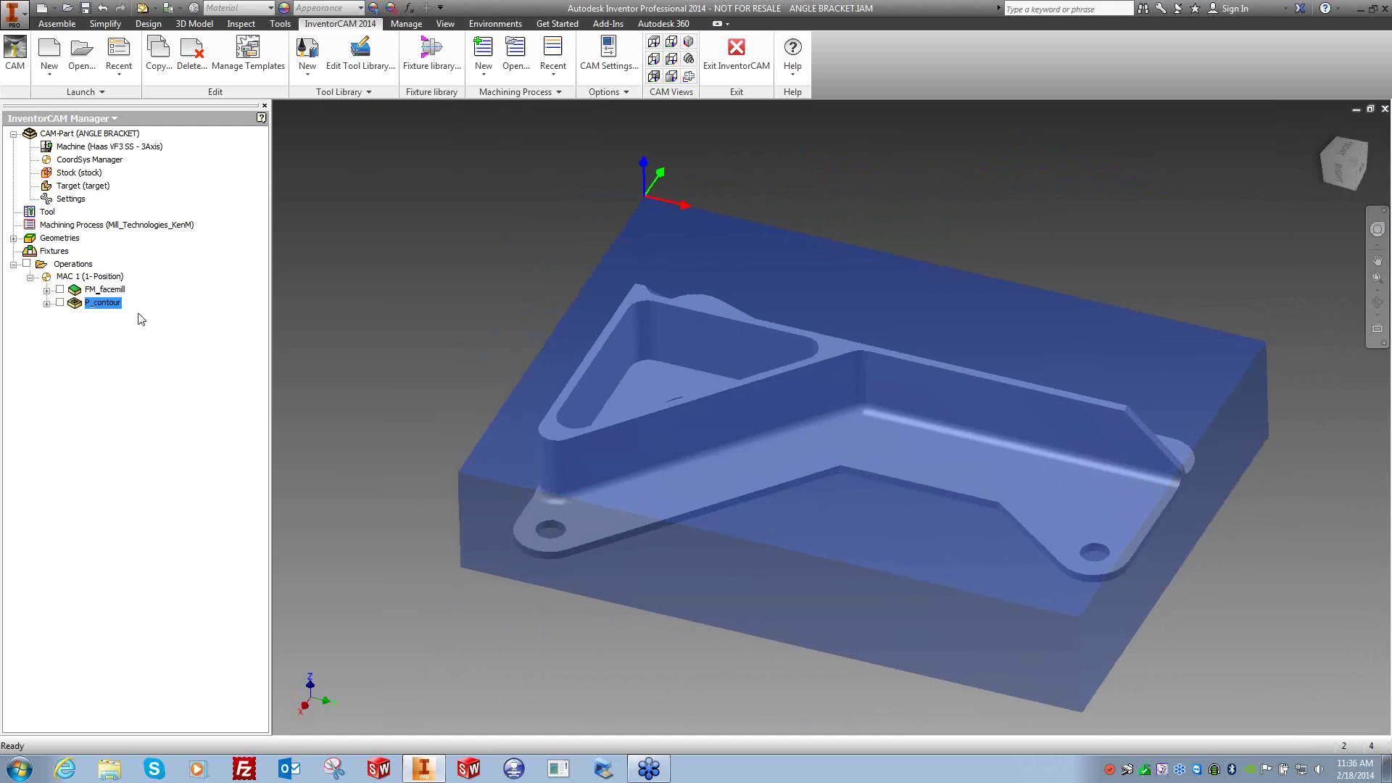
{"action": "right_click", "coordinate": [110, 308]}
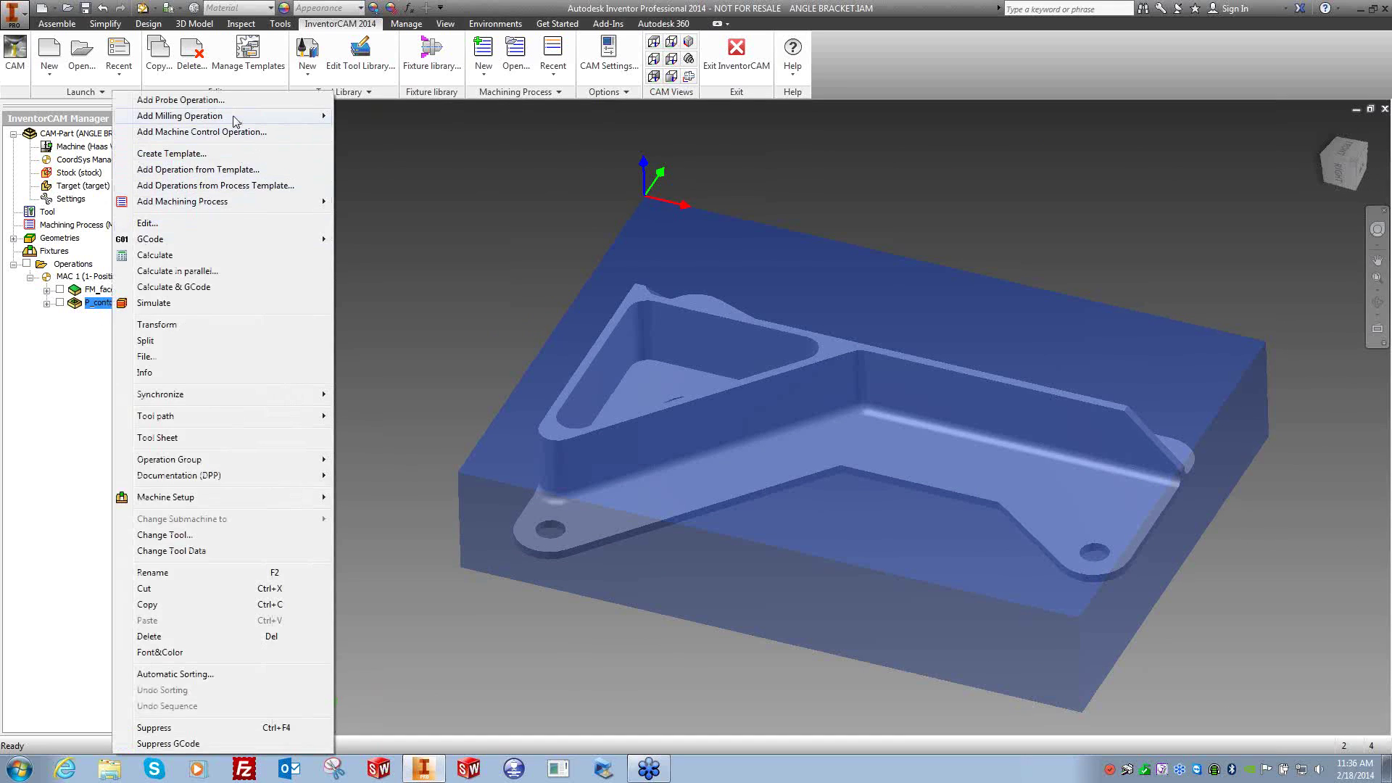
{"action": "mouse_move", "coordinate": [235, 121]}
{"action": "left_click", "coordinate": [66, 374]}
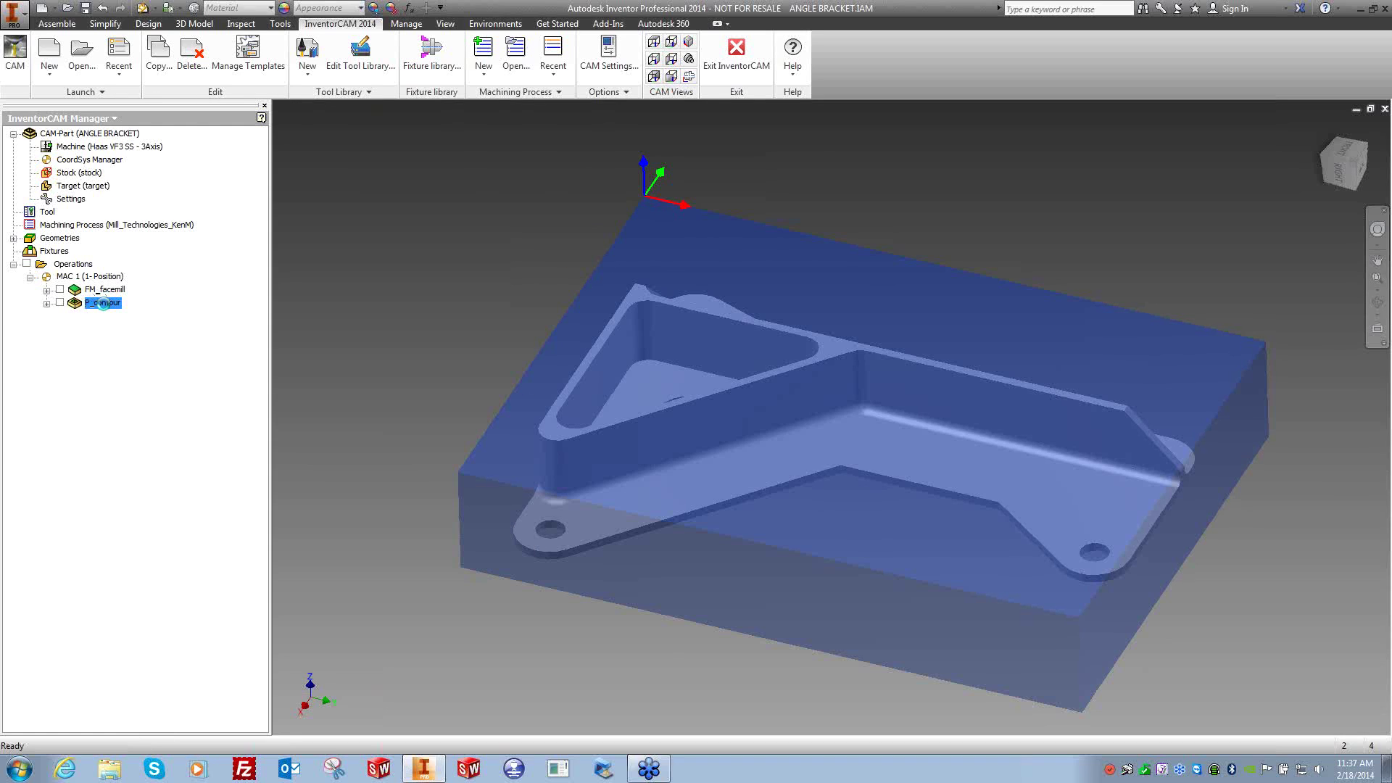
Reopen the P_contour pocket operation and save a copy of it as a new operation.
{"action": "double_click", "coordinate": [103, 303]}
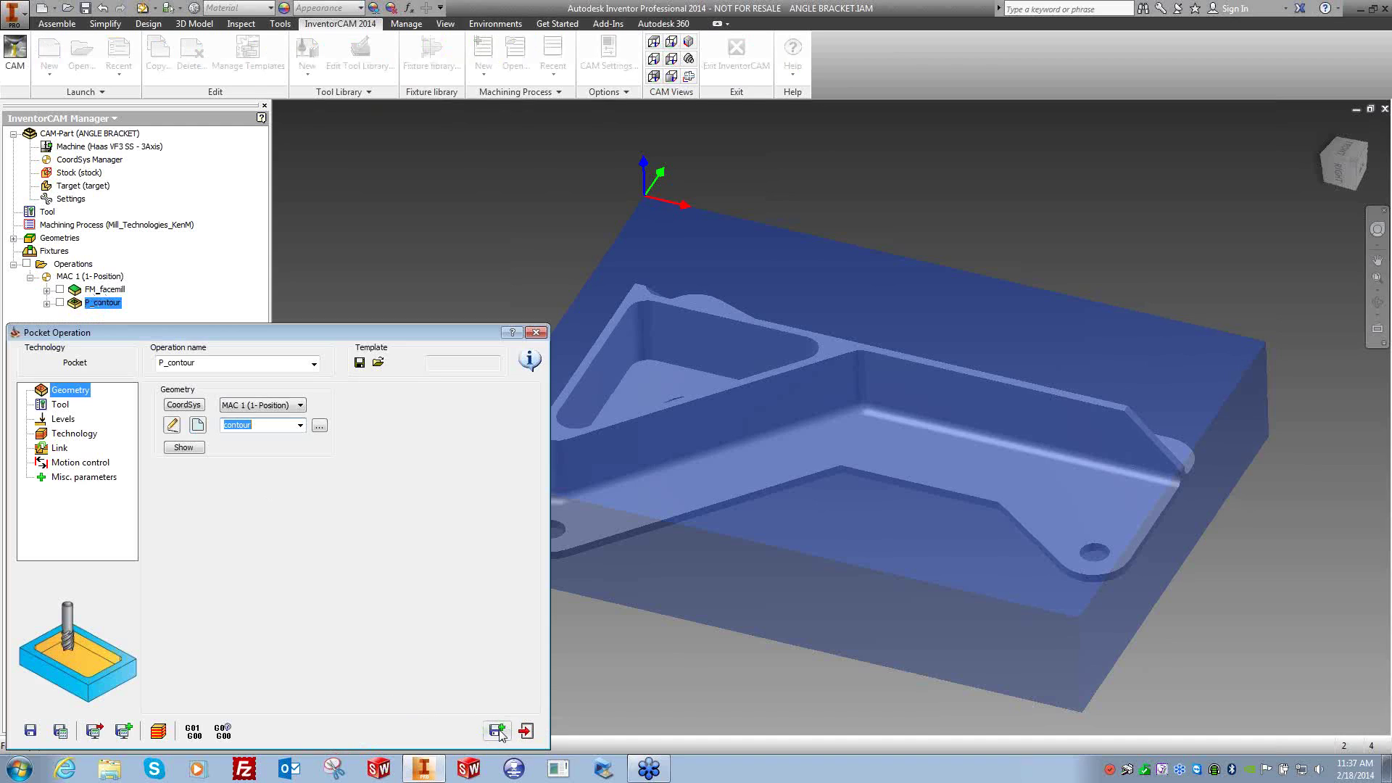
{"action": "left_click", "coordinate": [499, 731]}
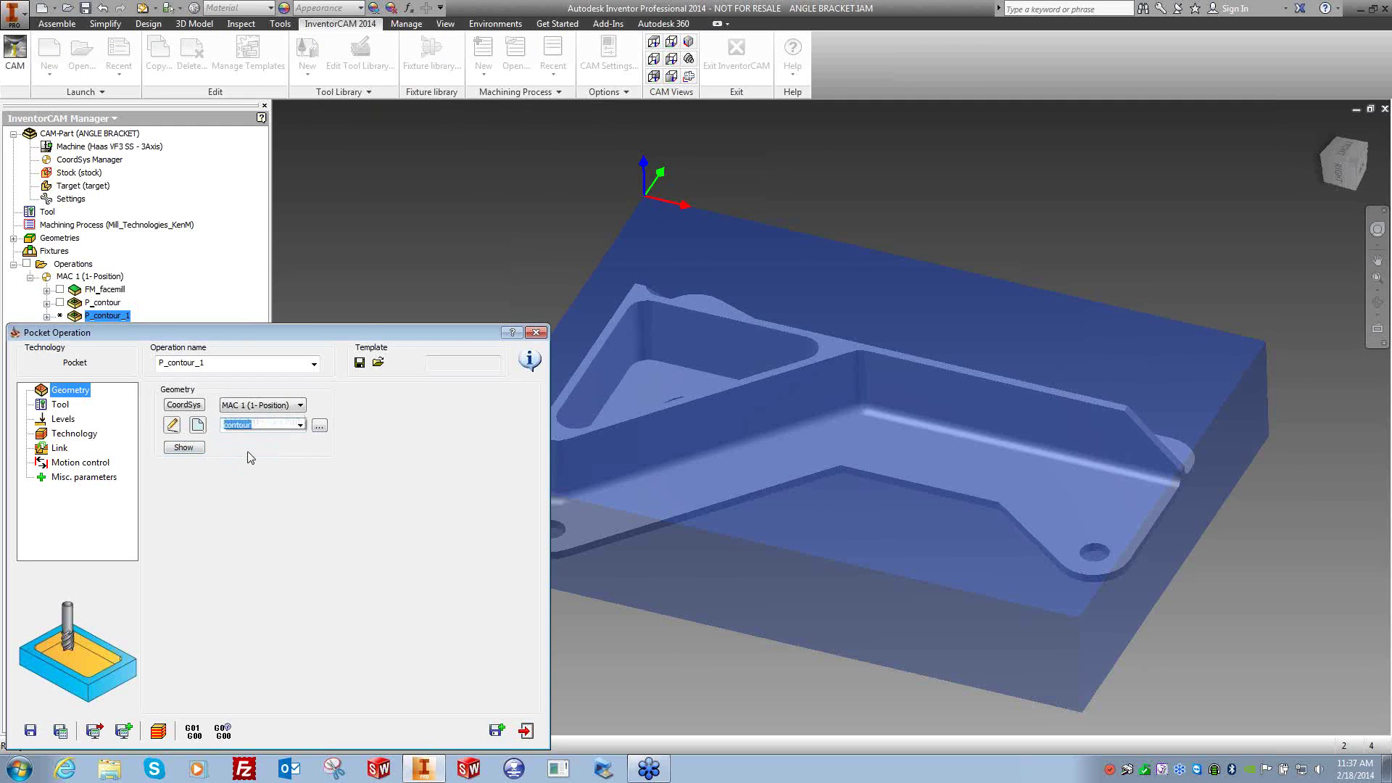
Define a new geometry for the copied pocket operation by chaining the front flange's outer edges and the base of the angled rib.
{"action": "left_click", "coordinate": [198, 425]}
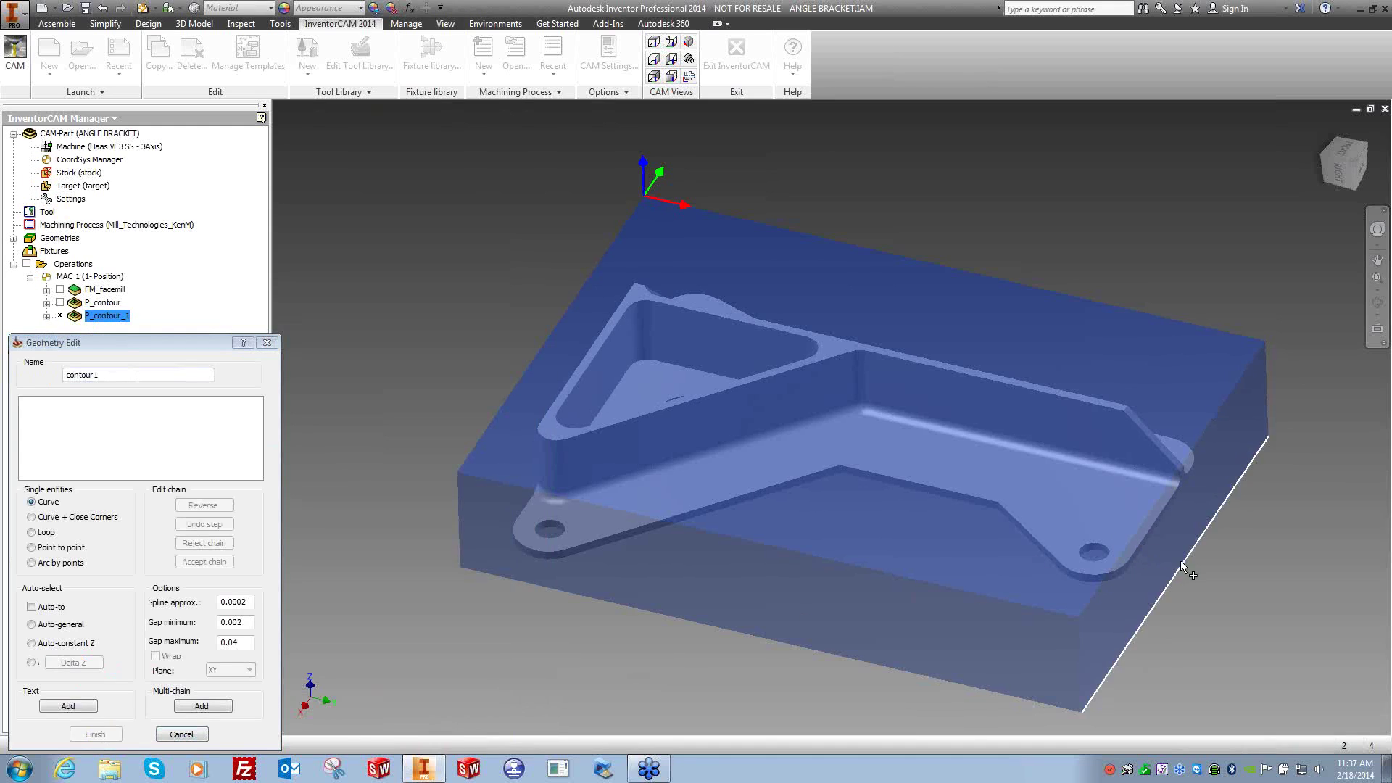
{"action": "scroll", "coordinate": [1186, 551], "scroll_direction": "up", "scroll_amount": 2}
{"action": "left_click", "coordinate": [1181, 487]}
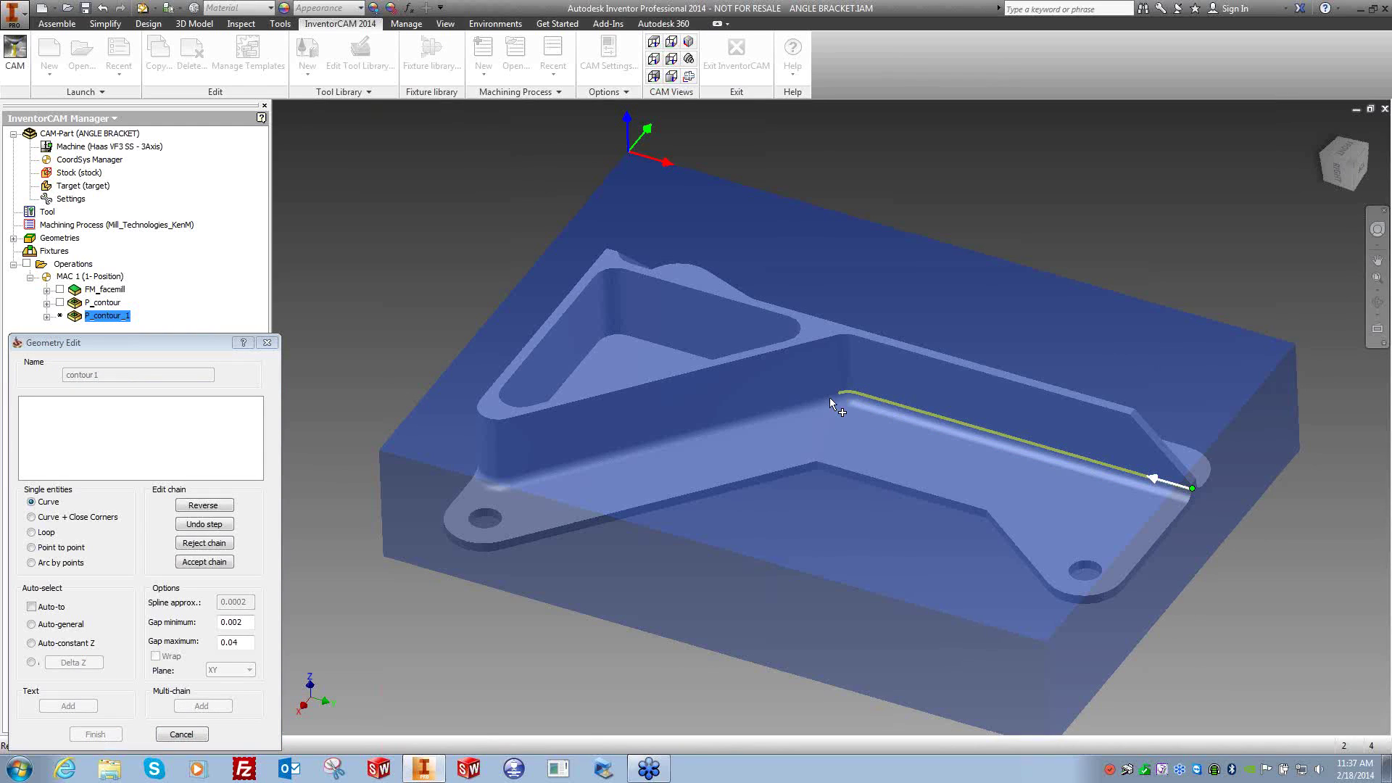
{"action": "left_click", "coordinate": [826, 398]}
{"action": "middle_click_drag", "start_coordinate": [780, 451], "coordinate": [591, 540], "text": "shift"}
{"action": "left_click", "coordinate": [591, 537]}
{"action": "left_click", "coordinate": [570, 560]}
{"action": "left_click", "coordinate": [593, 579]}
{"action": "left_click", "coordinate": [682, 557]}
{"action": "left_click", "coordinate": [890, 469]}
{"action": "left_click", "coordinate": [1032, 470]}
{"action": "left_click", "coordinate": [1159, 498]}
{"action": "left_click", "coordinate": [1160, 421]}
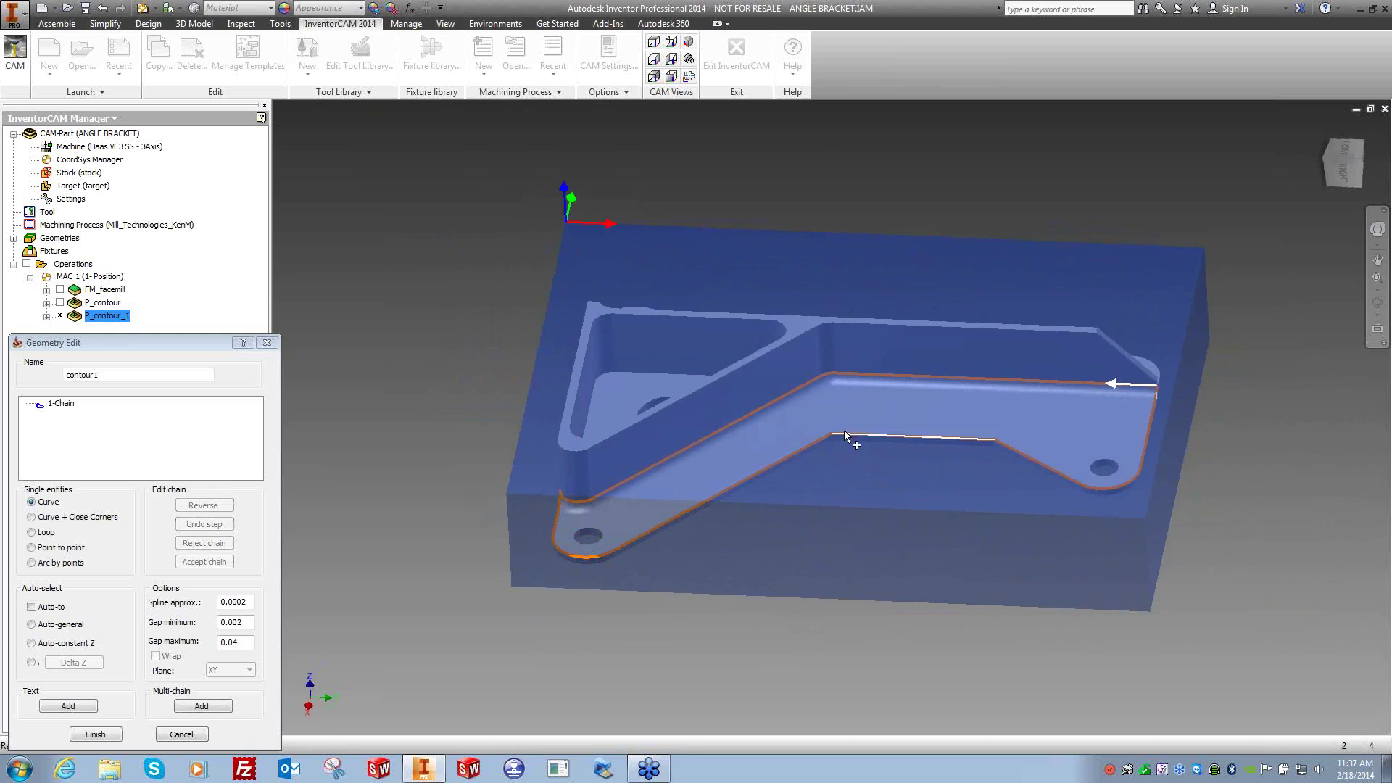
Start marking open edges on the chain and mark the edges around the rib-end mounting lobe and its adjoining long angled edge as open.
{"action": "right_click", "coordinate": [65, 406]}
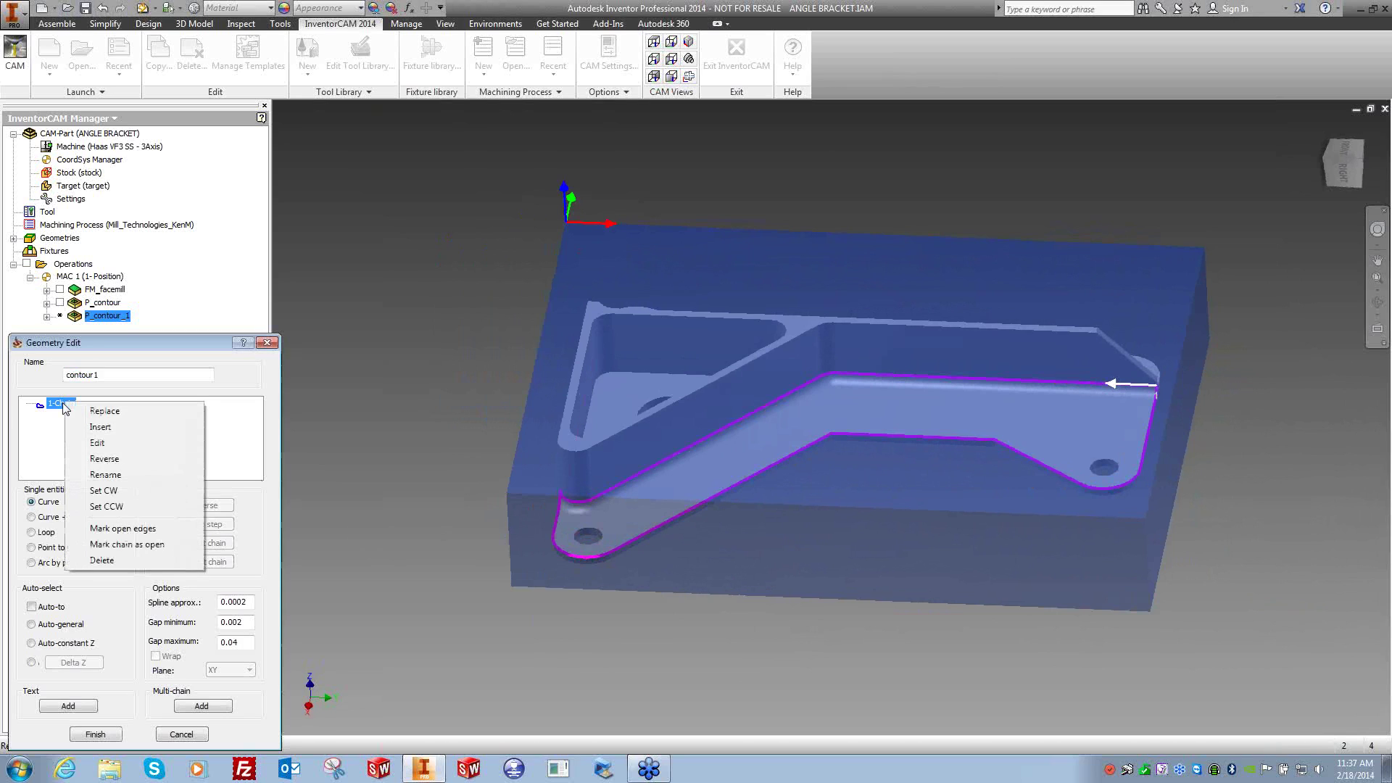
{"action": "left_click", "coordinate": [147, 535]}
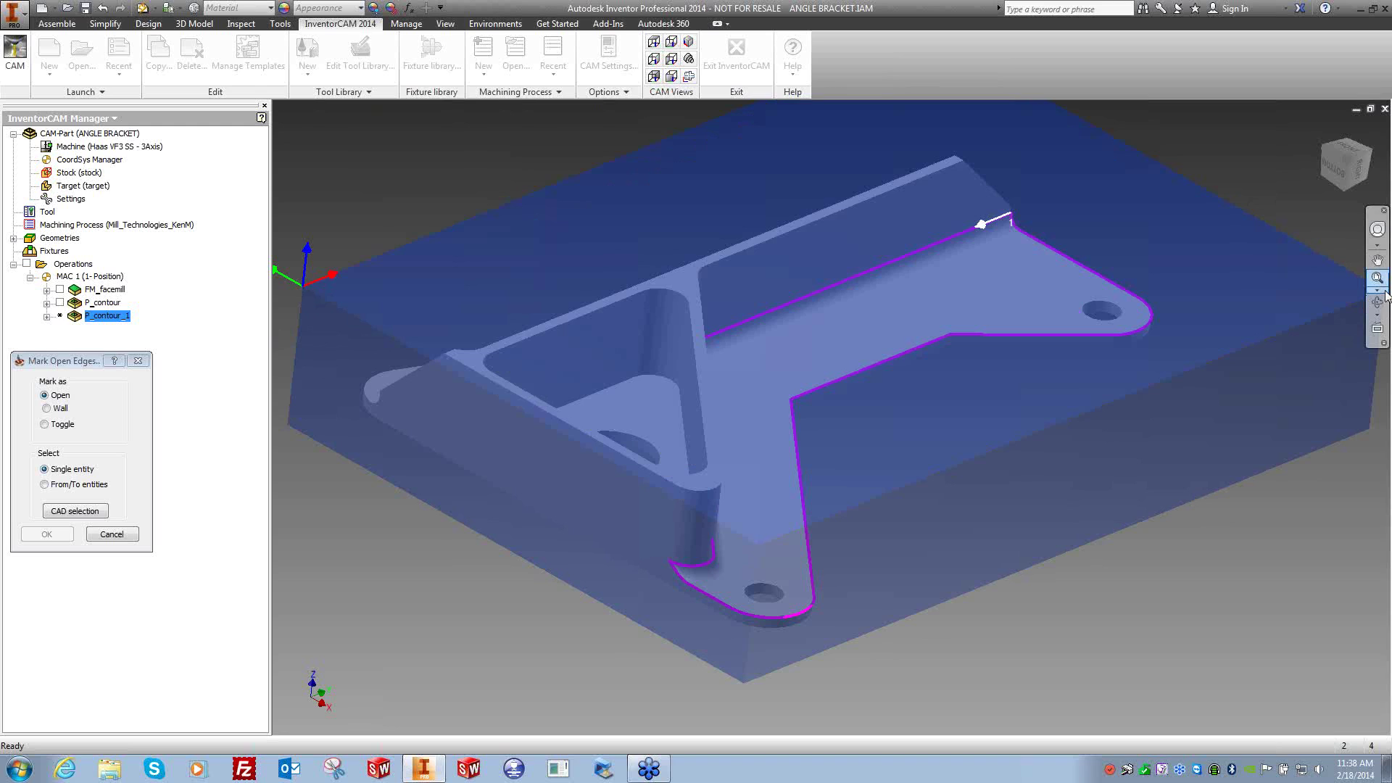
{"action": "scroll", "coordinate": [1309, 302], "scroll_direction": "down", "scroll_amount": 2}
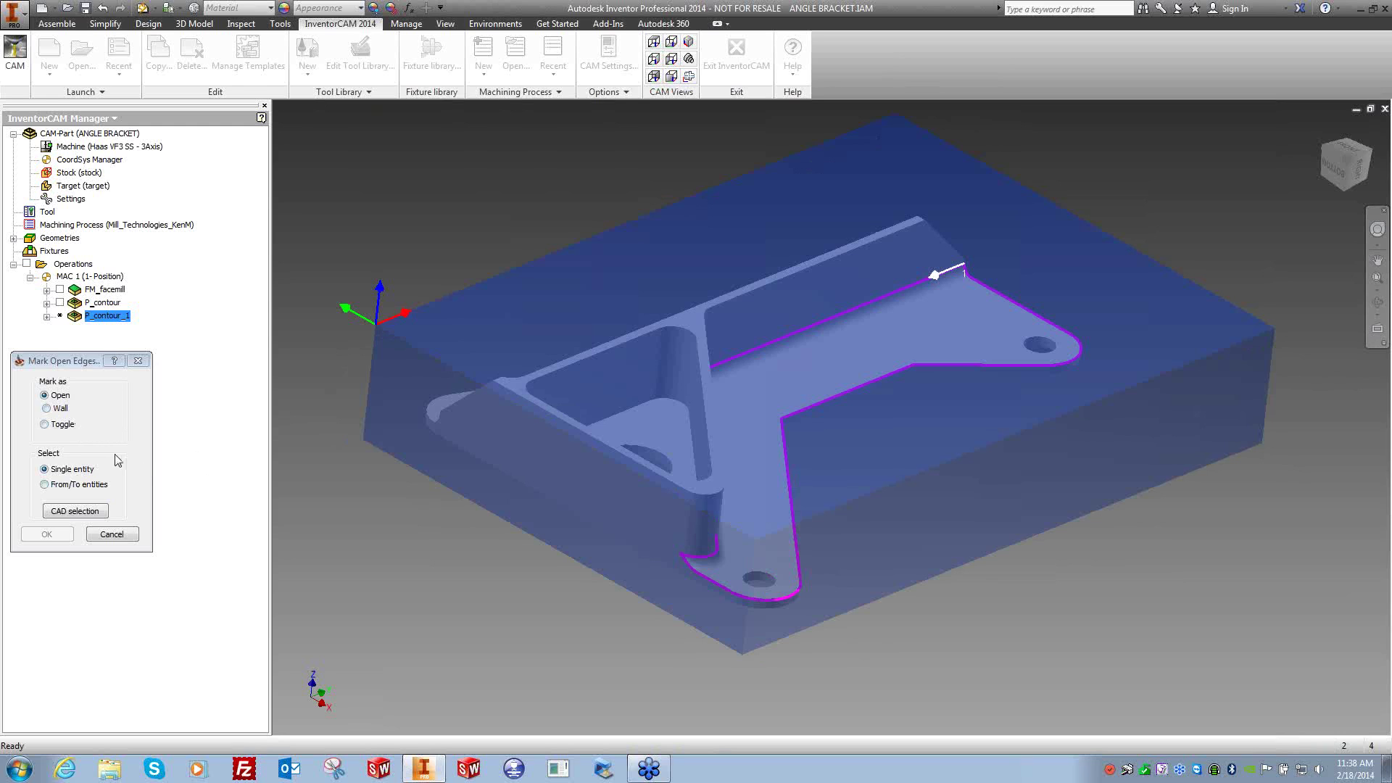
{"action": "scroll", "coordinate": [474, 622], "scroll_direction": "up", "scroll_amount": 6}
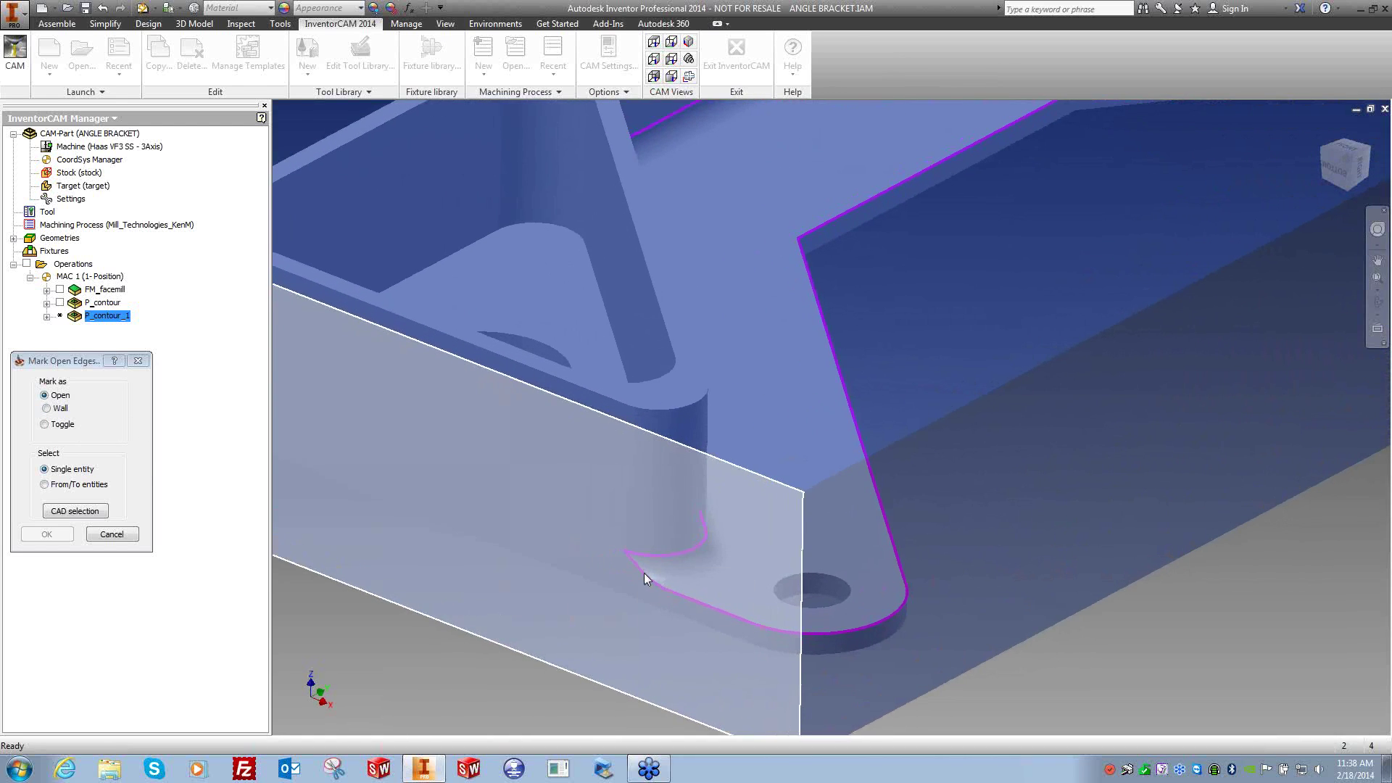
{"action": "right_click", "coordinate": [643, 573]}
{"action": "left_click", "coordinate": [666, 578]}
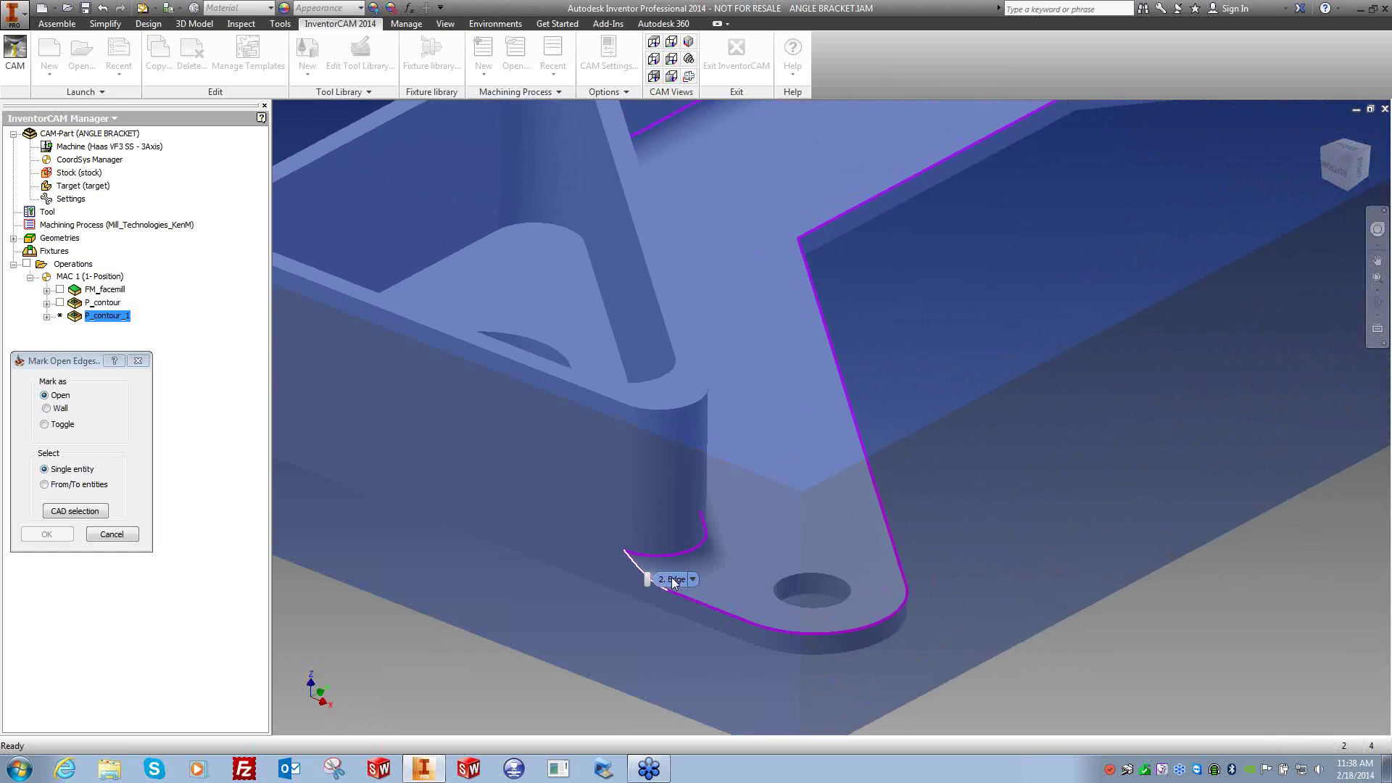
{"action": "left_click", "coordinate": [673, 579]}
{"action": "right_click", "coordinate": [693, 597]}
{"action": "left_click", "coordinate": [717, 603]}
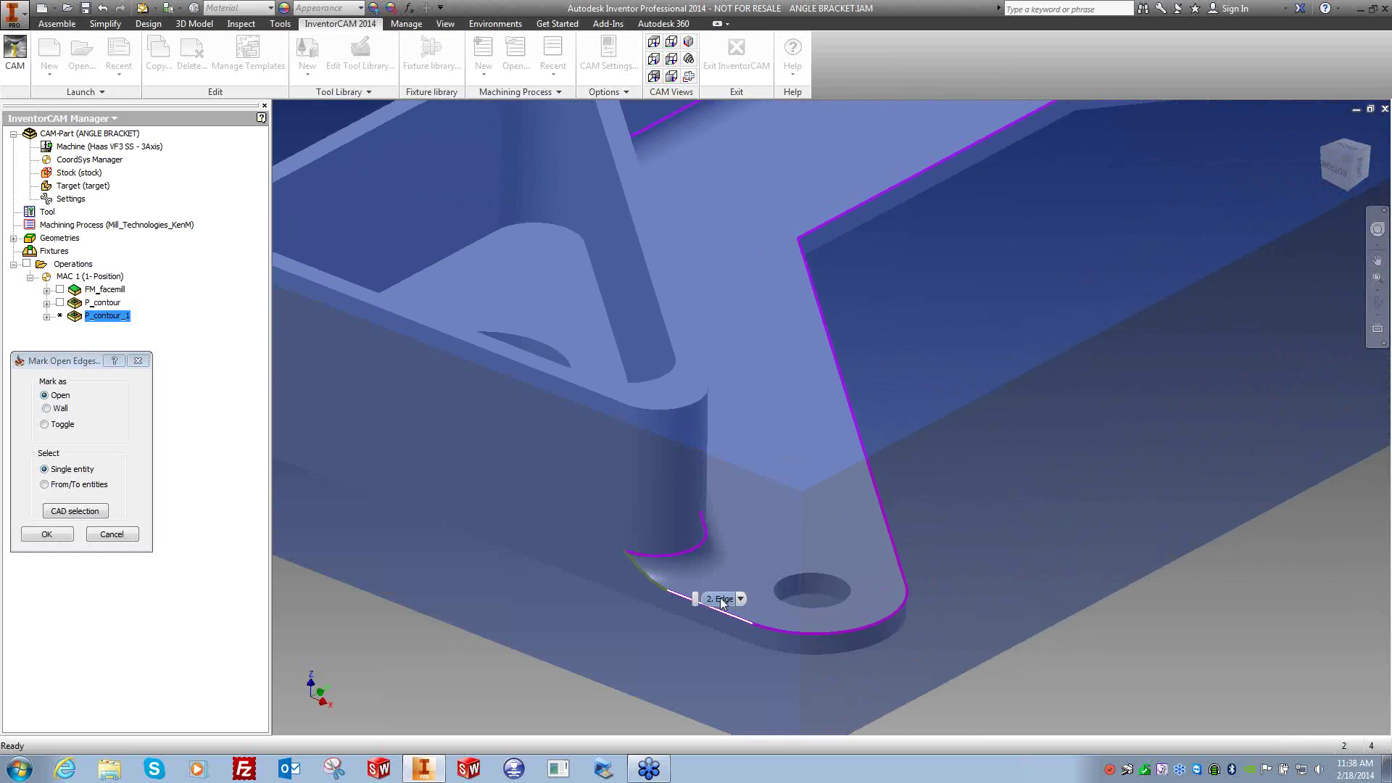
{"action": "right_click", "coordinate": [789, 630]}
{"action": "left_click", "coordinate": [810, 635]}
{"action": "left_click", "coordinate": [899, 565]}
Mark the flange's straight middle outer edge and the angled edge leading to the other mounting lobe as open.
{"action": "middle_click_drag", "start_coordinate": [892, 559], "coordinate": [935, 351], "text": "shift"}
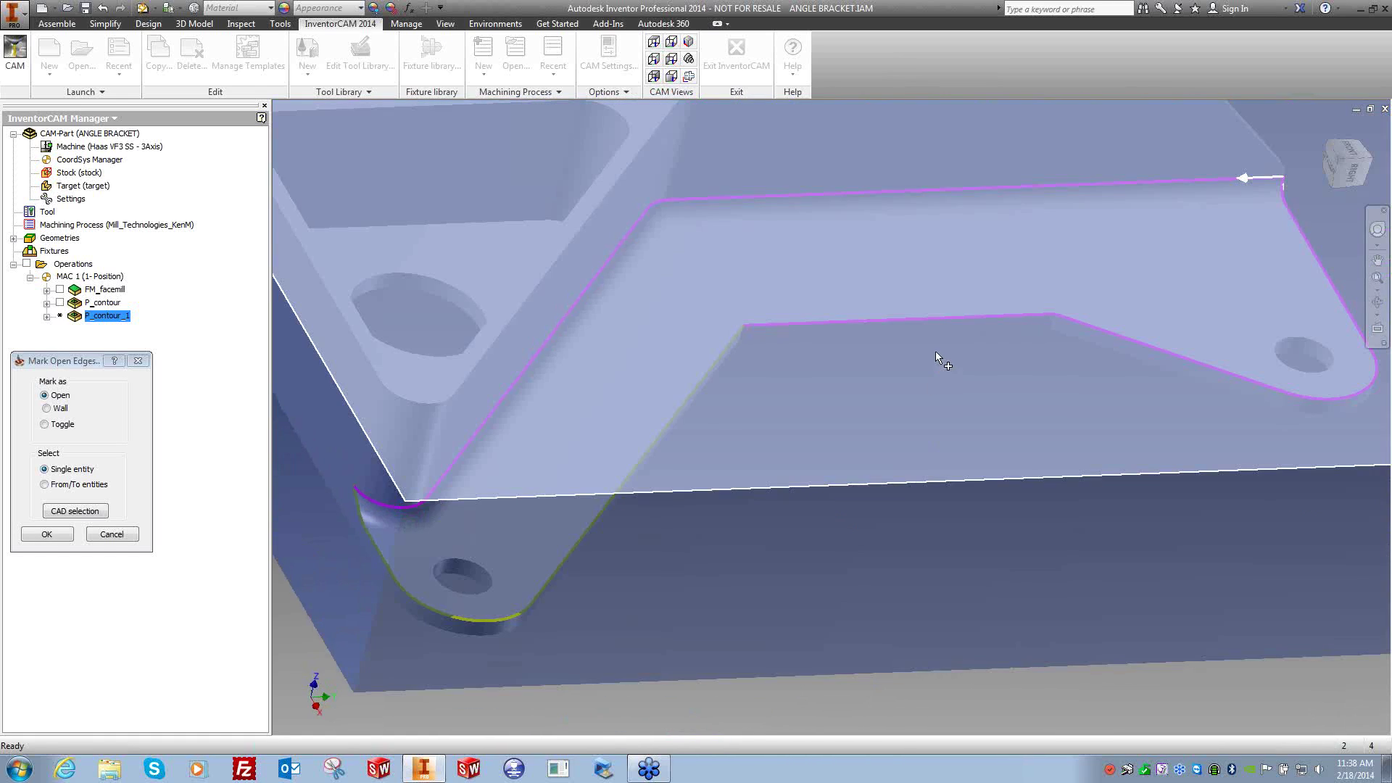
{"action": "right_click", "coordinate": [946, 317]}
{"action": "left_click", "coordinate": [944, 316]}
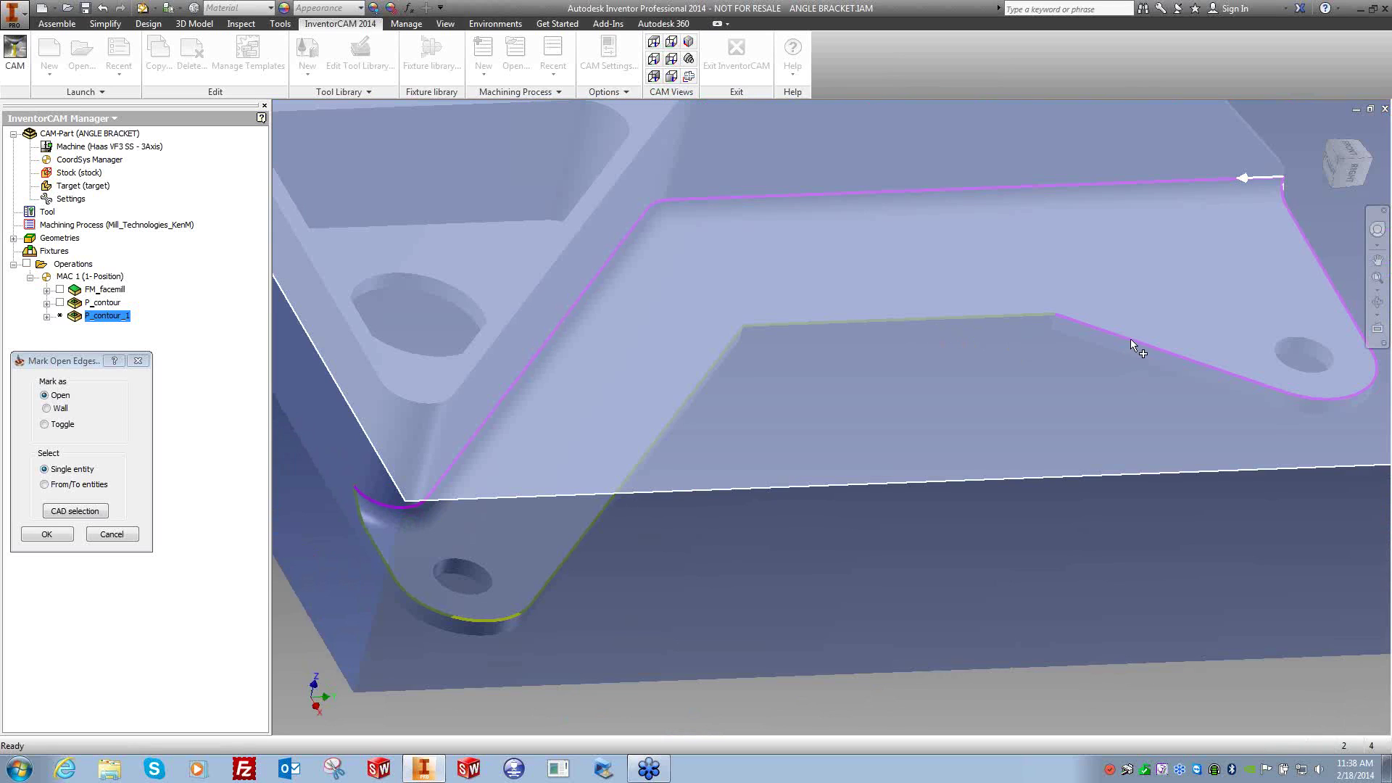
{"action": "right_click", "coordinate": [1129, 338]}
{"action": "left_click", "coordinate": [1159, 342]}
Mark the remaining edges around the other mounting lobe up to the chain's start point as open, and accept the open edges.
{"action": "middle_click_drag", "start_coordinate": [1146, 345], "coordinate": [1116, 495], "text": "shift"}
{"action": "right_click", "coordinate": [1115, 494]}
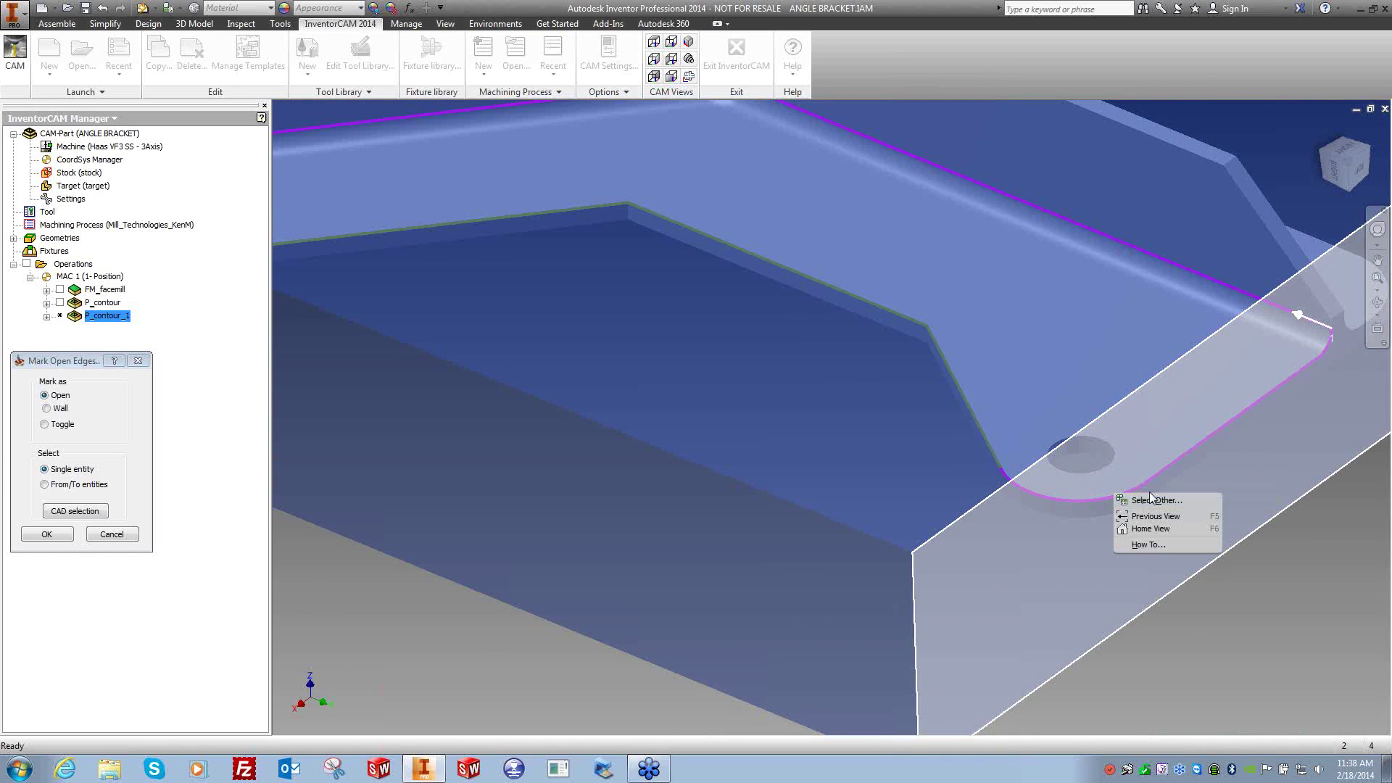
{"action": "left_click", "coordinate": [1148, 499]}
{"action": "right_click", "coordinate": [1212, 435]}
{"action": "left_click", "coordinate": [1233, 435]}
{"action": "right_click", "coordinate": [1328, 347]}
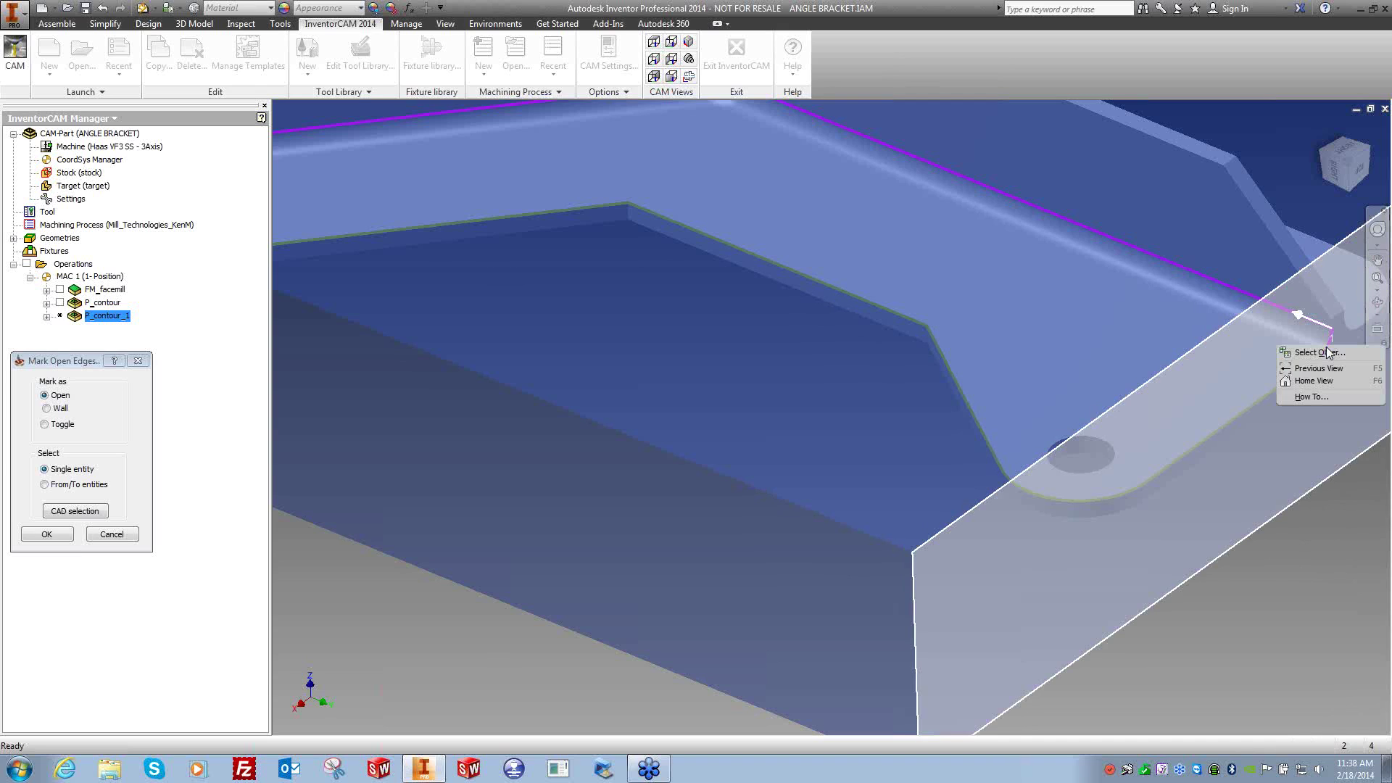
{"action": "left_click", "coordinate": [1301, 357]}
{"action": "scroll", "coordinate": [1128, 534], "scroll_direction": "down", "scroll_amount": 4}
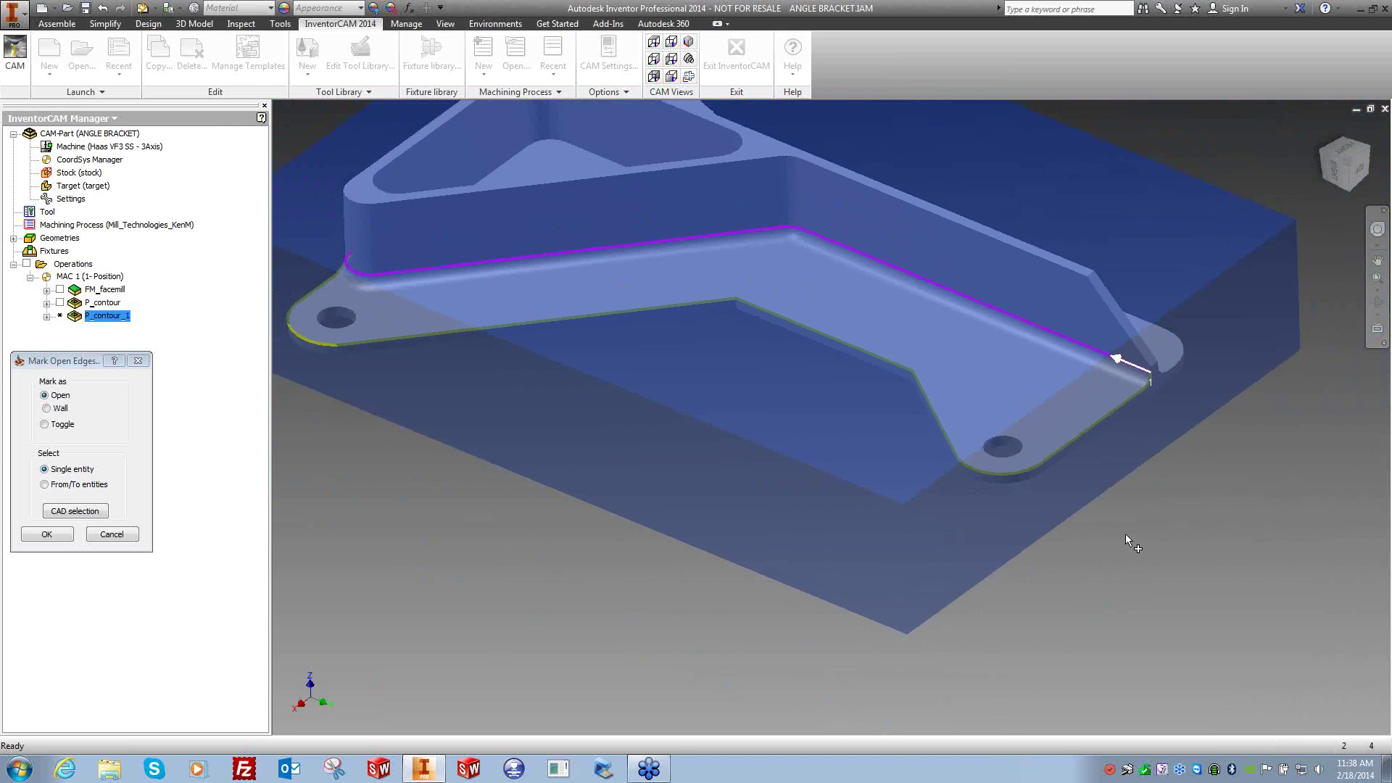
{"action": "middle_click_drag", "start_coordinate": [1128, 534], "coordinate": [1147, 471], "text": "shift"}
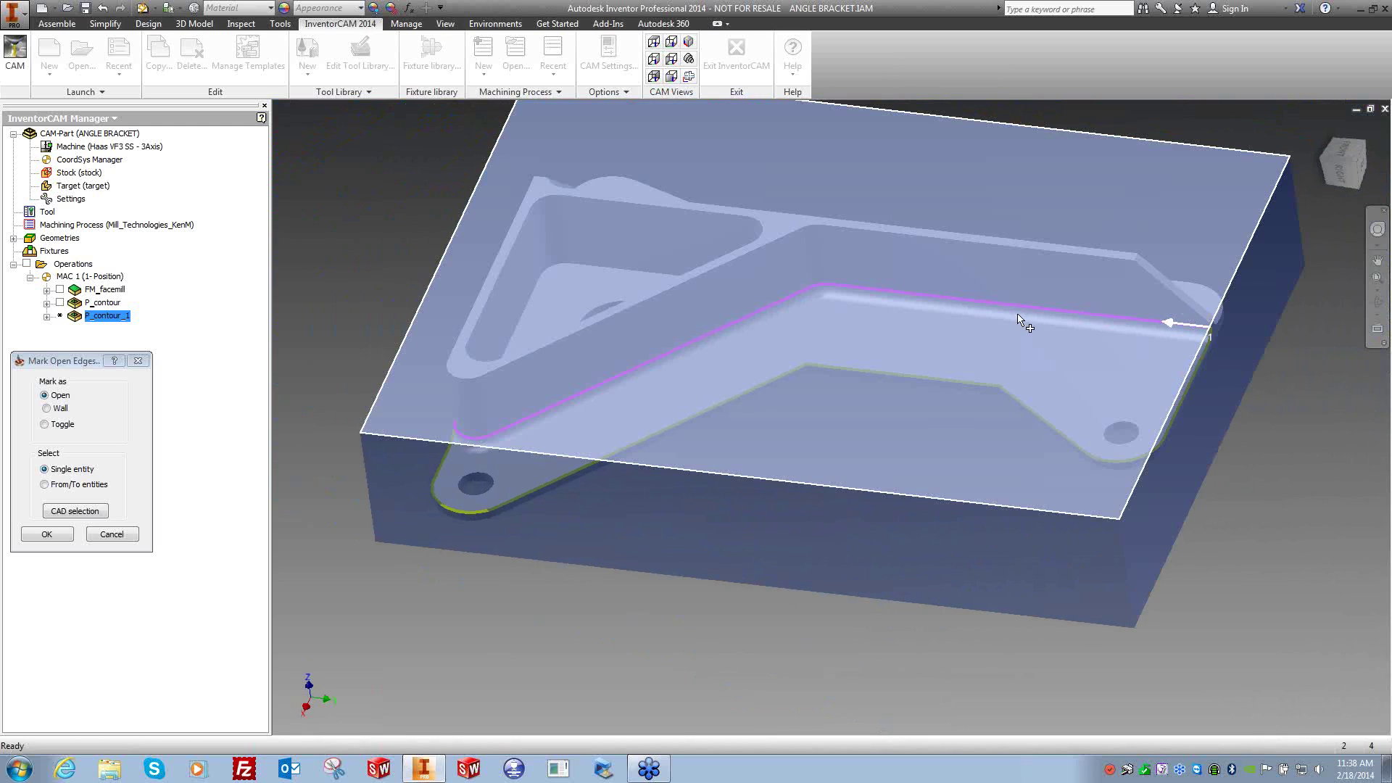
{"action": "middle_click_drag", "start_coordinate": [606, 624], "coordinate": [473, 444], "text": "shift"}
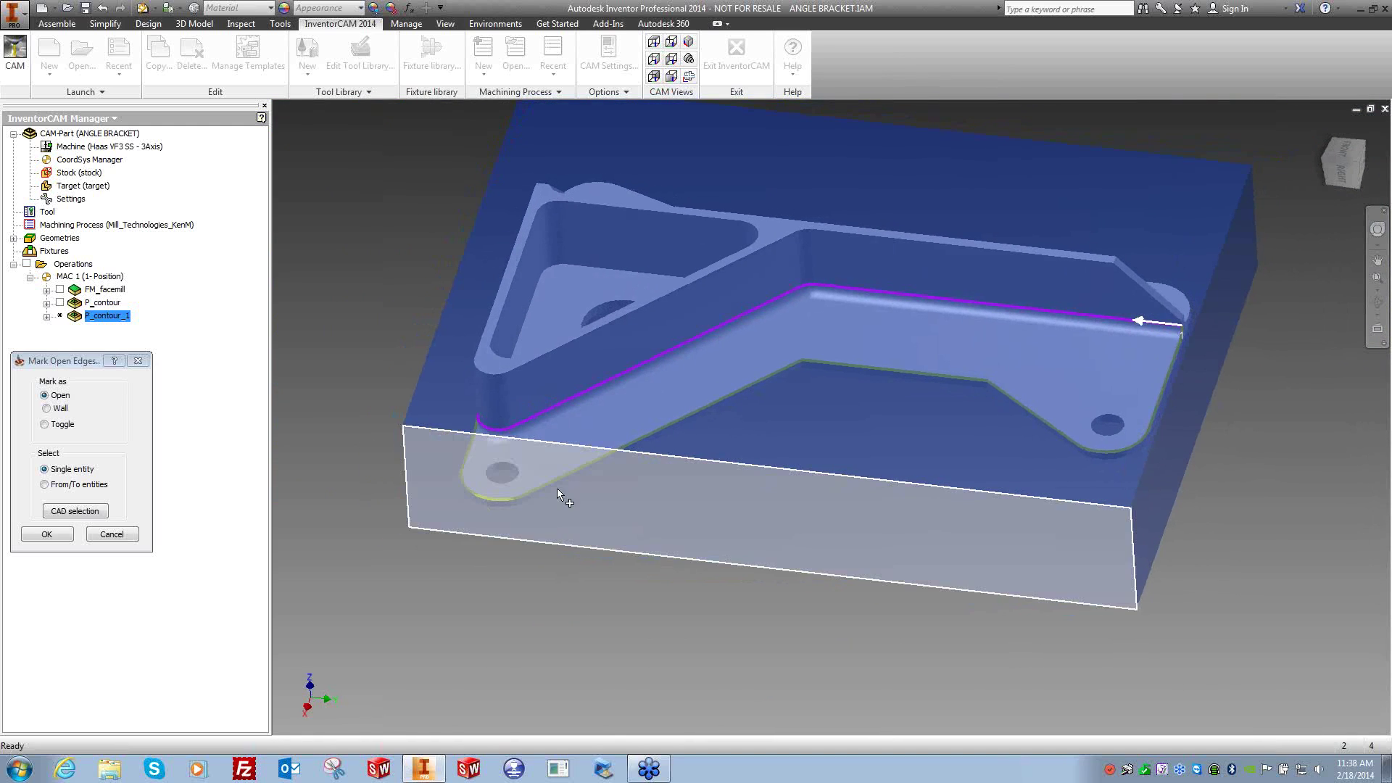
{"action": "middle_click_drag", "start_coordinate": [572, 642], "coordinate": [573, 642], "text": "shift"}
{"action": "left_click", "coordinate": [47, 534]}
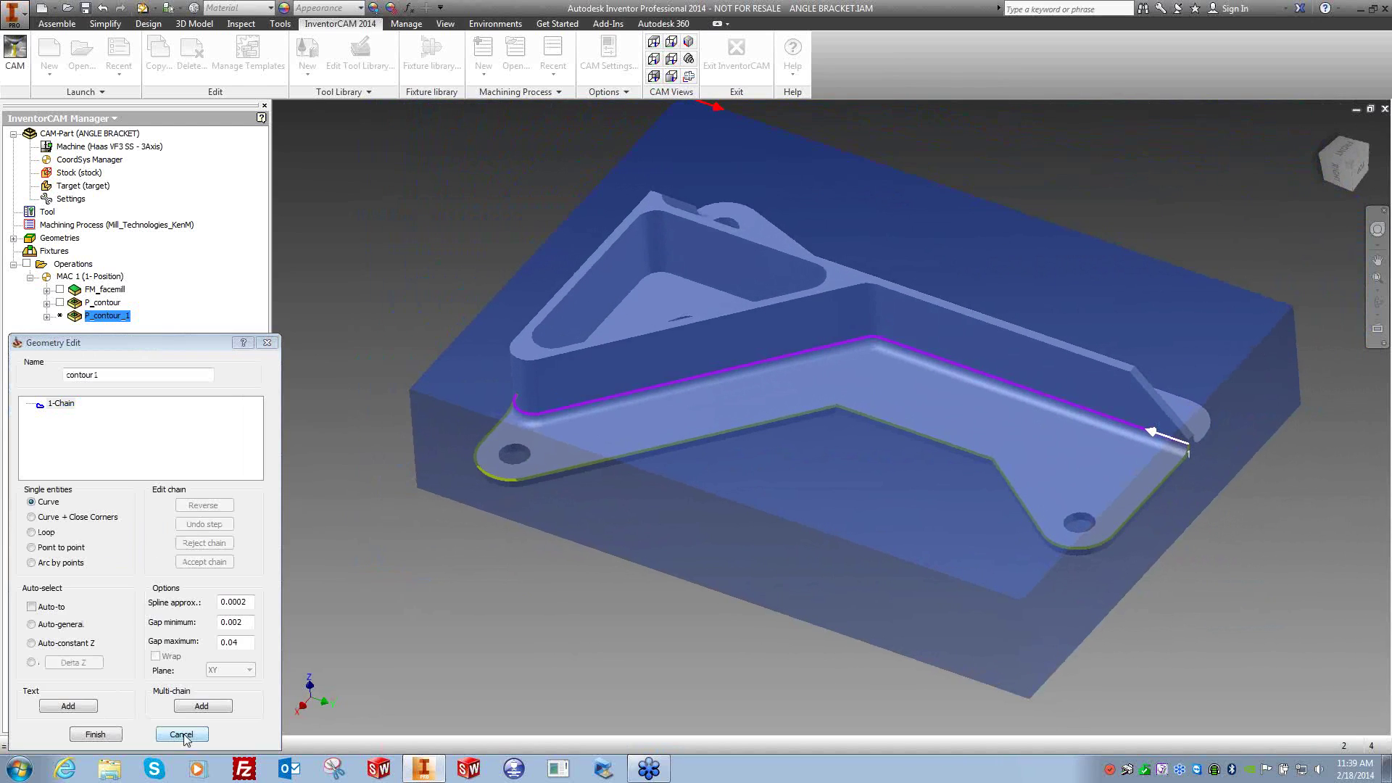
Name the new pocket geometry Step and finish the geometry definition.
{"action": "double_click", "coordinate": [114, 374]}
{"action": "type", "text": "Step"}
{"action": "left_click", "coordinate": [95, 734]}
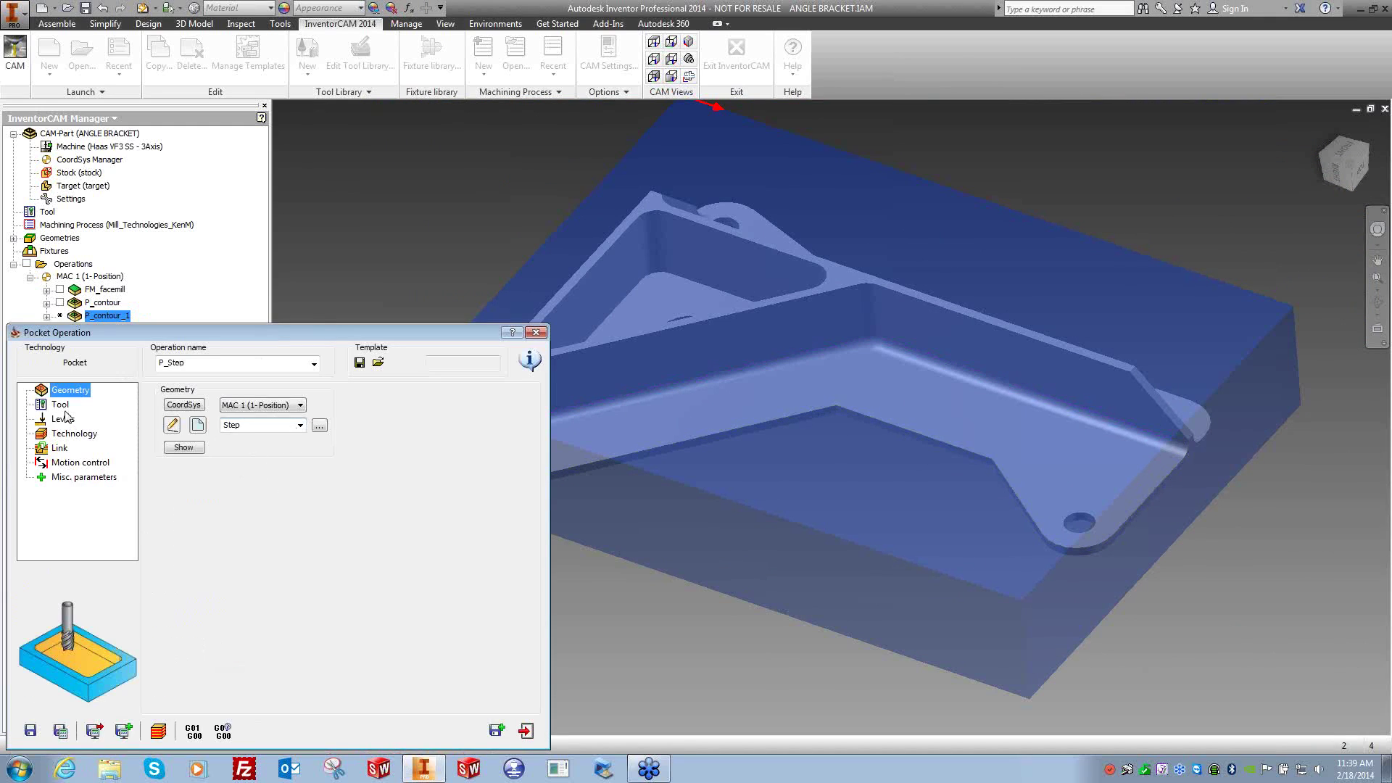
Add a bull nose mill for the operation, described as "Ø0.5 4FL Bullnose W/R0.125 Tip Radius".
{"action": "left_click", "coordinate": [61, 404]}
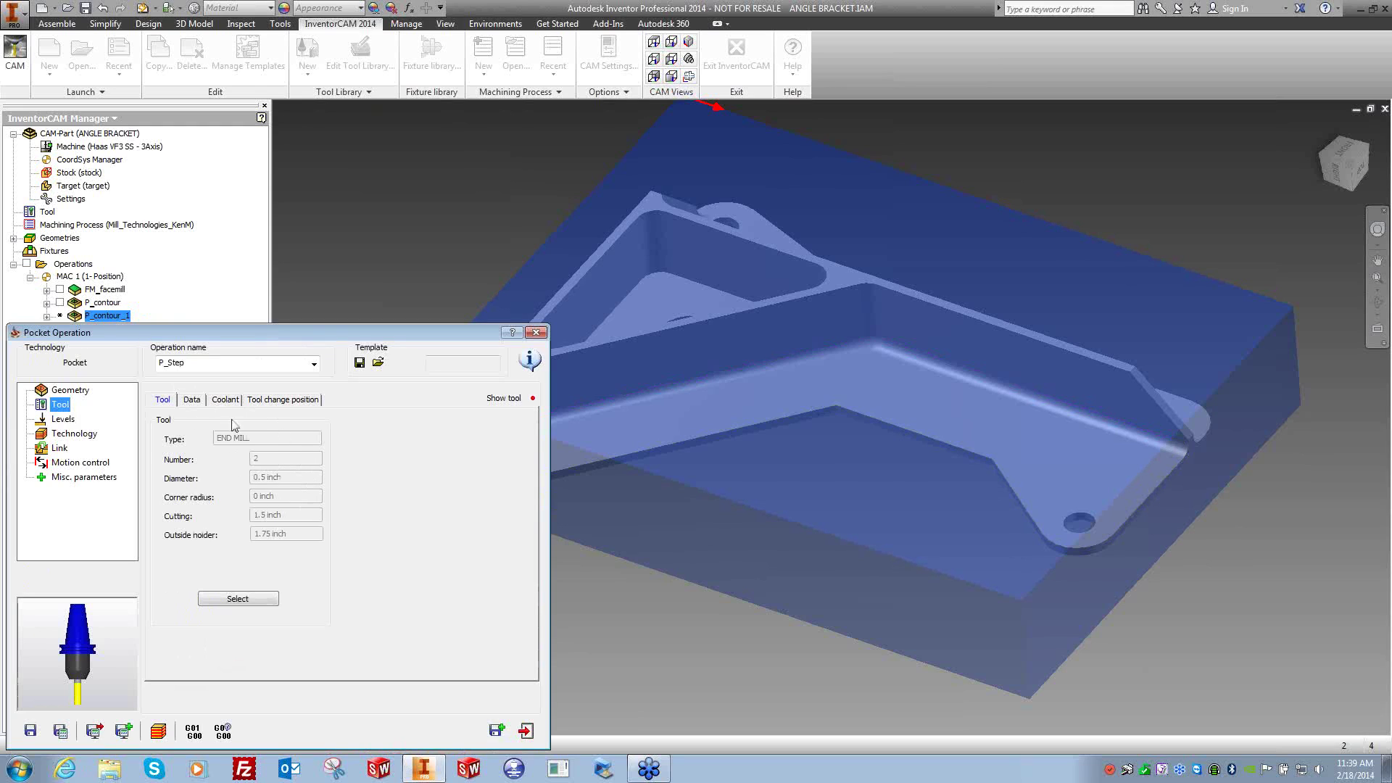
{"action": "left_click", "coordinate": [235, 603]}
{"action": "left_click", "coordinate": [29, 705]}
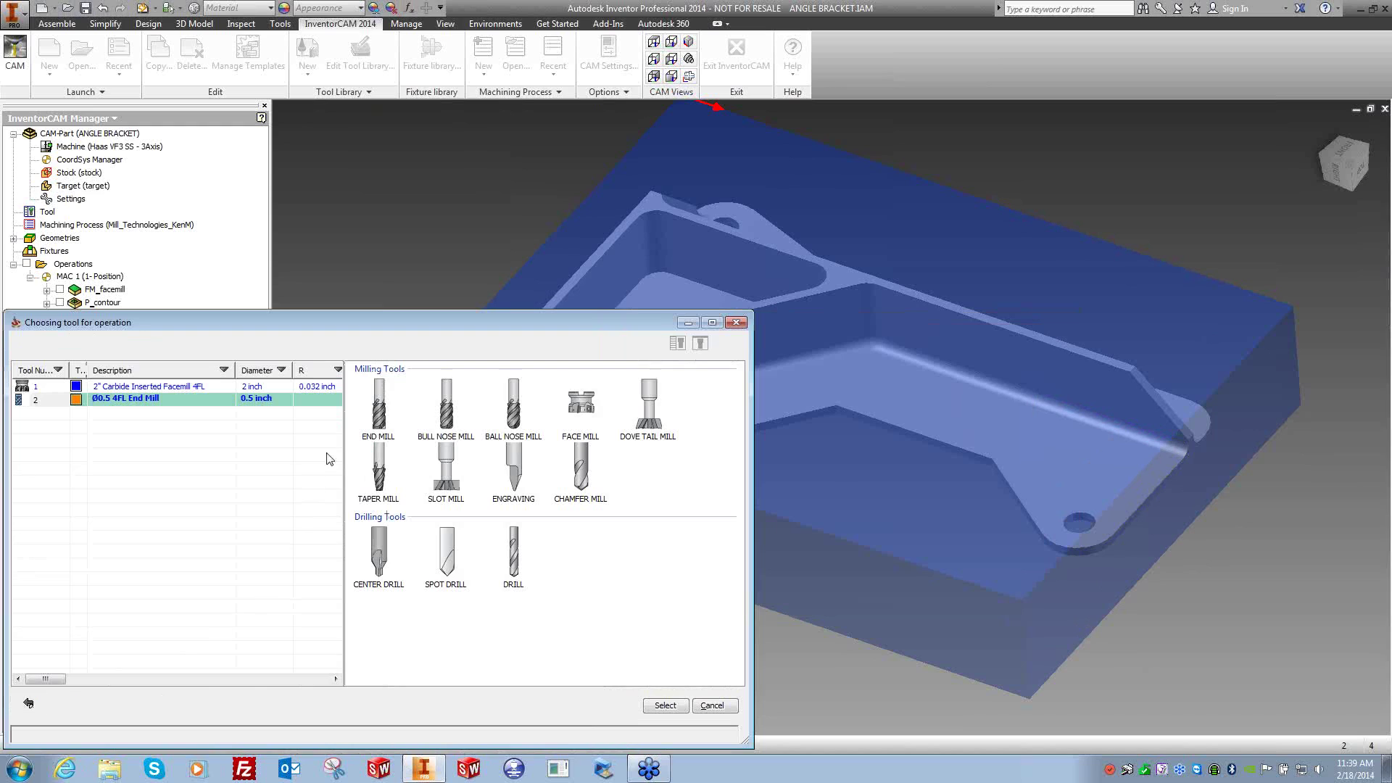
{"action": "left_click", "coordinate": [449, 410]}
{"action": "left_click", "coordinate": [443, 409]}
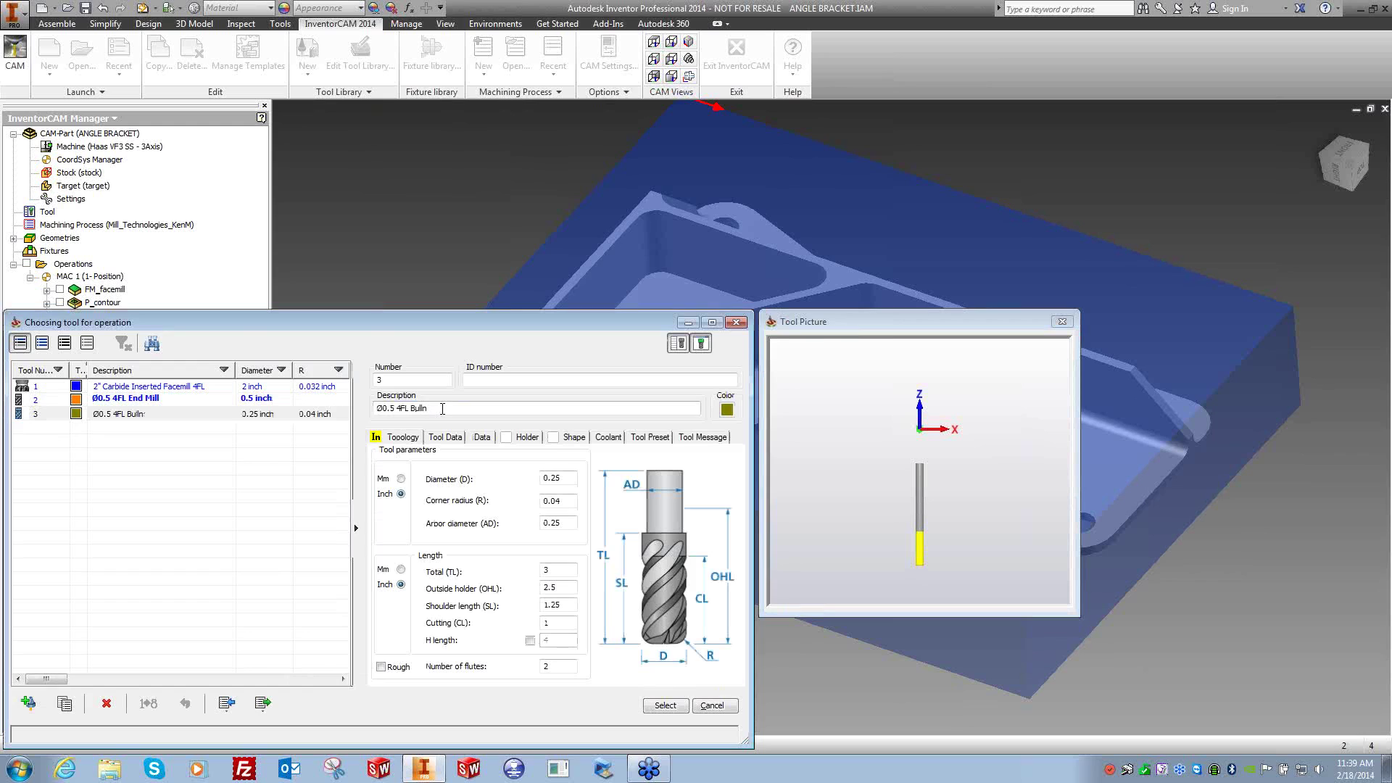
{"action": "type", "text": "W/R0.125 Tip Radius"}
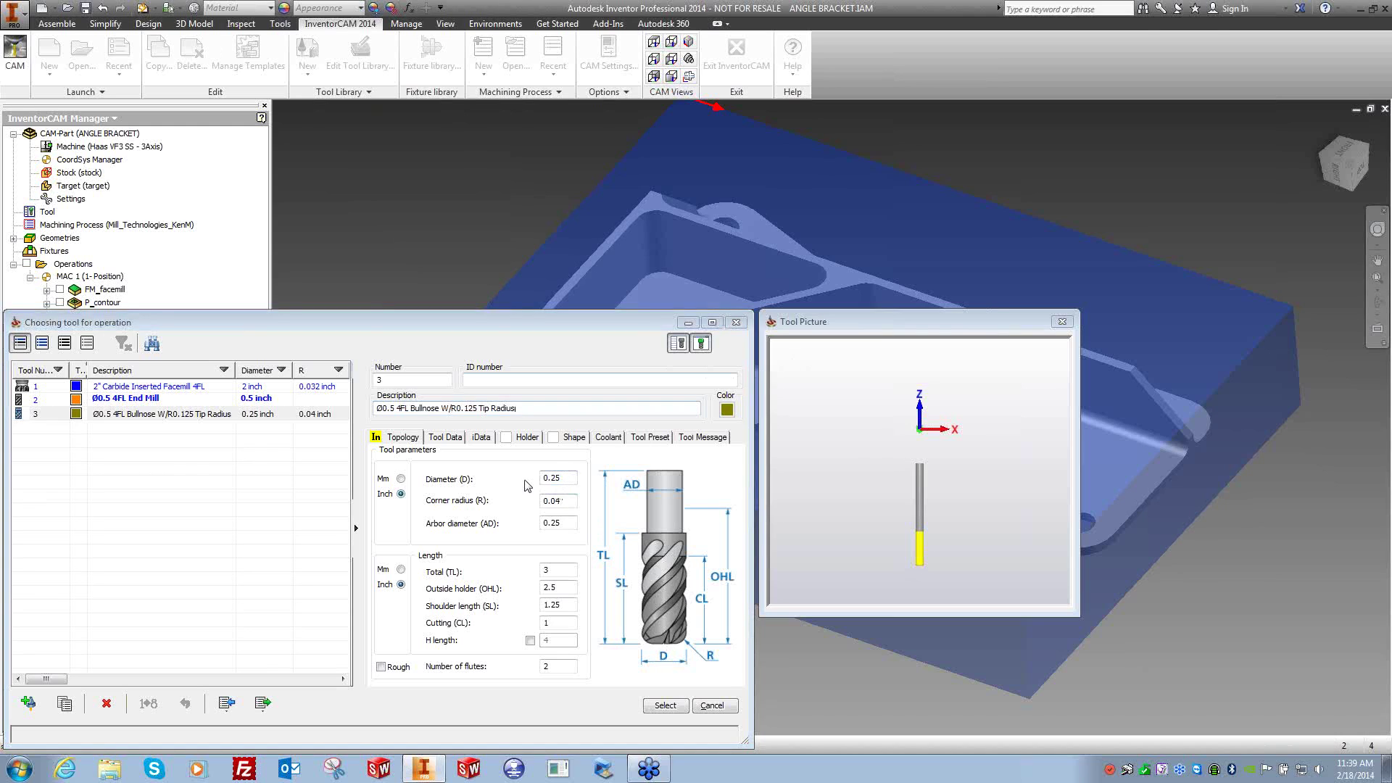
Set the bull nose mill's diameter to 0.5 inch and corner radius to 0.125 inch, and check the tip in the tool picture.
{"action": "left_click_drag", "start_coordinate": [564, 481], "coordinate": [529, 478]}
{"action": "type", "text": "0.5"}
{"action": "key", "text": "Tab"}
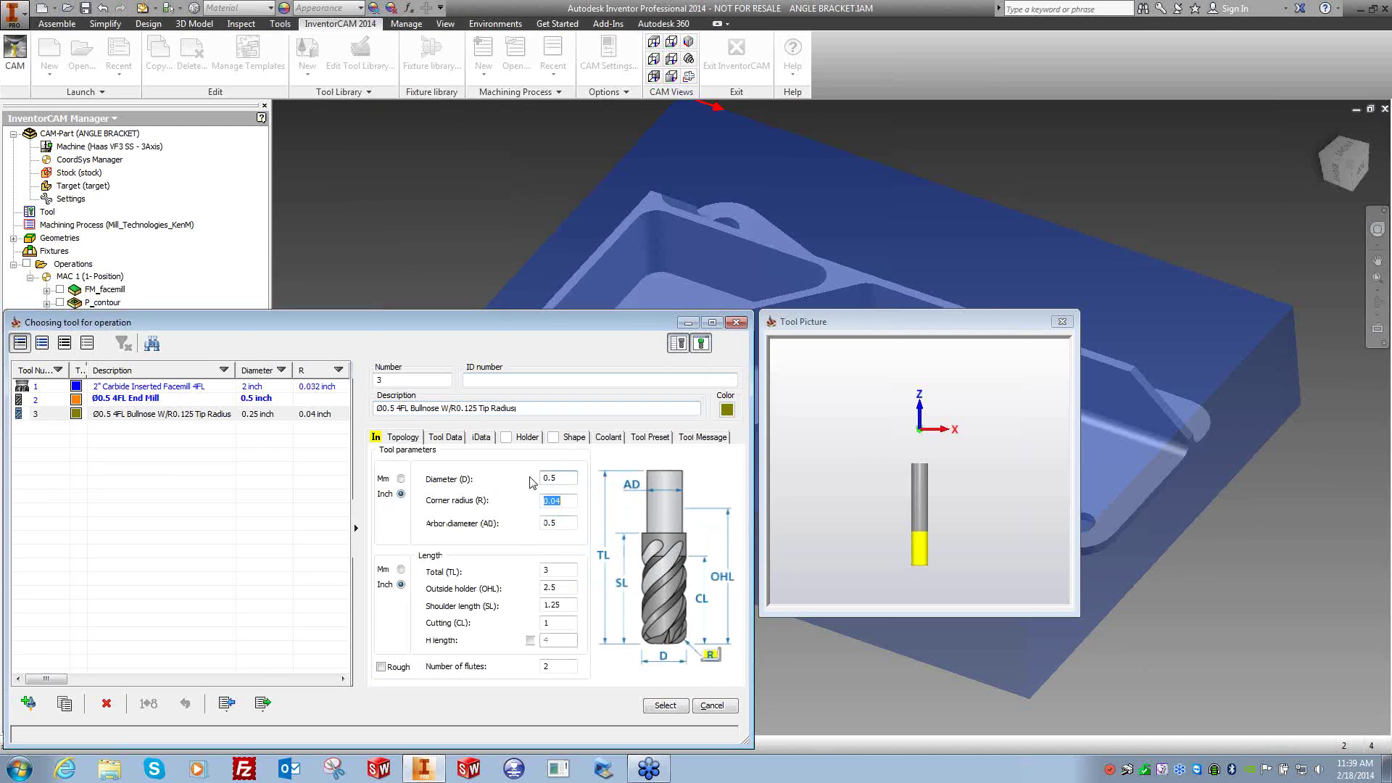
{"action": "type", "text": ".125"}
{"action": "key", "text": "Tab"}
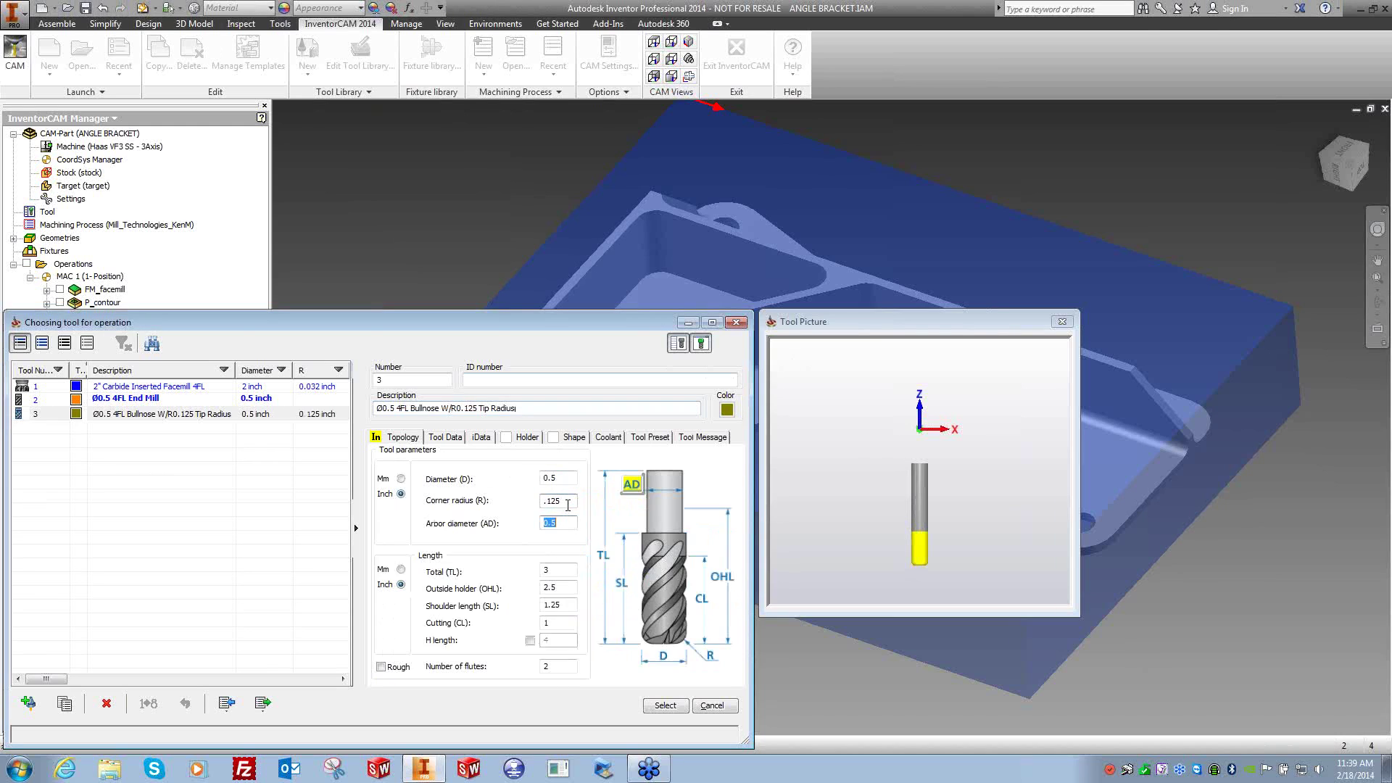
{"action": "left_click", "coordinate": [920, 571]}
{"action": "scroll", "coordinate": [911, 498], "scroll_direction": "up", "scroll_amount": 5}
{"action": "middle_click_drag", "start_coordinate": [911, 500], "coordinate": [937, 450]}
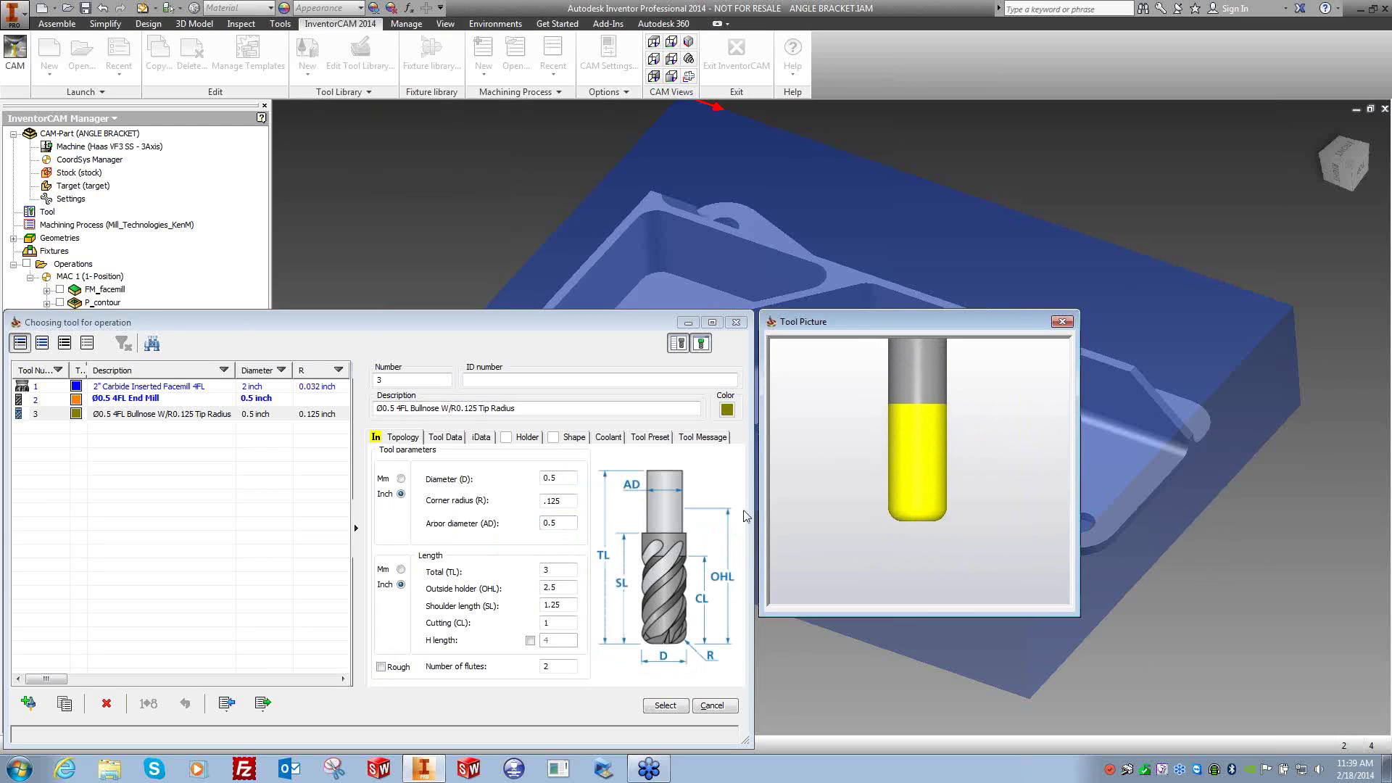
Set the outside holder length to 1.75, shoulder and cutting lengths to 1.5 and flutes to 4, and assign the tool to the operation.
{"action": "left_click", "coordinate": [567, 587]}
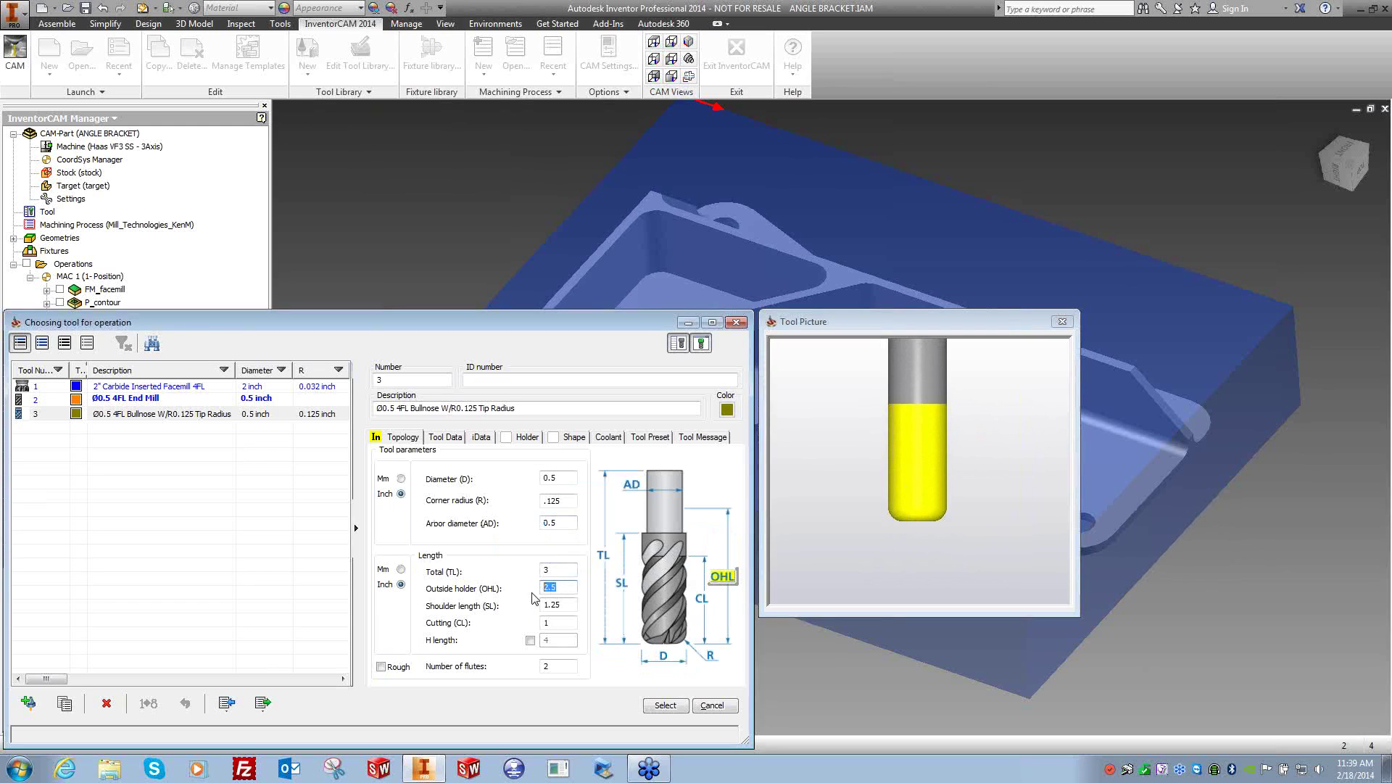
{"action": "type", "text": "1.75"}
{"action": "key", "text": "Tab"}
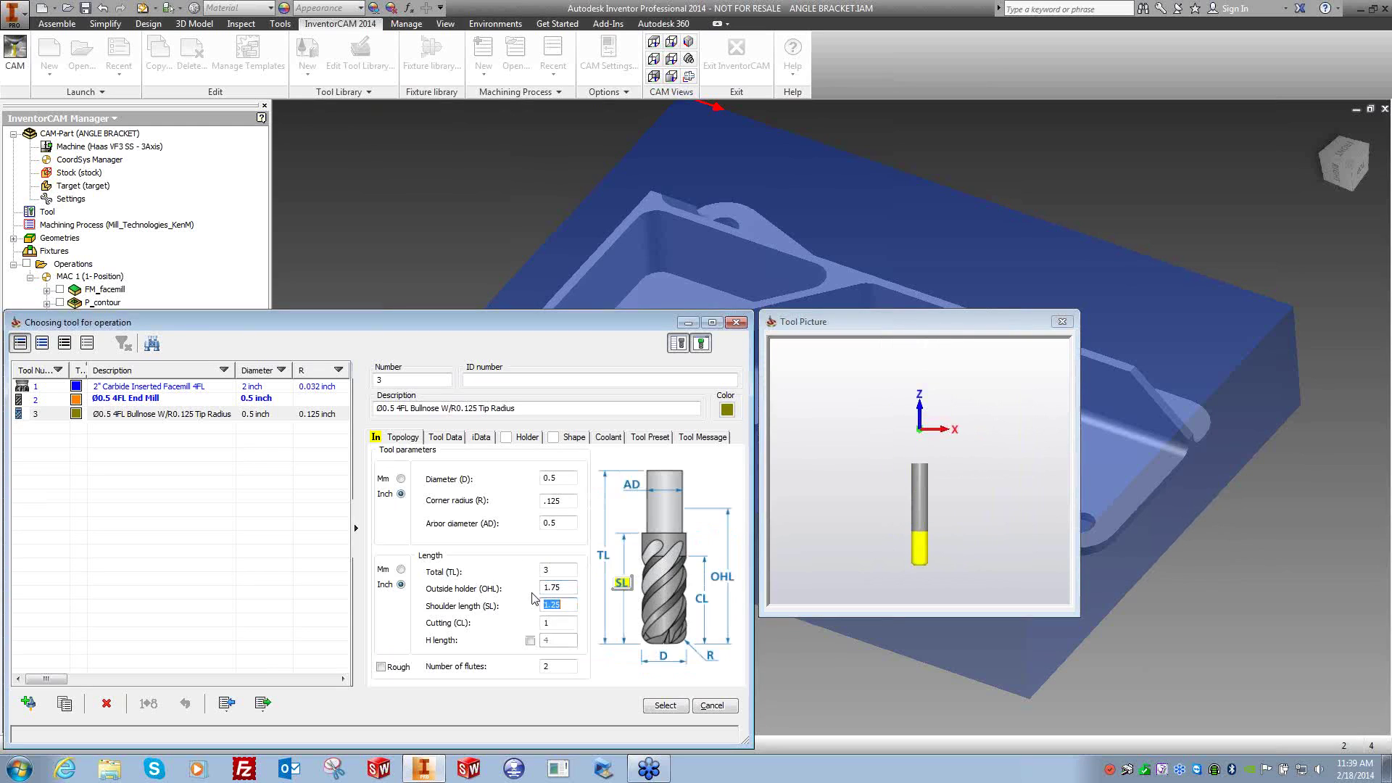
{"action": "type", "text": "1.5"}
{"action": "key", "text": "Tab"}
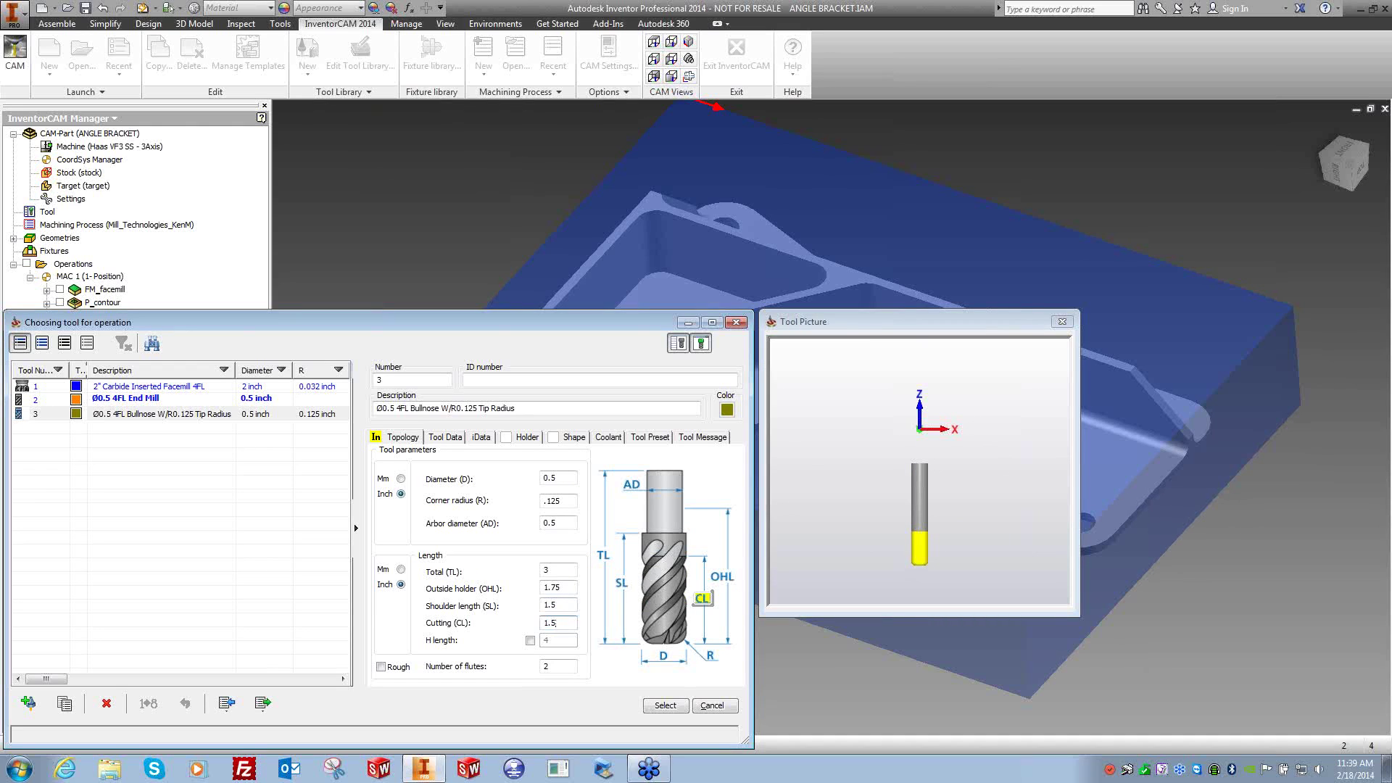
{"action": "type", "text": "1.5"}
{"action": "key", "text": "Tab"}
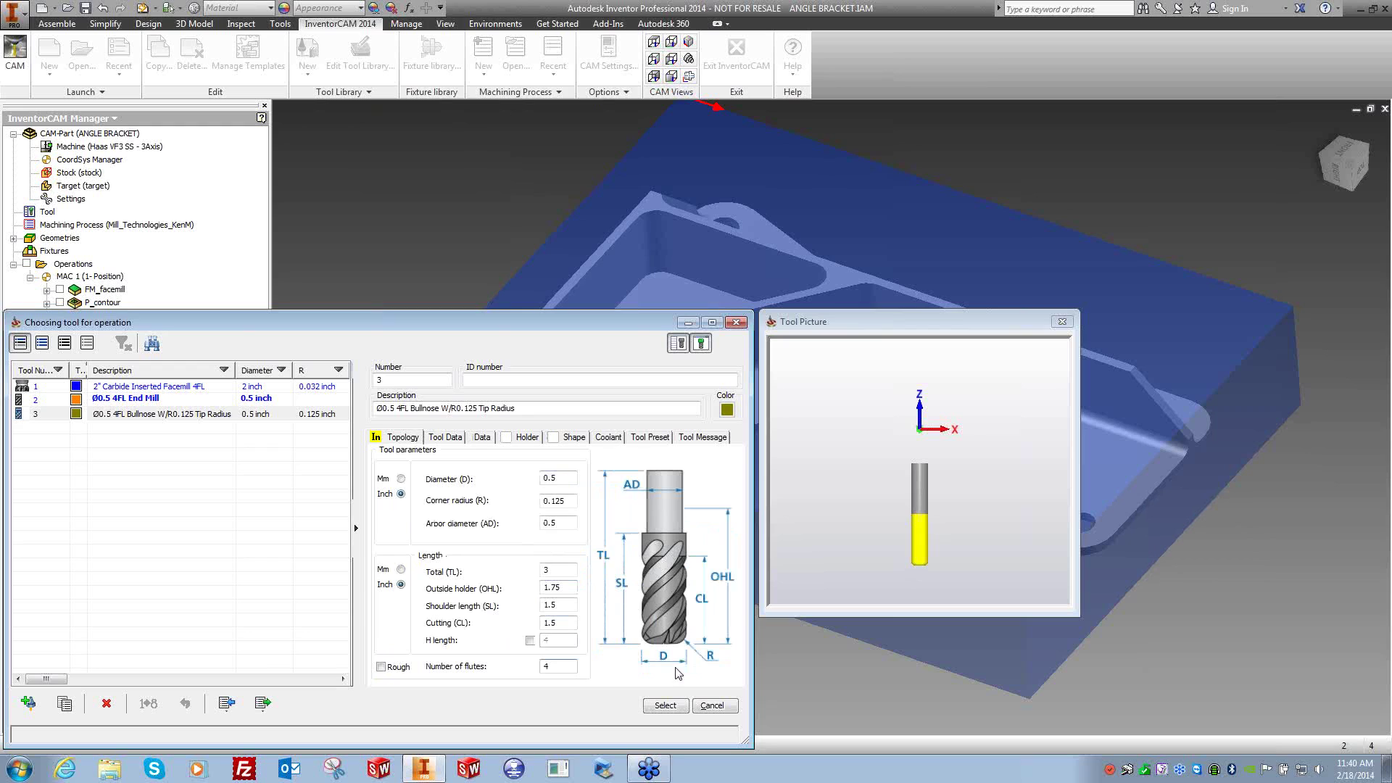
{"action": "left_click", "coordinate": [665, 705]}
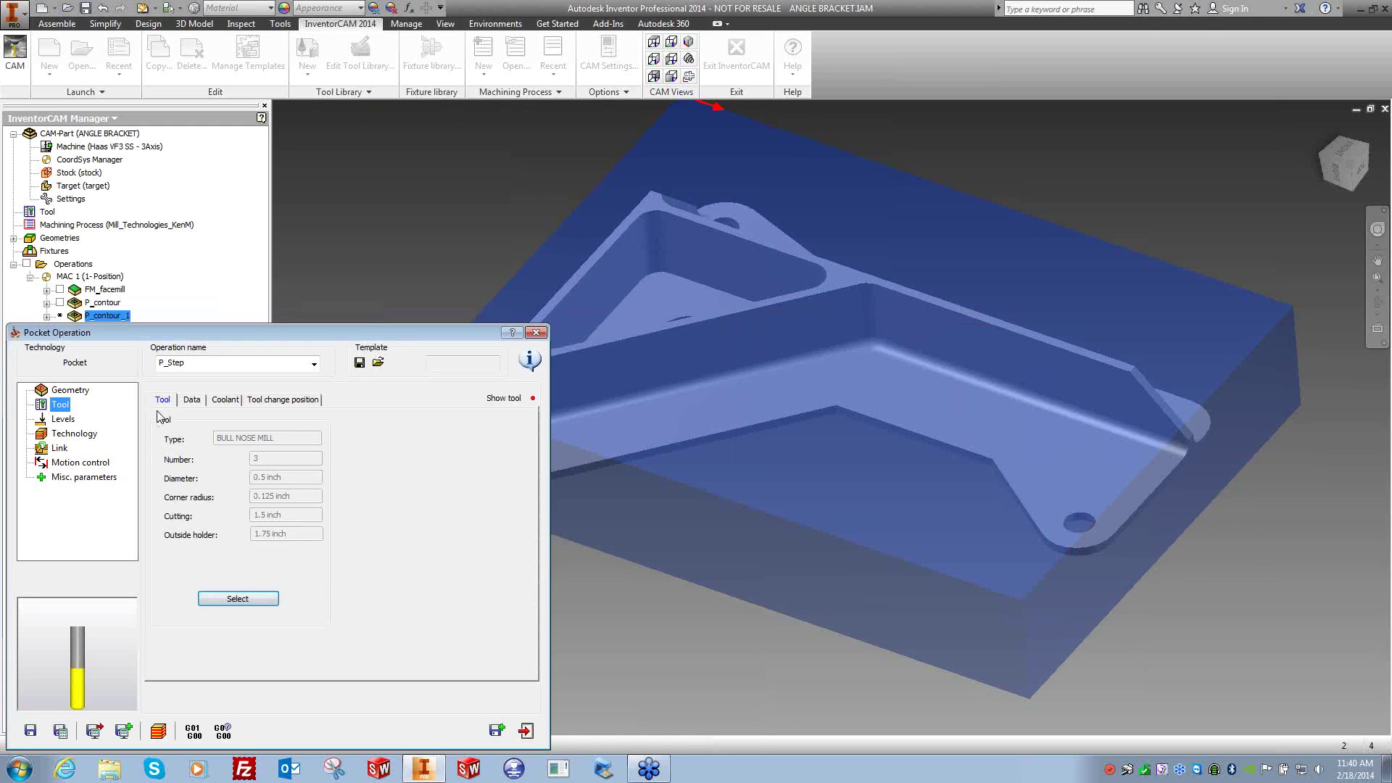
Set the pocket depth delta of the P_Step operation to 0.
{"action": "left_click", "coordinate": [72, 421]}
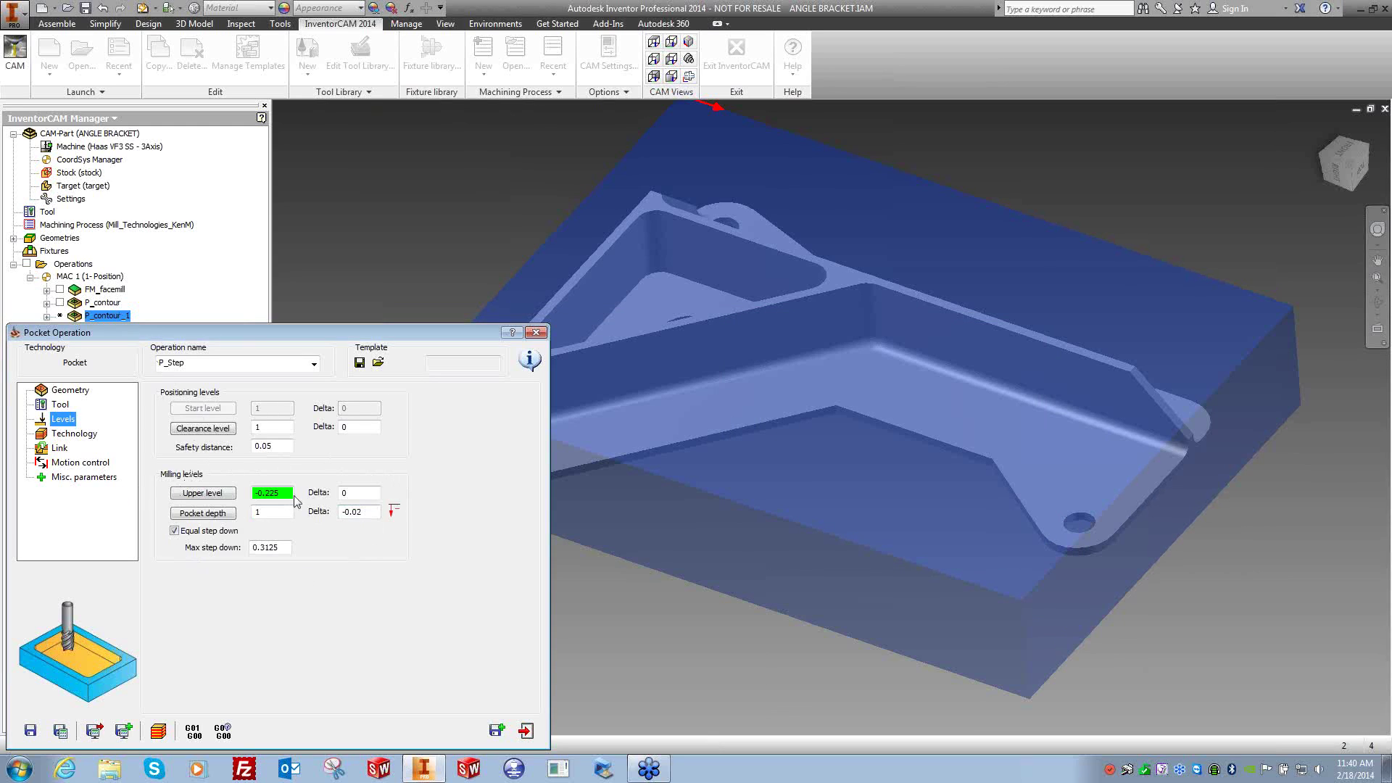
{"action": "left_click", "coordinate": [350, 511]}
{"action": "type", "text": "0"}
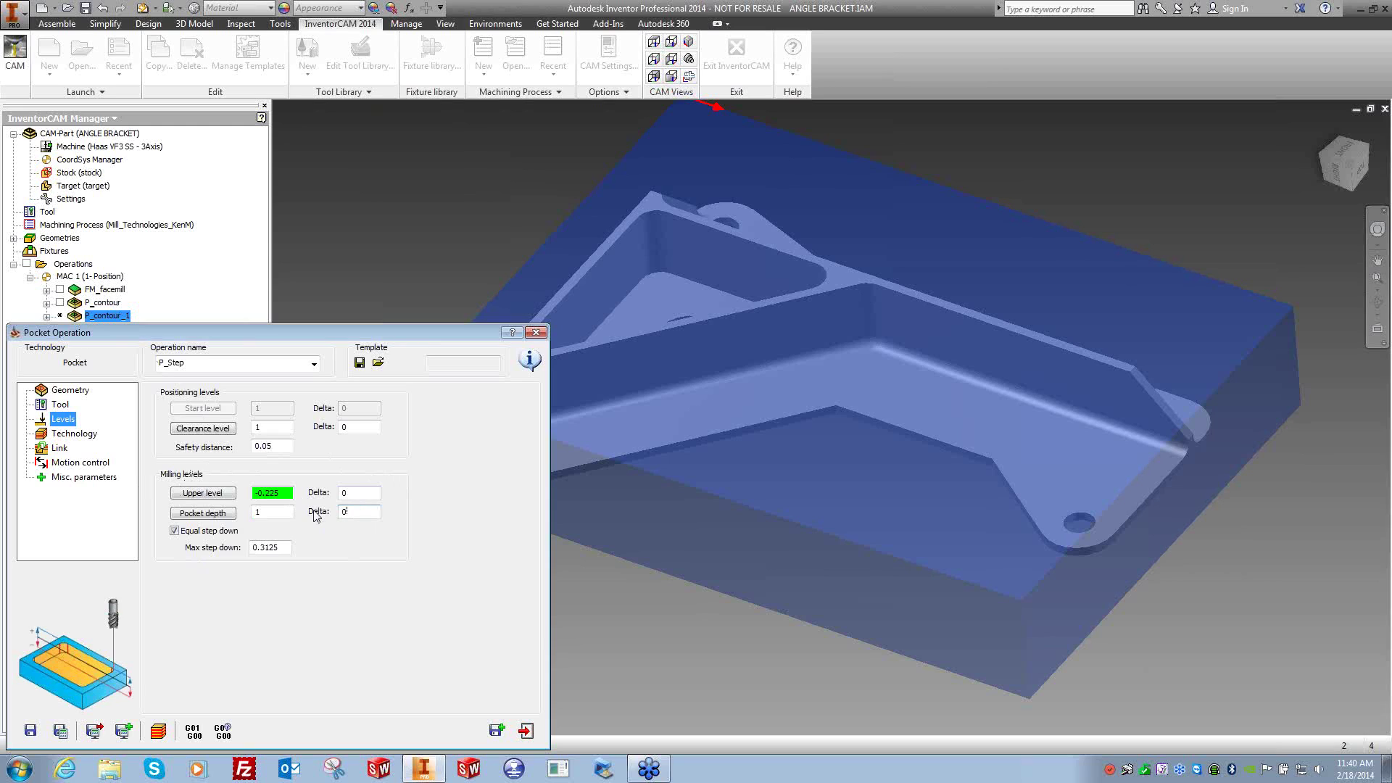
Pick the upper milling level again from the bracket's top face.
{"action": "left_click", "coordinate": [218, 497]}
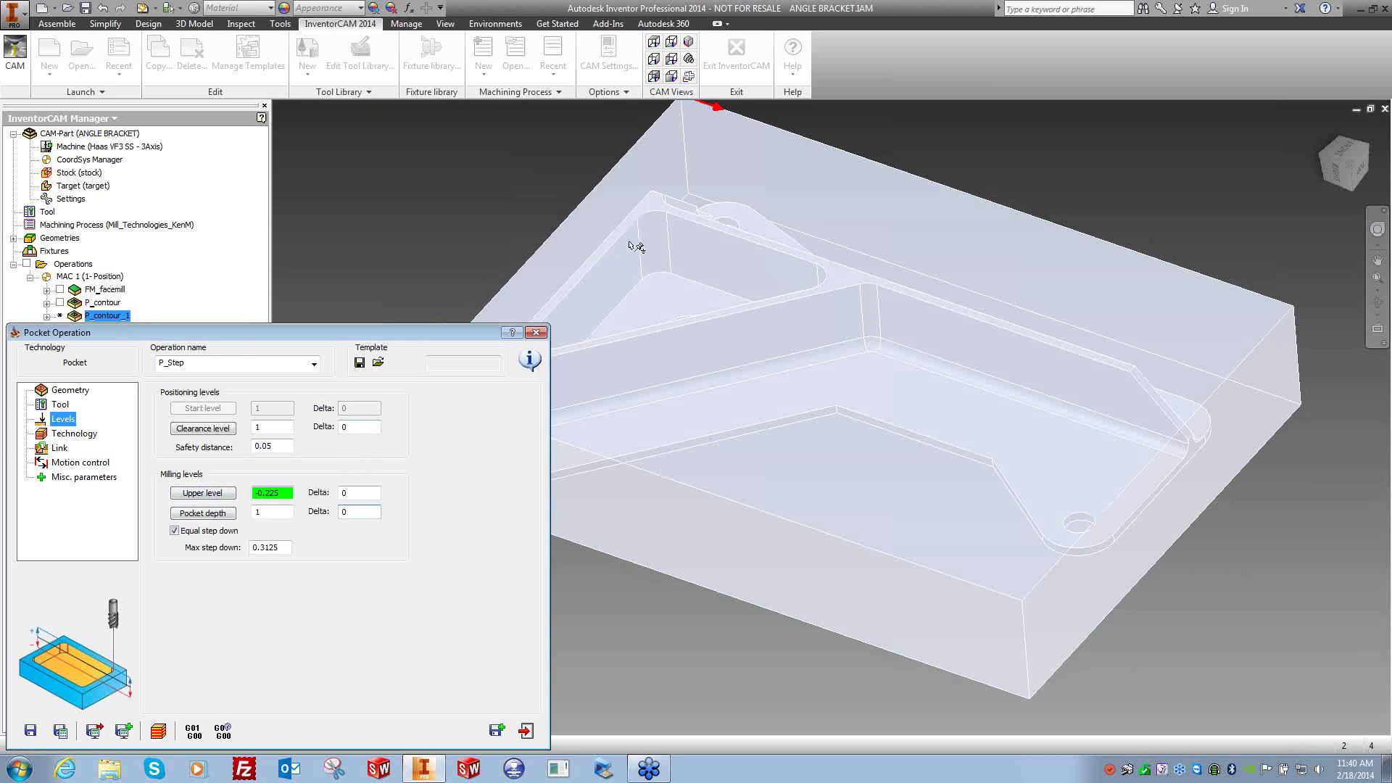
{"action": "left_click", "coordinate": [507, 315]}
{"action": "double_click", "coordinate": [272, 498]}
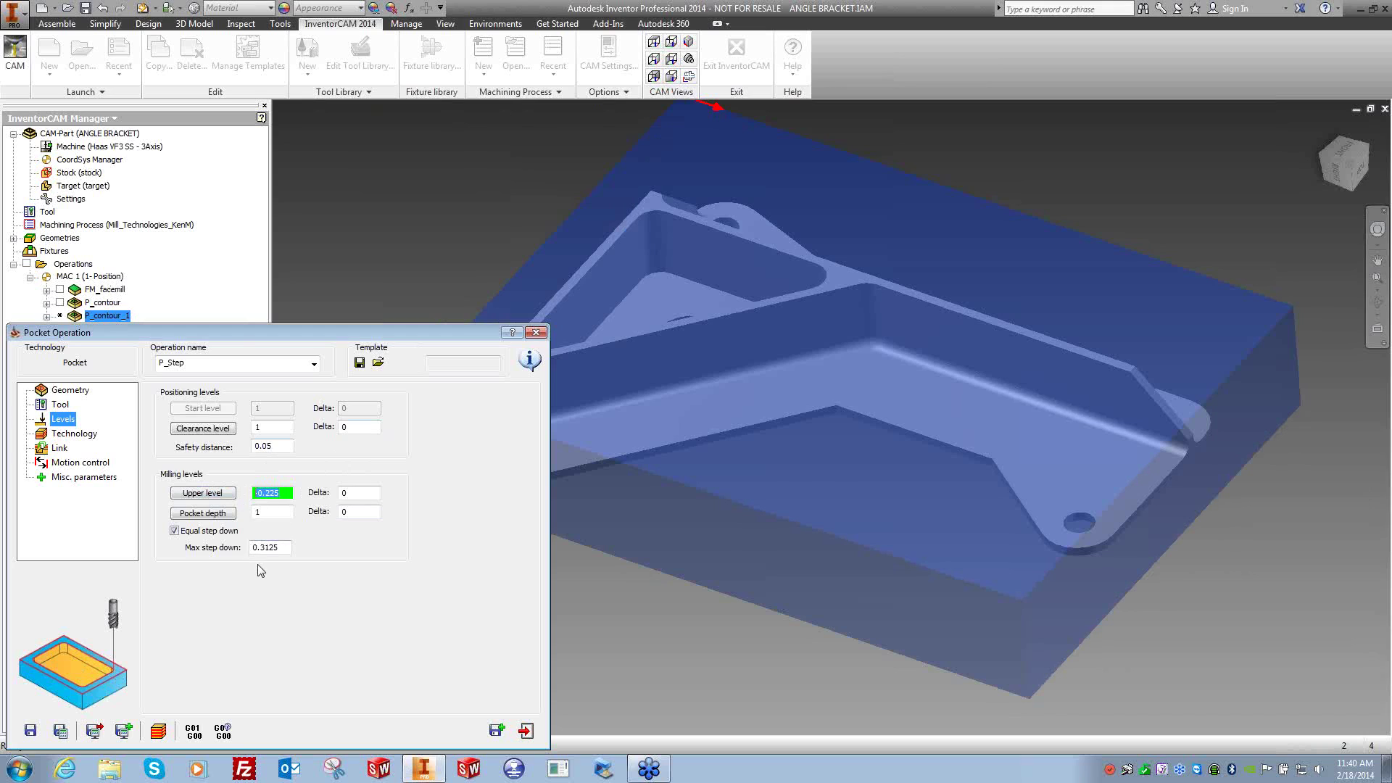
{"action": "left_click", "coordinate": [219, 496]}
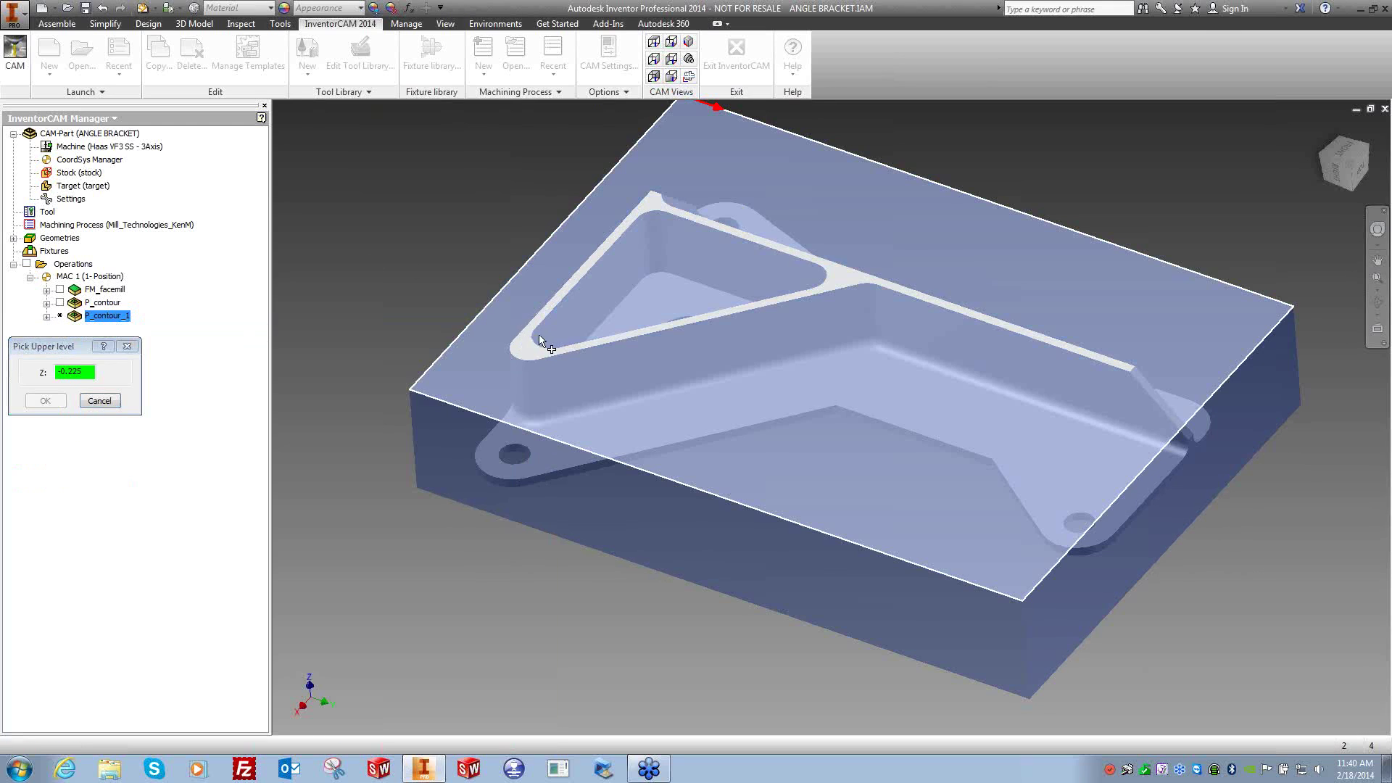
{"action": "left_click", "coordinate": [515, 327]}
{"action": "left_click", "coordinate": [45, 401]}
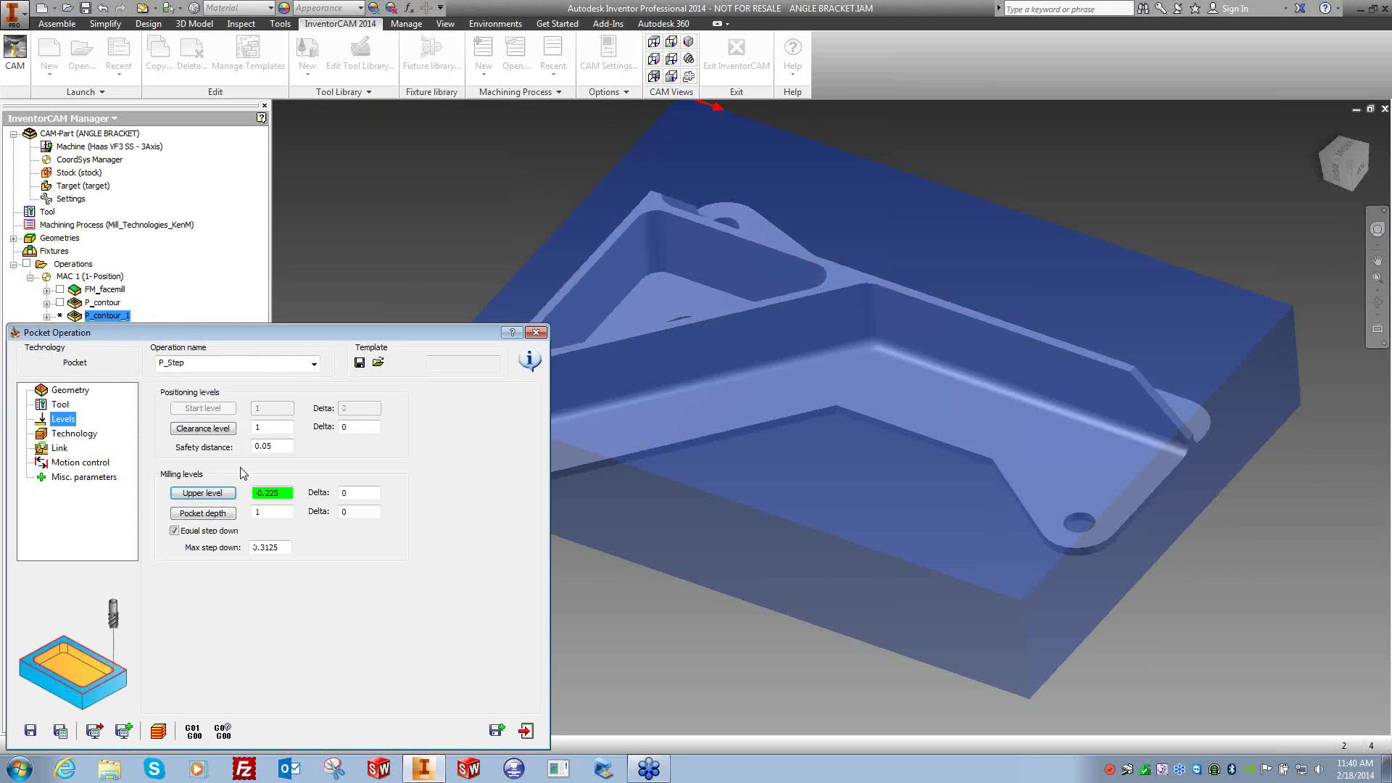
Pick the pocket depth from the flange's top face and select the maximum step down value.
{"action": "left_click", "coordinate": [214, 513]}
{"action": "right_click", "coordinate": [604, 434]}
{"action": "left_click", "coordinate": [630, 440]}
{"action": "left_click", "coordinate": [631, 442]}
{"action": "left_click", "coordinate": [45, 400]}
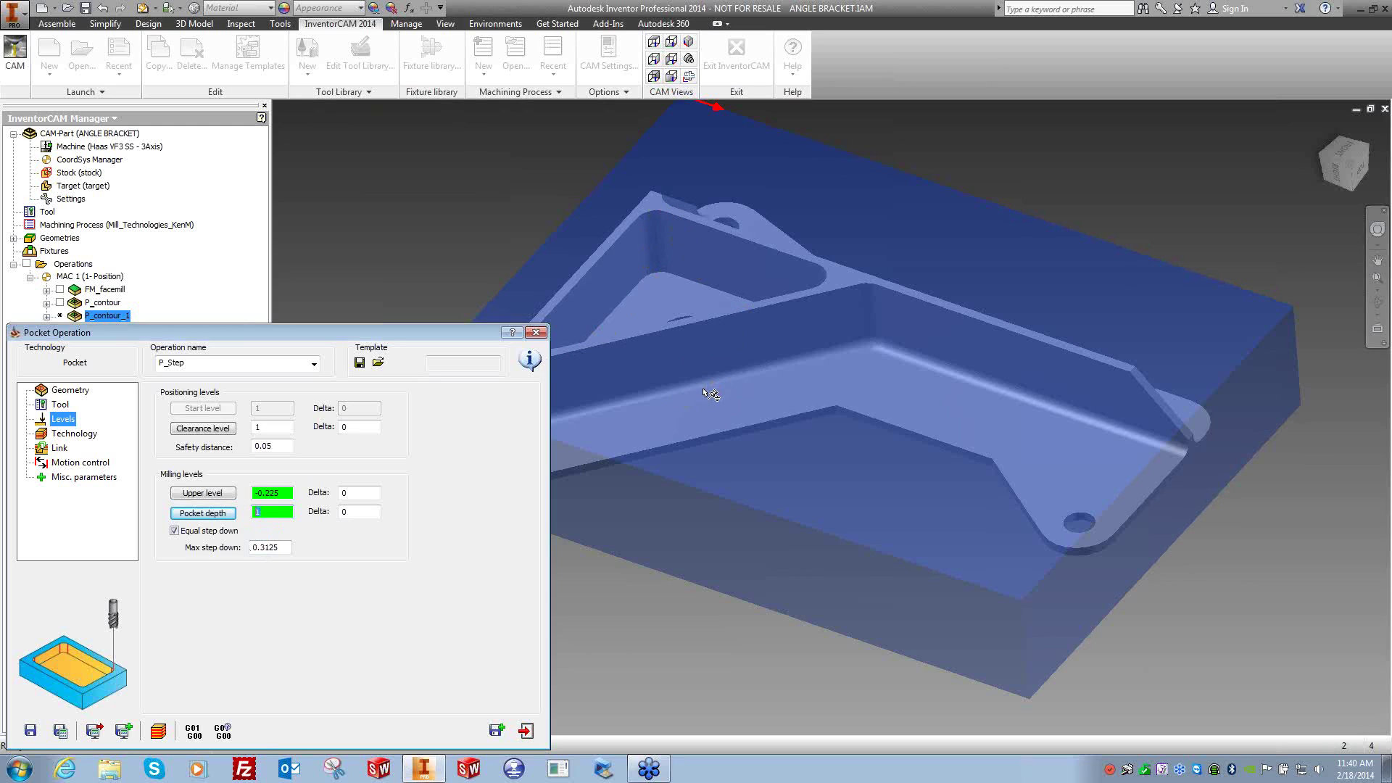
{"action": "double_click", "coordinate": [284, 547]}
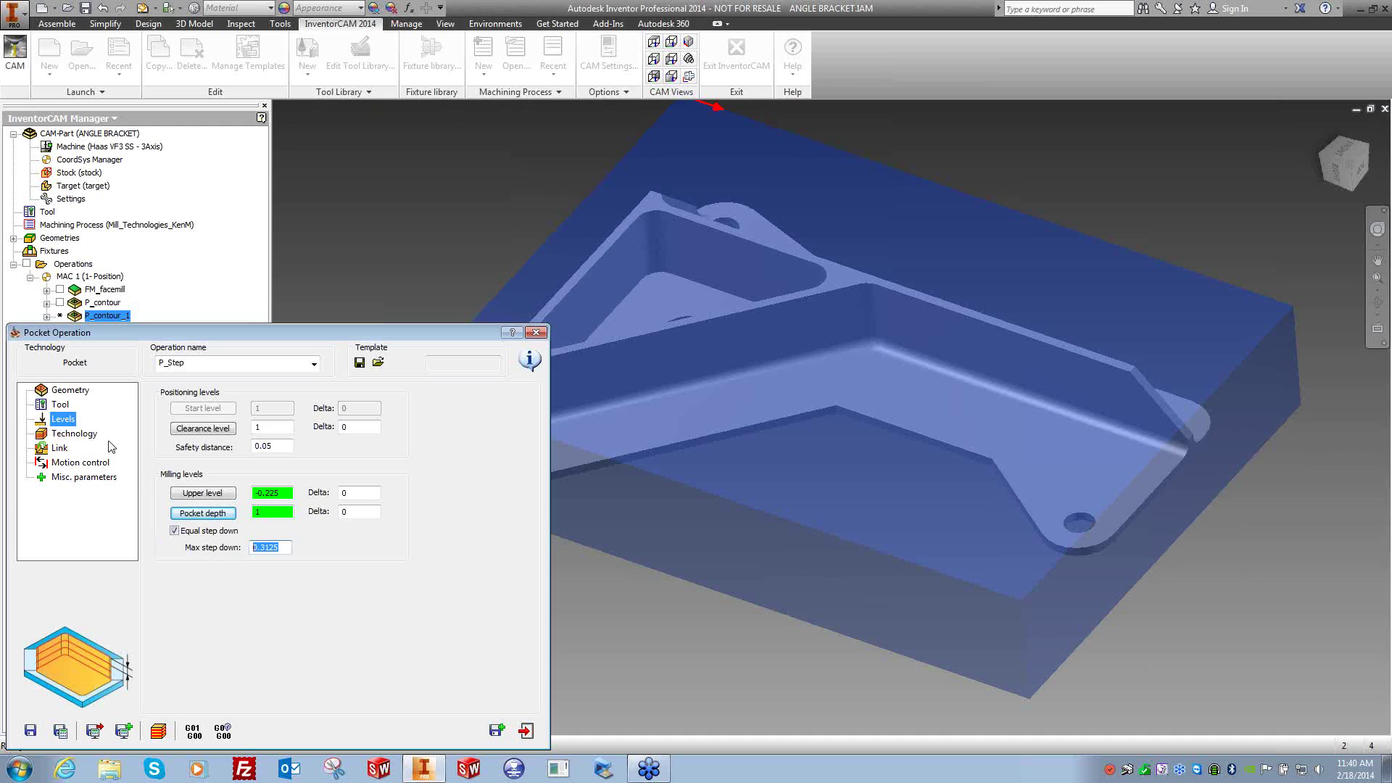
Set the floor offset to .01, enable floor finishing, and calculate and display the P_Step toolpath.
{"action": "left_click", "coordinate": [71, 435]}
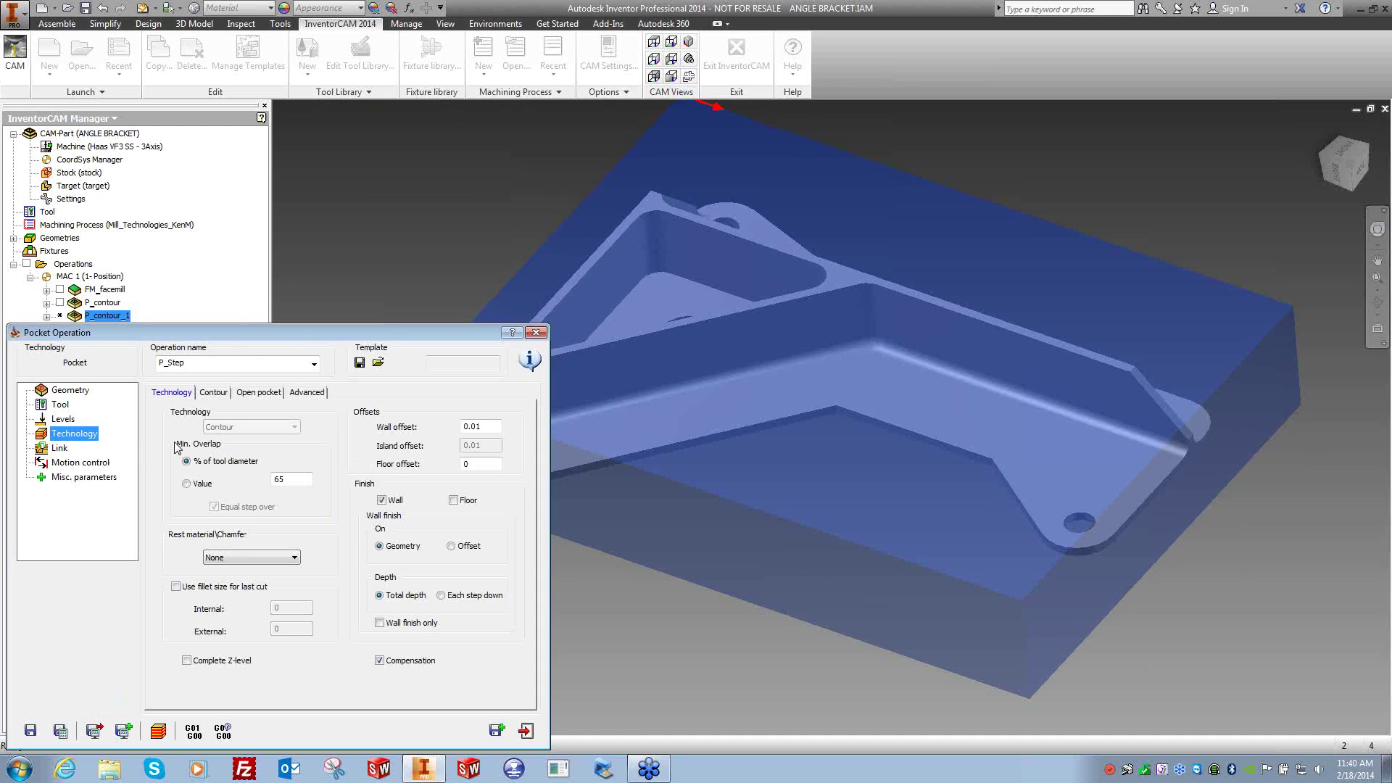
{"action": "left_click", "coordinate": [488, 465]}
{"action": "type", "text": ".01"}
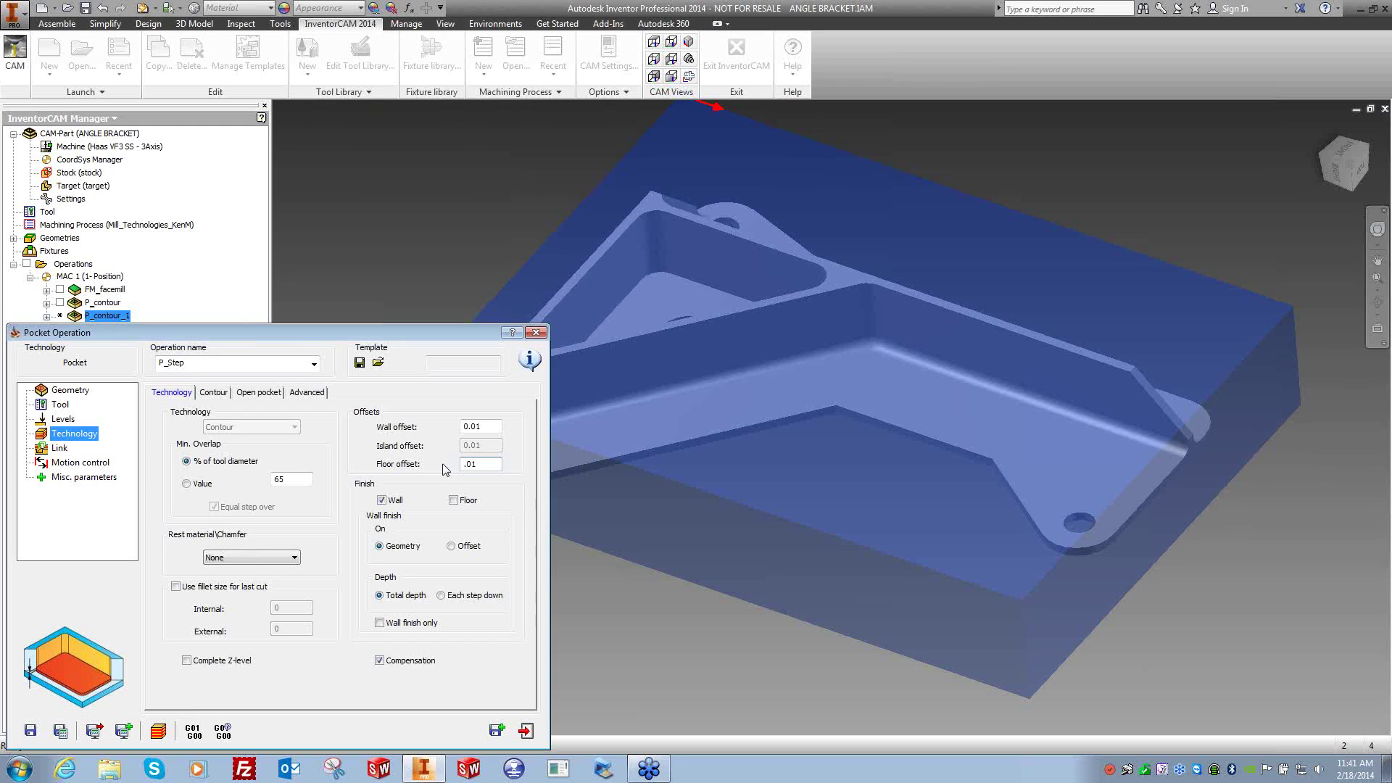
{"action": "left_click", "coordinate": [454, 500]}
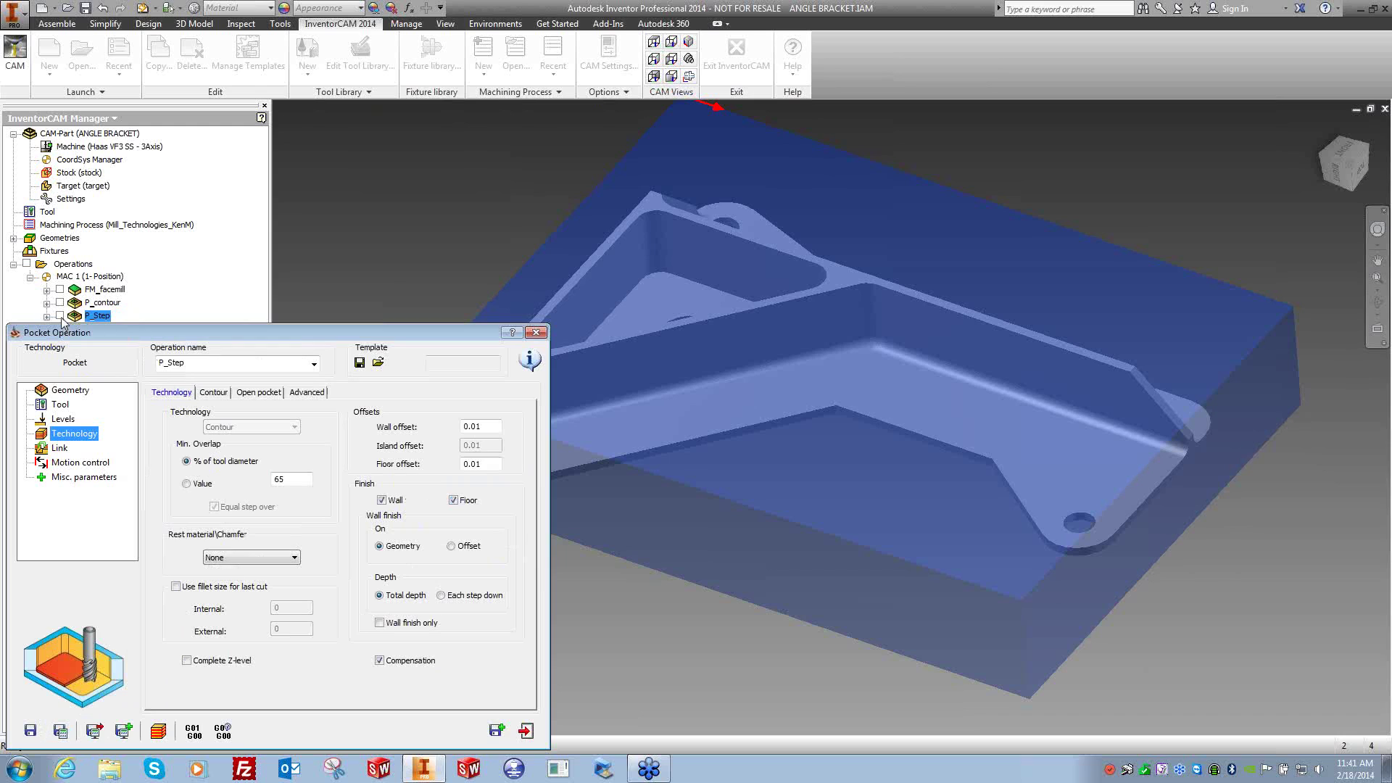
{"action": "left_click", "coordinate": [60, 316]}
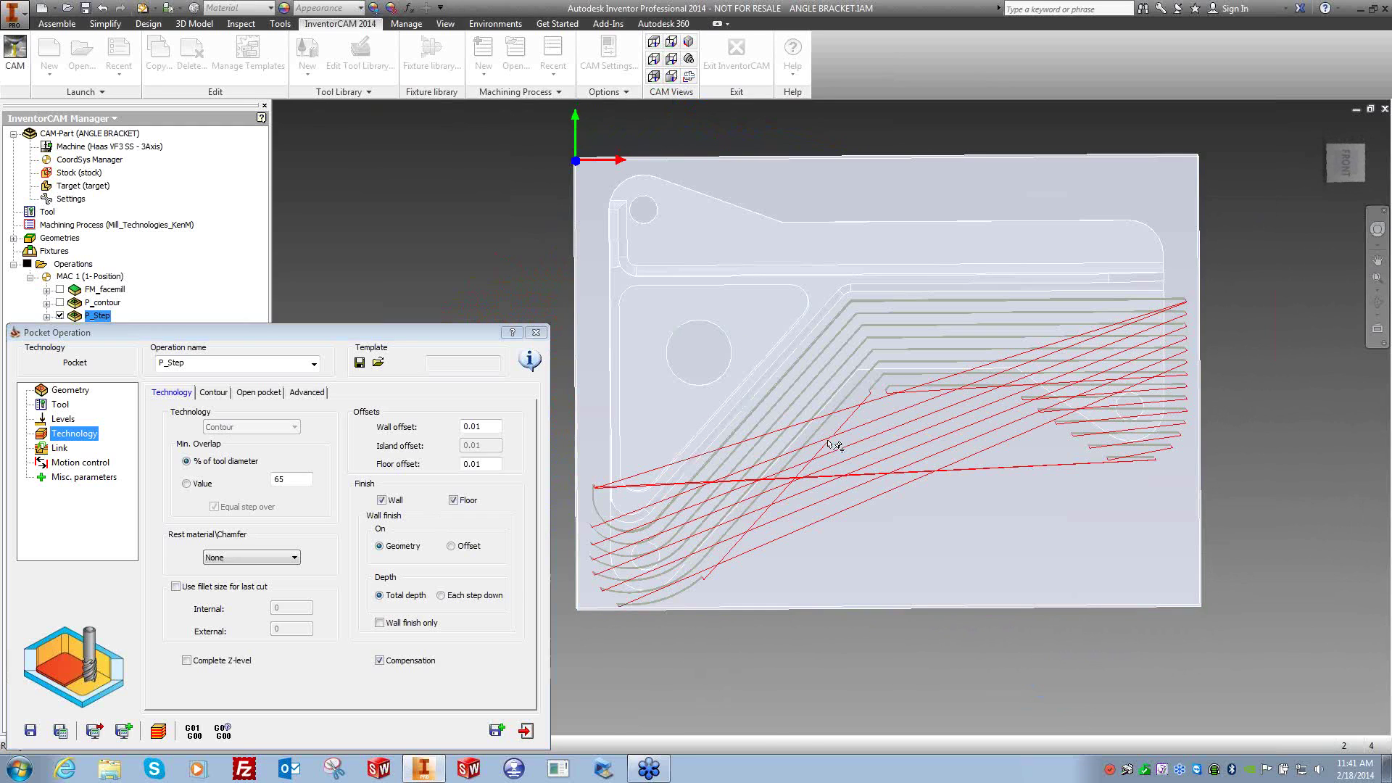
Use a one-way profile strategy with outside approach and rapid descent to cut level, and simulate P_Step in SolidVerify.
{"action": "left_click", "coordinate": [253, 392]}
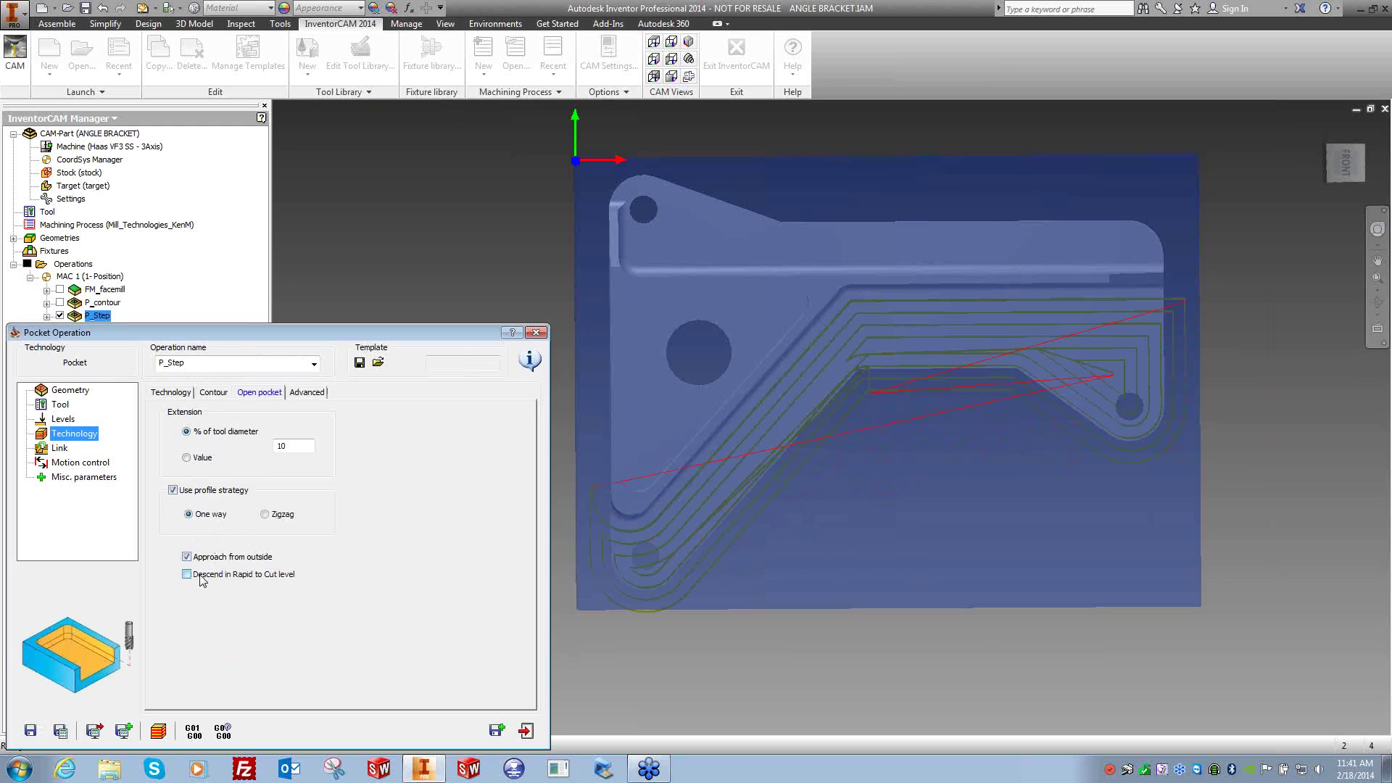
{"action": "left_click", "coordinate": [163, 730]}
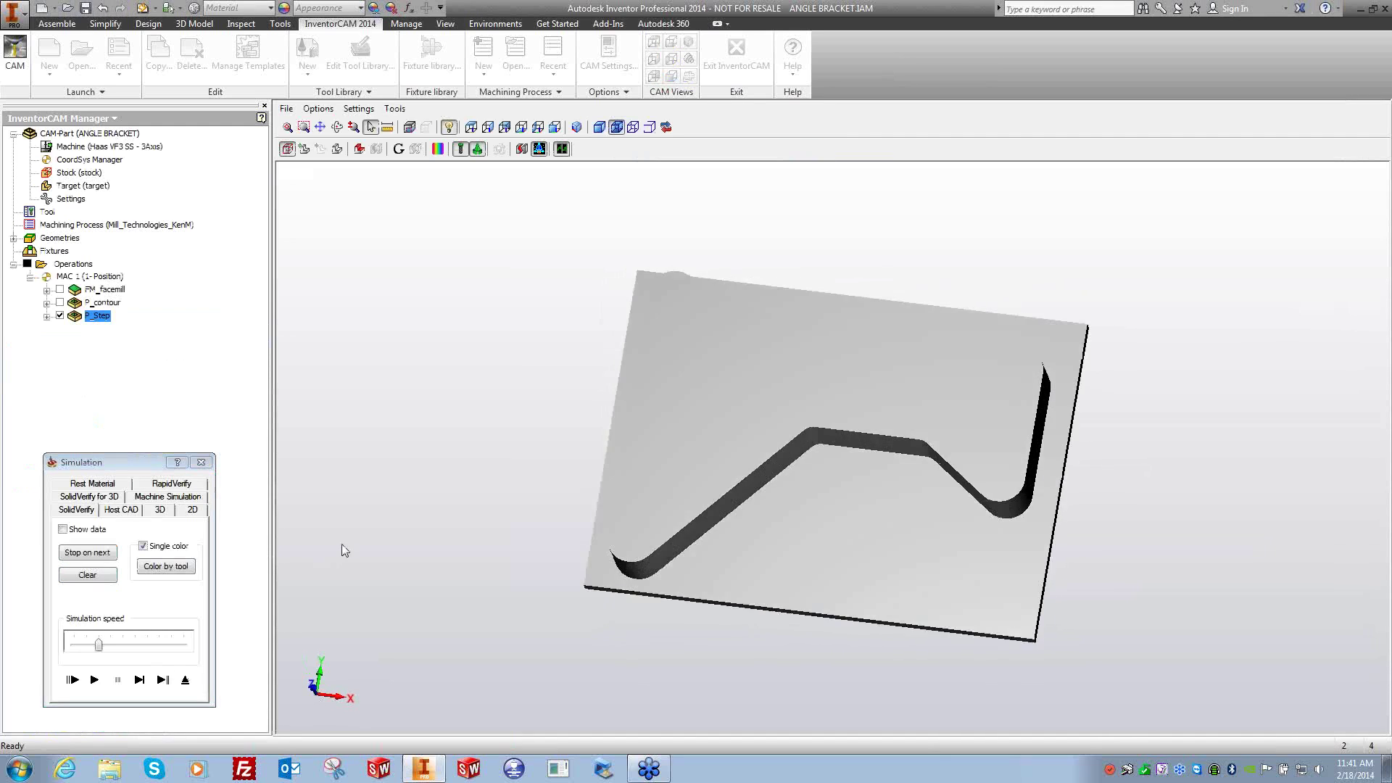
{"action": "left_click", "coordinate": [96, 679]}
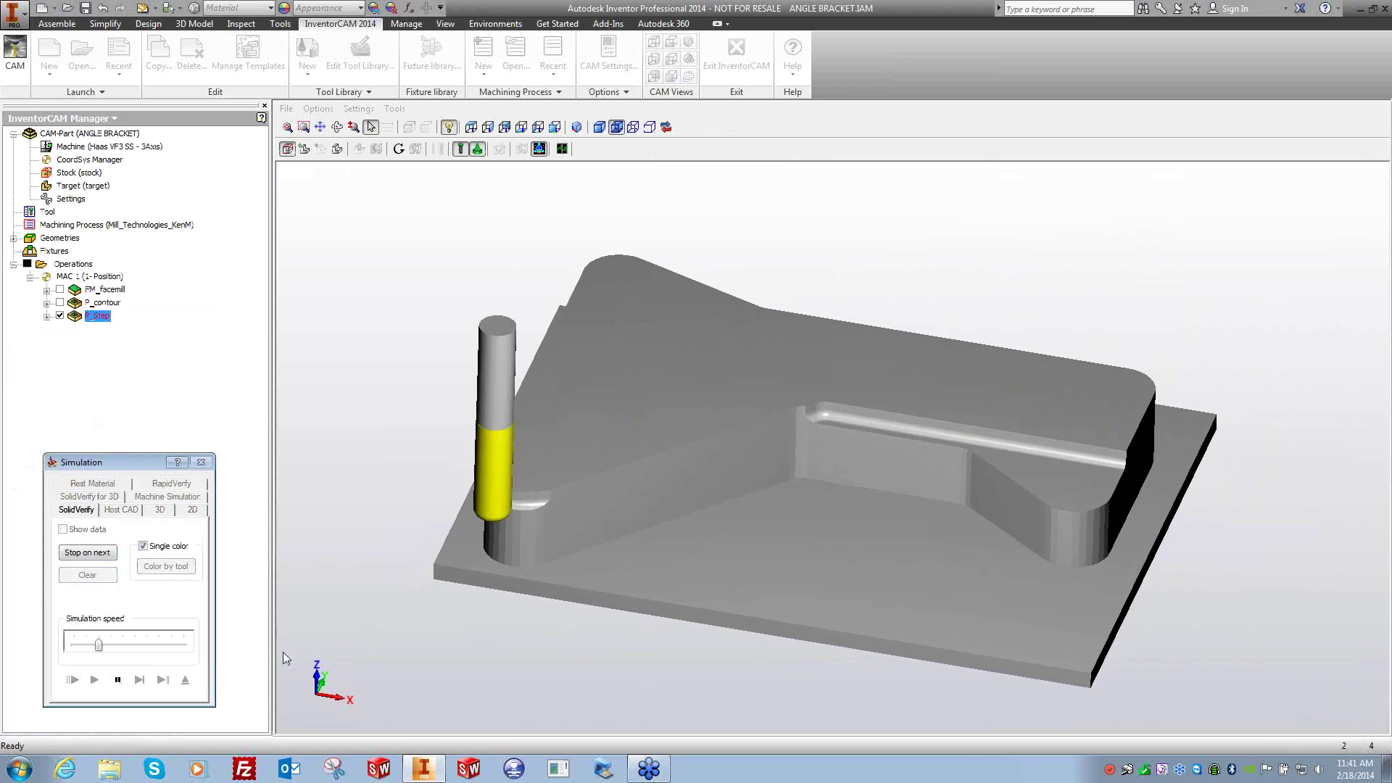
{"action": "left_click", "coordinate": [119, 680]}
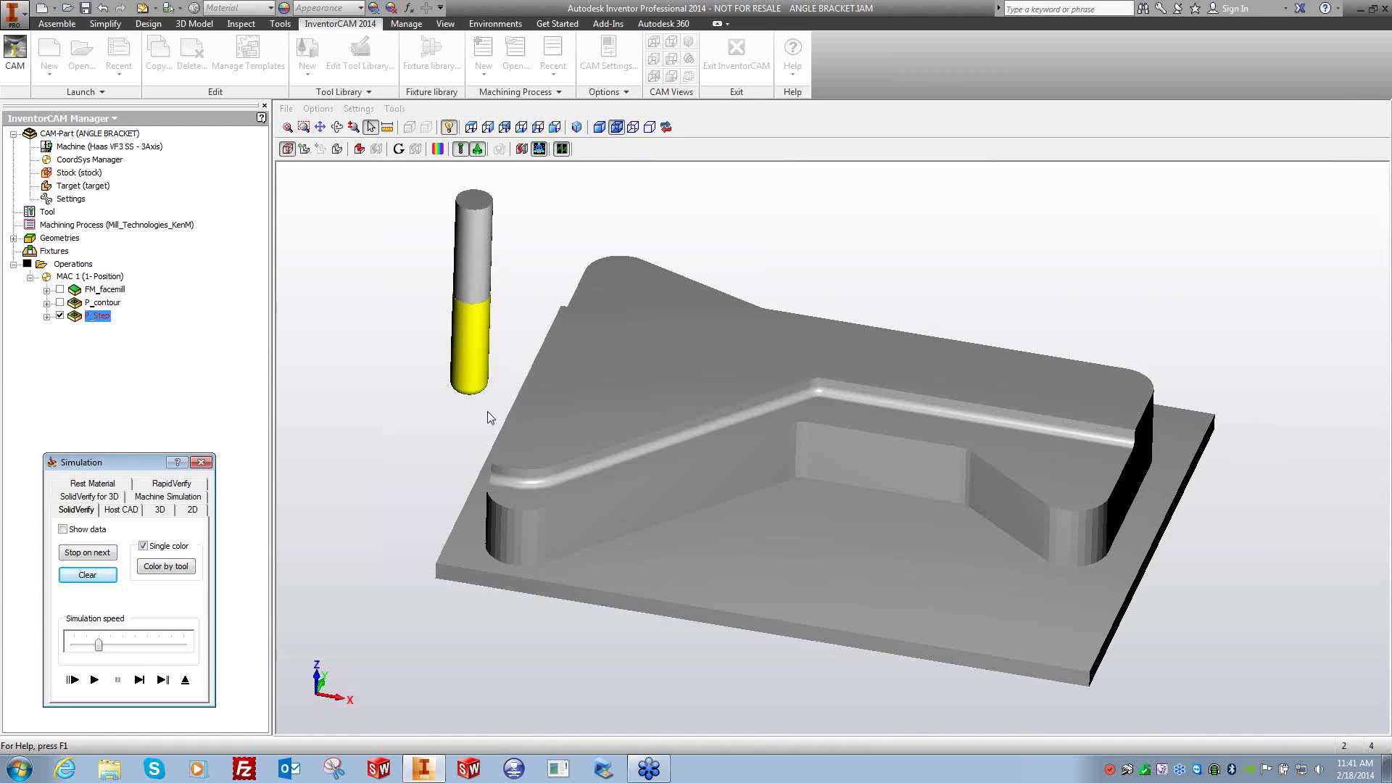
Set the simulation's tool facet tolerance to .0005.
{"action": "left_click", "coordinate": [365, 114]}
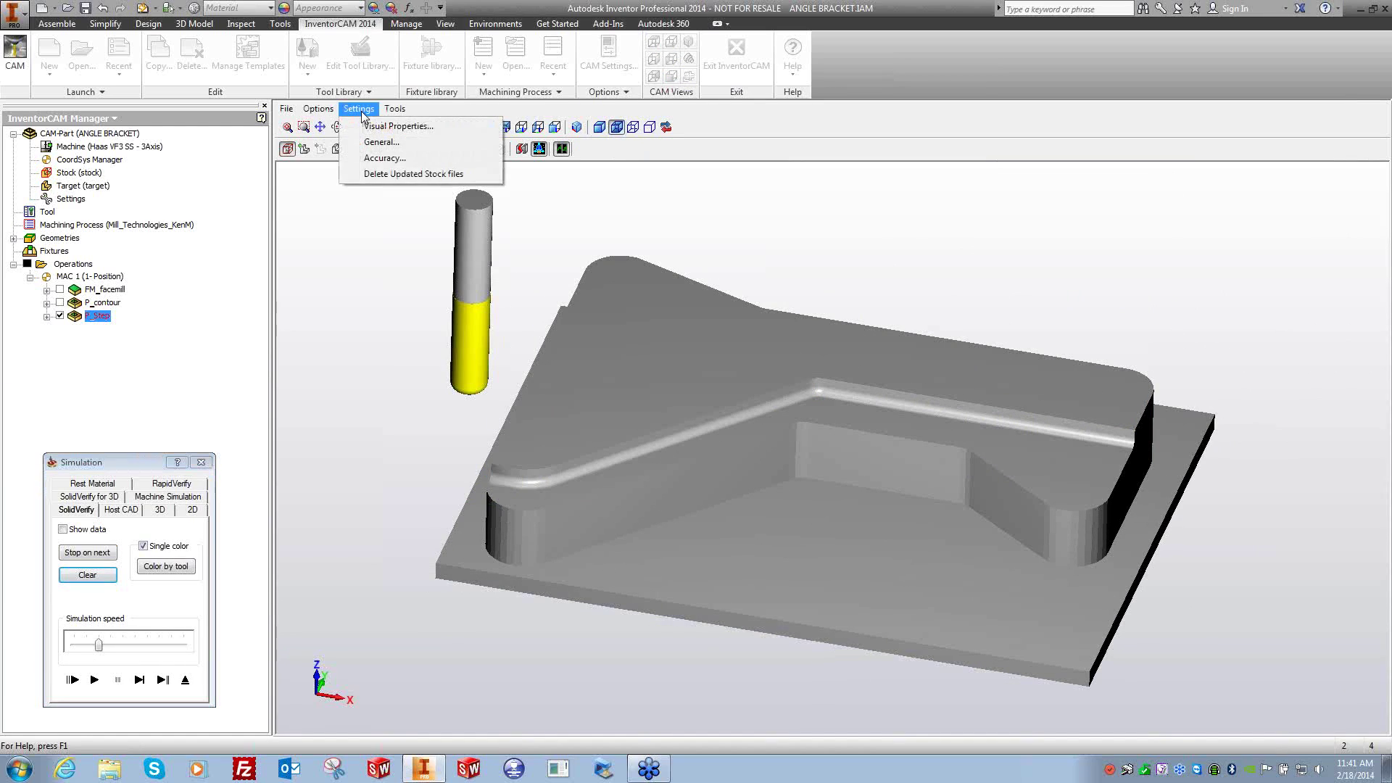
{"action": "left_click", "coordinate": [384, 159]}
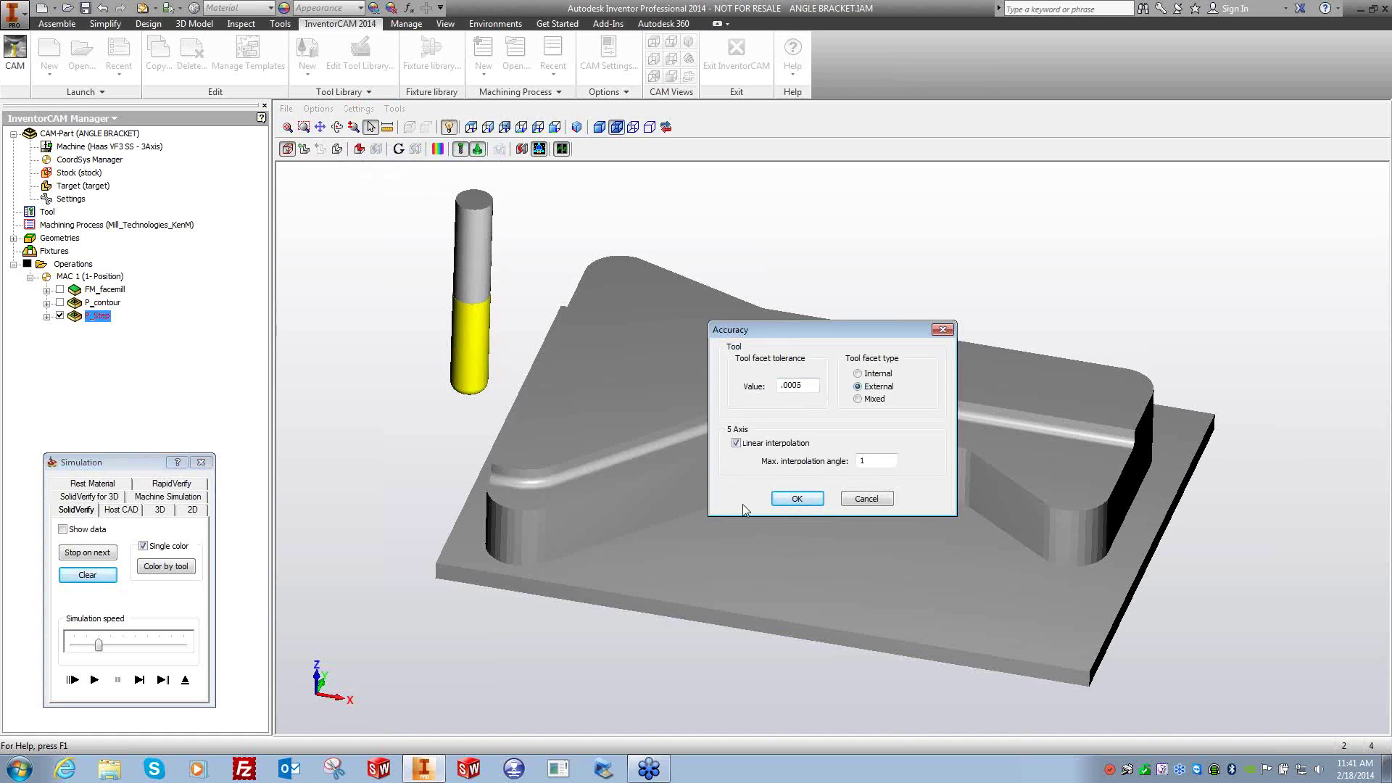
{"action": "left_click", "coordinate": [795, 499]}
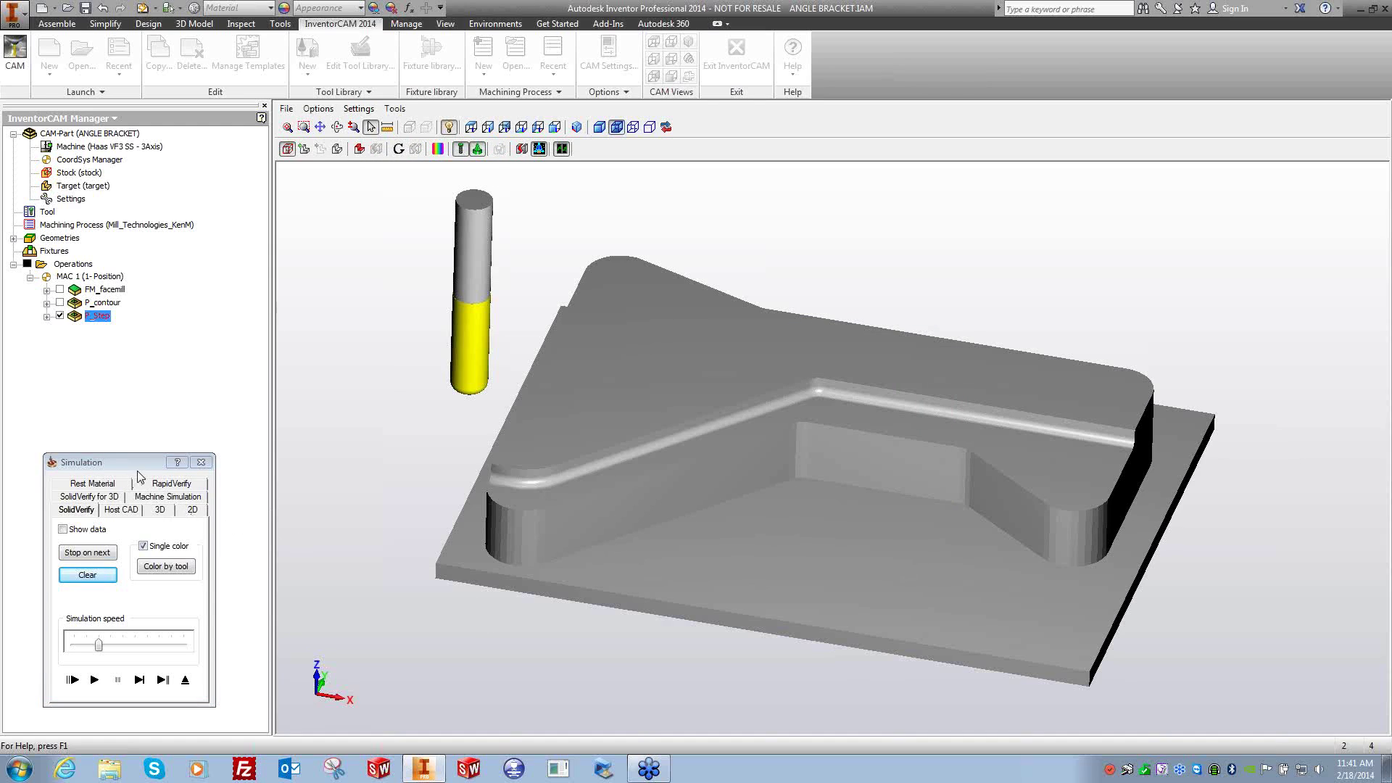
Reload and rerun the solid simulation, inspect the machined flange and uncut back side from several angles, and close it.
{"action": "left_click", "coordinate": [190, 510]}
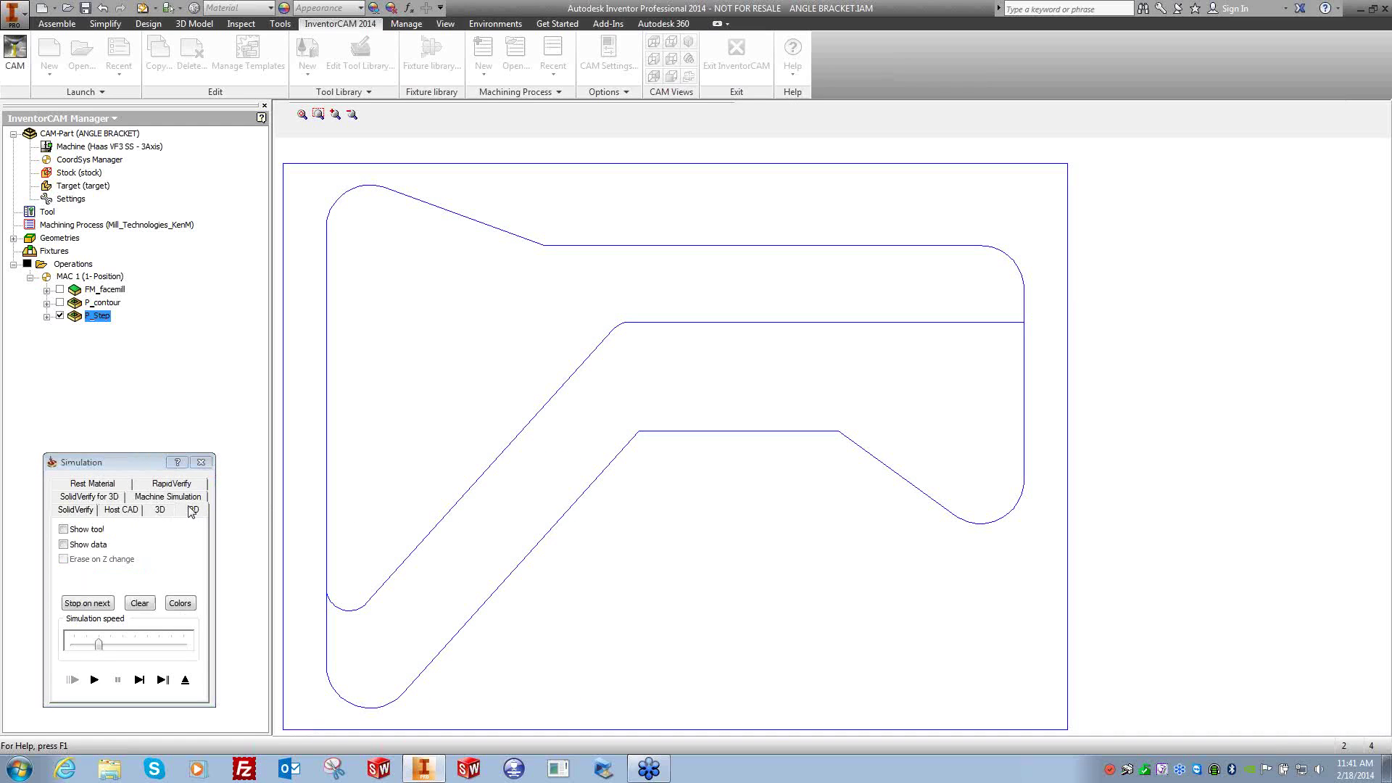
{"action": "left_click", "coordinate": [113, 494]}
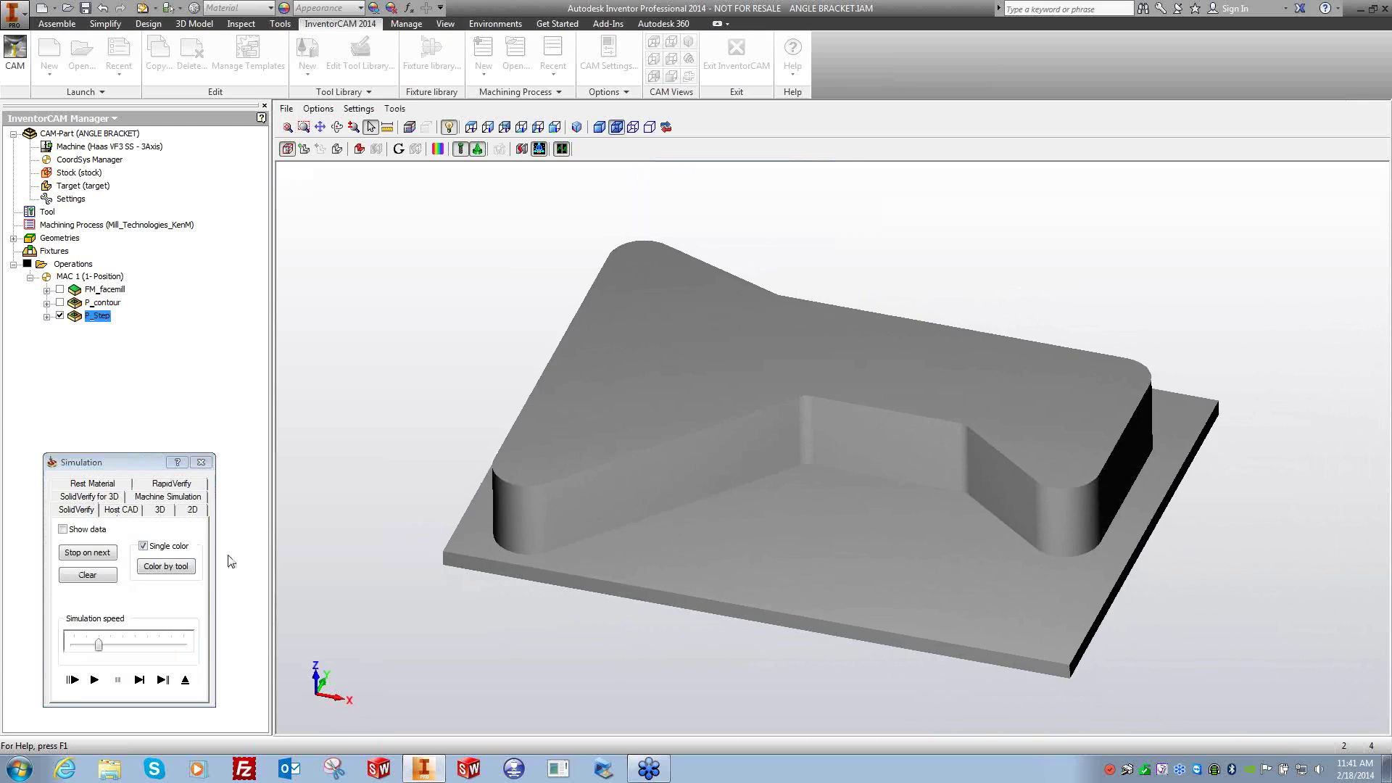
{"action": "left_click", "coordinate": [94, 680]}
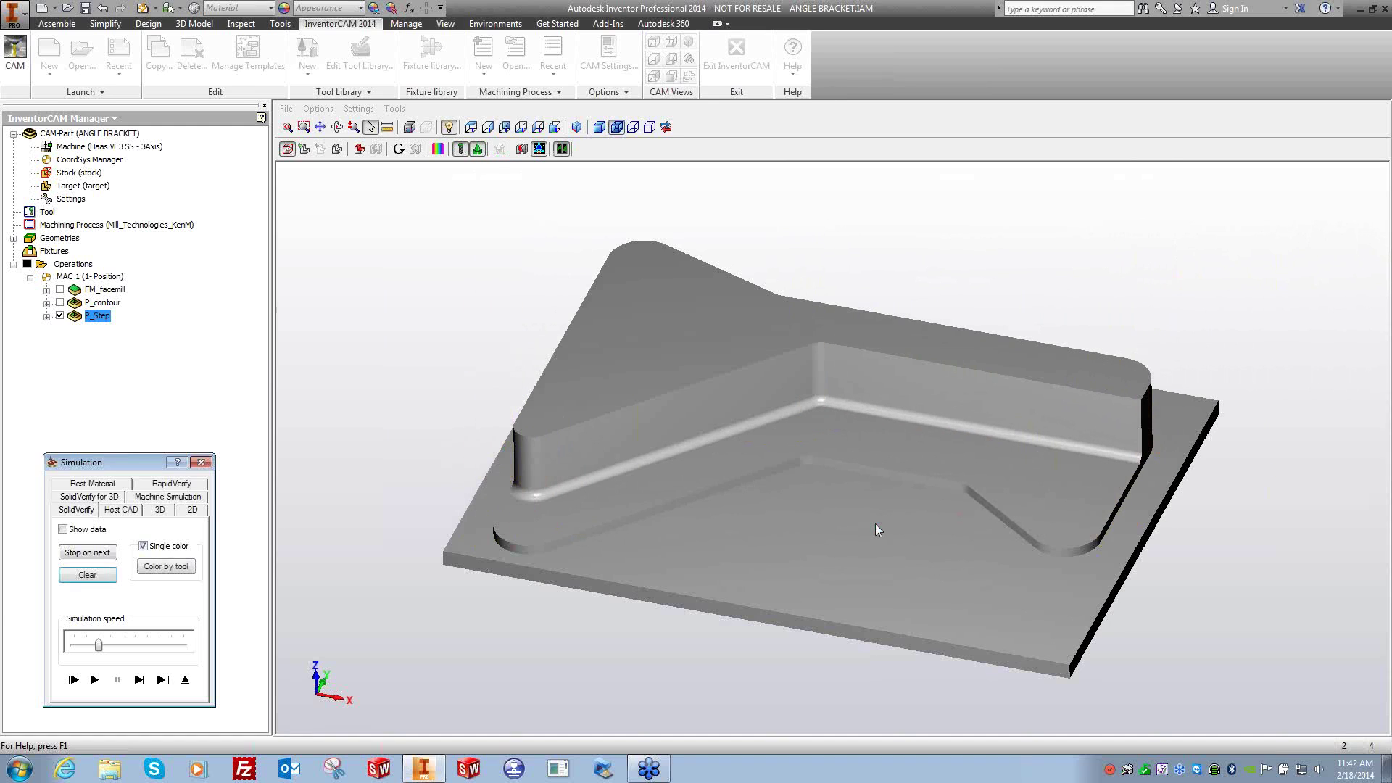
{"action": "left_click", "coordinate": [1210, 609]}
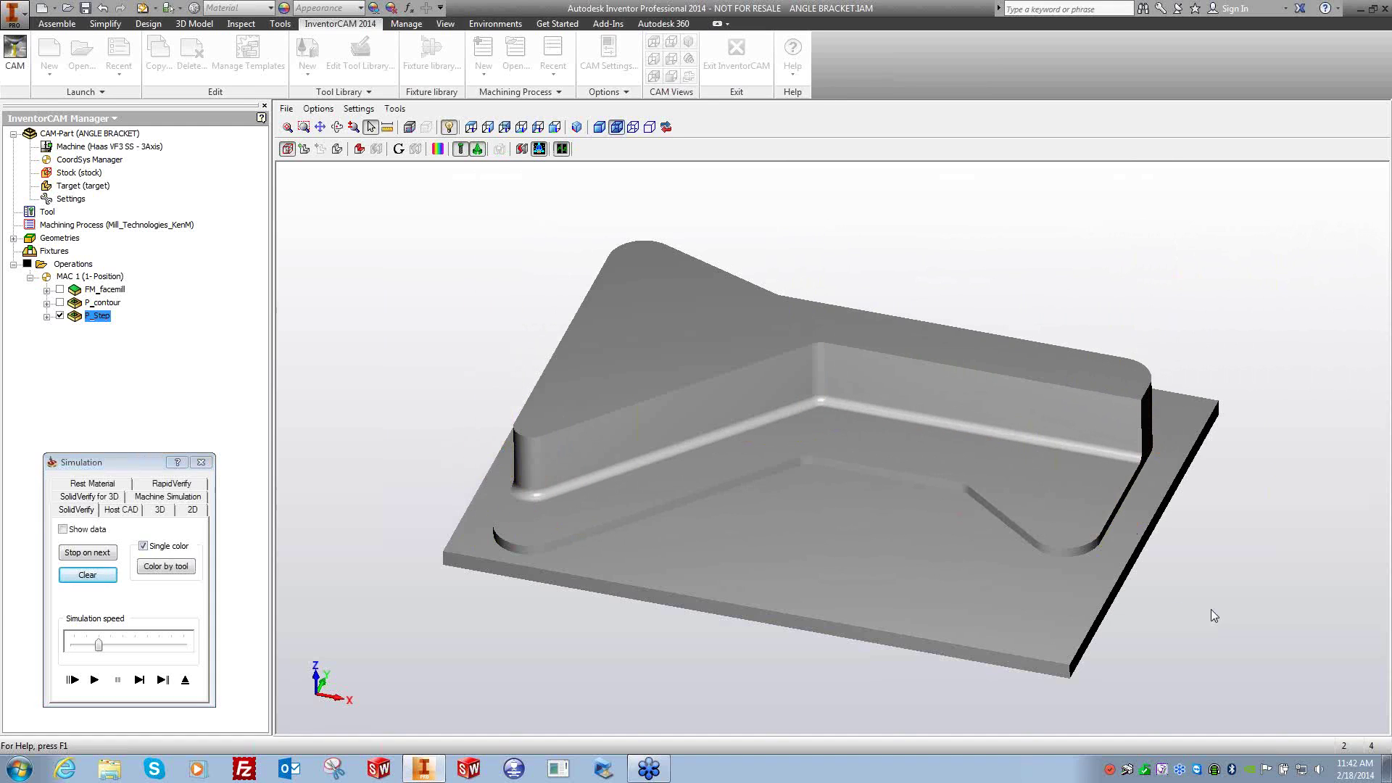
{"action": "middle_click_drag", "start_coordinate": [1211, 609], "coordinate": [1141, 498]}
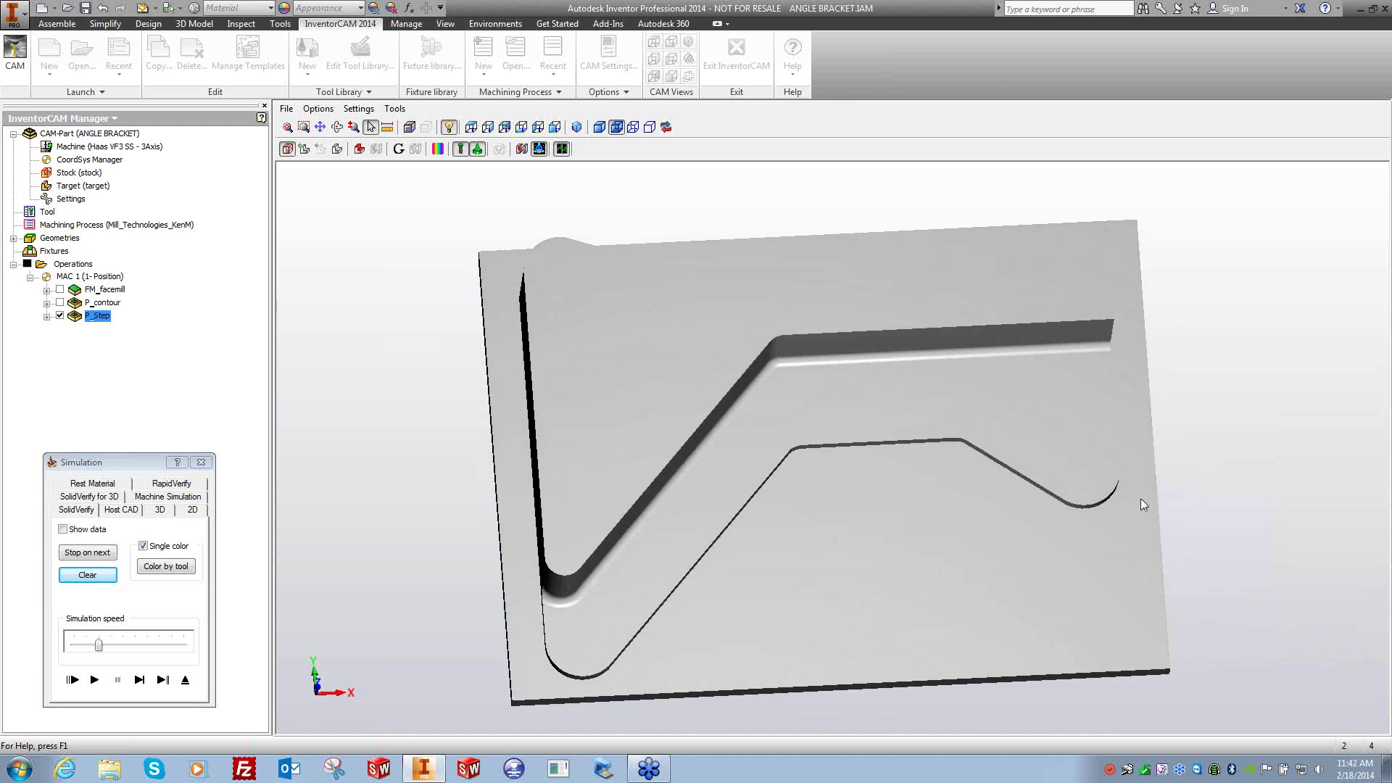
{"action": "middle_click_drag", "start_coordinate": [1057, 499], "coordinate": [1055, 512]}
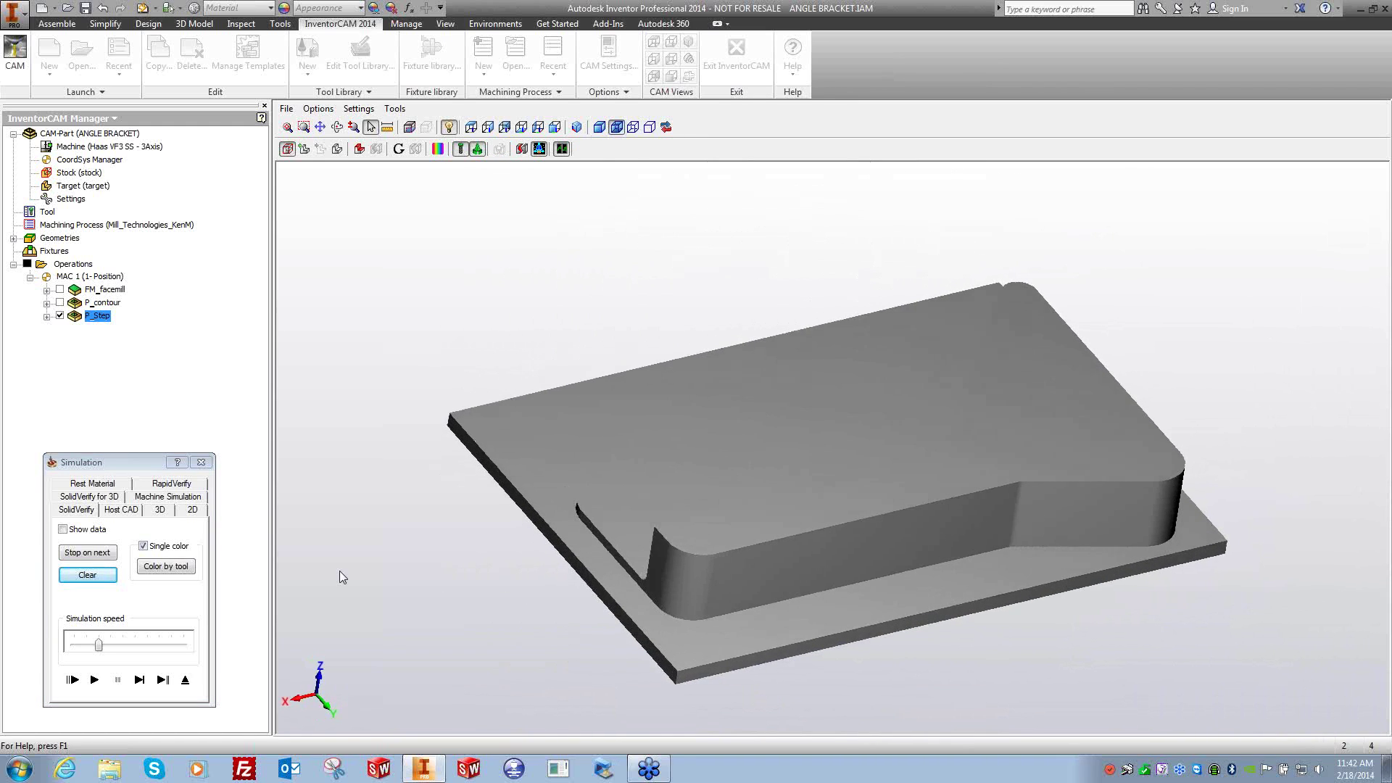
{"action": "left_click", "coordinate": [201, 462]}
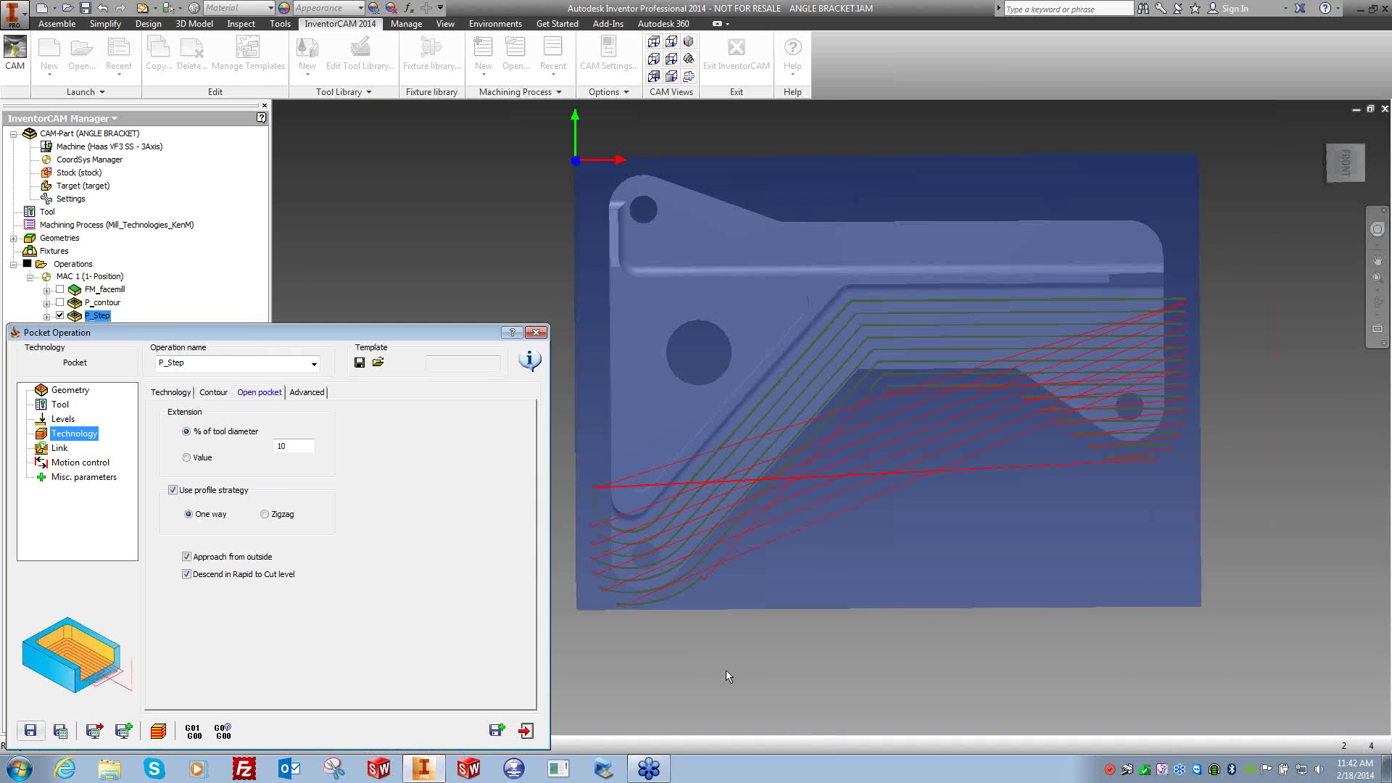
Edit the Step geometry and start a second chain along the end and long inner wall edges of the opposite flange.
{"action": "left_click", "coordinate": [725, 669]}
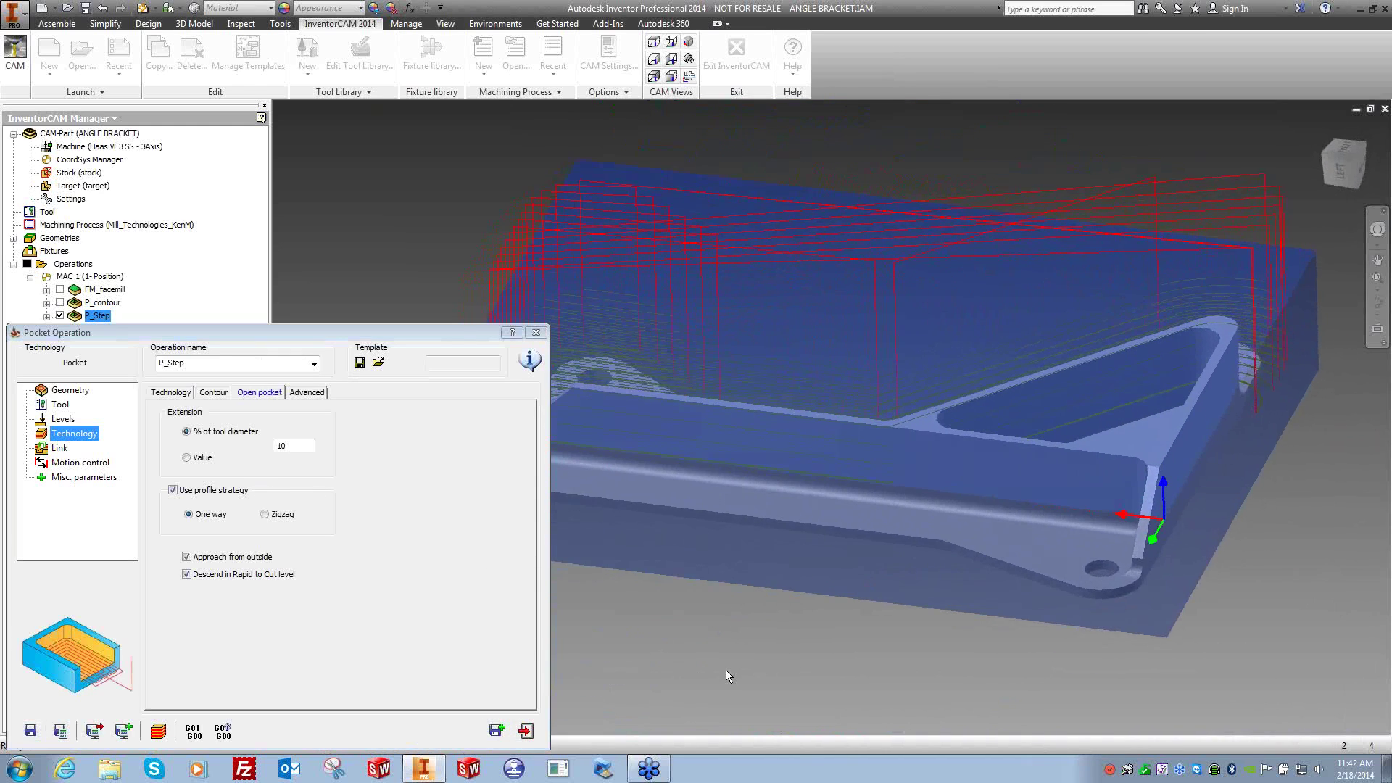
{"action": "left_click", "coordinate": [71, 390]}
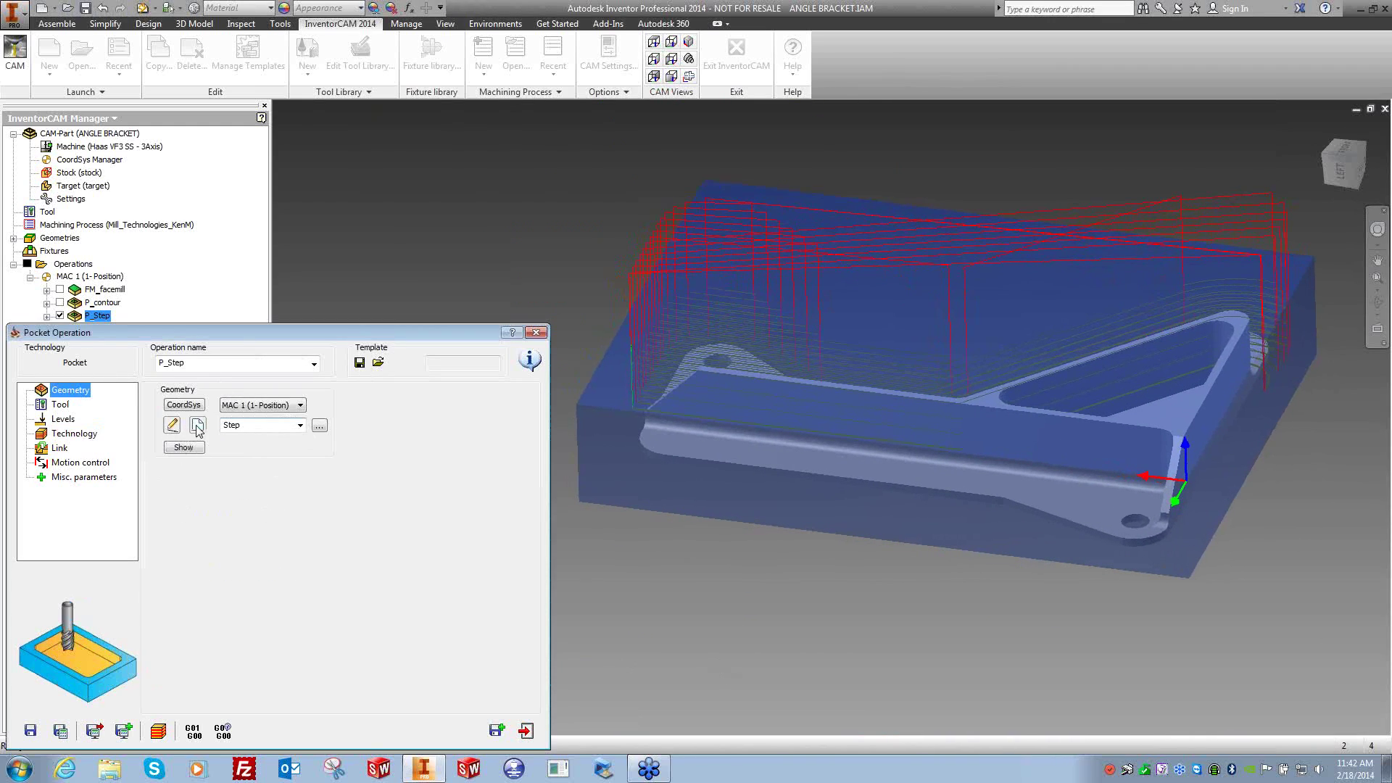
{"action": "left_click", "coordinate": [172, 425]}
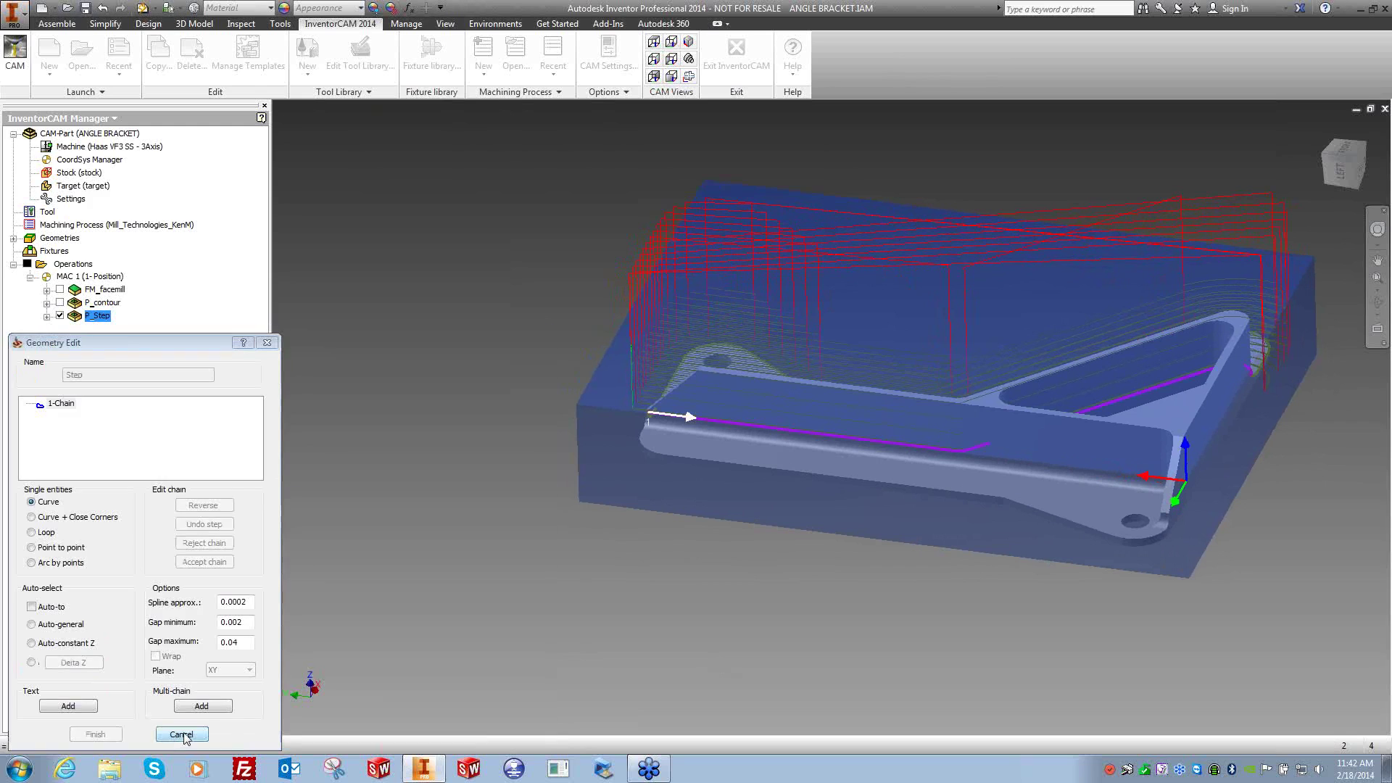
{"action": "middle_click_drag", "start_coordinate": [808, 661], "coordinate": [899, 615], "text": "shift"}
{"action": "scroll", "coordinate": [694, 609], "scroll_direction": "down", "scroll_amount": 2}
{"action": "scroll", "coordinate": [693, 609], "scroll_direction": "down", "scroll_amount": 3}
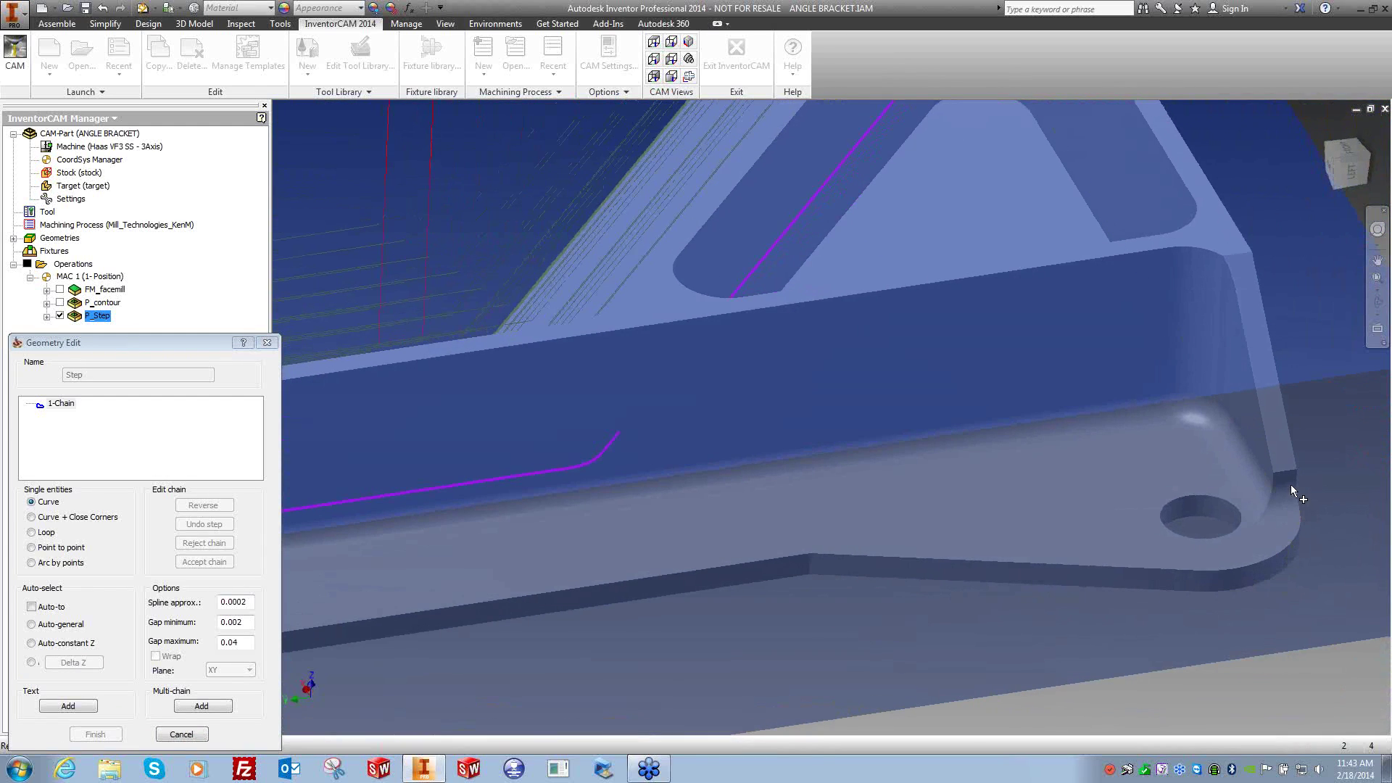
{"action": "left_click", "coordinate": [1207, 407]}
{"action": "left_click", "coordinate": [779, 206]}
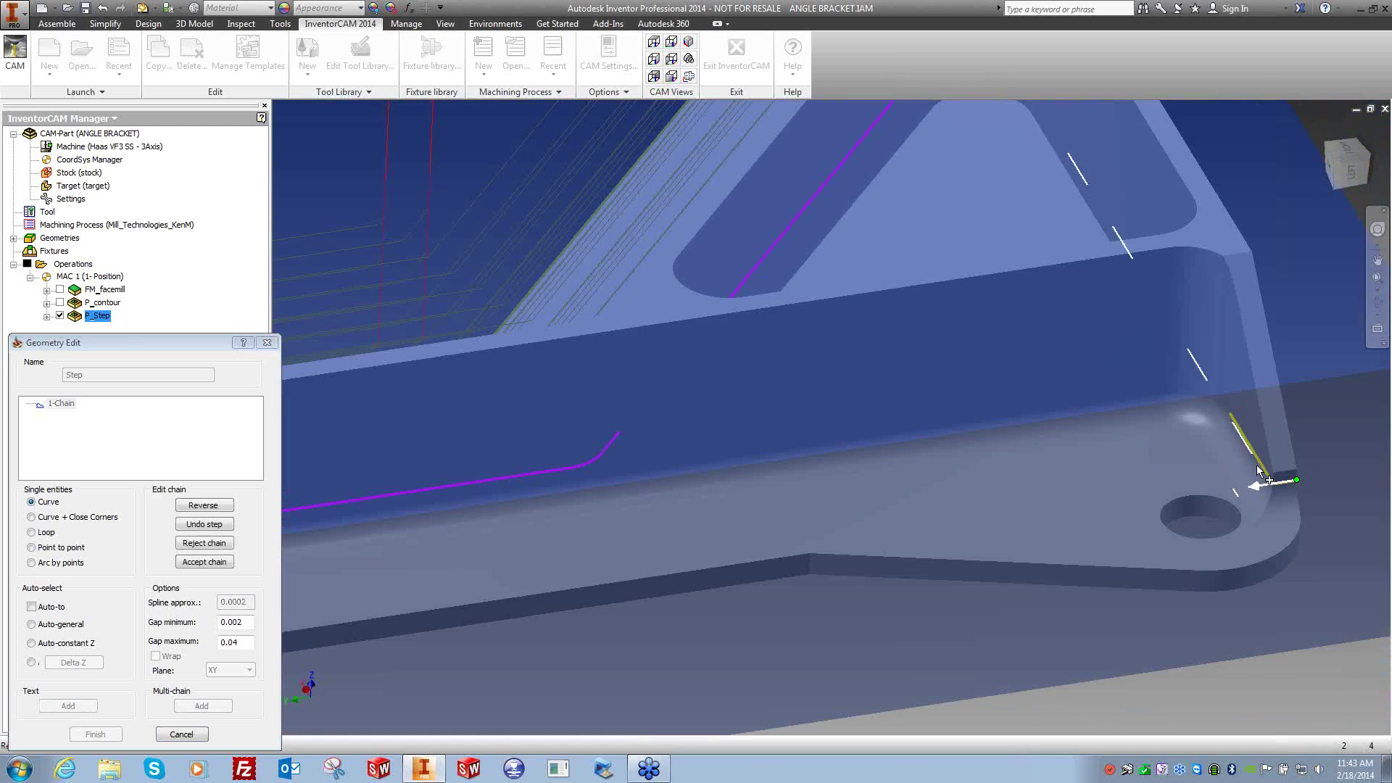
{"action": "left_click", "coordinate": [1157, 397]}
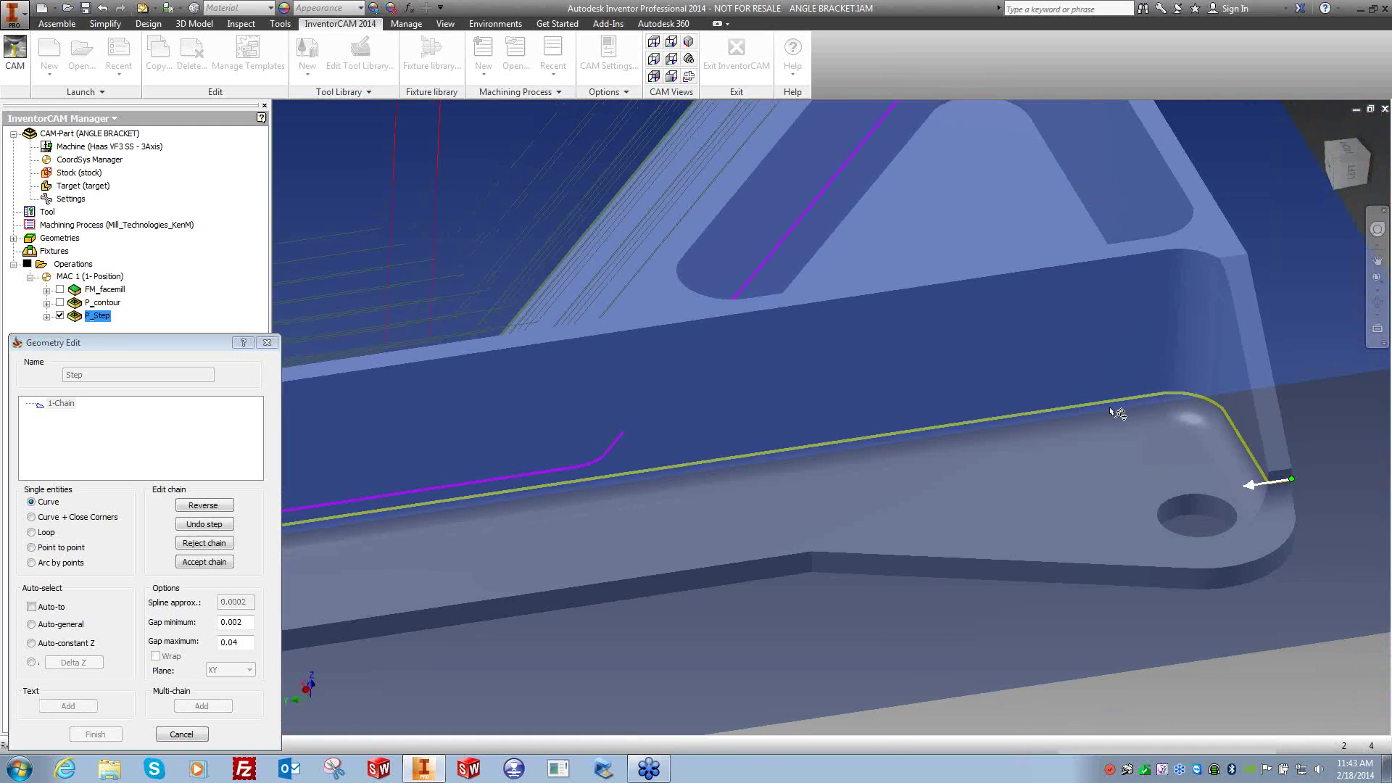
Continue the second chain around the flange's far end and outer edges and close it at its start point.
{"action": "scroll", "coordinate": [1158, 398], "scroll_direction": "up", "scroll_amount": 3}
{"action": "middle_click_drag", "start_coordinate": [1158, 398], "coordinate": [616, 586], "text": "shift"}
{"action": "scroll", "coordinate": [615, 586], "scroll_direction": "down", "scroll_amount": 3}
{"action": "scroll", "coordinate": [637, 579], "scroll_direction": "down", "scroll_amount": 2}
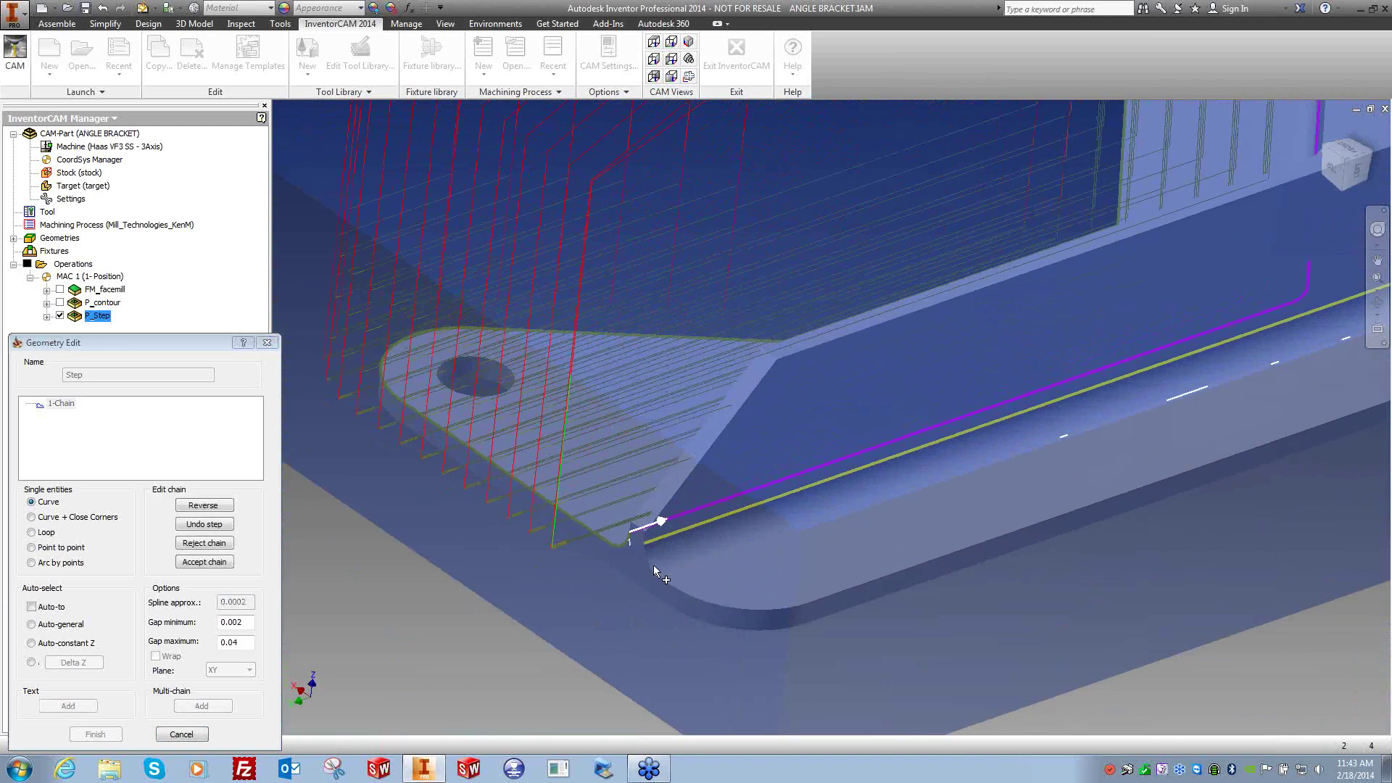
{"action": "left_click", "coordinate": [677, 591]}
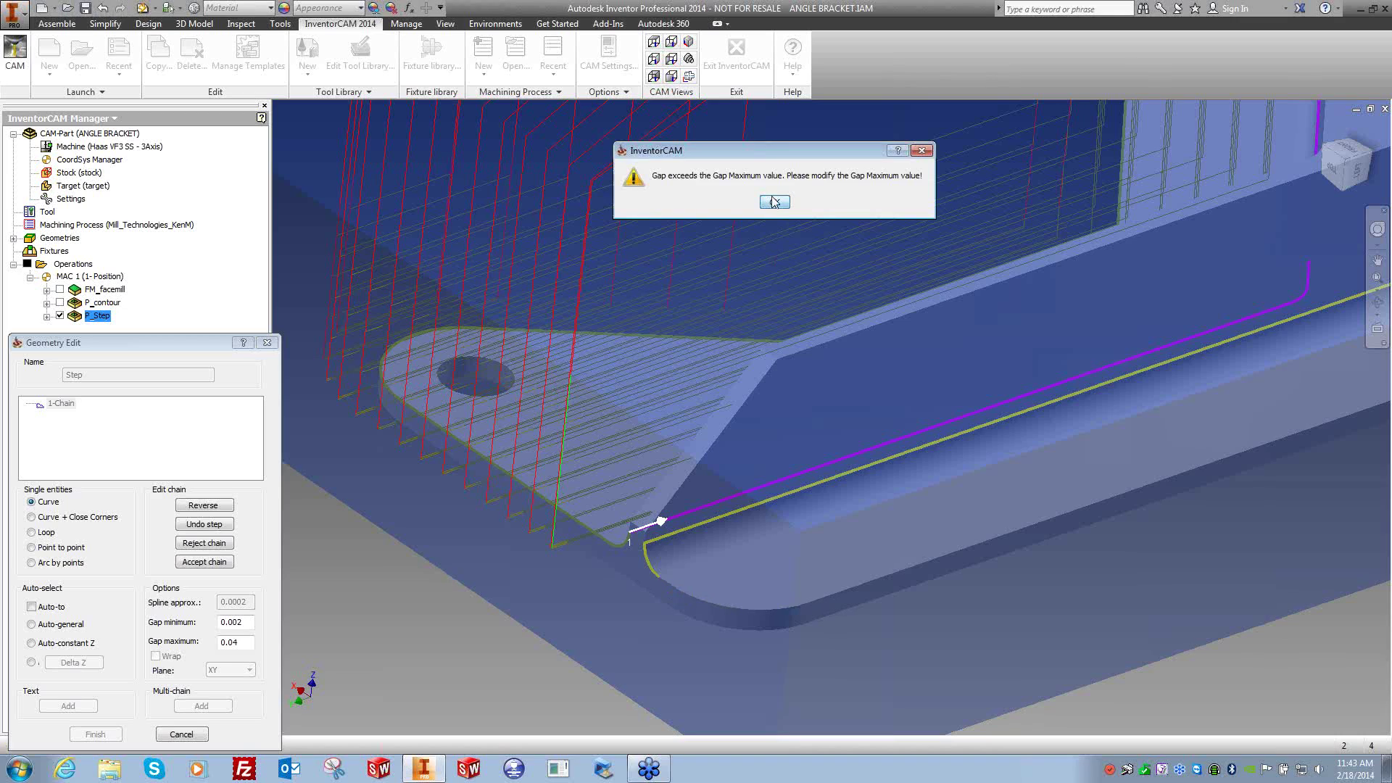
{"action": "left_click", "coordinate": [774, 203]}
{"action": "scroll", "coordinate": [802, 602], "scroll_direction": "up", "scroll_amount": 3}
{"action": "scroll", "coordinate": [952, 525], "scroll_direction": "down", "scroll_amount": 3}
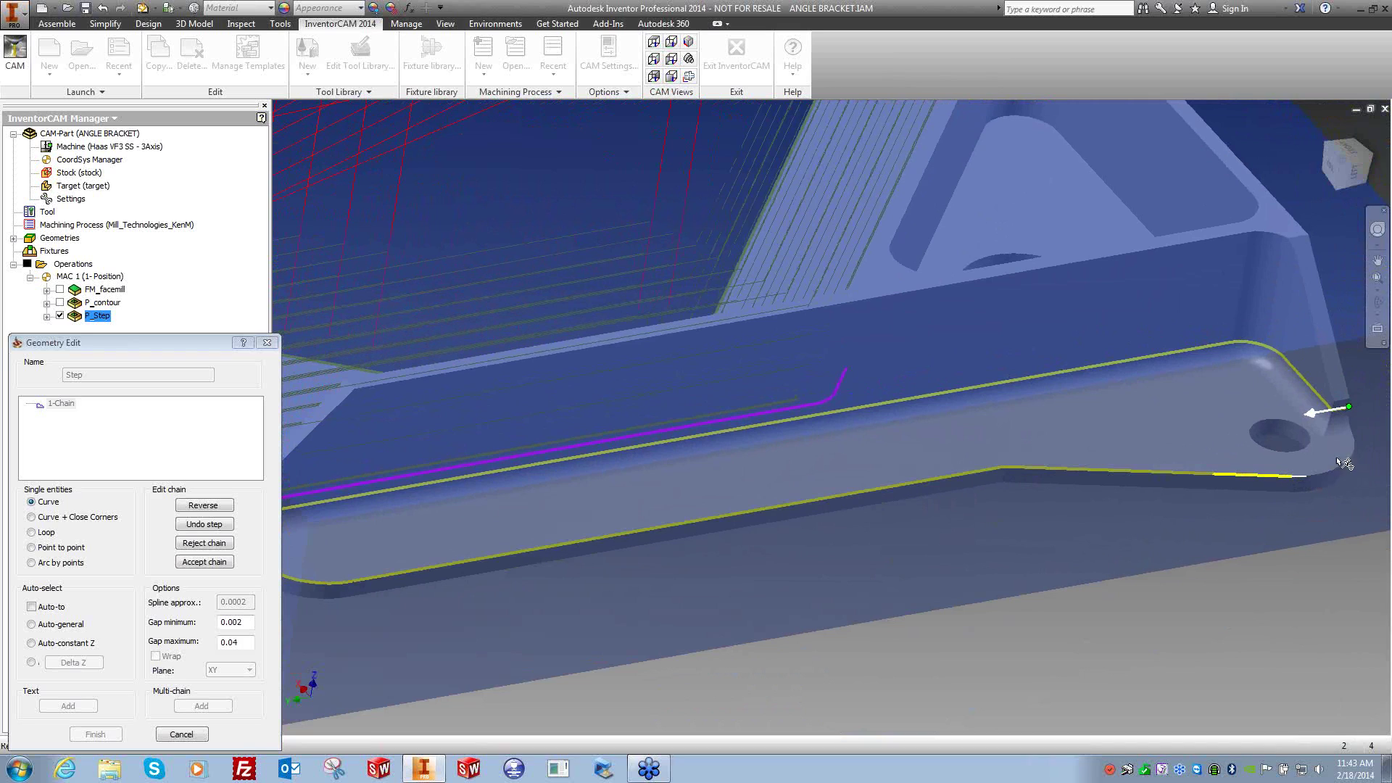
{"action": "left_click", "coordinate": [1350, 429]}
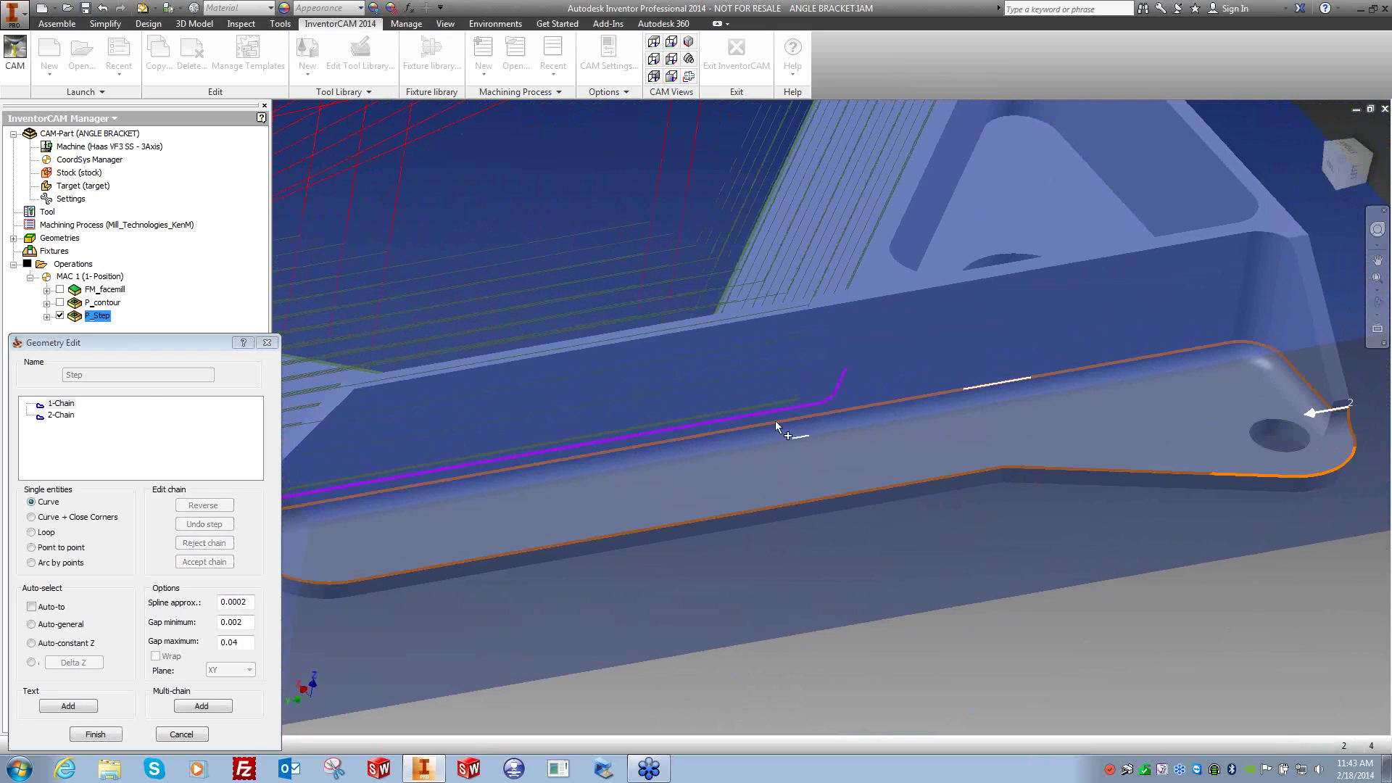
Start marking open edges on the second chain and mark the outer edges around the flange's hole end as open.
{"action": "left_click", "coordinate": [72, 416]}
{"action": "right_click", "coordinate": [73, 415]}
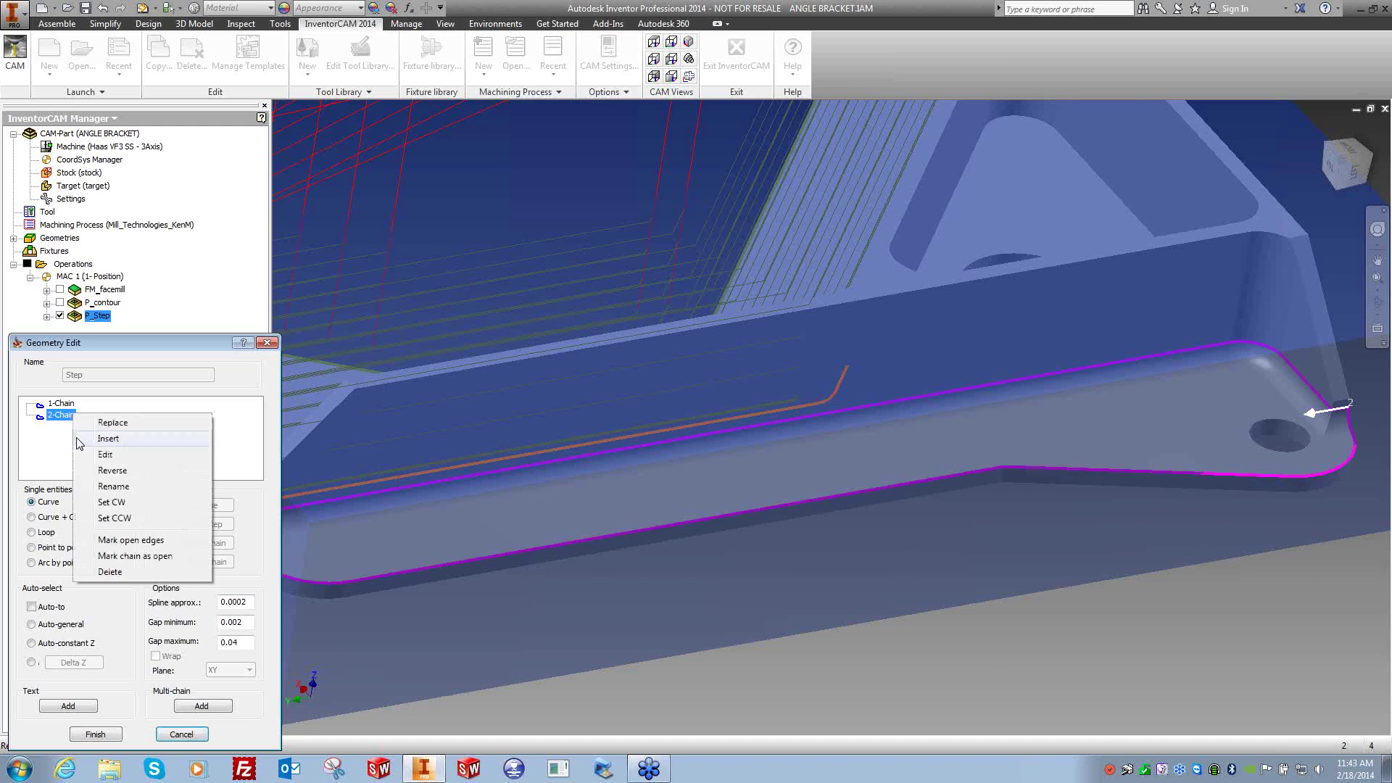
{"action": "left_click", "coordinate": [133, 540]}
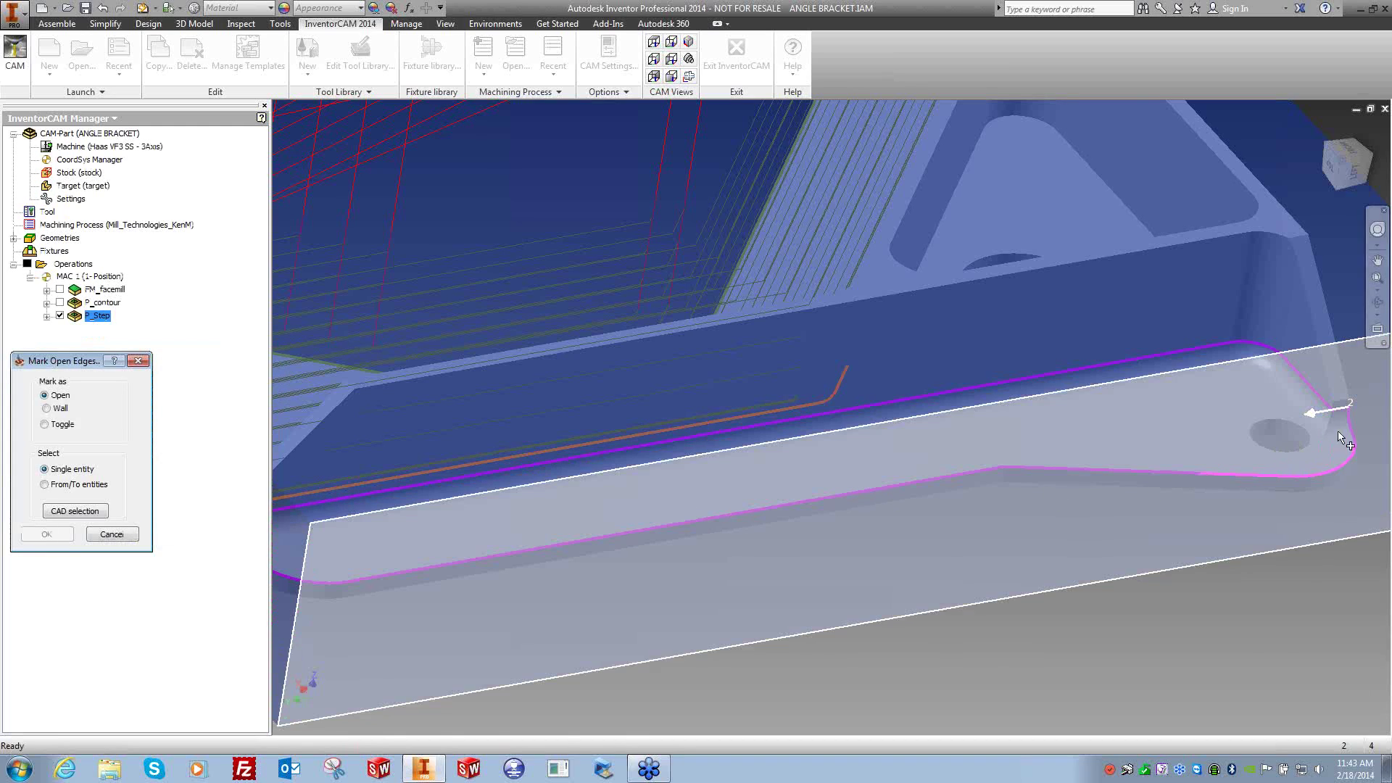
{"action": "right_click", "coordinate": [1350, 424]}
{"action": "left_click", "coordinate": [1350, 429]}
{"action": "left_click", "coordinate": [1350, 429]}
{"action": "right_click", "coordinate": [1350, 457]}
{"action": "left_click", "coordinate": [1347, 462]}
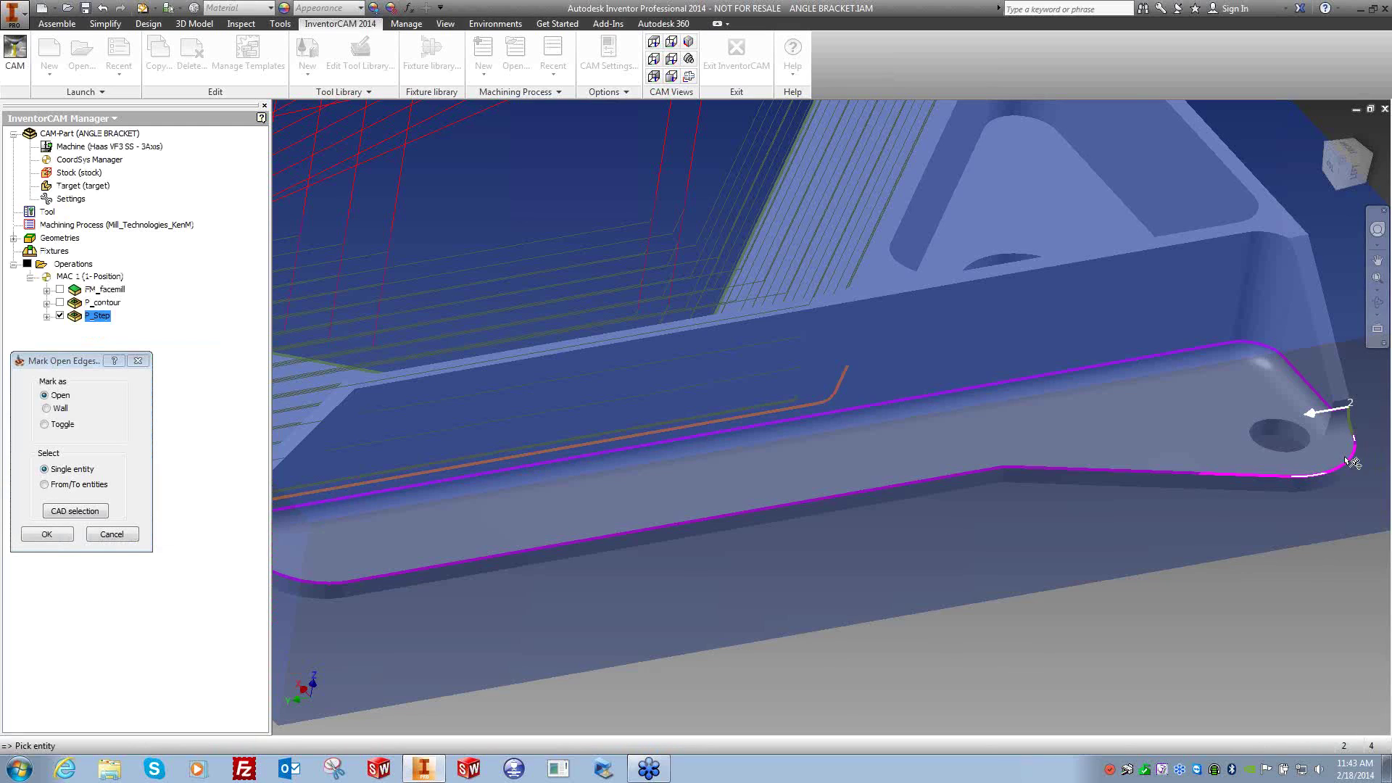
{"action": "left_click", "coordinate": [1261, 481]}
Mark the flange's long outer edge and far end edges as open and accept the open-edge selection.
{"action": "right_click", "coordinate": [940, 482]}
{"action": "left_click", "coordinate": [950, 487]}
{"action": "middle_click_drag", "start_coordinate": [885, 491], "coordinate": [658, 595], "text": "shift"}
{"action": "right_click", "coordinate": [658, 595]}
{"action": "left_click", "coordinate": [671, 599]}
{"action": "right_click", "coordinate": [591, 582]}
{"action": "left_click", "coordinate": [603, 588]}
{"action": "right_click", "coordinate": [583, 580]}
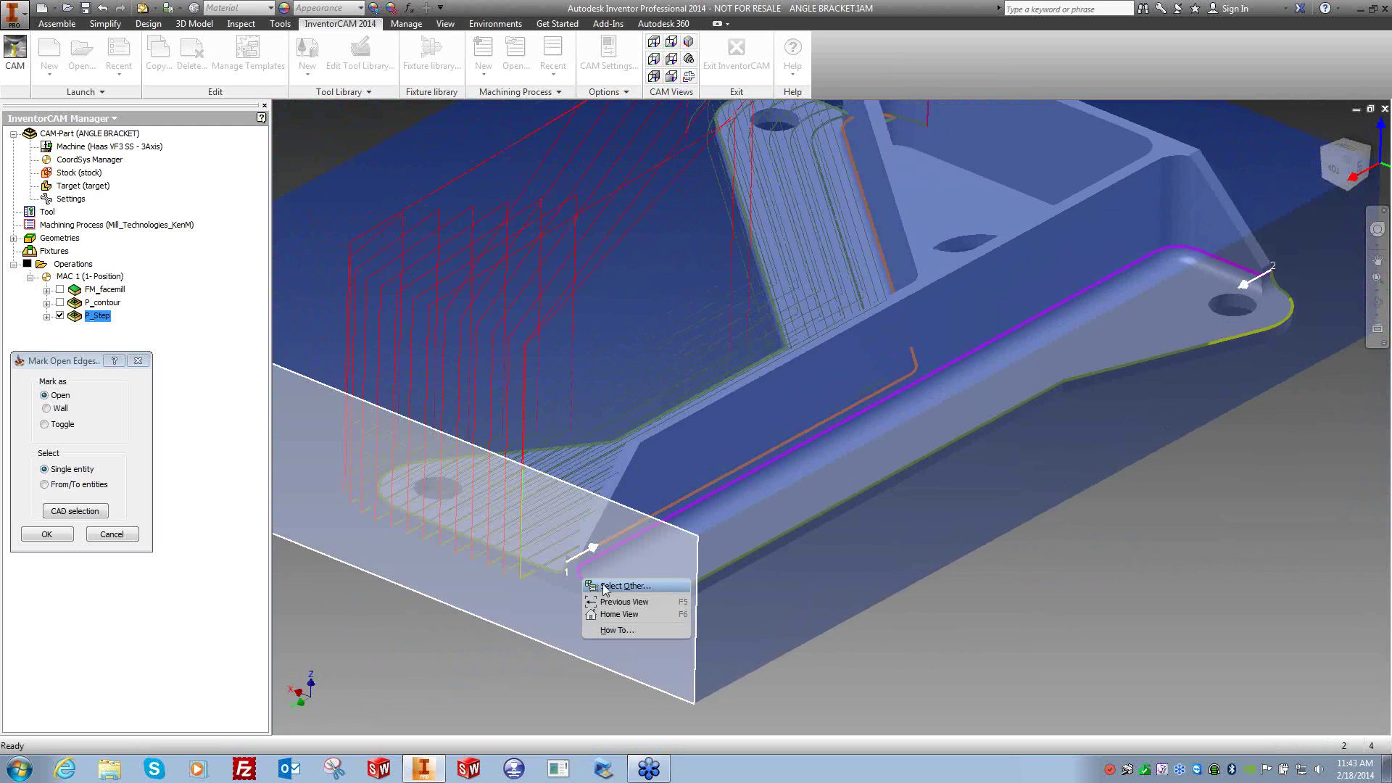
{"action": "left_click", "coordinate": [605, 588]}
{"action": "middle_click_drag", "start_coordinate": [920, 652], "coordinate": [919, 654], "text": "shift"}
{"action": "left_click", "coordinate": [47, 533]}
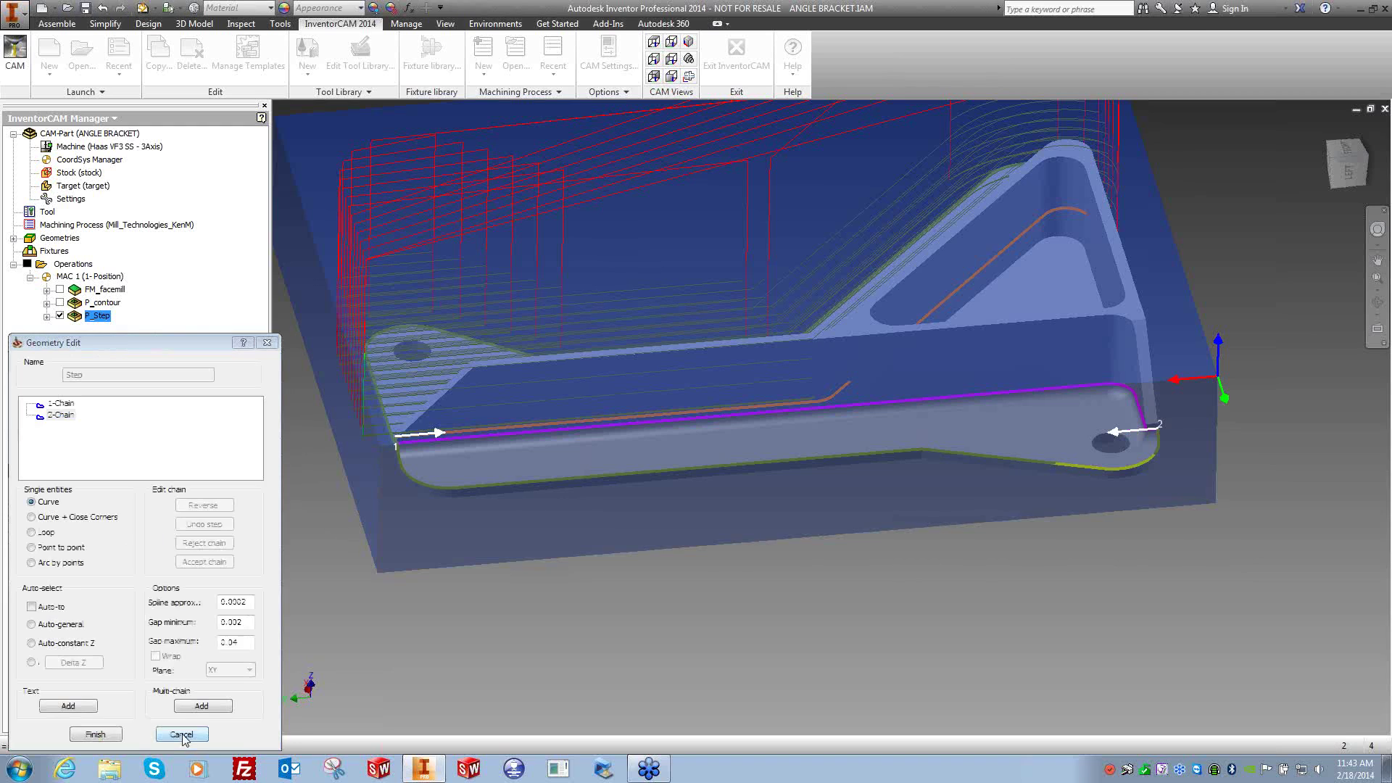
Finish the geometry edit, recalculate P_Step with both chains, and view the toolpath over both flanges.
{"action": "left_click", "coordinate": [95, 734]}
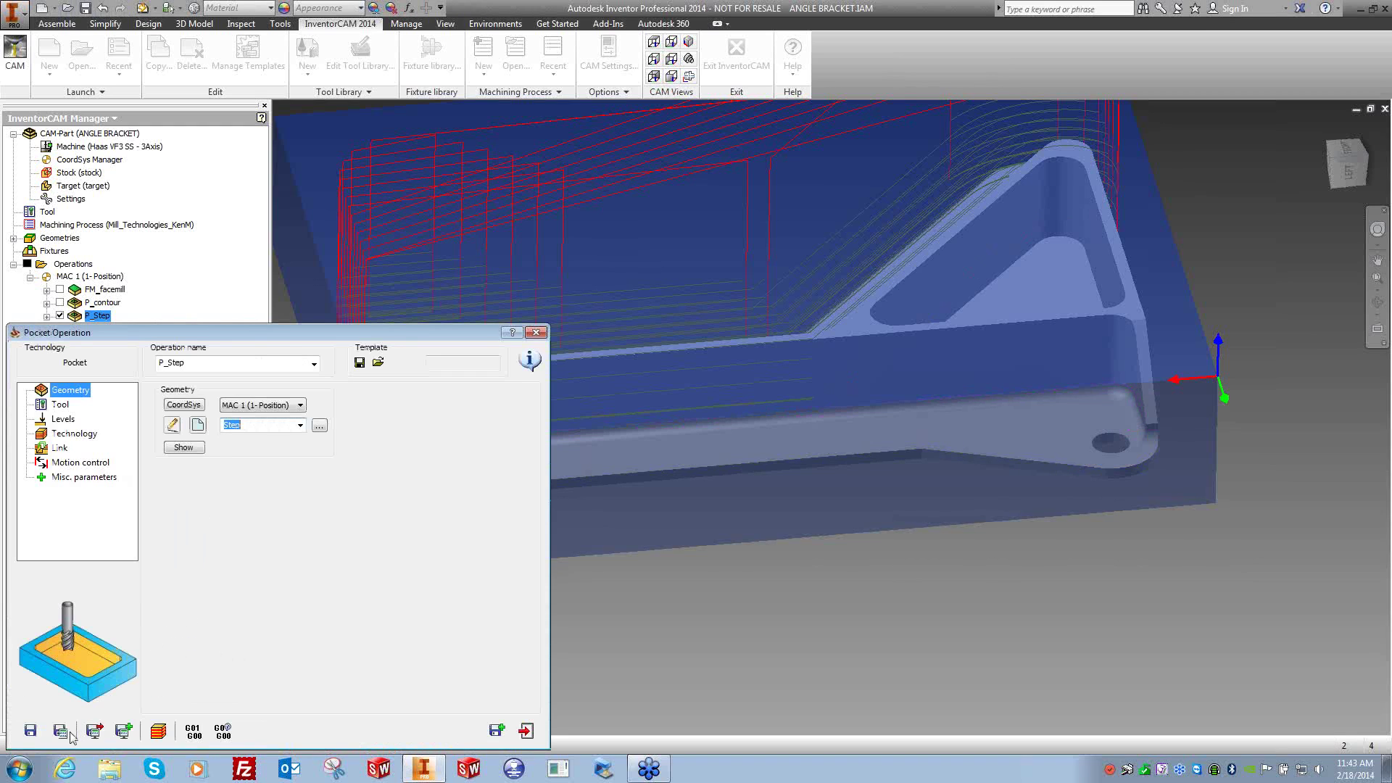
{"action": "left_click", "coordinate": [762, 628]}
{"action": "middle_click_drag", "start_coordinate": [768, 625], "coordinate": [772, 625], "text": "shift"}
{"action": "key", "text": "F6"}
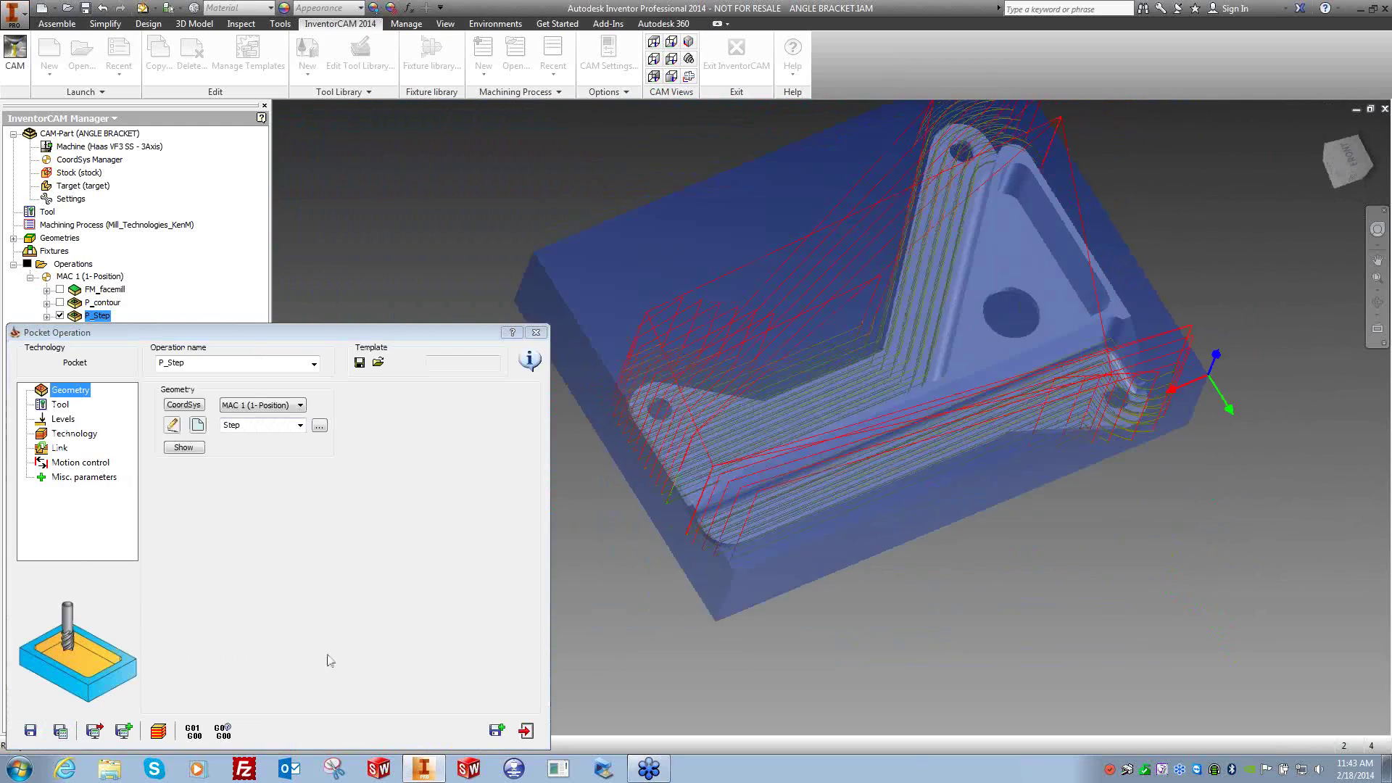
Simulate P_Step in SolidVerify at a higher simulation speed, examine both machined flanges, and close the simulation.
{"action": "left_click", "coordinate": [158, 731]}
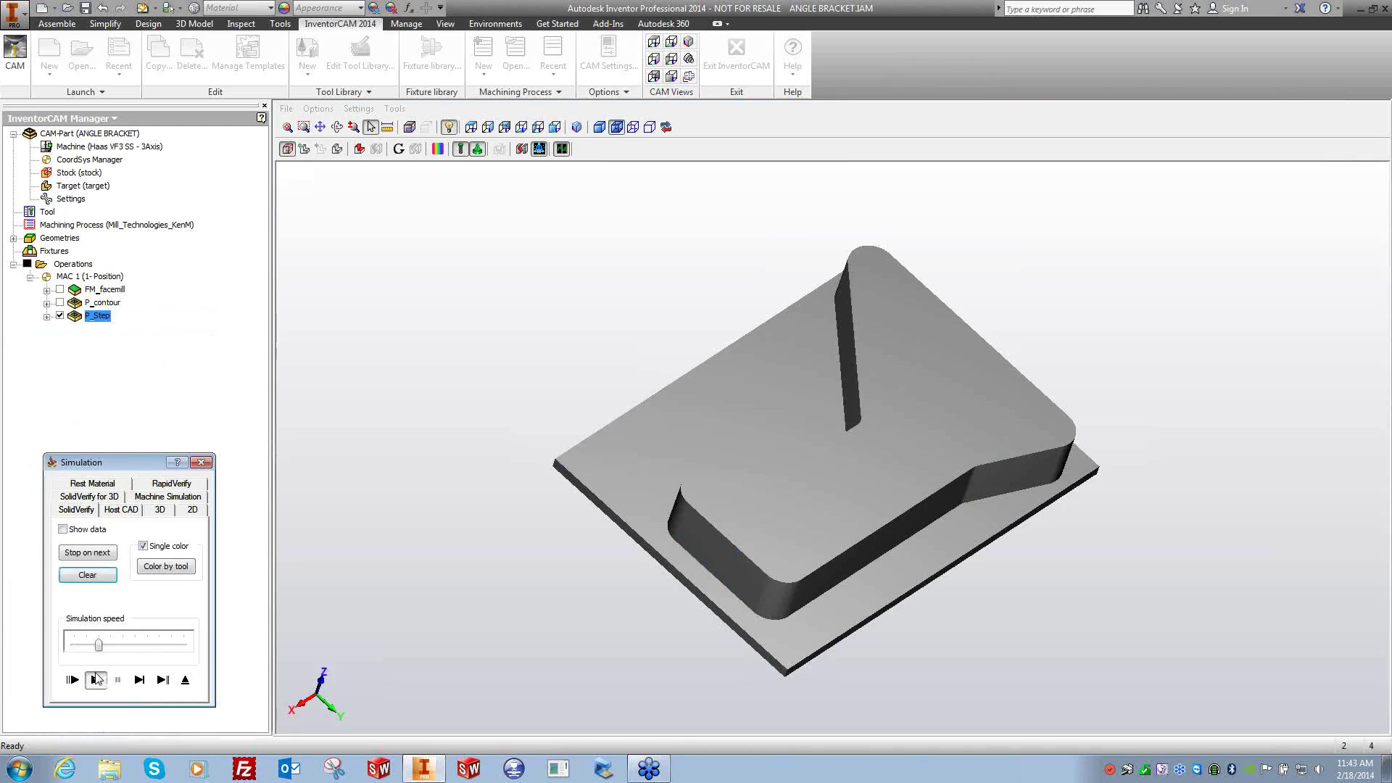
{"action": "left_click", "coordinate": [127, 646]}
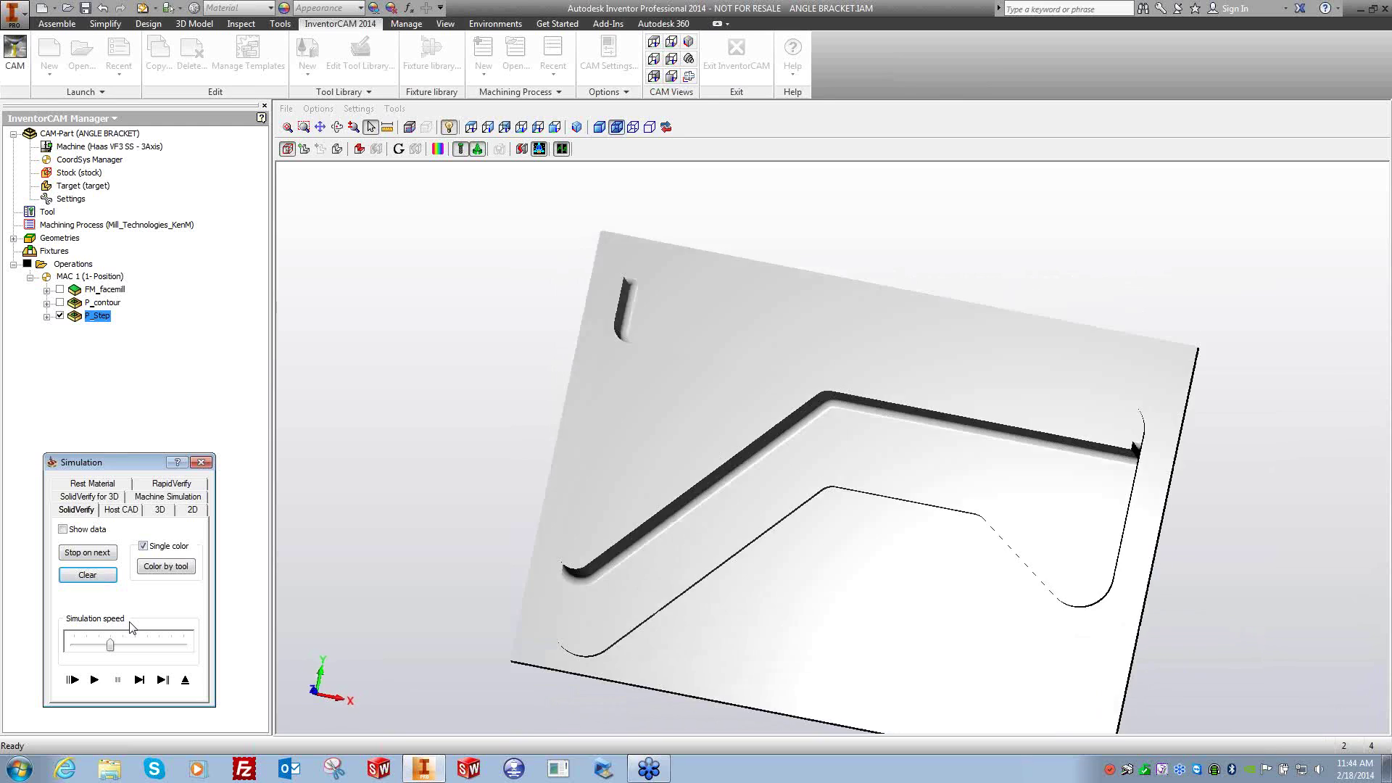
{"action": "left_click", "coordinate": [202, 462]}
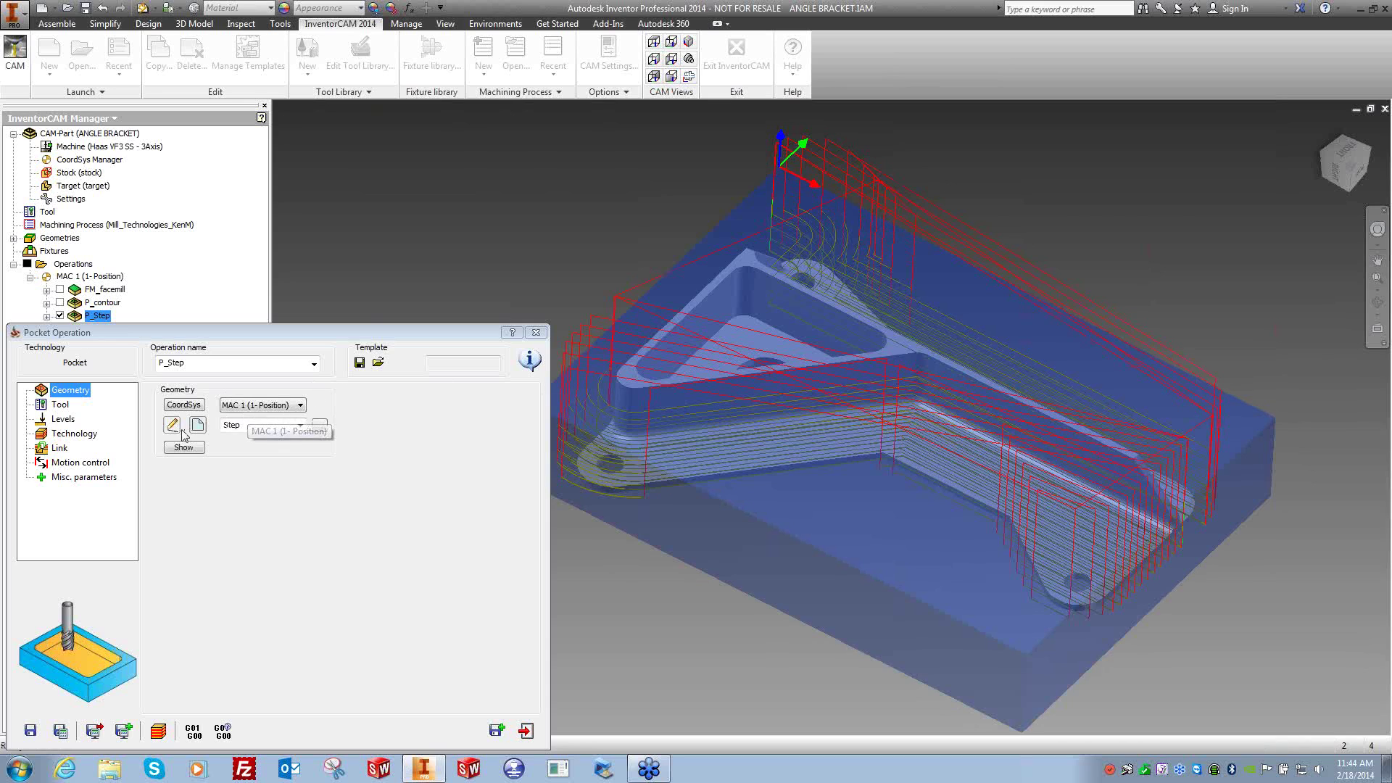
Add the upper edge loop of the triangular pocket as a third chain in the Step geometry and recalculate P_Step.
{"action": "left_click", "coordinate": [173, 425]}
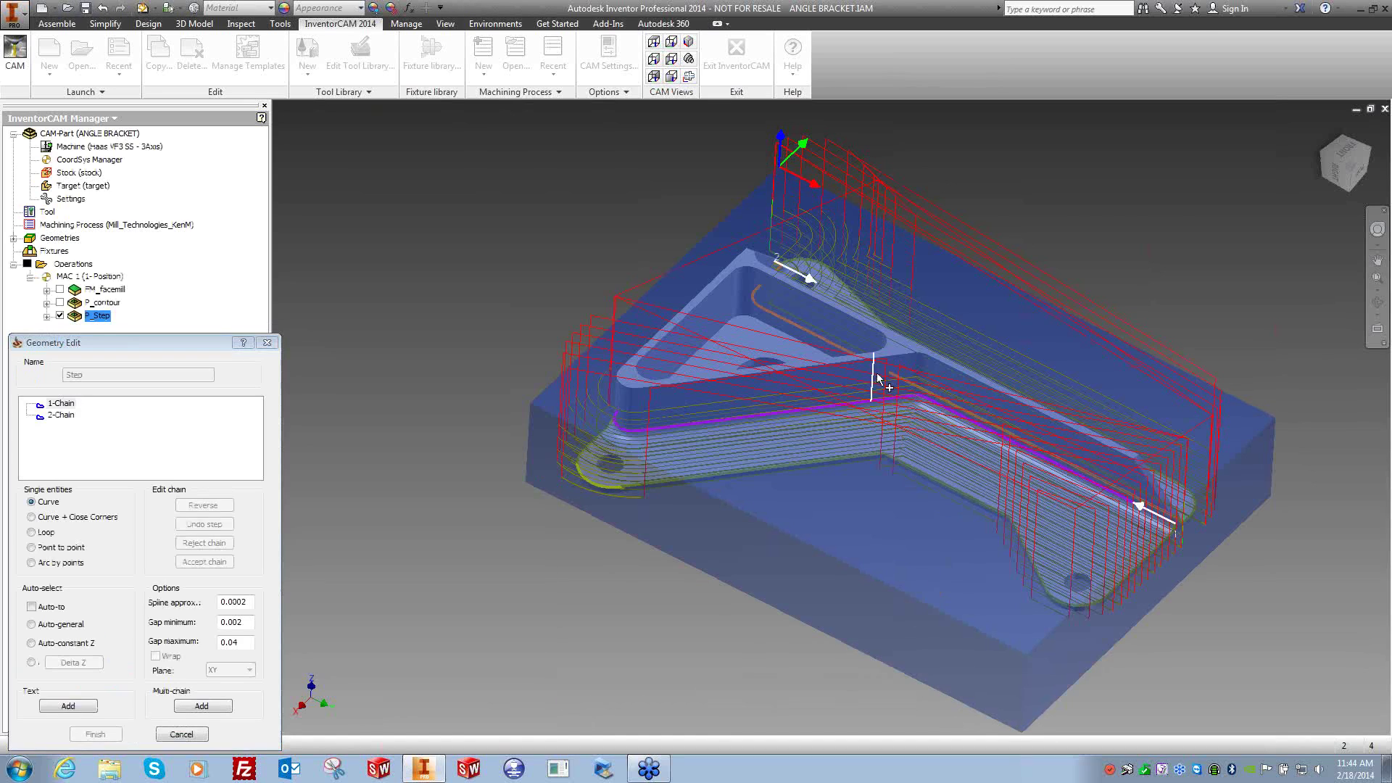
{"action": "left_click", "coordinate": [864, 329]}
{"action": "left_click", "coordinate": [51, 647]}
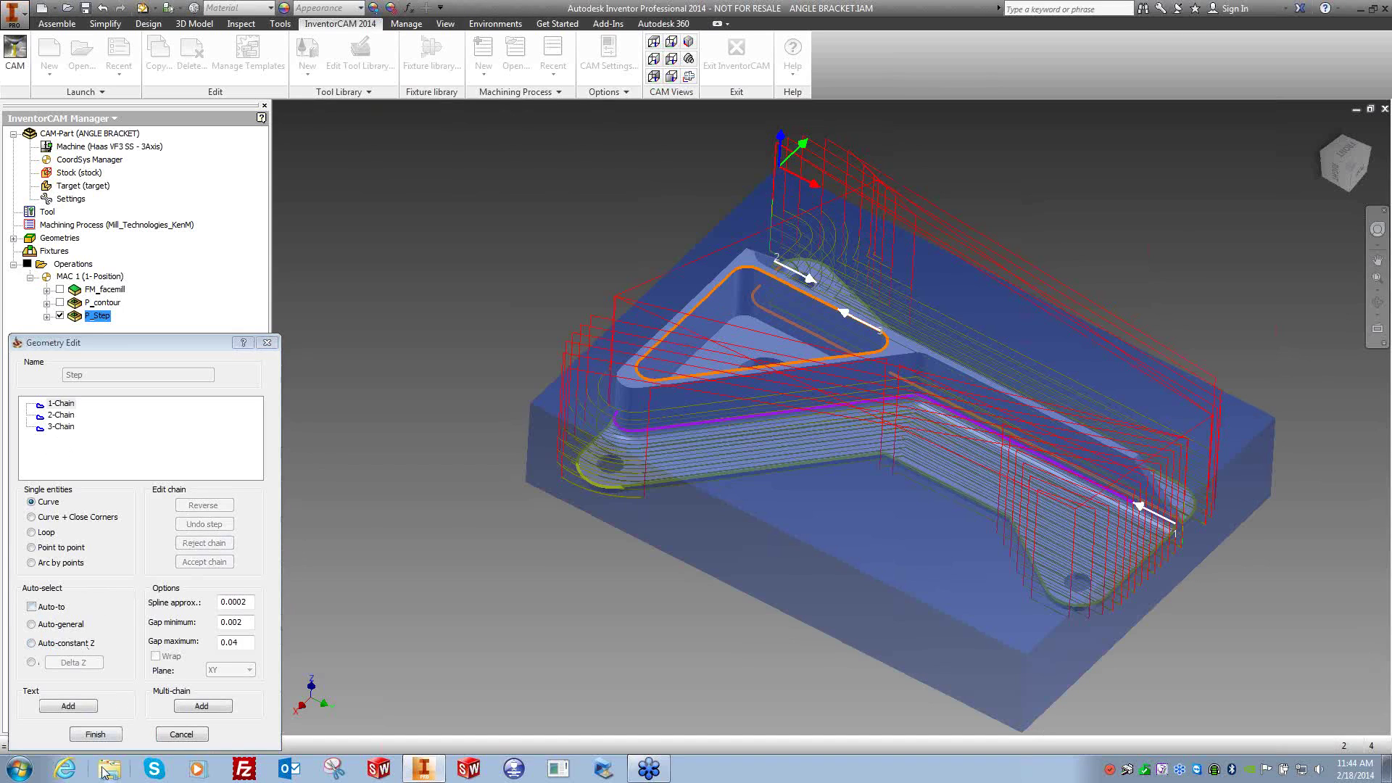
{"action": "left_click", "coordinate": [96, 734]}
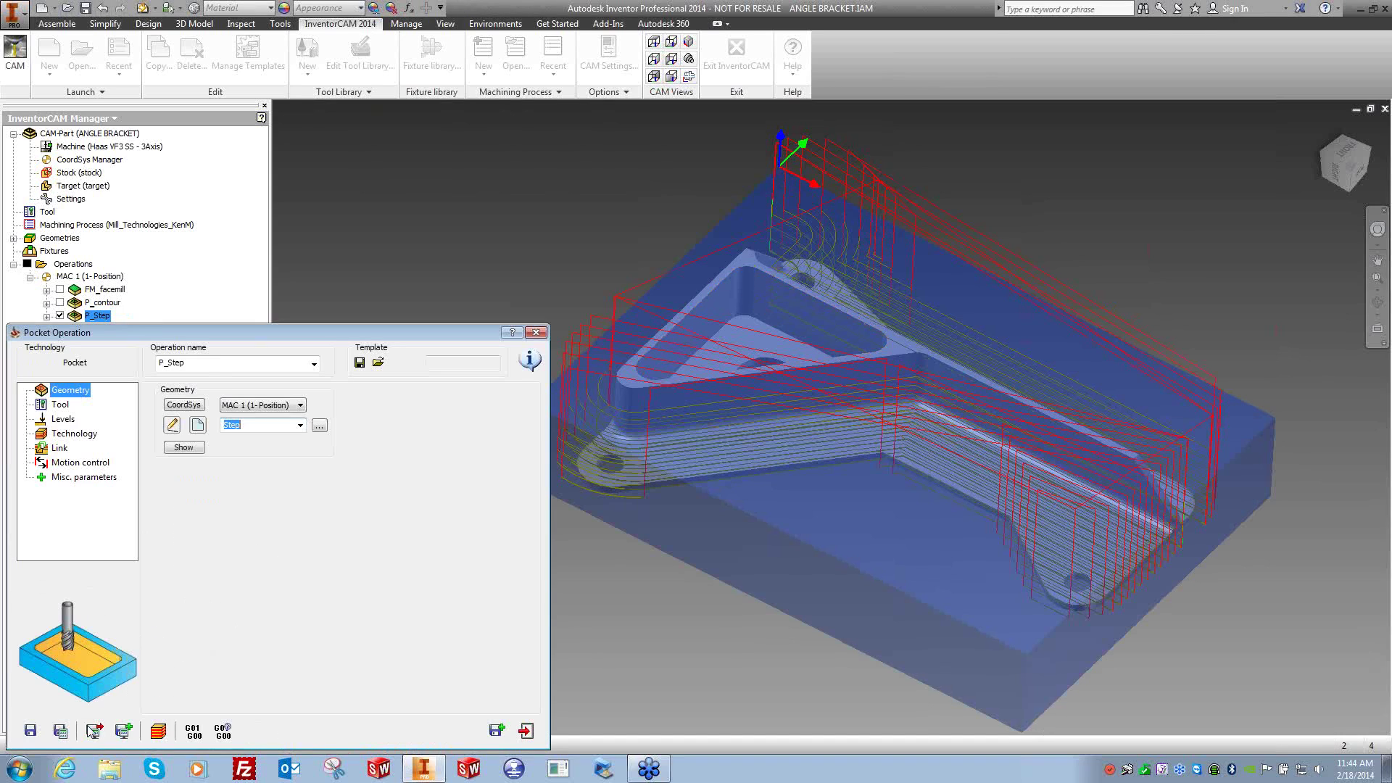
{"action": "left_click", "coordinate": [64, 731]}
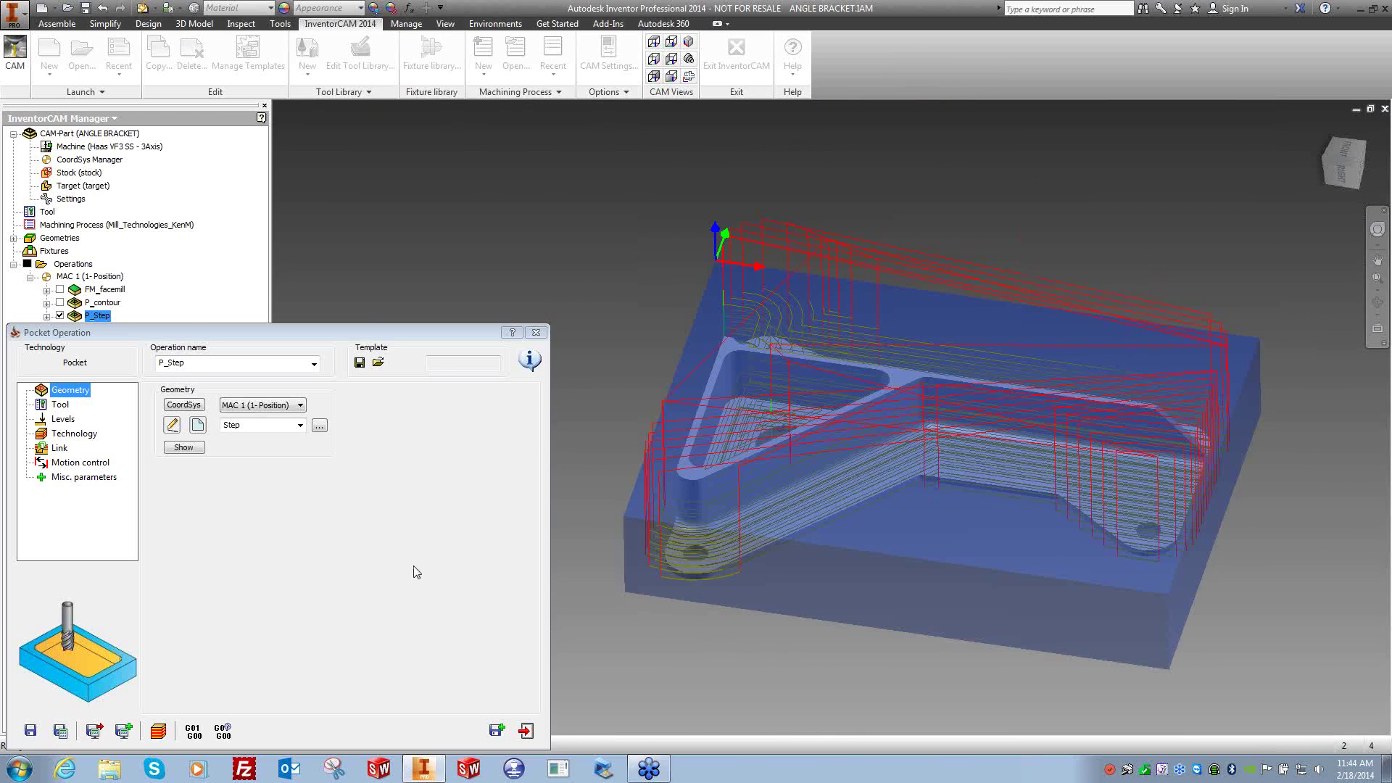
Set P_Step's ramping to Helical, accept the helical ramping parameters and chain positions, and recalculate the toolpath.
{"action": "left_click", "coordinate": [59, 448]}
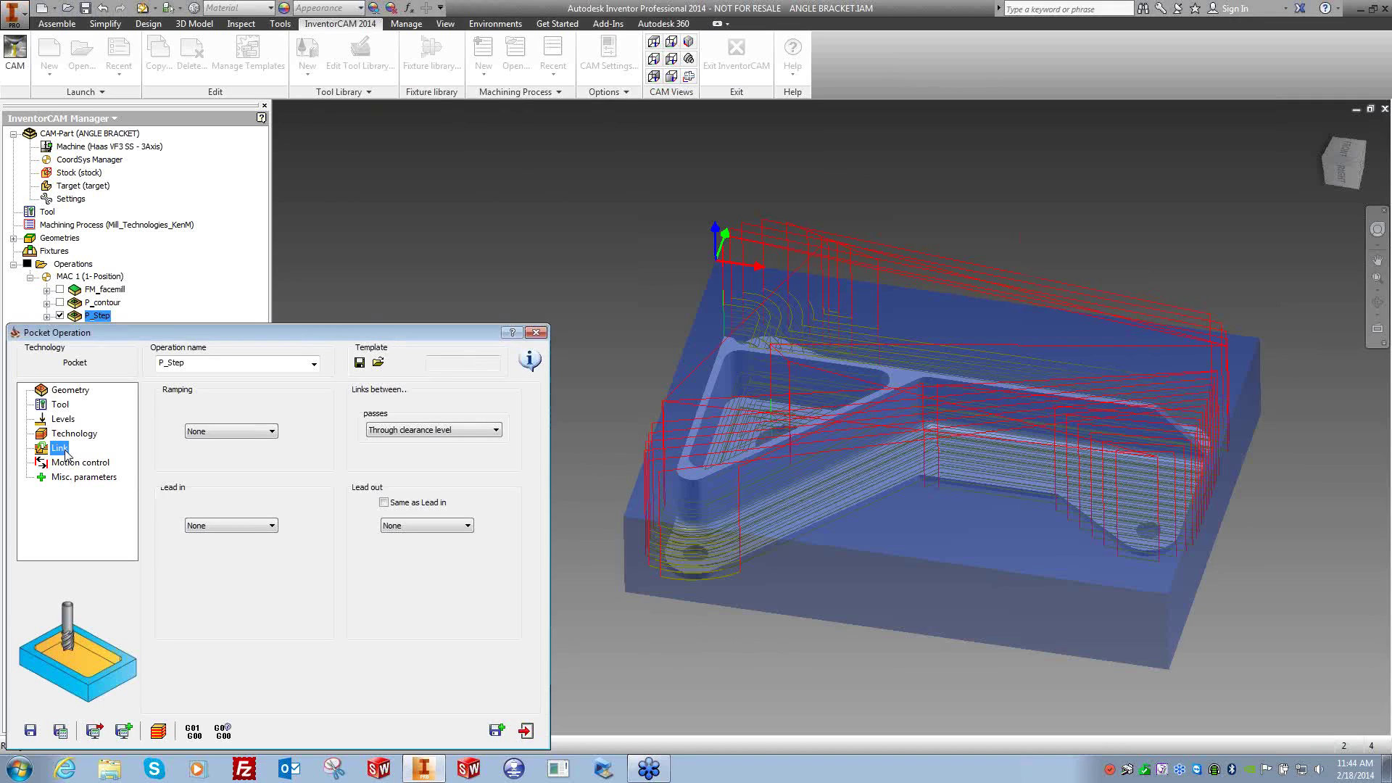
{"action": "left_click", "coordinate": [231, 431]}
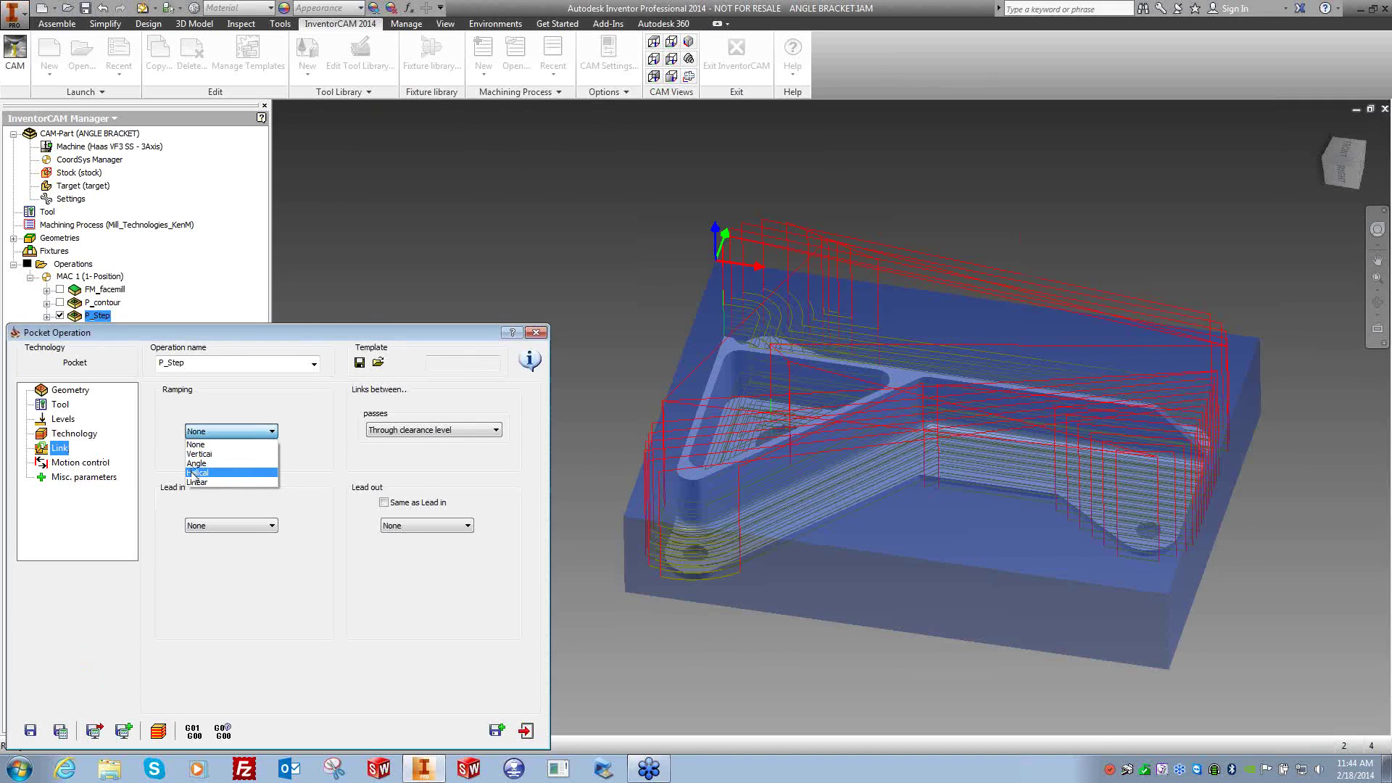
{"action": "left_click", "coordinate": [196, 473]}
{"action": "left_click", "coordinate": [303, 432]}
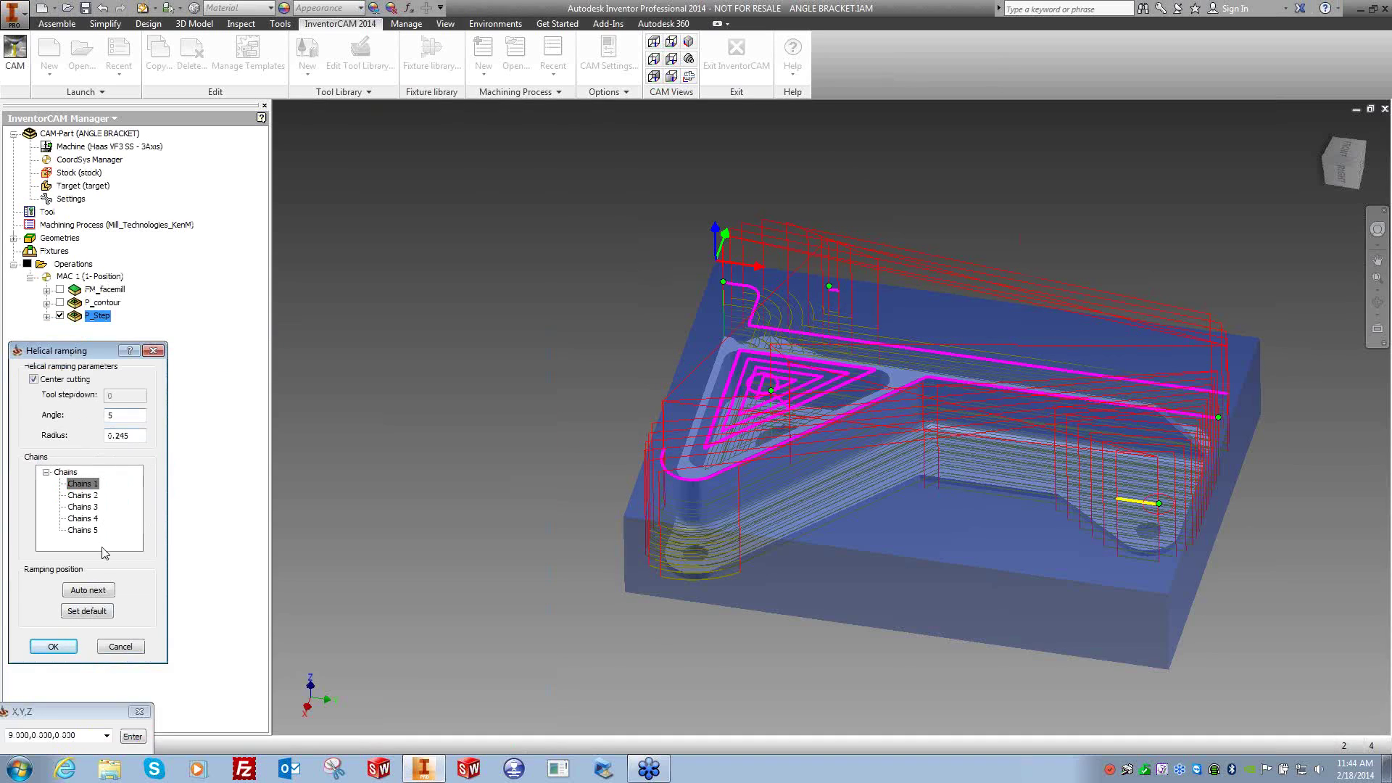
{"action": "key", "text": "Tab"}
{"action": "left_click", "coordinate": [53, 646]}
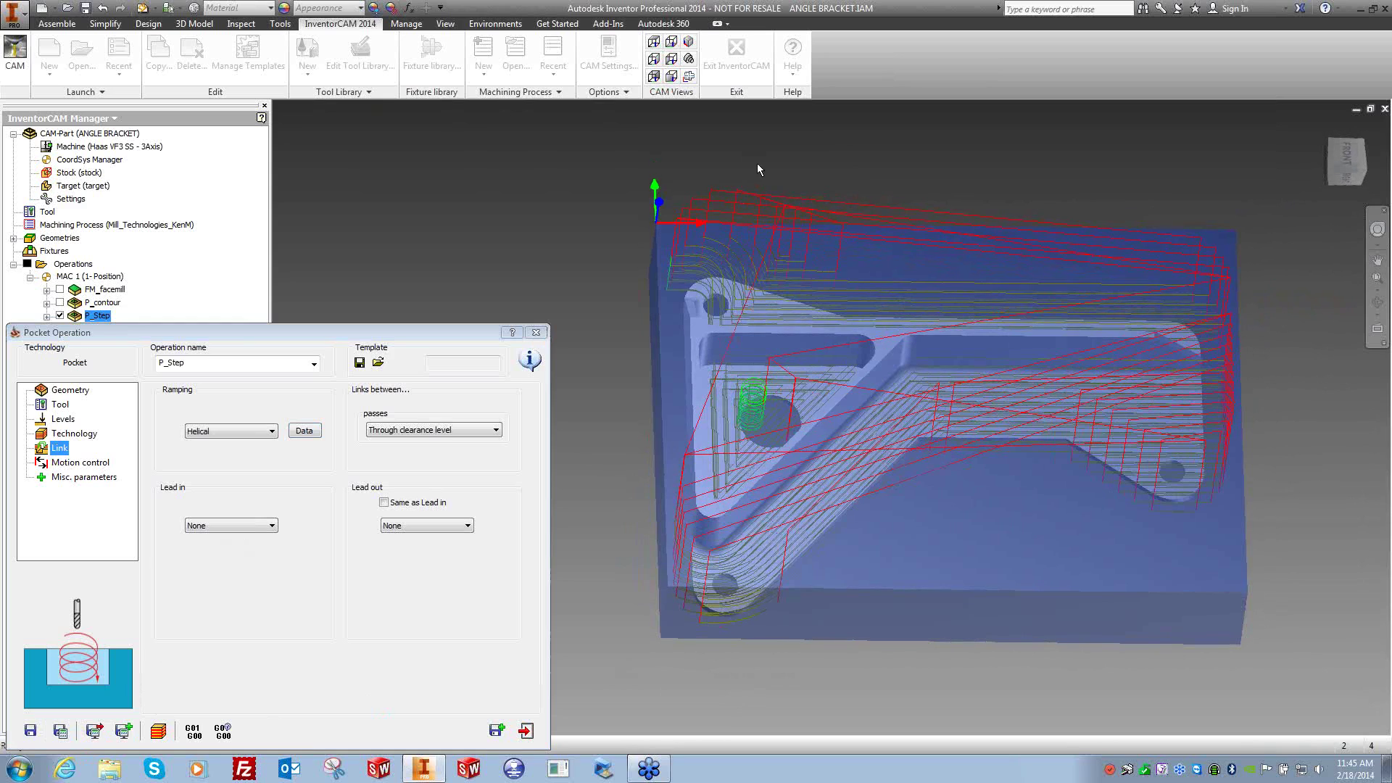
Run P_Step's solid simulation to examine the triangular pocket and flanges, close the operation and hide its toolpath.
{"action": "left_click", "coordinate": [160, 729]}
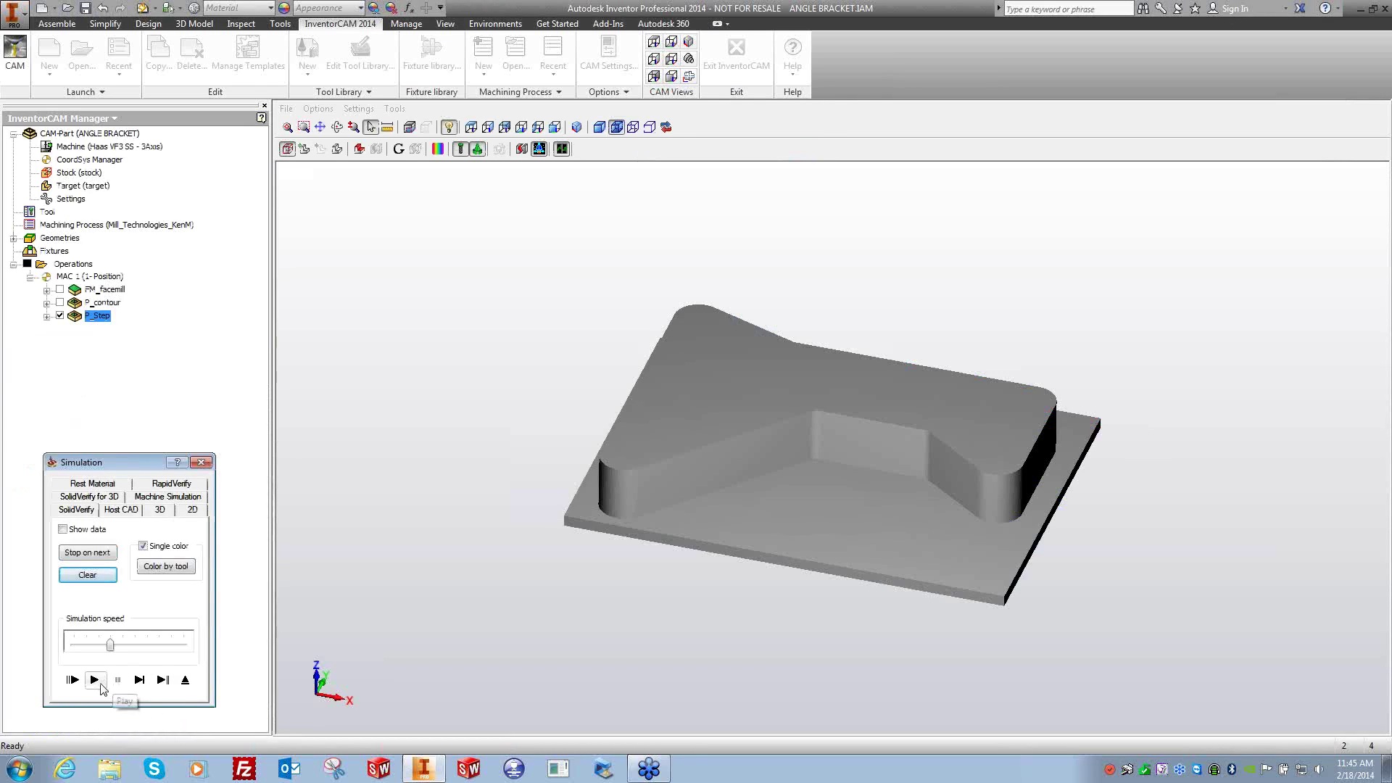
{"action": "left_click", "coordinate": [94, 680]}
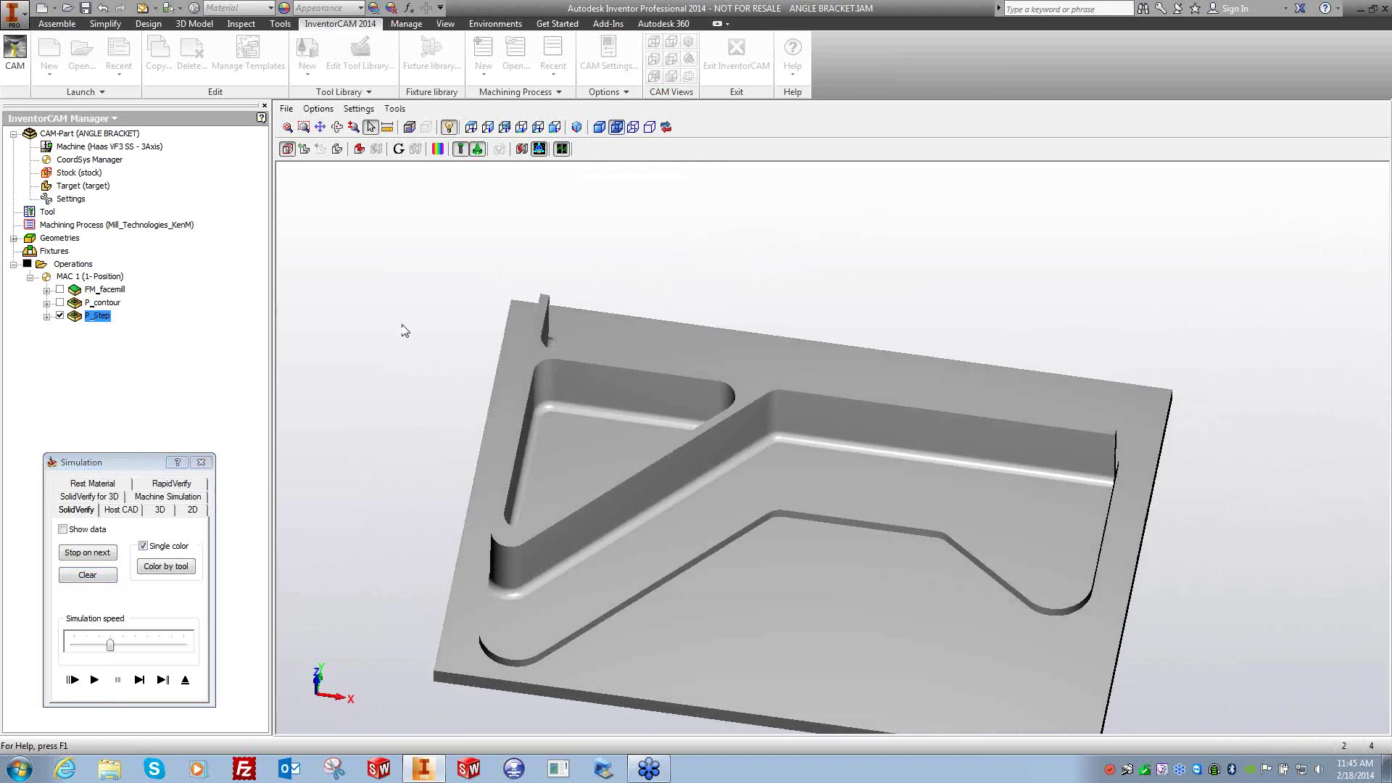
{"action": "middle_click_drag", "start_coordinate": [401, 330], "coordinate": [809, 589]}
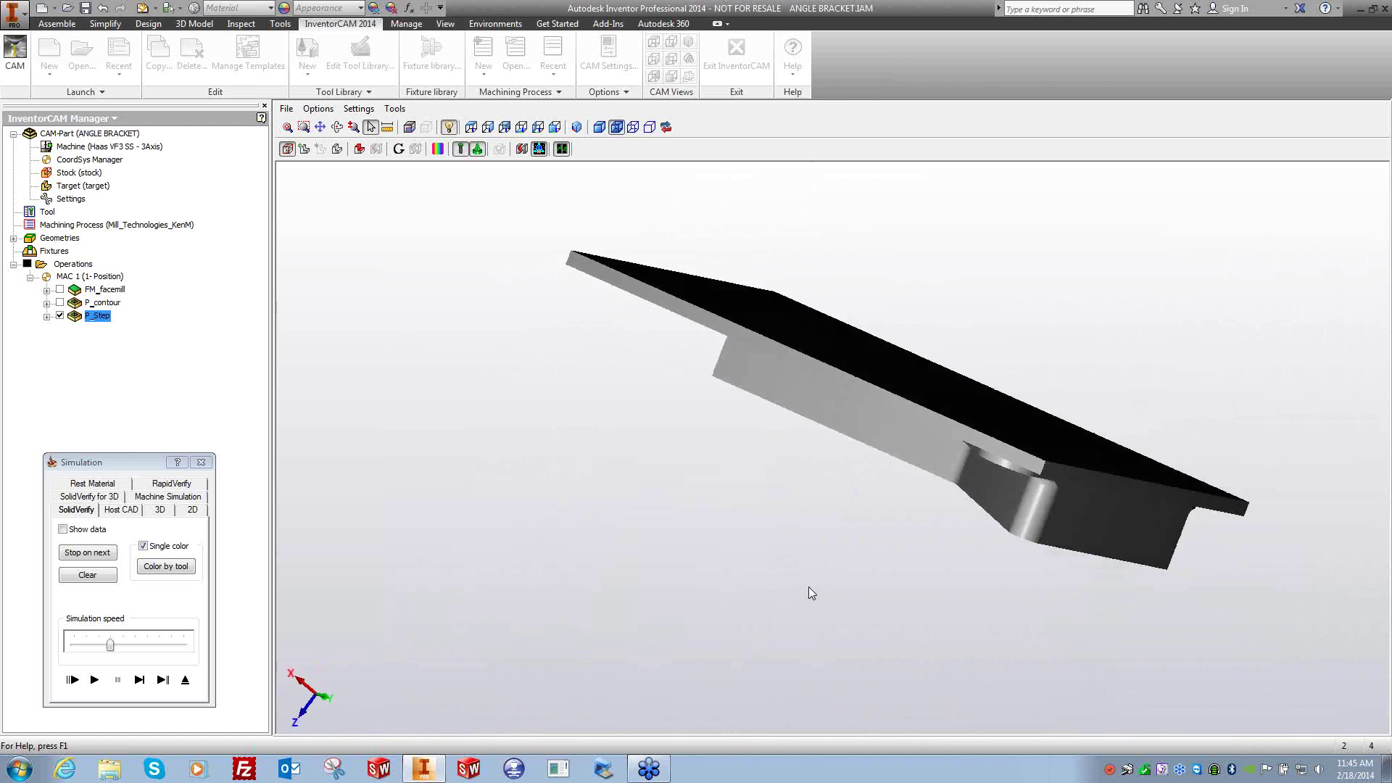
{"action": "left_click", "coordinate": [201, 462]}
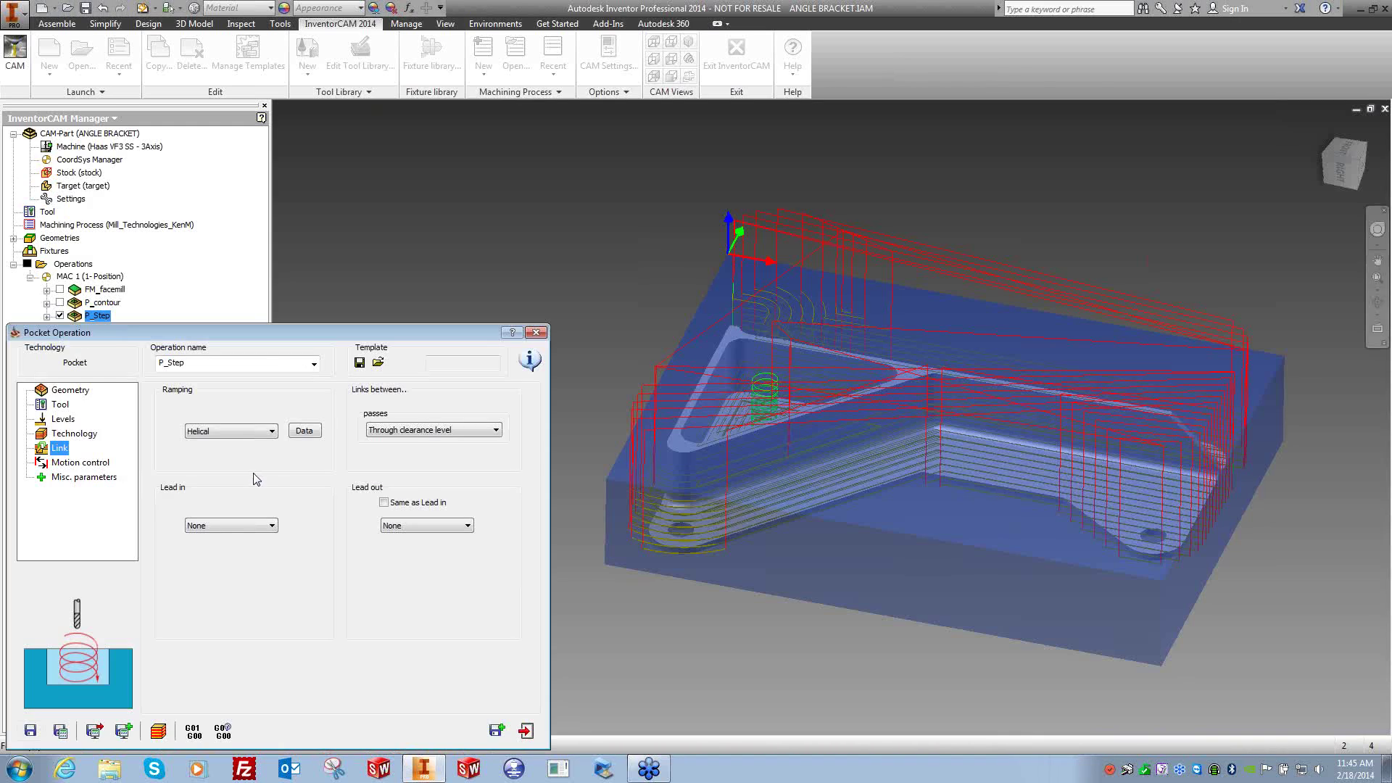
{"action": "left_click", "coordinate": [535, 332]}
{"action": "left_click", "coordinate": [60, 316]}
Add a new machine coordinate system, MAC 2, on the stock's underside face where the bracket's flat back lies.
{"action": "middle_click_drag", "start_coordinate": [397, 382], "coordinate": [442, 382], "text": "shift"}
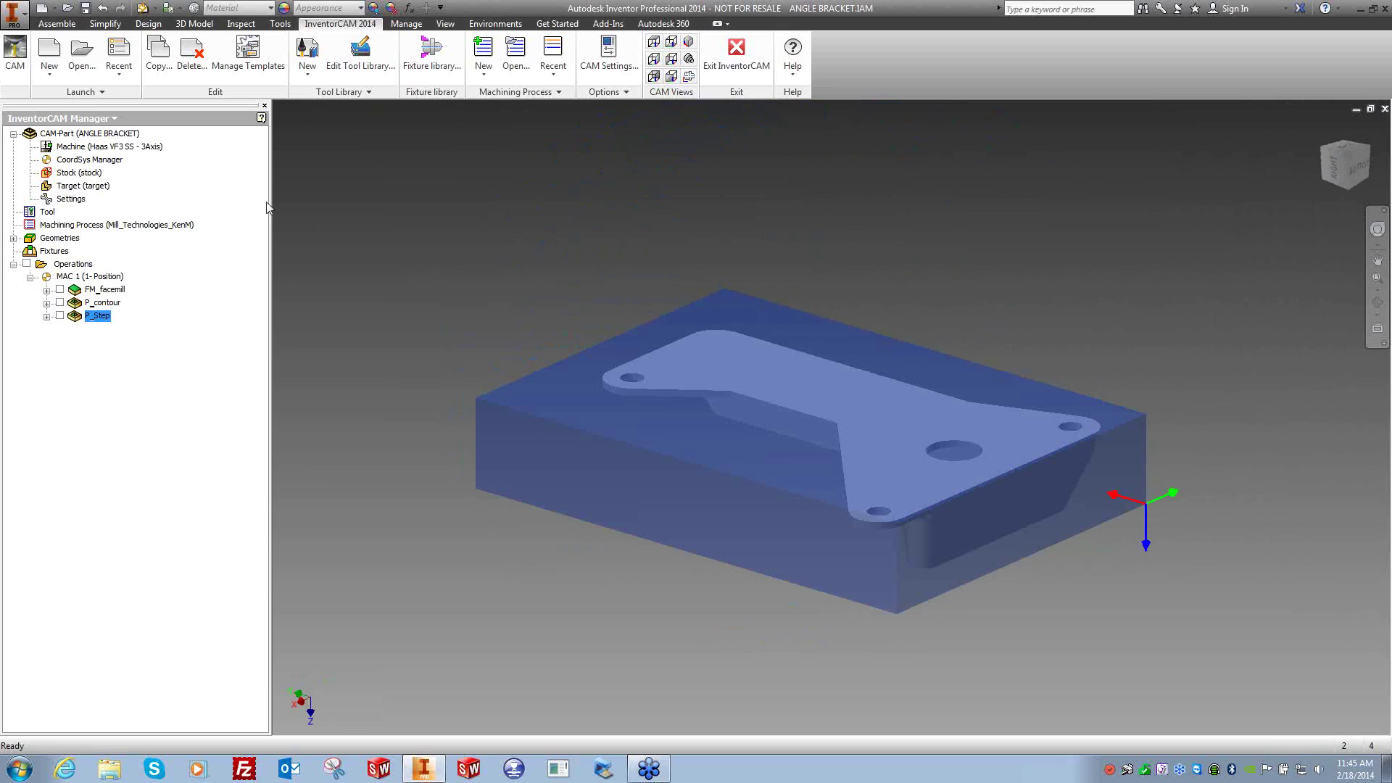
{"action": "double_click", "coordinate": [96, 161]}
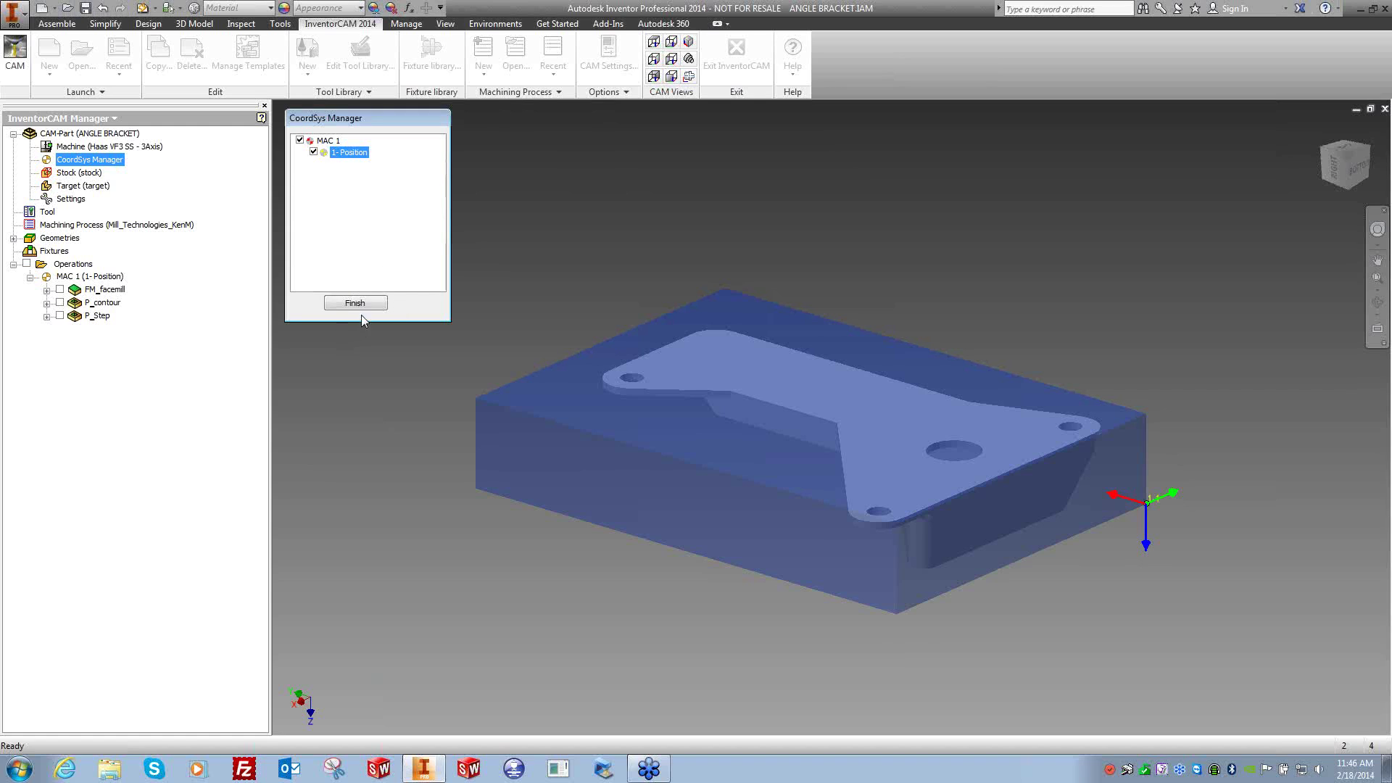
{"action": "right_click", "coordinate": [356, 159]}
{"action": "left_click", "coordinate": [388, 165]}
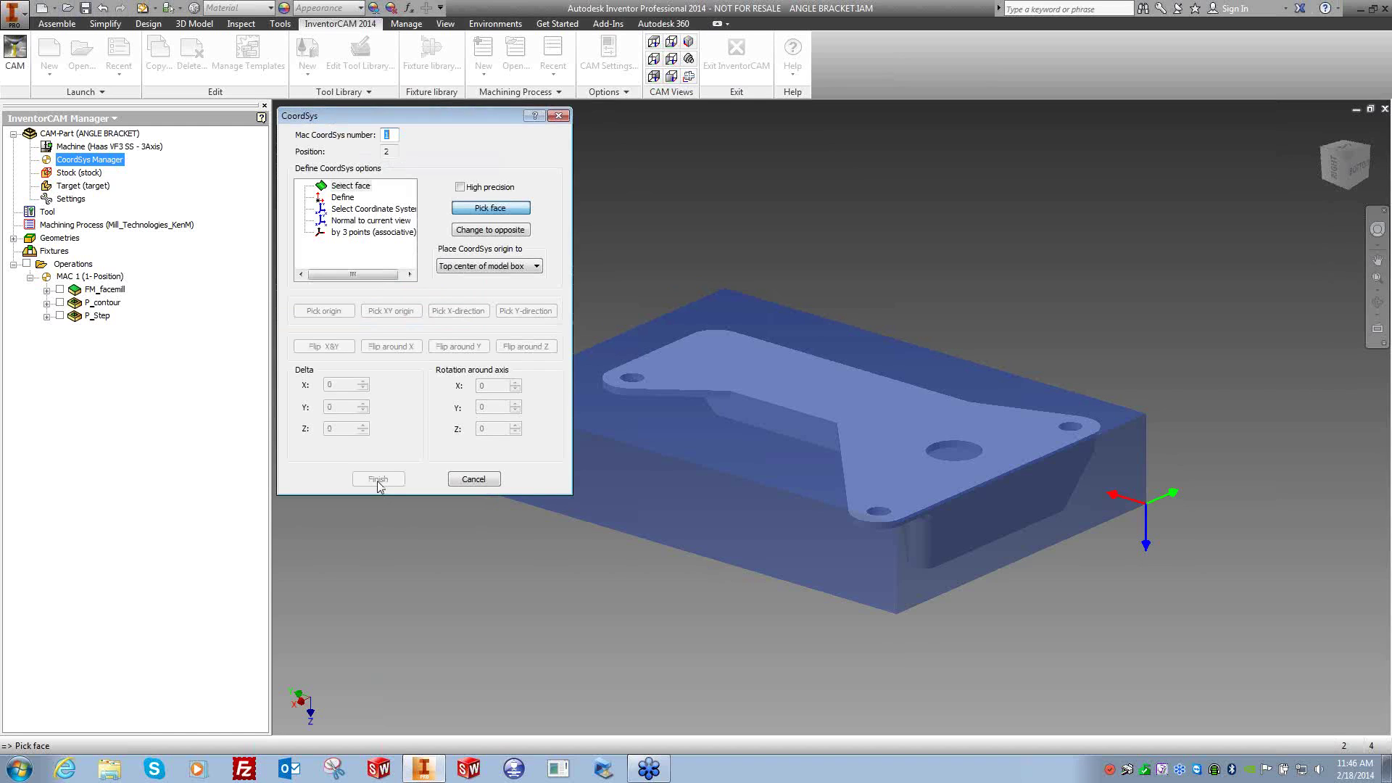
{"action": "left_click", "coordinate": [768, 321]}
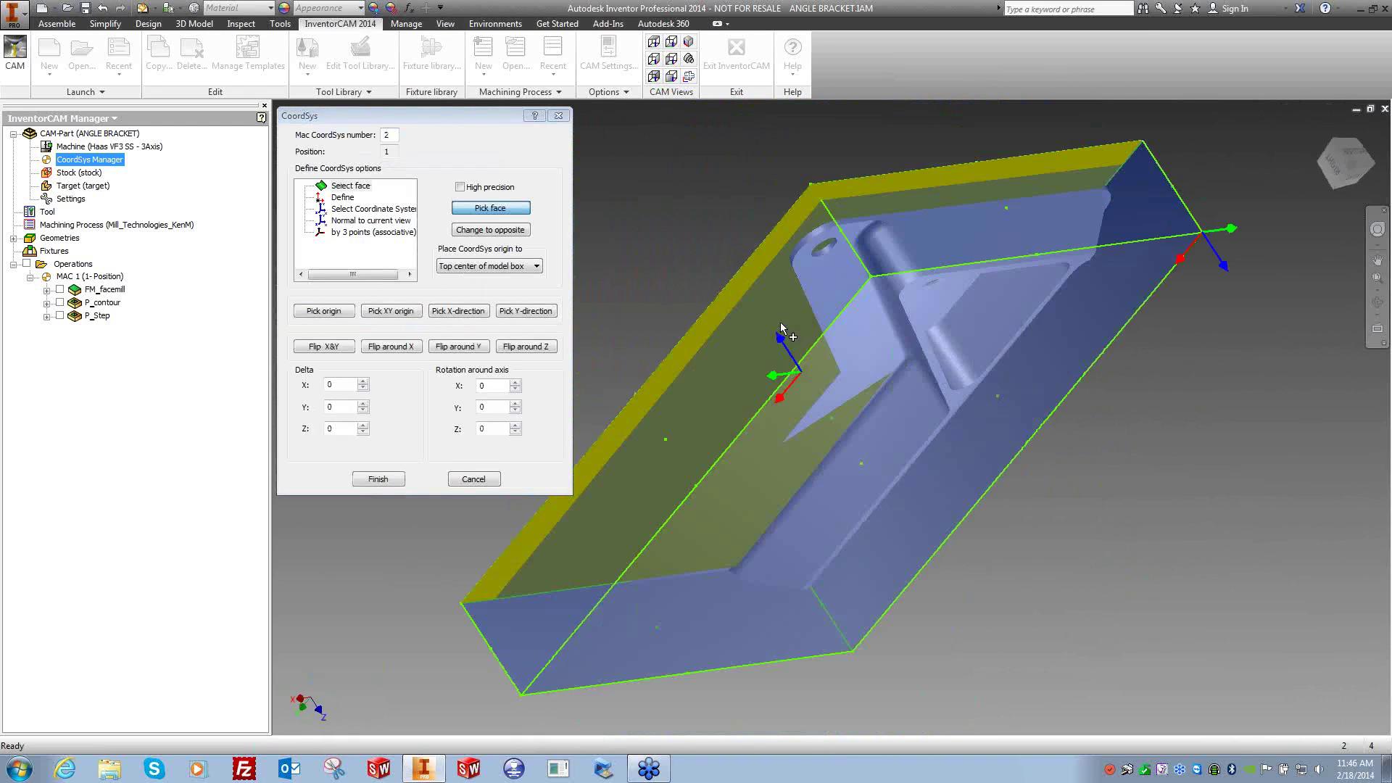
Place MAC 2's origin at the stock's back corner, flip it around Z, and accept the default machining levels.
{"action": "left_click", "coordinate": [323, 310]}
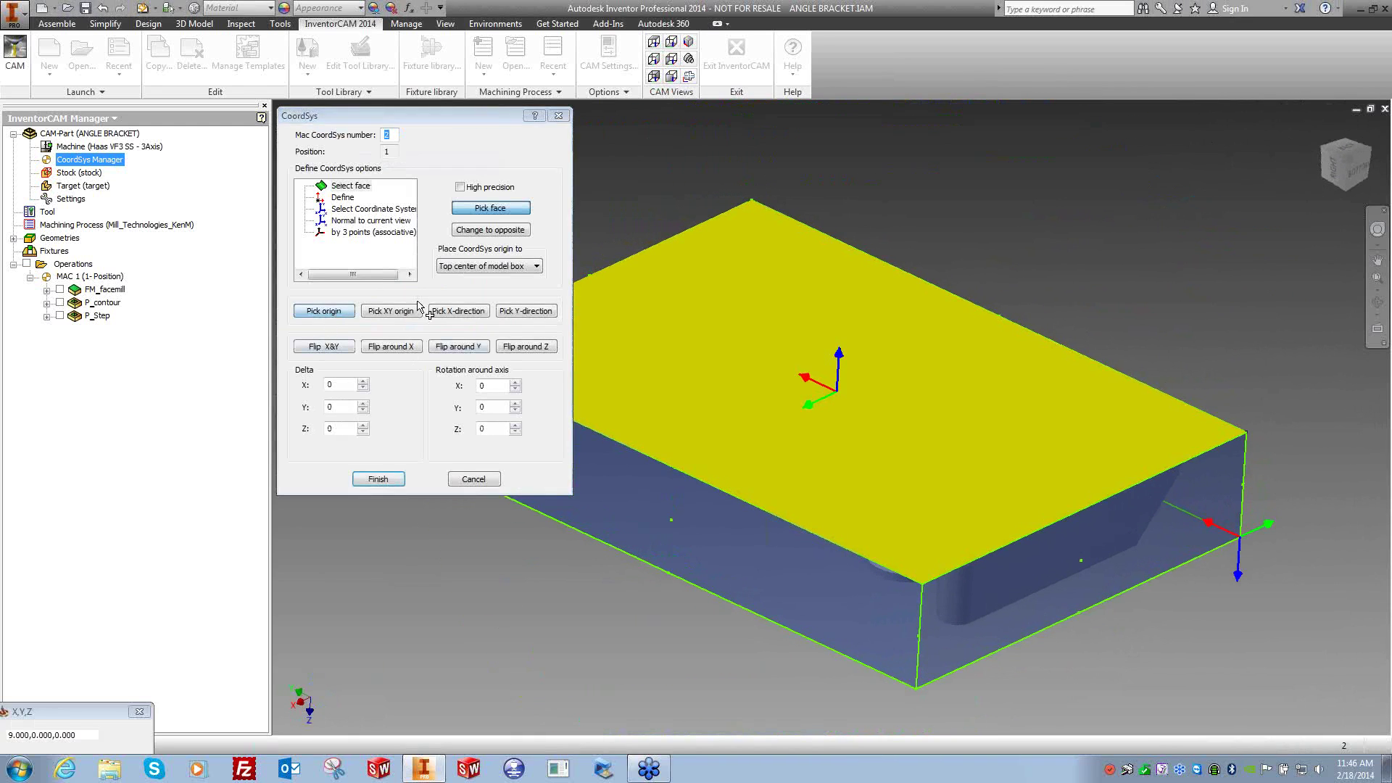
{"action": "left_click", "coordinate": [753, 203]}
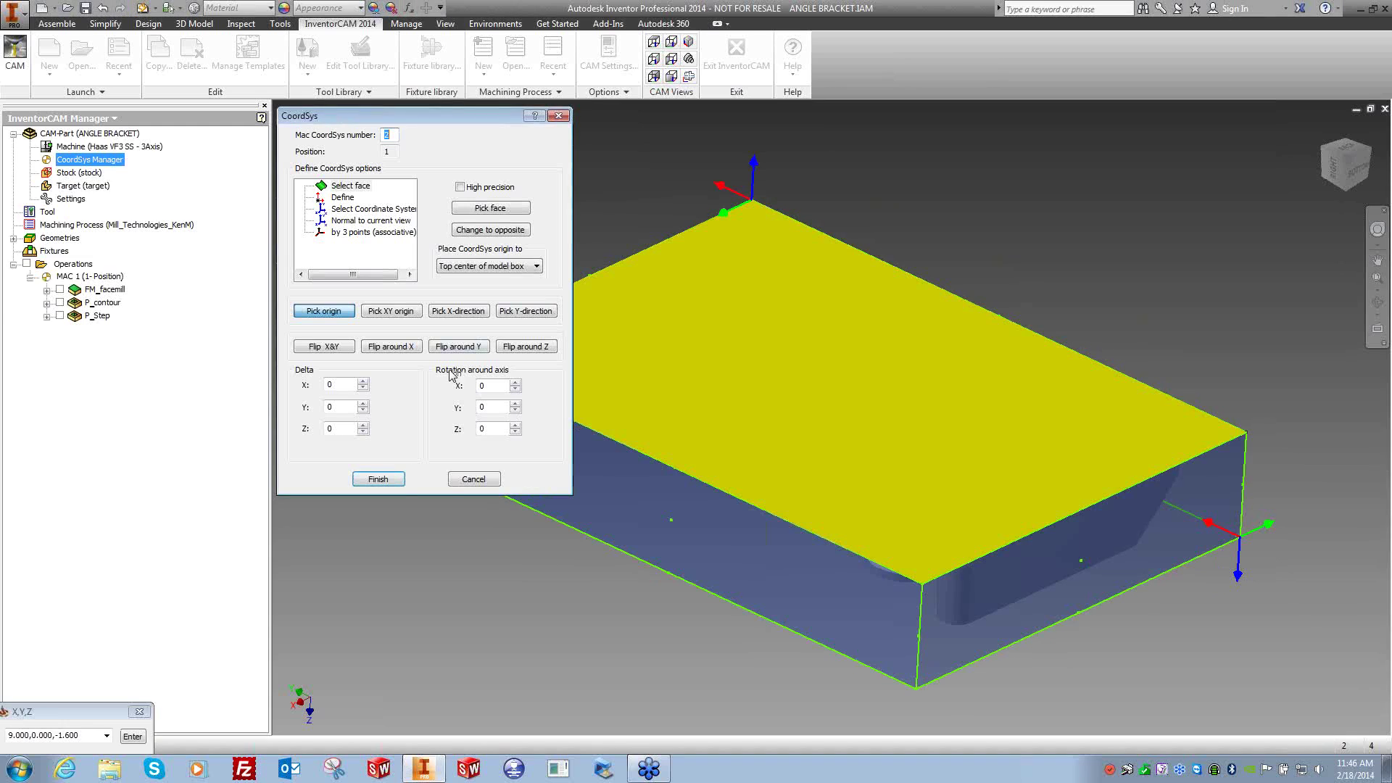
{"action": "left_click", "coordinate": [528, 346]}
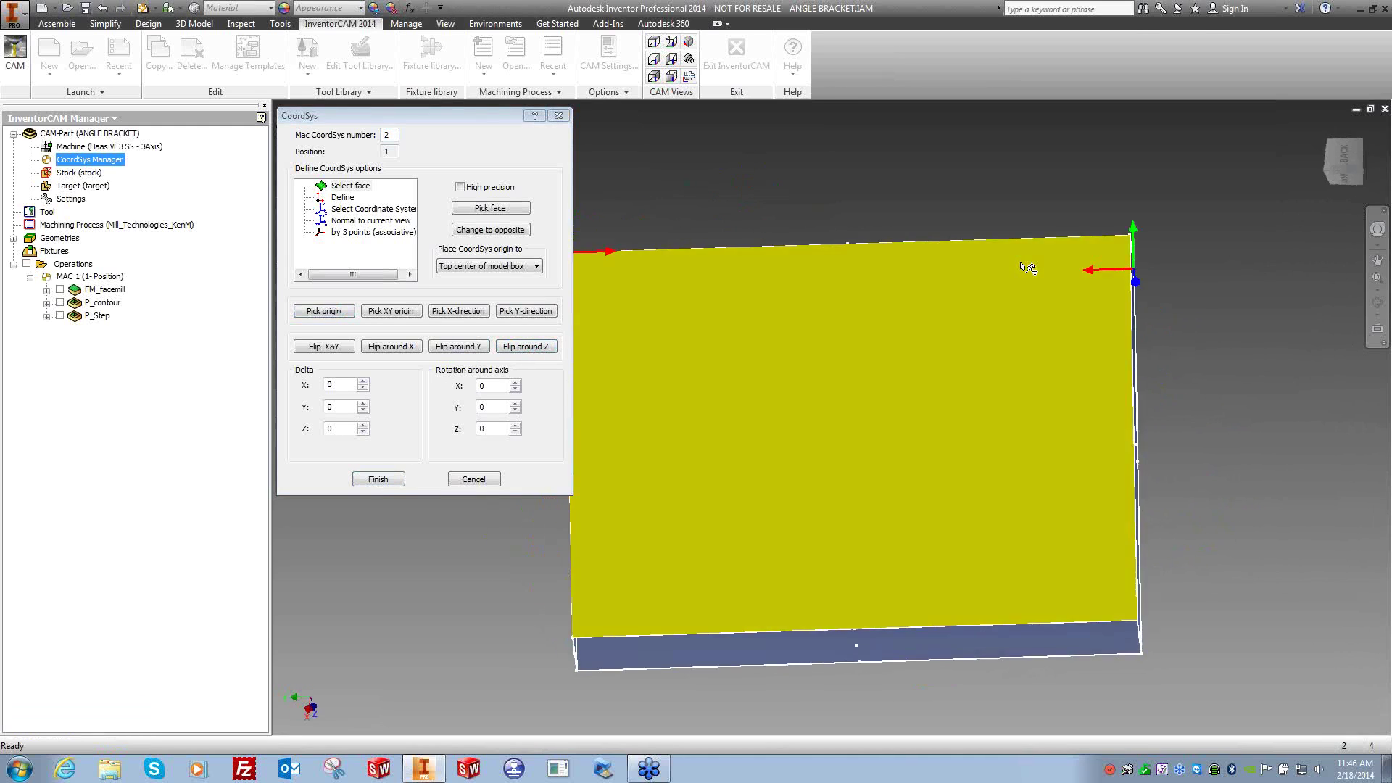
{"action": "left_click", "coordinate": [378, 479]}
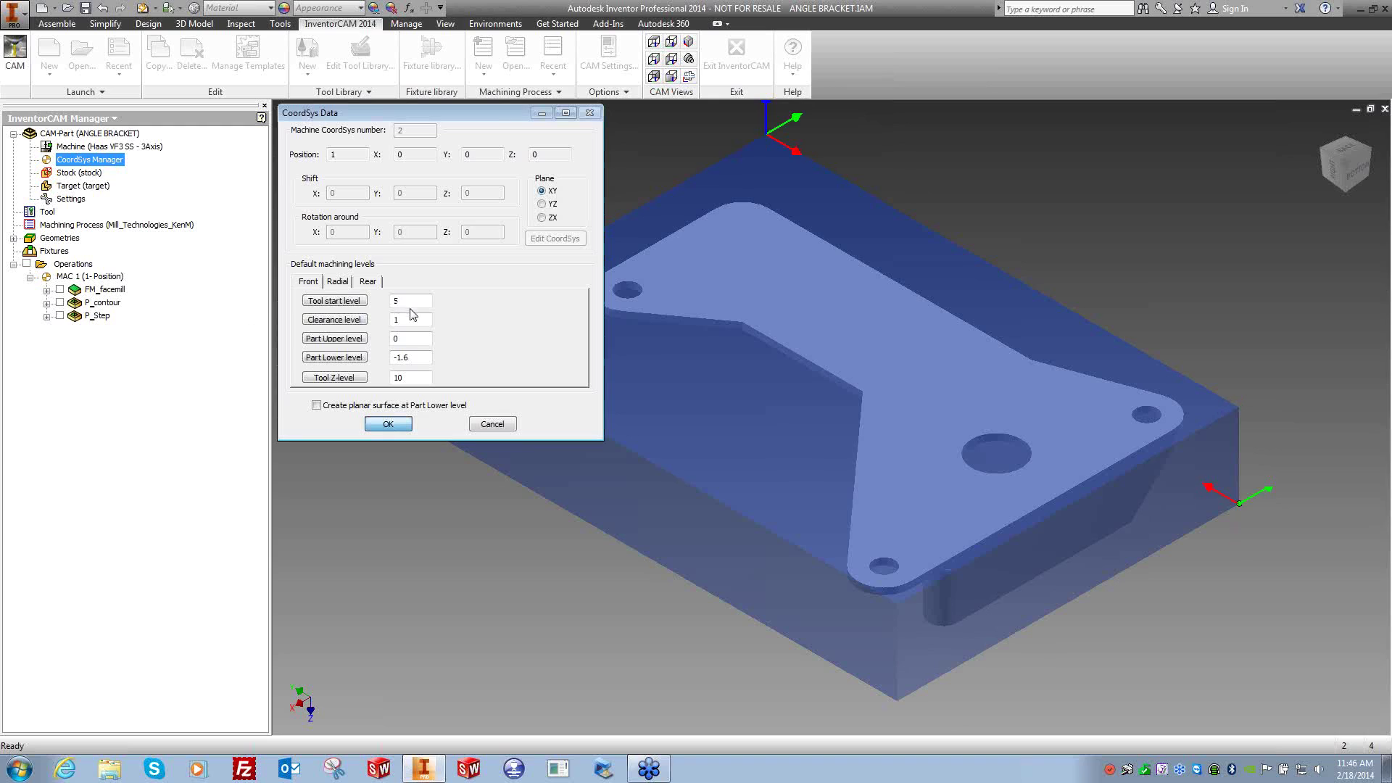
{"action": "left_click", "coordinate": [354, 303]}
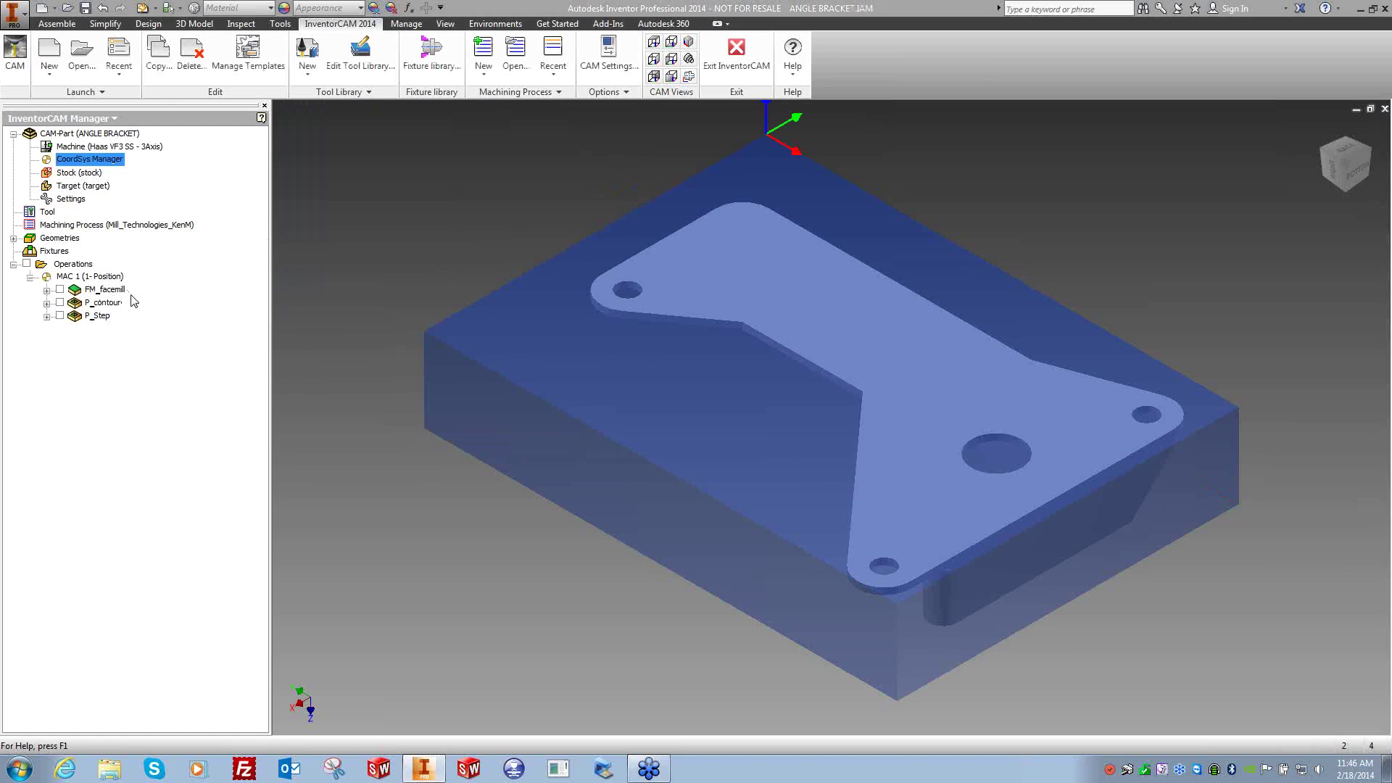
Copy the FM_facemill operation, paste it after P_Step, and open the copy for editing.
{"action": "left_click", "coordinate": [96, 291]}
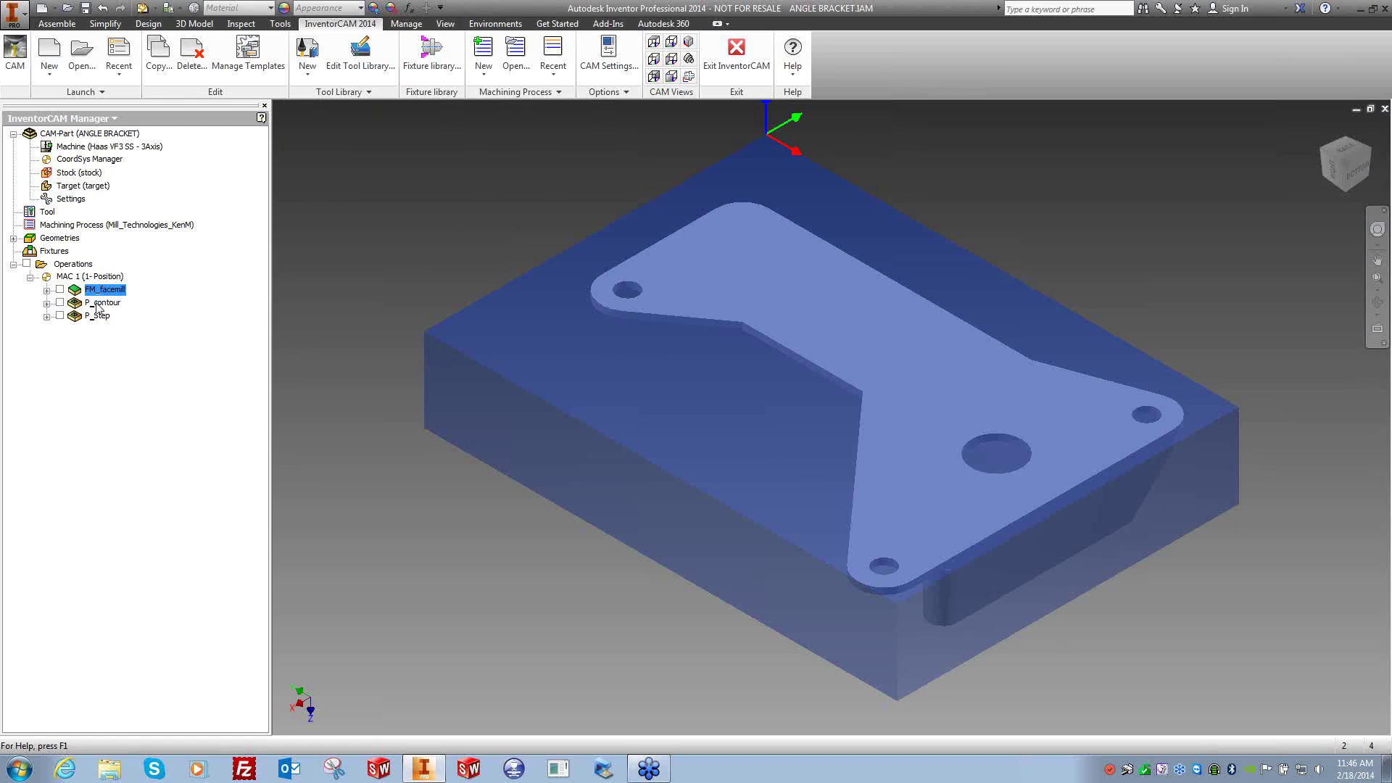
{"action": "left_click", "coordinate": [99, 319]}
{"action": "key", "text": "ctrl+v"}
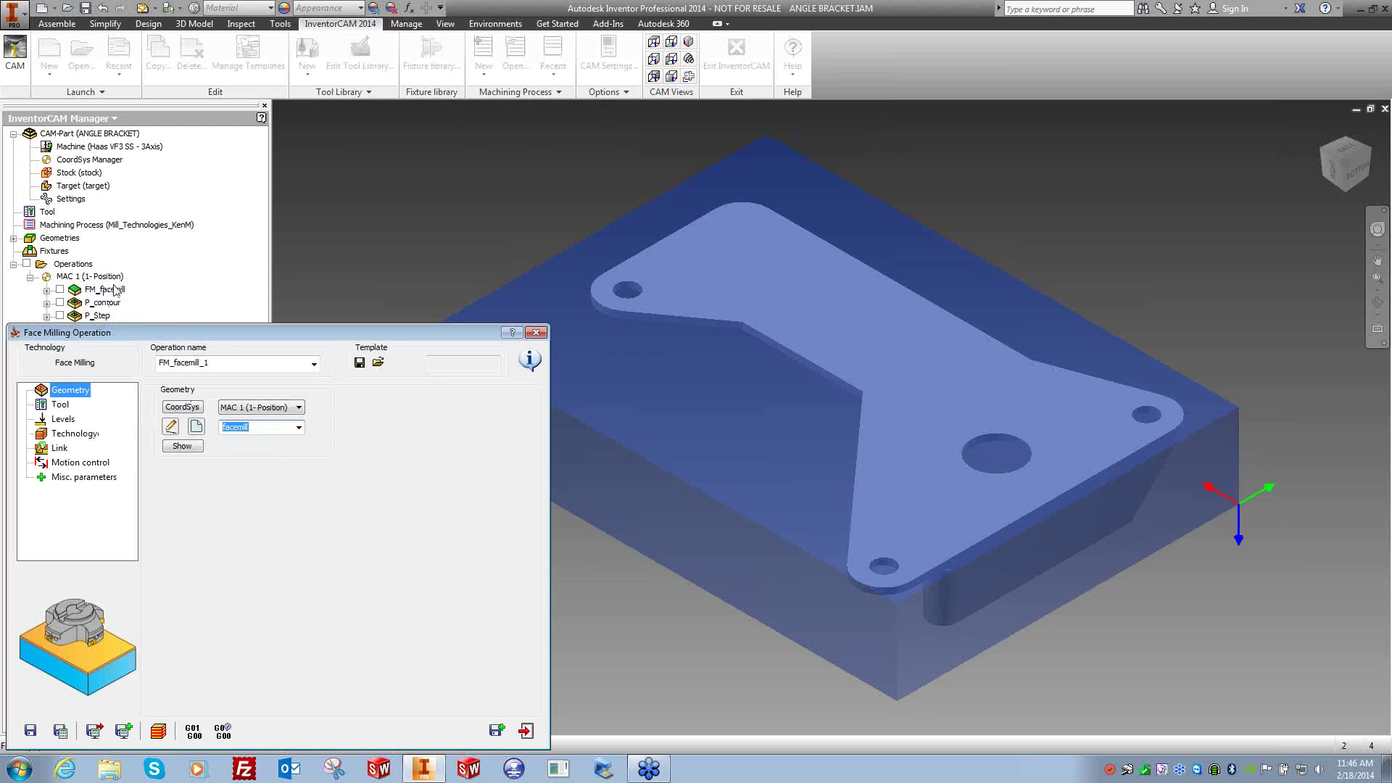
{"action": "left_click", "coordinate": [61, 731]}
{"action": "left_click", "coordinate": [59, 290]}
{"action": "left_click", "coordinate": [59, 291]}
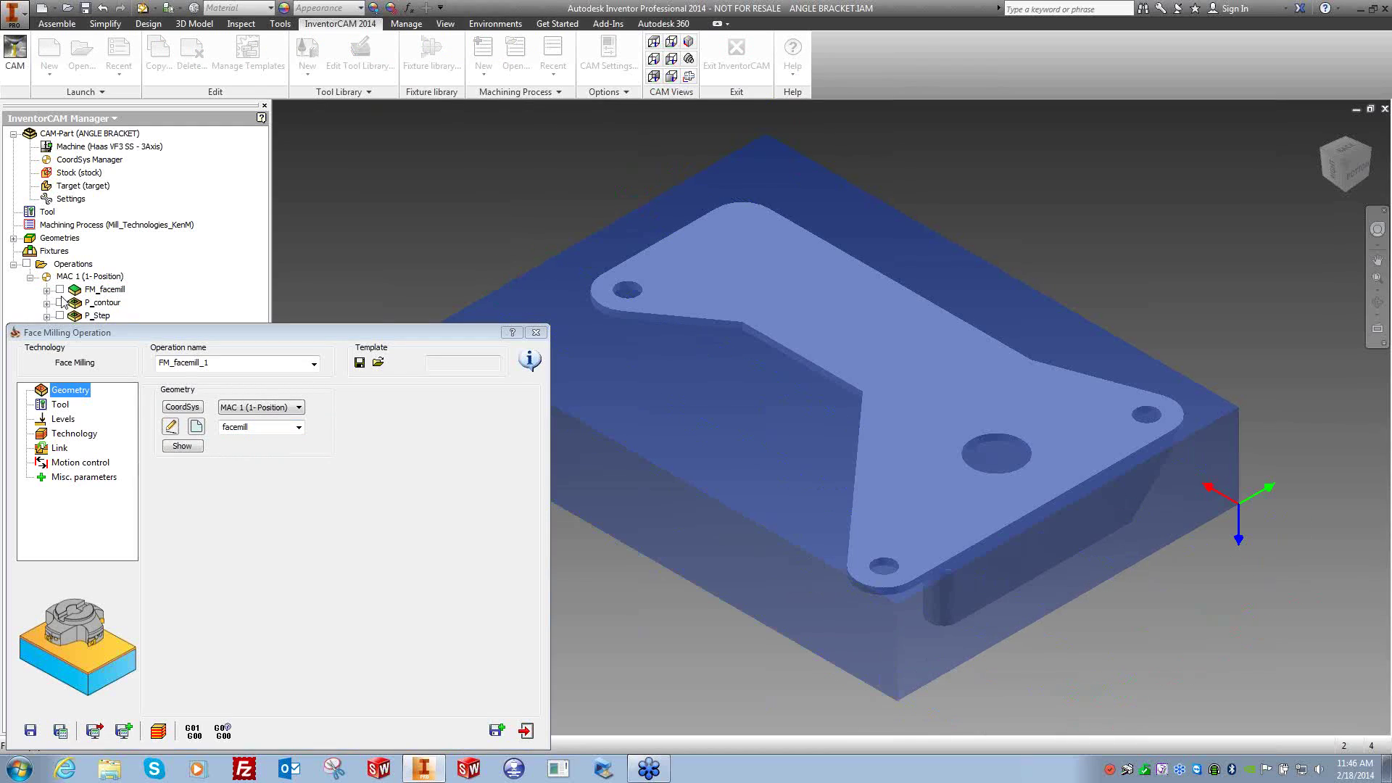
Assign the copied face milling operation to the MAC 2 (1-Position) coordinate system and check for existing geometries.
{"action": "left_click", "coordinate": [246, 407]}
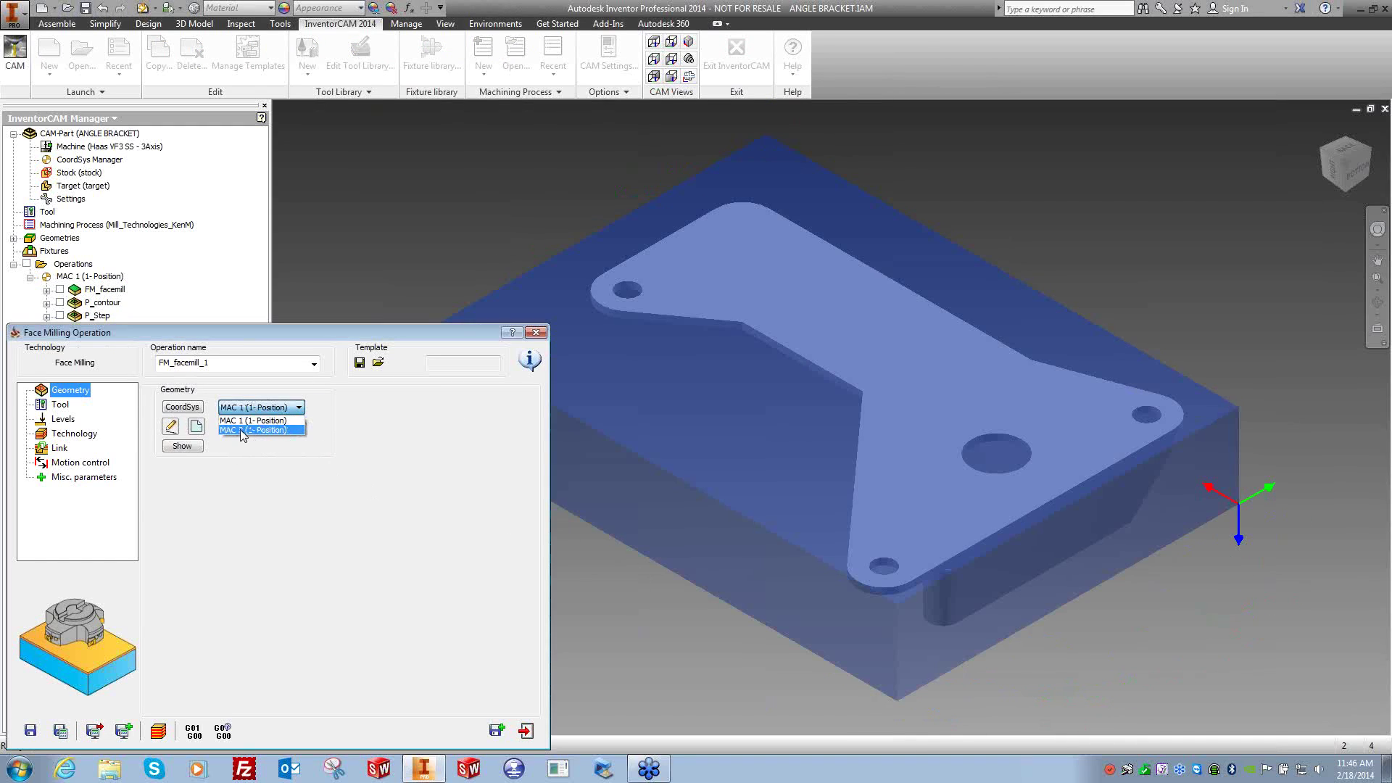
{"action": "left_click", "coordinate": [242, 430]}
{"action": "left_click", "coordinate": [297, 429]}
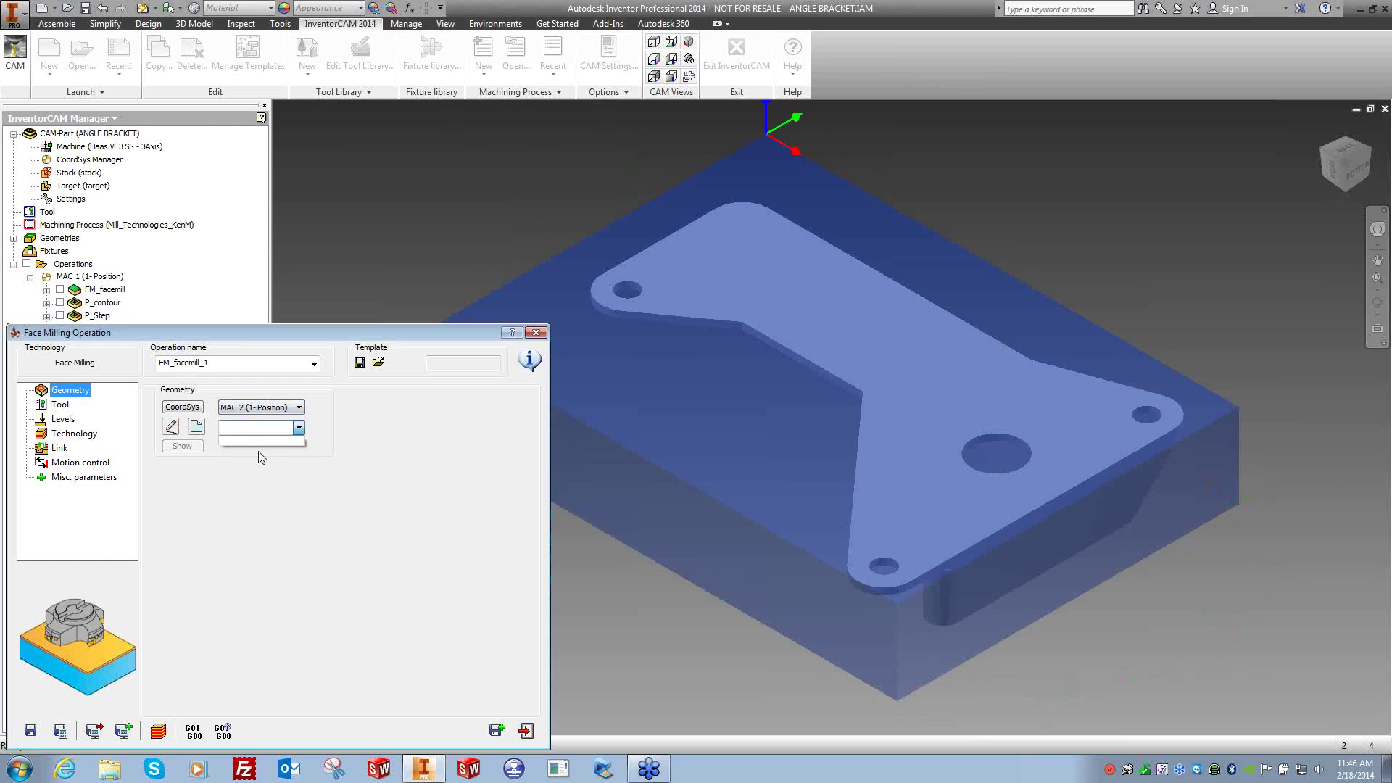
{"action": "left_click", "coordinate": [384, 408]}
Define new face milling geometry facemill1 from the box of the stock model and try to calculate the operation.
{"action": "left_click", "coordinate": [196, 426]}
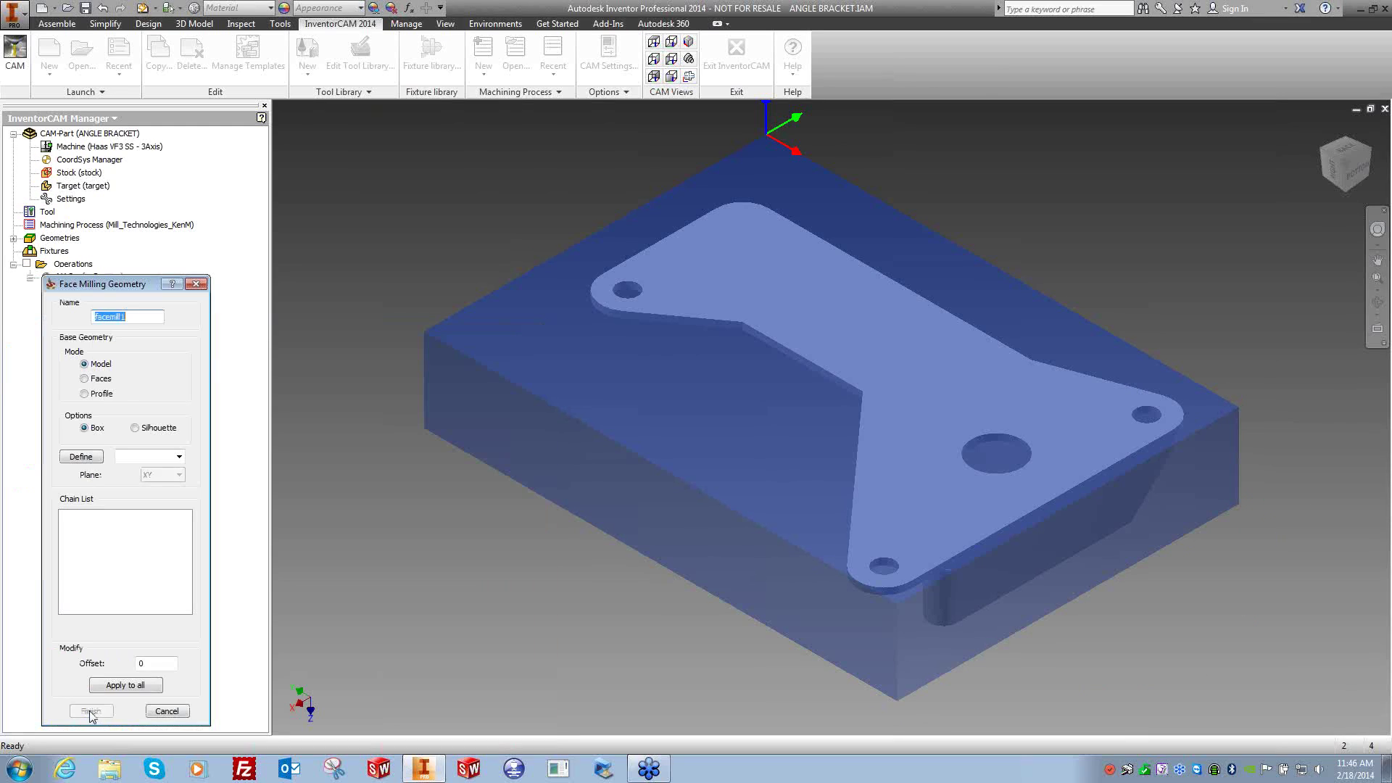
{"action": "left_click", "coordinate": [179, 457]}
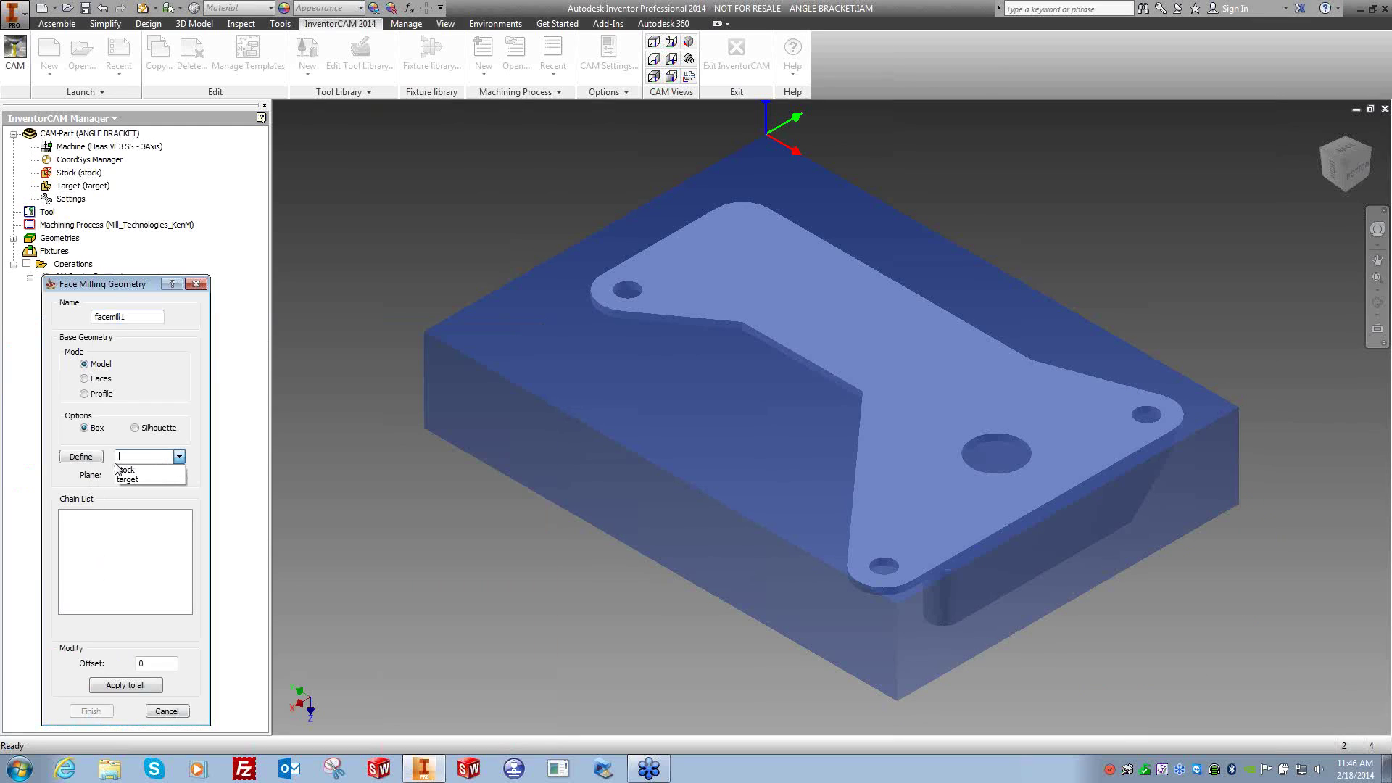
{"action": "left_click", "coordinate": [149, 470]}
{"action": "left_click", "coordinate": [90, 711]}
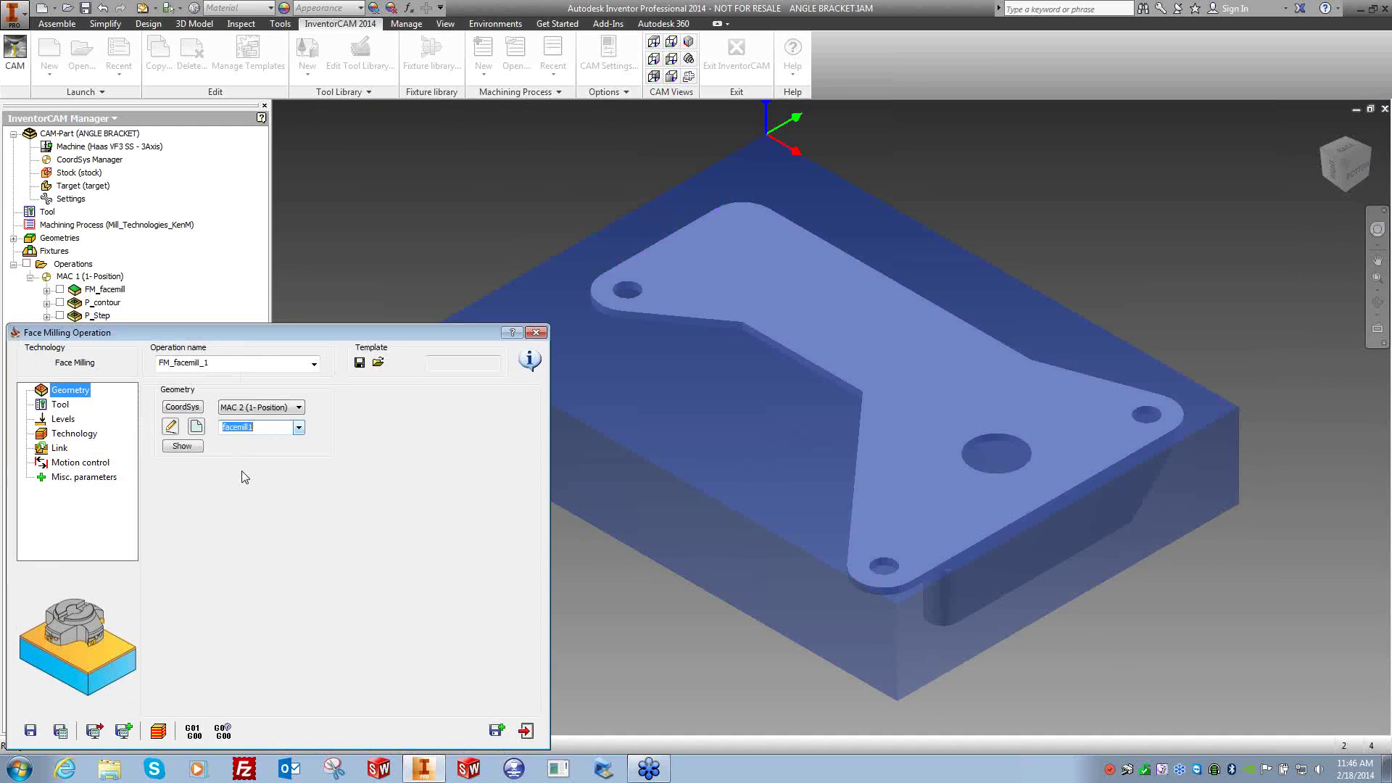
{"action": "left_click", "coordinate": [60, 731]}
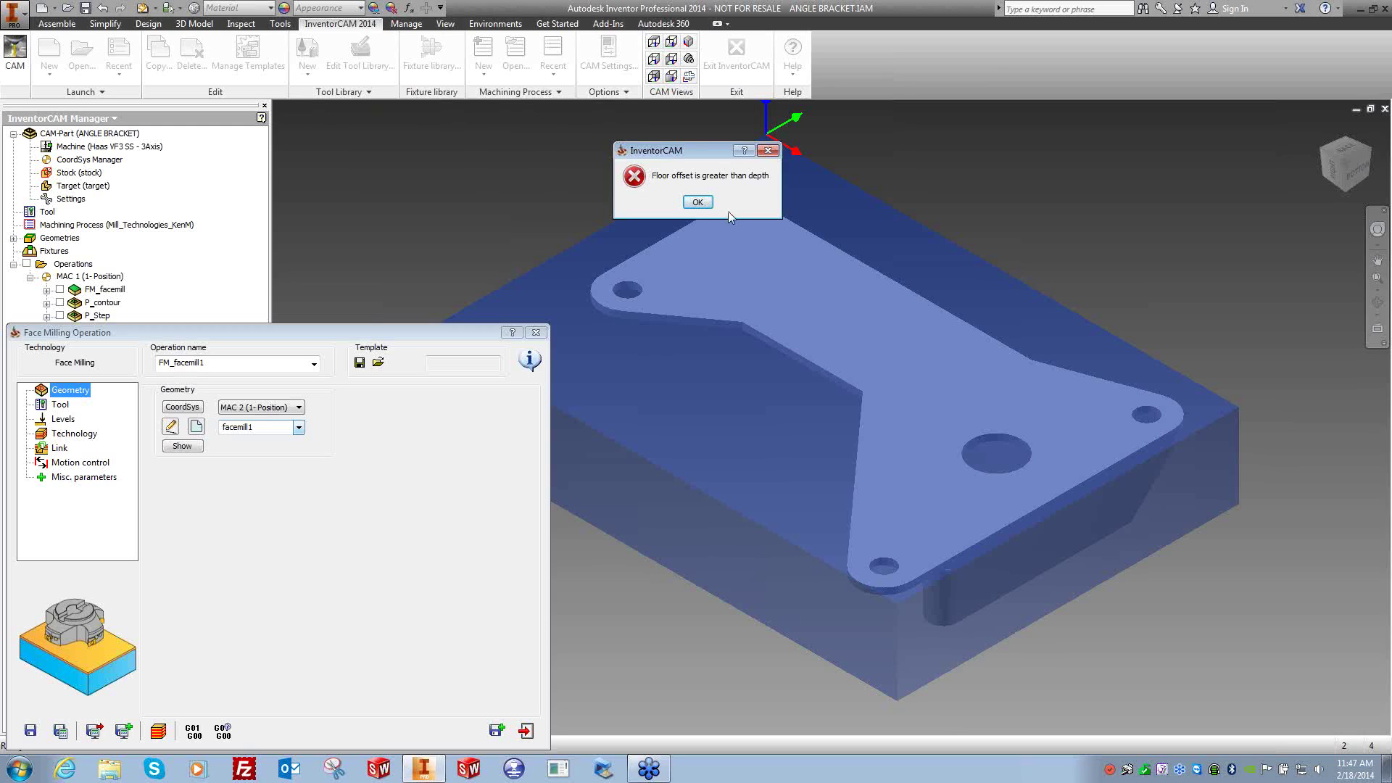
{"action": "left_click", "coordinate": [698, 202]}
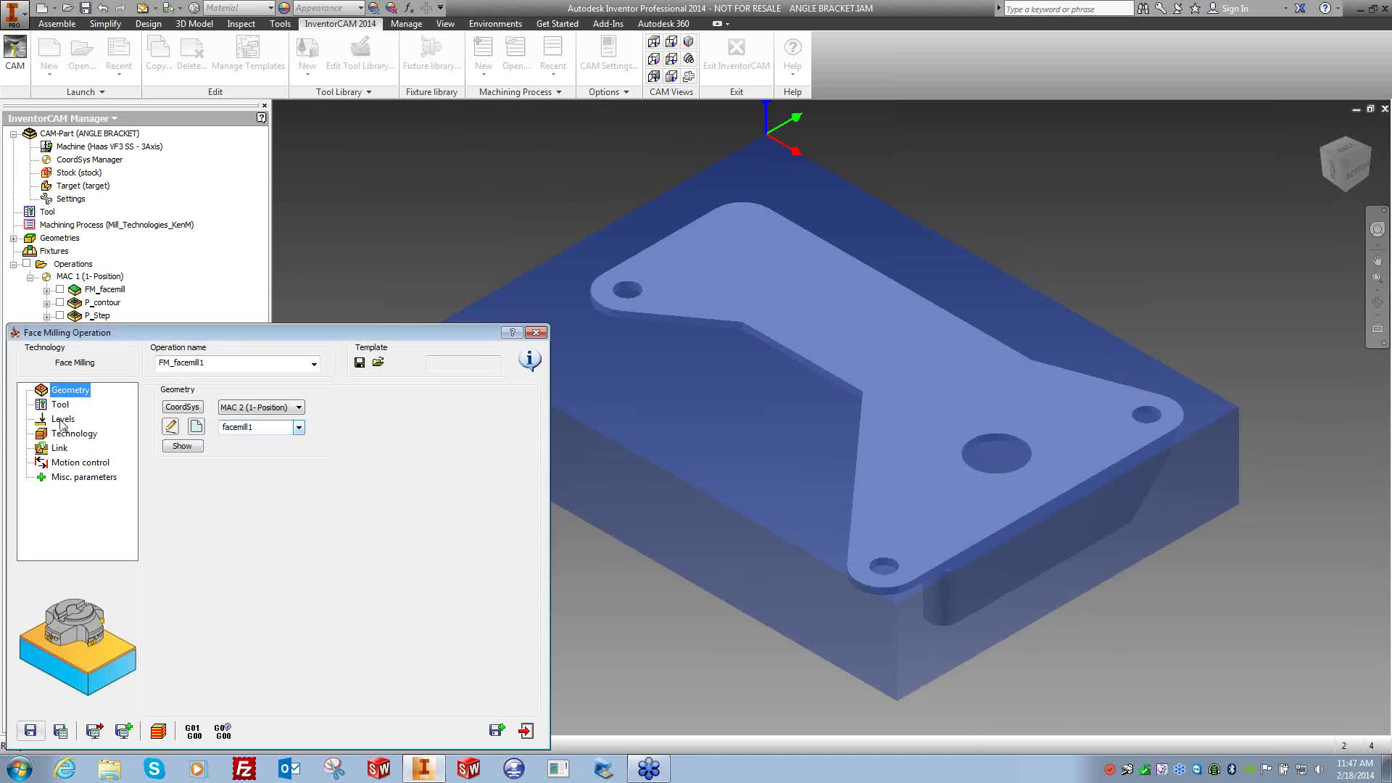
Set the upper level to 0 from the stock's top face and the face depth to 0.25 from the bracket's flat face, and finish the operation.
{"action": "left_click", "coordinate": [63, 420]}
{"action": "left_click", "coordinate": [202, 493]}
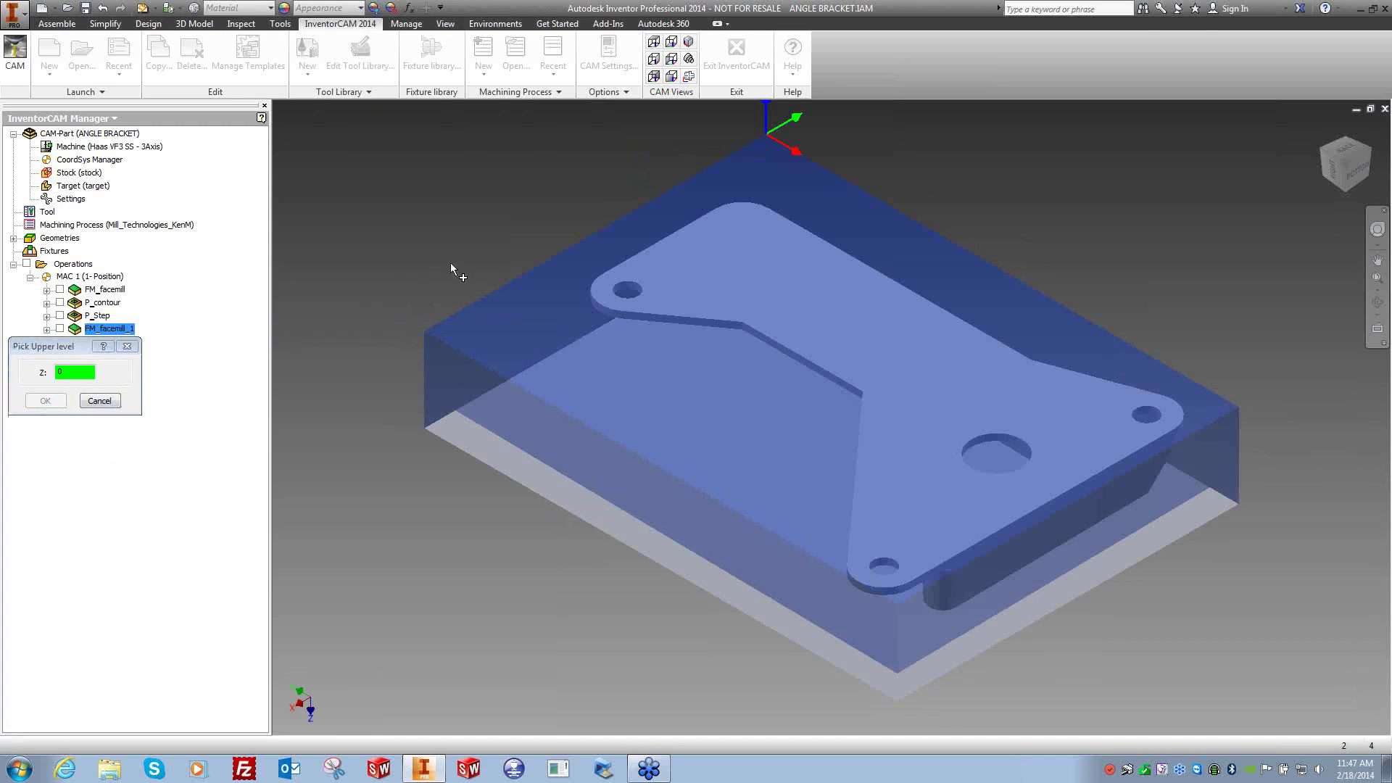
{"action": "left_click", "coordinate": [784, 185]}
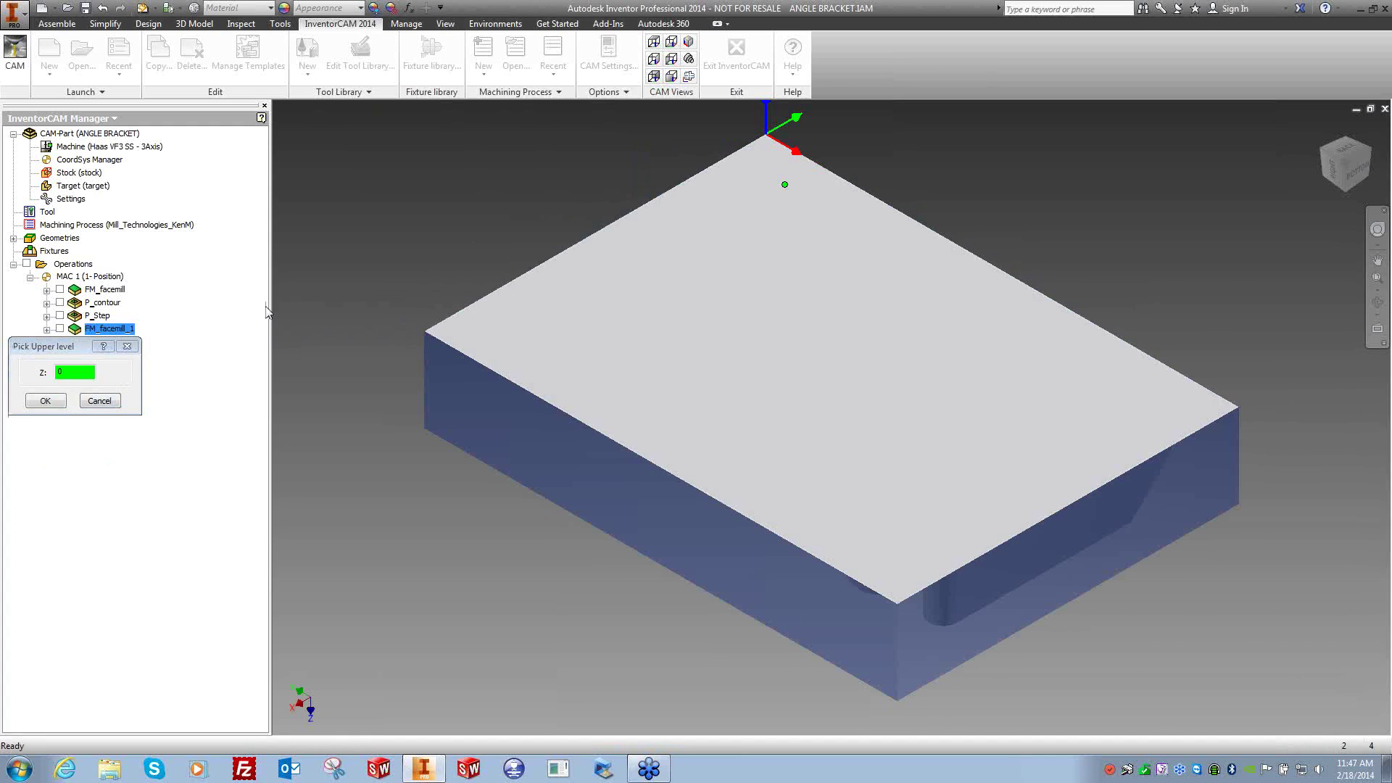
{"action": "left_click", "coordinate": [45, 401]}
{"action": "left_click", "coordinate": [203, 511]}
{"action": "right_click", "coordinate": [735, 287]}
{"action": "left_click", "coordinate": [771, 293]}
{"action": "left_click", "coordinate": [771, 291]}
{"action": "left_click", "coordinate": [40, 403]}
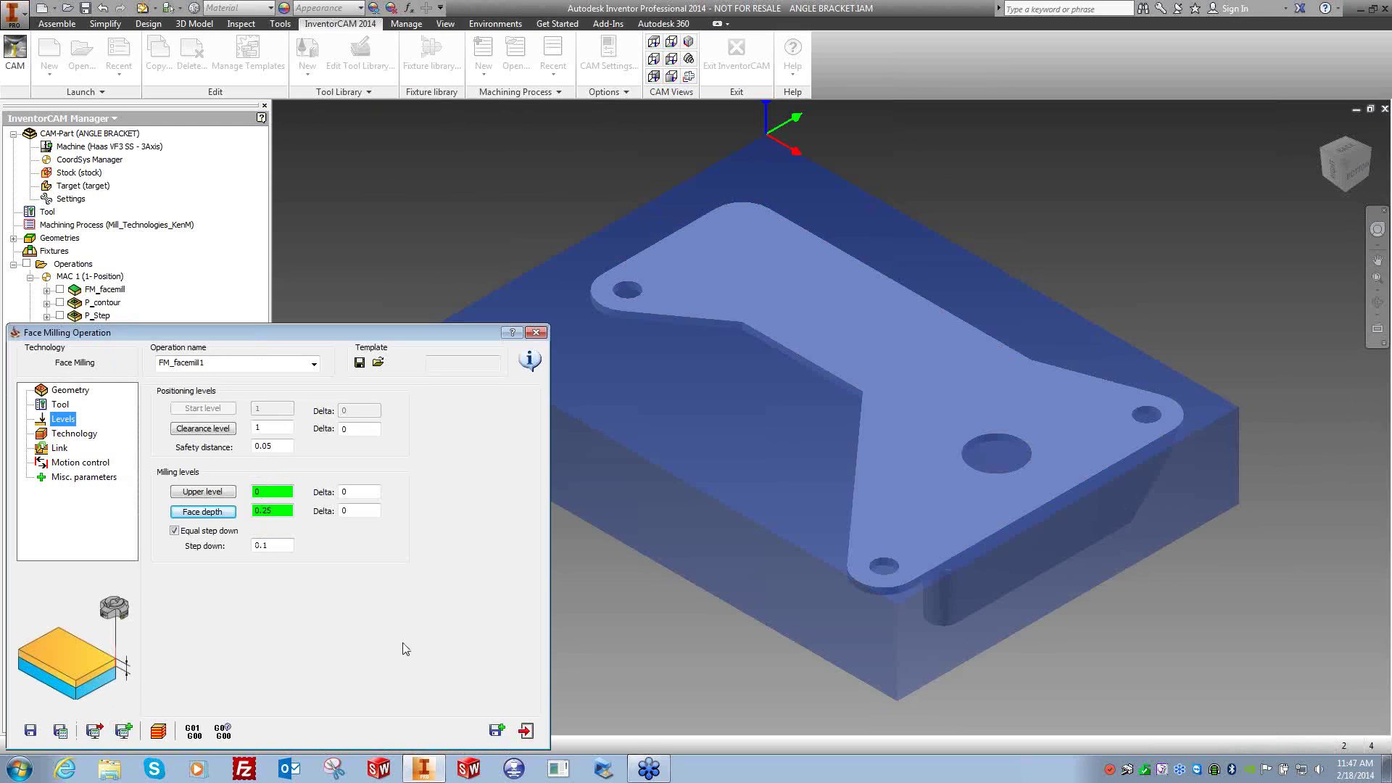
{"action": "left_click", "coordinate": [80, 433]}
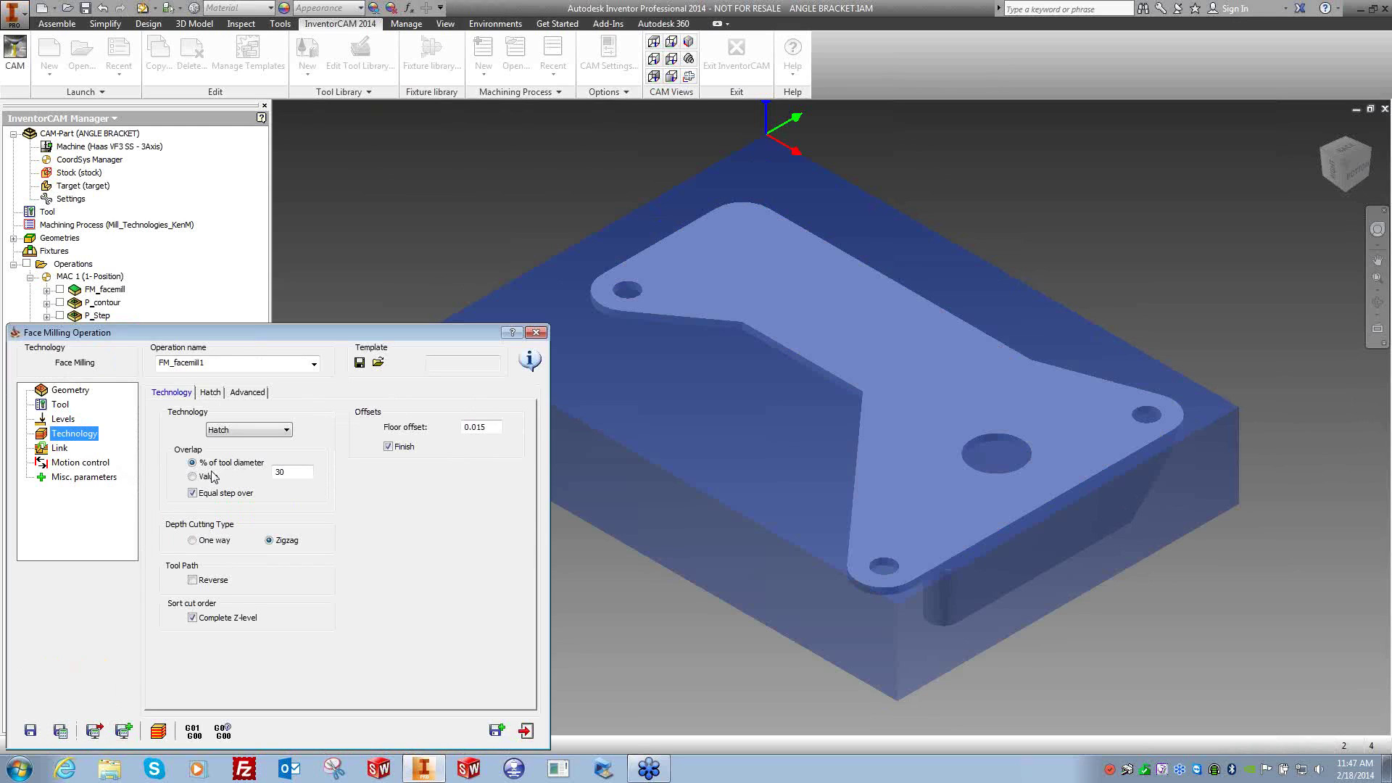
{"action": "left_click", "coordinate": [65, 421]}
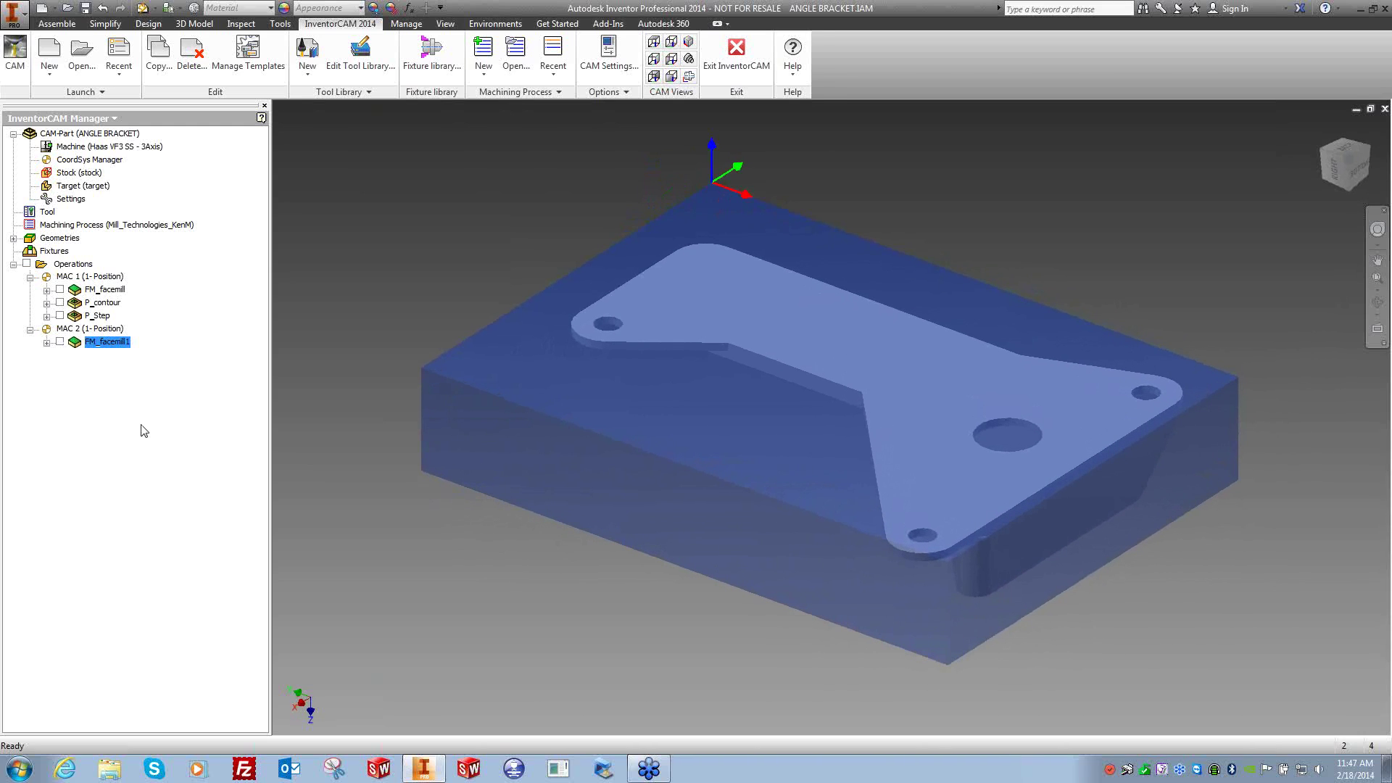
Simulate the FM_facemill1 operation in SolidVerify and close the simulation.
{"action": "right_click", "coordinate": [107, 353]}
{"action": "left_click", "coordinate": [138, 309]}
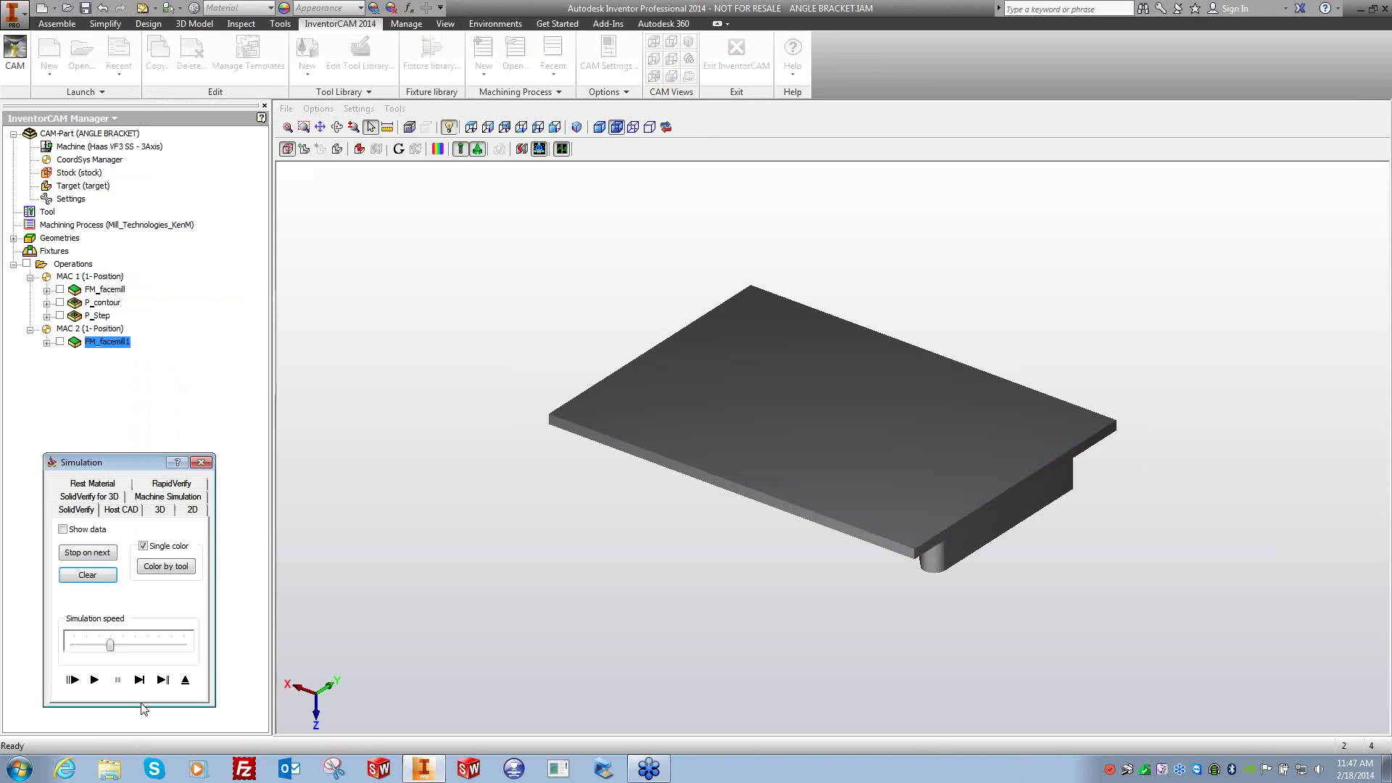
{"action": "left_click", "coordinate": [95, 680]}
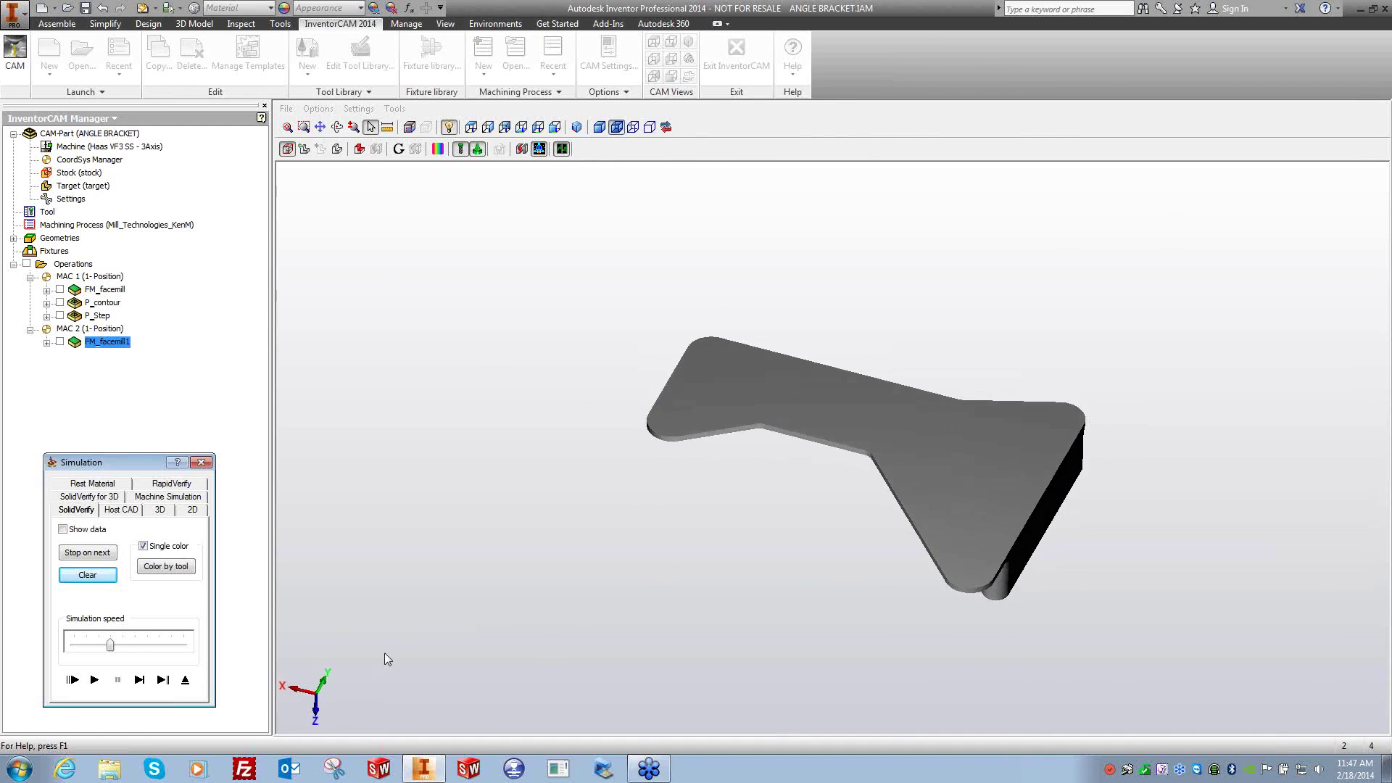
{"action": "left_click", "coordinate": [200, 462]}
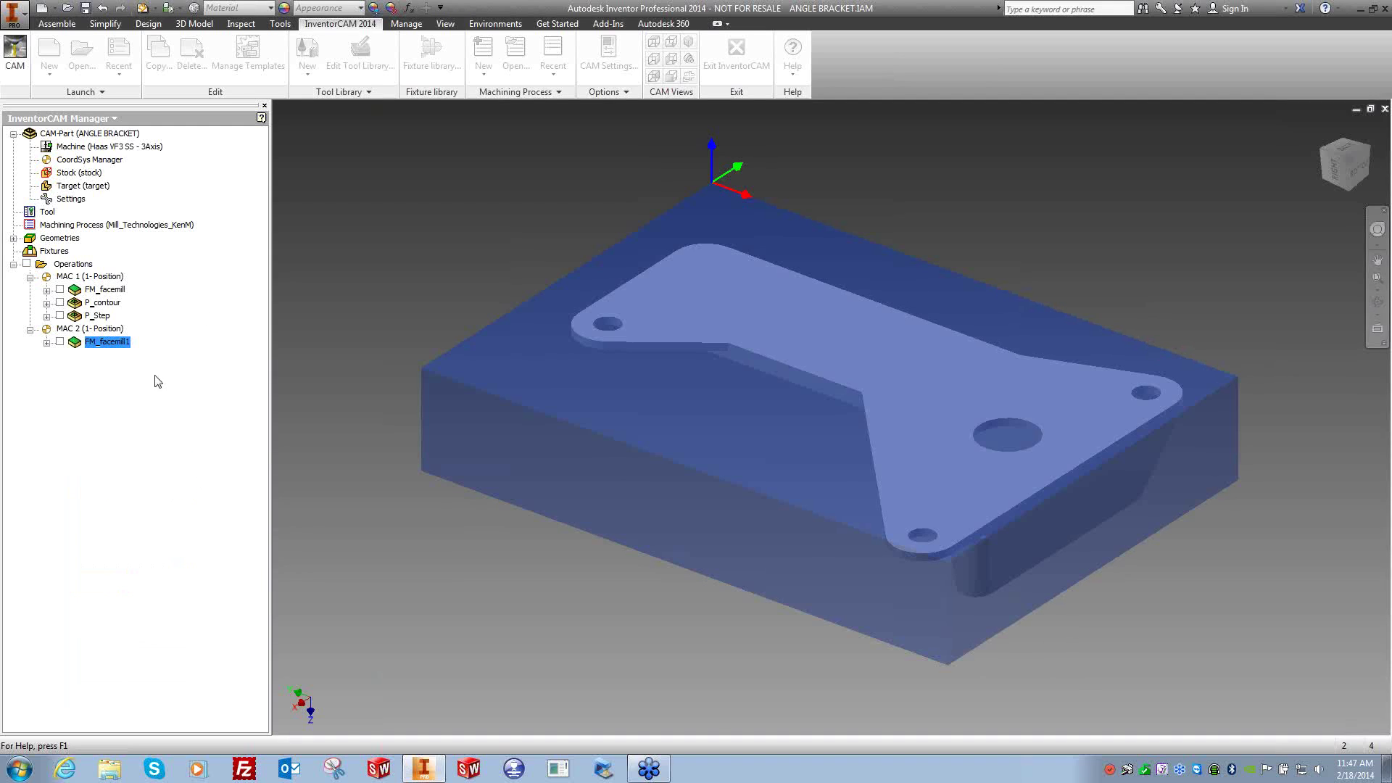
Add a drilling operation after FM_facemill1 under MAC 2 (1-Position) and start defining a new drill geometry.
{"action": "right_click", "coordinate": [125, 345]}
{"action": "mouse_move", "coordinate": [224, 124]}
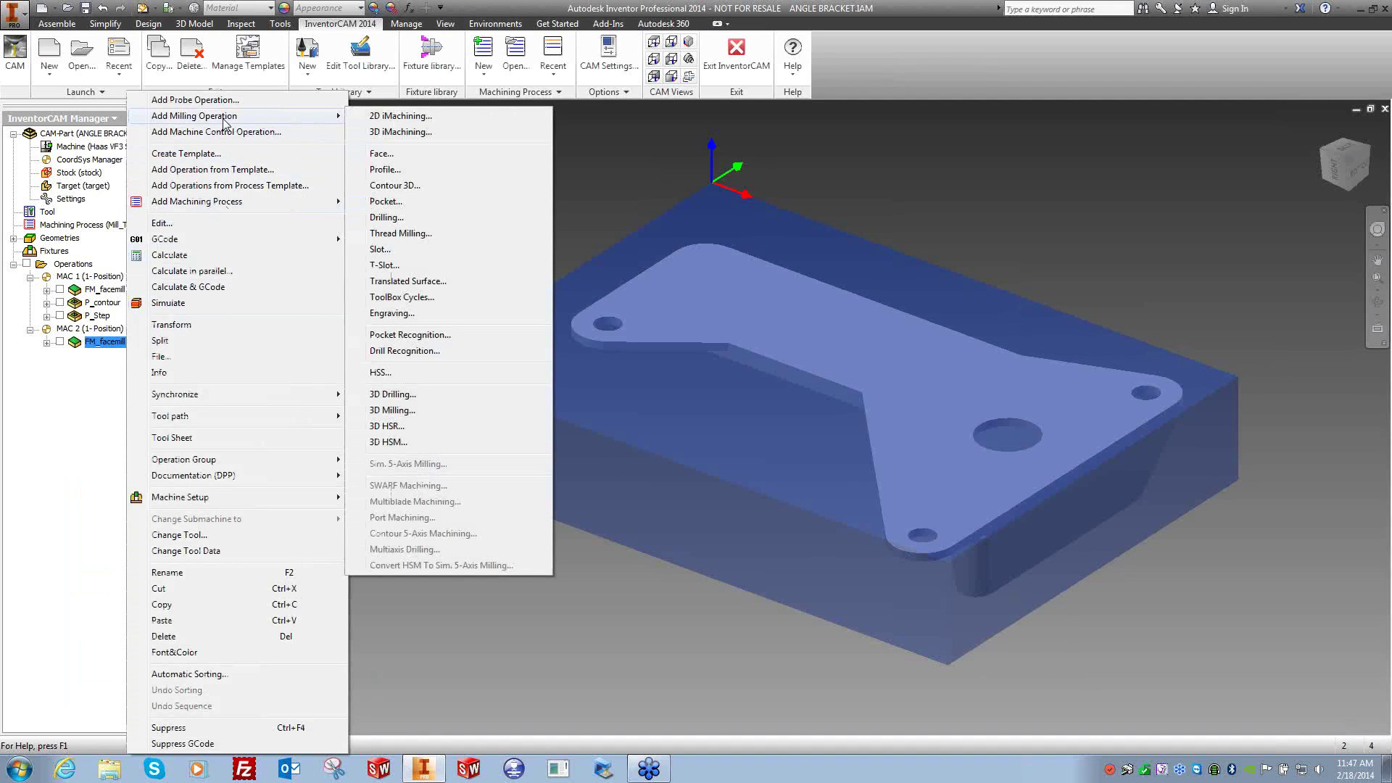
{"action": "left_click", "coordinate": [377, 218]}
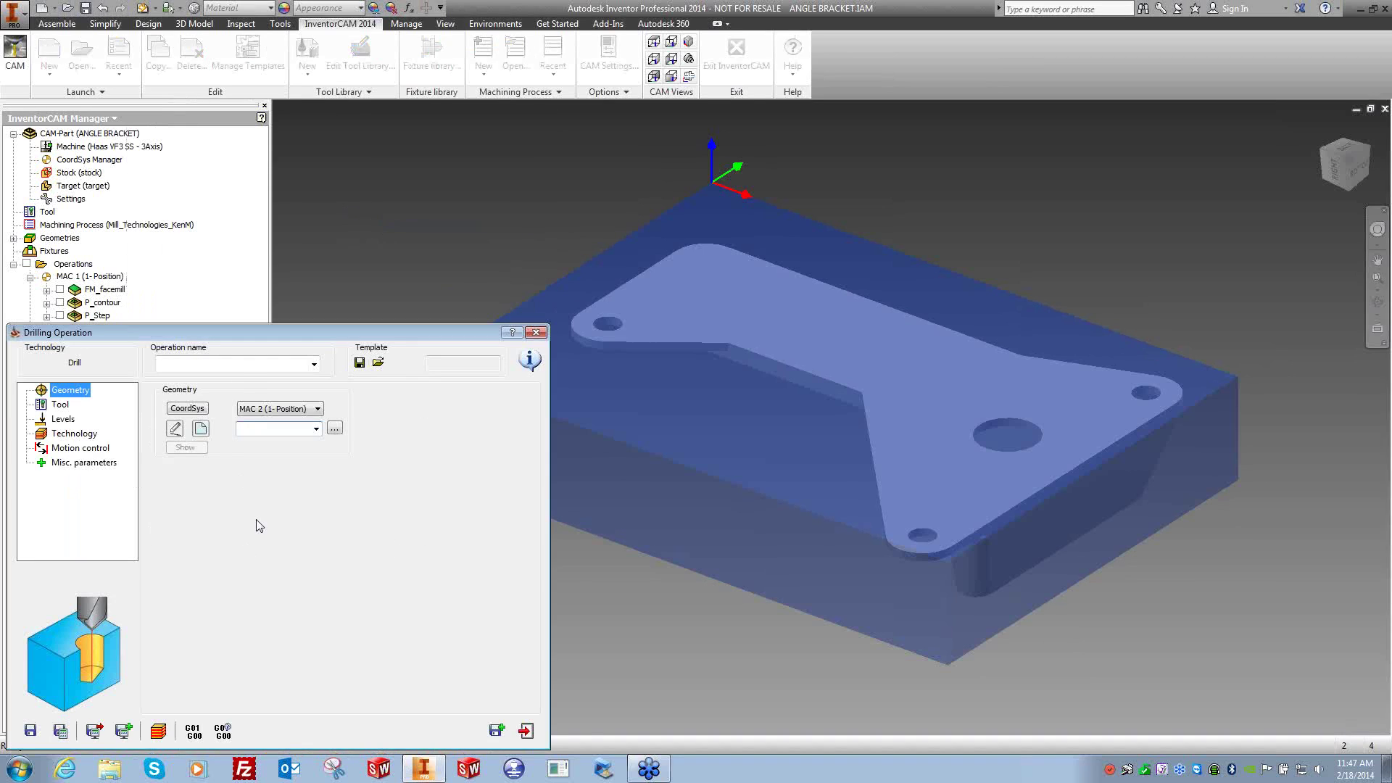
{"action": "left_click", "coordinate": [202, 429]}
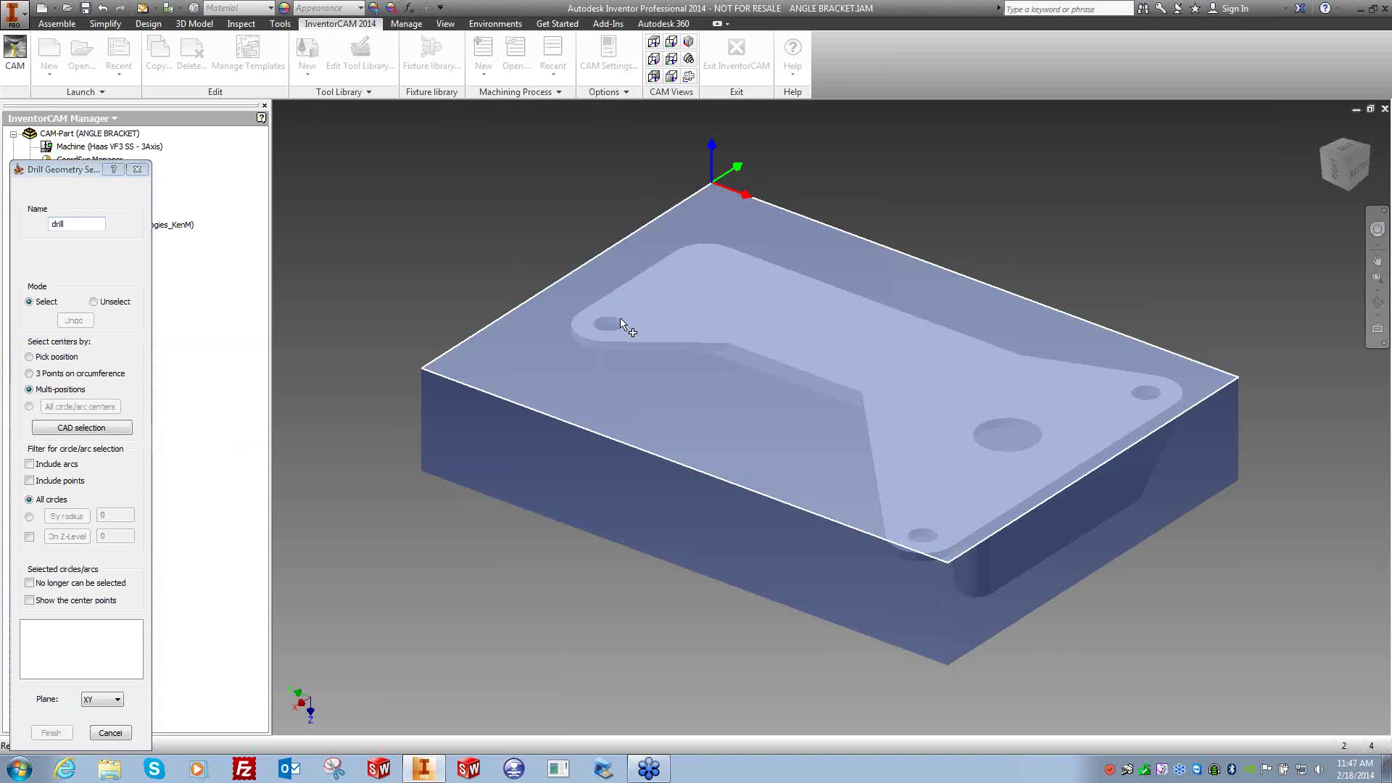
{"action": "right_click", "coordinate": [620, 320]}
{"action": "left_click", "coordinate": [643, 323]}
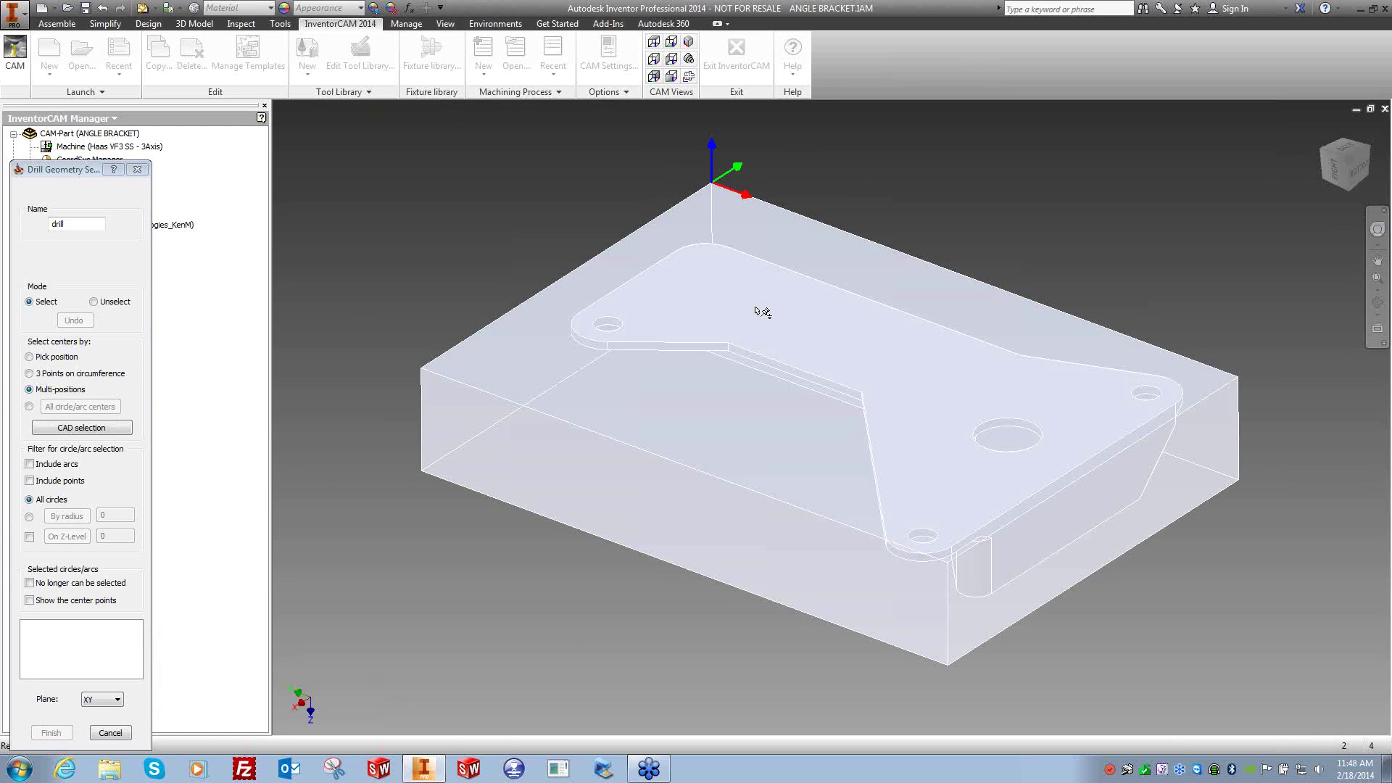
{"action": "right_click", "coordinate": [808, 311]}
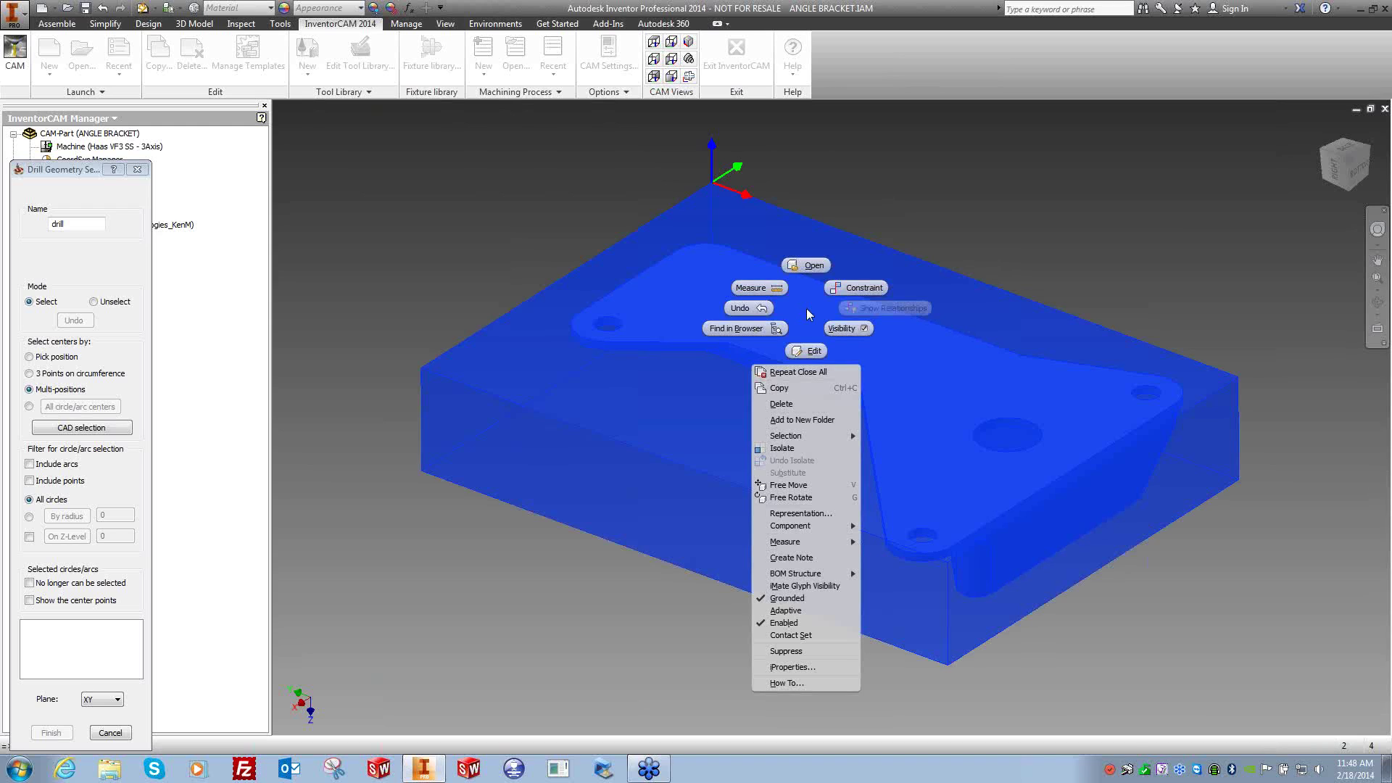
{"action": "left_click", "coordinate": [898, 202]}
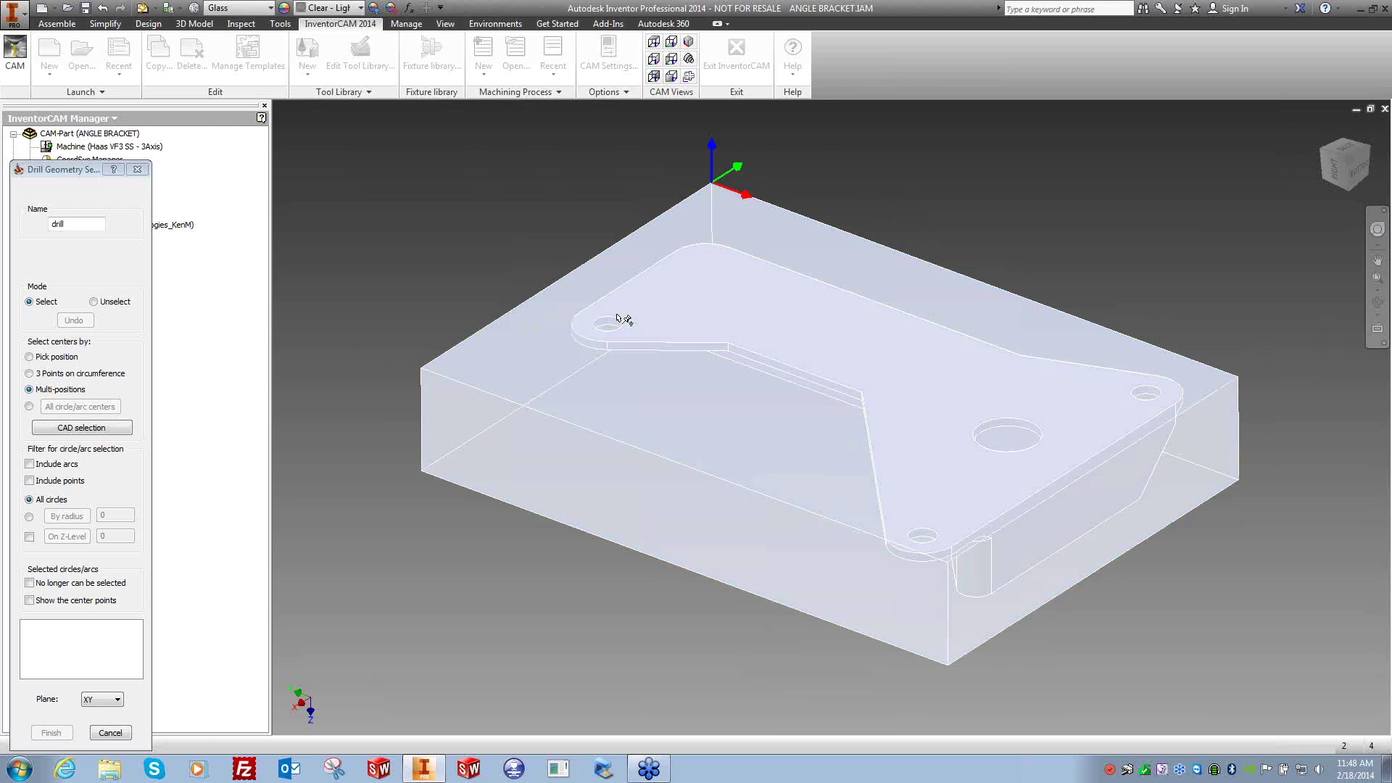
{"action": "right_click", "coordinate": [729, 304]}
{"action": "left_click", "coordinate": [519, 246]}
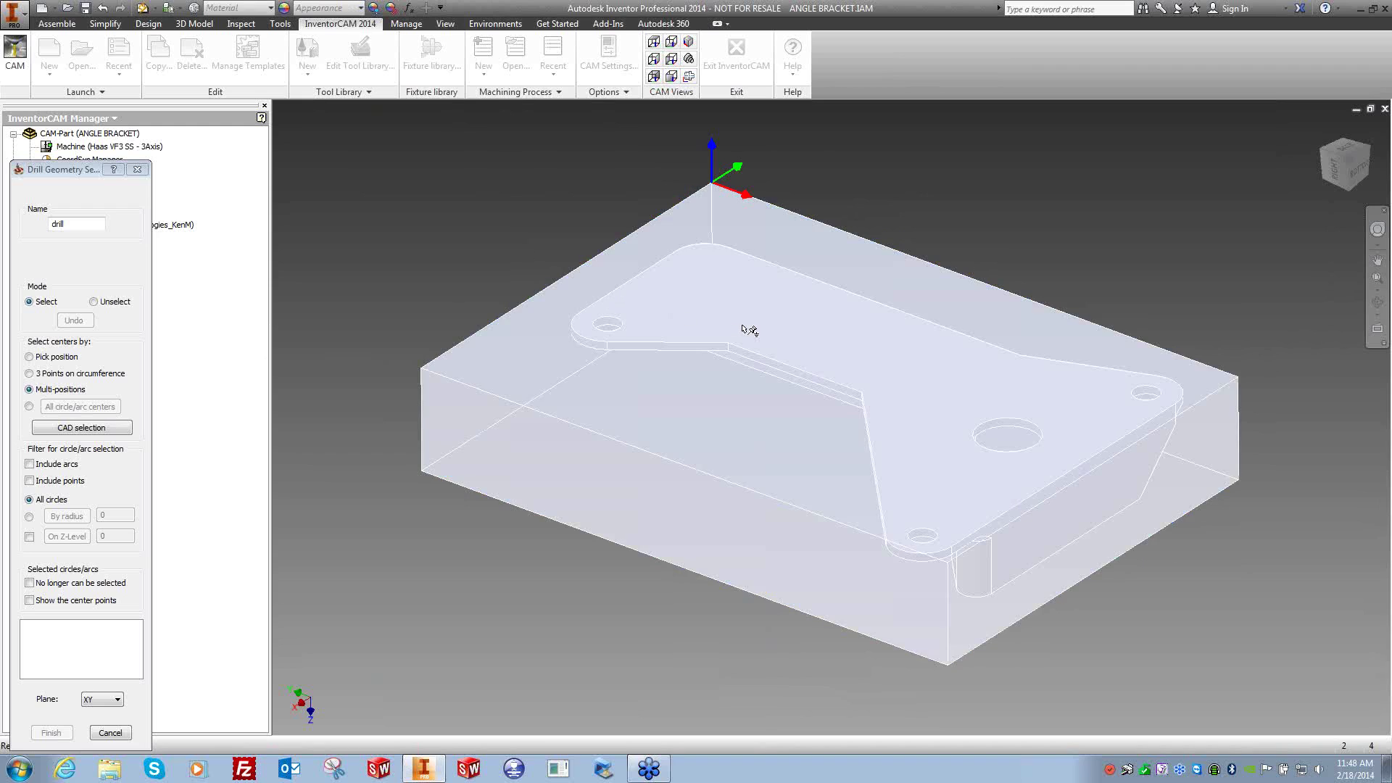
{"action": "right_click", "coordinate": [741, 317]}
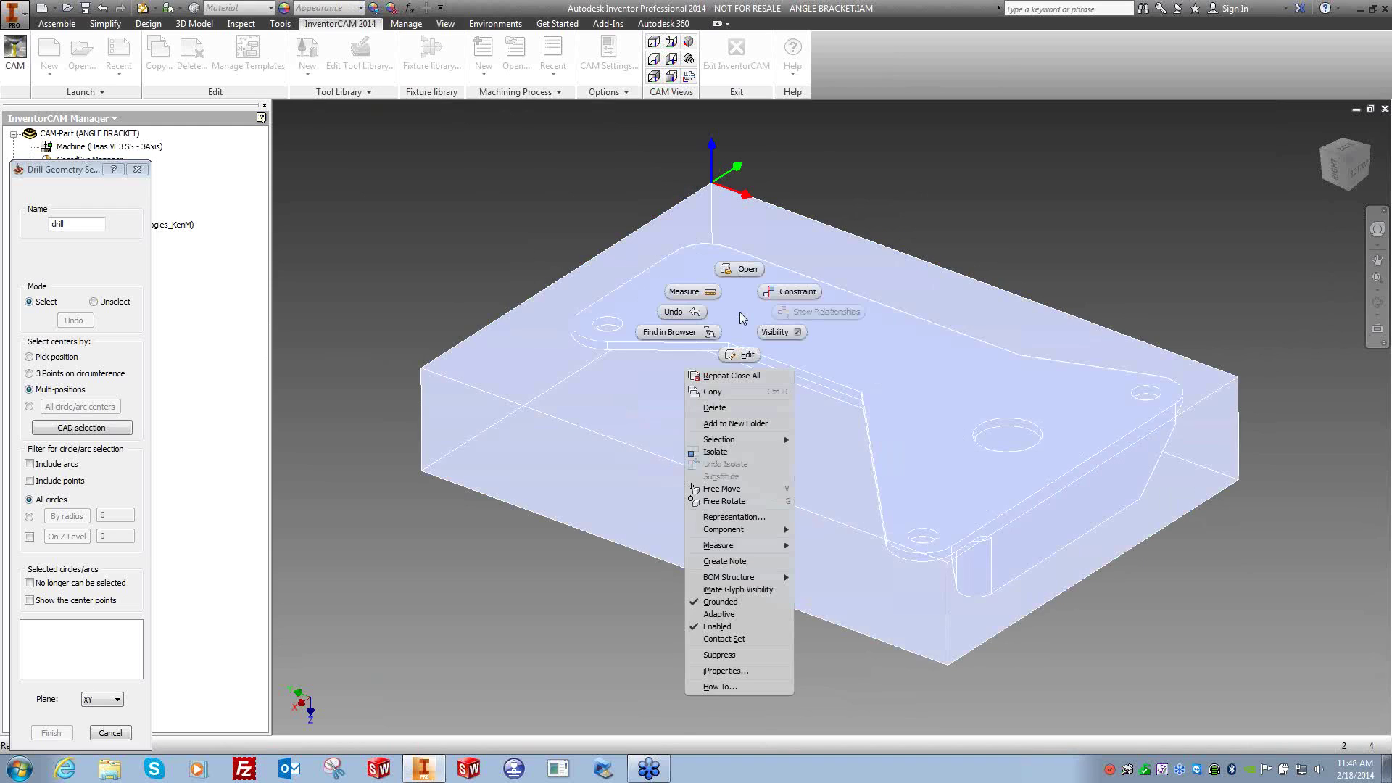
{"action": "left_click", "coordinate": [551, 250]}
{"action": "left_click", "coordinate": [107, 733]}
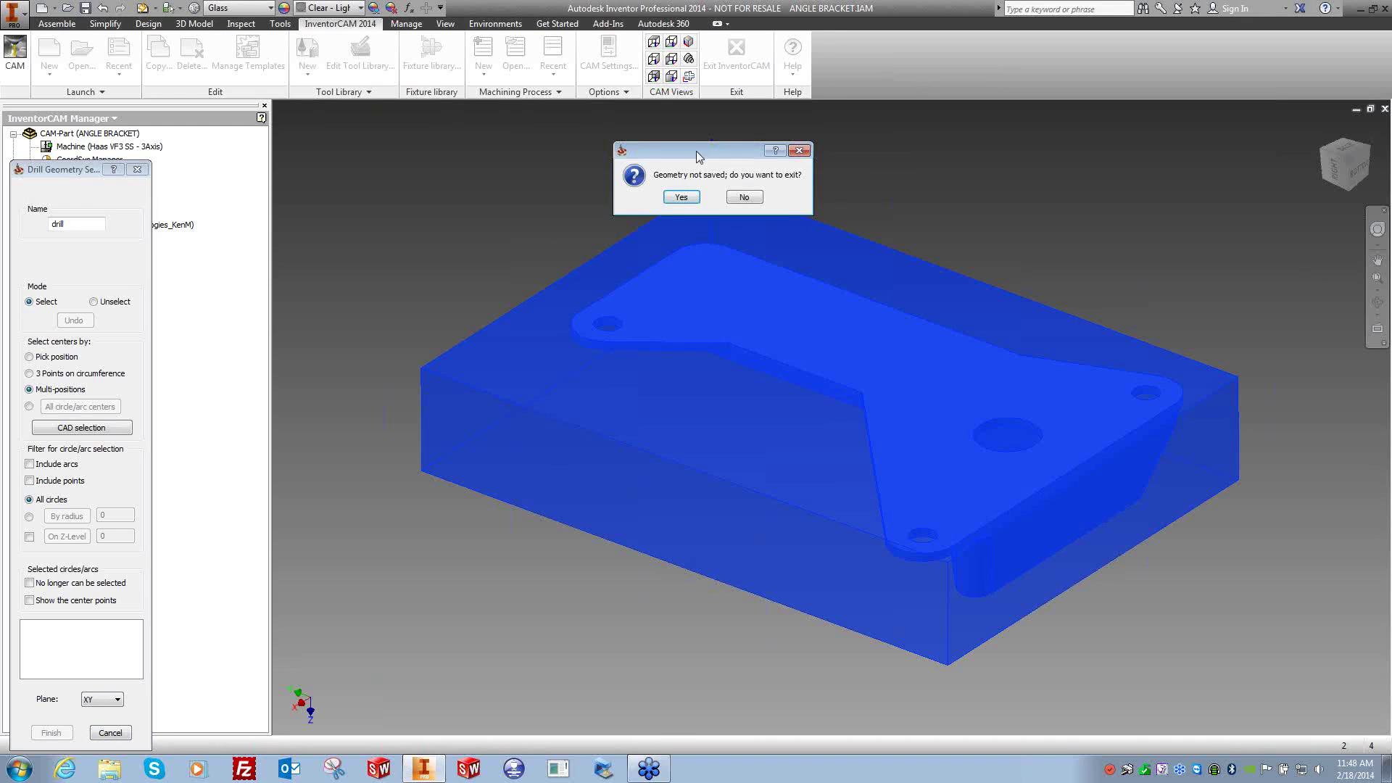
{"action": "left_click", "coordinate": [680, 200]}
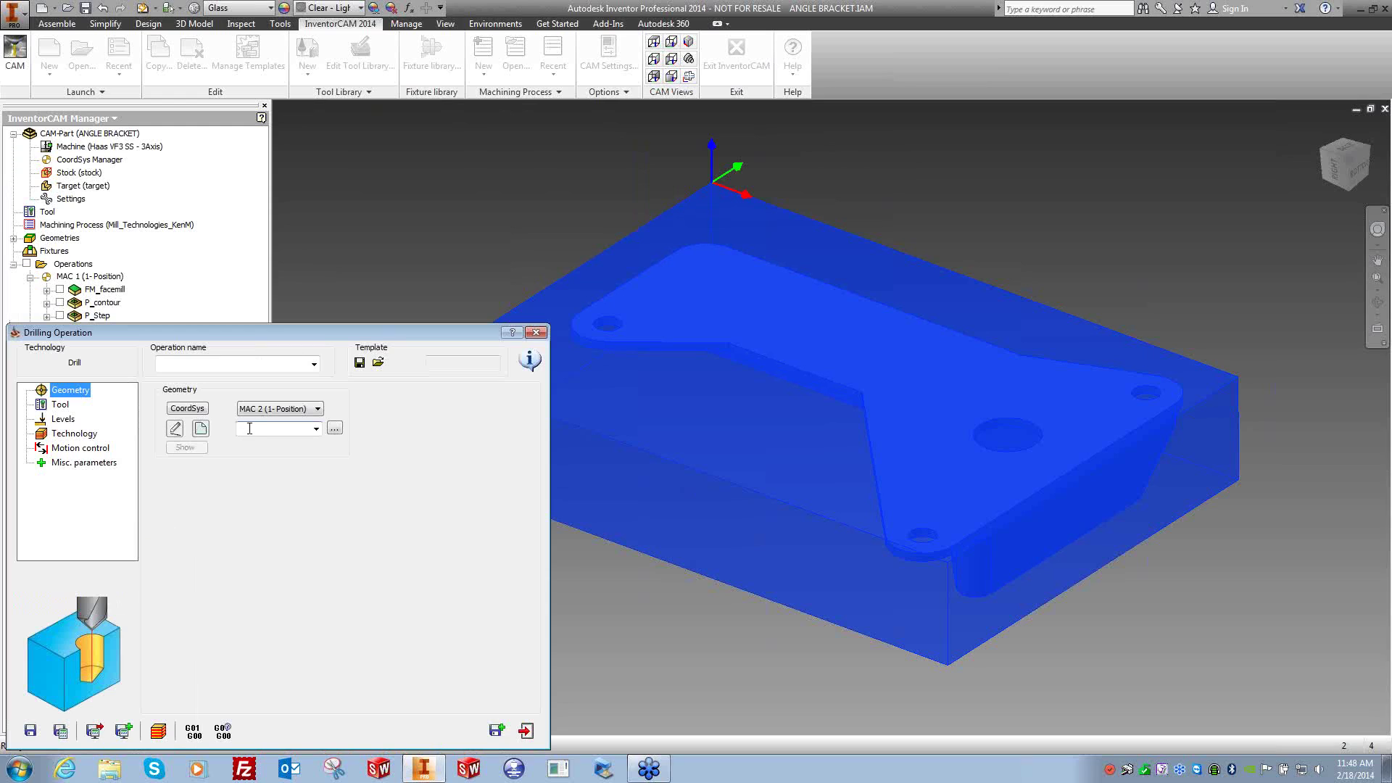
{"action": "left_click", "coordinate": [201, 428]}
Pick all hole centres from the bracket's flat face beneath the stock and delete the large hole's position from the list.
{"action": "right_click", "coordinate": [728, 286]}
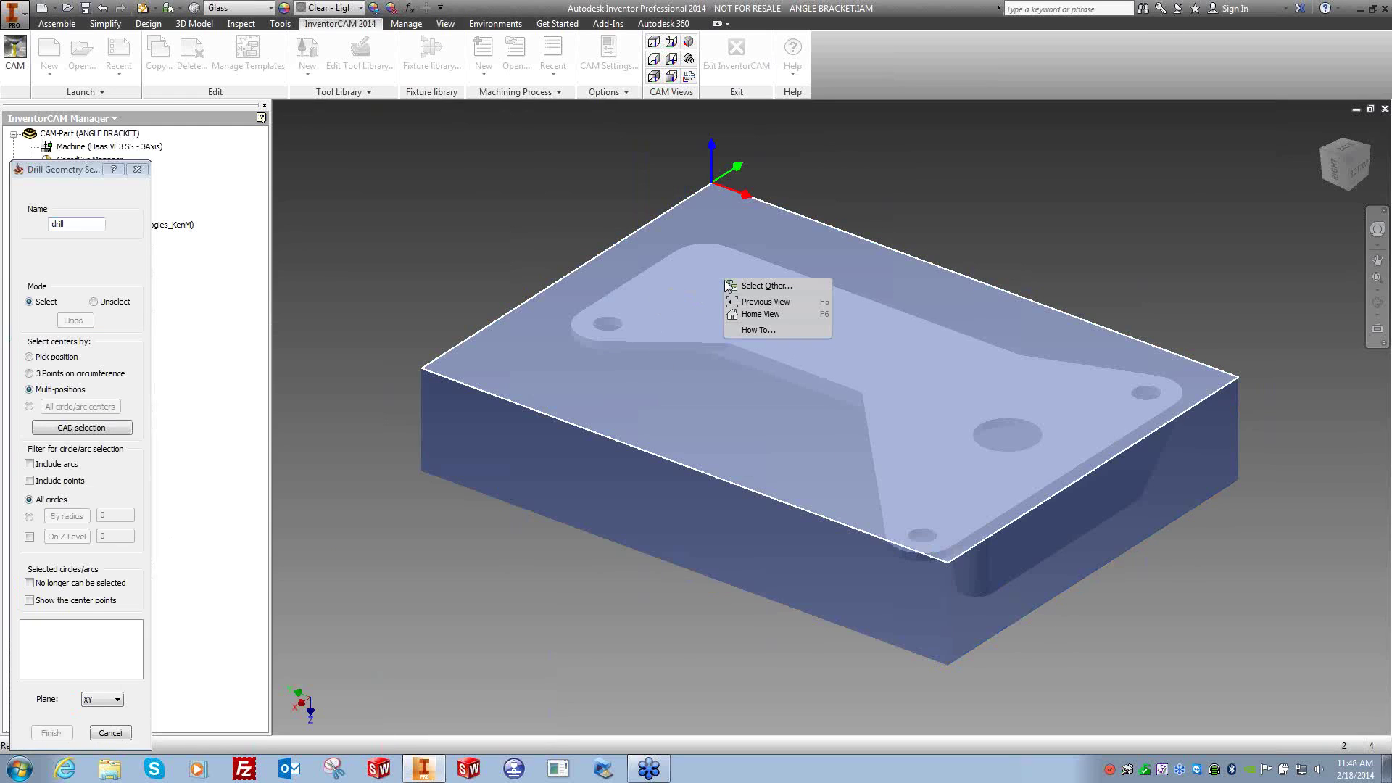
{"action": "left_click", "coordinate": [766, 286]}
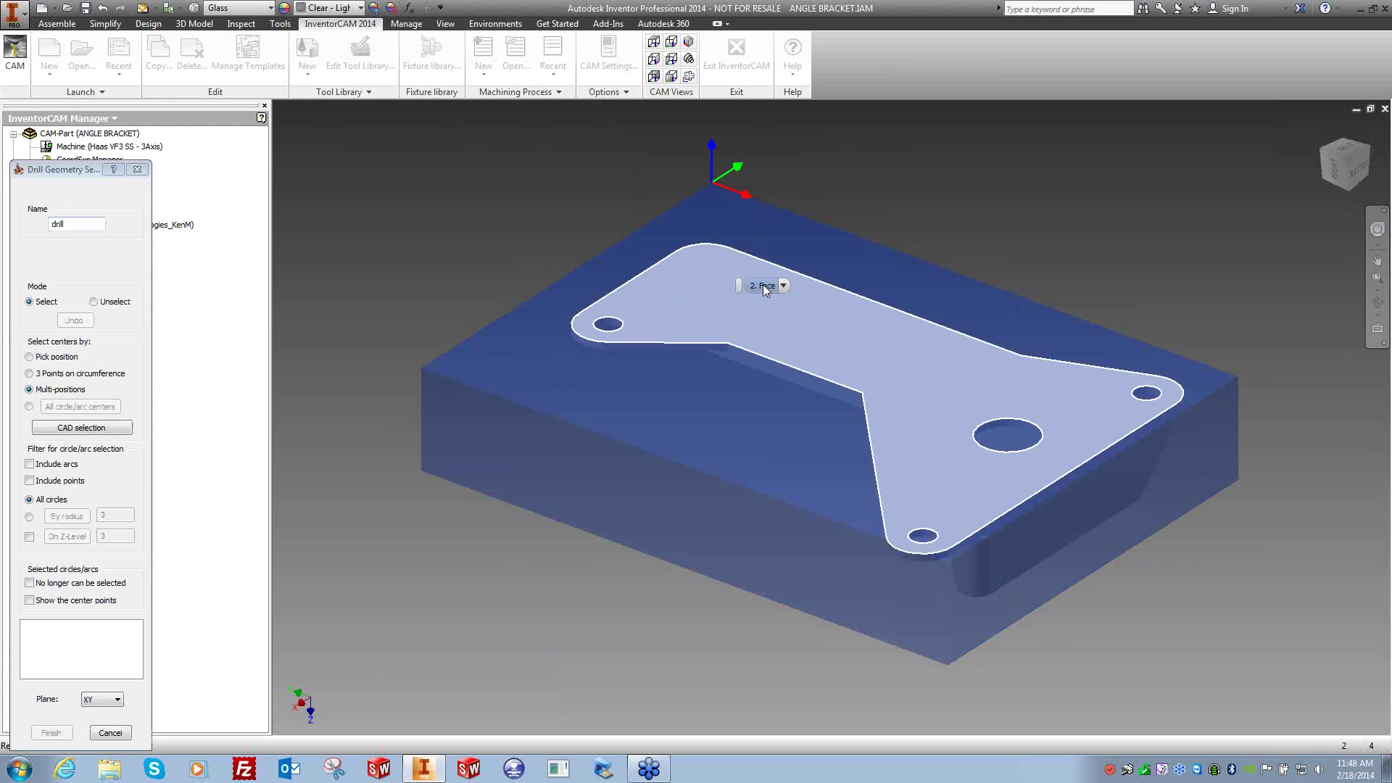
{"action": "left_click", "coordinate": [763, 287]}
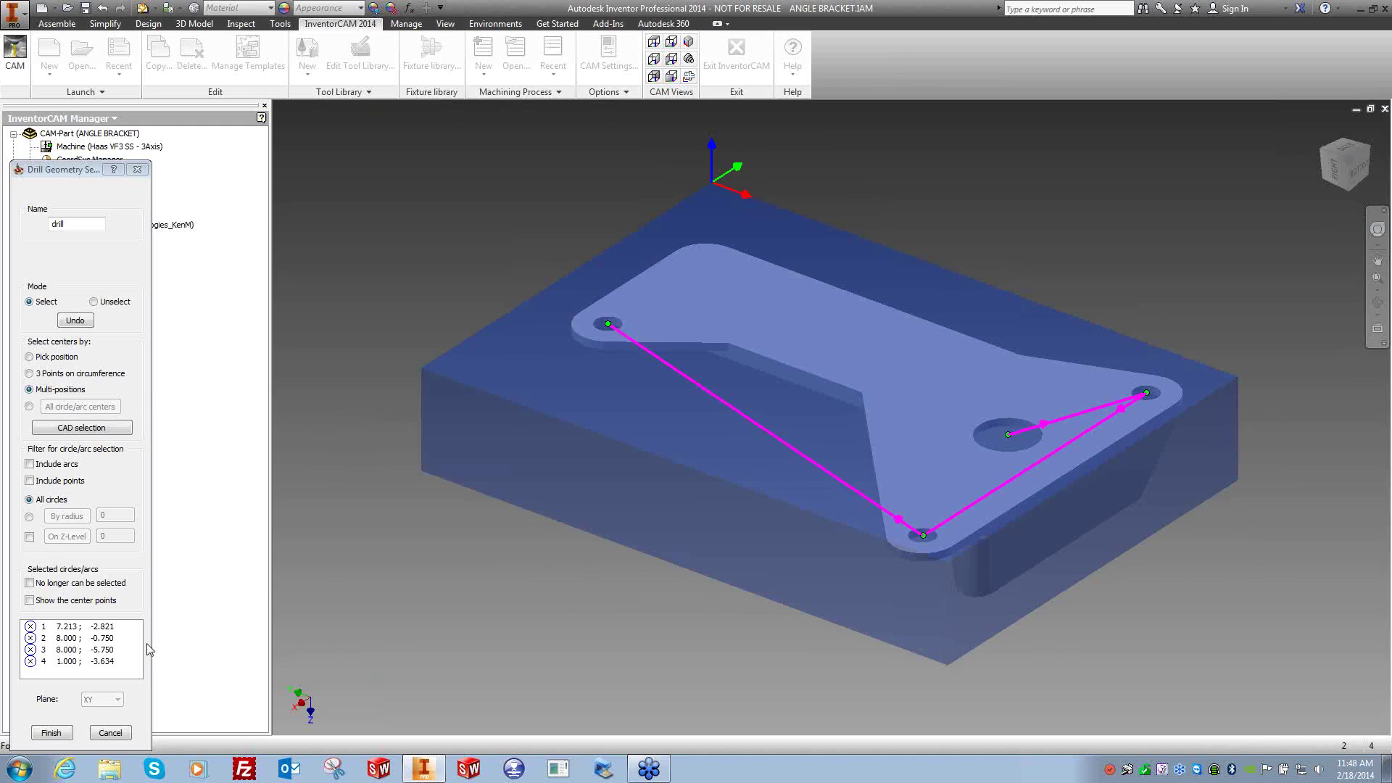
{"action": "right_click", "coordinate": [76, 628]}
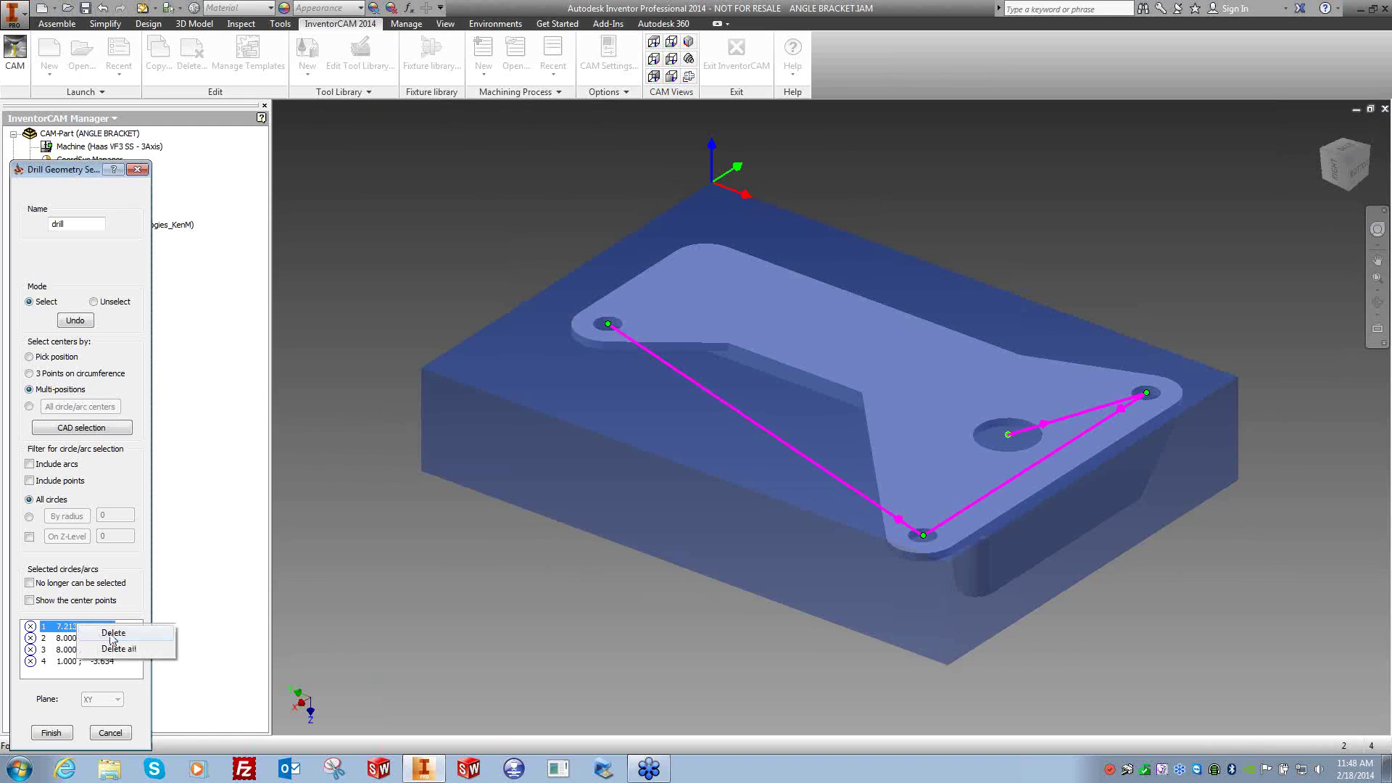
{"action": "left_click", "coordinate": [113, 633]}
{"action": "left_click", "coordinate": [658, 198]}
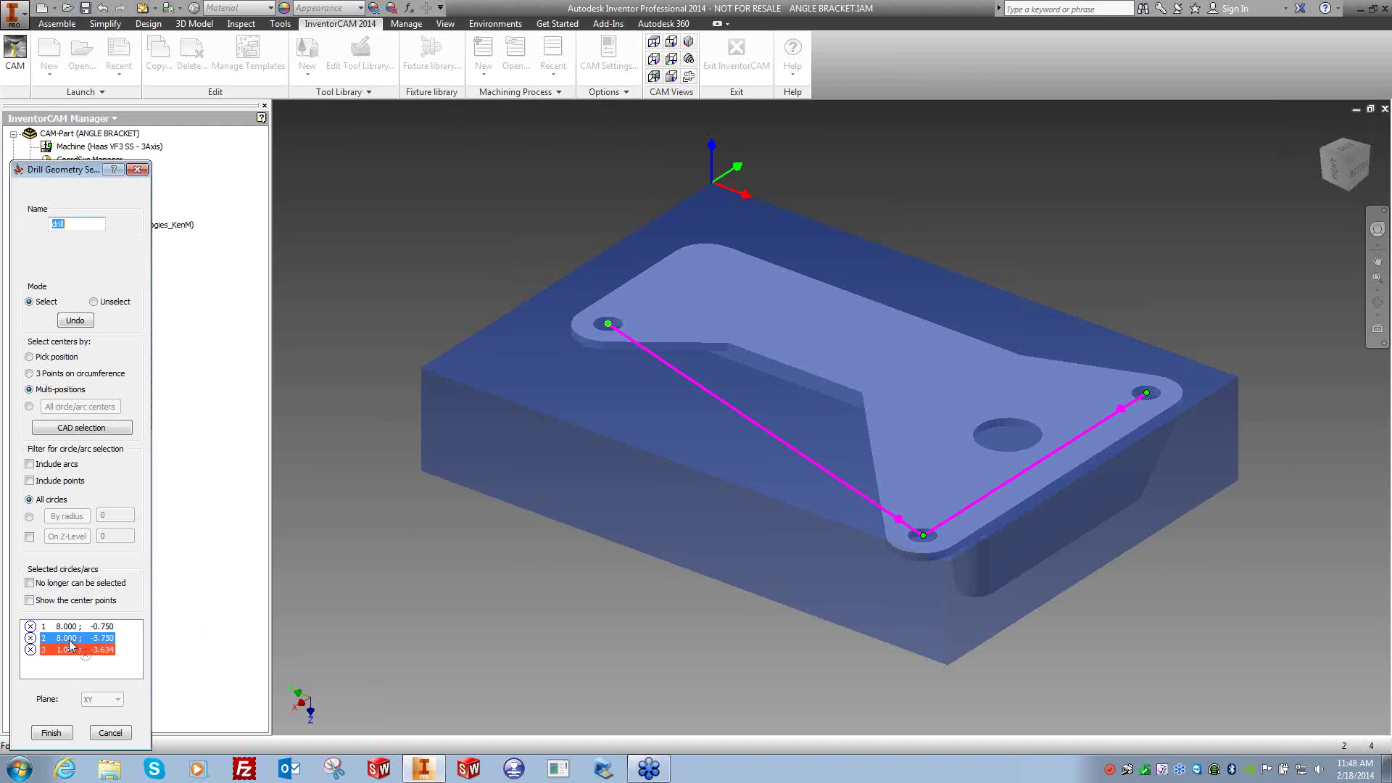
Swap the second and third drill positions and restore their order, and clear the whole position list.
{"action": "left_click_drag", "start_coordinate": [72, 636], "coordinate": [71, 656]}
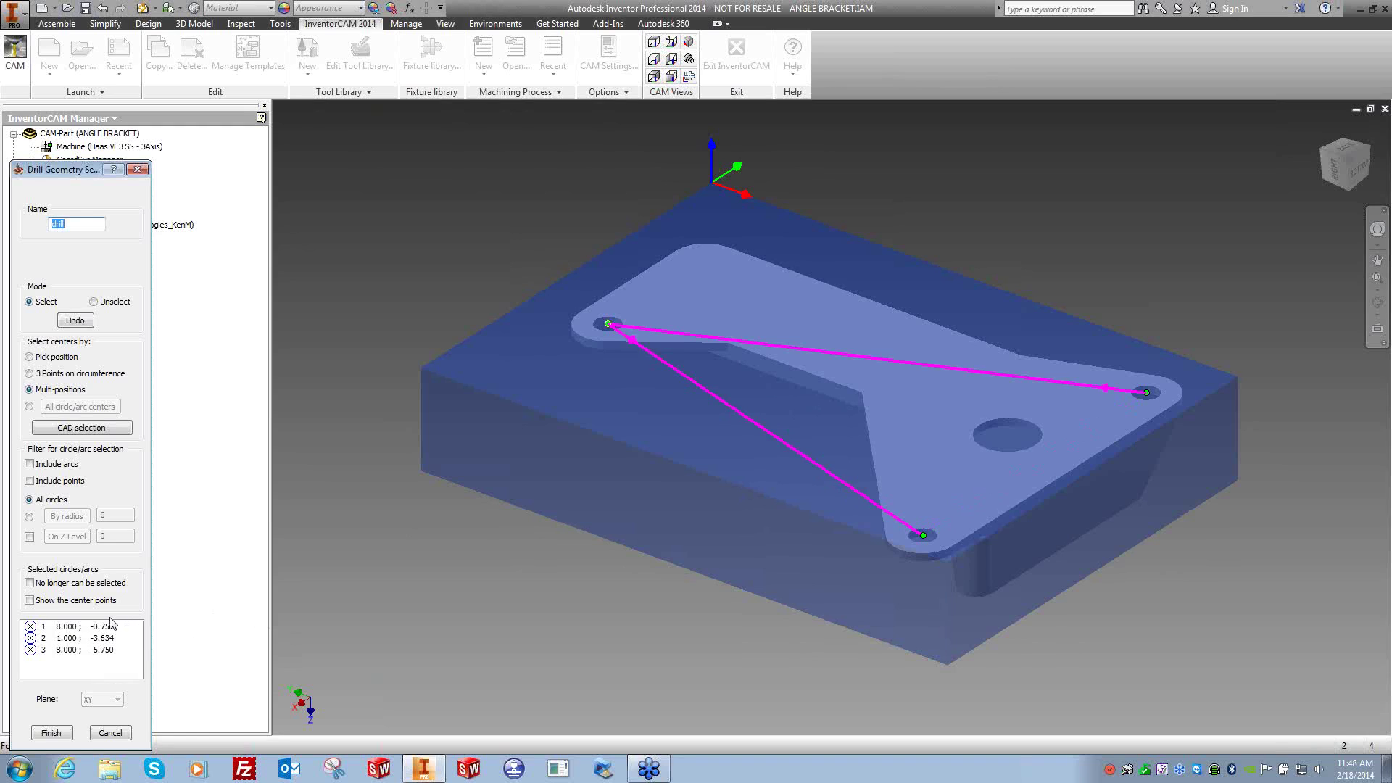
{"action": "left_click_drag", "start_coordinate": [72, 643], "coordinate": [72, 658]}
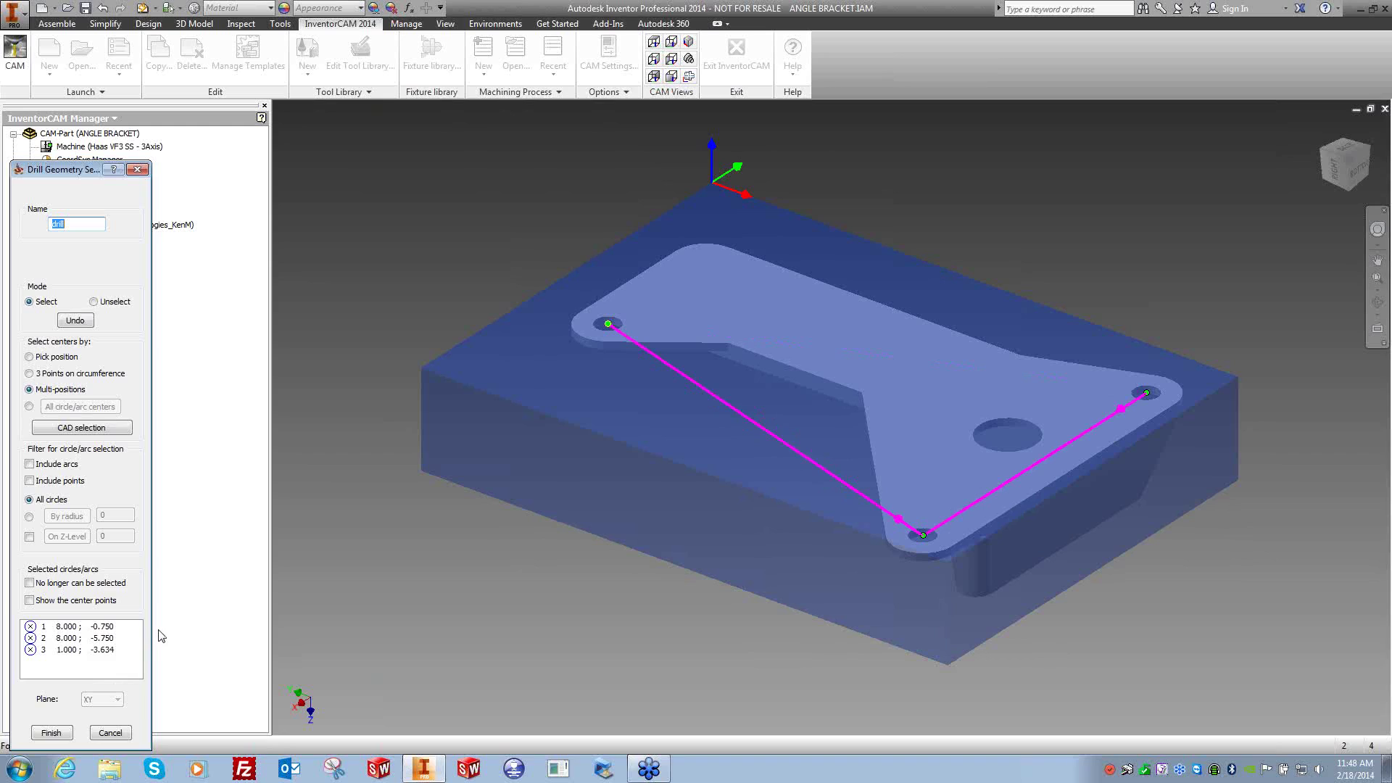
{"action": "right_click", "coordinate": [90, 651]}
{"action": "left_click", "coordinate": [135, 669]}
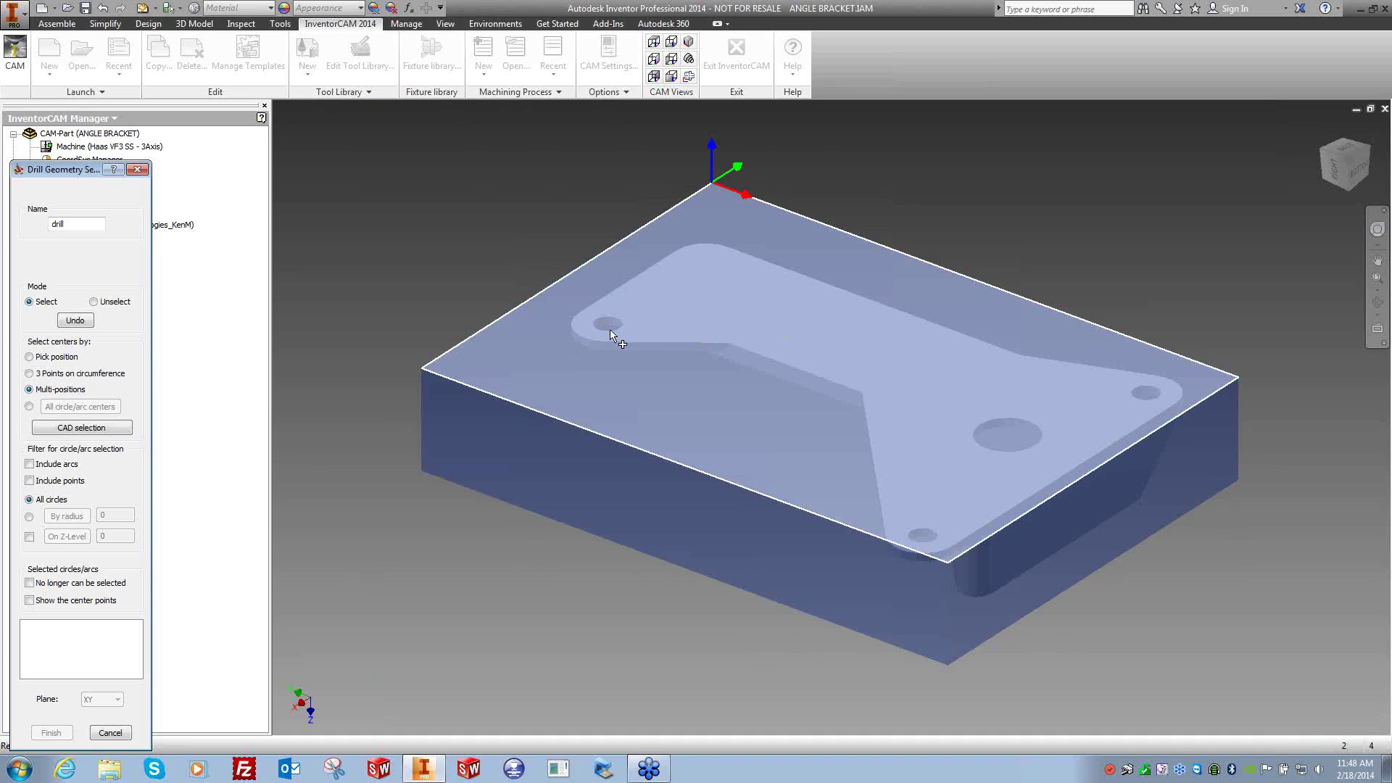
Filter circles by the small hole's 0.2045 radius, select the bracket's flat face beneath the stock and finish the drill geometry.
{"action": "left_click", "coordinate": [29, 517]}
{"action": "left_click", "coordinate": [82, 516]}
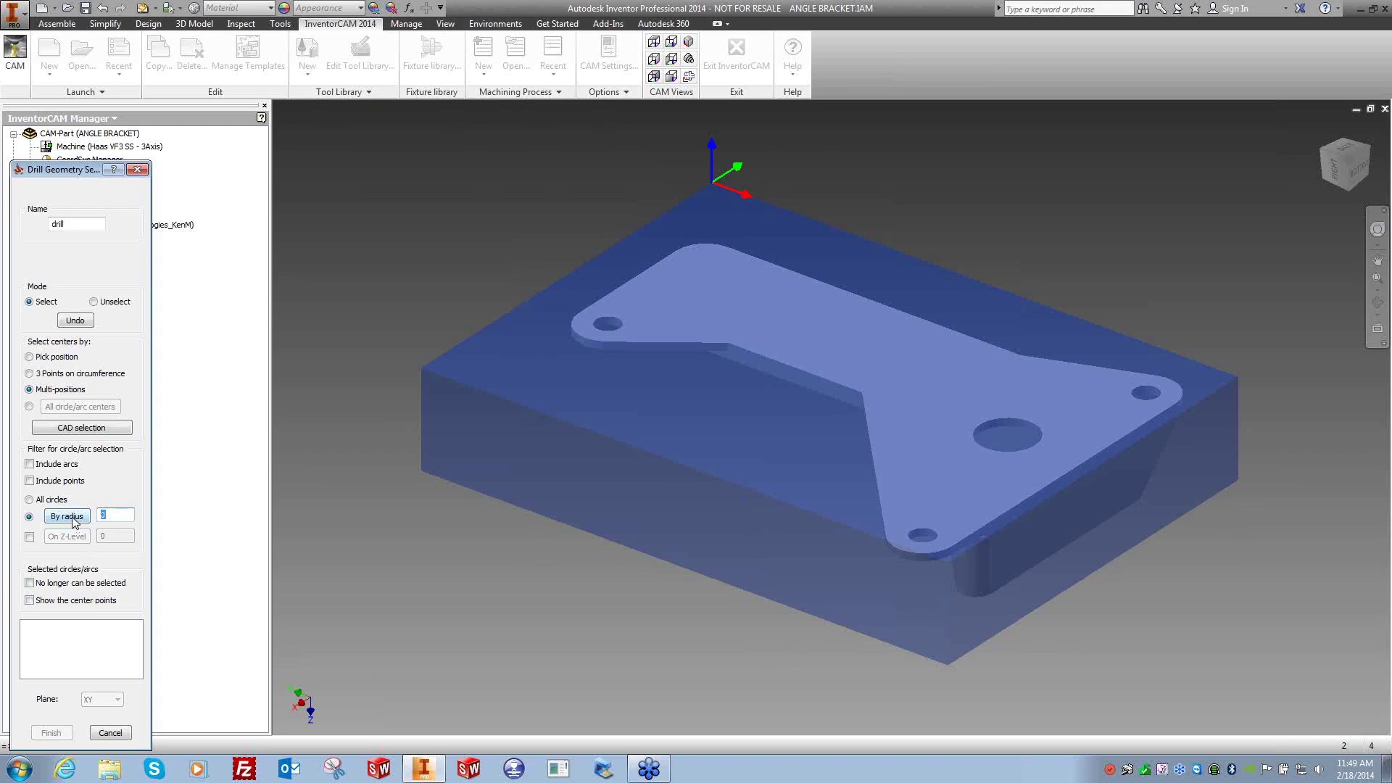
{"action": "left_click", "coordinate": [69, 517]}
{"action": "left_click", "coordinate": [623, 323]}
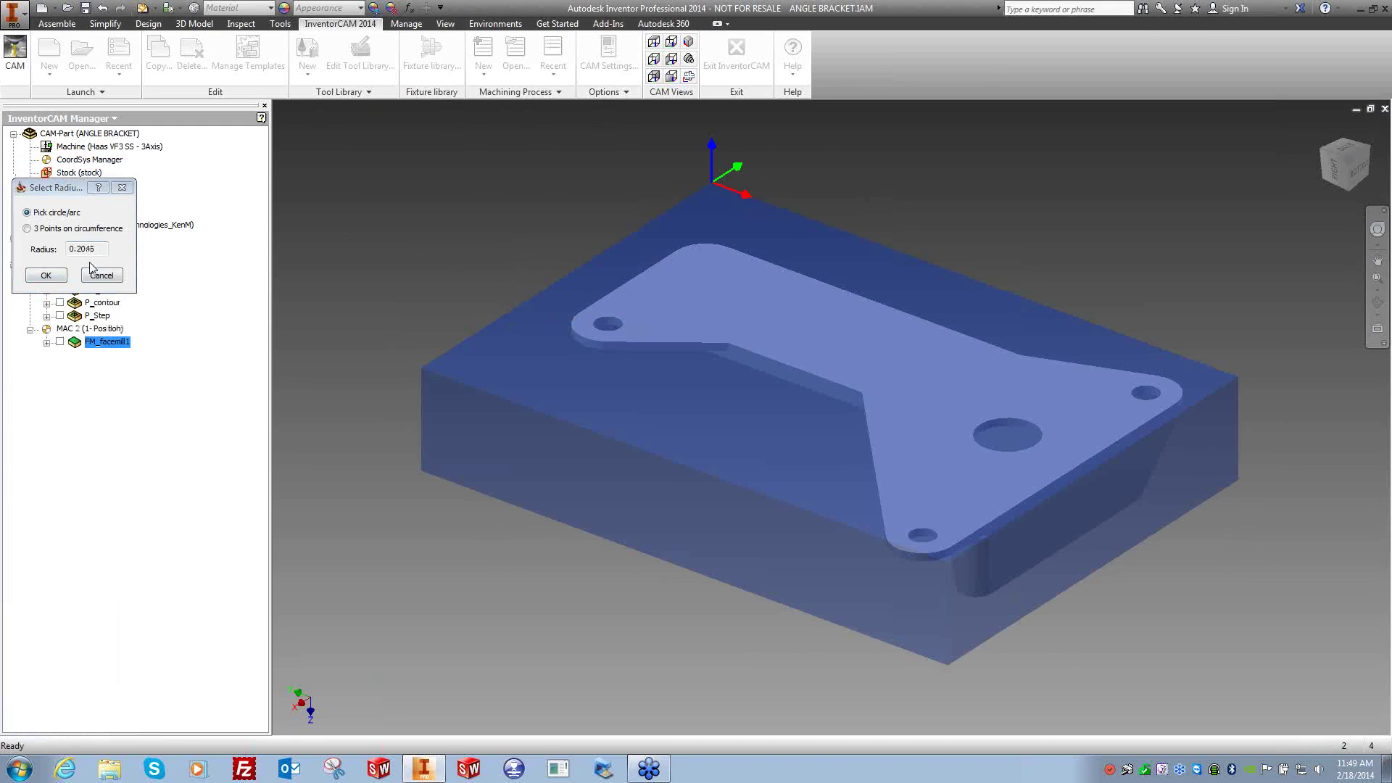
{"action": "left_click", "coordinate": [51, 276]}
{"action": "right_click", "coordinate": [736, 310]}
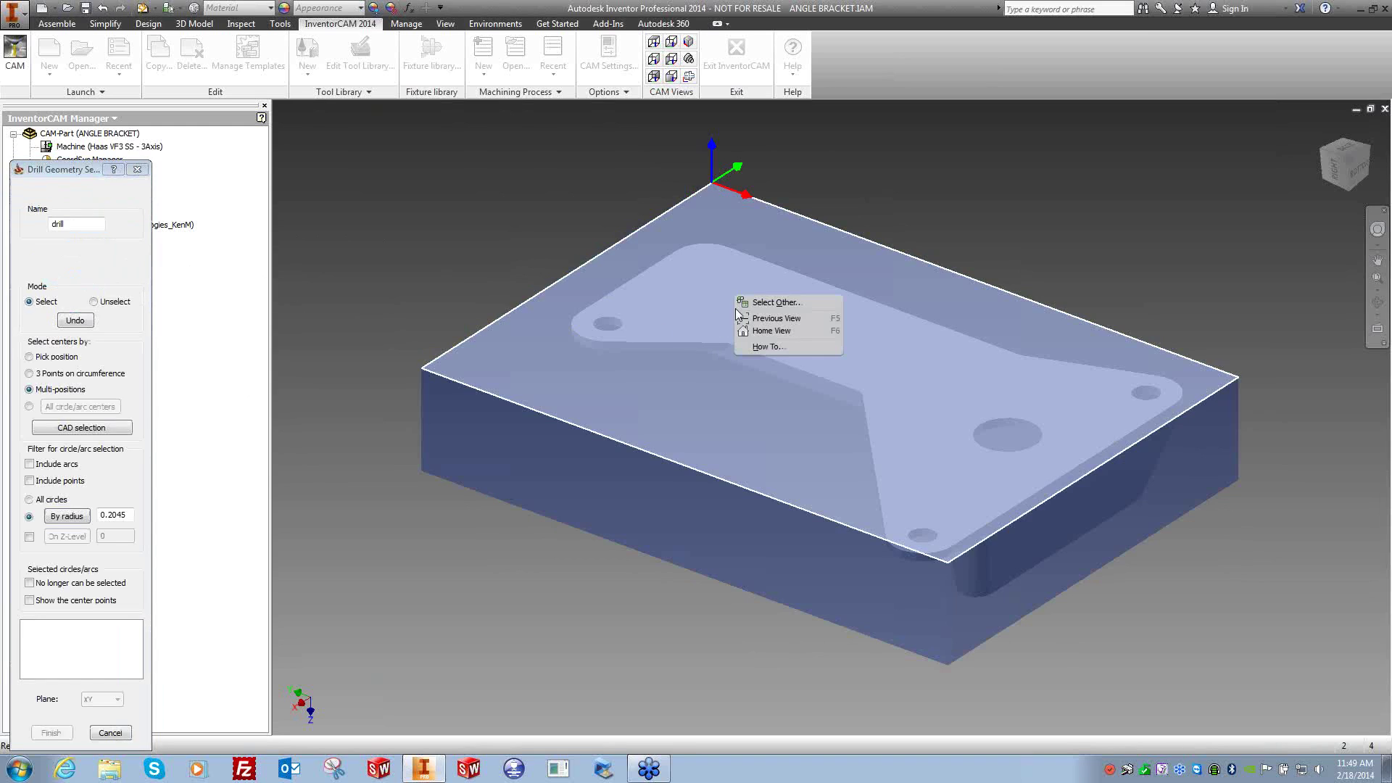
{"action": "left_click", "coordinate": [780, 299]}
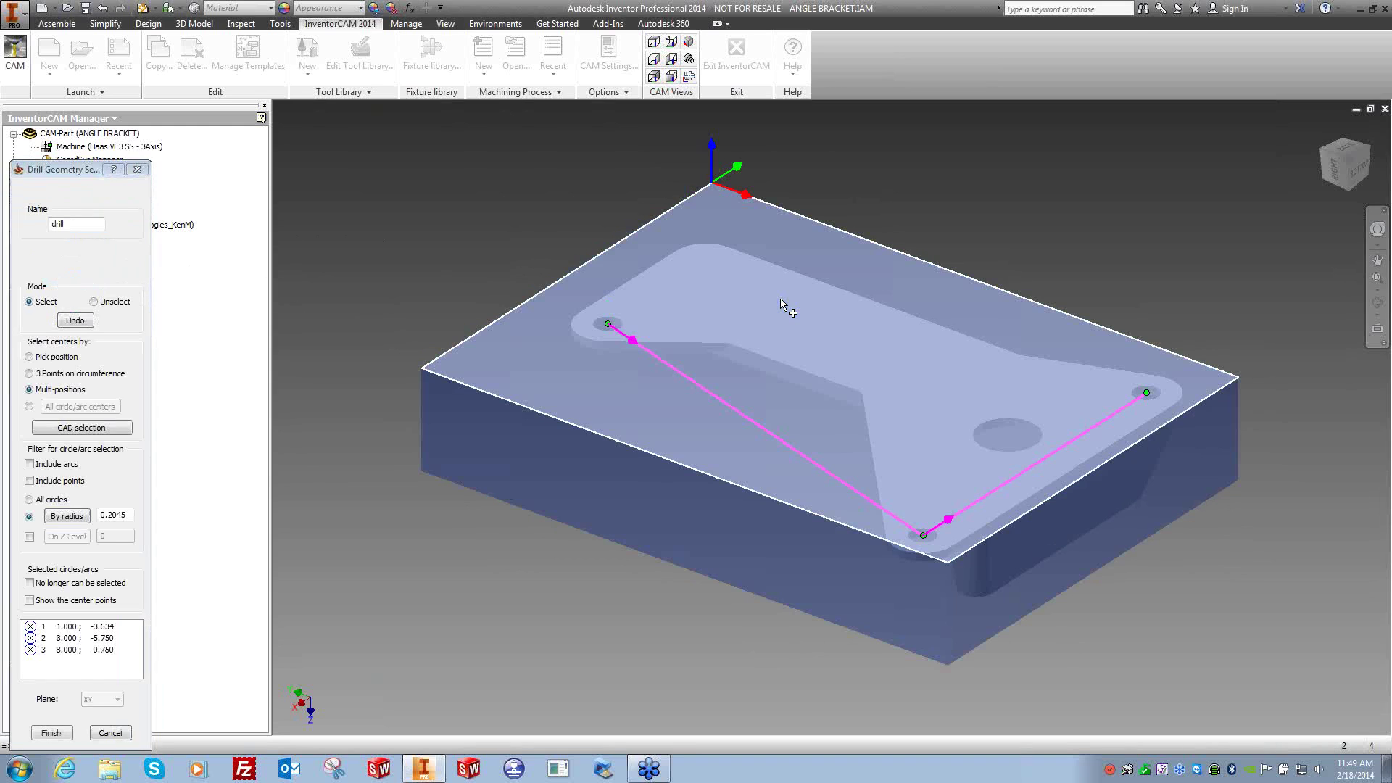
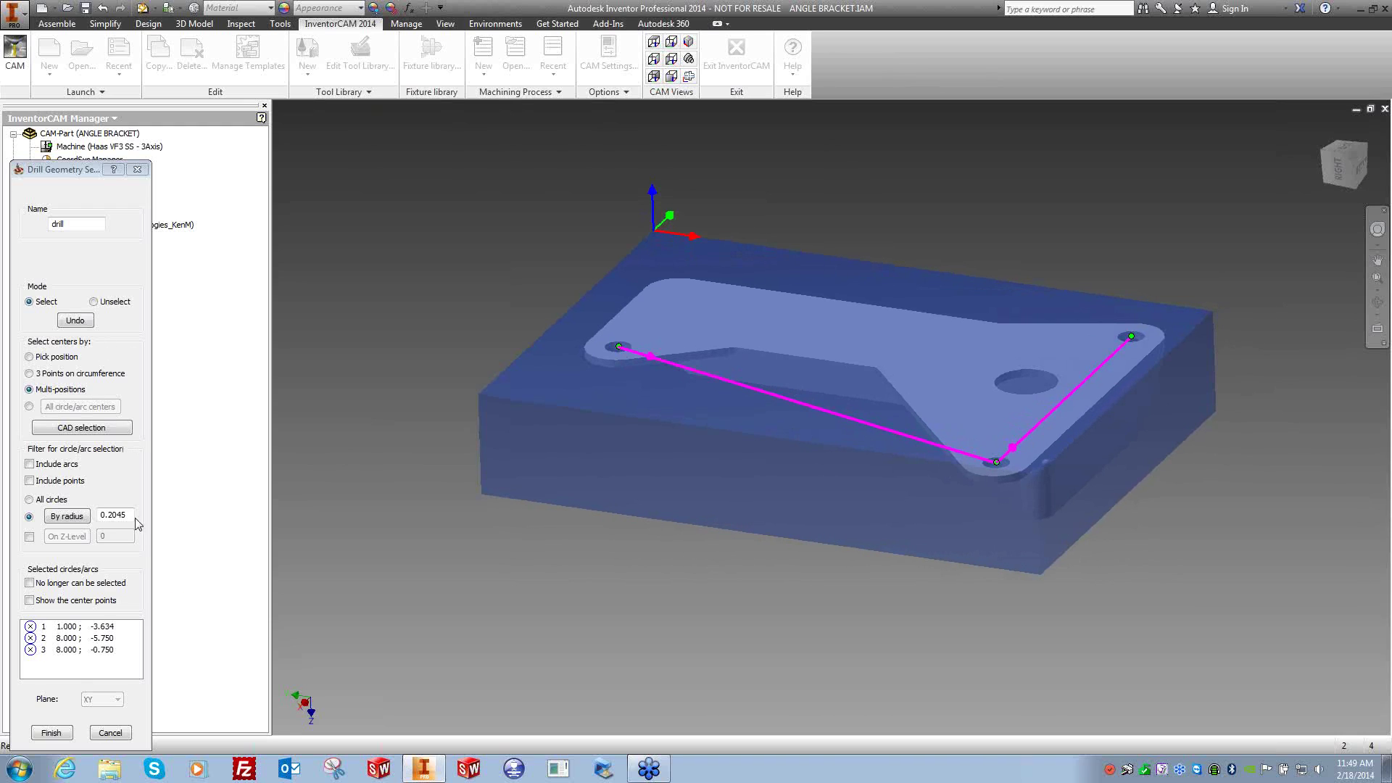
{"action": "left_click", "coordinate": [51, 732]}
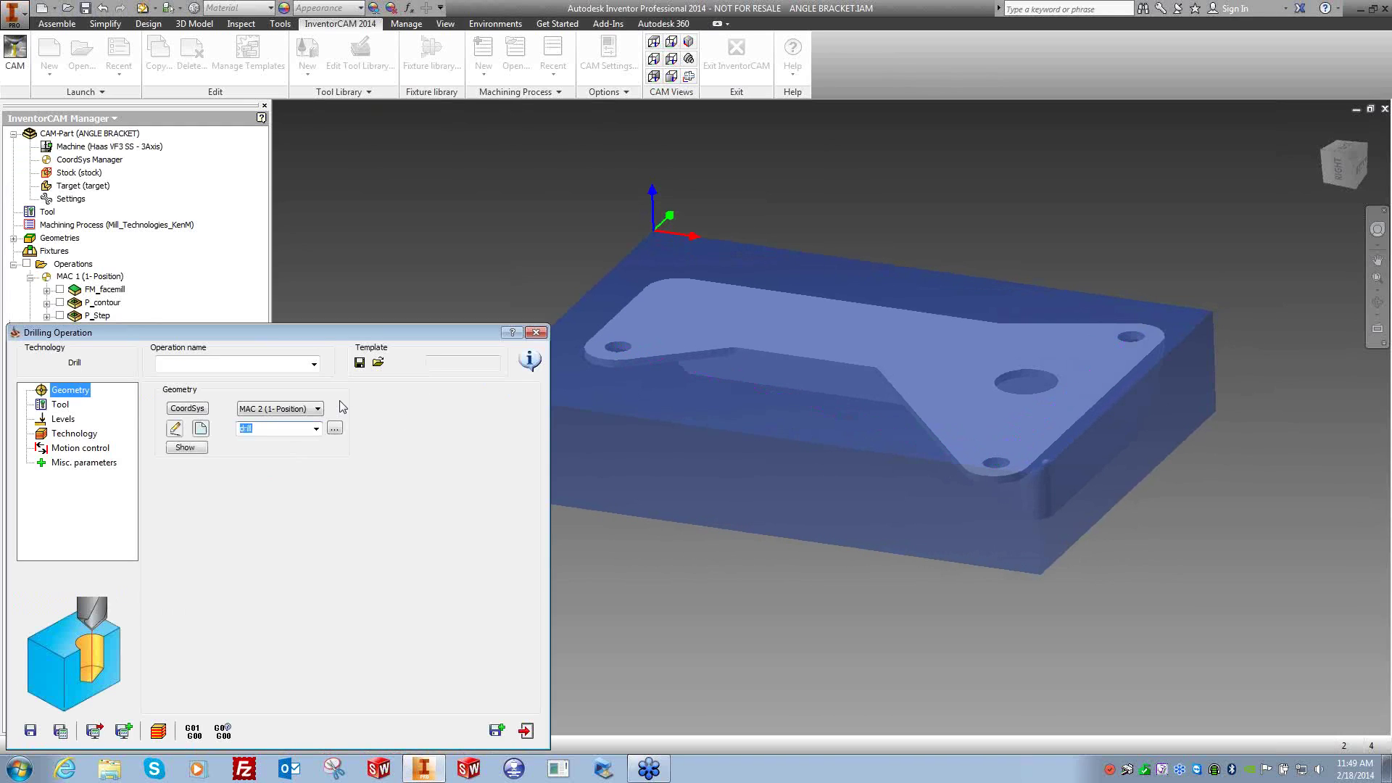
Add a new drill as tool 4 and pick the bracket's small hole edge through the stock to set its diameter to 0.409 inch.
{"action": "left_click", "coordinate": [61, 405]}
{"action": "left_click", "coordinate": [254, 613]}
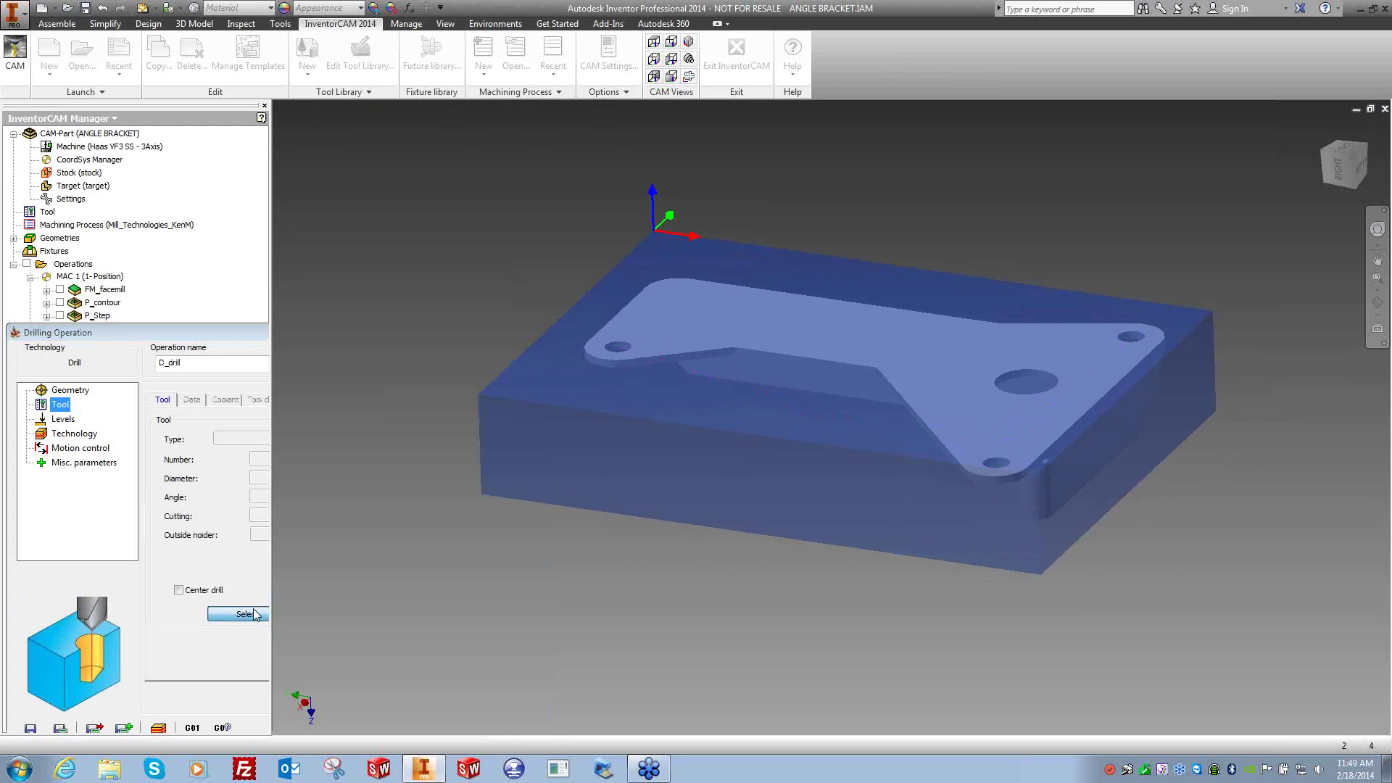
{"action": "left_click", "coordinate": [29, 704]}
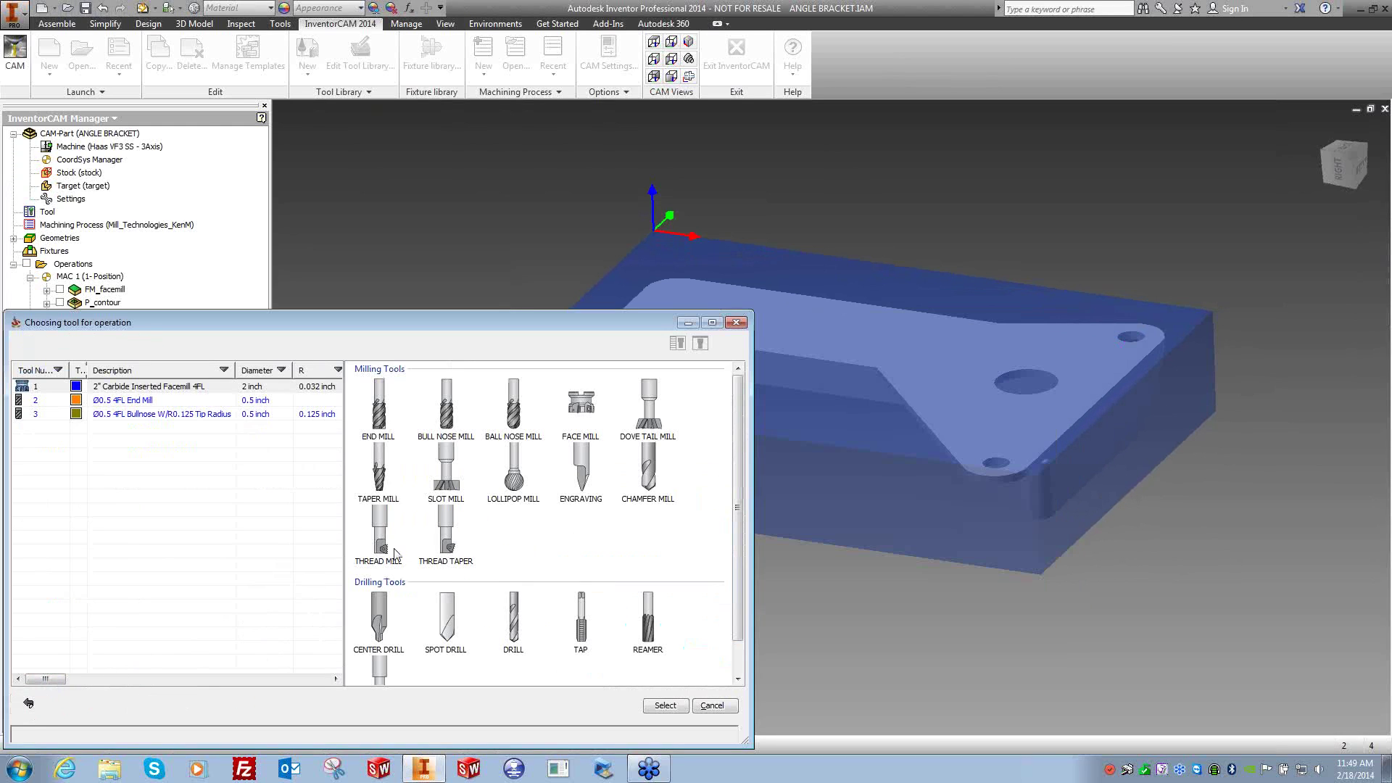
{"action": "left_click", "coordinate": [514, 616]}
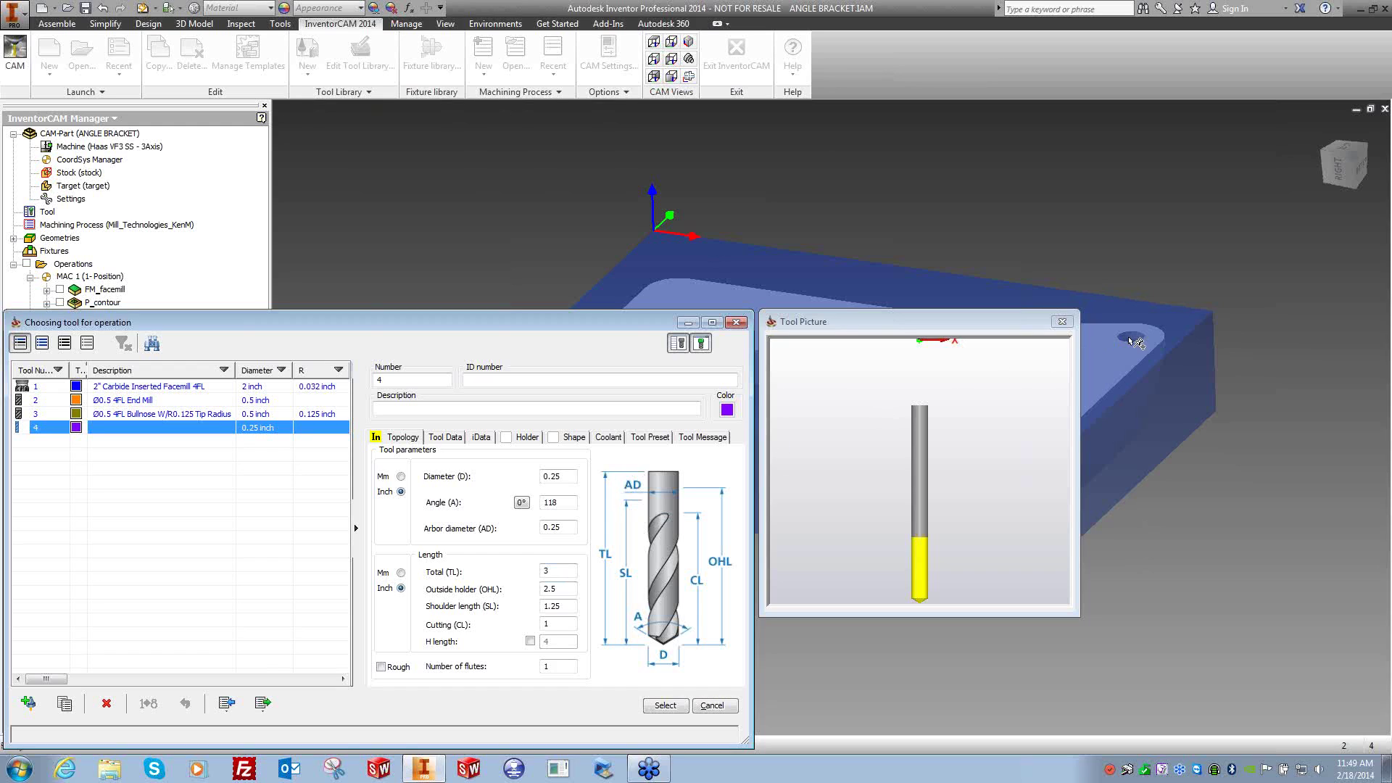
{"action": "left_click", "coordinate": [549, 477]}
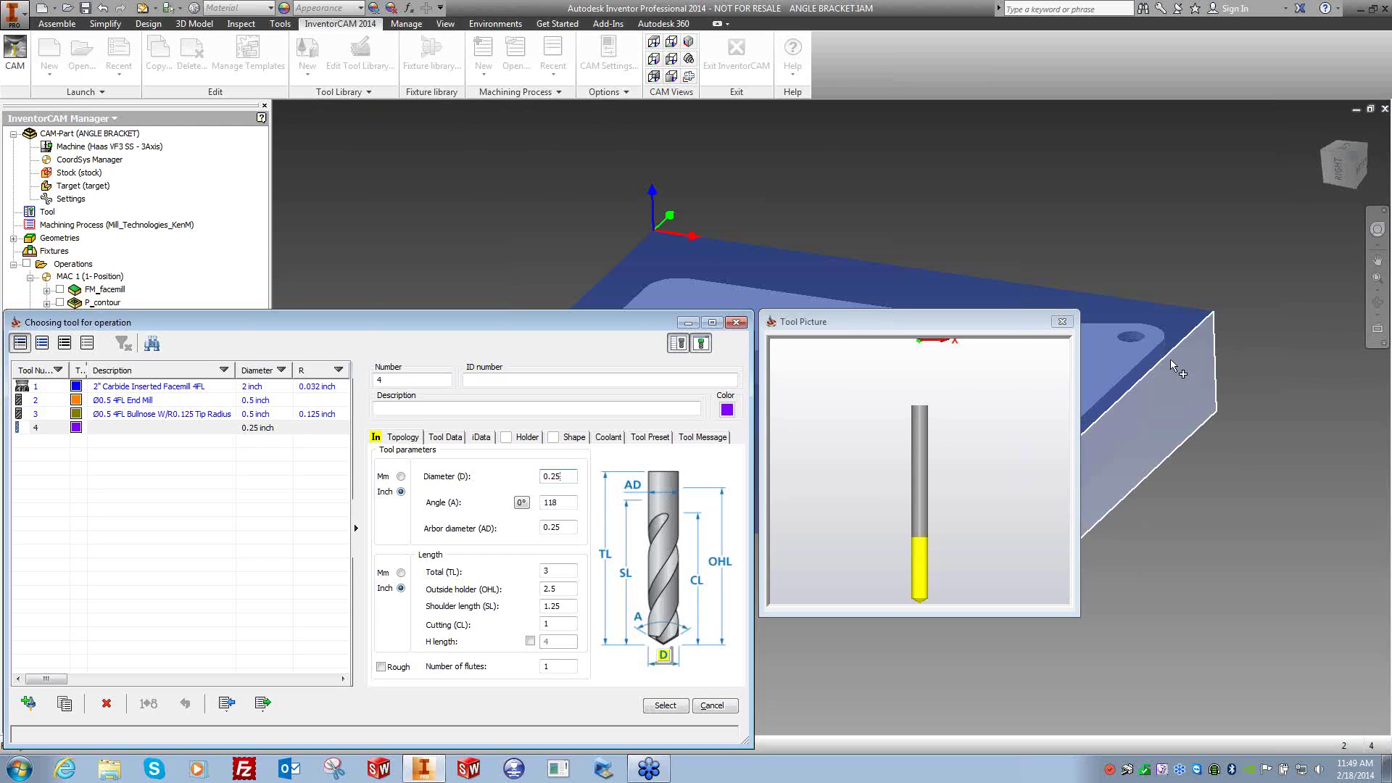
{"action": "right_click", "coordinate": [1141, 340]}
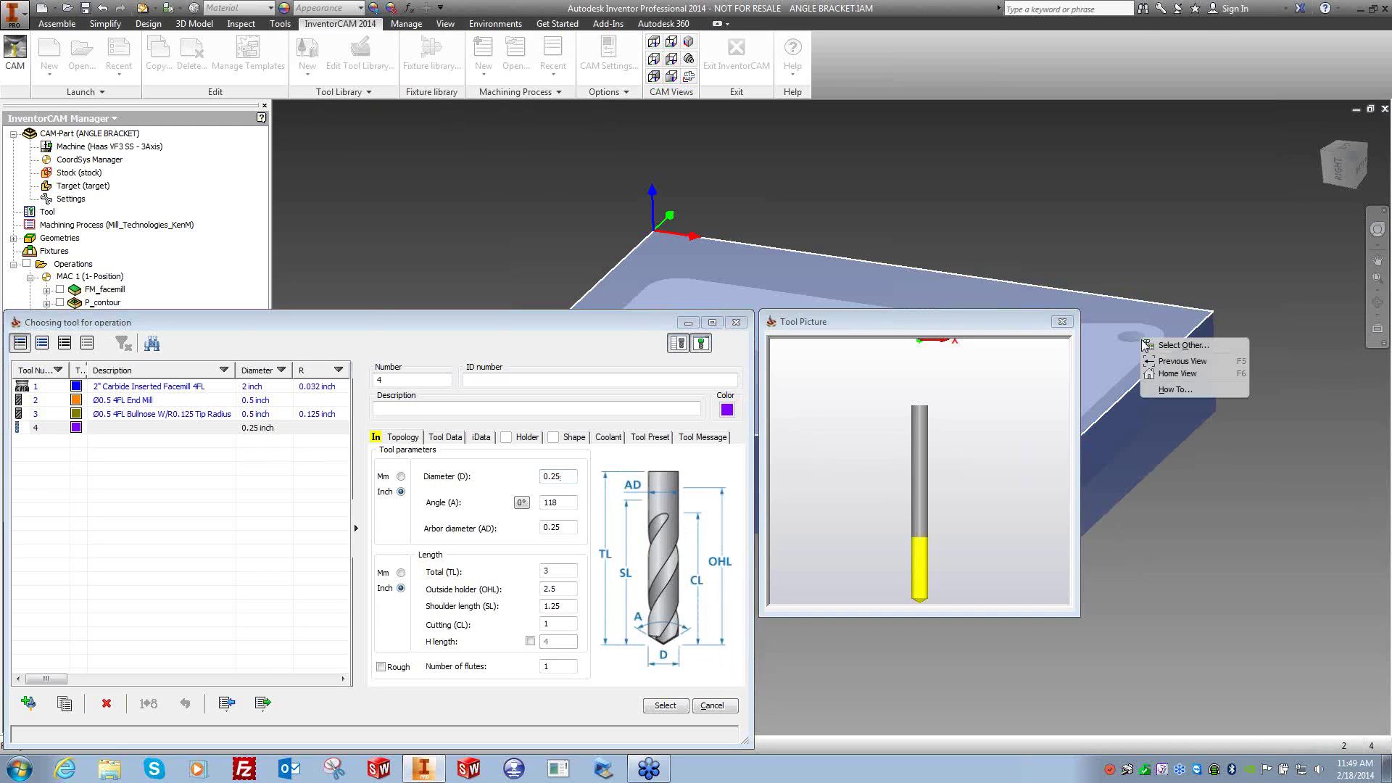
{"action": "left_click", "coordinate": [1166, 344]}
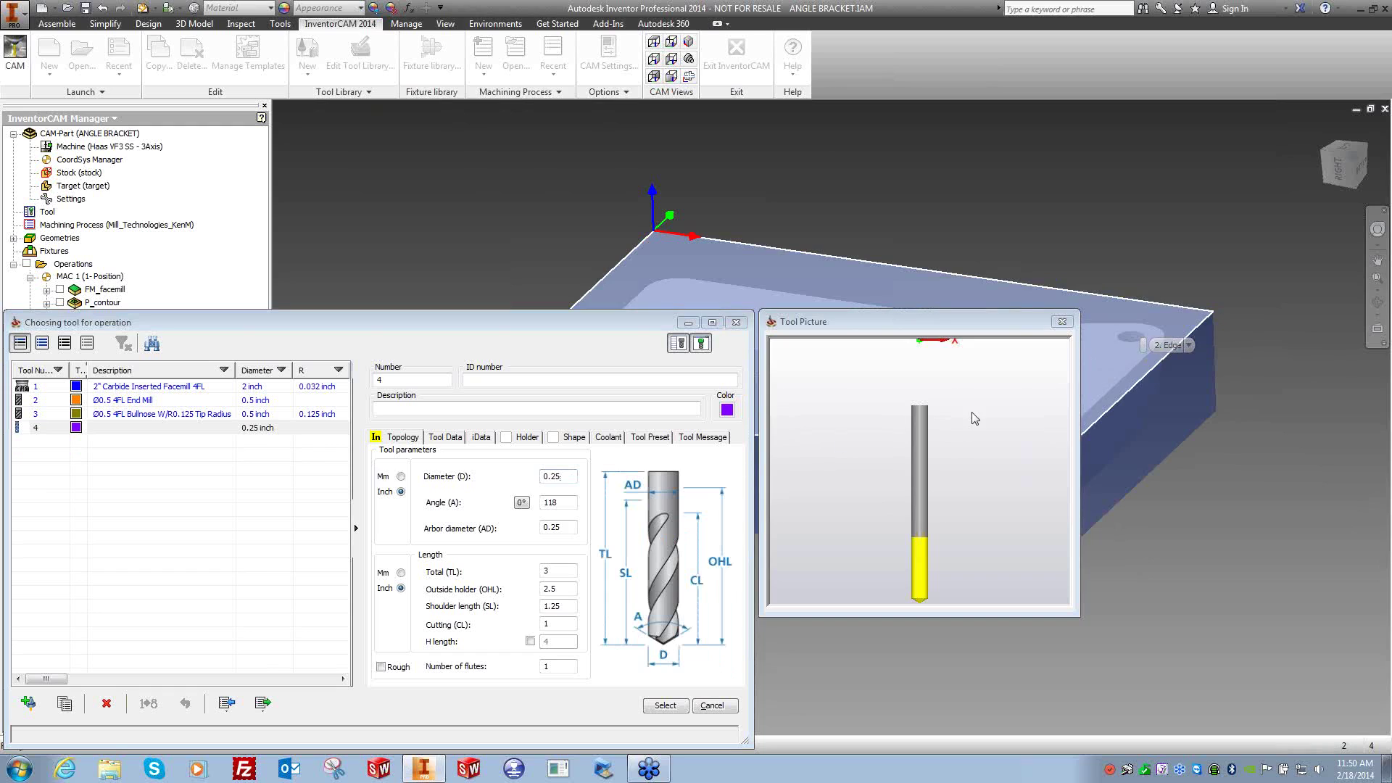
{"action": "left_click", "coordinate": [1168, 346]}
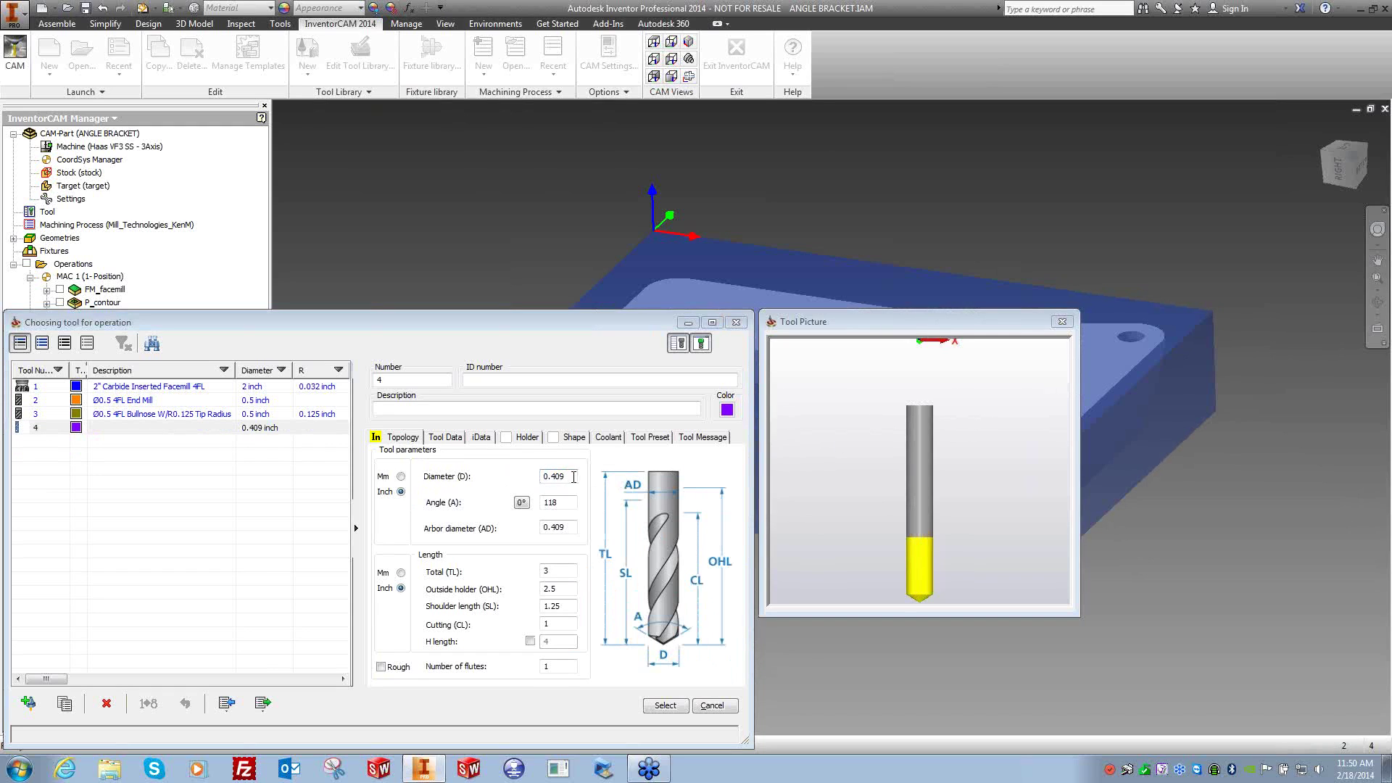
Describe tool 4 as "Ø.409 Drill" and set its tip angle to 135 degrees.
{"action": "left_click", "coordinate": [419, 407]}
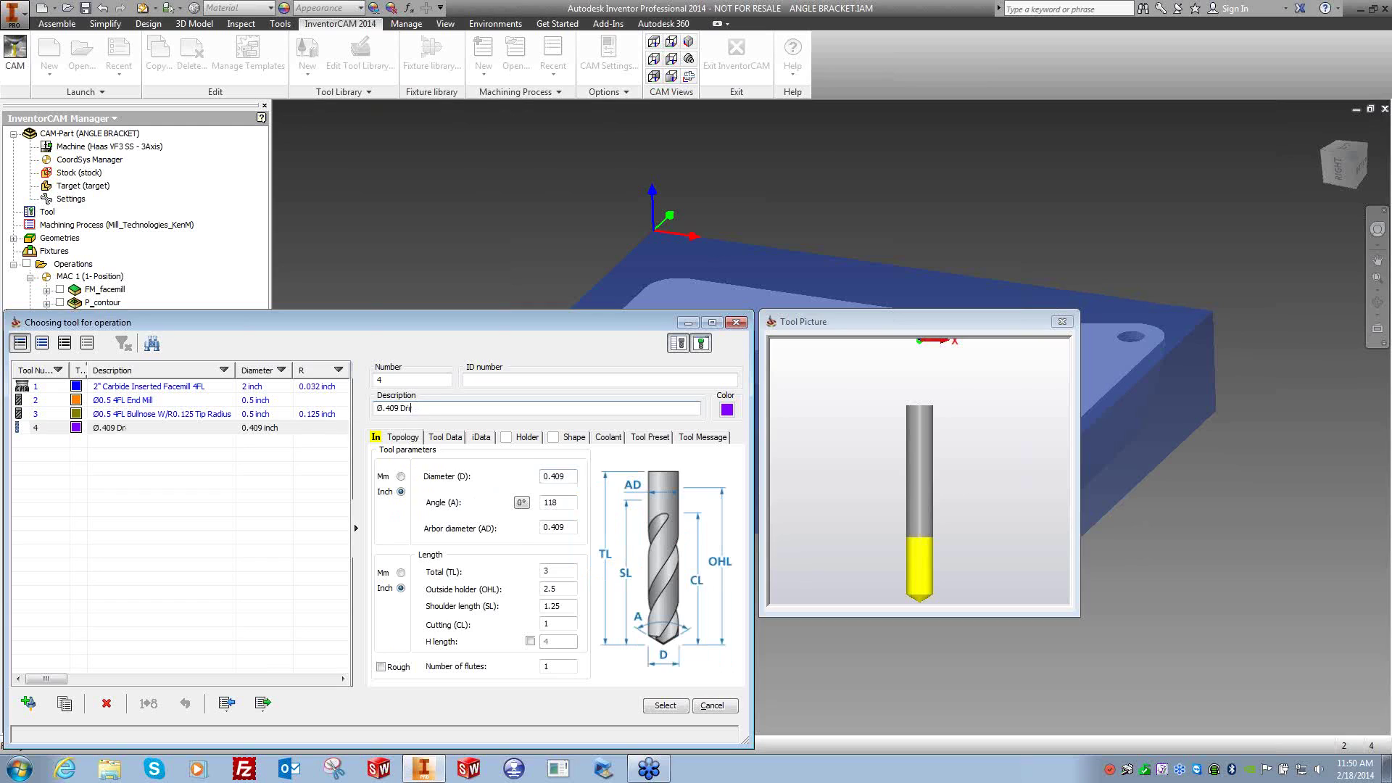
{"action": "left_click", "coordinate": [564, 504]}
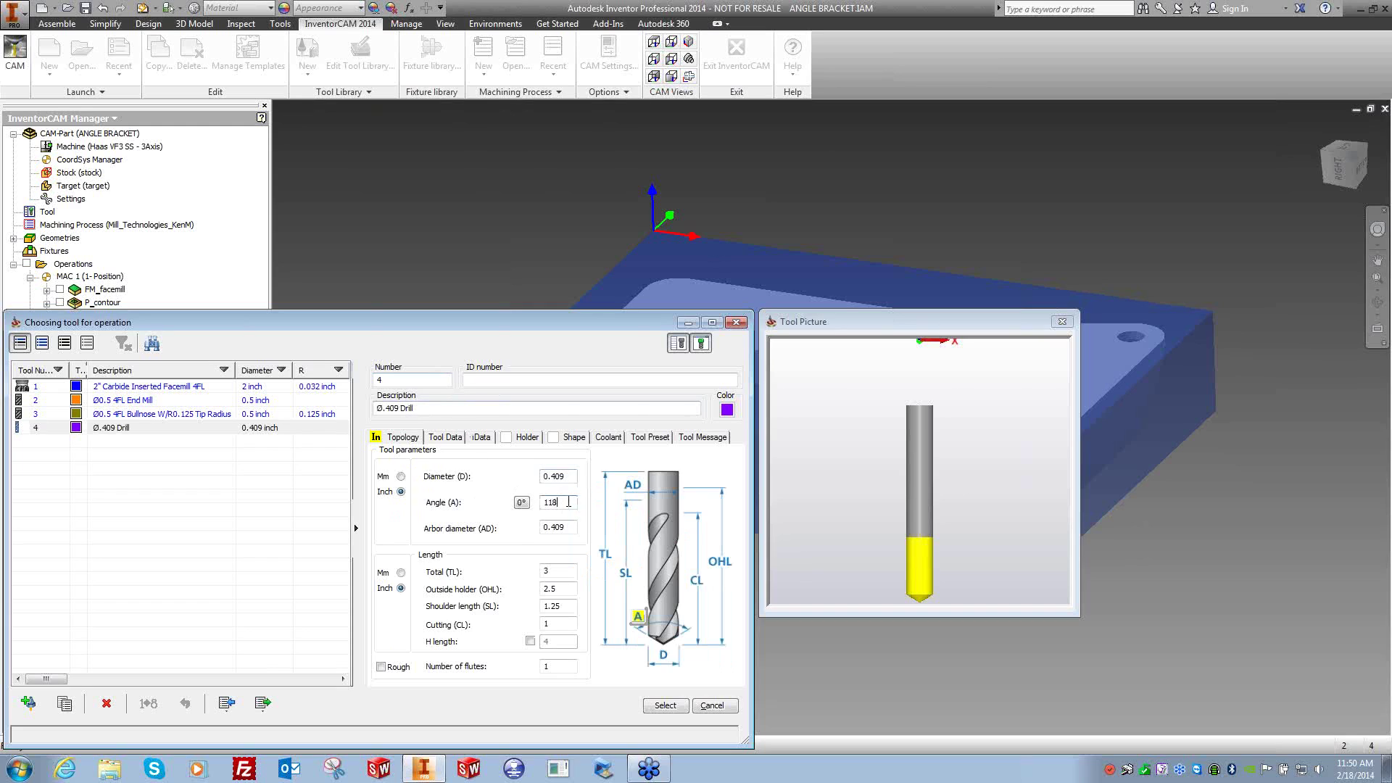
{"action": "type", "text": "135"}
{"action": "key", "text": "Tab"}
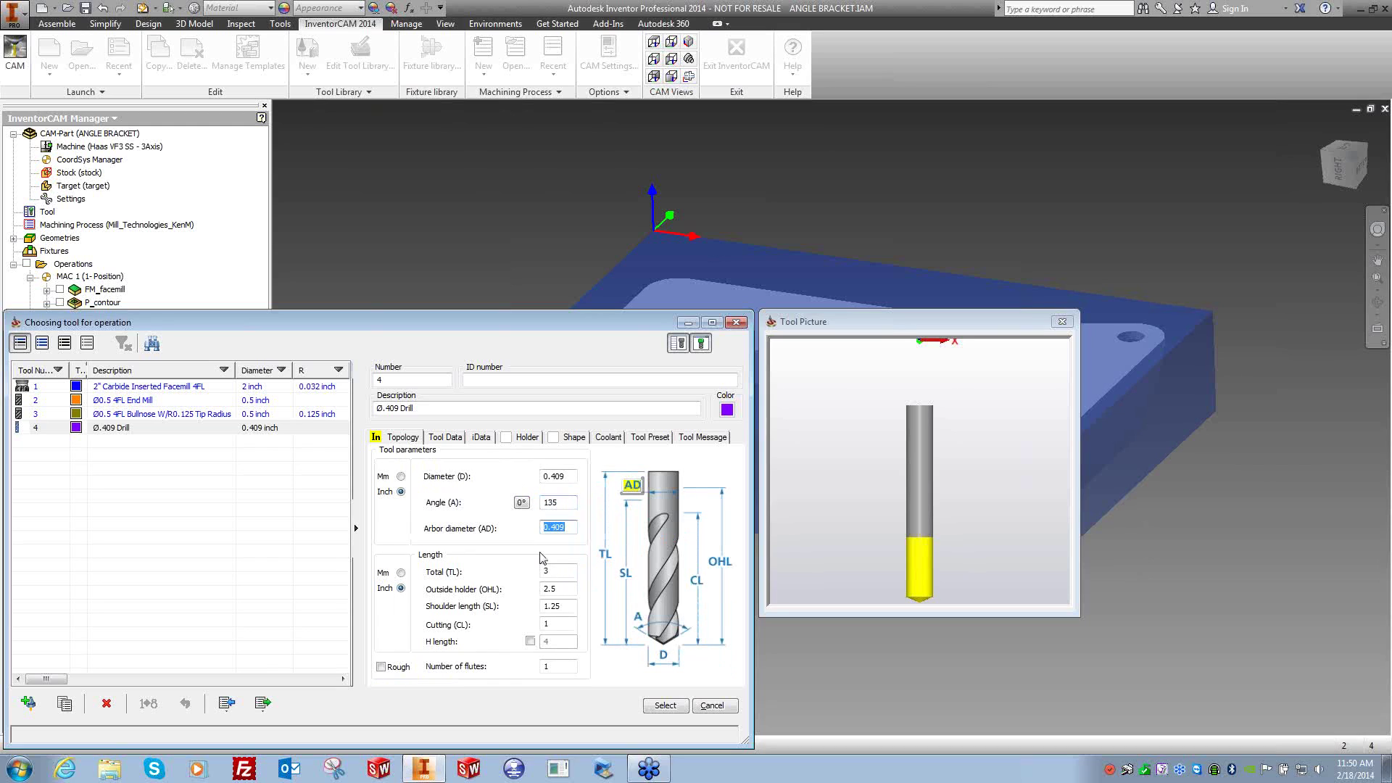
Set the drill's outside holder, shoulder and cutting lengths to 2 inches each and select the tool for the operation.
{"action": "left_click", "coordinate": [558, 588]}
{"action": "type", "text": "2"}
{"action": "key", "text": "Tab"}
{"action": "type", "text": "2"}
{"action": "key", "text": "Tab"}
{"action": "type", "text": "2"}
{"action": "left_click", "coordinate": [558, 666]}
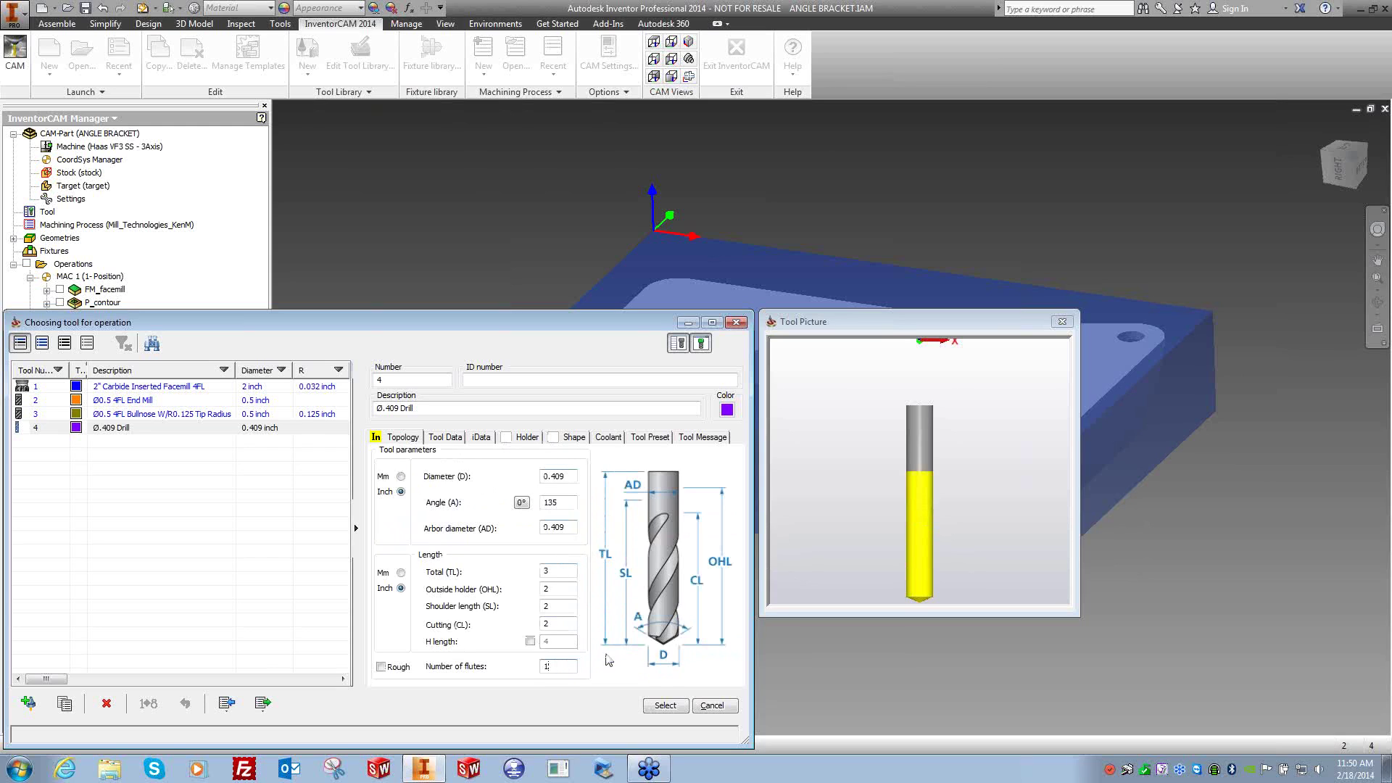
{"action": "left_click", "coordinate": [666, 706]}
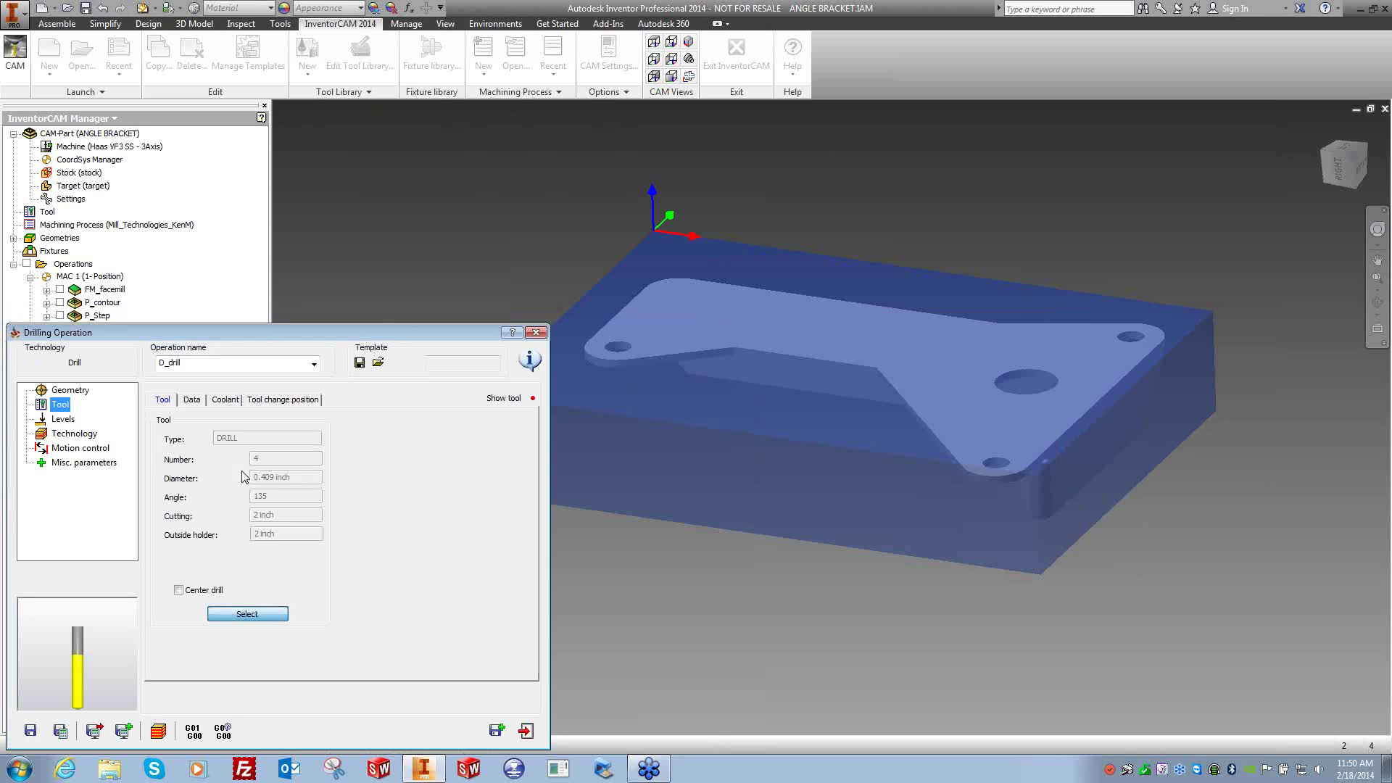
Set the drilling upper level to -0.25 by picking the bracket's flat face beneath the stock.
{"action": "left_click", "coordinate": [63, 420]}
{"action": "scroll", "coordinate": [745, 596], "scroll_direction": "up", "scroll_amount": 5}
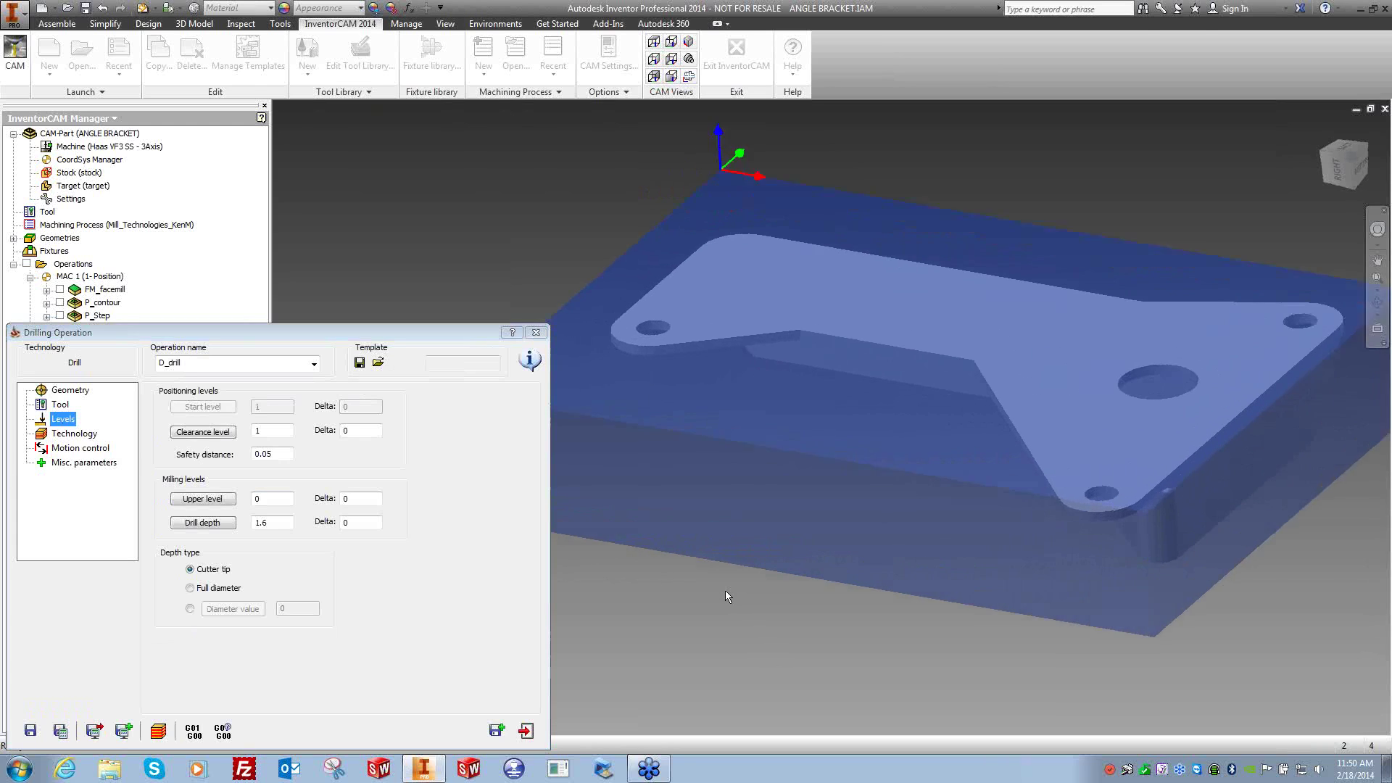
{"action": "right_click", "coordinate": [817, 311]}
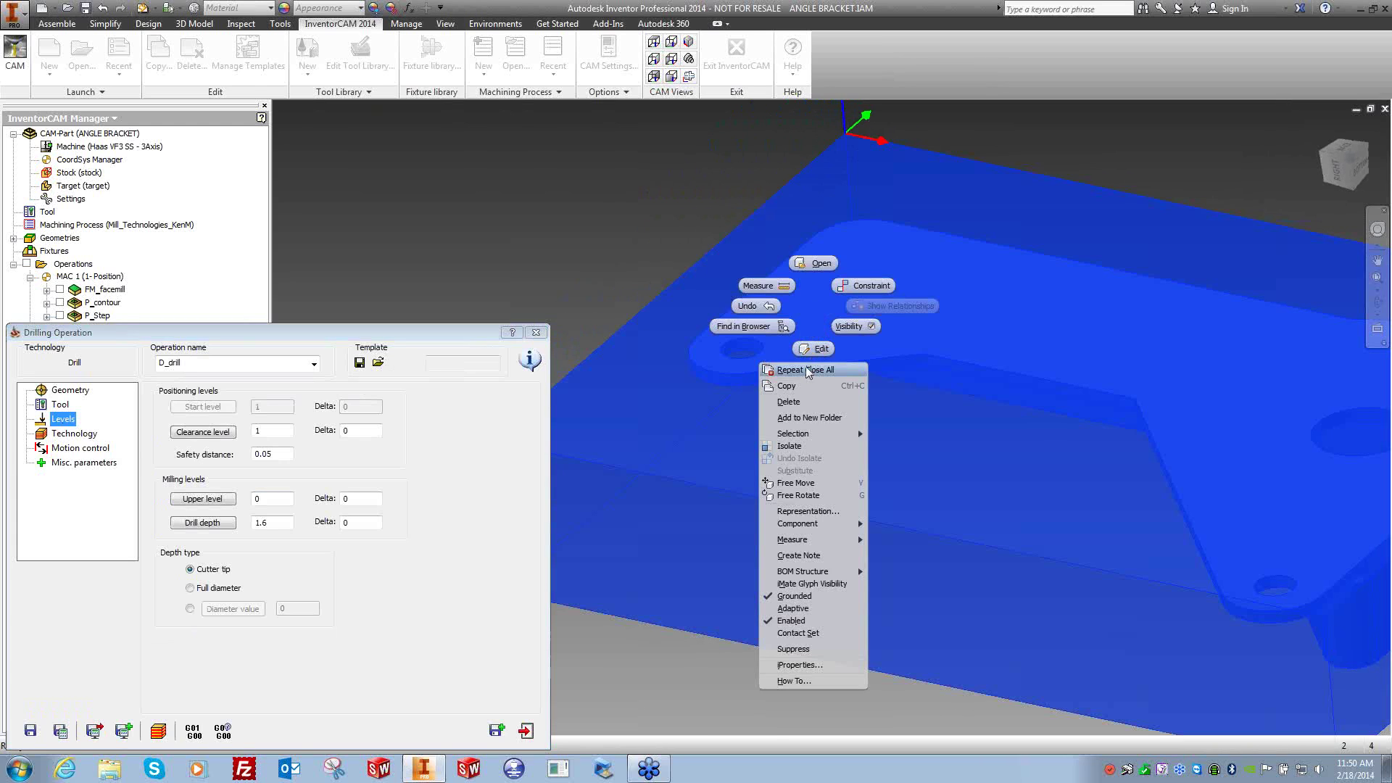
{"action": "left_click", "coordinate": [642, 177]}
{"action": "scroll", "coordinate": [647, 196], "scroll_direction": "down", "scroll_amount": 2}
{"action": "left_click", "coordinate": [650, 207]}
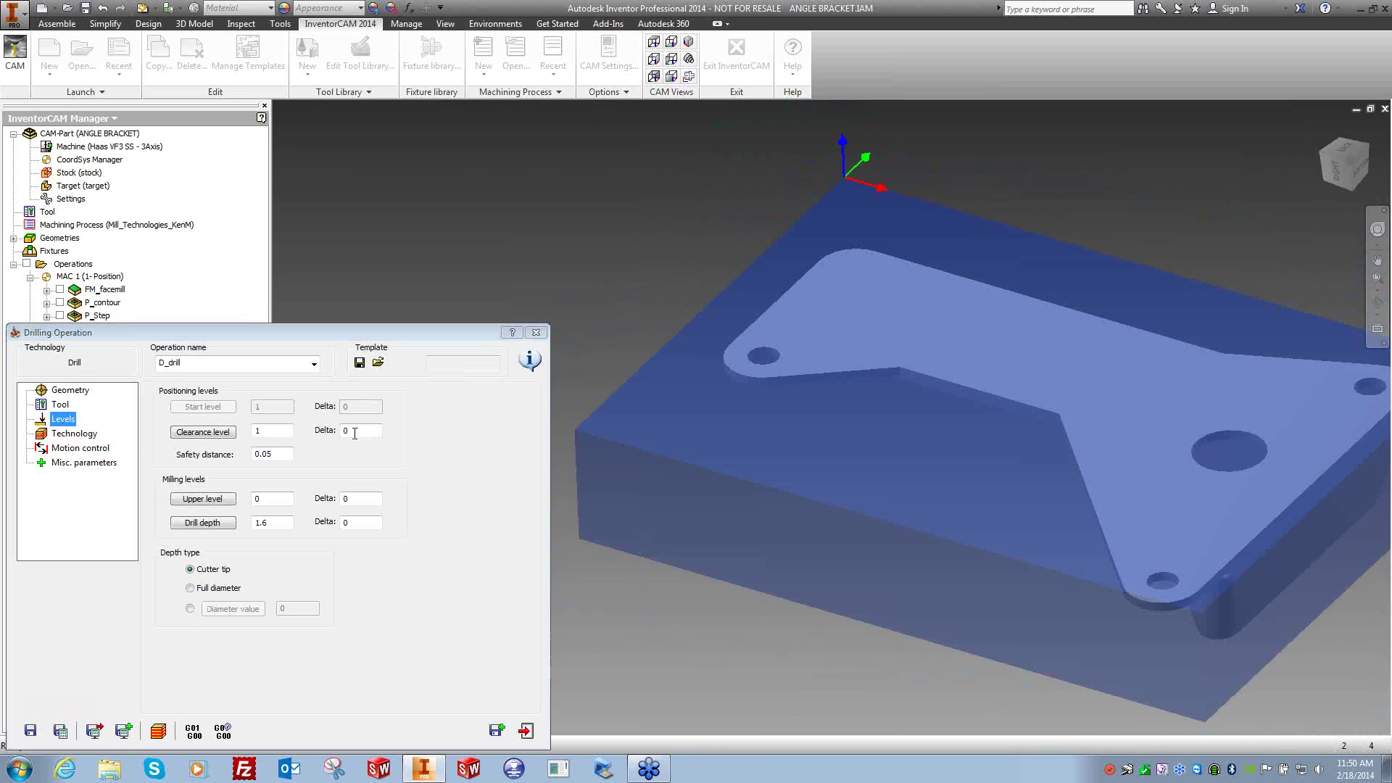
{"action": "left_click", "coordinate": [223, 499]}
{"action": "right_click", "coordinate": [833, 311]}
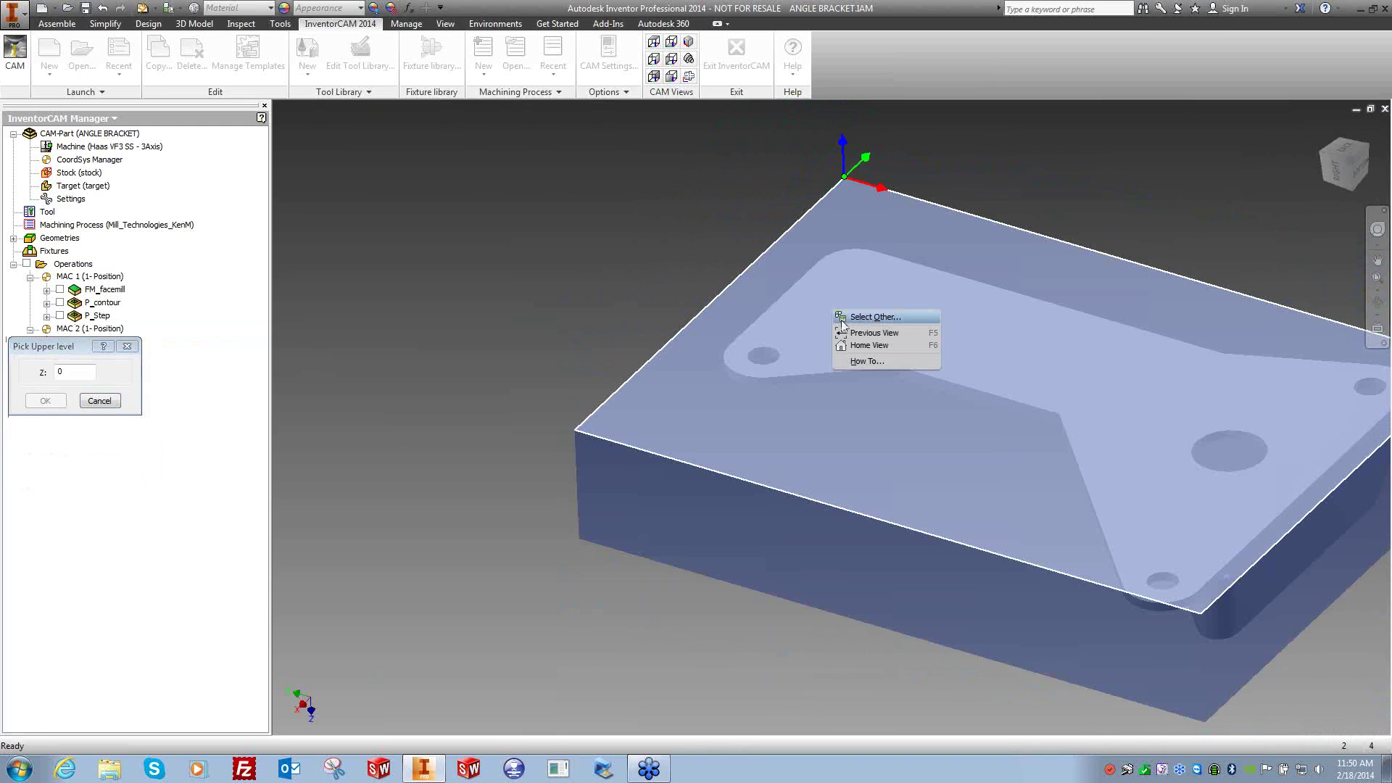
{"action": "left_click", "coordinate": [874, 317]}
{"action": "left_click", "coordinate": [872, 319]}
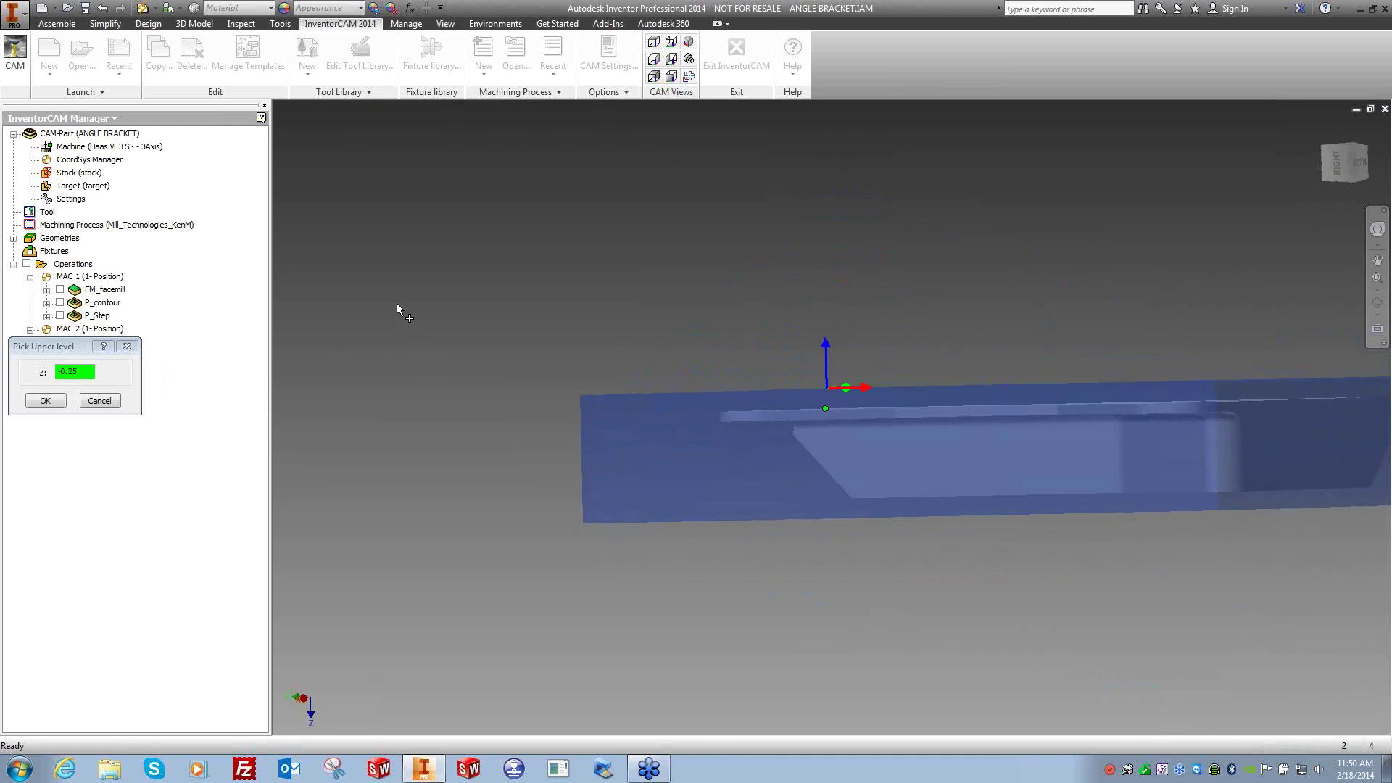
{"action": "left_click", "coordinate": [45, 400]}
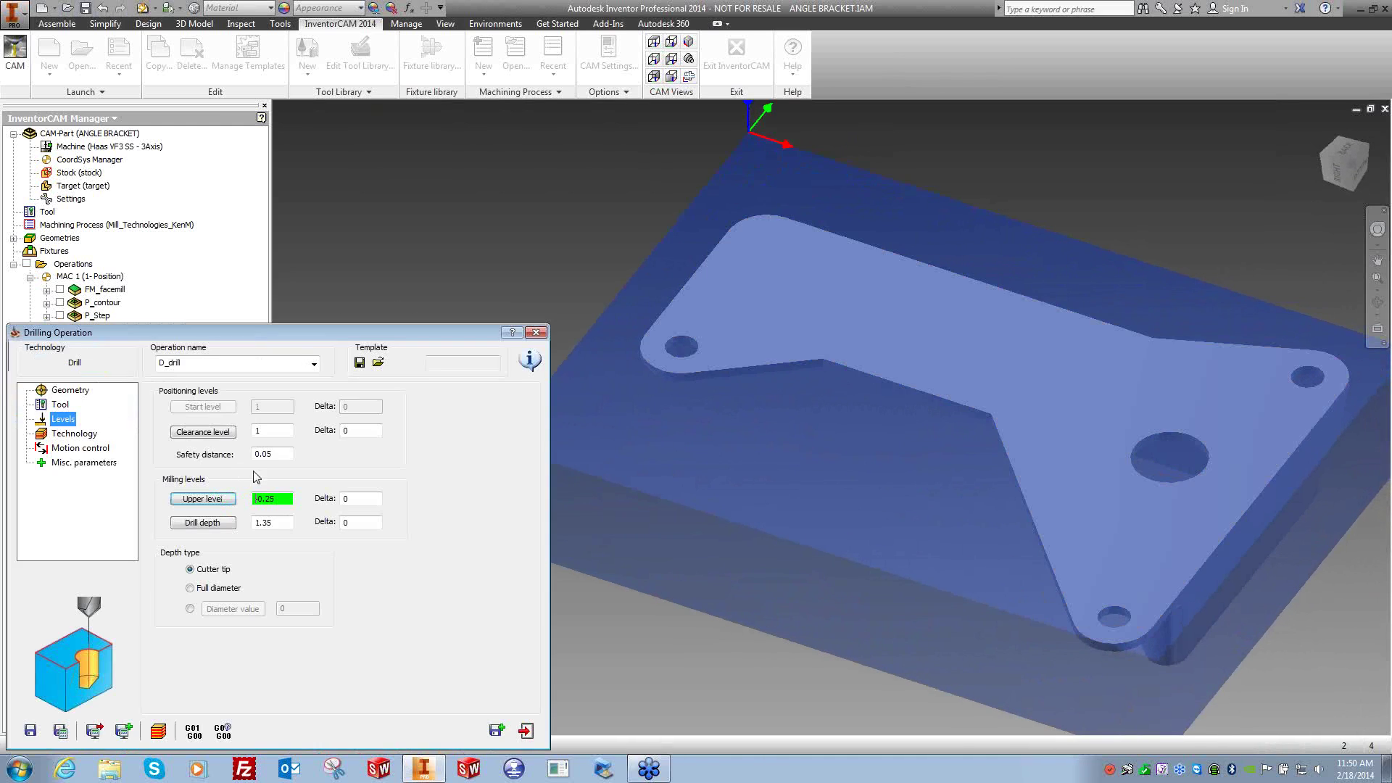
Set the drill depth to 0.125 by picking the underside of the bracket's thin plate through the stock as the lower level.
{"action": "left_click", "coordinate": [203, 522]}
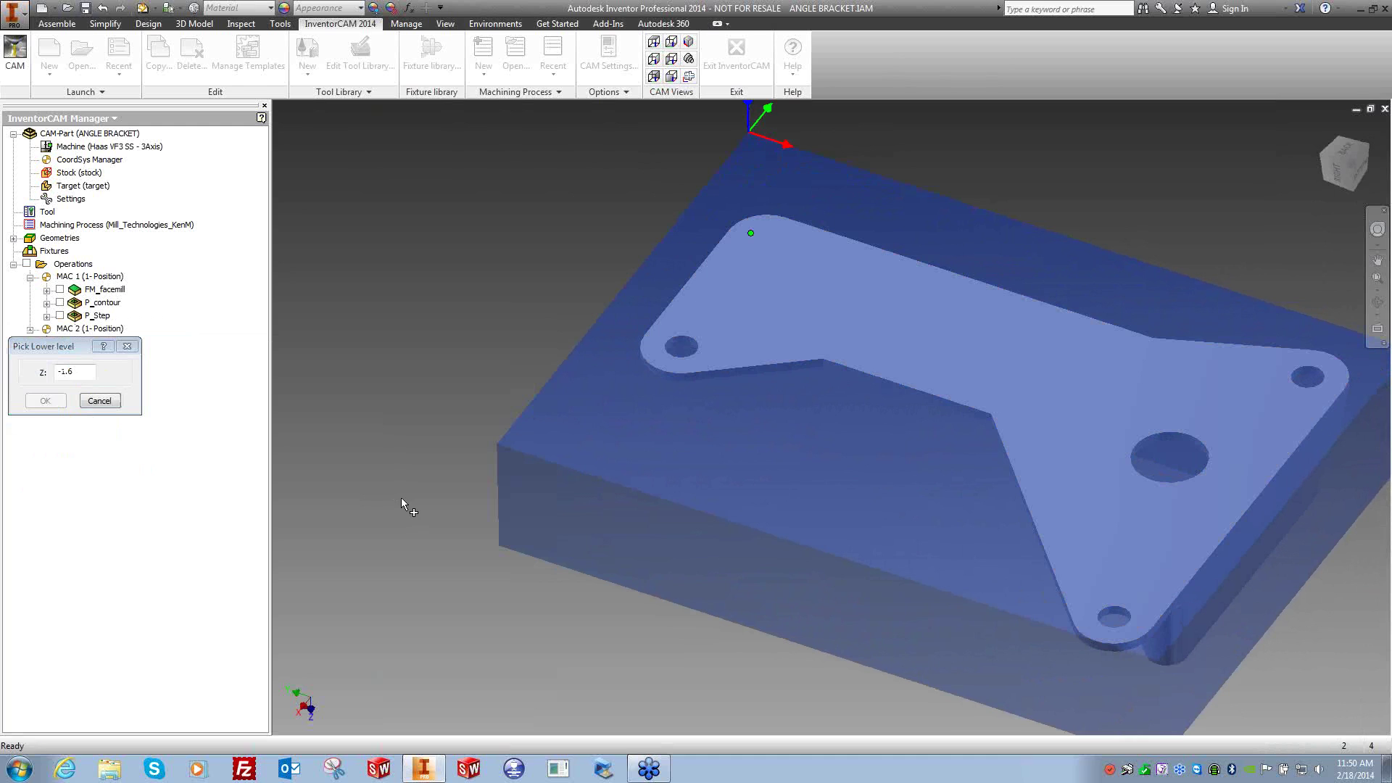
{"action": "right_click", "coordinate": [713, 490]}
{"action": "left_click", "coordinate": [753, 496]}
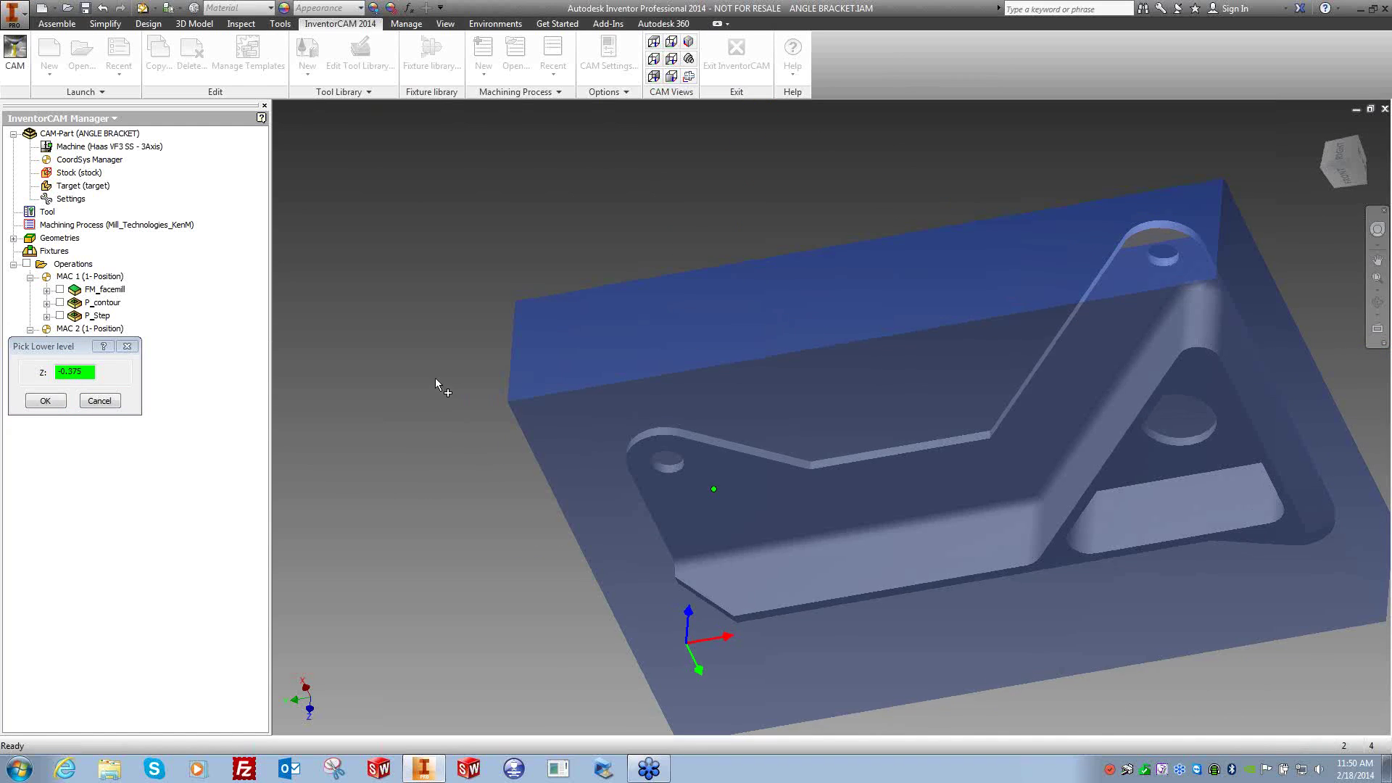
{"action": "left_click", "coordinate": [45, 400]}
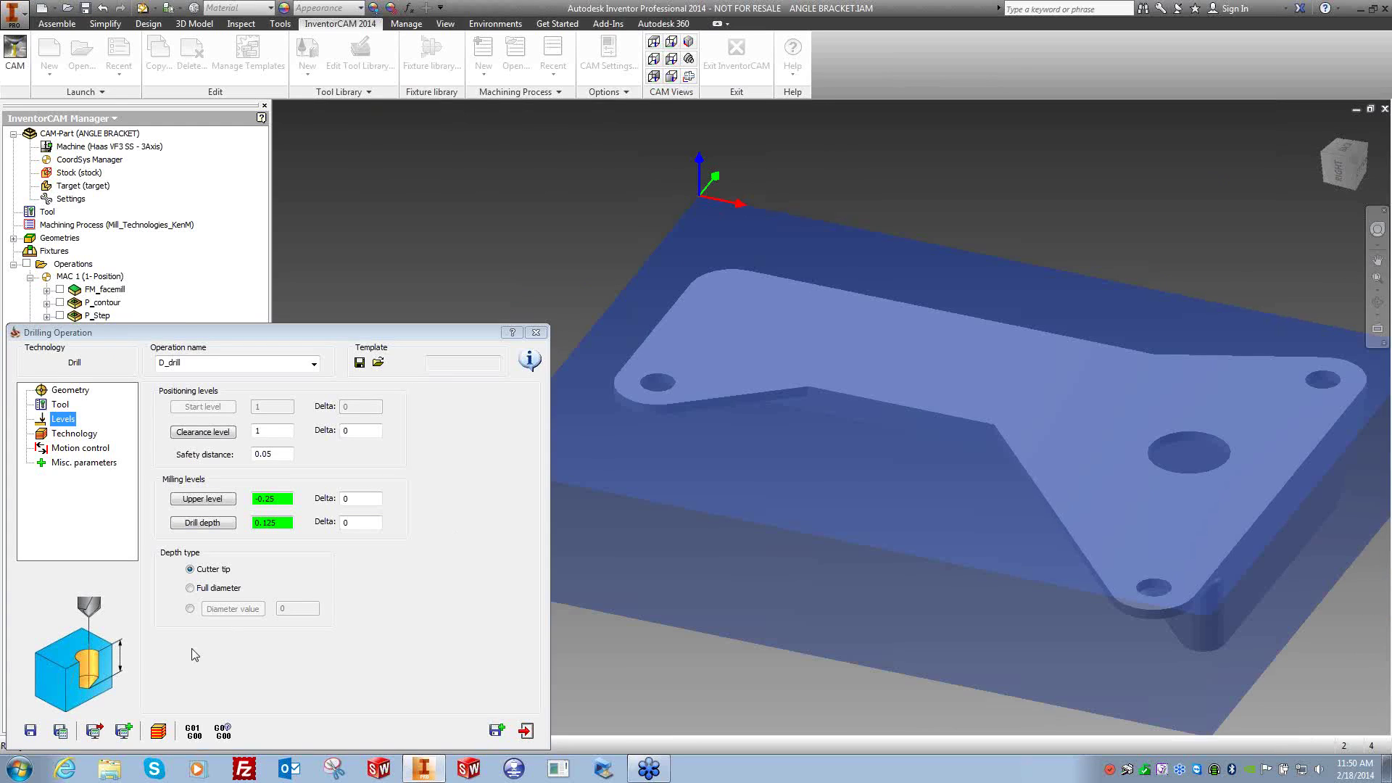
Measure the drill depth at full diameter and give it a delta of -.02.
{"action": "left_click", "coordinate": [229, 590]}
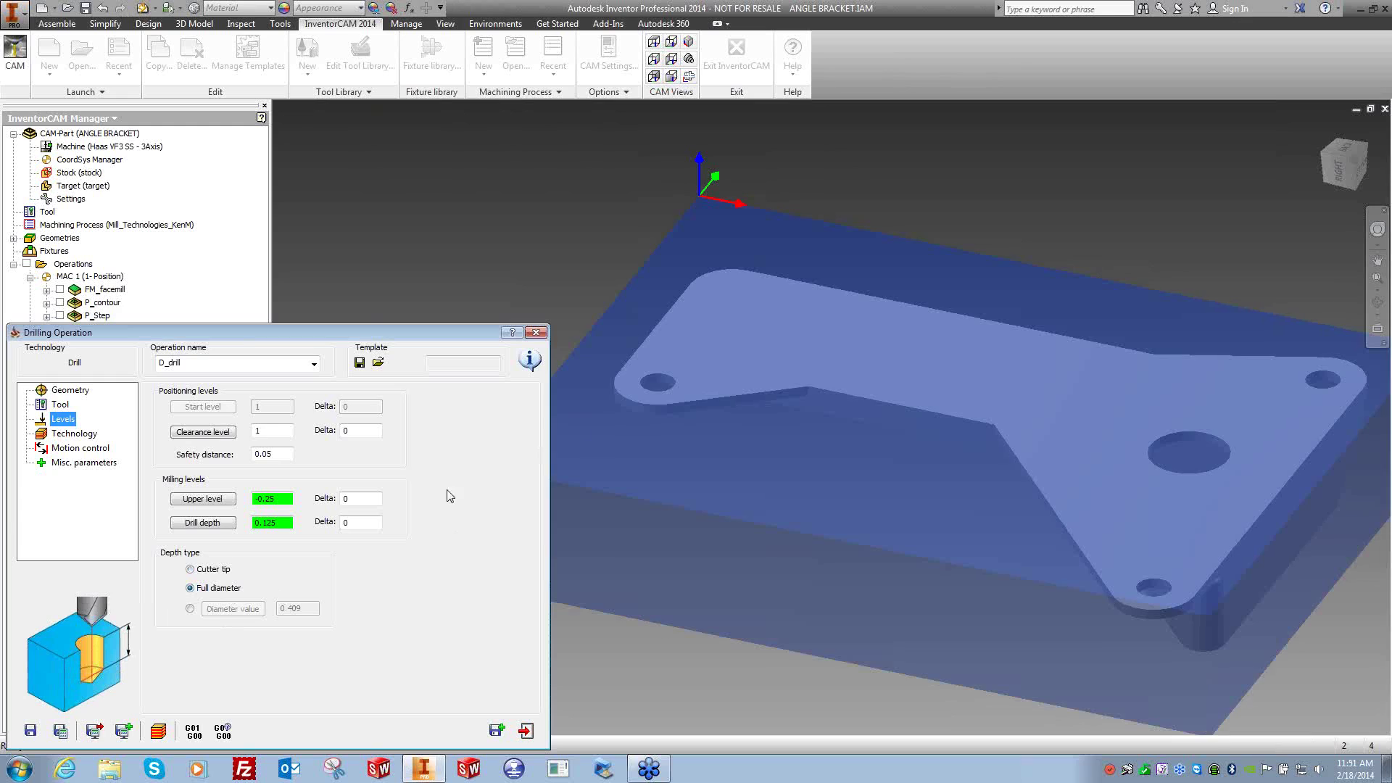
{"action": "left_click", "coordinate": [345, 522]}
{"action": "type", "text": ".02"}
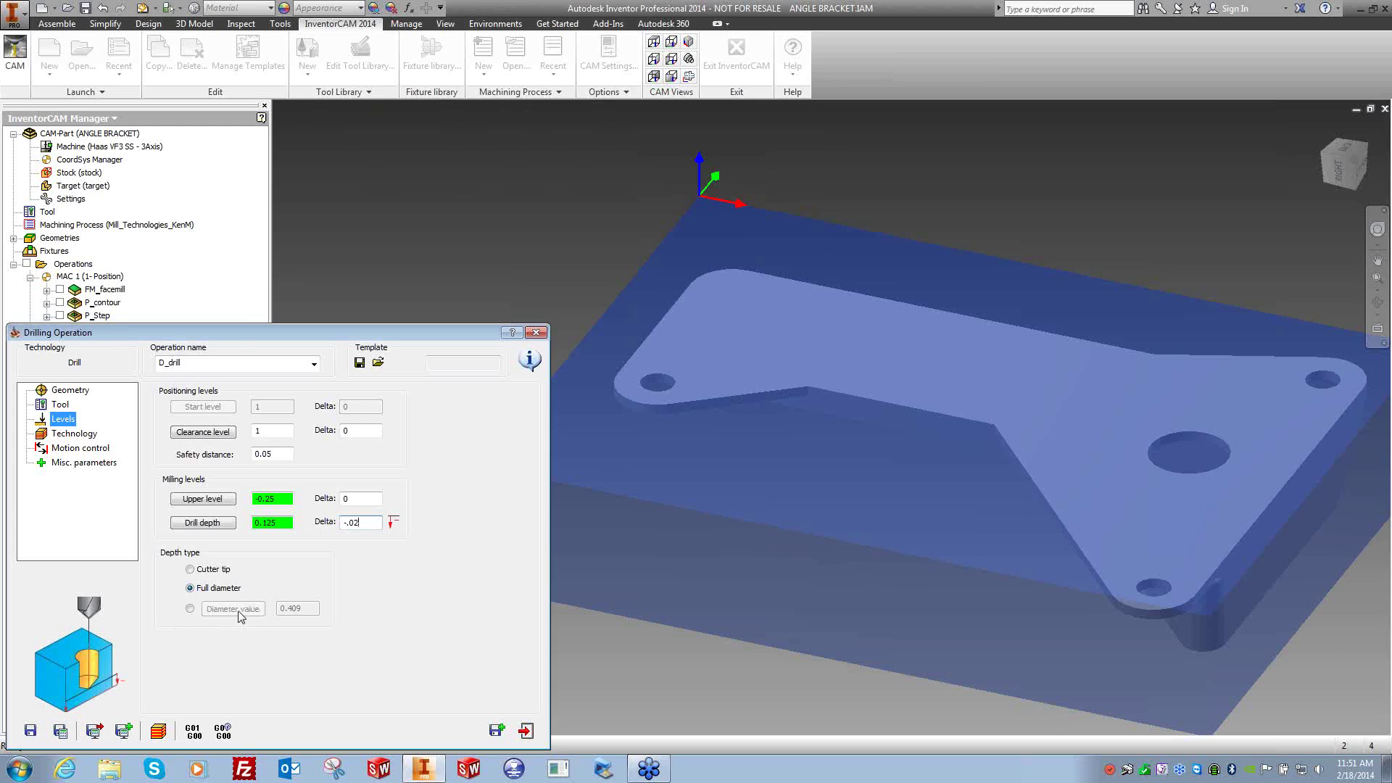
Try the shortest distance and advanced linear sorting for the drill positions, and restore the default sorting.
{"action": "left_click", "coordinate": [75, 433]}
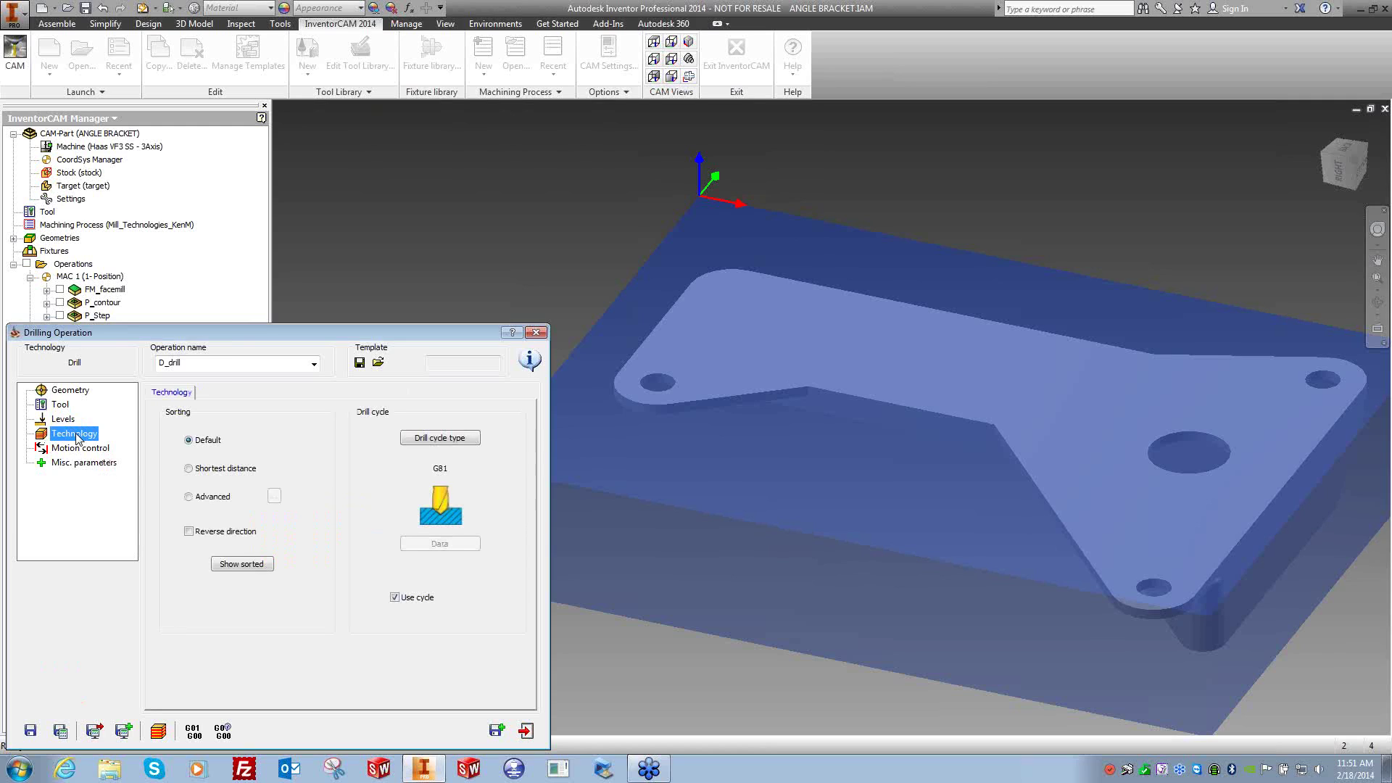
{"action": "left_click", "coordinate": [205, 469]}
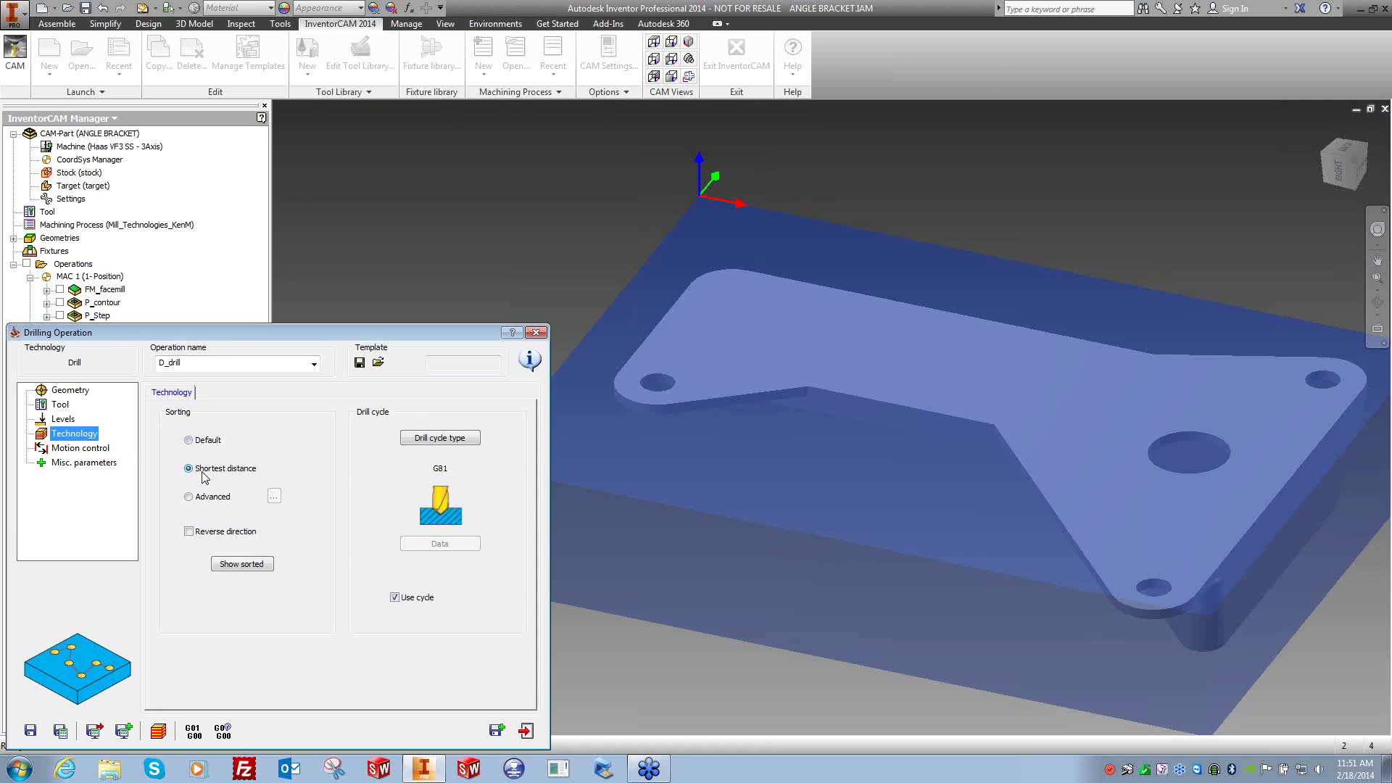
{"action": "left_click", "coordinate": [202, 501]}
{"action": "left_click", "coordinate": [274, 496]}
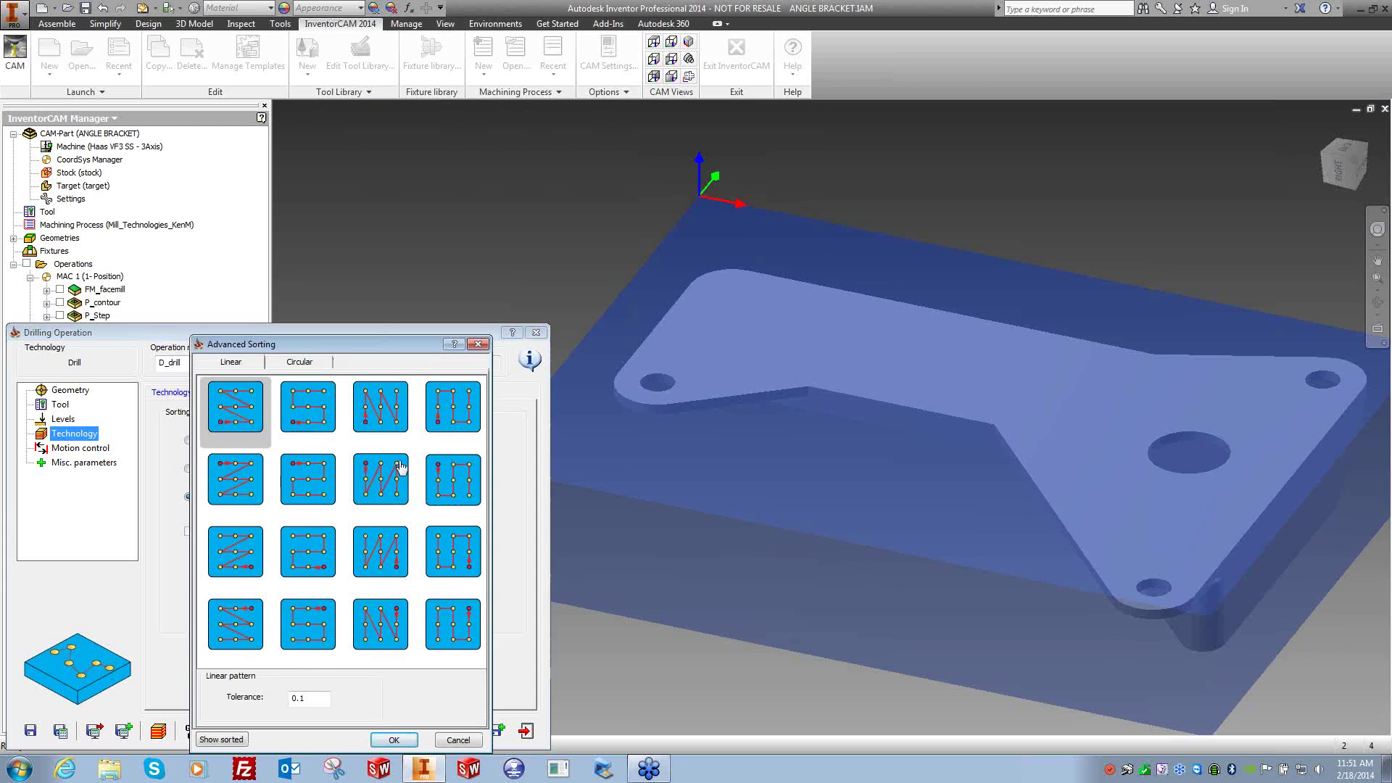
{"action": "left_click", "coordinate": [406, 740]}
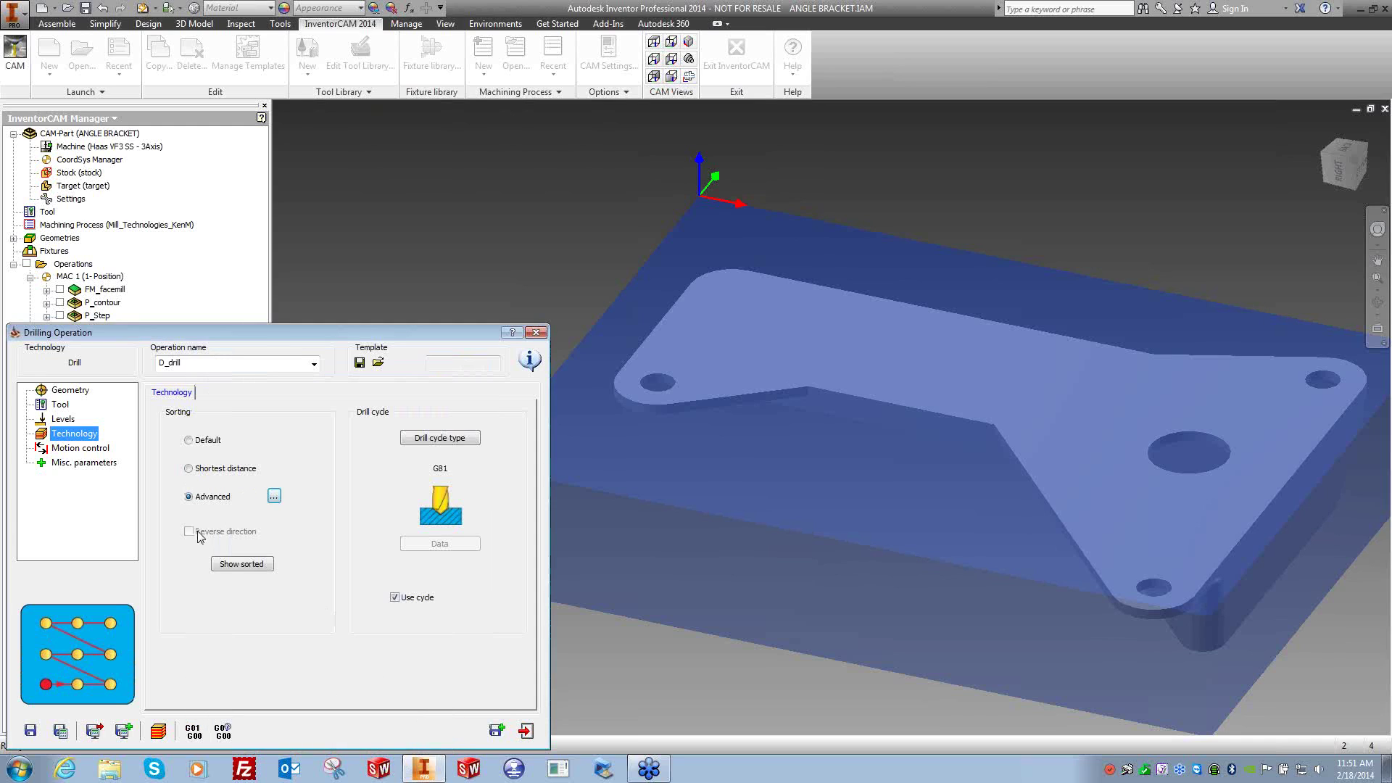
{"action": "left_click", "coordinate": [193, 441]}
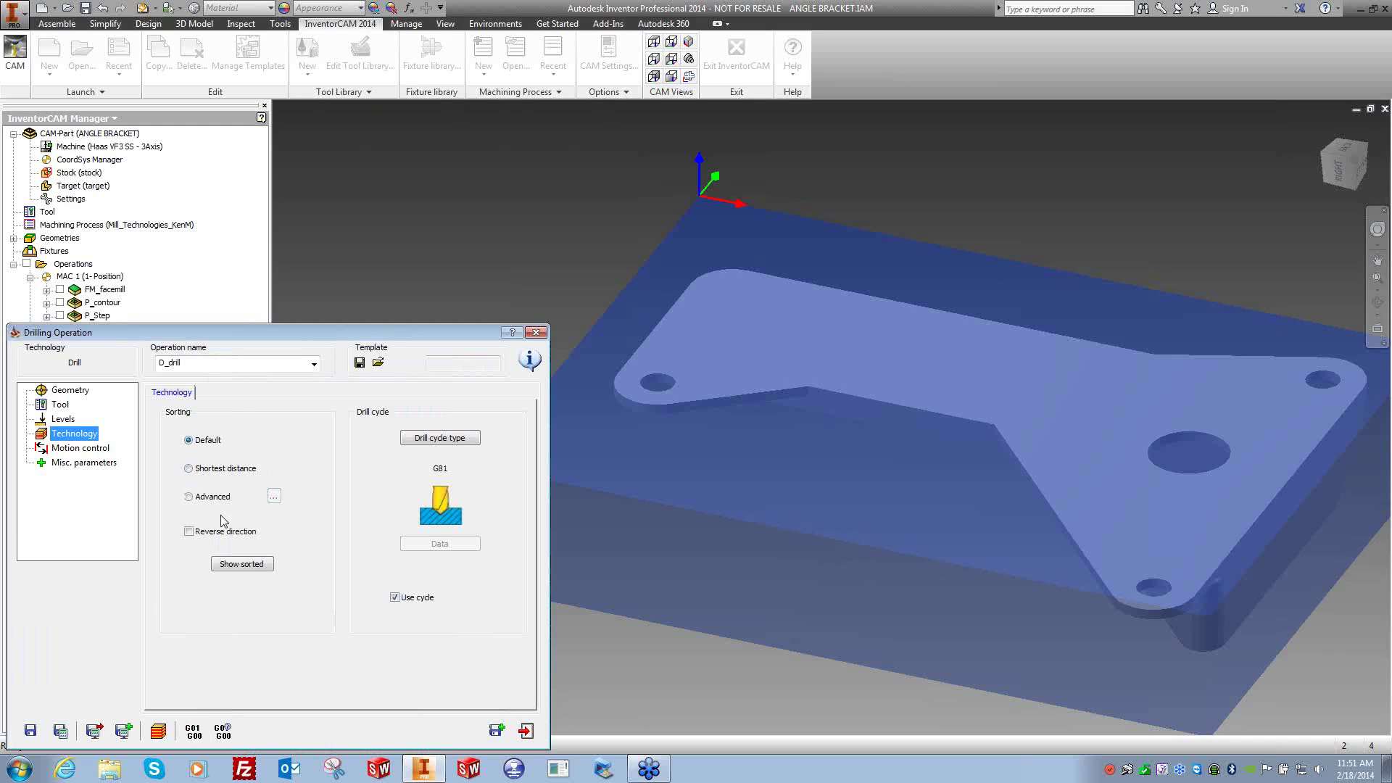
Change the drill cycle type to G83.
{"action": "left_click", "coordinate": [442, 438]}
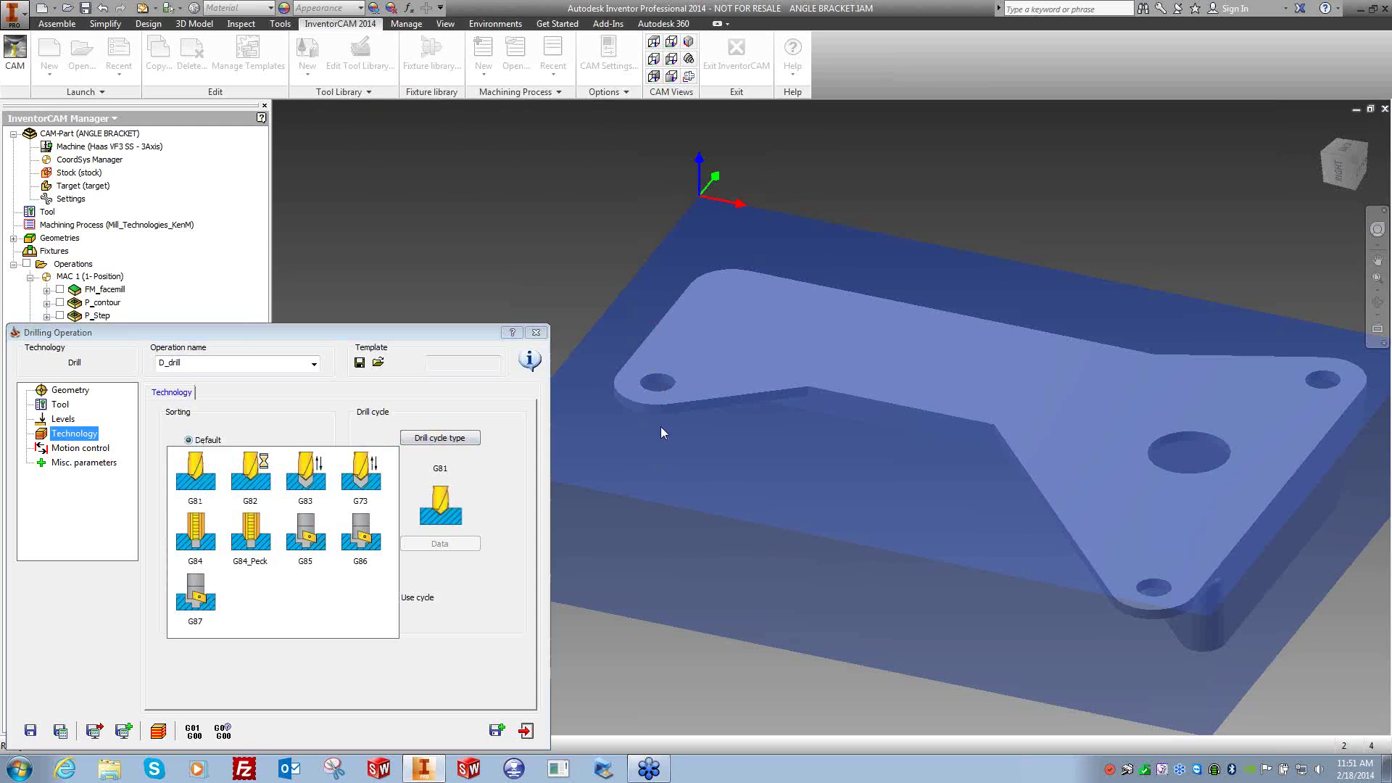
{"action": "left_click", "coordinate": [310, 477]}
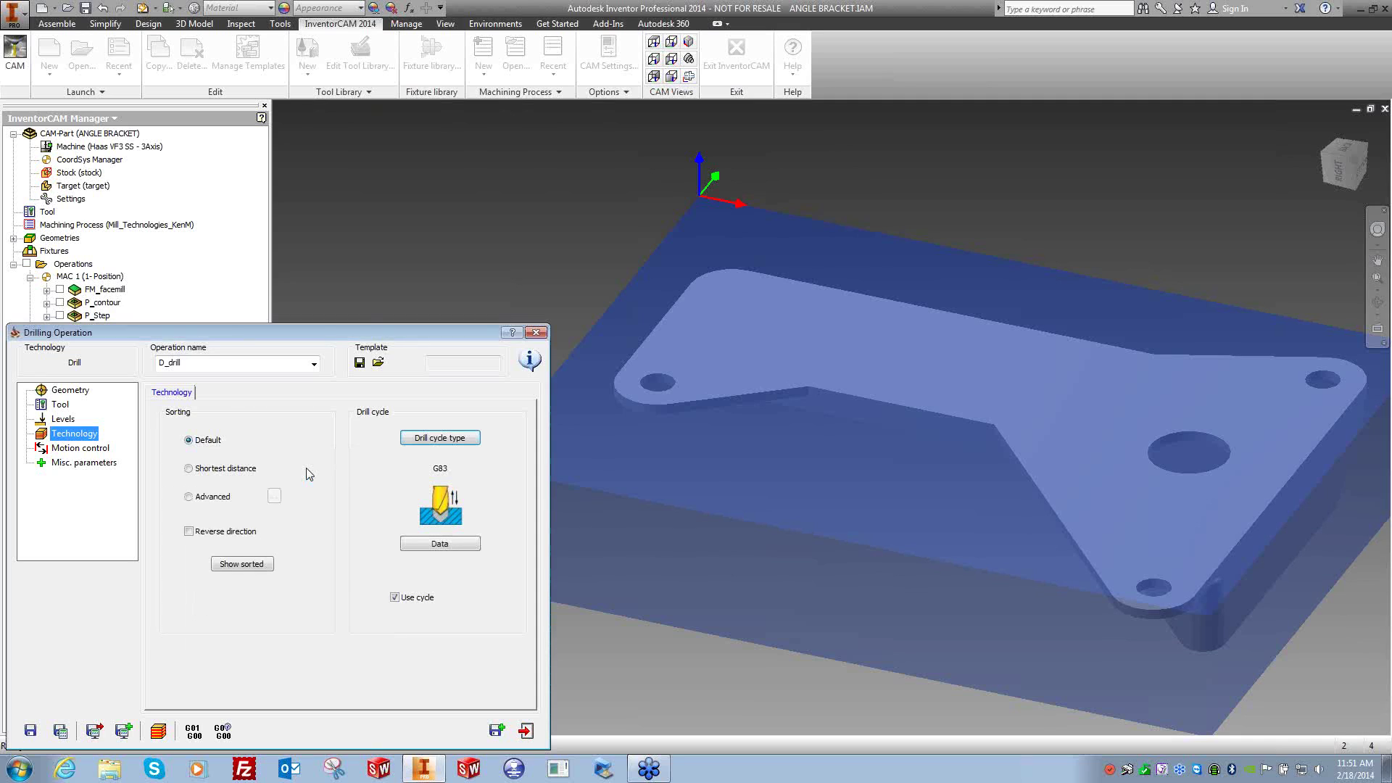
Try a 0.1 step down, no full retract and a 0.01 release distance in the G83 cycle data, and discard the entries.
{"action": "left_click", "coordinate": [440, 545]}
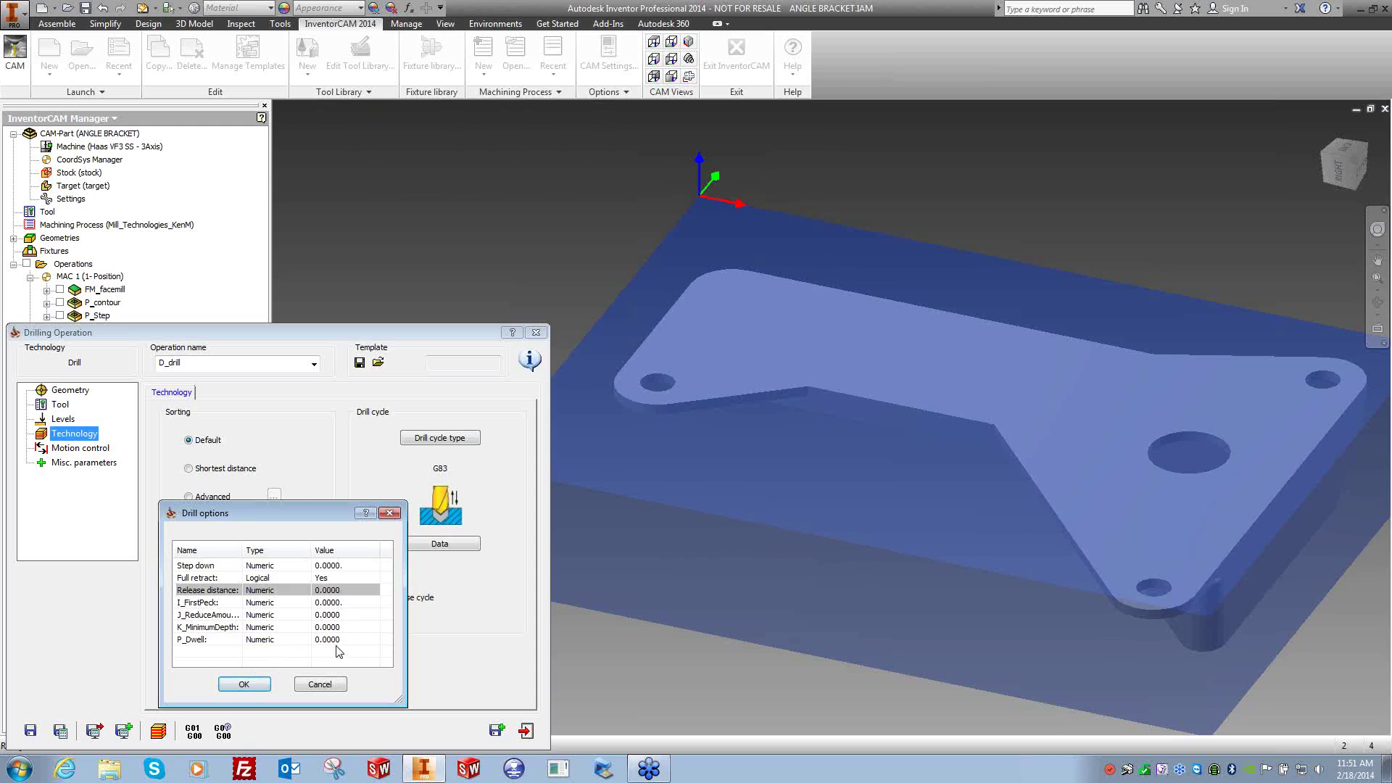
{"action": "left_click", "coordinate": [336, 565]}
{"action": "type", "text": ".1"}
{"action": "left_click", "coordinate": [326, 578]}
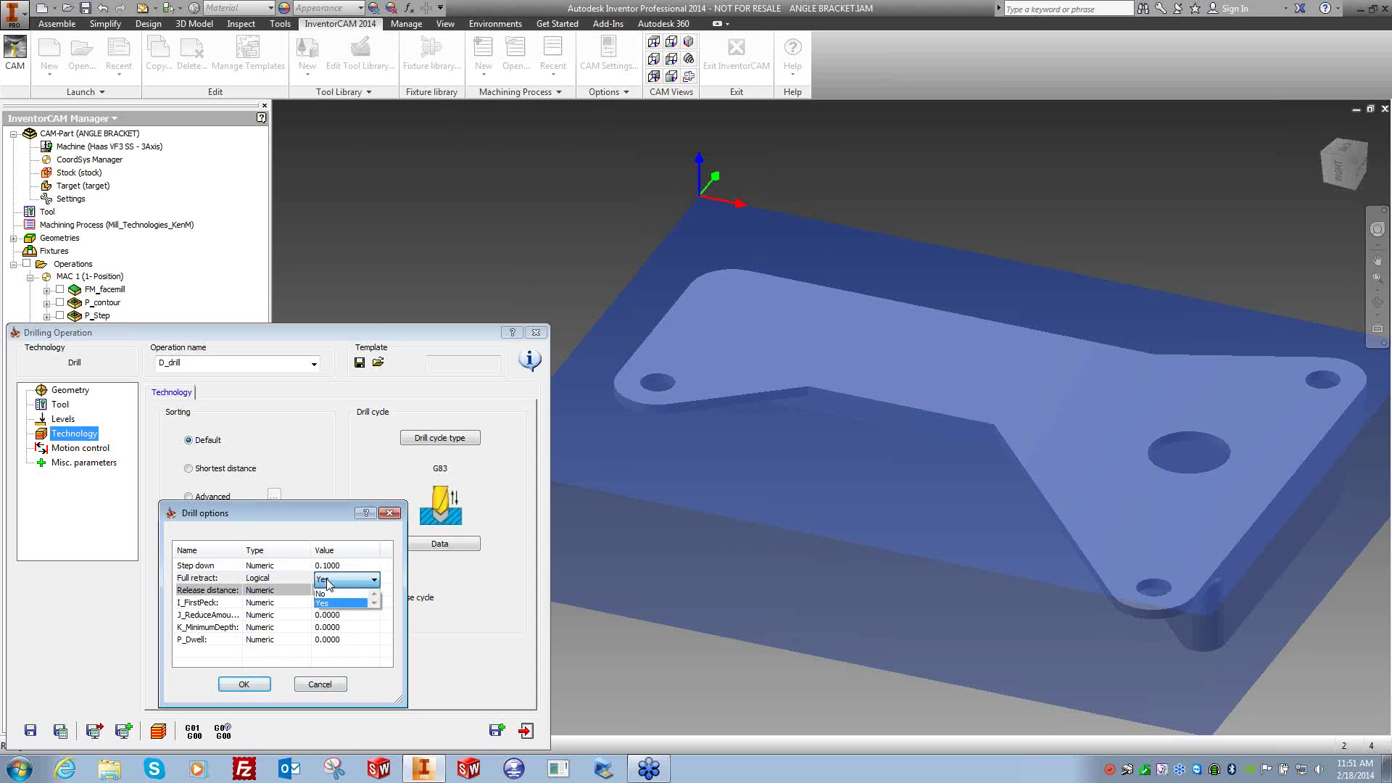
{"action": "left_click", "coordinate": [330, 589]}
{"action": "left_click", "coordinate": [329, 588]}
{"action": "type", "text": ".01"}
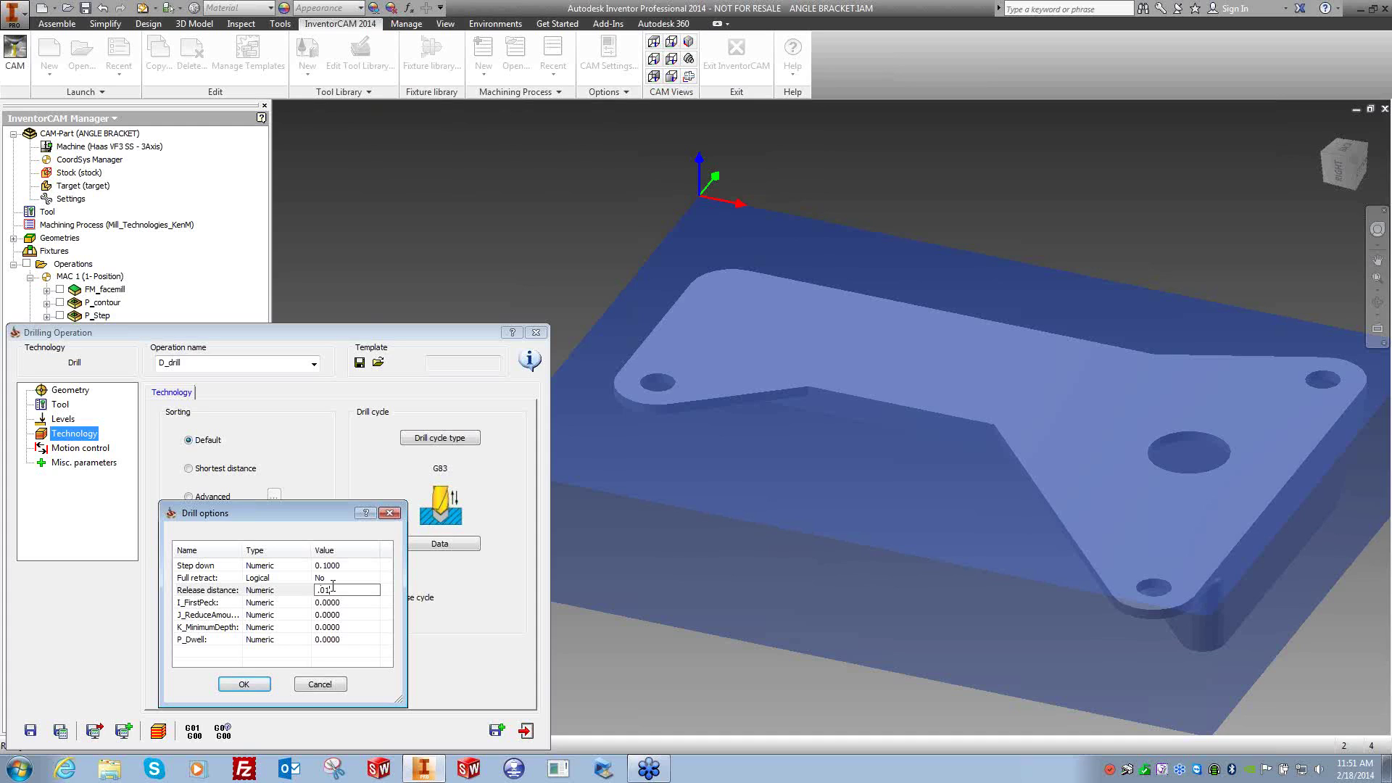
{"action": "left_click", "coordinate": [336, 641]}
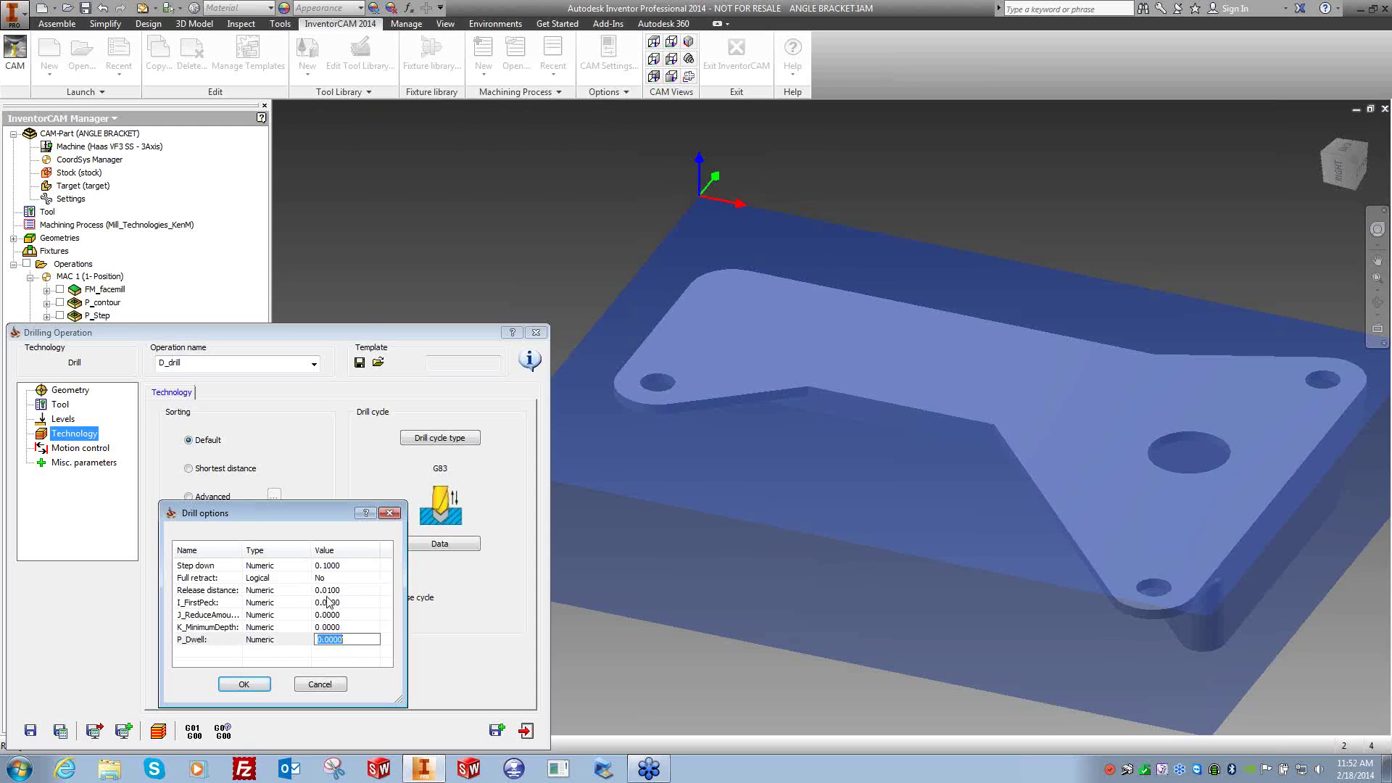
{"action": "left_click", "coordinate": [321, 685]}
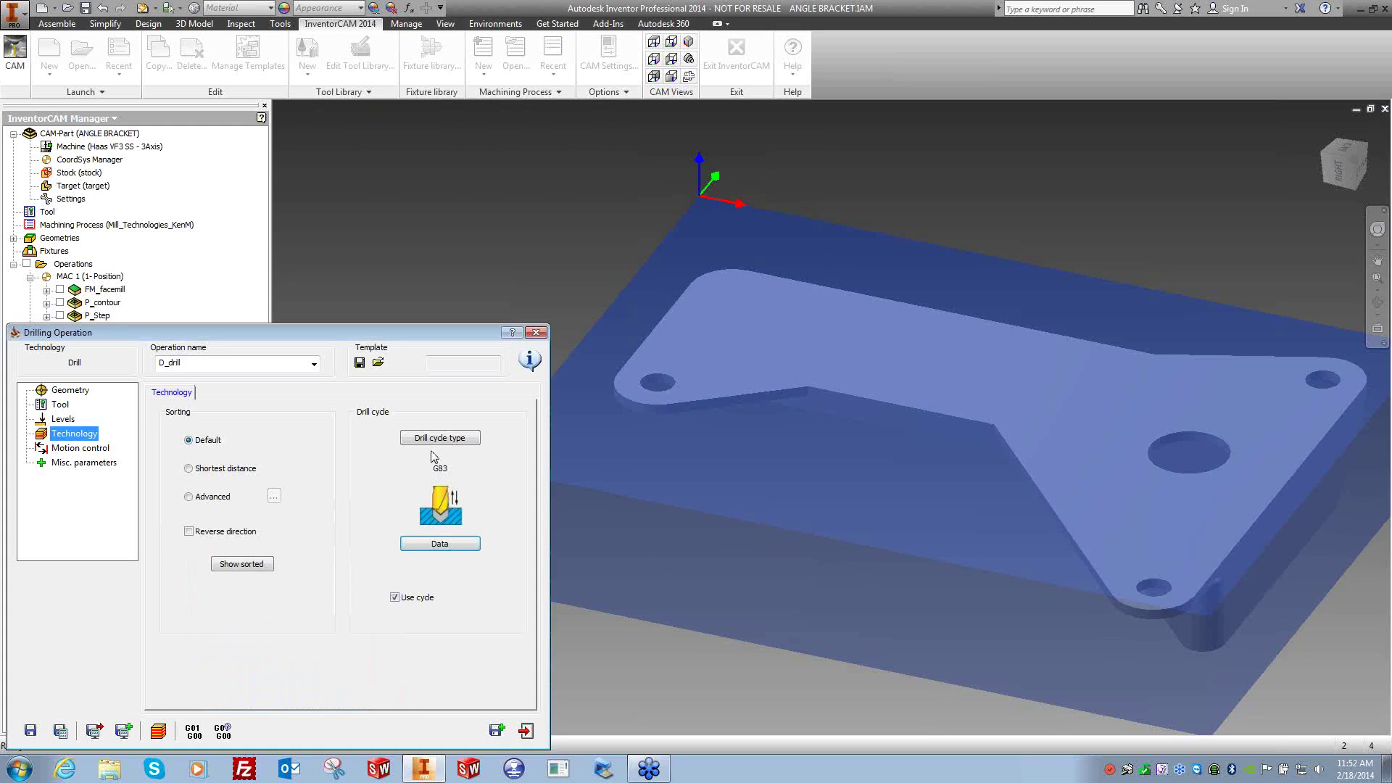
Try the G81 drill cycle and the G82 cycle with a dwell of 1.
{"action": "left_click", "coordinate": [439, 438]}
{"action": "left_click", "coordinate": [193, 472]}
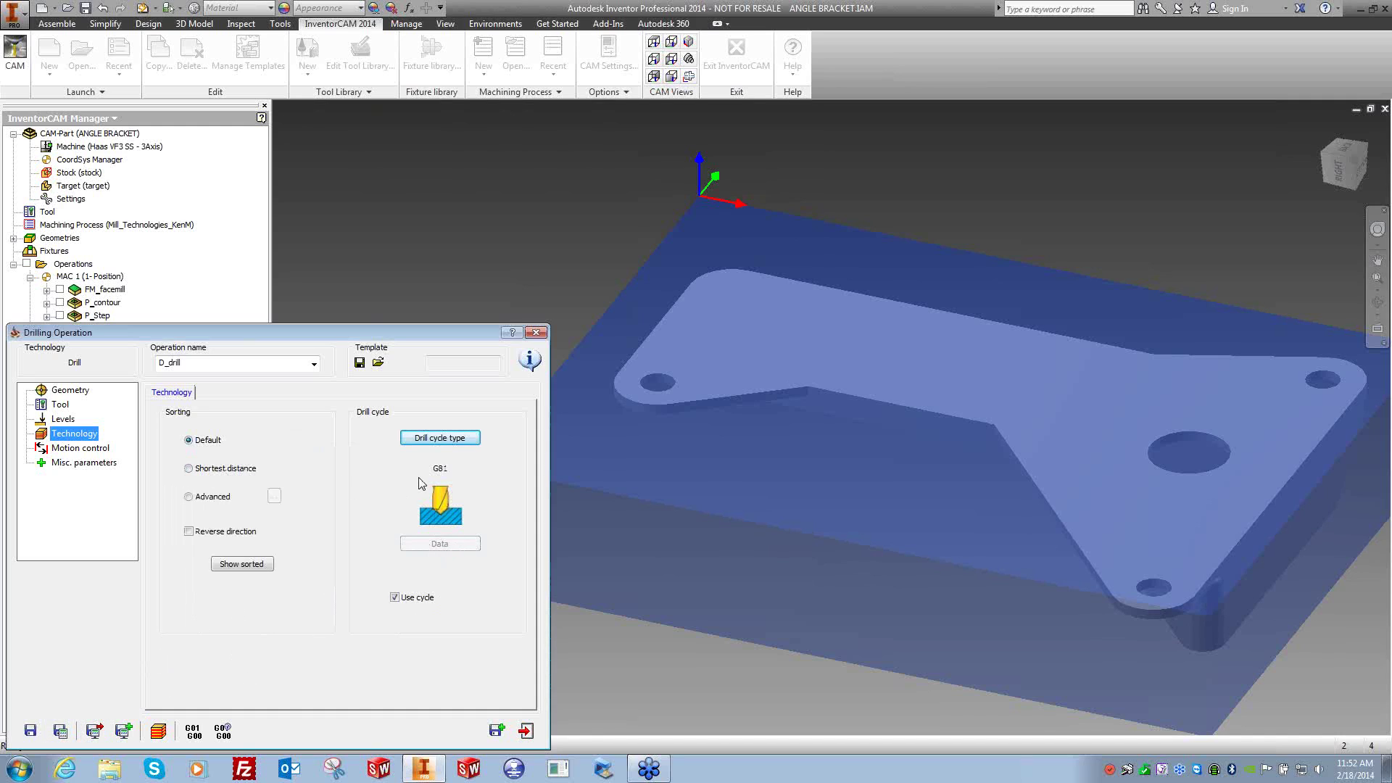
{"action": "left_click", "coordinate": [440, 437]}
{"action": "left_click", "coordinate": [254, 471]}
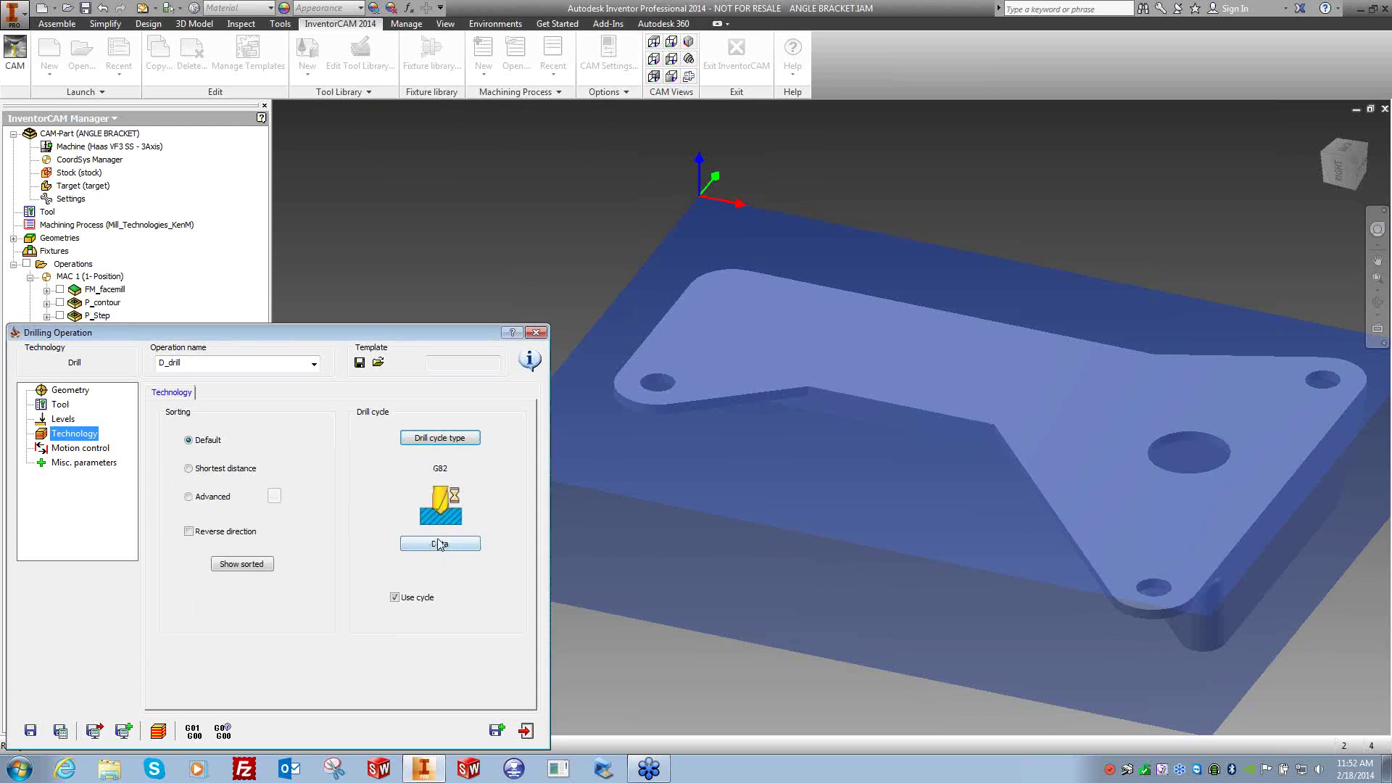
{"action": "left_click", "coordinate": [412, 544]}
{"action": "left_click", "coordinate": [324, 566]}
{"action": "type", "text": "1"}
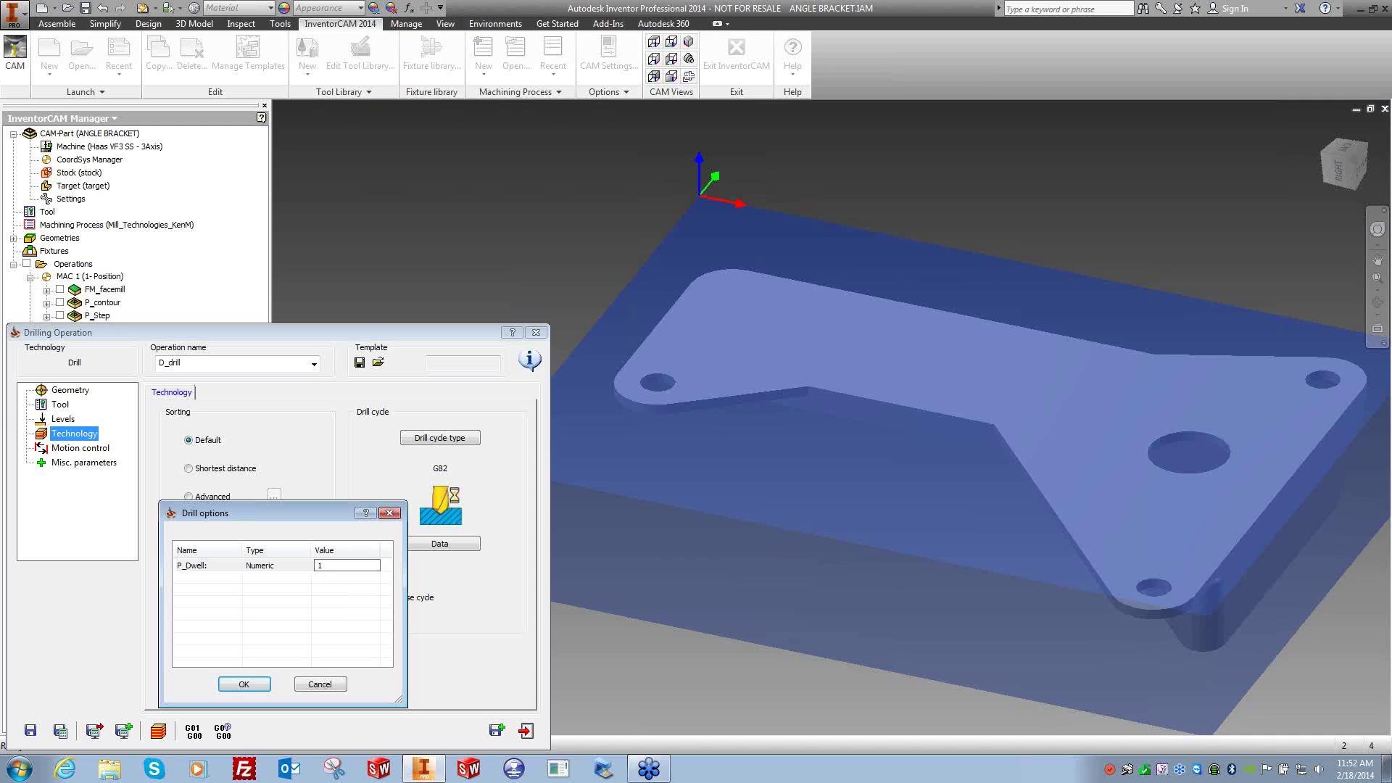
{"action": "left_click", "coordinate": [244, 685]}
Set the drill cycle type to G81, calculate the drilling operation and check its toolpath on the bracket.
{"action": "left_click", "coordinate": [471, 439]}
{"action": "left_click", "coordinate": [190, 468]}
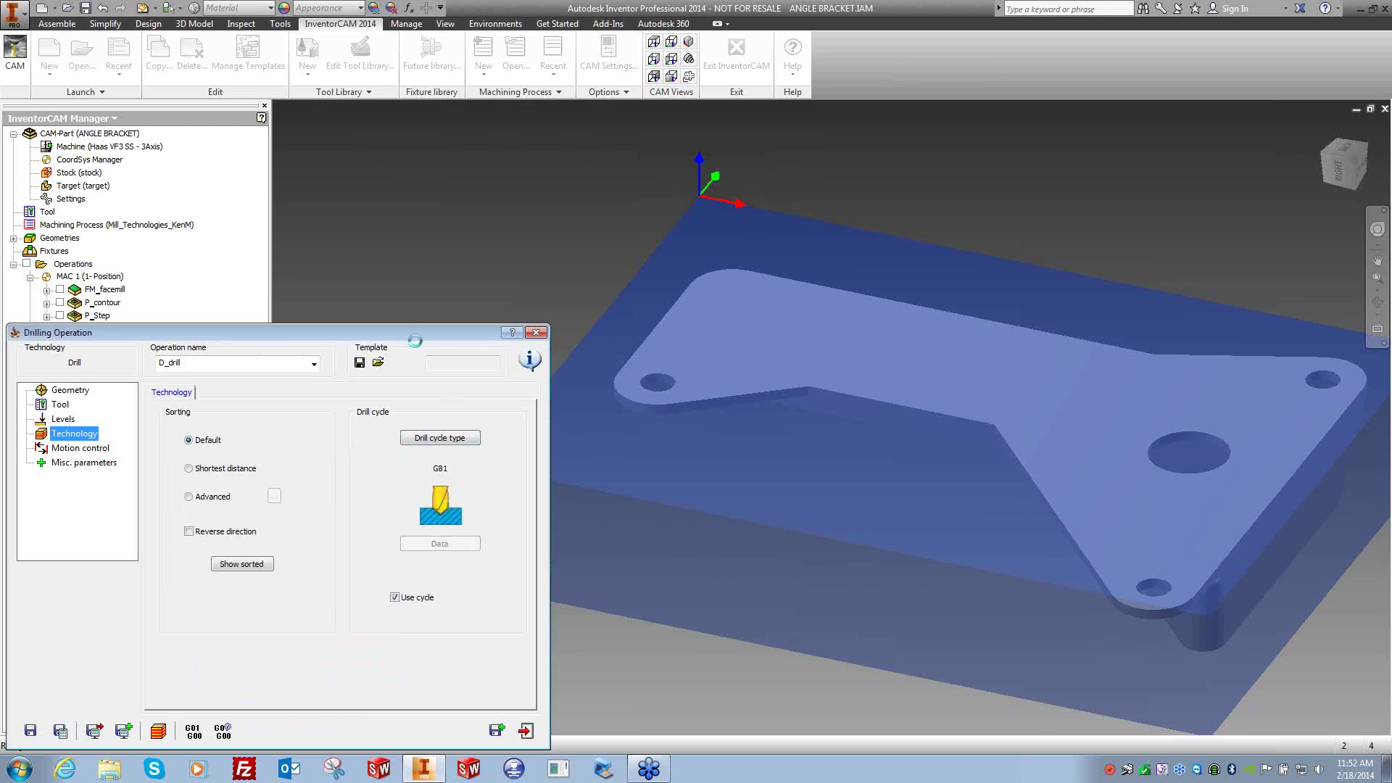
{"action": "left_click", "coordinate": [59, 354]}
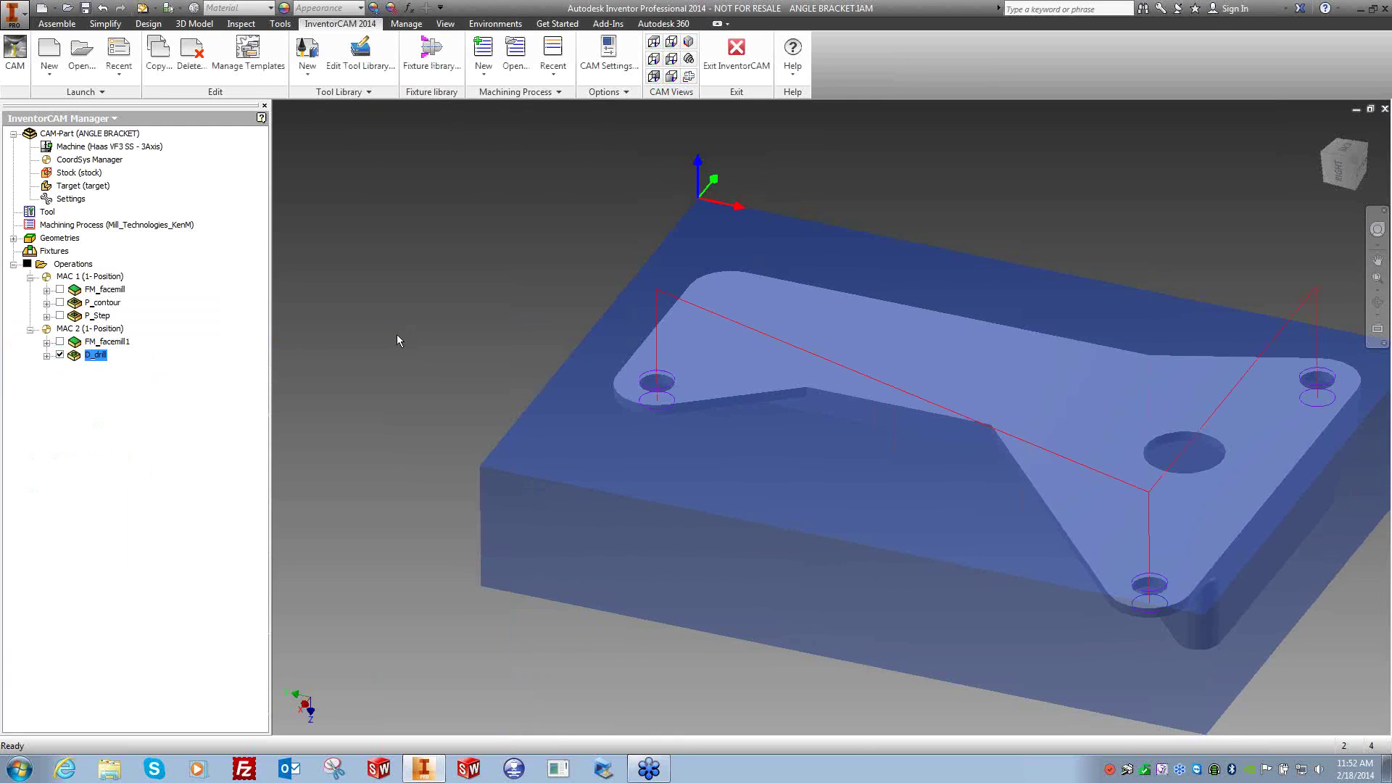
{"action": "left_click", "coordinate": [59, 354]}
Simulate the D_drill operation in SolidVerify at a reduced speed and close the simulation.
{"action": "left_click", "coordinate": [47, 354]}
{"action": "right_click", "coordinate": [92, 355]}
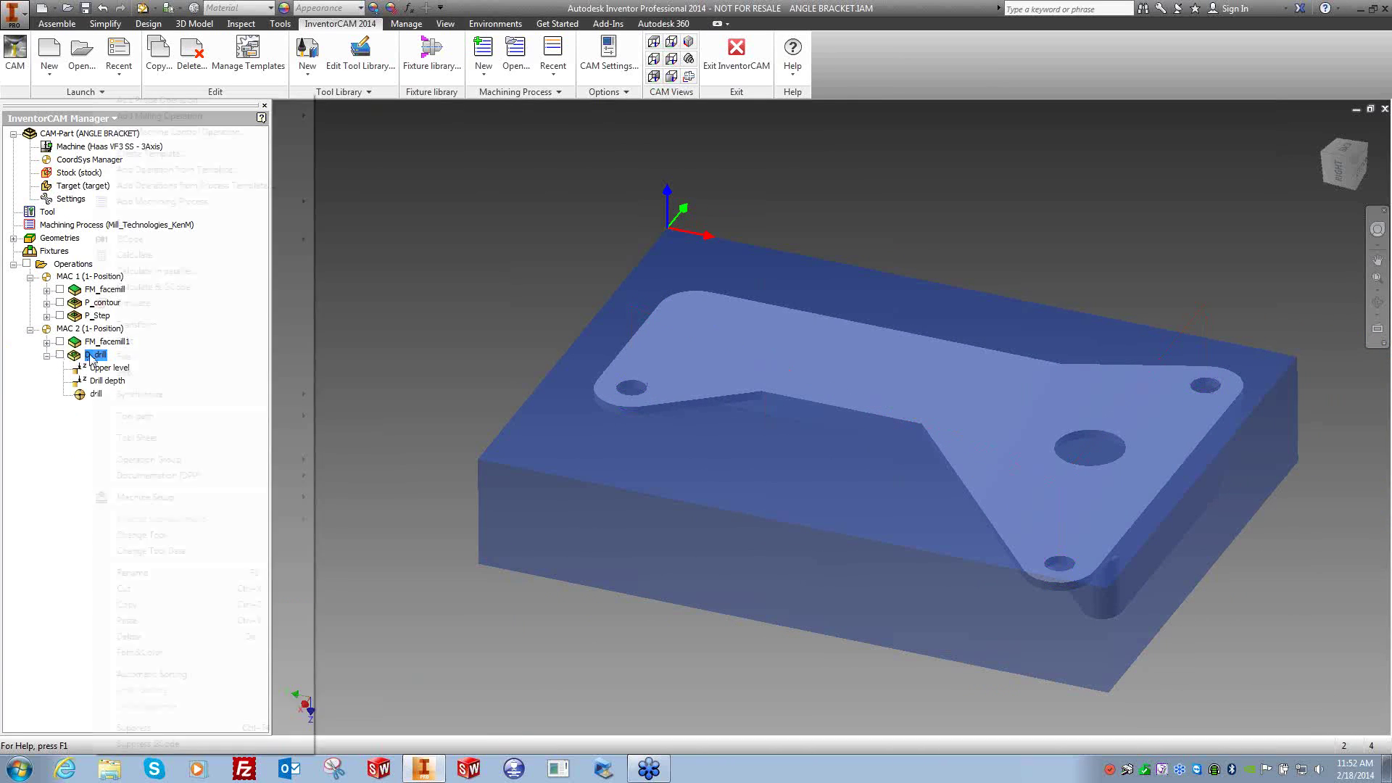
{"action": "left_click", "coordinate": [137, 302]}
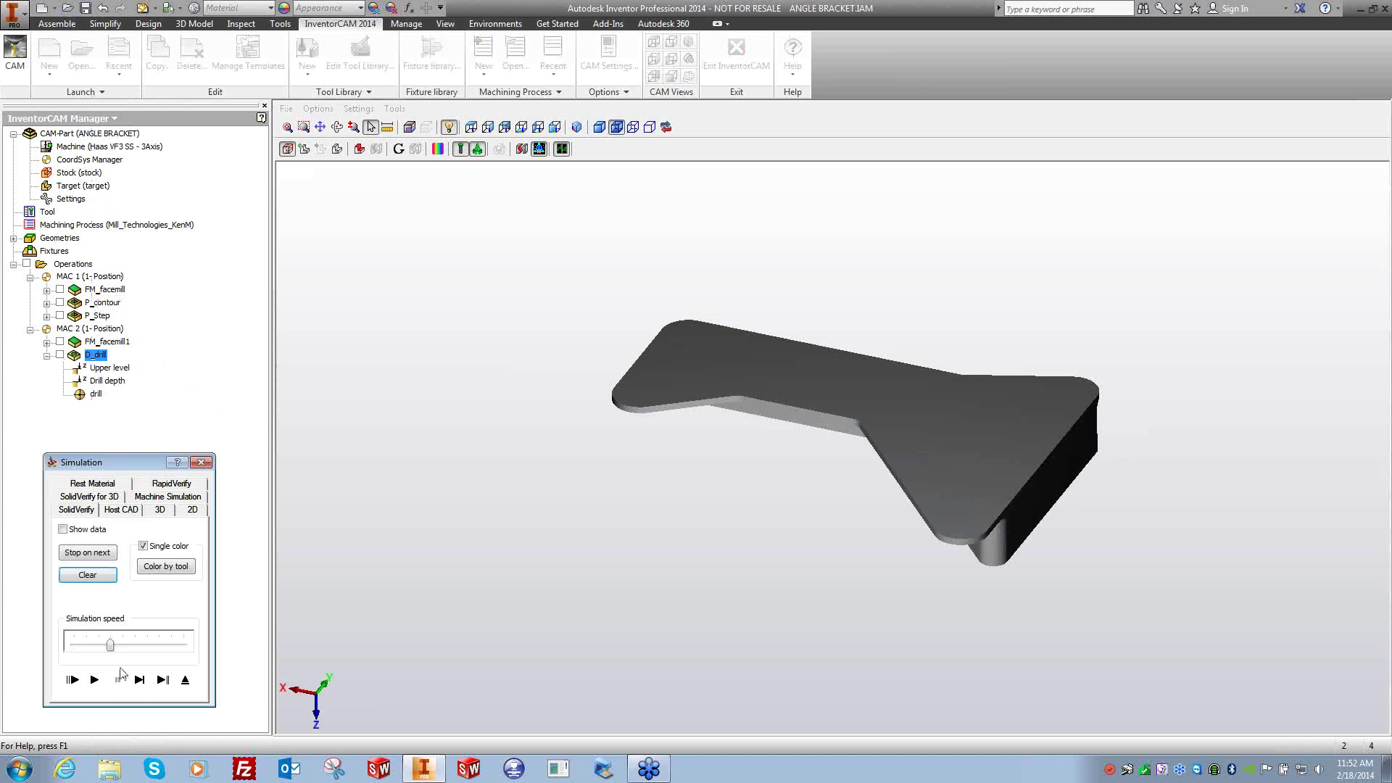
{"action": "left_click_drag", "start_coordinate": [109, 644], "coordinate": [99, 645]}
{"action": "left_click", "coordinate": [94, 679]}
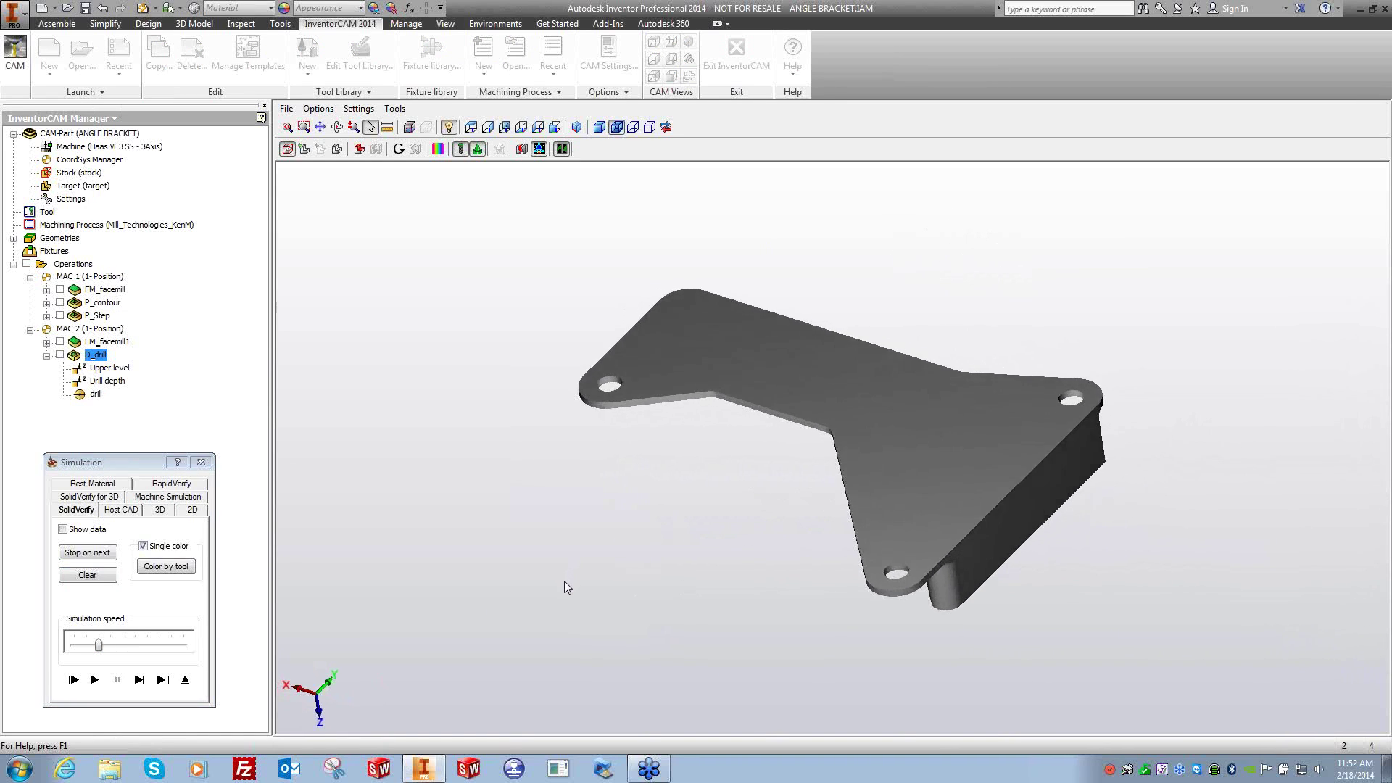
{"action": "left_click", "coordinate": [201, 462]}
{"action": "left_click", "coordinate": [48, 356]}
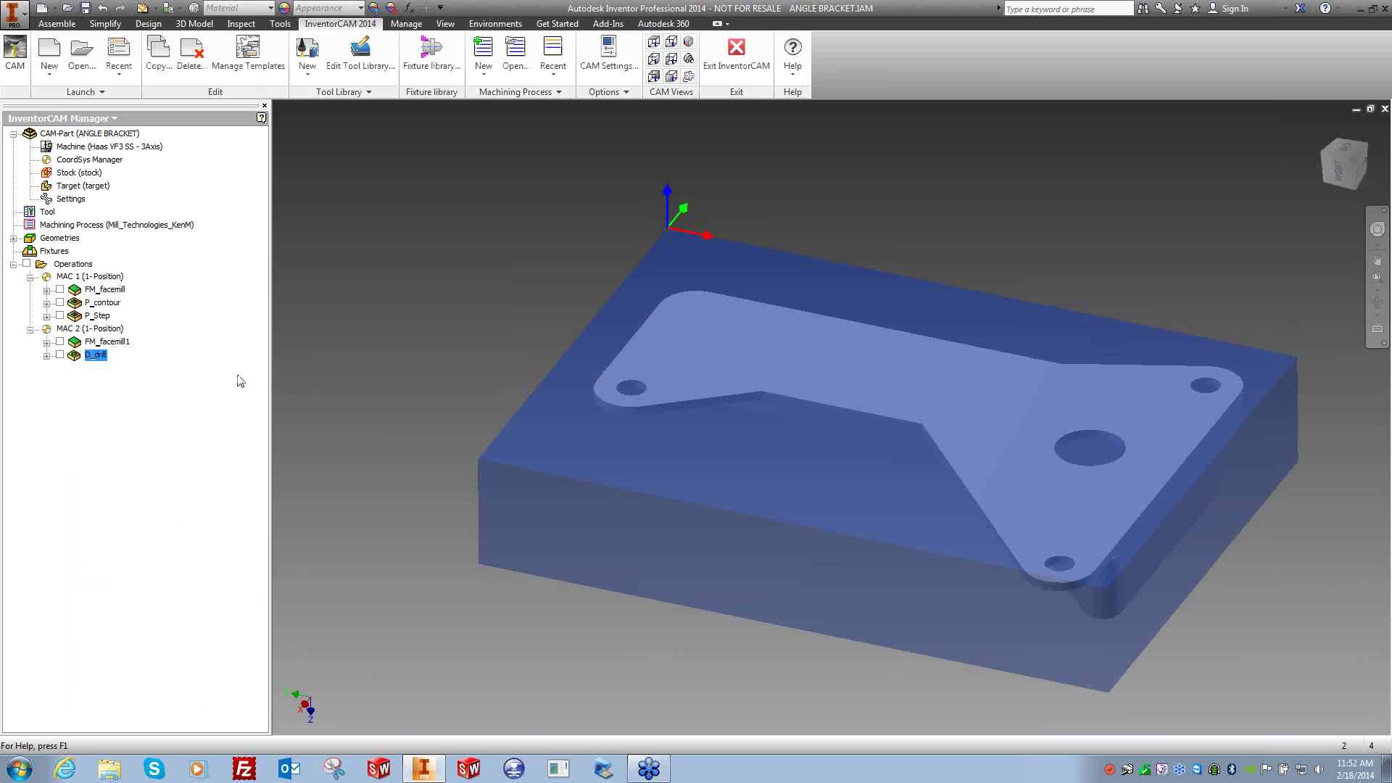
Copy the D_drill operation as D_drill_1 and add a new spot drill for it.
{"action": "double_click", "coordinate": [97, 355]}
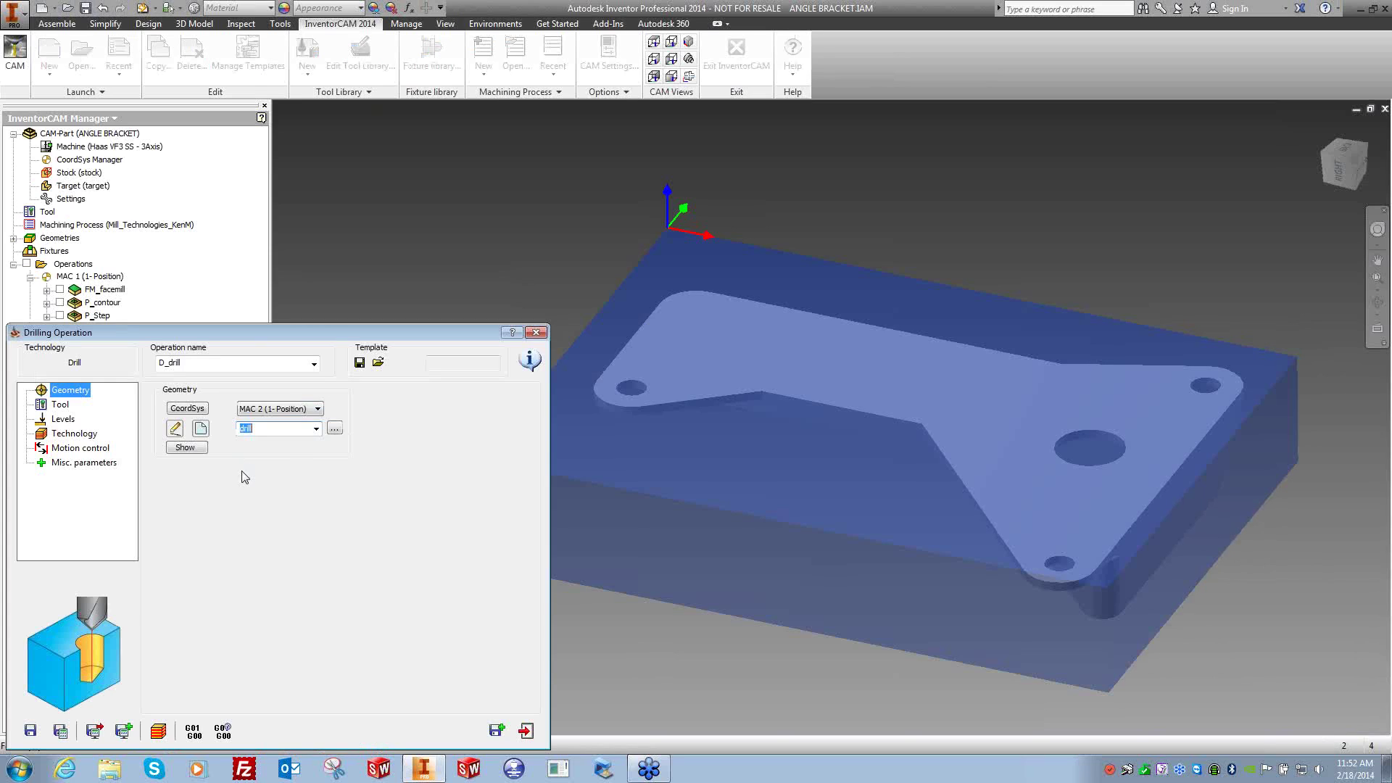
{"action": "left_click", "coordinate": [497, 730]}
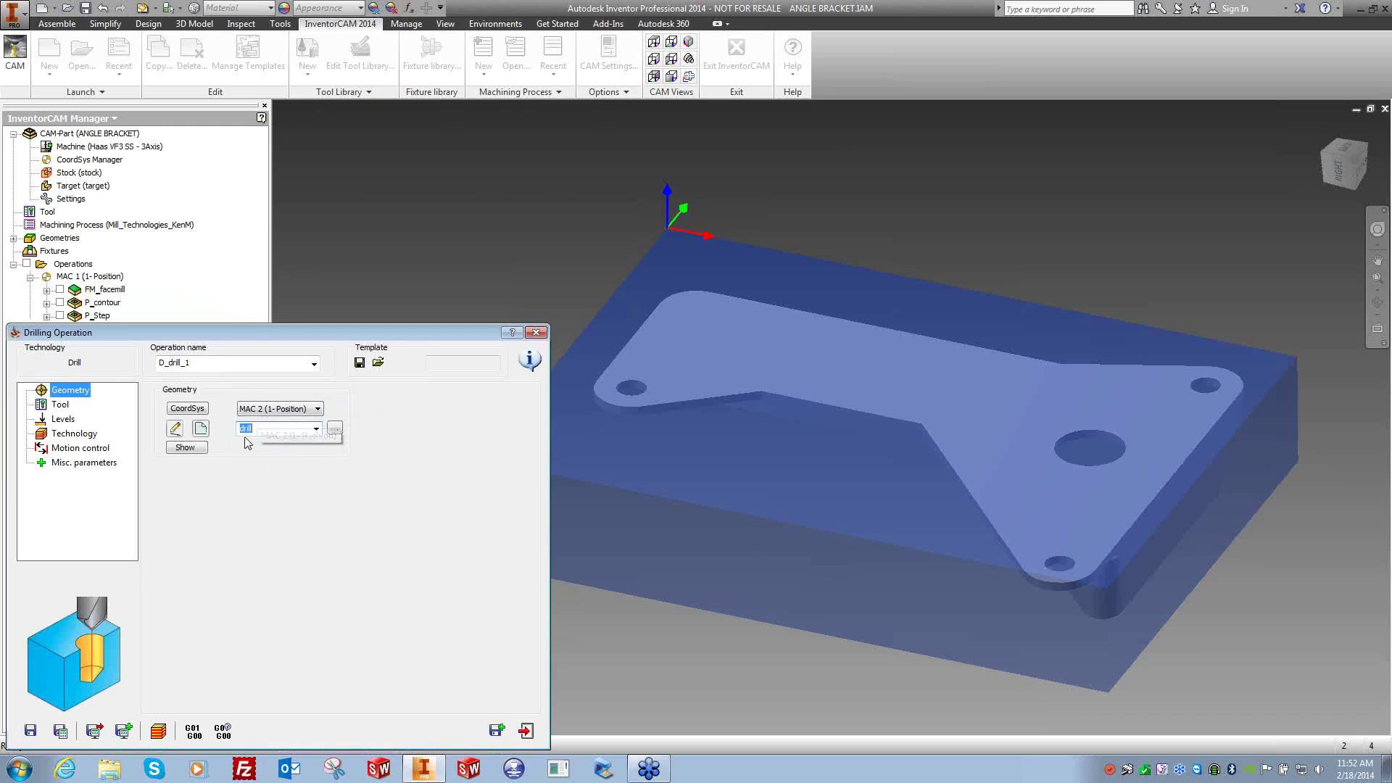
{"action": "left_click", "coordinate": [63, 404]}
{"action": "left_click", "coordinate": [231, 615]}
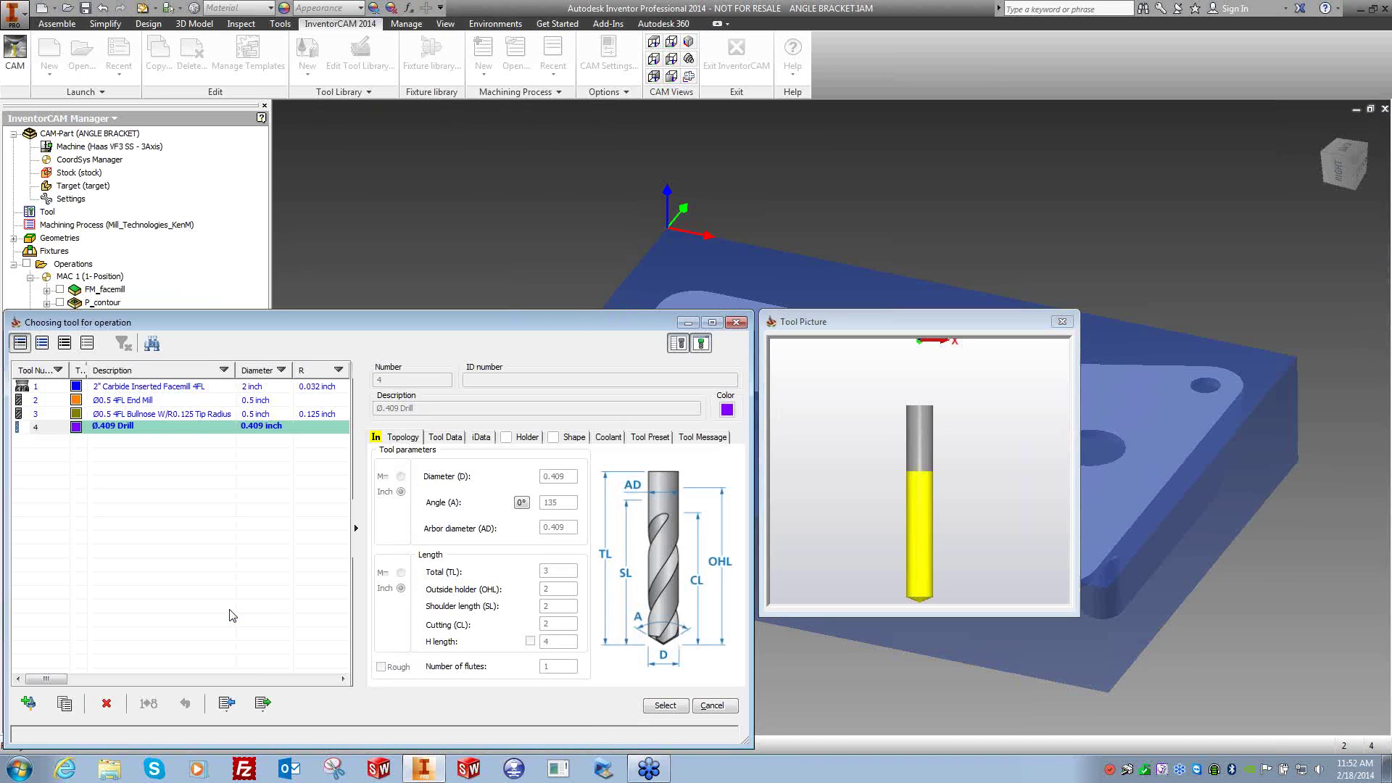
{"action": "left_click", "coordinate": [29, 703]}
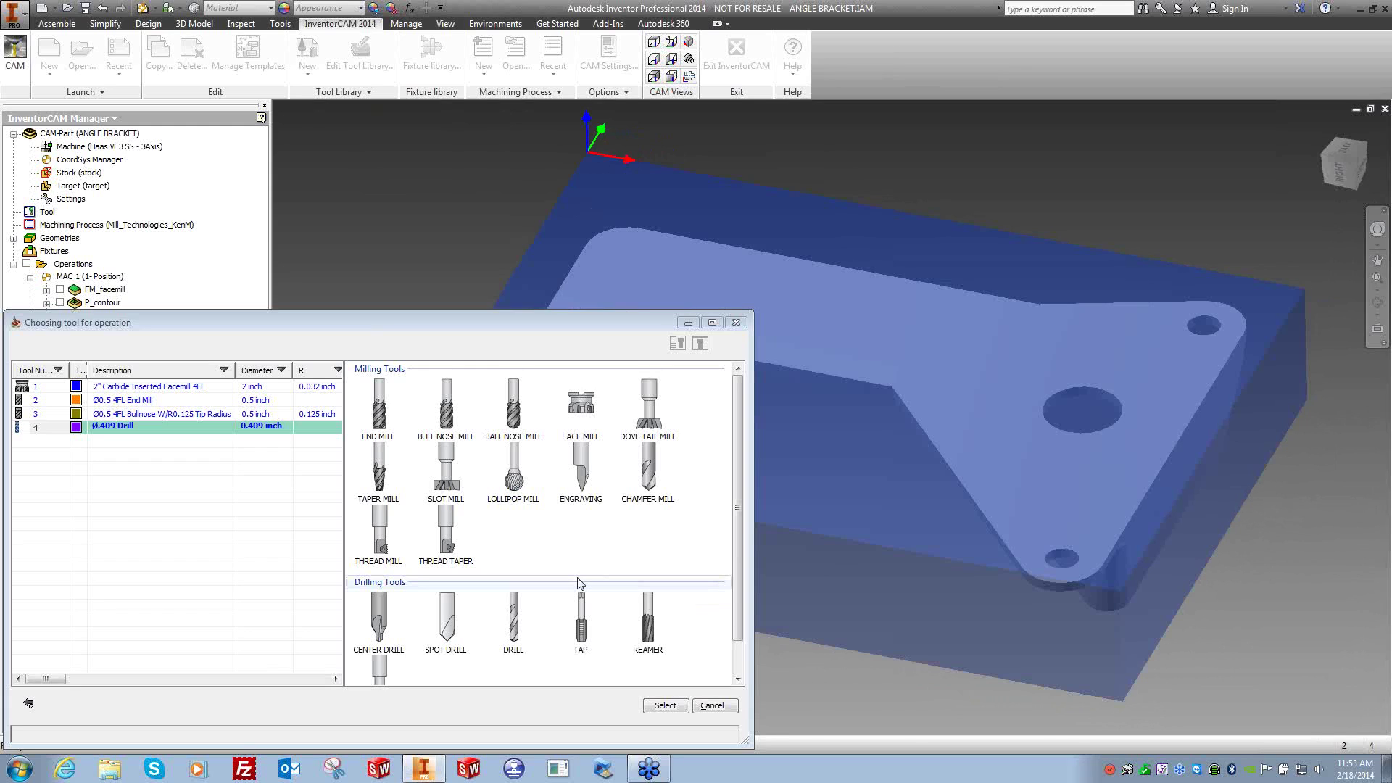
{"action": "scroll", "coordinate": [590, 565], "scroll_direction": "down", "scroll_amount": 1}
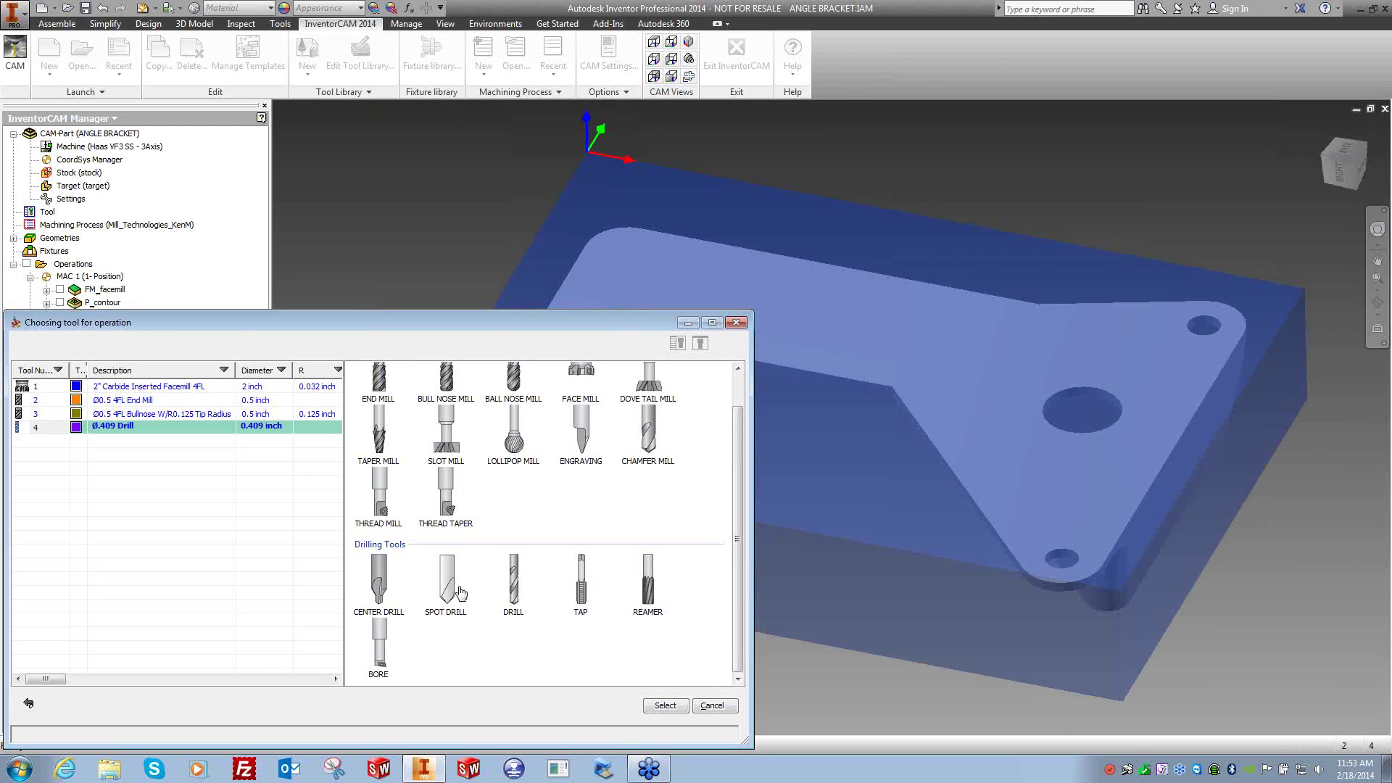
{"action": "left_click", "coordinate": [451, 587]}
Define the spot drill with a 0.625 inch diameter and 90° angle, describe it as Ø0.625 Spot Drill, and assign it to D_drill_1.
{"action": "left_click", "coordinate": [564, 477]}
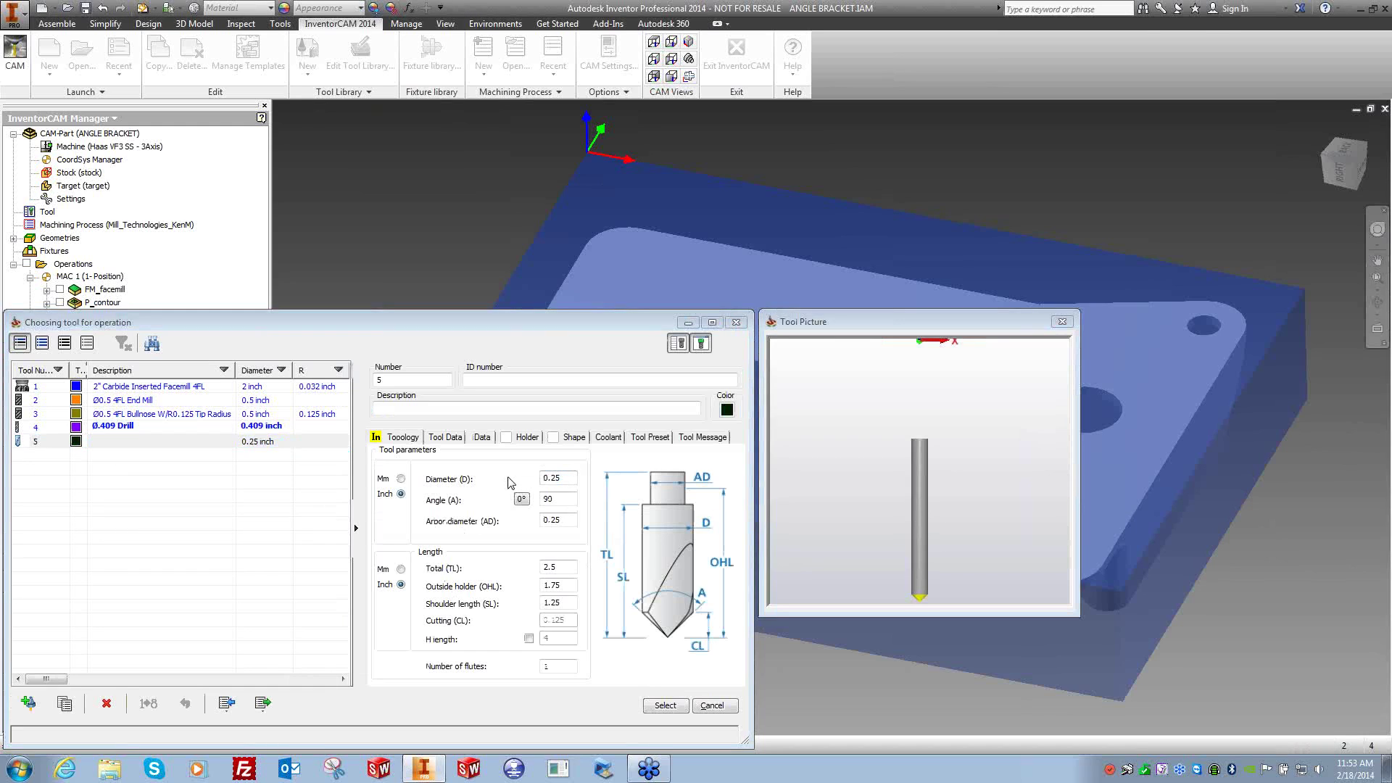
{"action": "left_click_drag", "start_coordinate": [557, 477], "coordinate": [505, 479]}
{"action": "type", "text": ".6"}
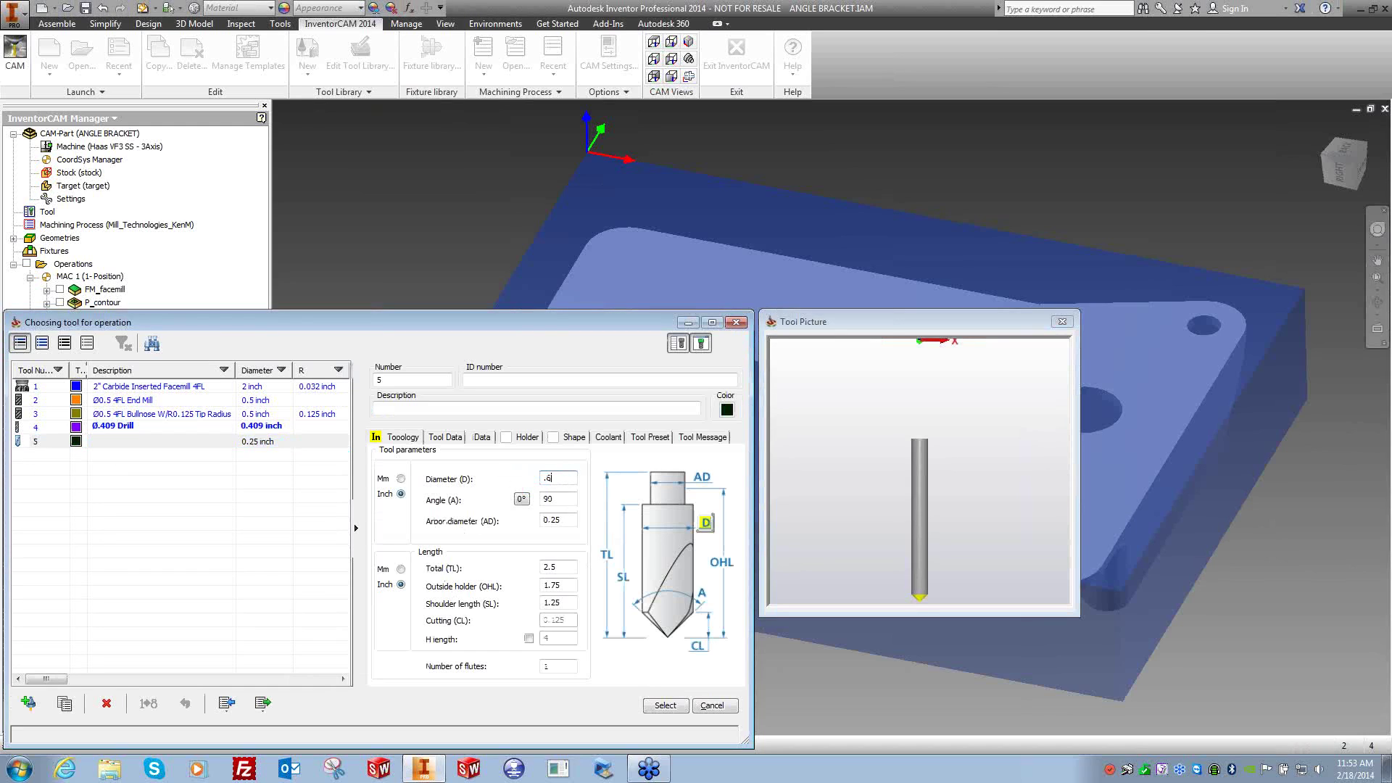
{"action": "left_click", "coordinate": [433, 409]}
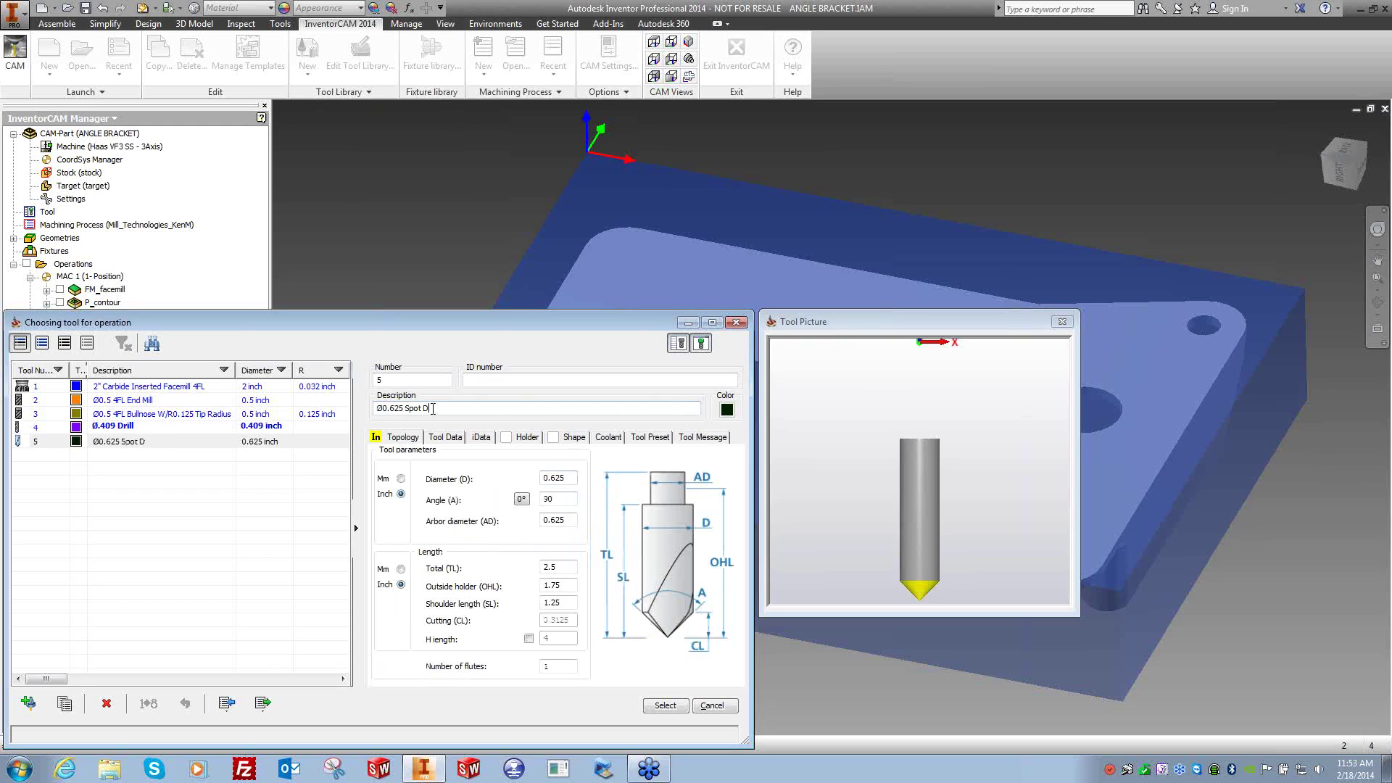
{"action": "double_click", "coordinate": [558, 500]}
{"action": "type", "text": "90"}
{"action": "left_click_drag", "start_coordinate": [551, 499], "coordinate": [541, 500]}
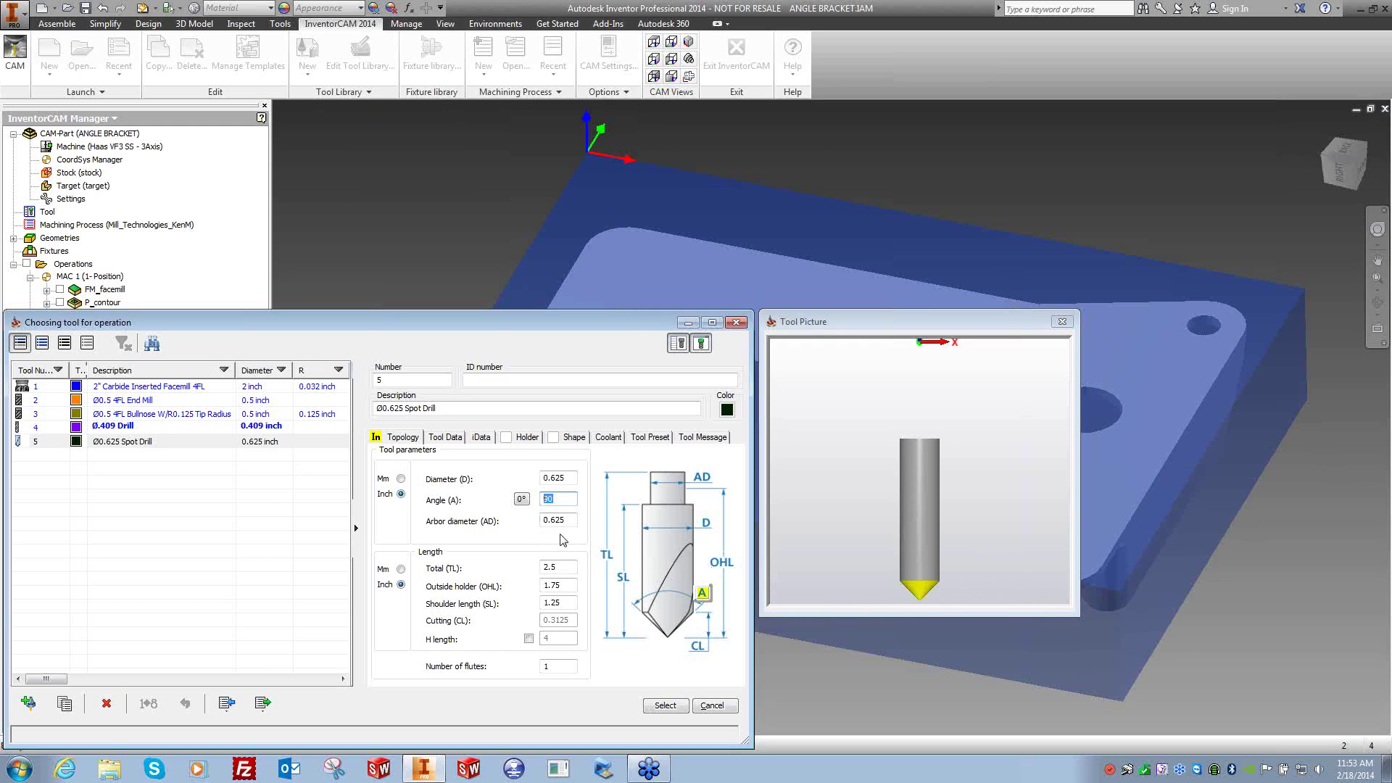
{"action": "double_click", "coordinate": [561, 498]}
{"action": "left_click_drag", "start_coordinate": [572, 500], "coordinate": [538, 502]}
{"action": "left_click", "coordinate": [664, 705]}
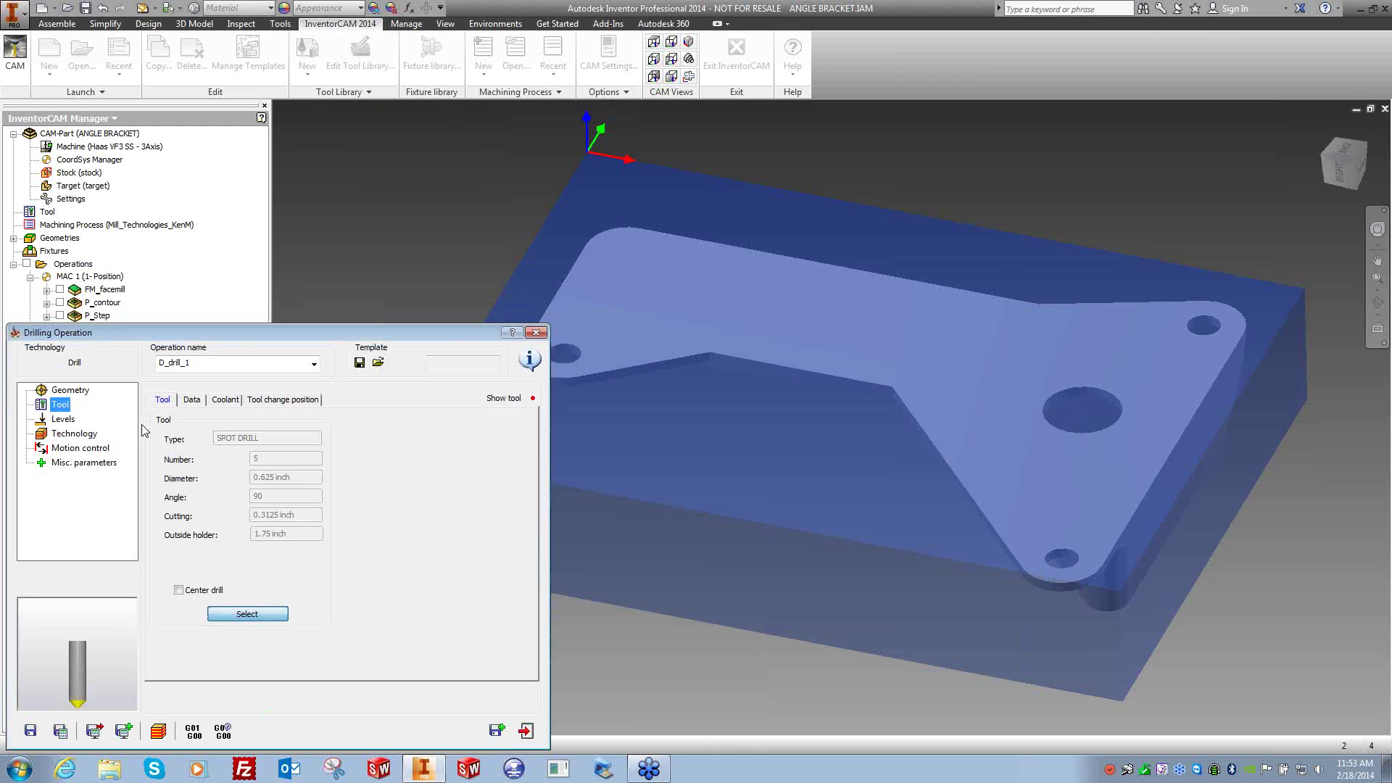
Set the drill depth delta to 0 and pick the bracket's flat back face as the upper level.
{"action": "left_click", "coordinate": [63, 419]}
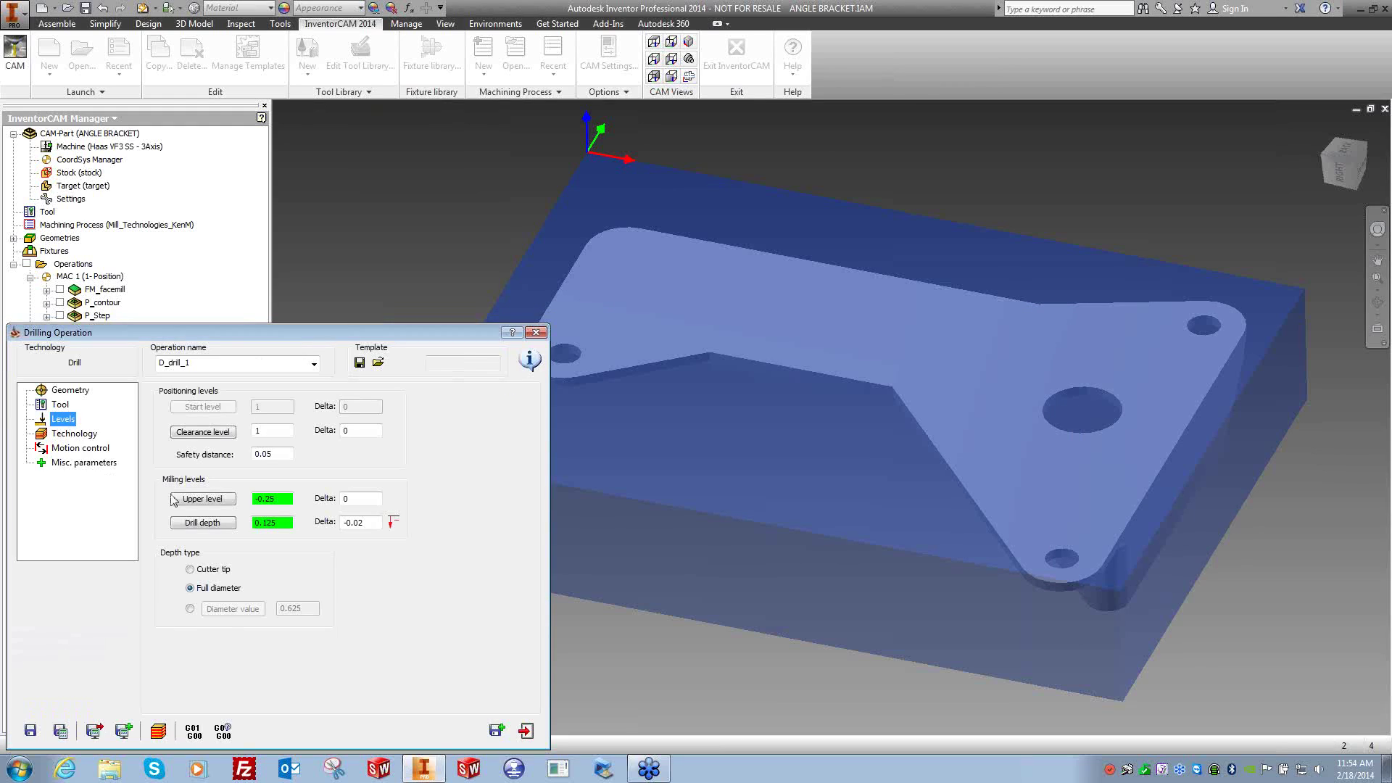
{"action": "double_click", "coordinate": [367, 523]}
{"action": "type", "text": "0"}
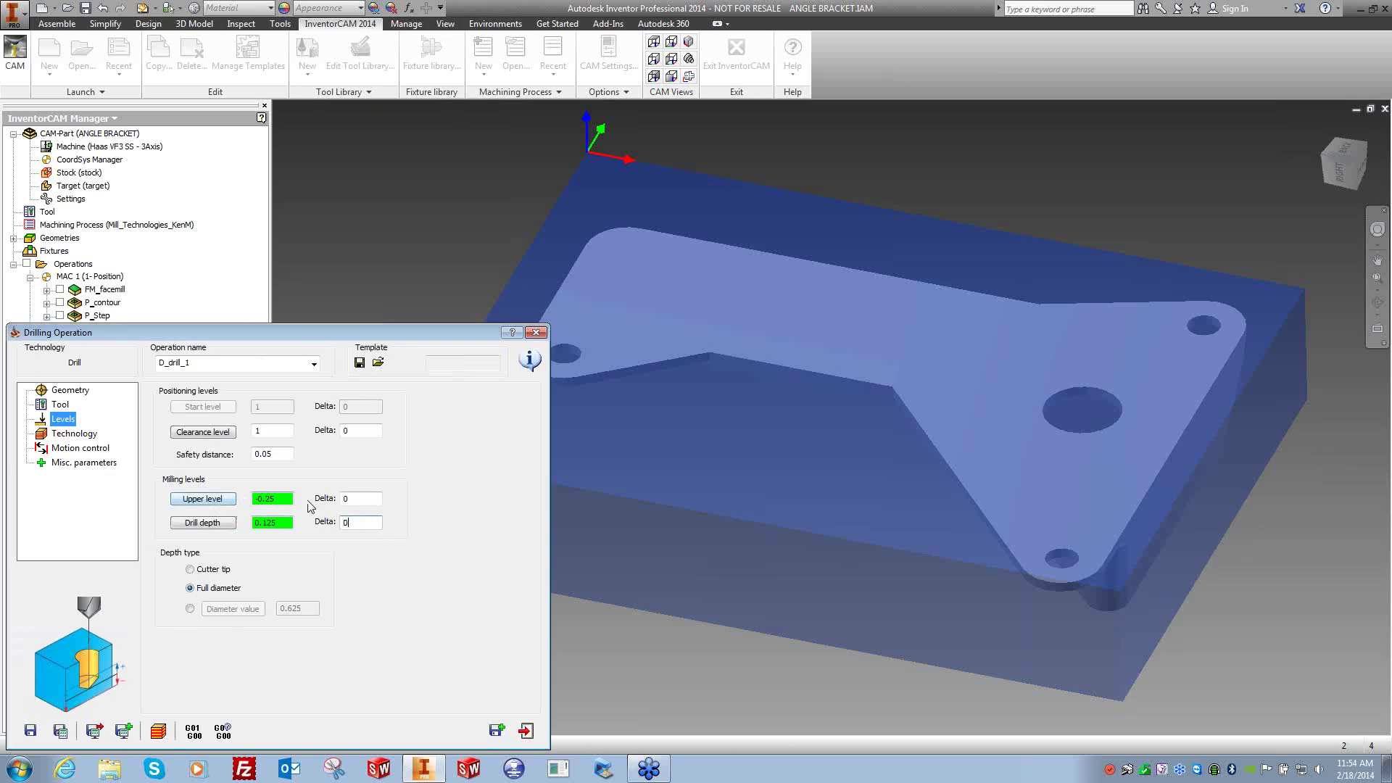
{"action": "left_click", "coordinate": [202, 499]}
{"action": "right_click", "coordinate": [673, 278]}
{"action": "left_click", "coordinate": [697, 287]}
{"action": "left_click", "coordinate": [693, 297]}
{"action": "left_click", "coordinate": [35, 400]}
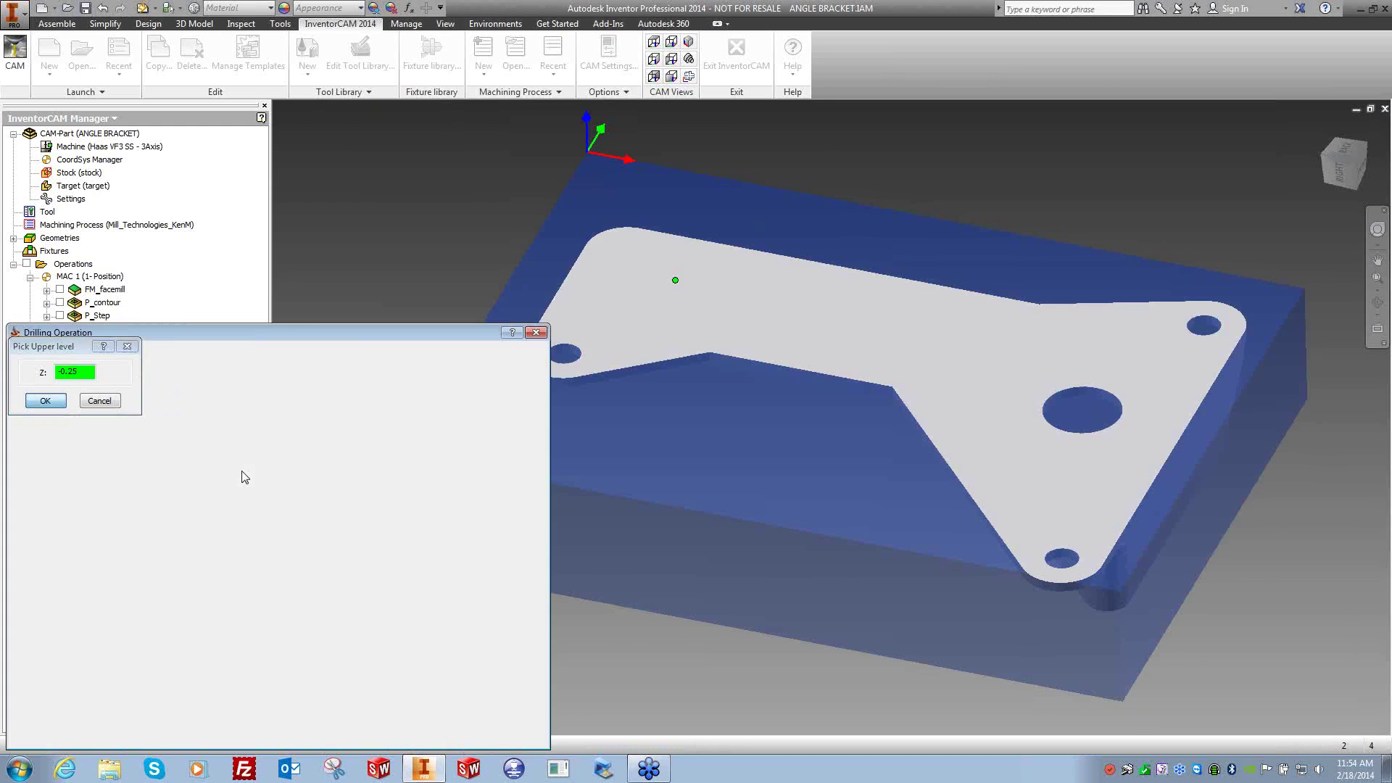
Pick the bracket's flat back face as the drill depth for the spot drilling.
{"action": "left_click", "coordinate": [206, 523]}
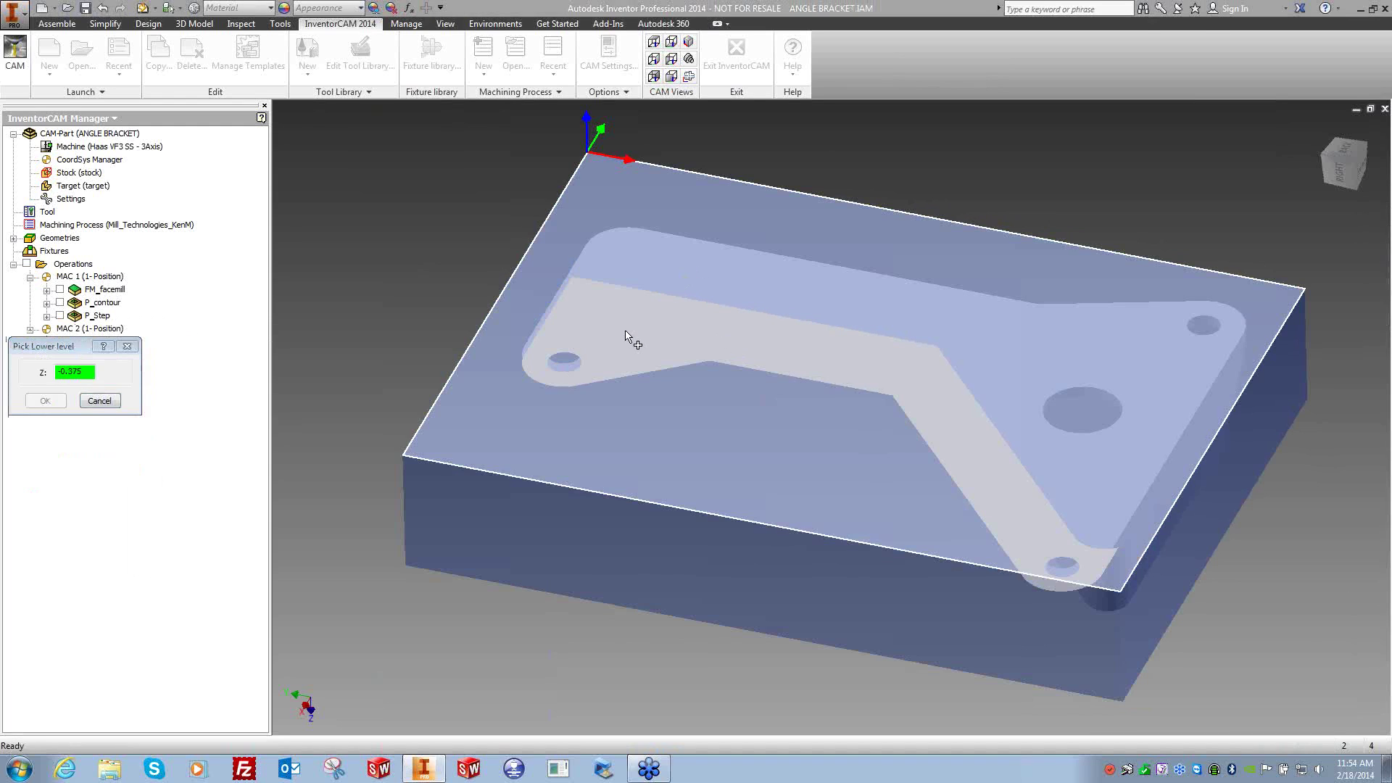
{"action": "right_click", "coordinate": [628, 338]}
{"action": "left_click", "coordinate": [668, 336]}
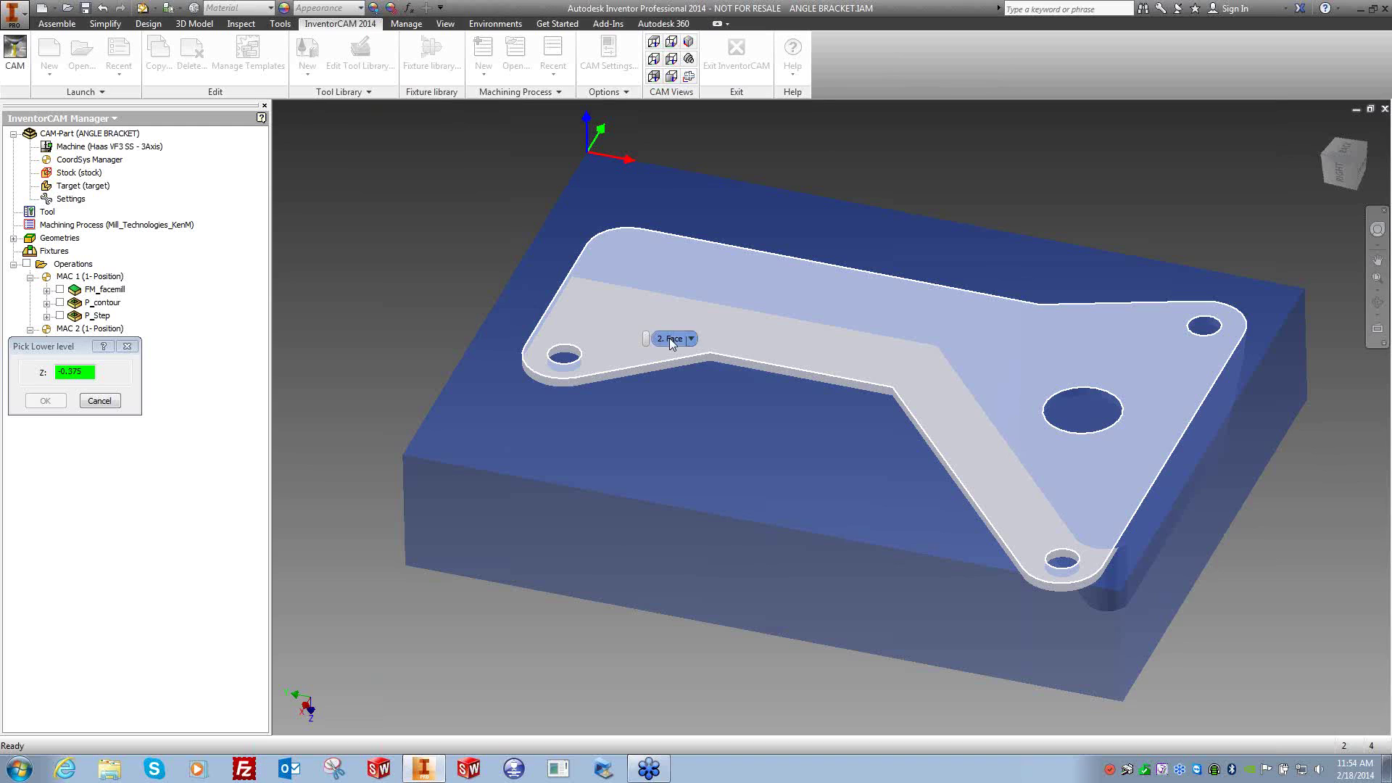
{"action": "left_click", "coordinate": [669, 338]}
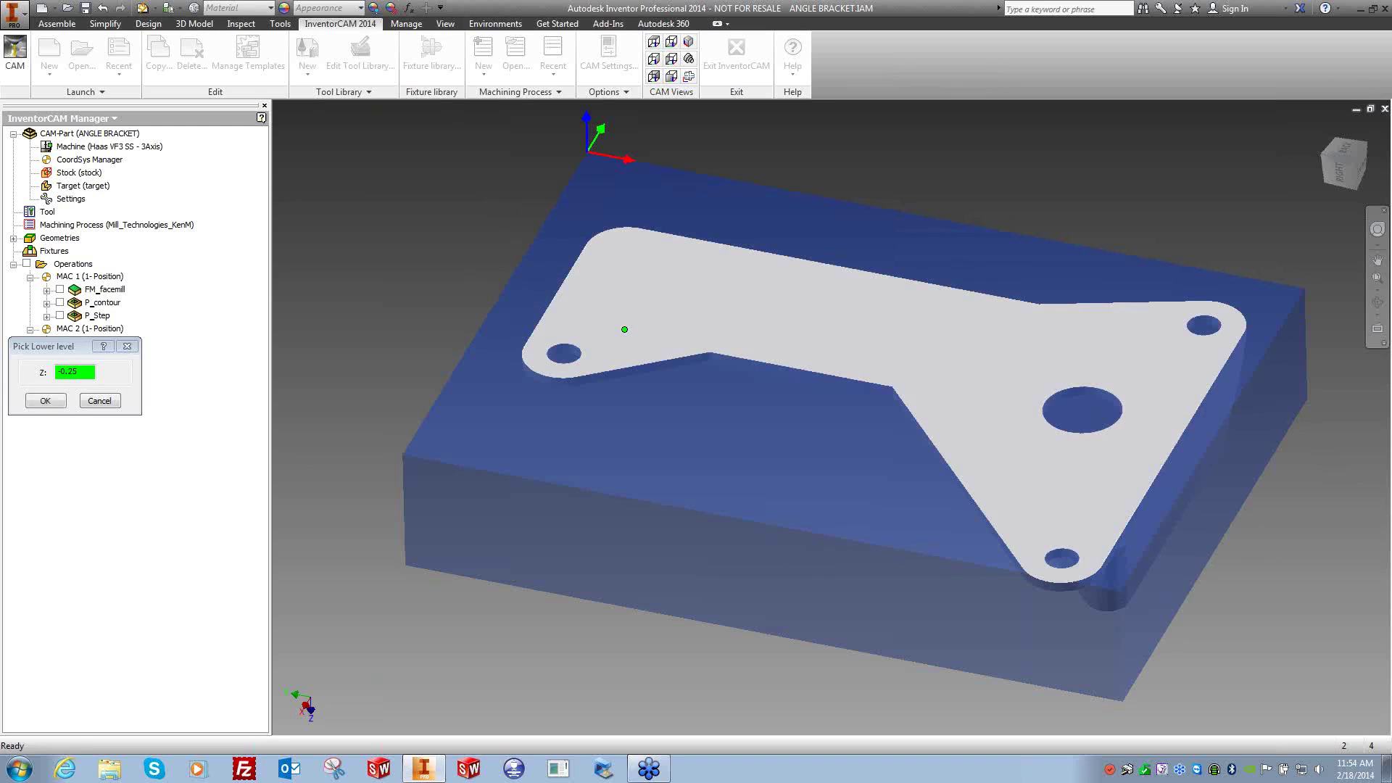
{"action": "left_click", "coordinate": [58, 400]}
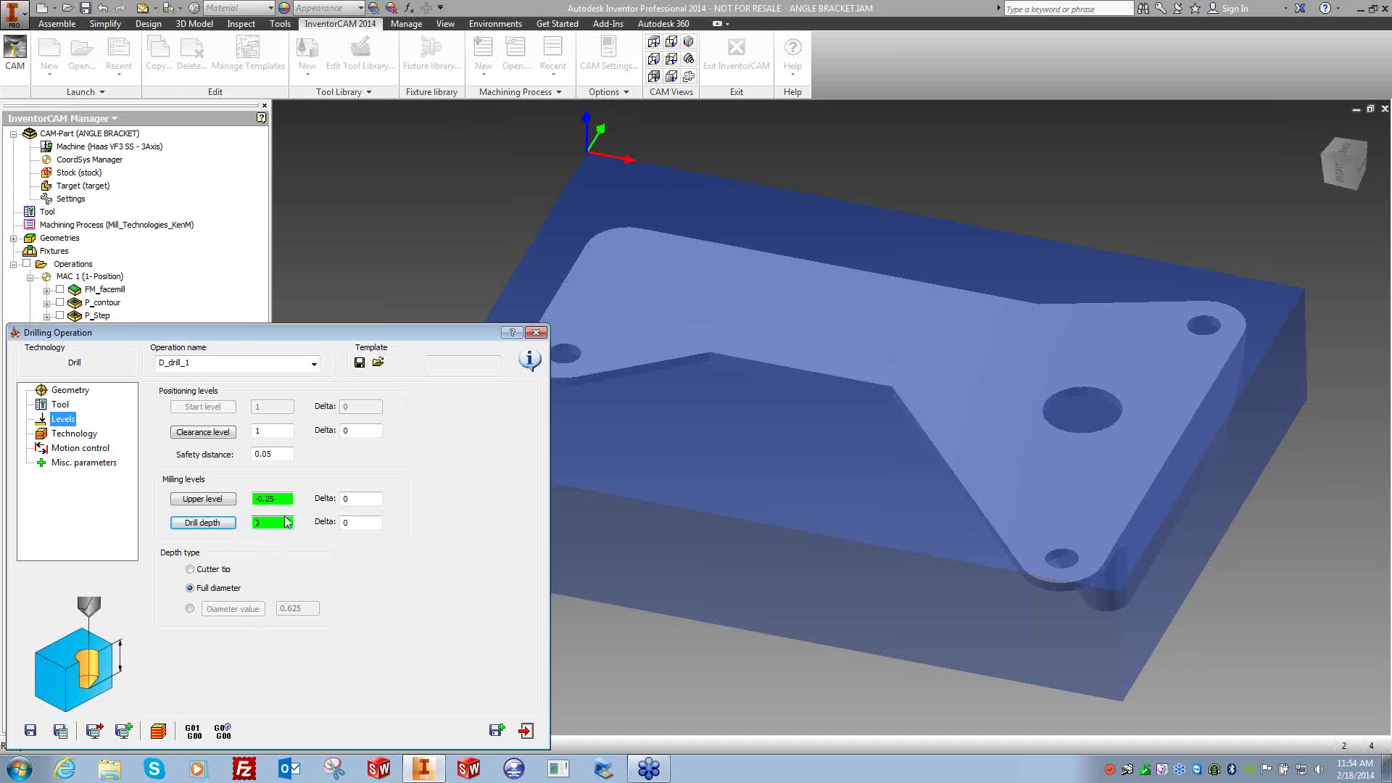
{"action": "double_click", "coordinate": [259, 523]}
{"action": "left_click", "coordinate": [218, 525]}
{"action": "right_click", "coordinate": [627, 294]}
{"action": "left_click", "coordinate": [663, 301]}
{"action": "left_click", "coordinate": [661, 301]}
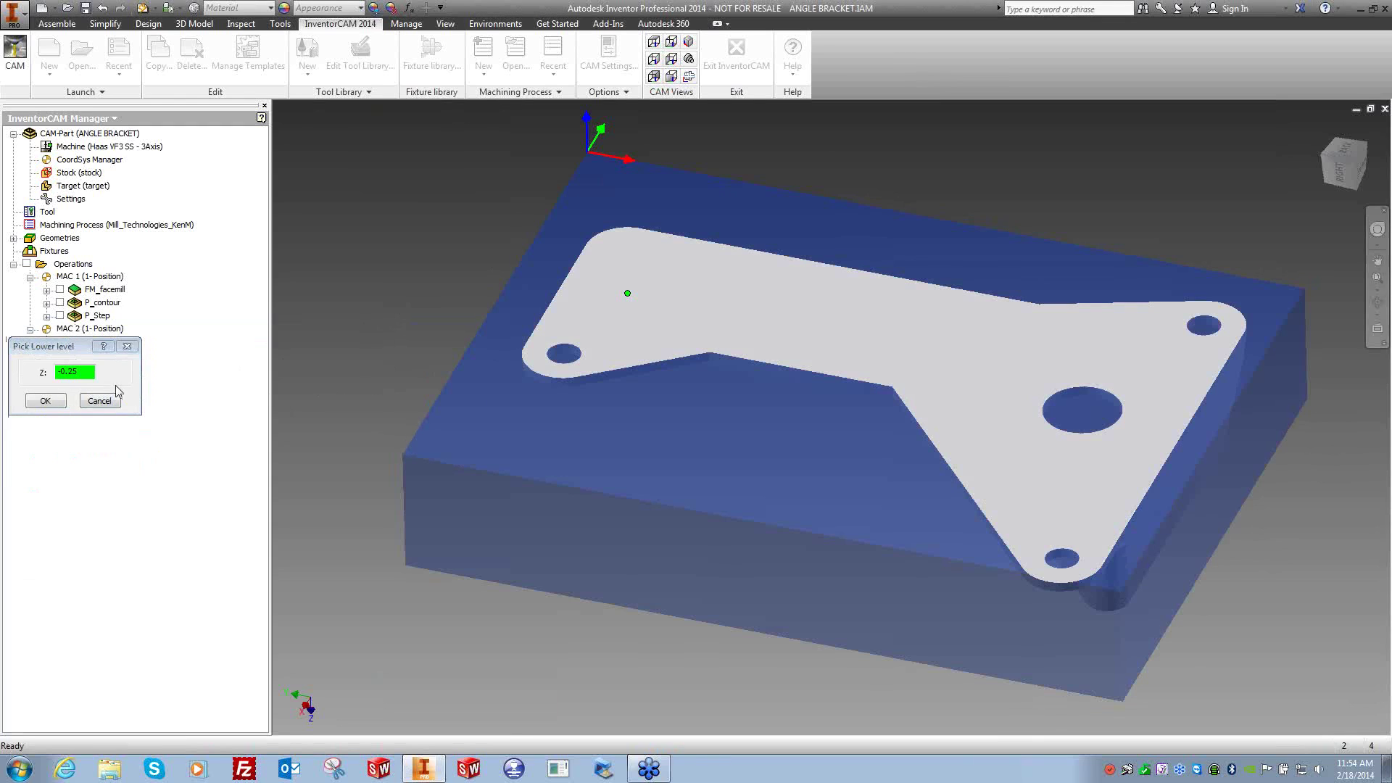
{"action": "left_click", "coordinate": [45, 400]}
Measure the spot-drill depth by diameter value, set it to 0.5, and save and calculate the operation.
{"action": "left_click", "coordinate": [190, 608]}
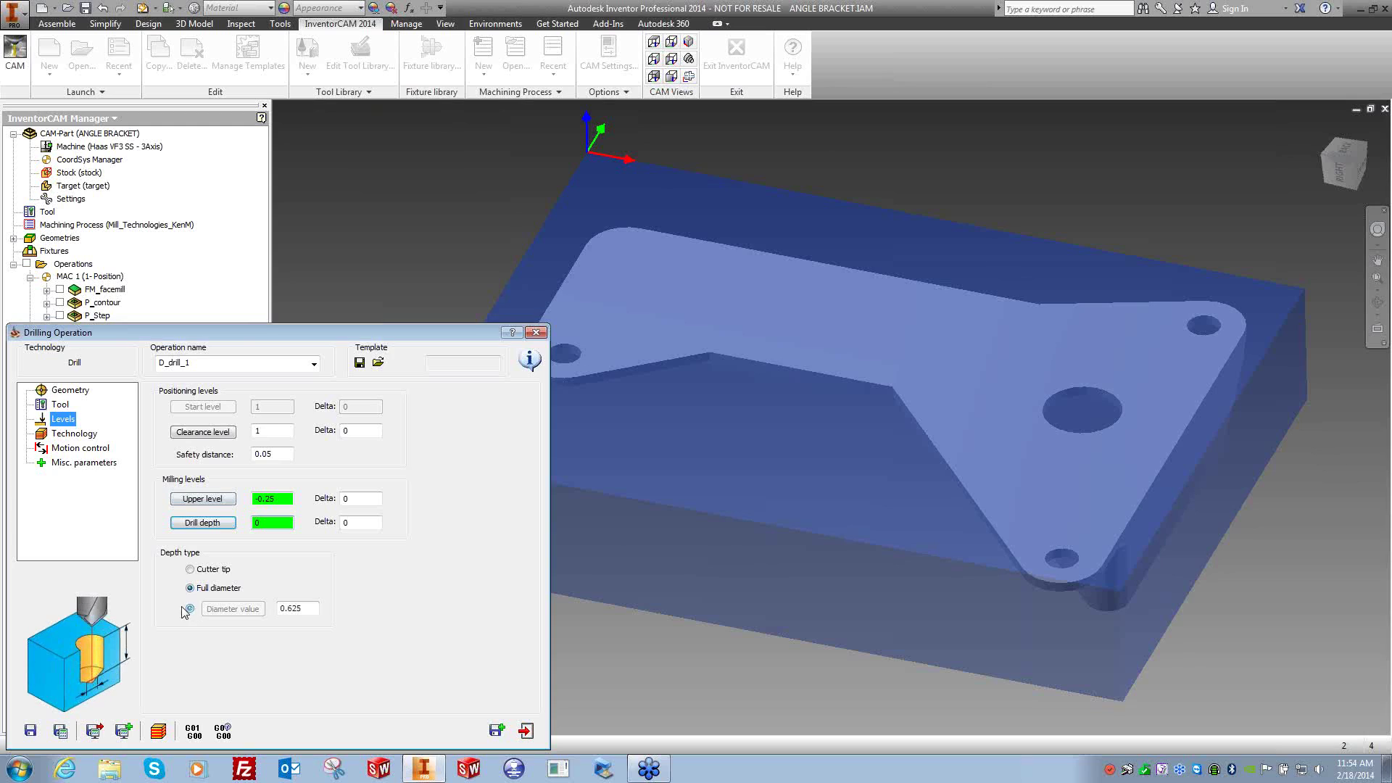
{"action": "left_click", "coordinate": [252, 609]}
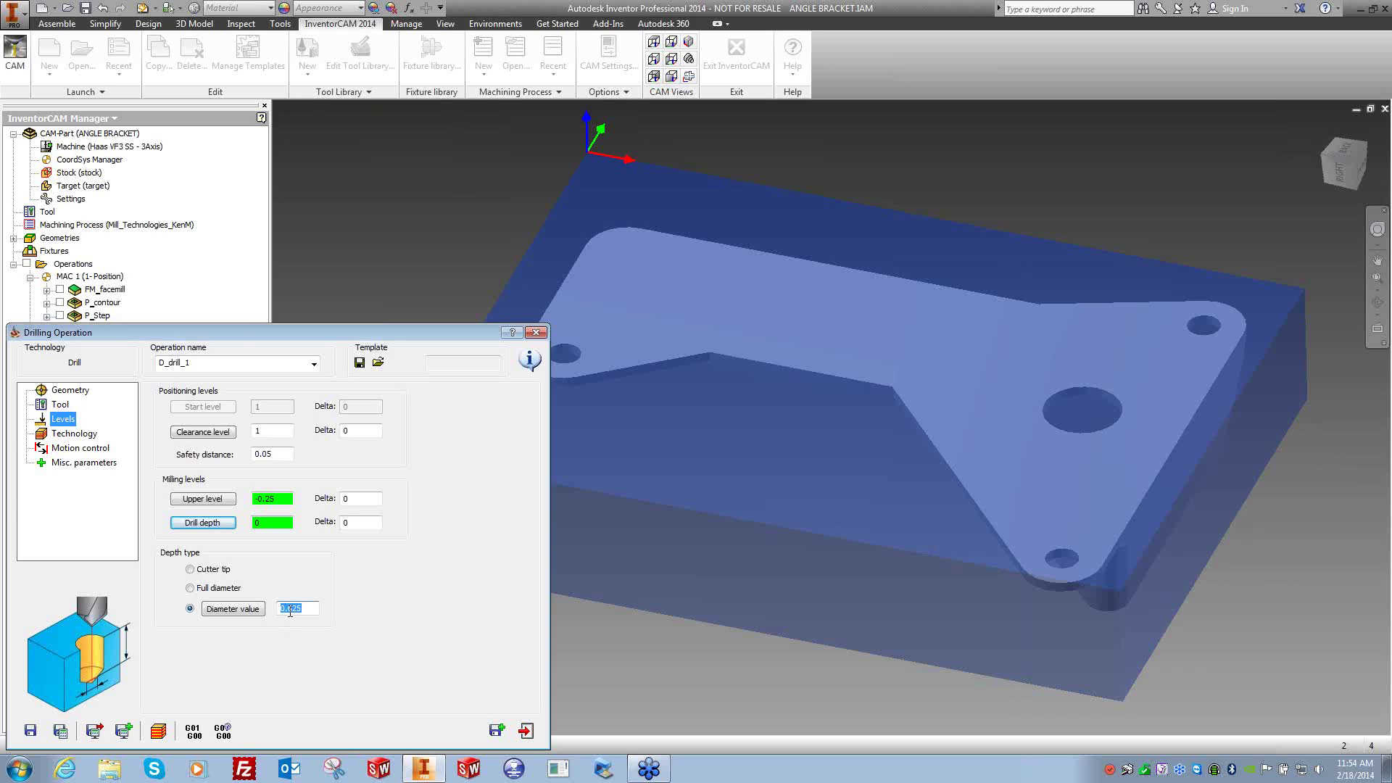
{"action": "left_click", "coordinate": [232, 608]}
{"action": "left_click", "coordinate": [581, 350]}
{"action": "left_click", "coordinate": [45, 275]}
{"action": "left_click_drag", "start_coordinate": [317, 609], "coordinate": [276, 614]}
{"action": "type", "text": ".5"}
{"action": "left_click", "coordinate": [59, 732]}
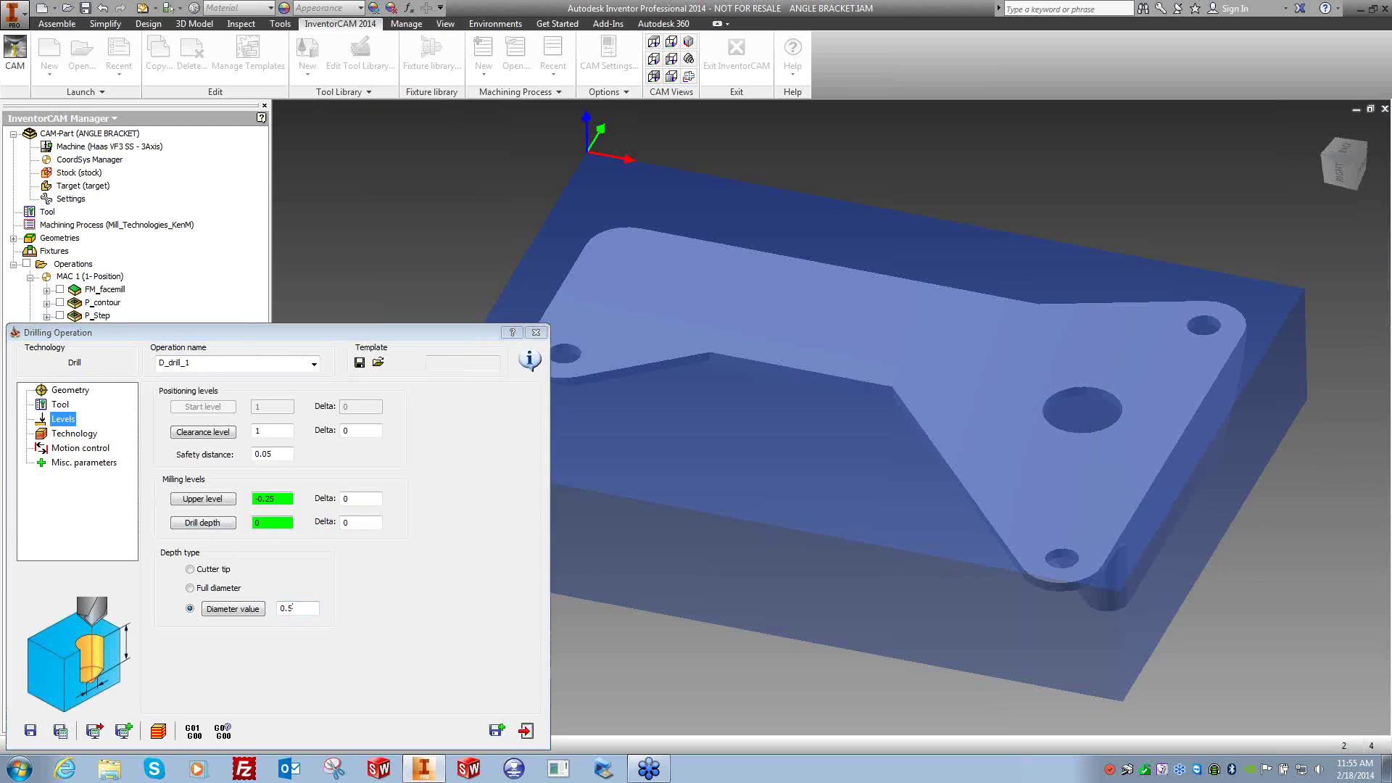
Simulate the spot drilling at the slowest speed, inspect the chamfered holes and close the simulation.
{"action": "left_click", "coordinate": [158, 731]}
{"action": "left_click_drag", "start_coordinate": [100, 644], "coordinate": [73, 645]}
{"action": "left_click", "coordinate": [95, 680]}
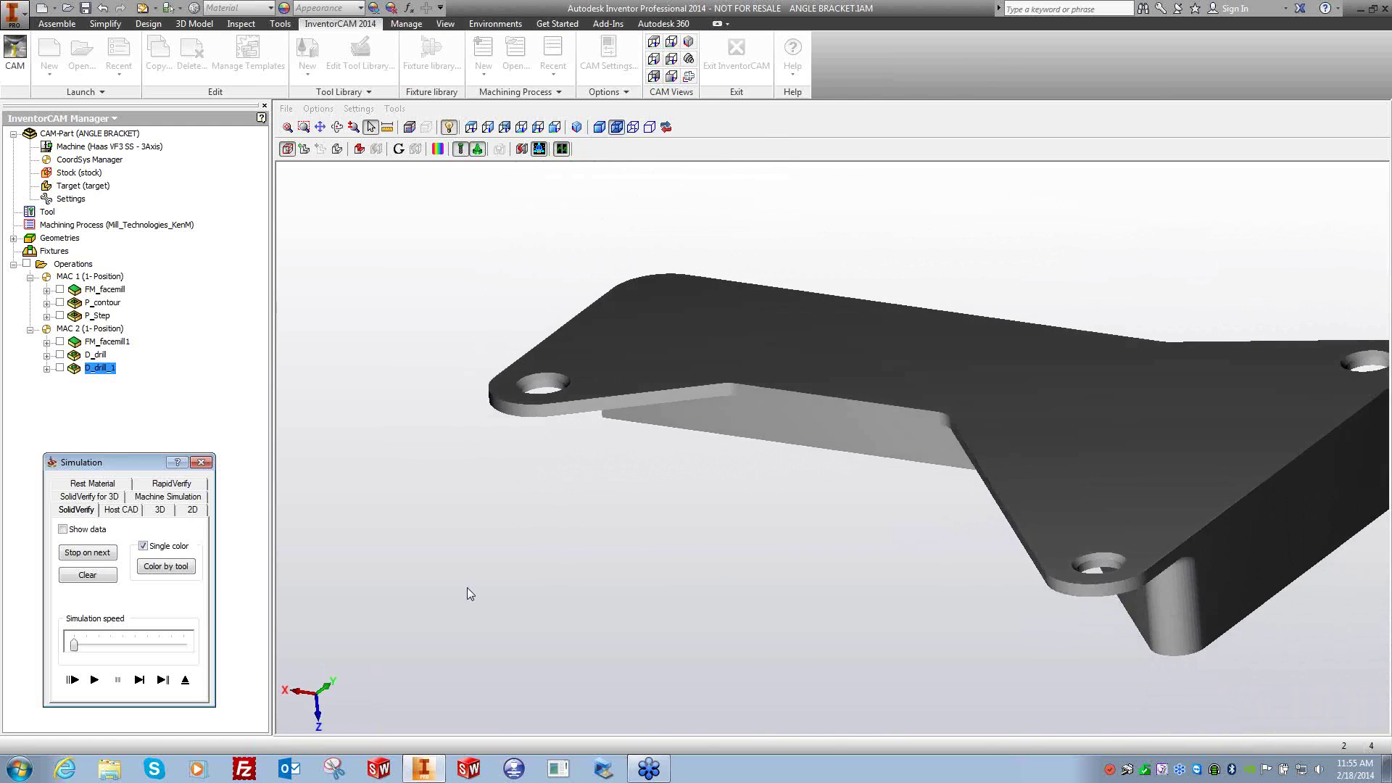
{"action": "left_click", "coordinate": [205, 464]}
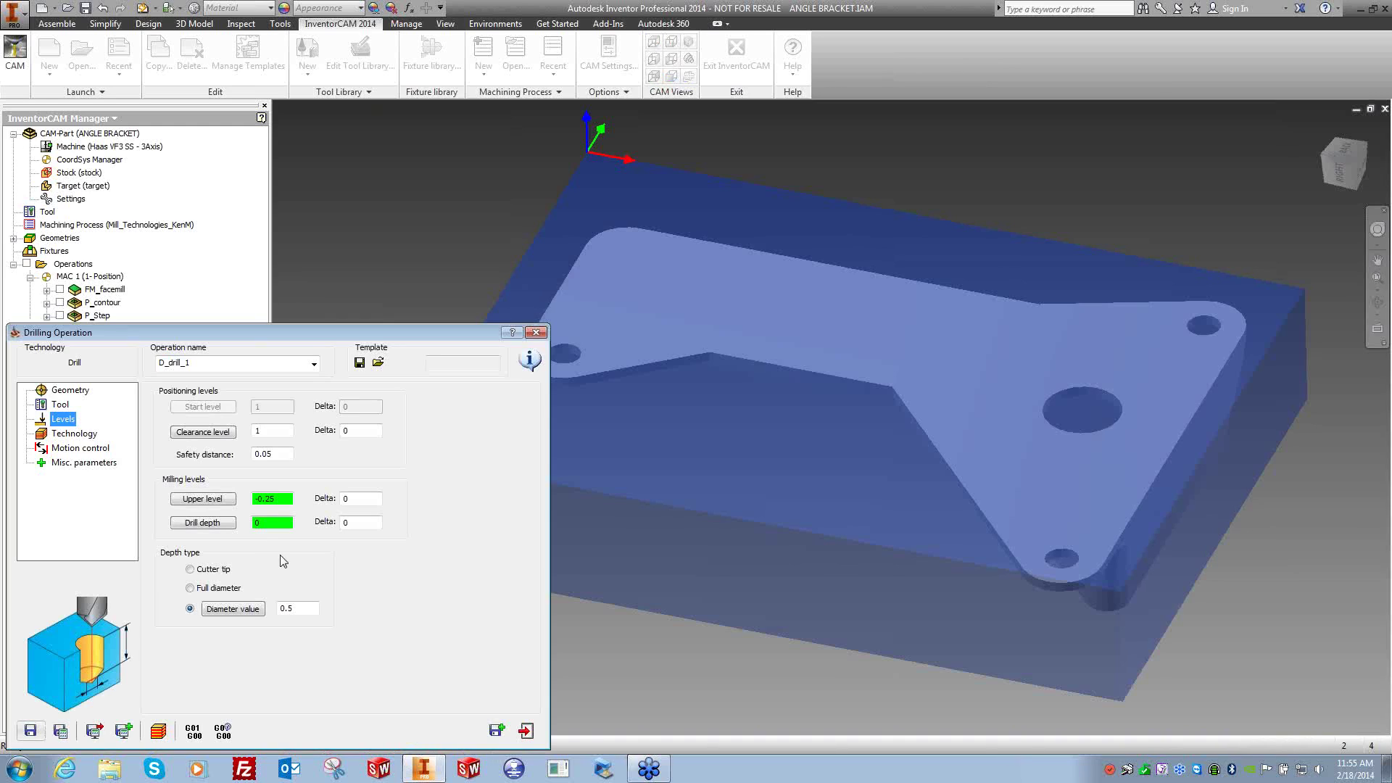
Set the spot-drill diameter value to 0.55, recalculate the operation and simulate it again.
{"action": "type", "text": "0.55"}
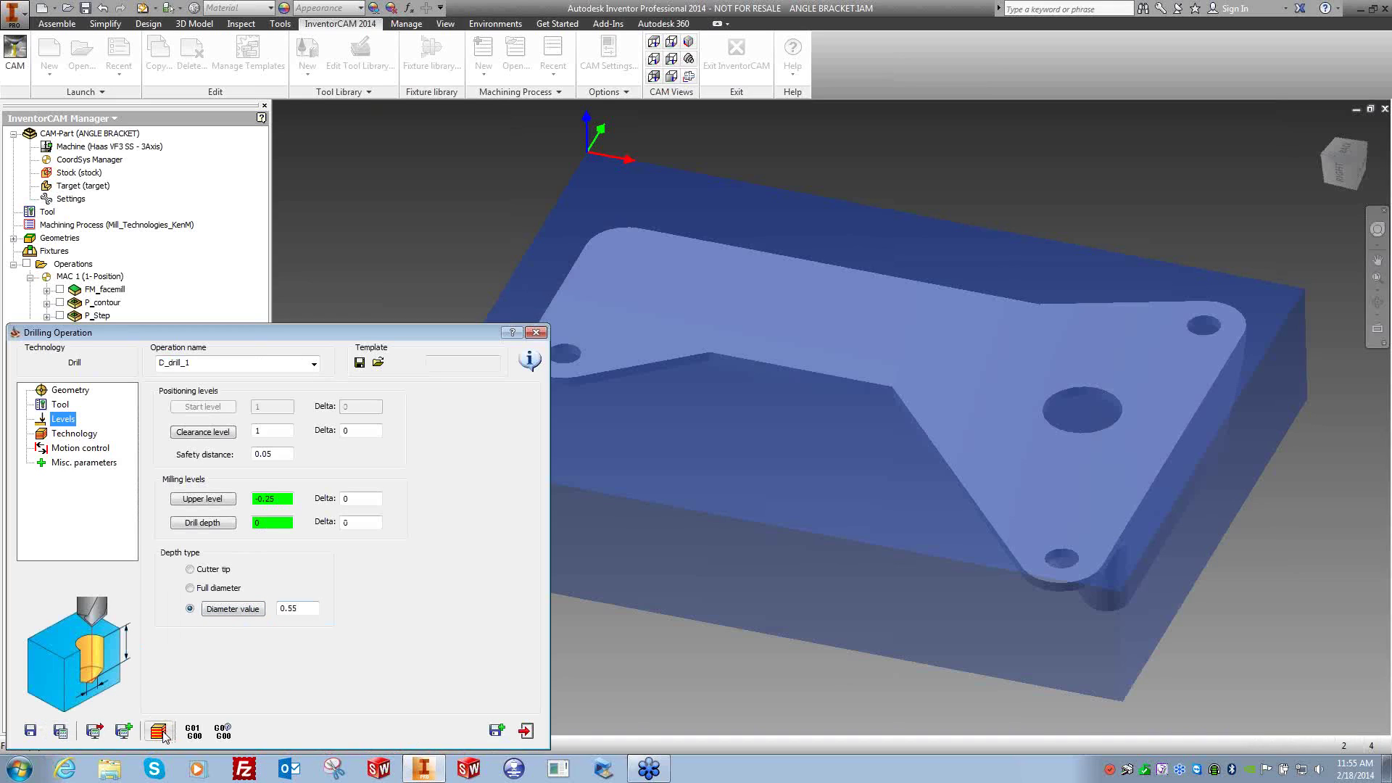
{"action": "left_click", "coordinate": [62, 731]}
{"action": "left_click", "coordinate": [94, 680]}
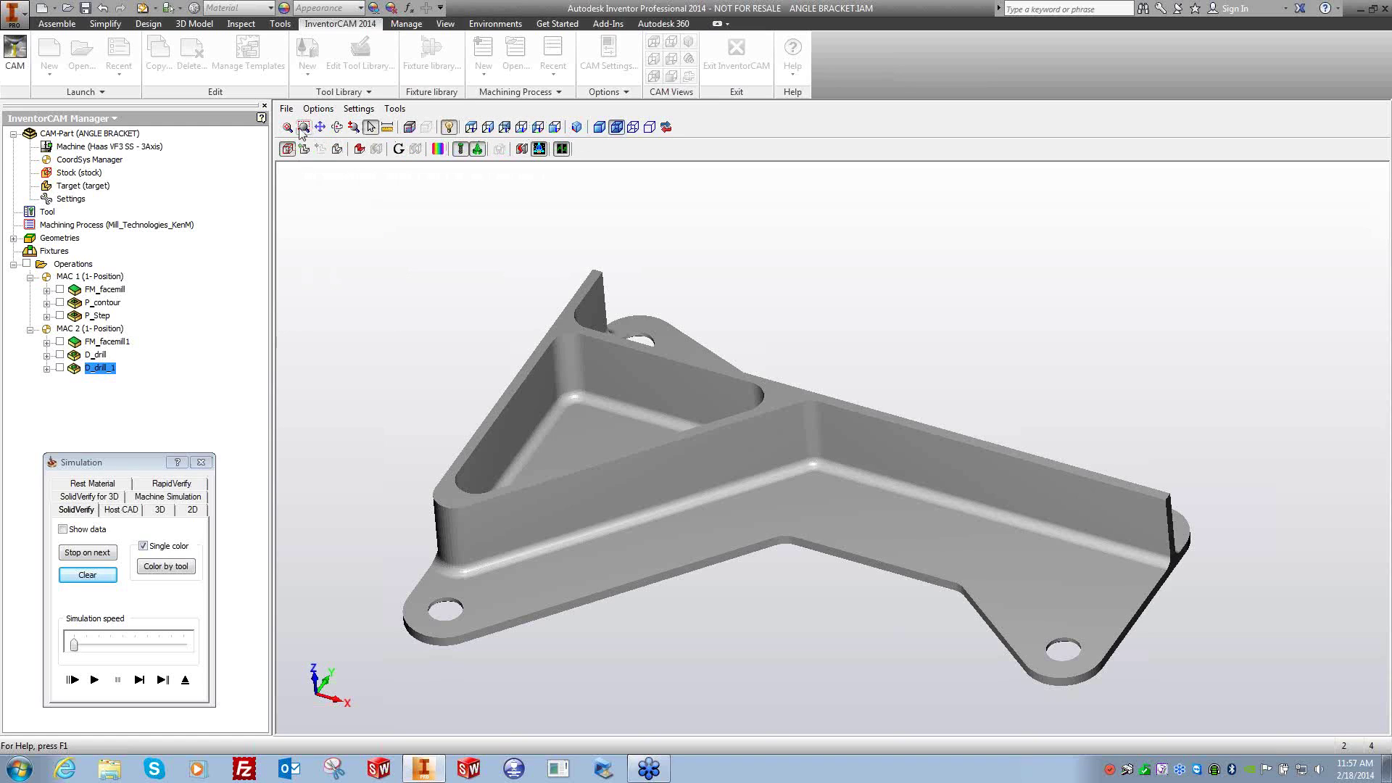
Reset the simulation's general settings to defaults, and set the animation redraw interval to a fixed step of 1.
{"action": "left_click", "coordinate": [359, 110]}
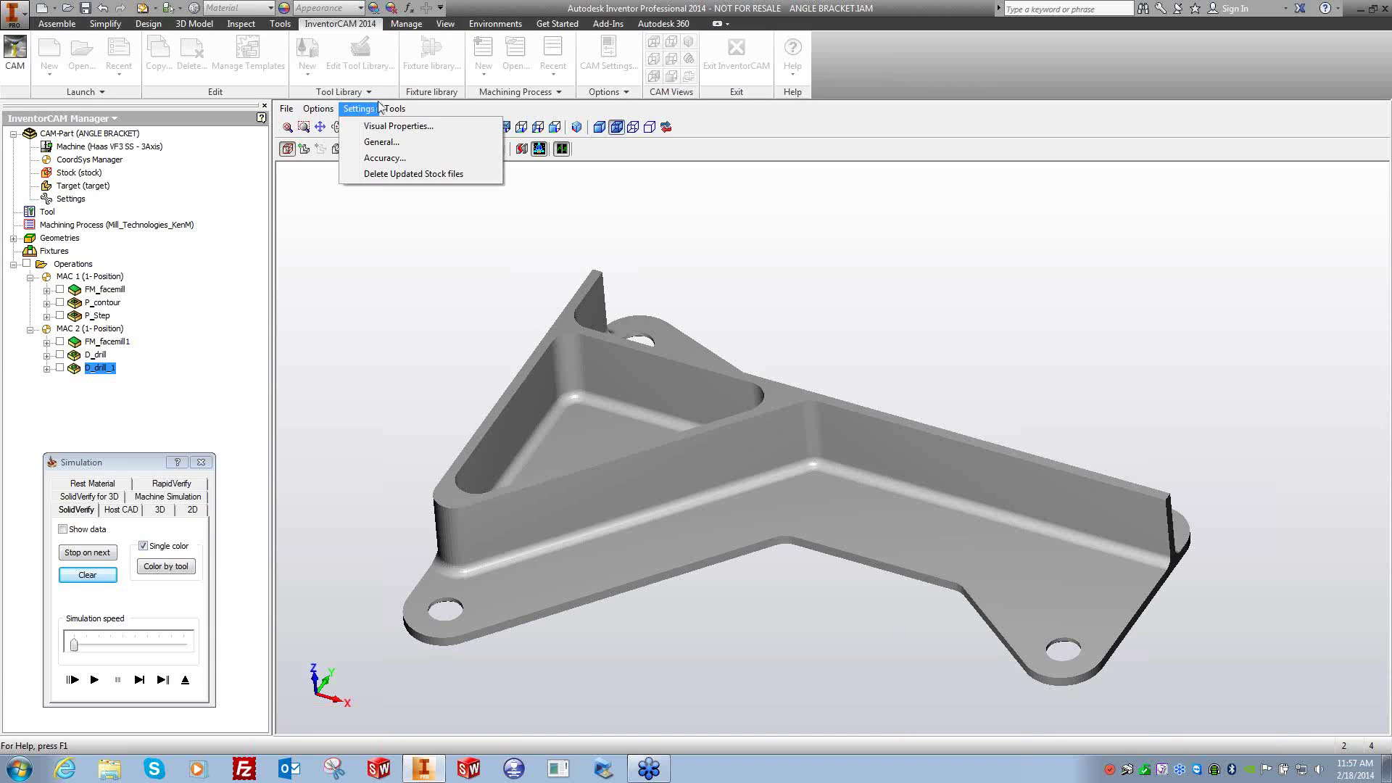
{"action": "left_click", "coordinate": [376, 144]}
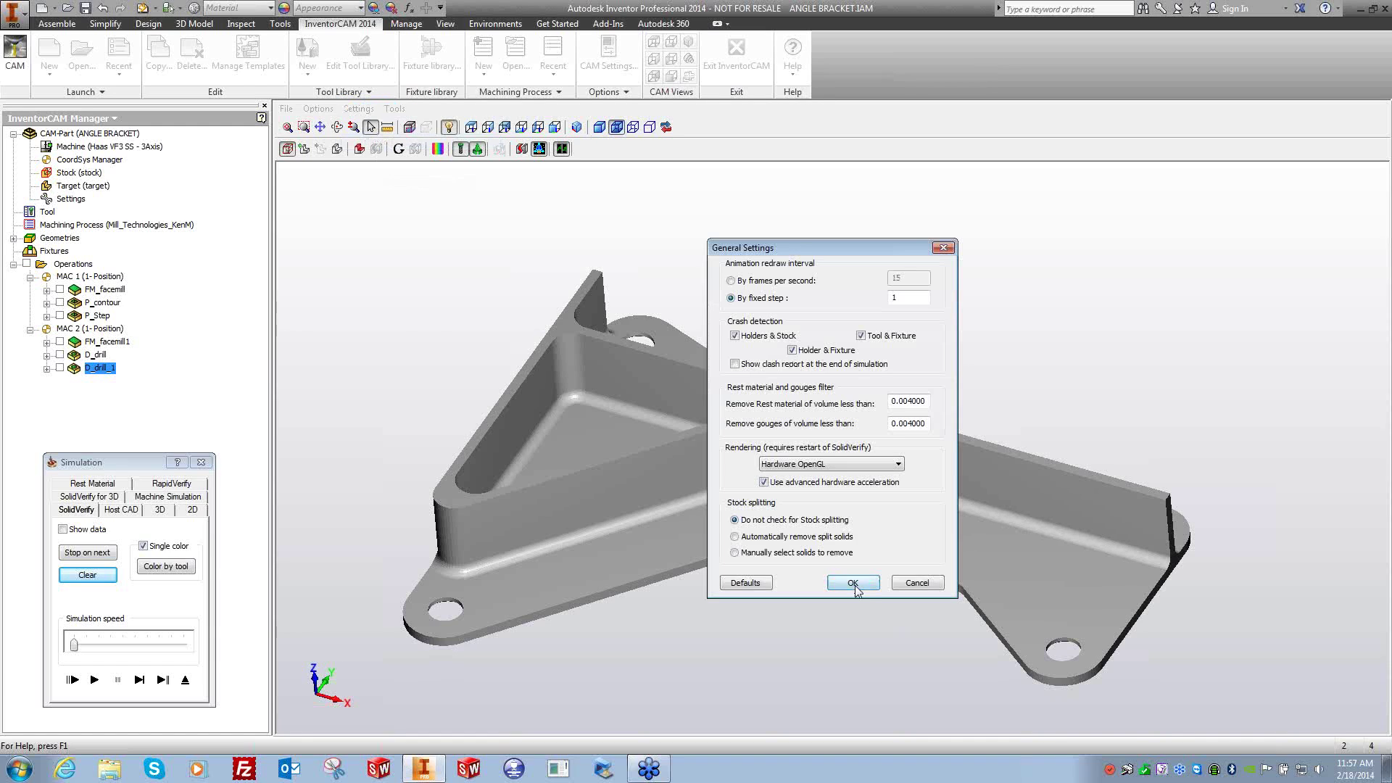
{"action": "left_click", "coordinate": [746, 583]}
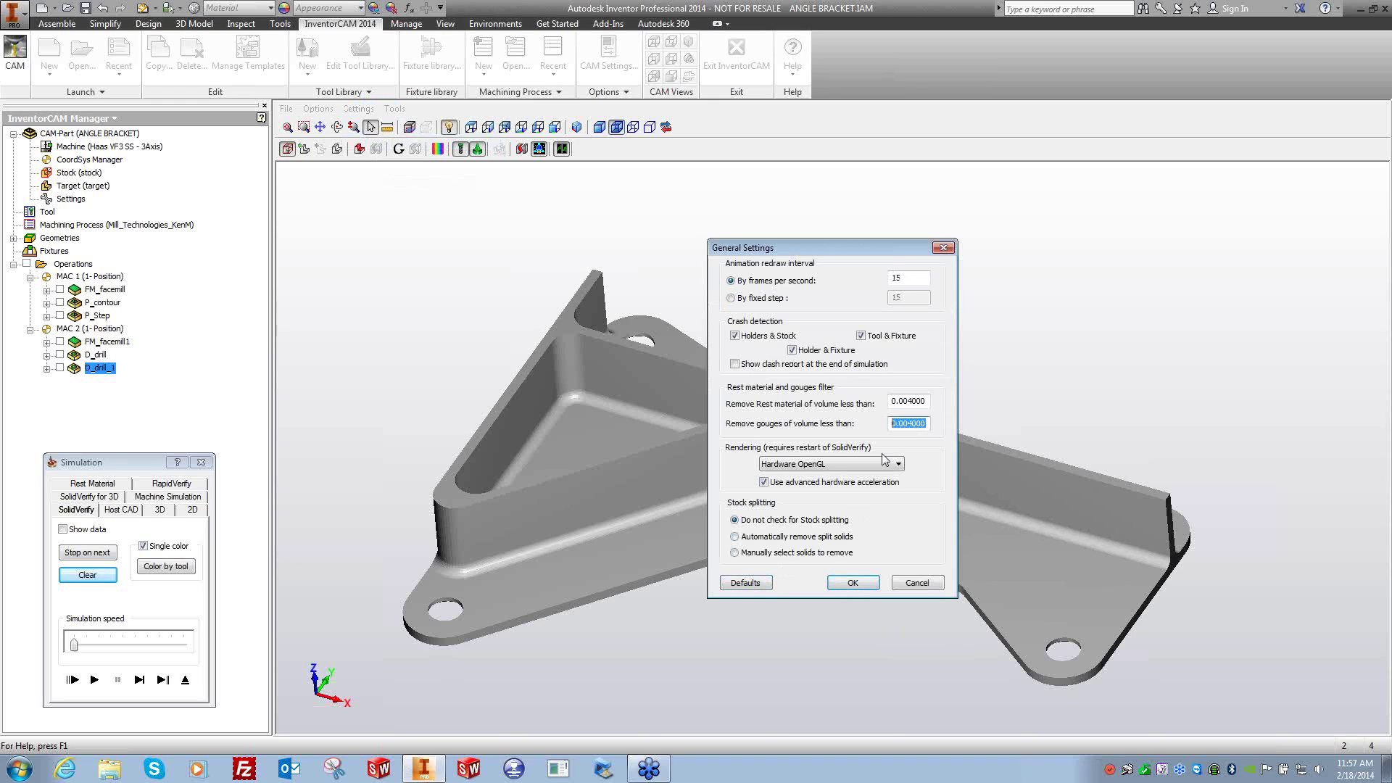
{"action": "key", "text": "shift+Tab"}
{"action": "double_click", "coordinate": [910, 275]}
{"action": "left_click", "coordinate": [748, 298]}
{"action": "double_click", "coordinate": [913, 297]}
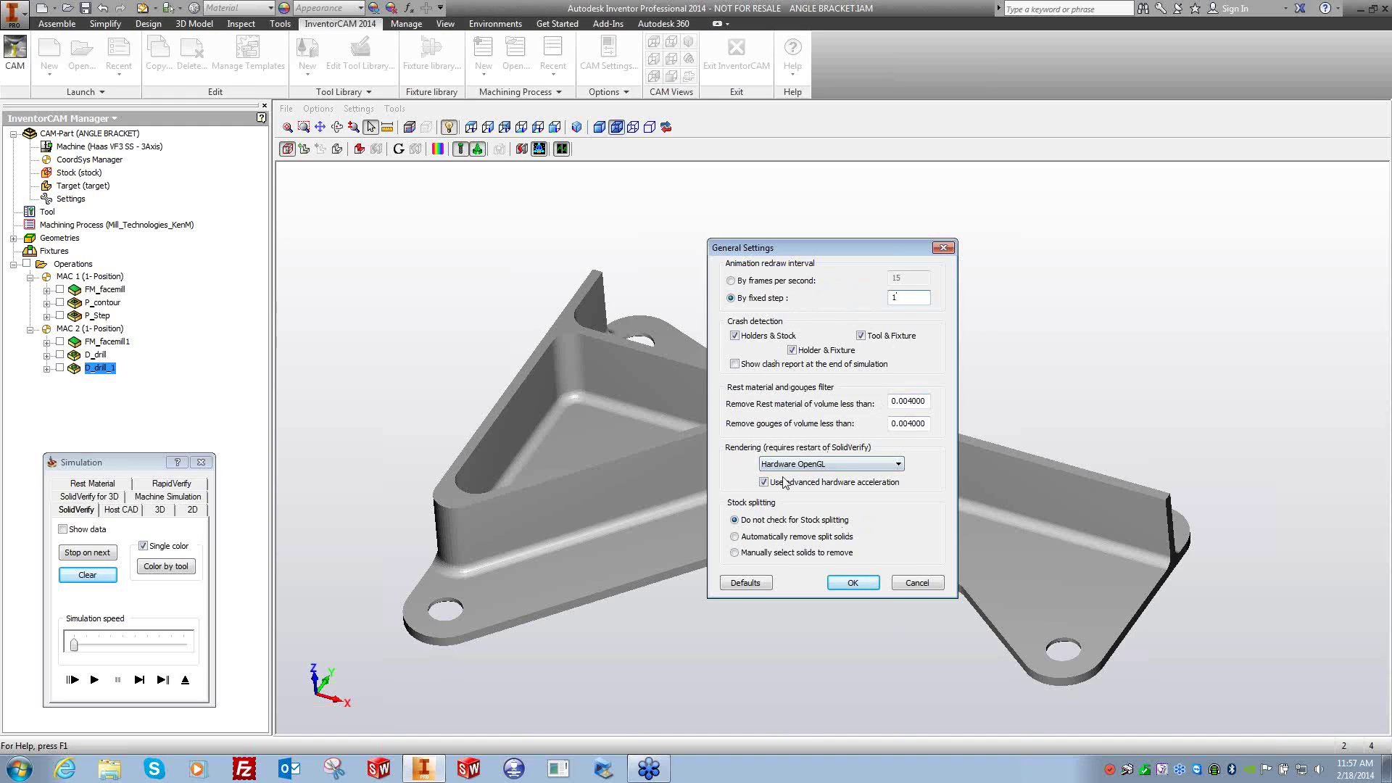
{"action": "left_click", "coordinate": [853, 583]}
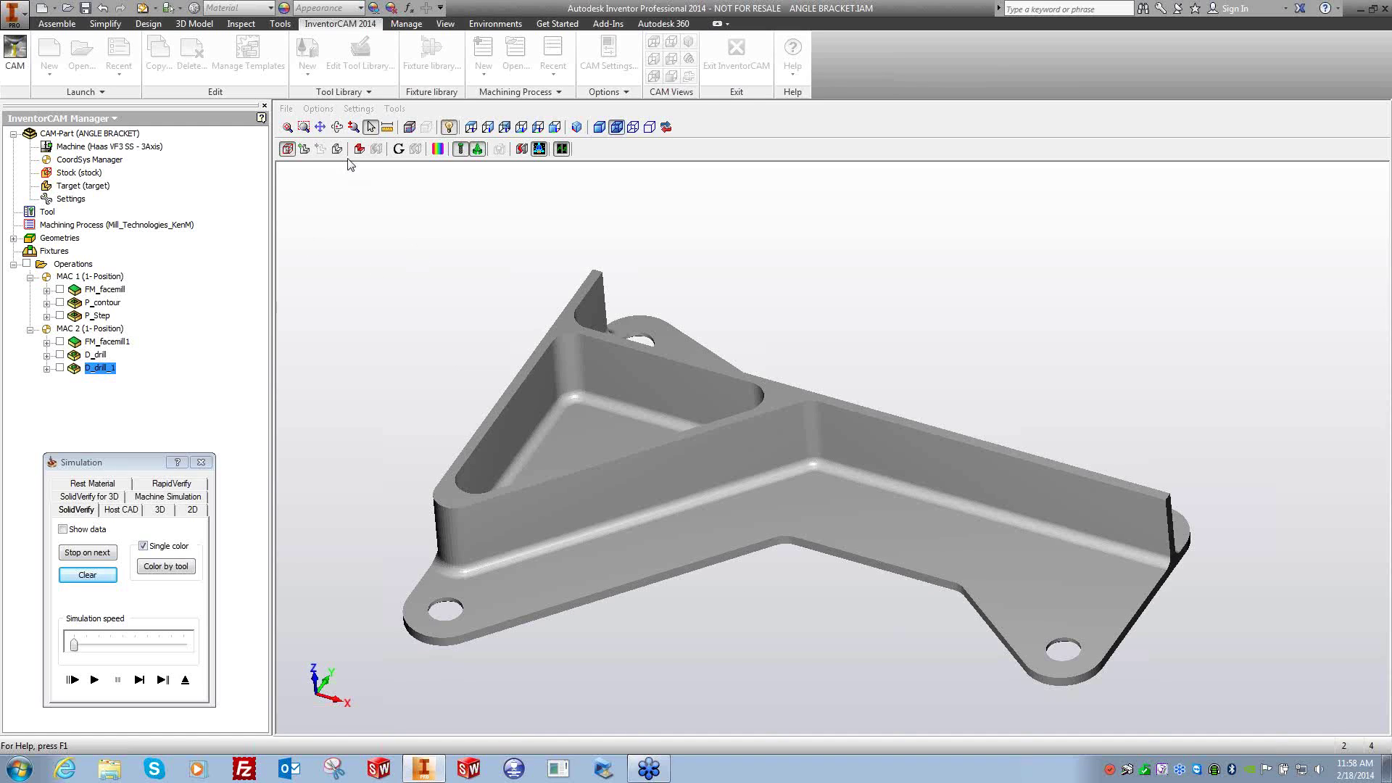
Try editing the tool facet tolerance in the simulation's accuracy settings, and cancel the change.
{"action": "left_click", "coordinate": [359, 110]}
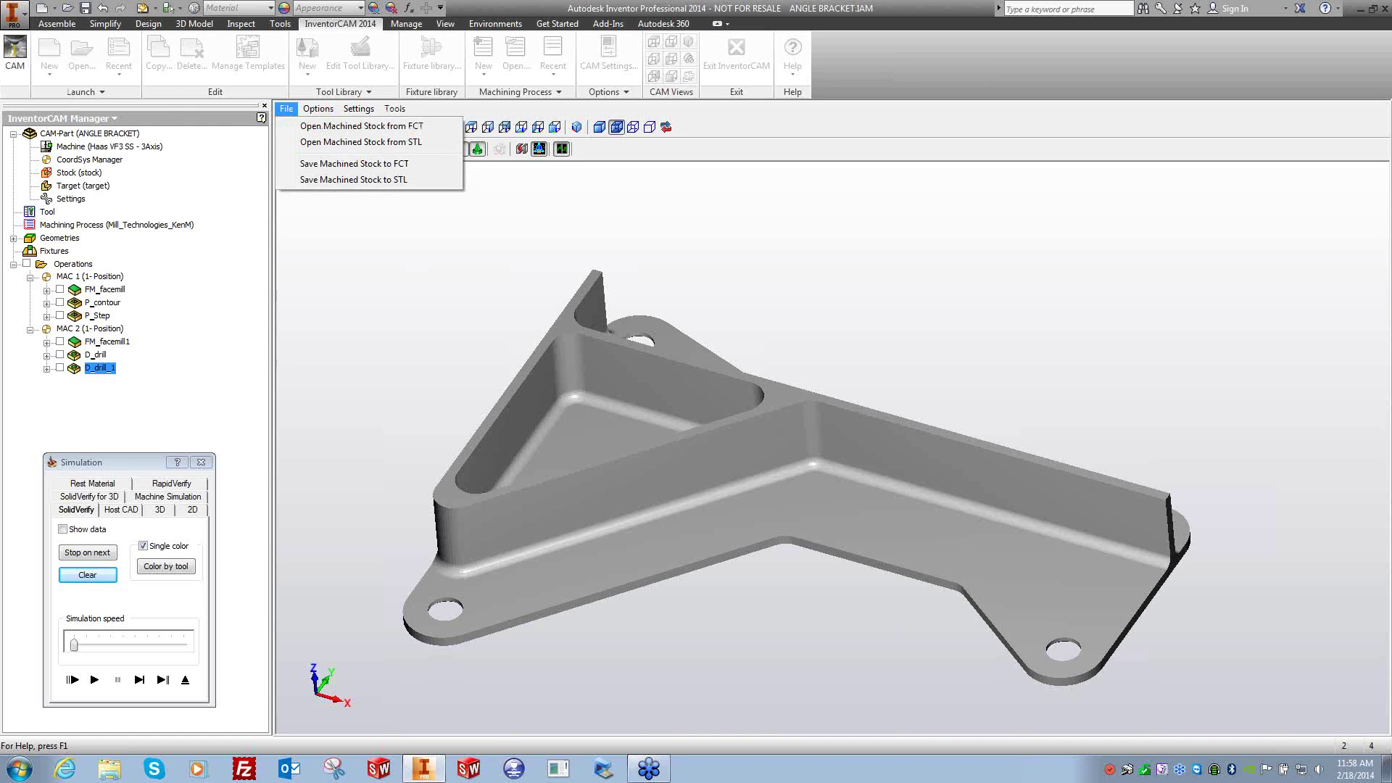
{"action": "left_click", "coordinate": [359, 109]}
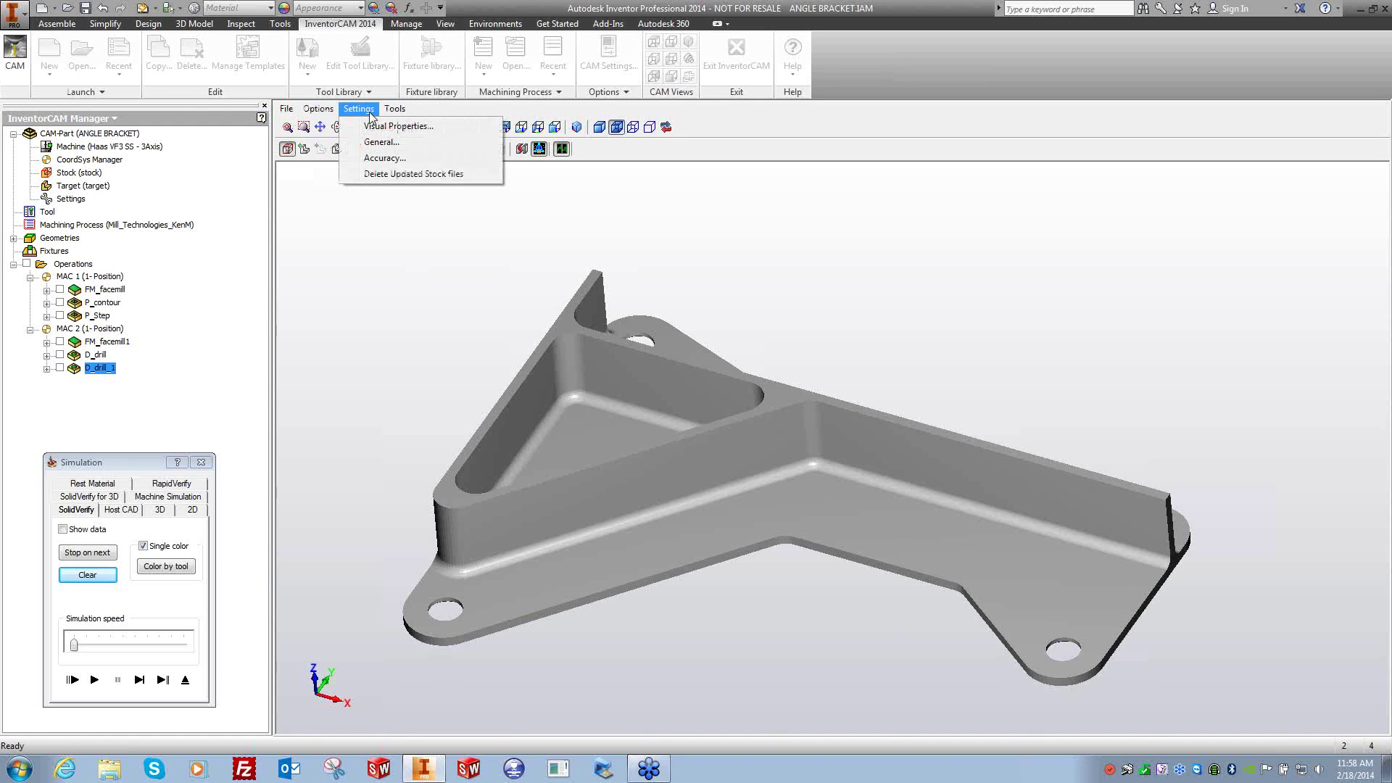
{"action": "left_click", "coordinate": [396, 159]}
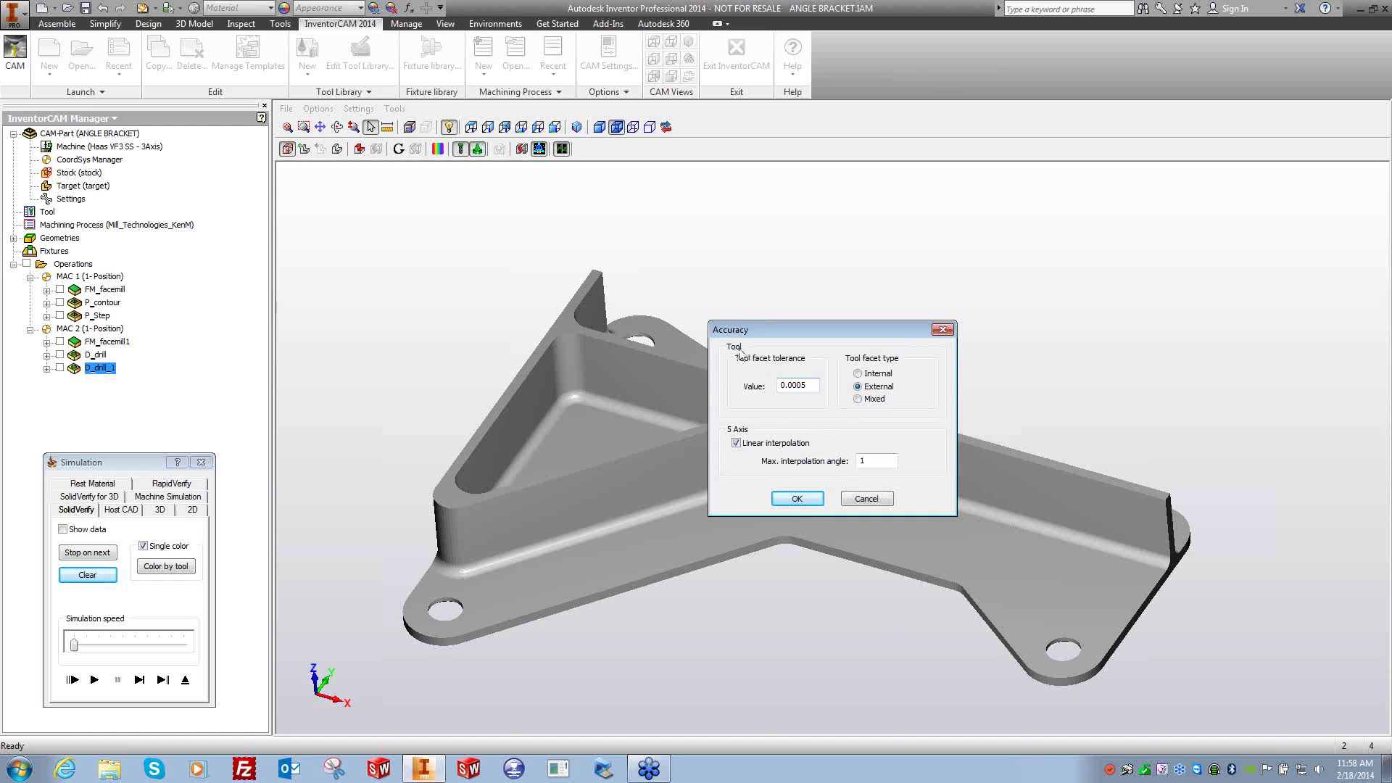
{"action": "left_click_drag", "start_coordinate": [810, 386], "coordinate": [772, 387]}
{"action": "type", "text": "0.0006"}
{"action": "left_click_drag", "start_coordinate": [809, 386], "coordinate": [773, 387]}
{"action": "left_click", "coordinate": [867, 502]}
Try 0.0005 as the smaller positive threshold for comparing target and machined stock, and restore it to 0.01.
{"action": "left_click", "coordinate": [439, 149]}
{"action": "left_click_drag", "start_coordinate": [1231, 108], "coordinate": [1024, 181]}
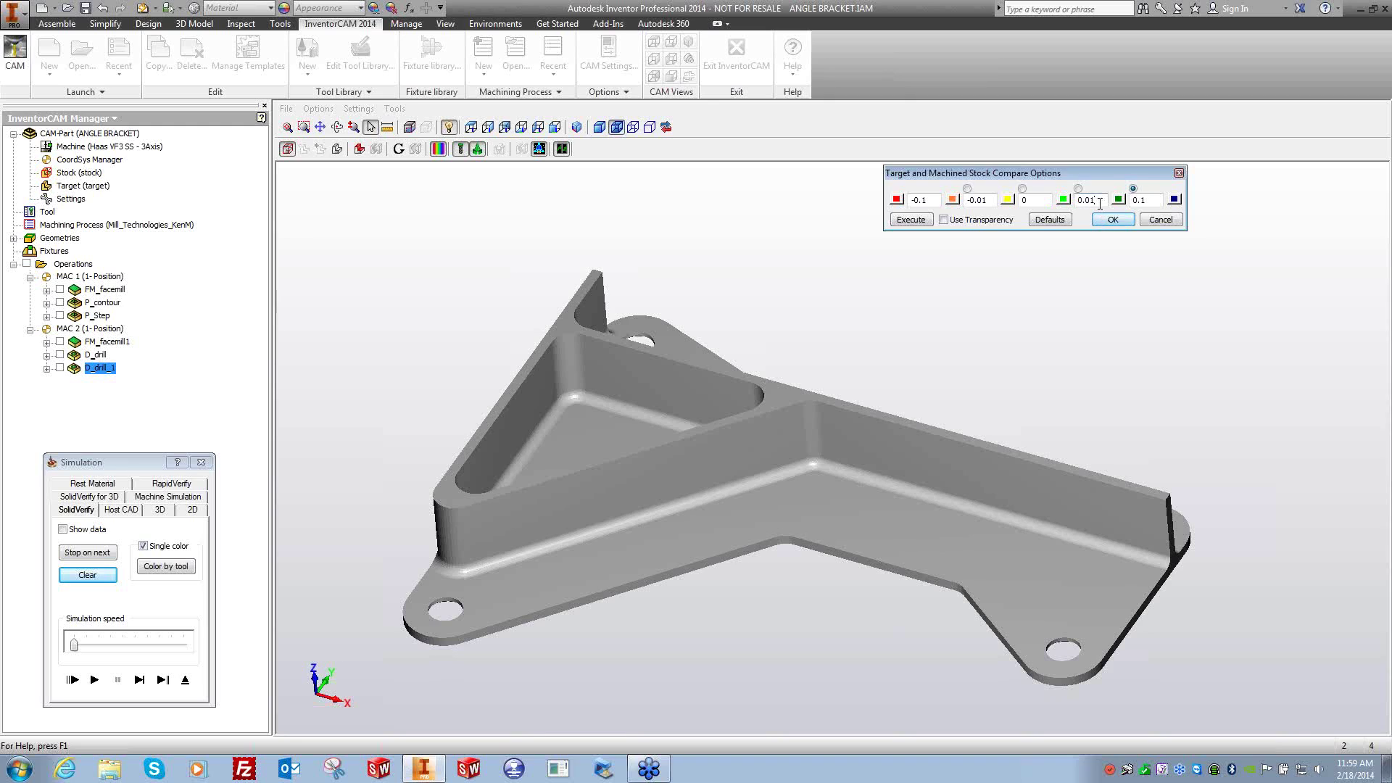
{"action": "type", "text": "005"}
{"action": "left_click", "coordinate": [359, 109]}
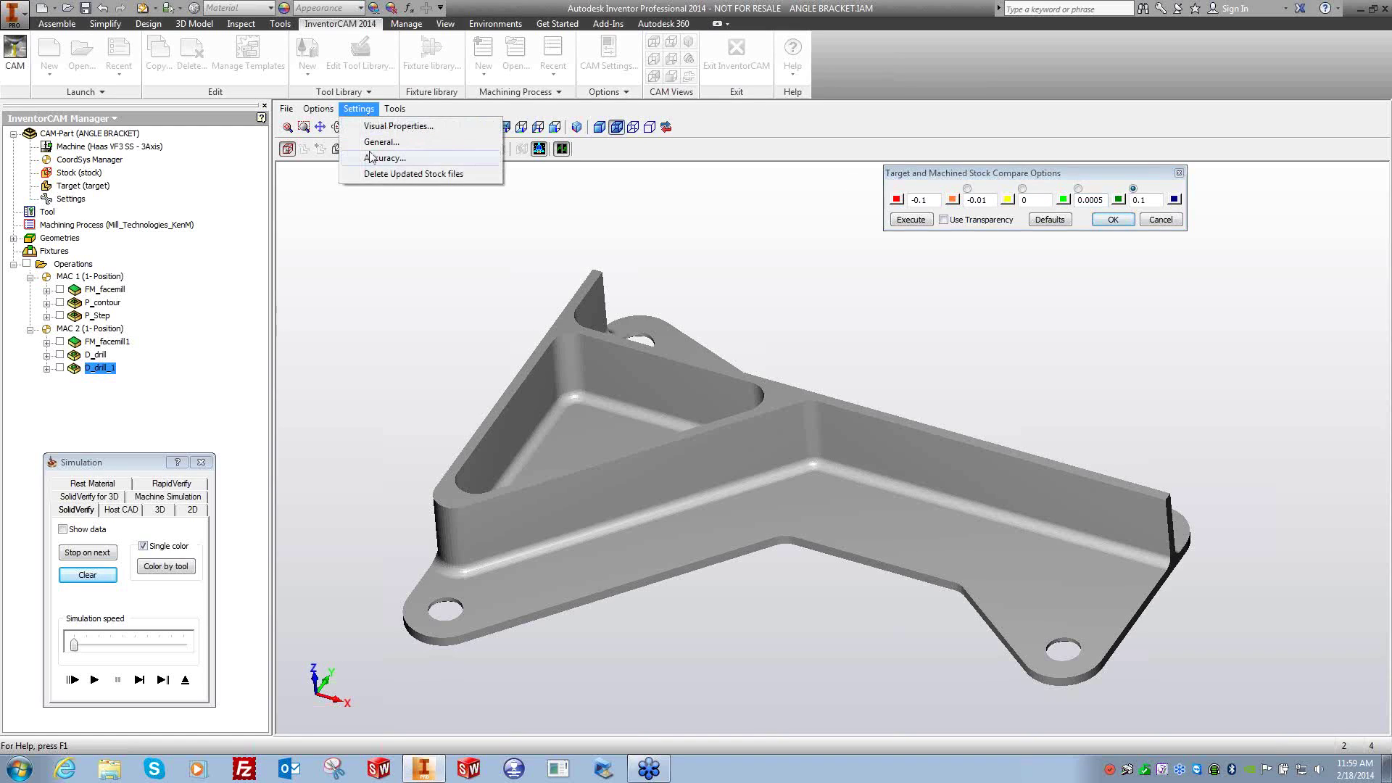
{"action": "left_click", "coordinate": [1106, 202]}
{"action": "type", "text": "1"}
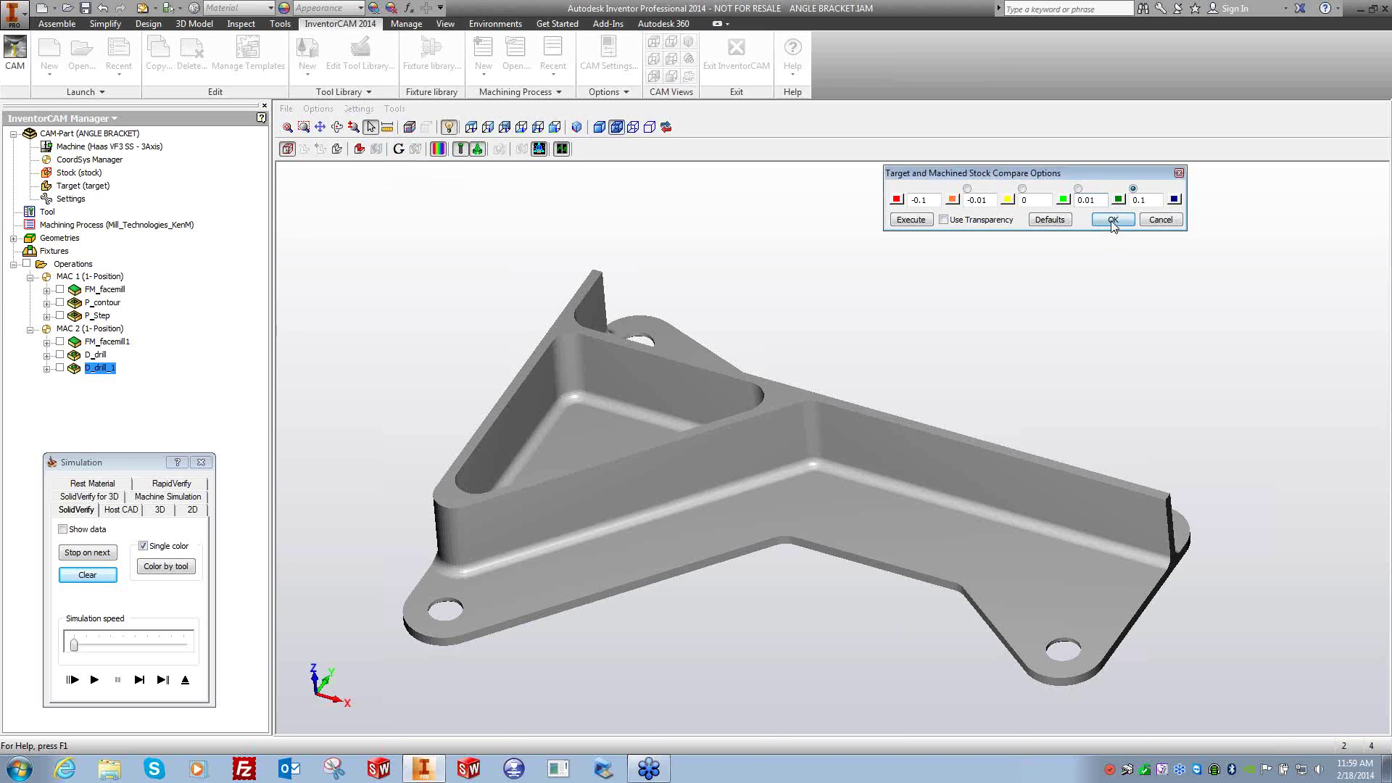
{"action": "left_click", "coordinate": [1112, 221]}
Run the color comparison of target and machined stock, and close the simulation and the D_drill_1 operation.
{"action": "left_click", "coordinate": [437, 149]}
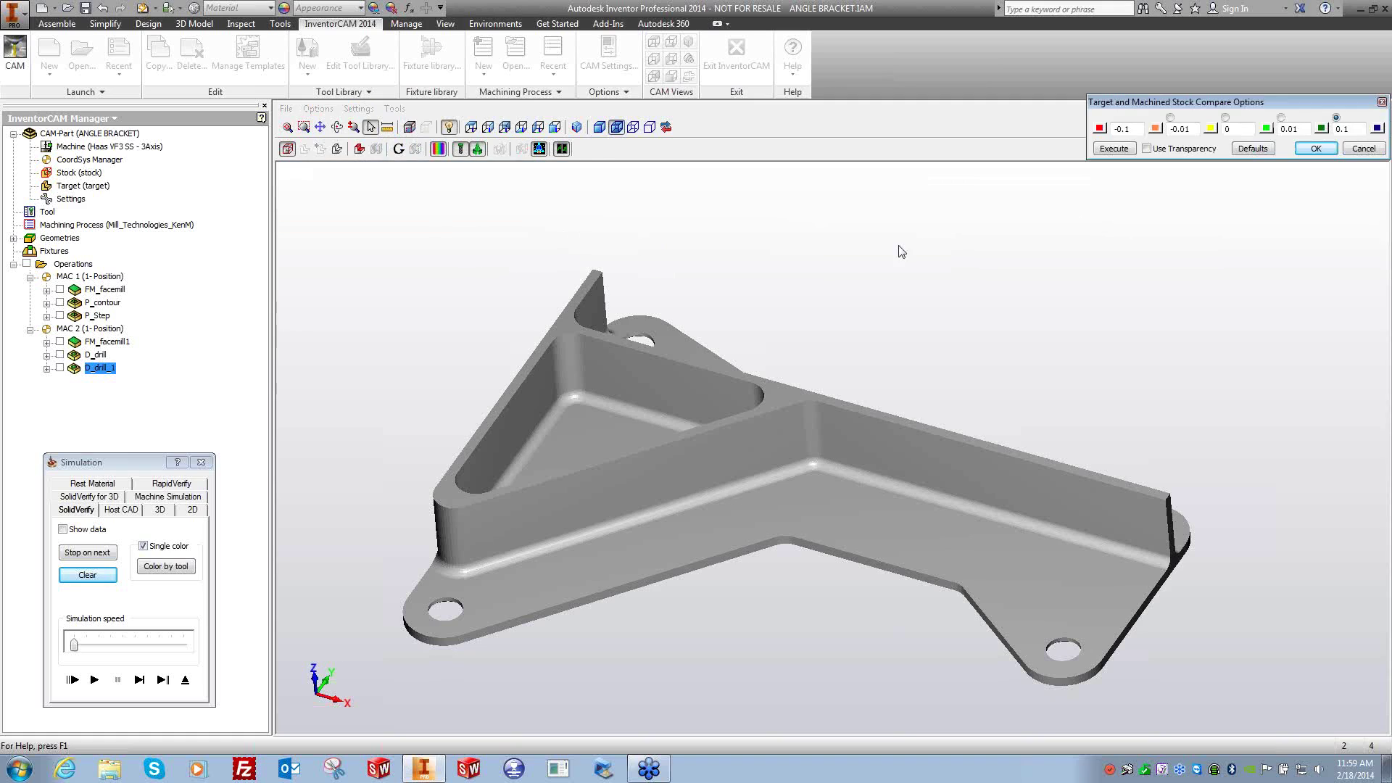
{"action": "left_click", "coordinate": [1132, 148]}
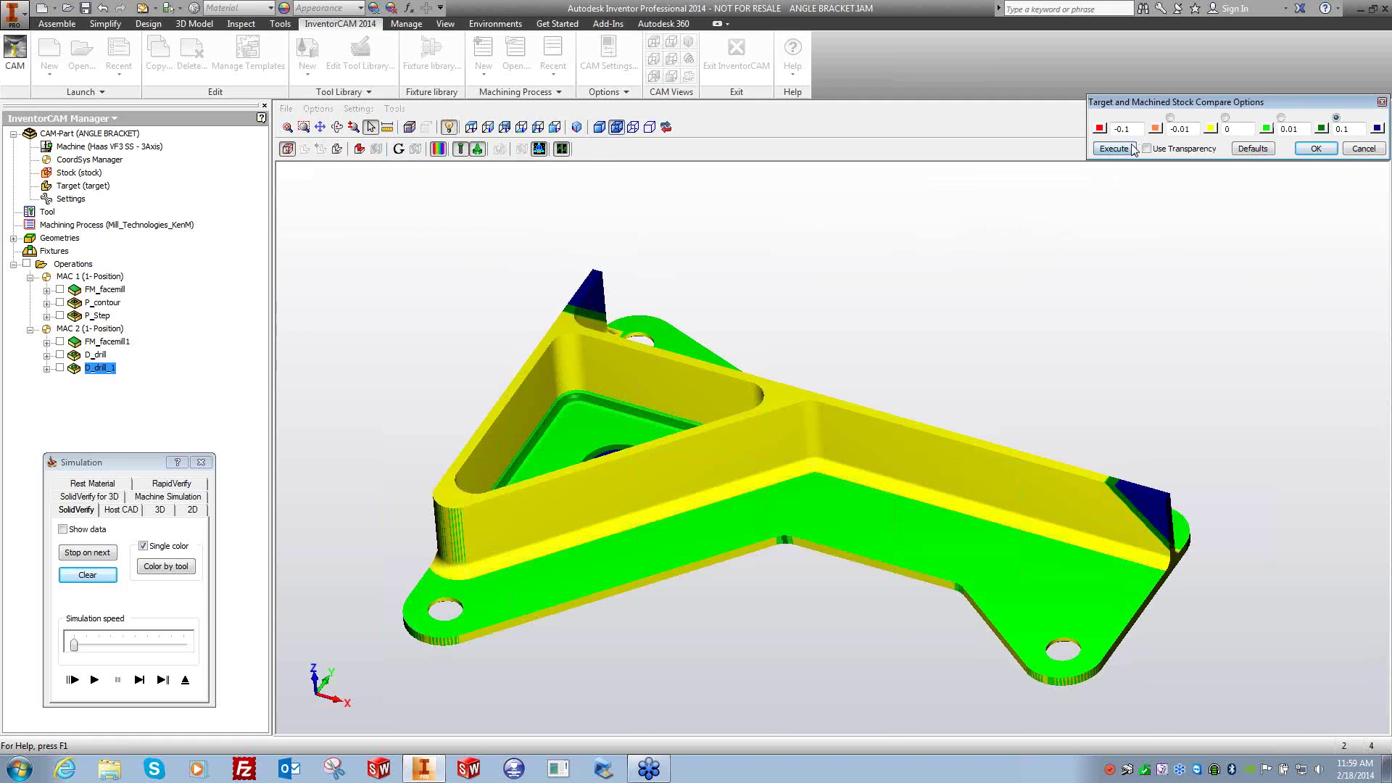
{"action": "left_click", "coordinate": [1315, 148]}
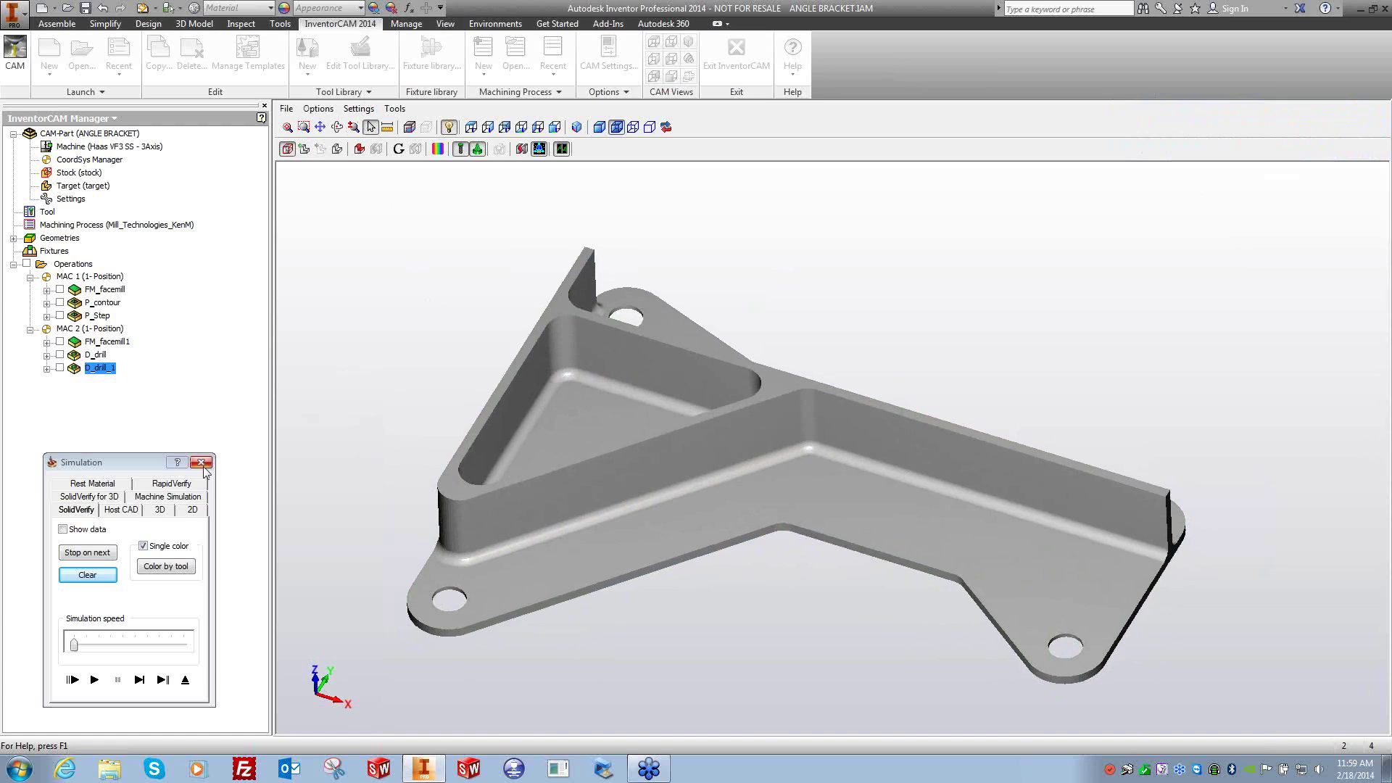
{"action": "left_click", "coordinate": [201, 463]}
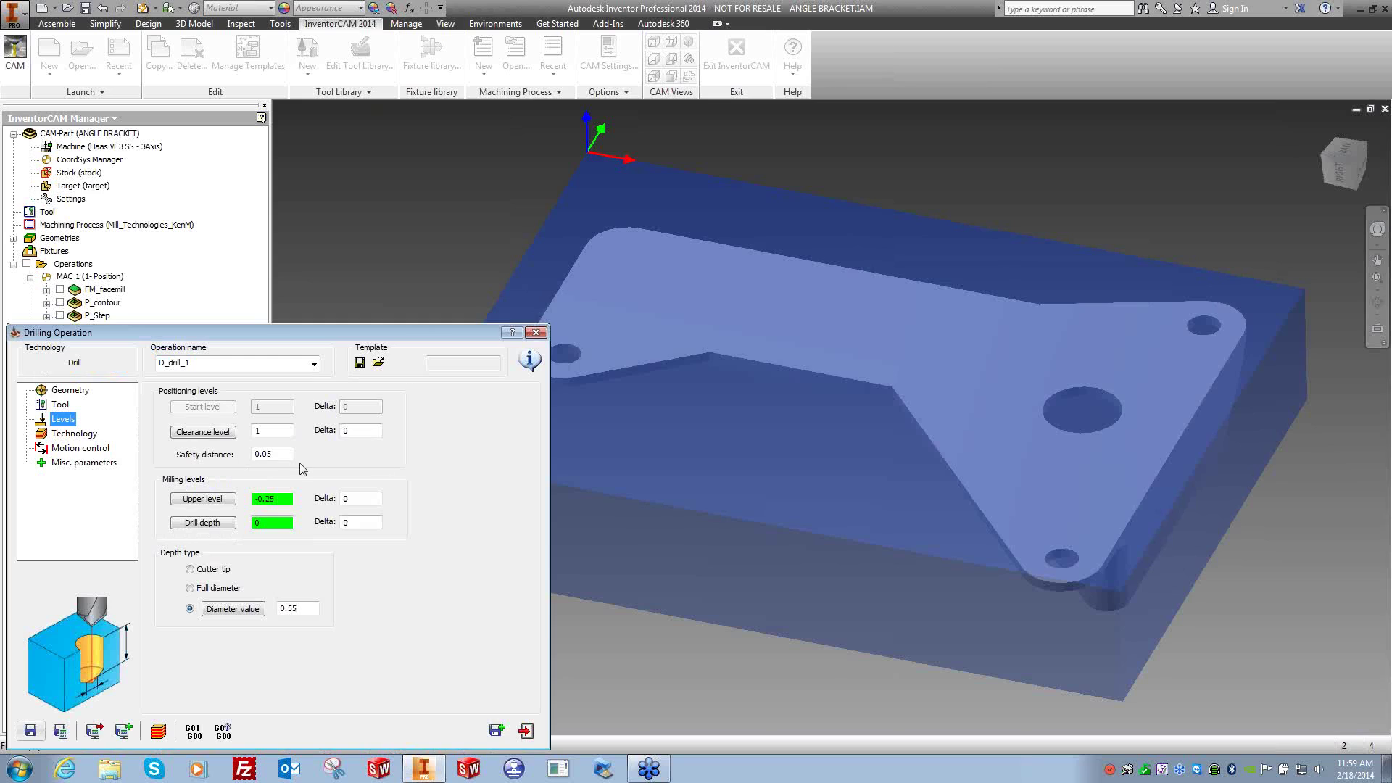
{"action": "left_click", "coordinate": [536, 332]}
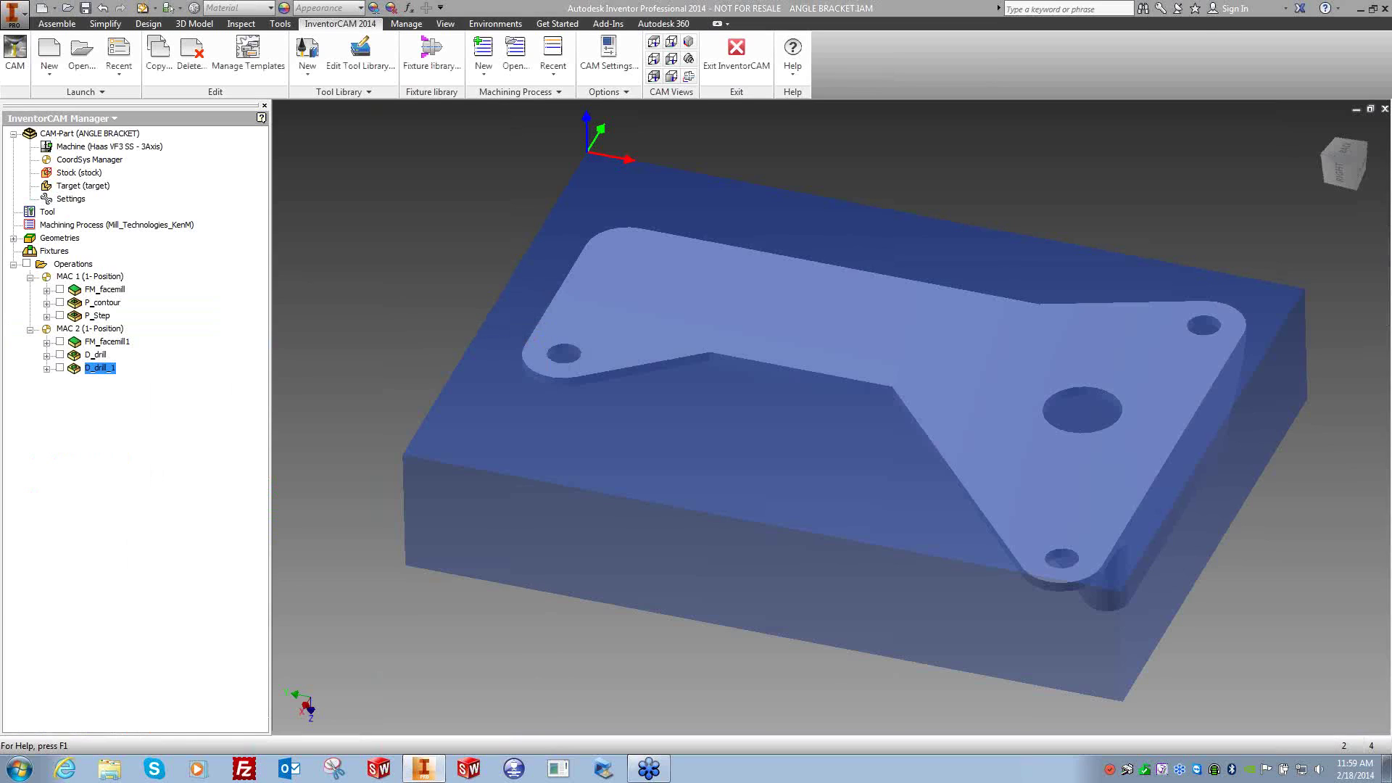
Check the facet tolerance in the stock and target model definitions without changing them.
{"action": "left_click", "coordinate": [86, 174]}
{"action": "left_click", "coordinate": [83, 186]}
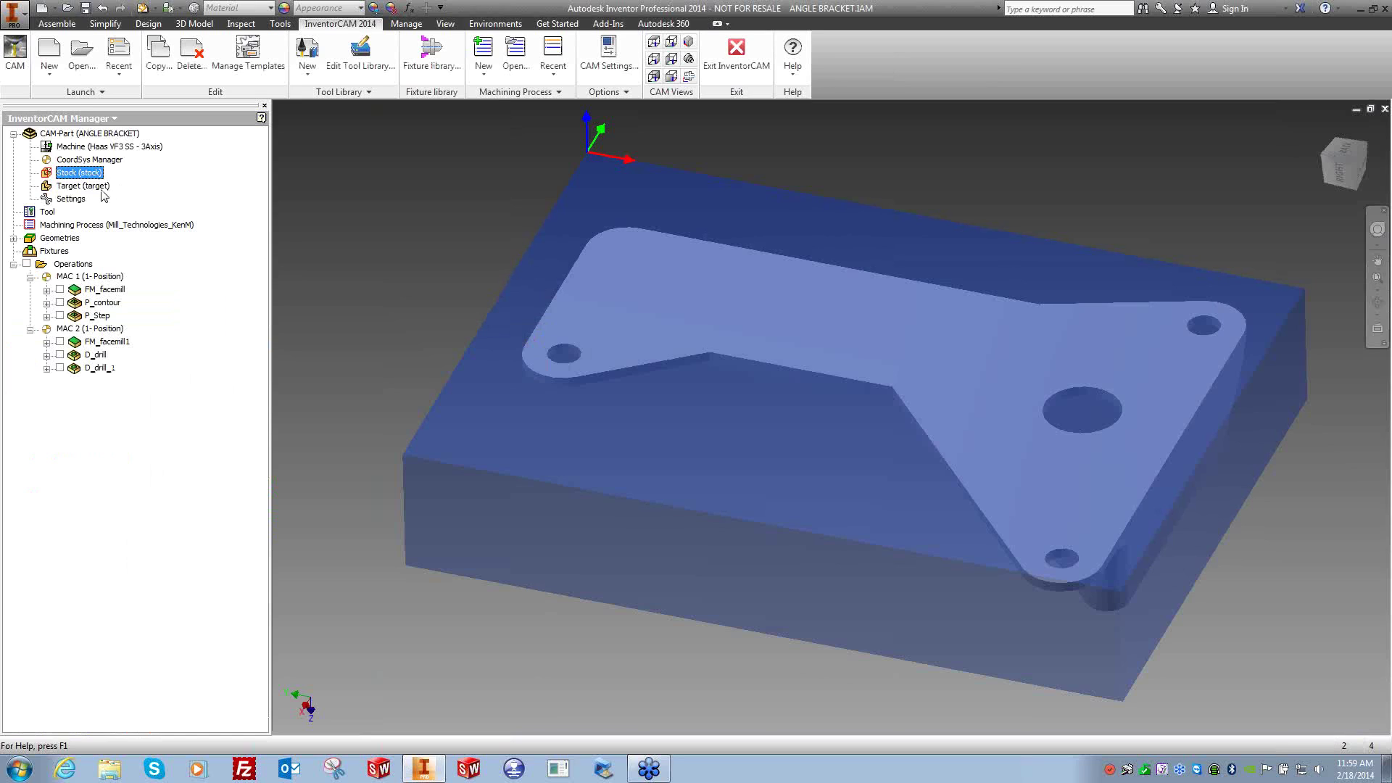
{"action": "double_click", "coordinate": [80, 172]}
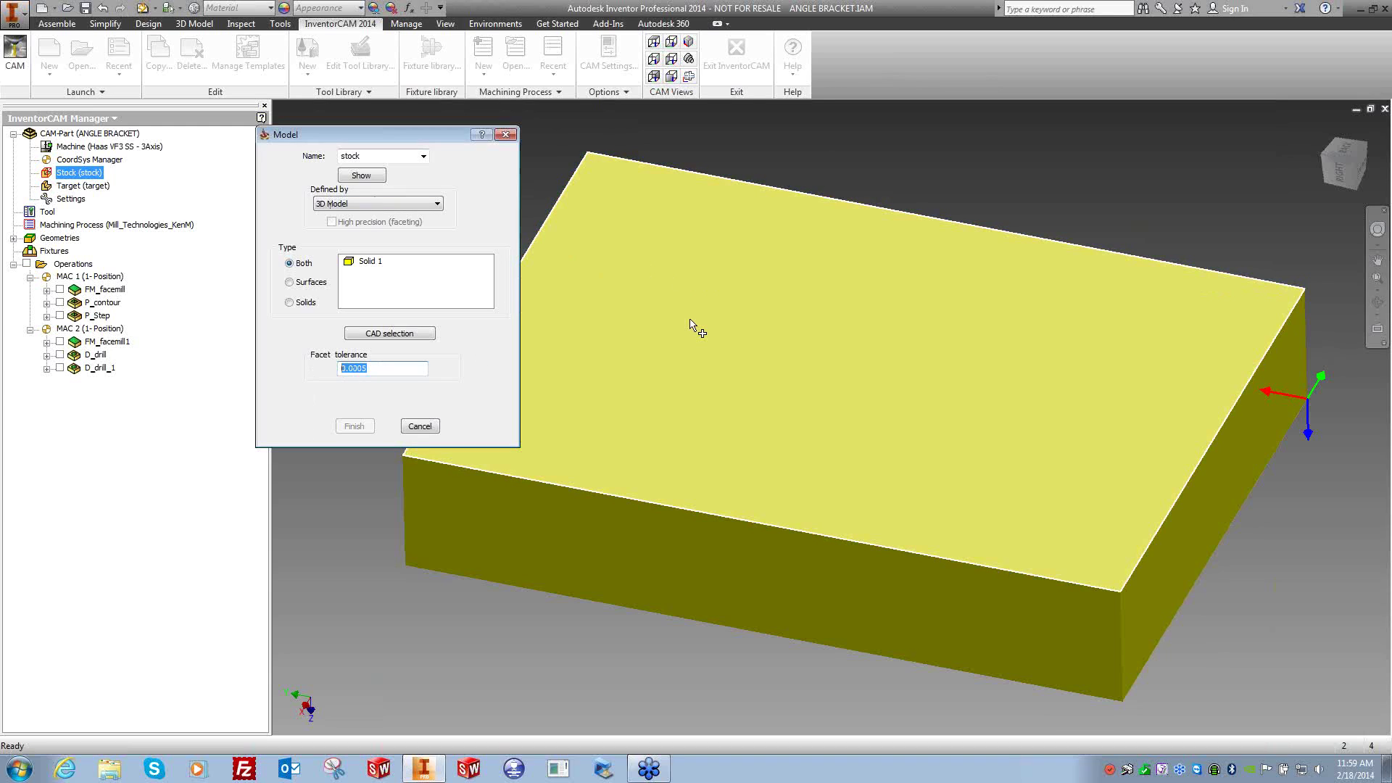
{"action": "left_click", "coordinate": [689, 324]}
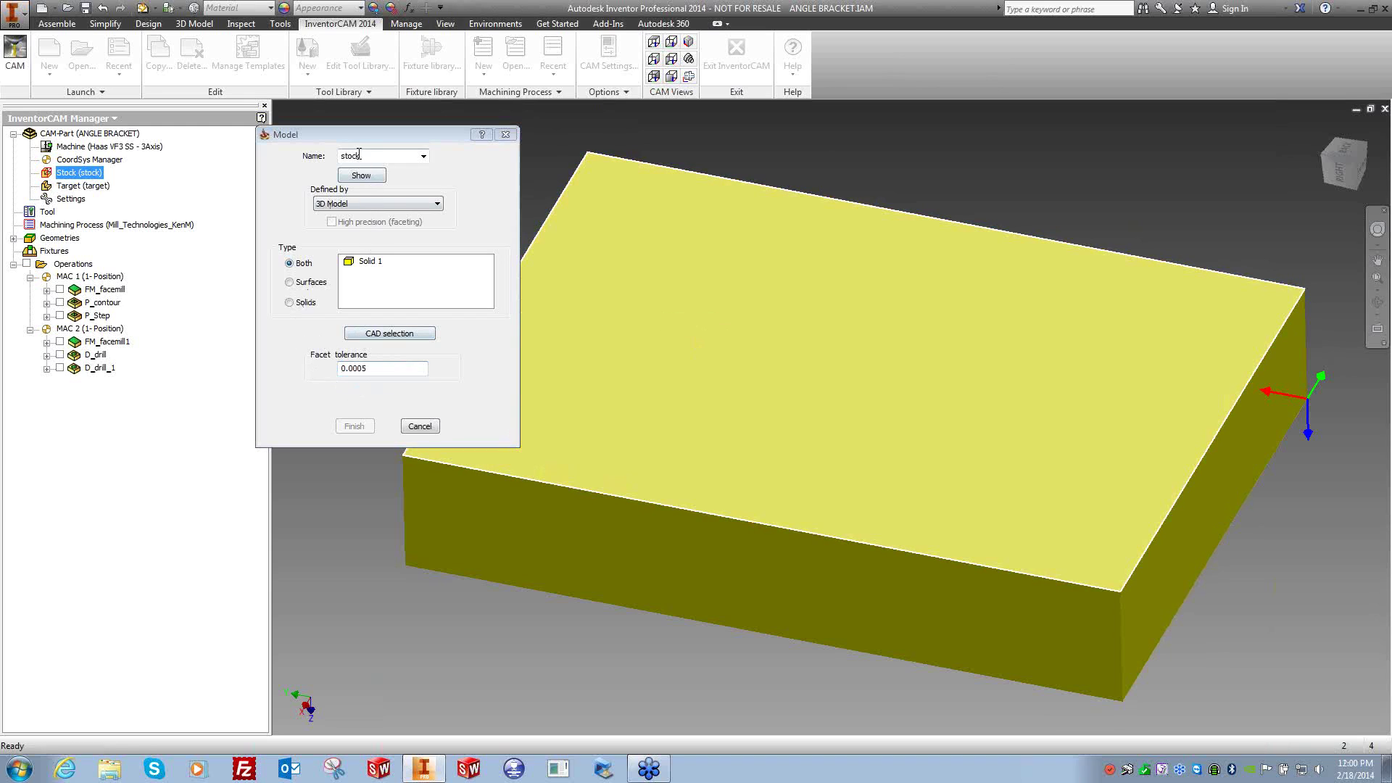
{"action": "left_click", "coordinate": [432, 424]}
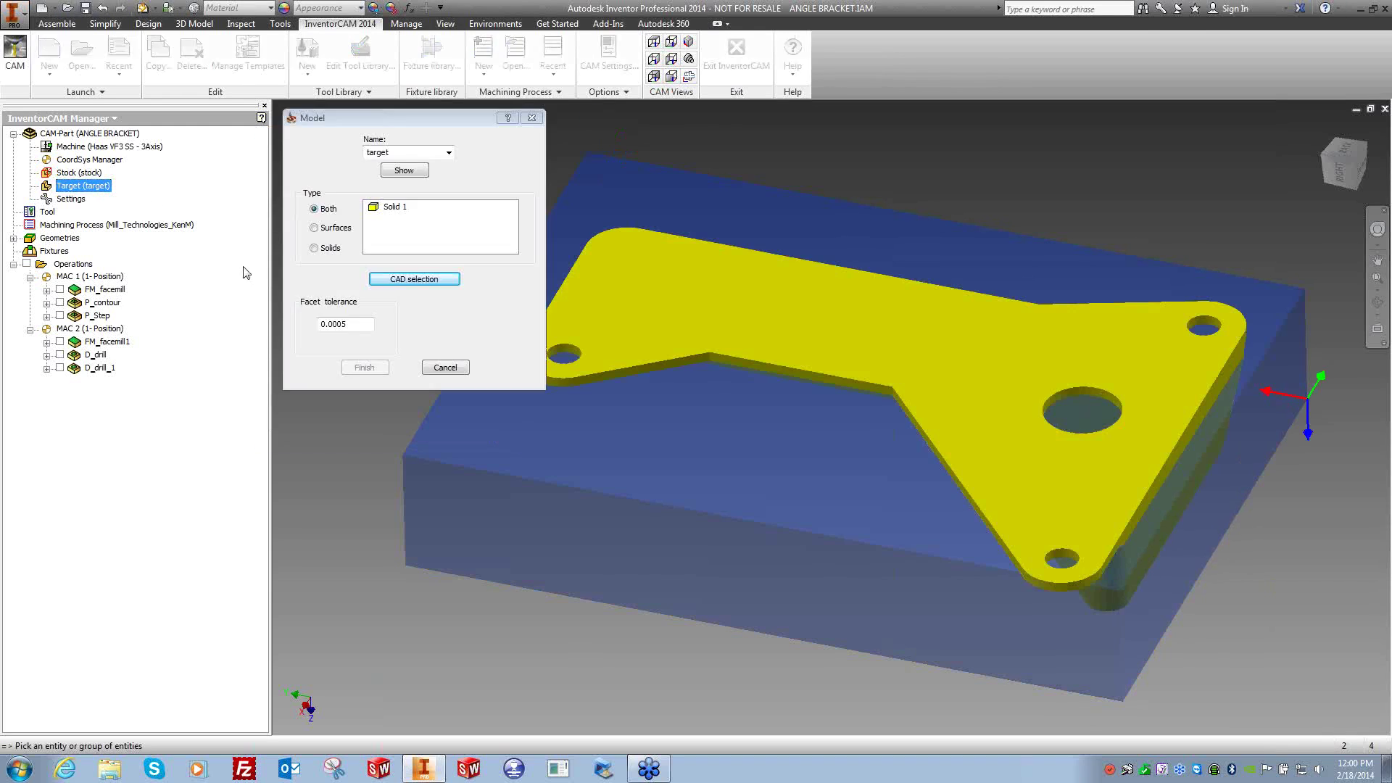
{"action": "left_click", "coordinate": [317, 323]}
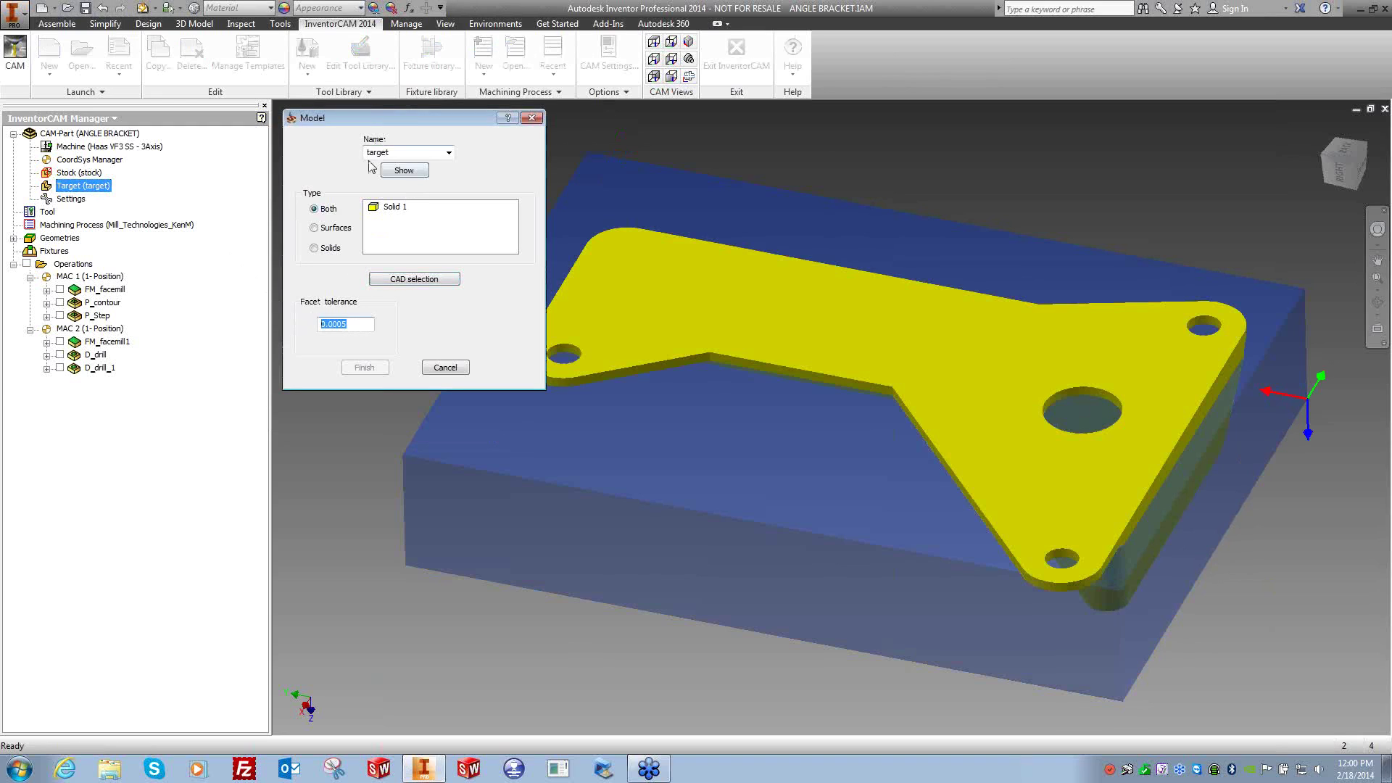
{"action": "left_click", "coordinate": [444, 368]}
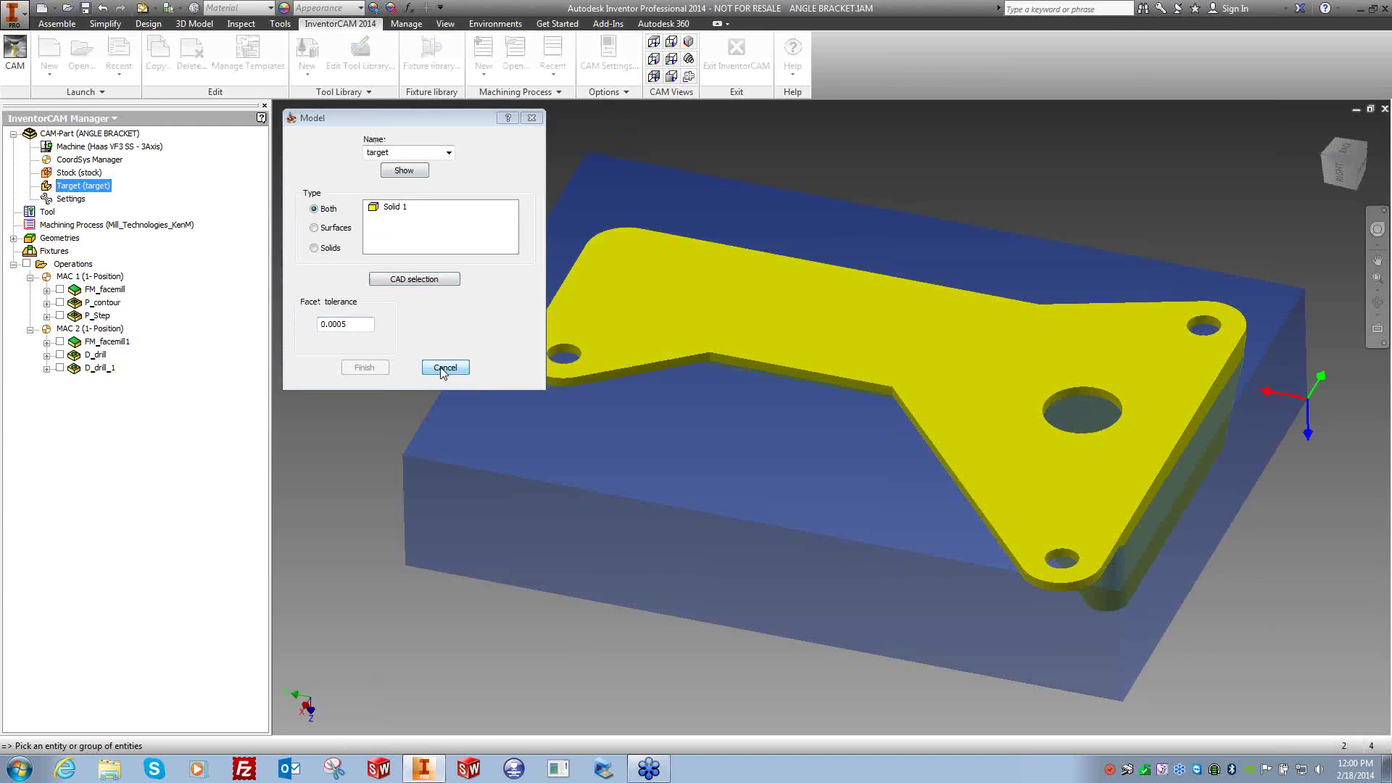
Set the target model's facet tolerance to 0.01, and inspect the faceted holes and rounds in an enlarged preview.
{"action": "left_click_drag", "start_coordinate": [348, 324], "coordinate": [333, 338]}
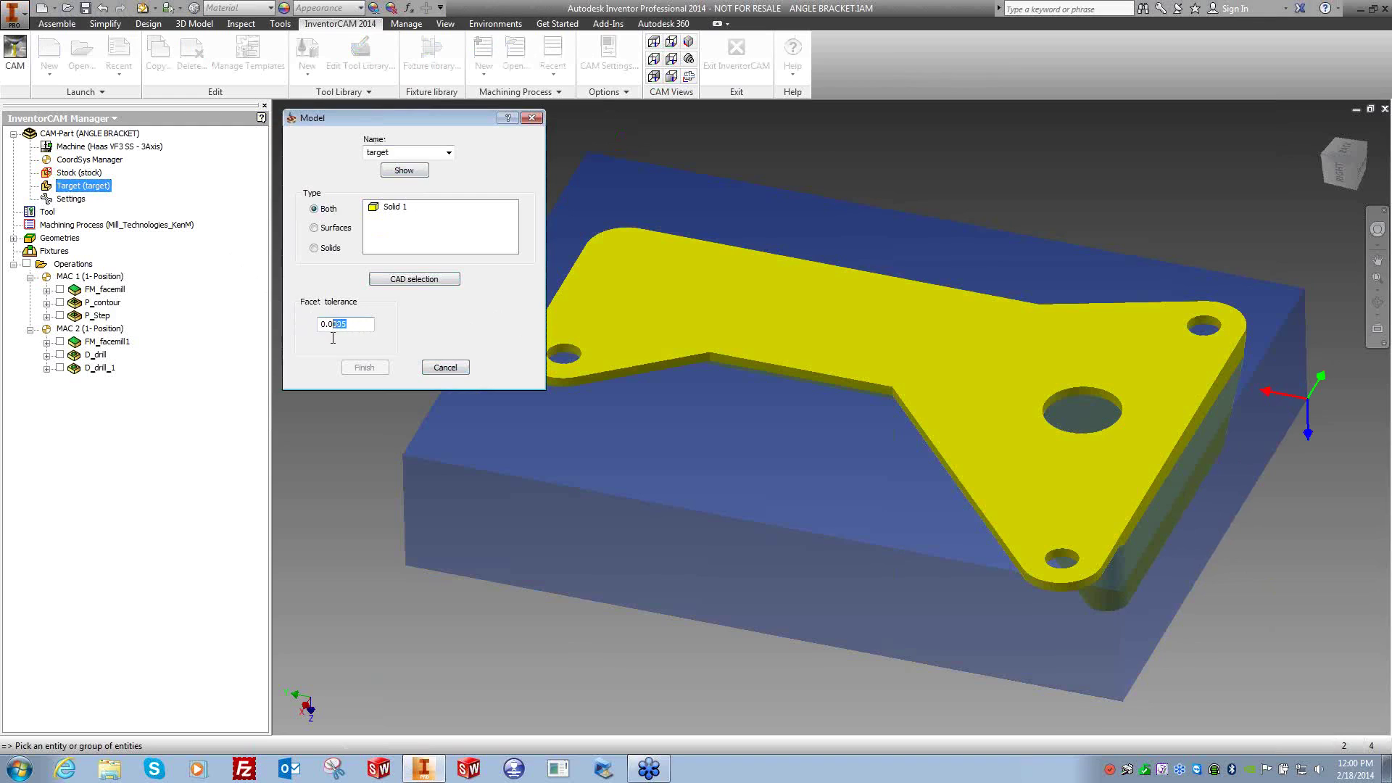
{"action": "type", "text": "1"}
{"action": "left_click", "coordinate": [404, 173]}
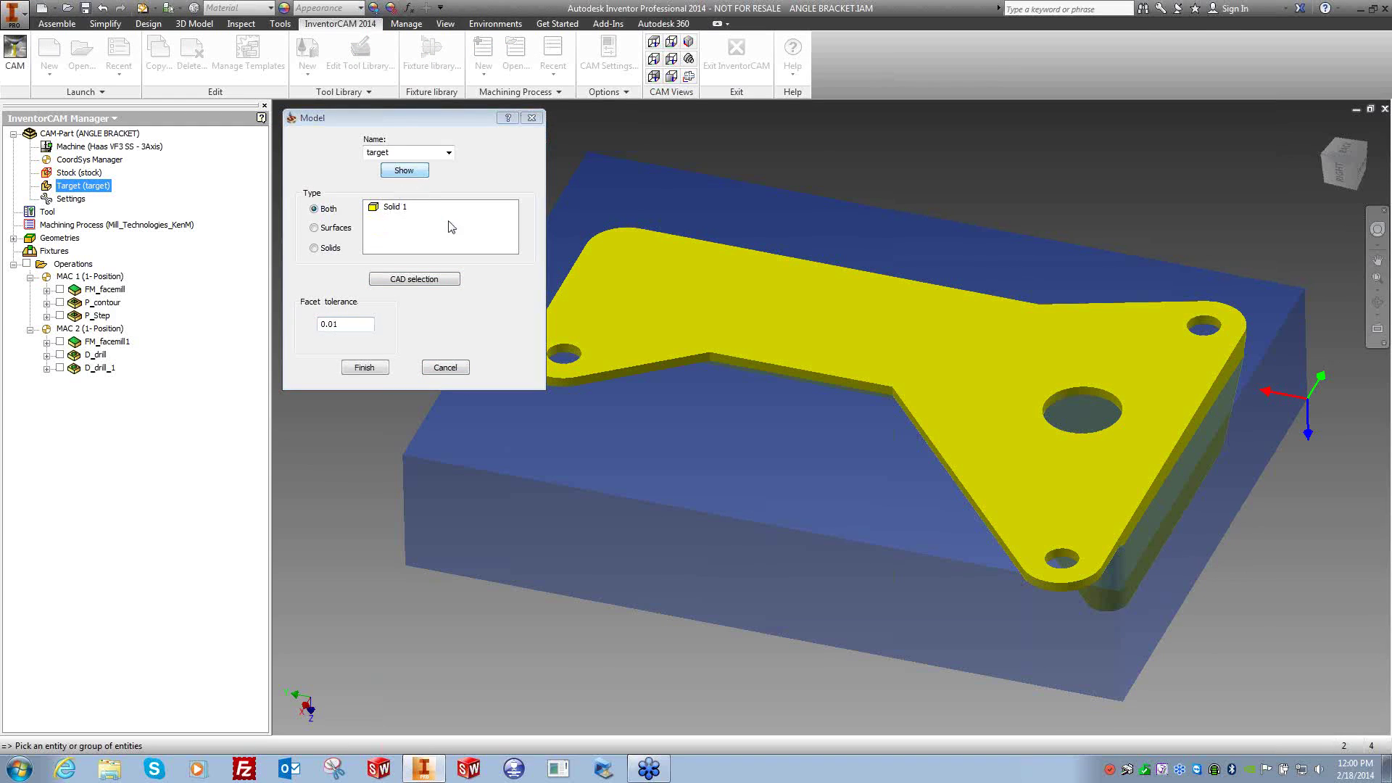
{"action": "left_click", "coordinate": [404, 171]}
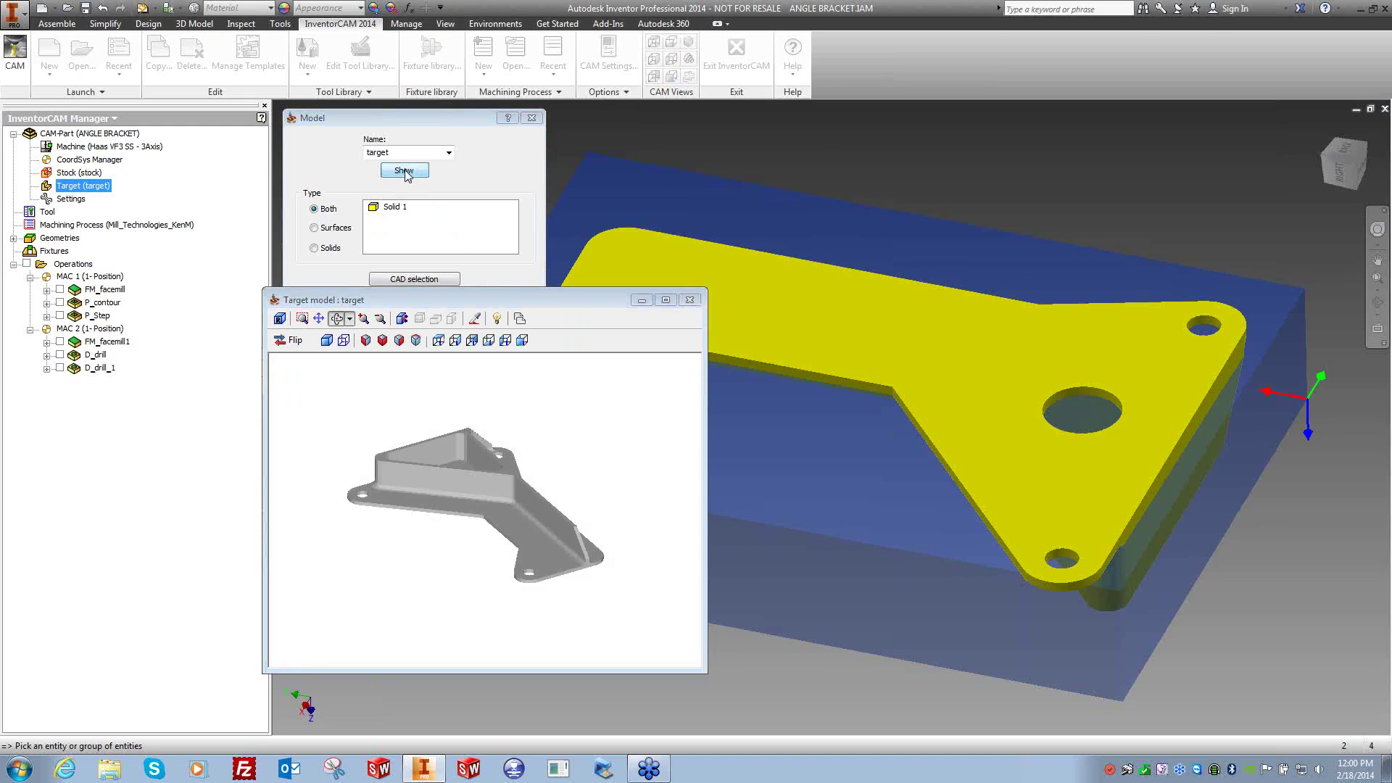
{"action": "mouse_move", "coordinate": [471, 462]}
{"action": "left_mouse_down"}
{"action": "mouse_move", "coordinate": [481, 497]}
{"action": "mouse_move", "coordinate": [531, 519]}
{"action": "mouse_move", "coordinate": [529, 488]}
{"action": "mouse_move", "coordinate": [484, 464]}
{"action": "left_mouse_up"}
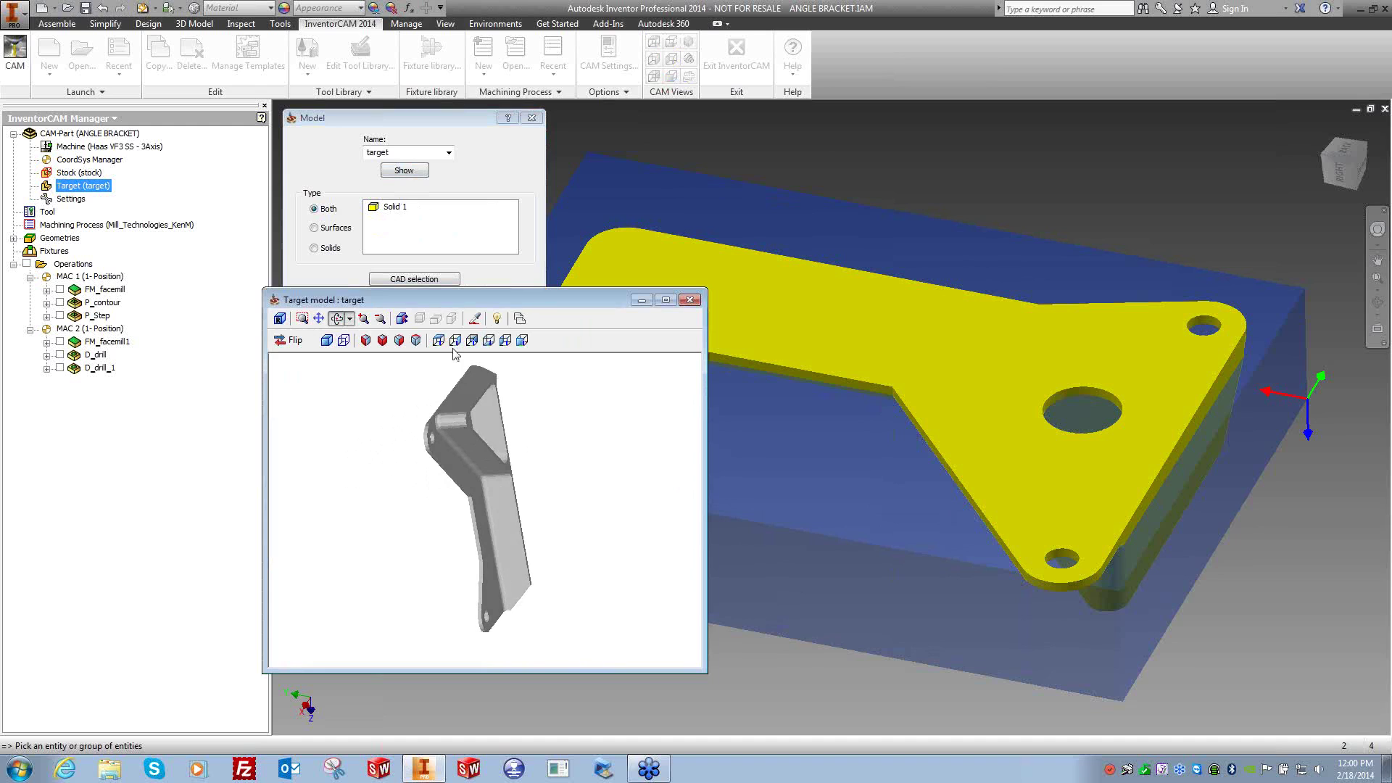
{"action": "left_click", "coordinate": [666, 300]}
{"action": "left_click_drag", "start_coordinate": [625, 238], "coordinate": [580, 227]}
{"action": "left_click_drag", "start_coordinate": [679, 377], "coordinate": [735, 427]}
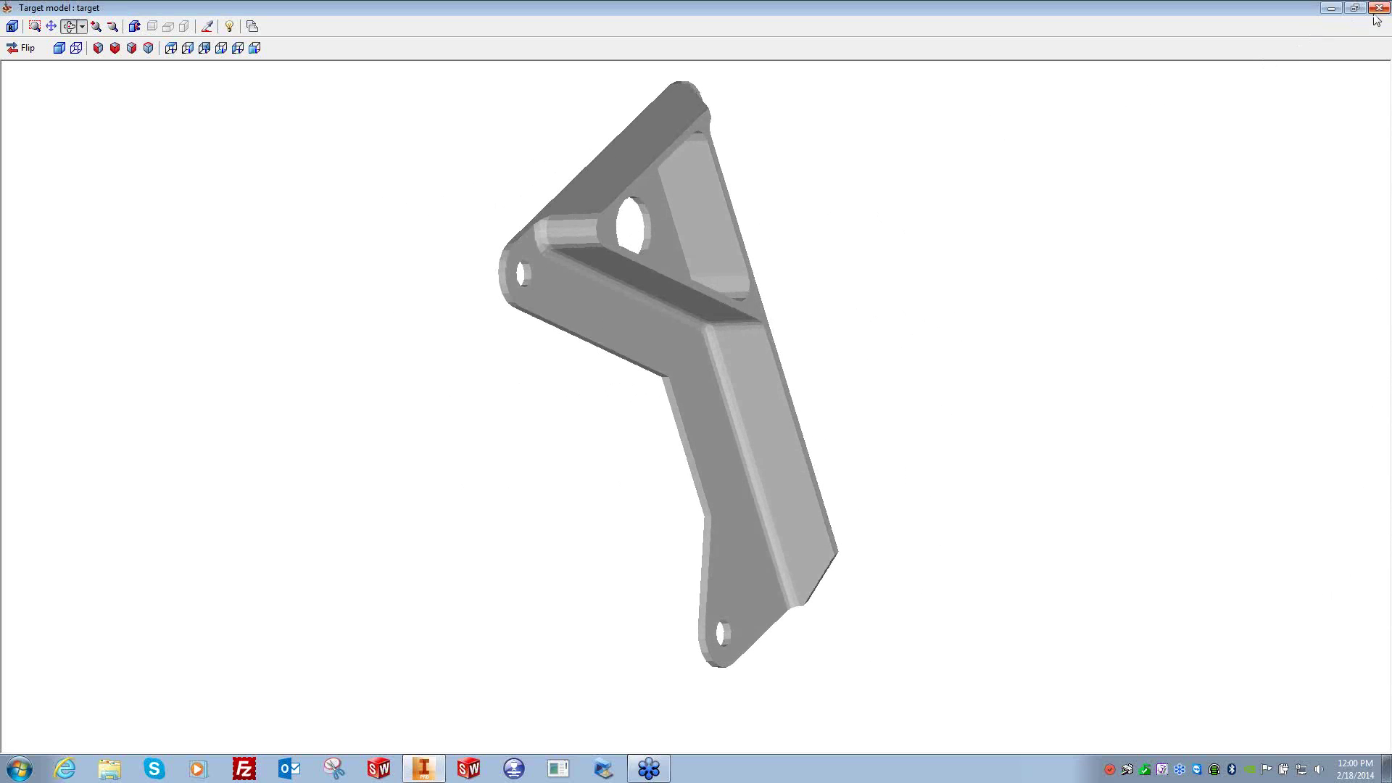
{"action": "left_click", "coordinate": [1378, 8]}
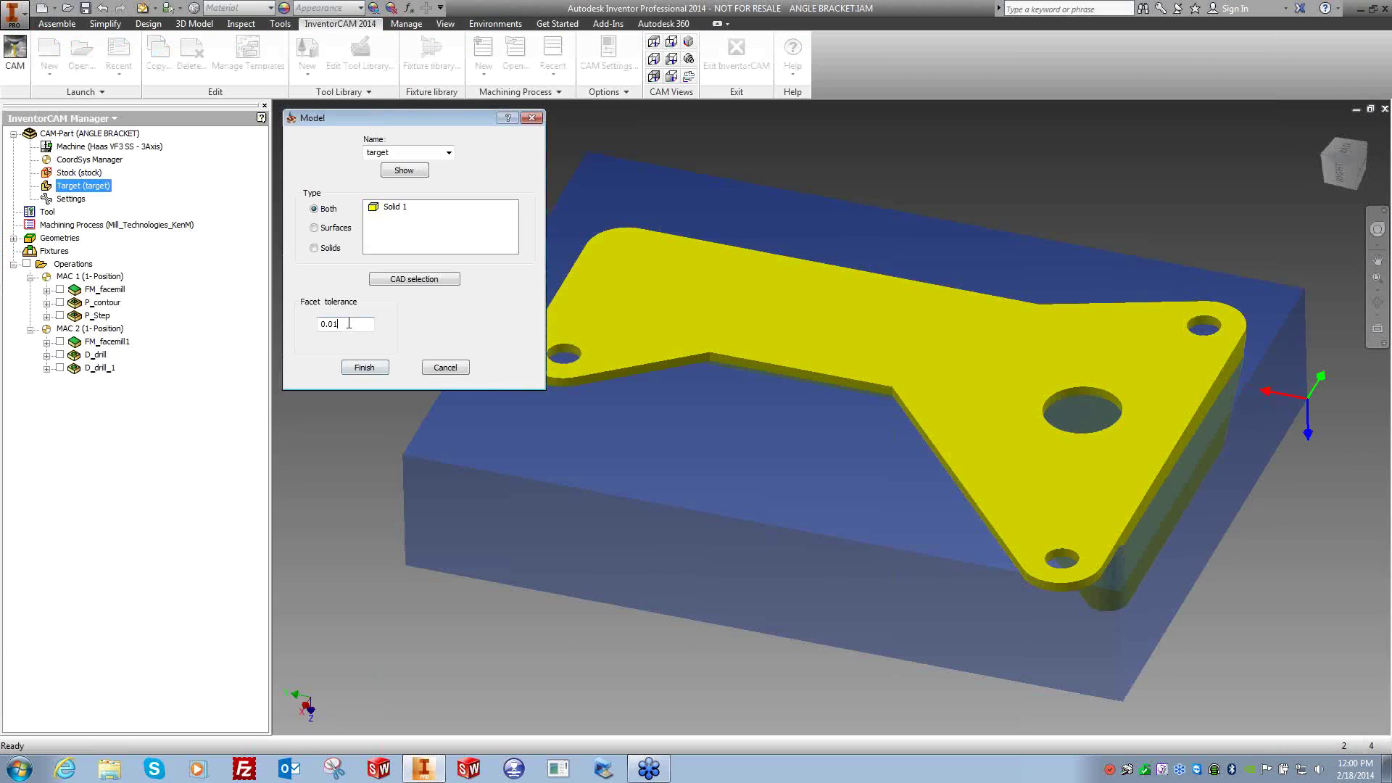
Set the target model's facet tolerance to 0.0005, preview the refined facets and finish the model definition.
{"action": "type", "text": "005"}
{"action": "left_click", "coordinate": [414, 173]}
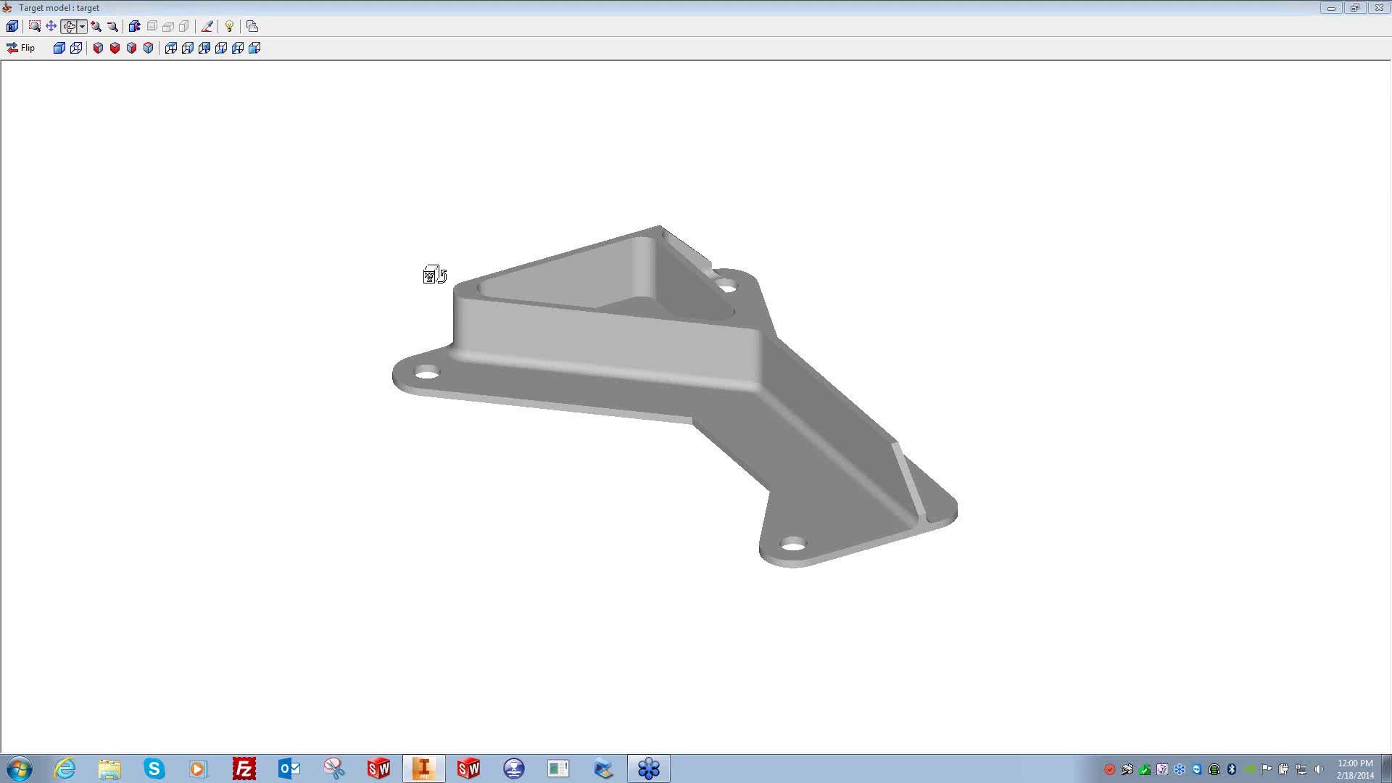
{"action": "left_click_drag", "start_coordinate": [432, 273], "coordinate": [527, 360]}
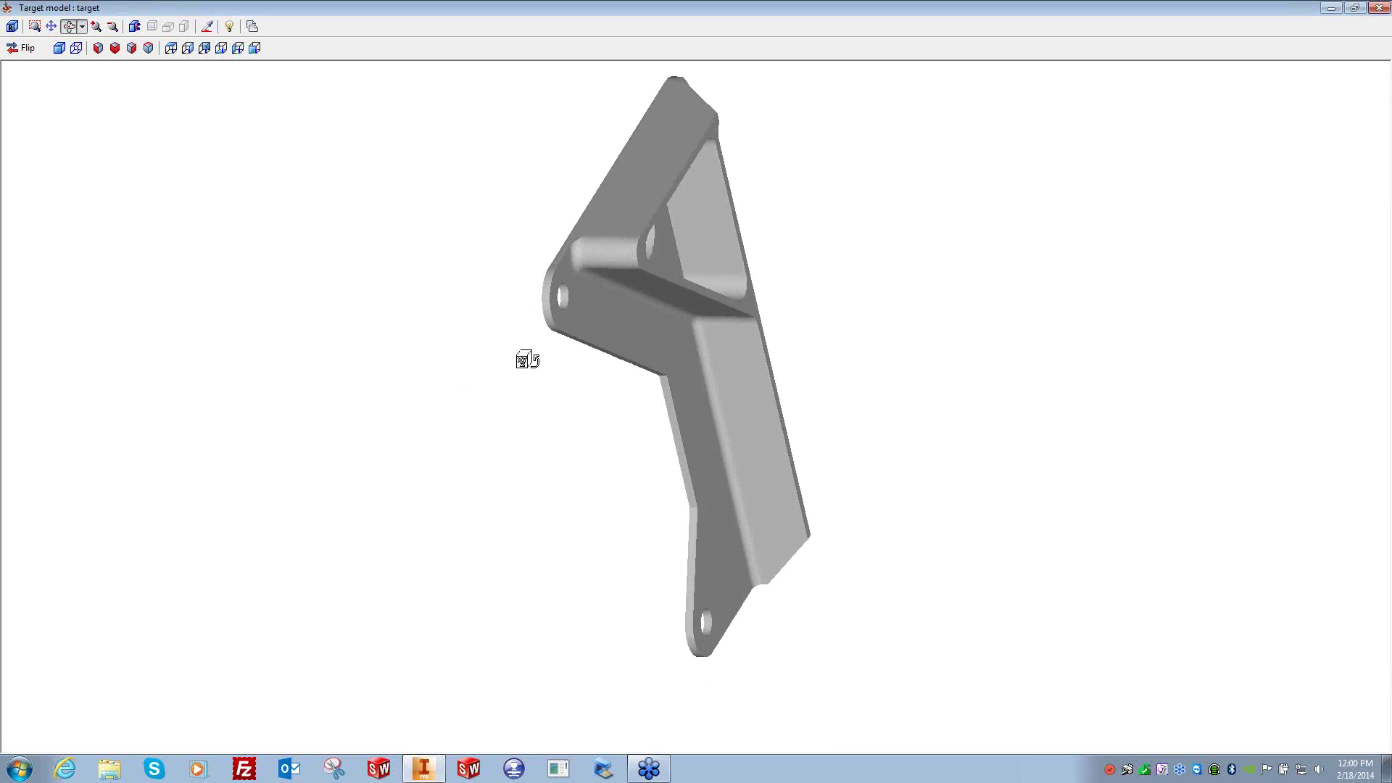
{"action": "left_click", "coordinate": [1379, 8]}
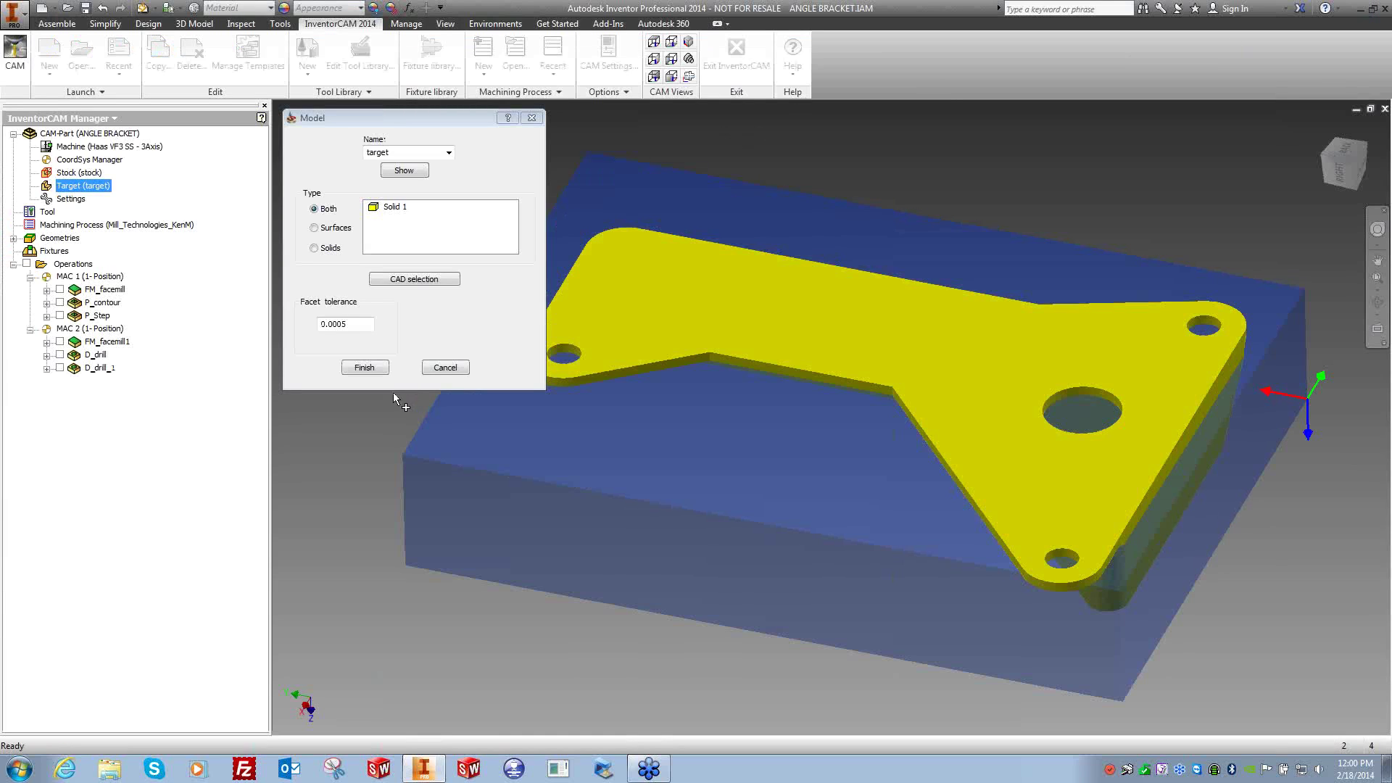
{"action": "left_click", "coordinate": [349, 367]}
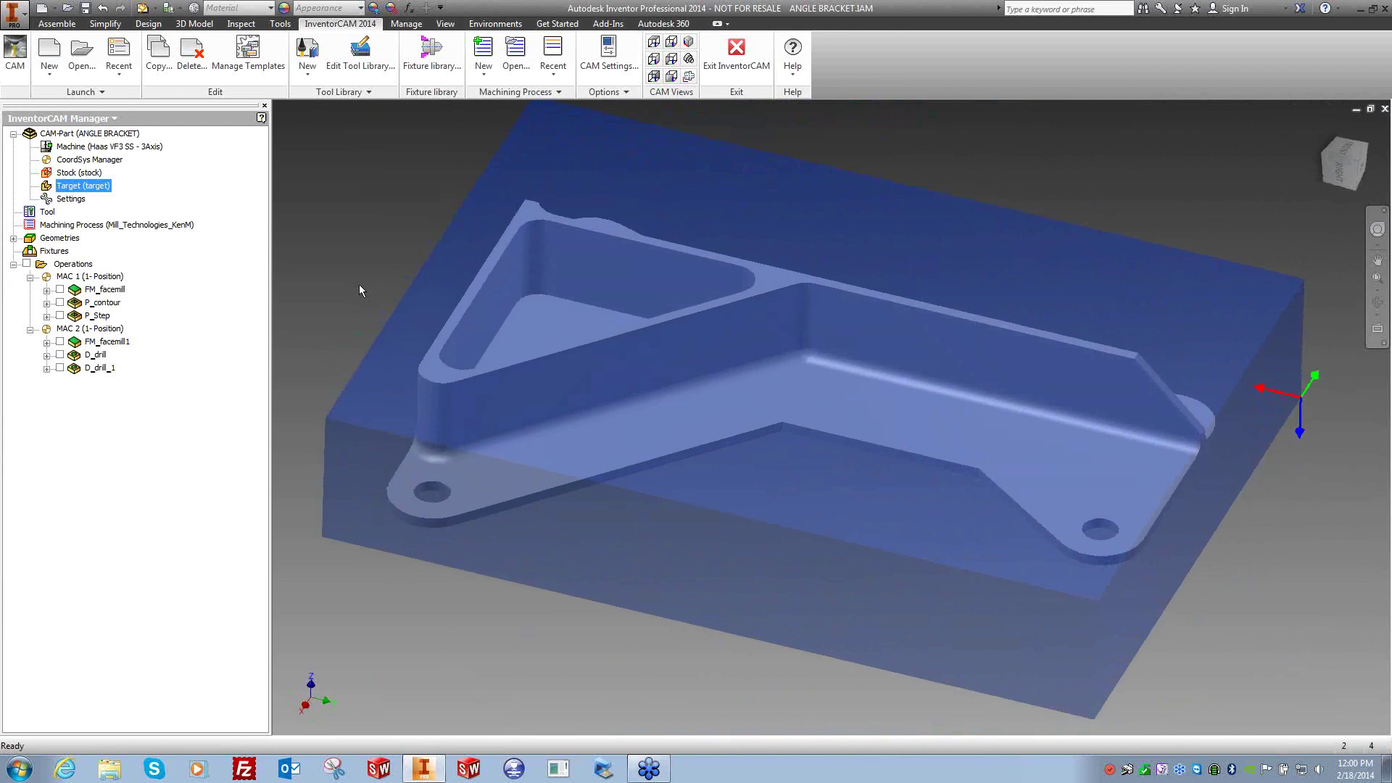
{"action": "left_click", "coordinate": [17, 238]}
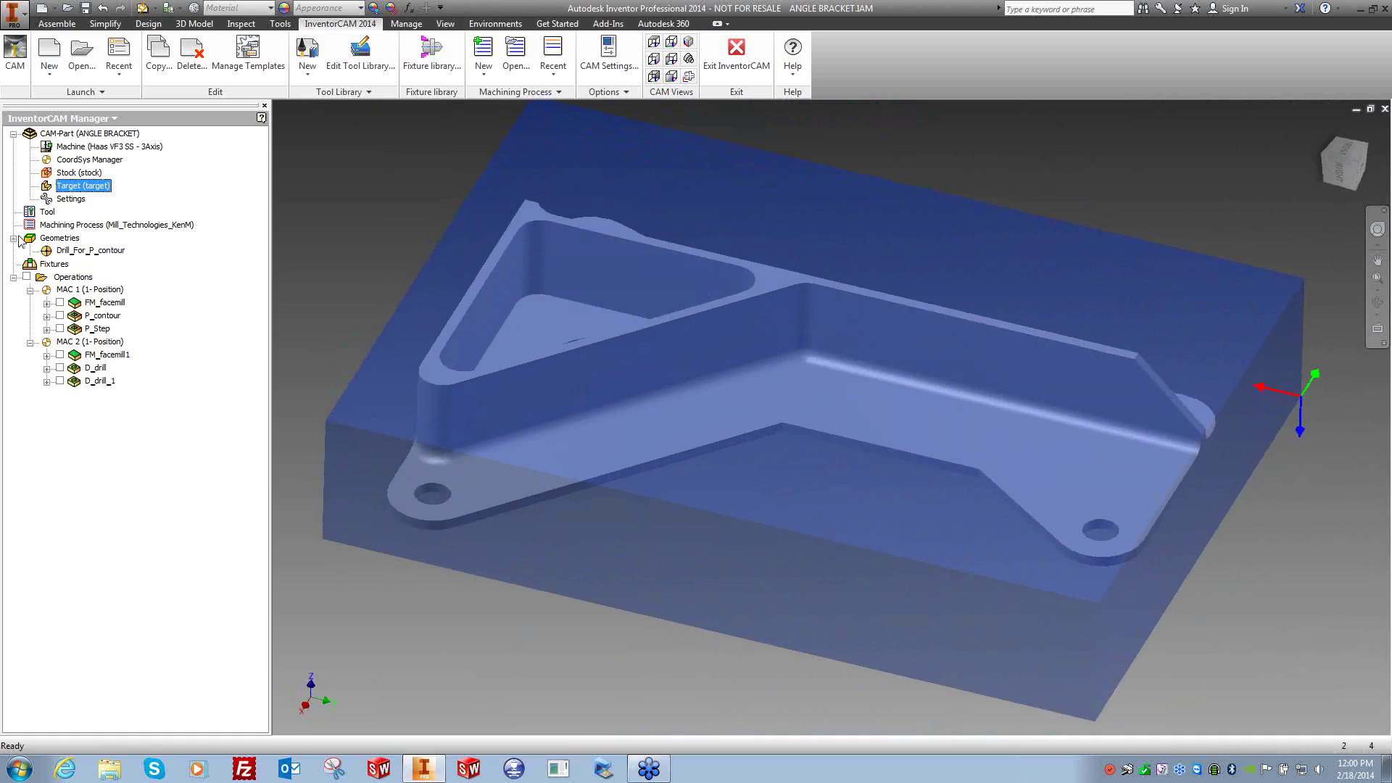
{"action": "left_click", "coordinate": [18, 238]}
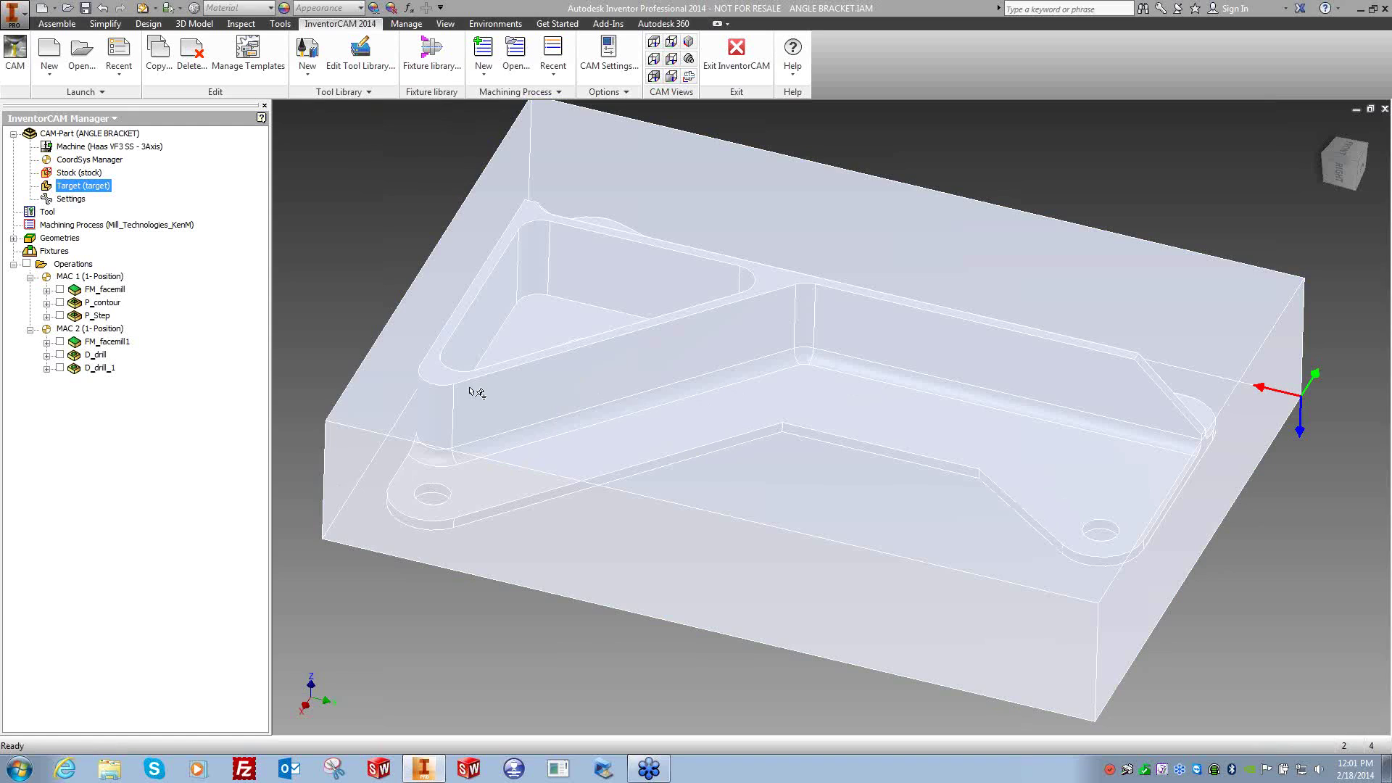
{"action": "left_click", "coordinate": [591, 395]}
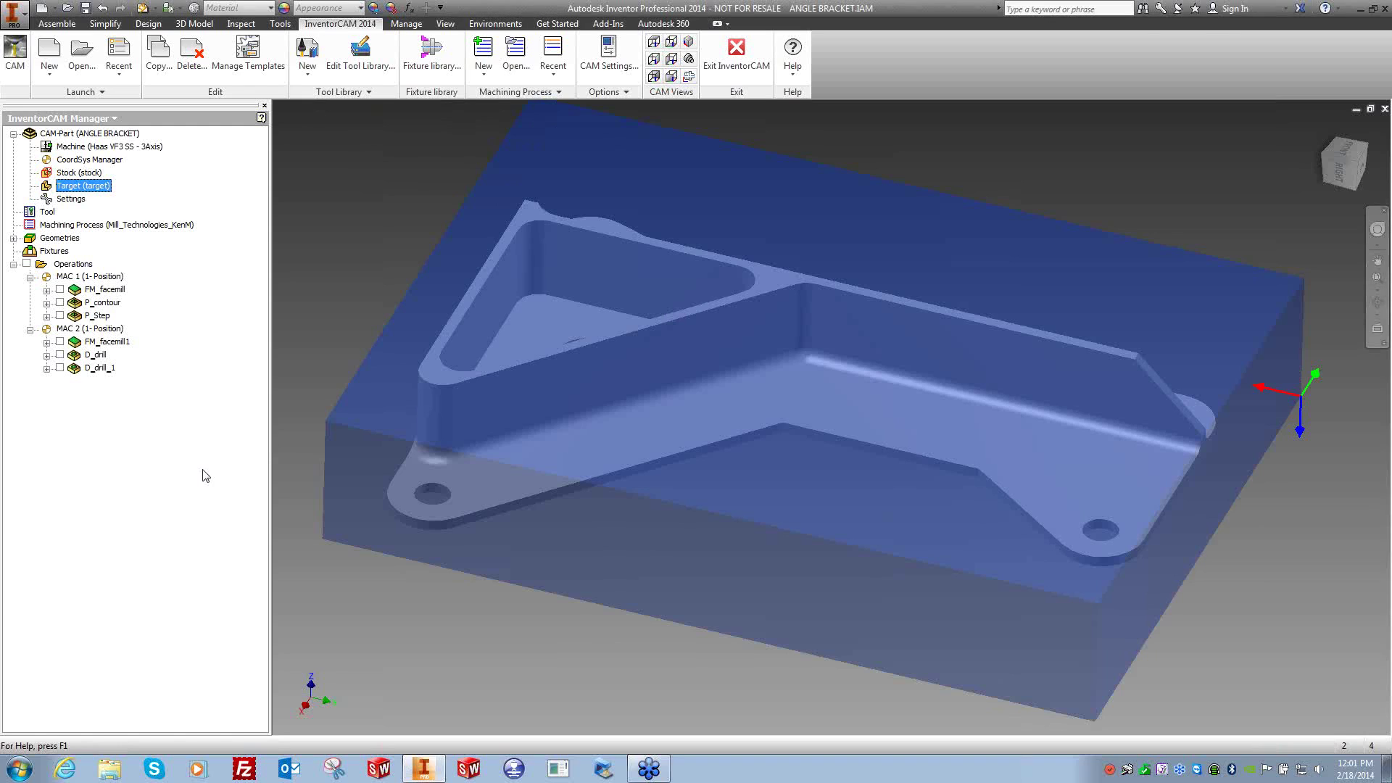